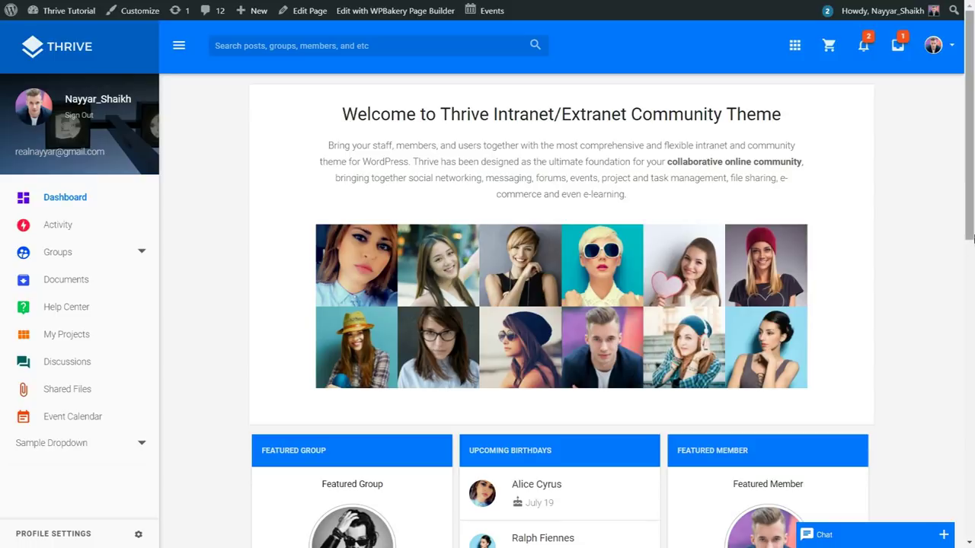
Scroll down and back up through the intranet dashboard.
scroll(304, 426, "down", 5)
scroll(482, 417, "up", 5)
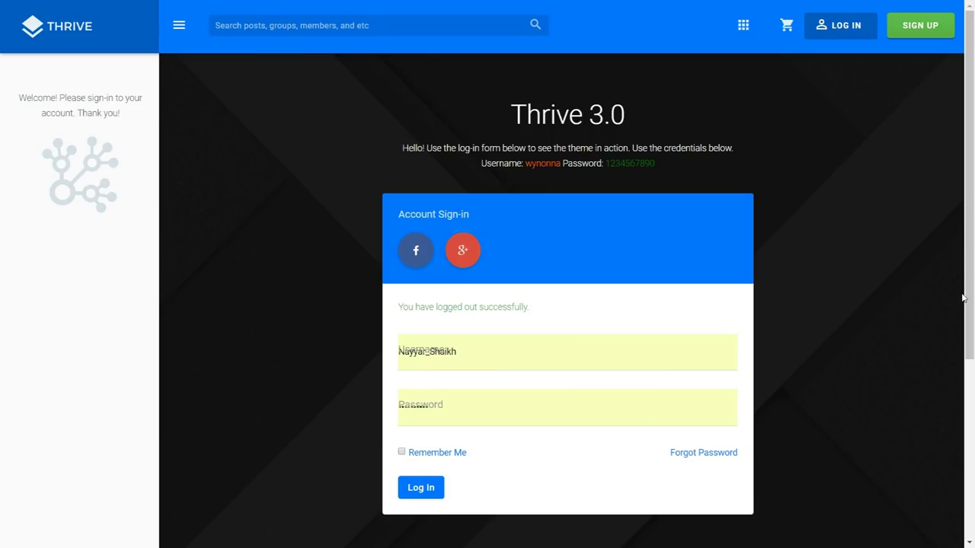
Return to the intranet home page via the THRIVE logo.
scroll(961, 297, "down", 3)
scroll(883, 343, "up", 3)
left_click(61, 29)
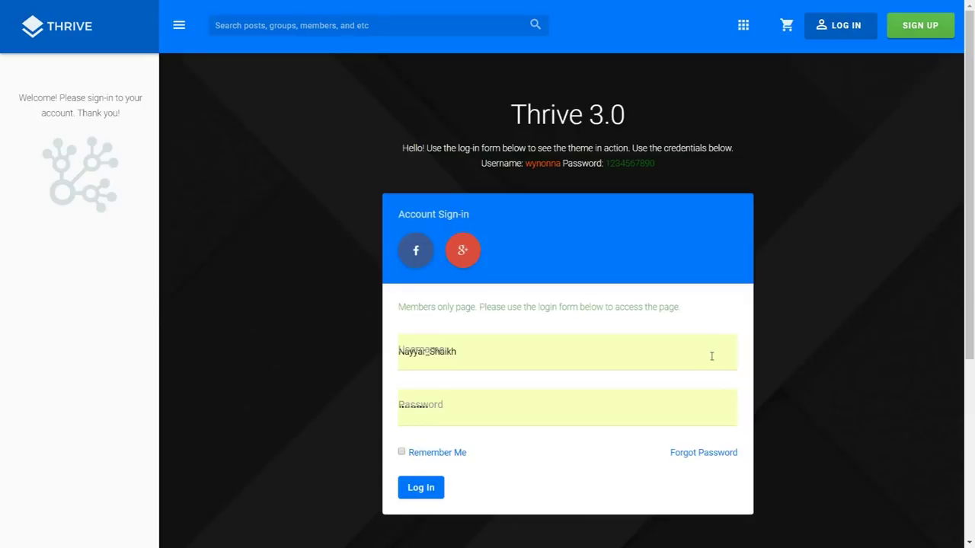
Try Community > Groups from the sections menu, then log in with the entered credentials.
left_click(743, 25)
mouse_move(670, 61)
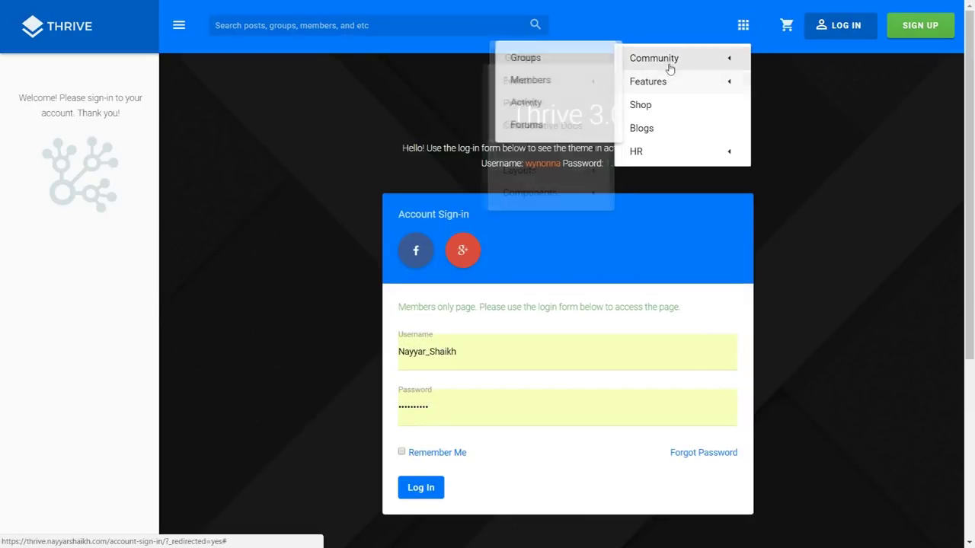
left_click(547, 61)
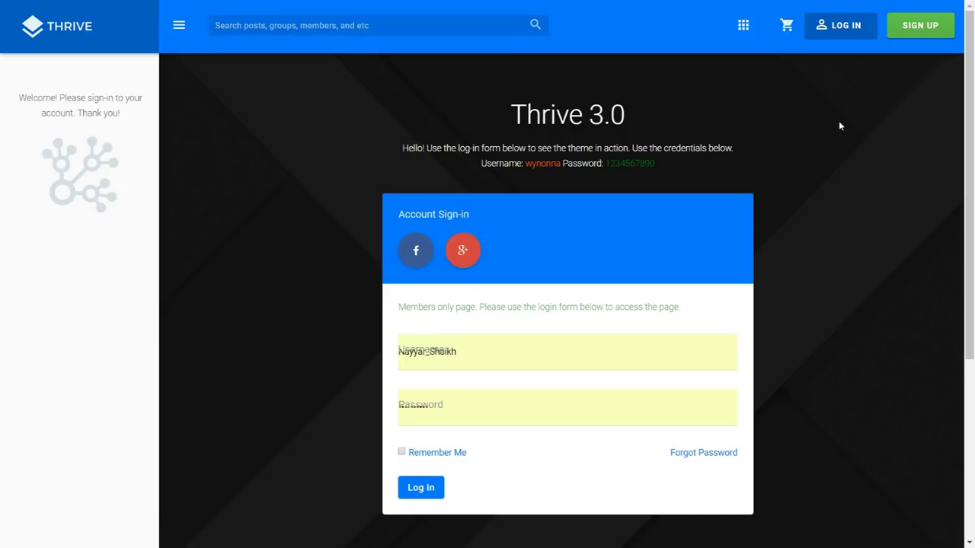
scroll(877, 175, "down", 1)
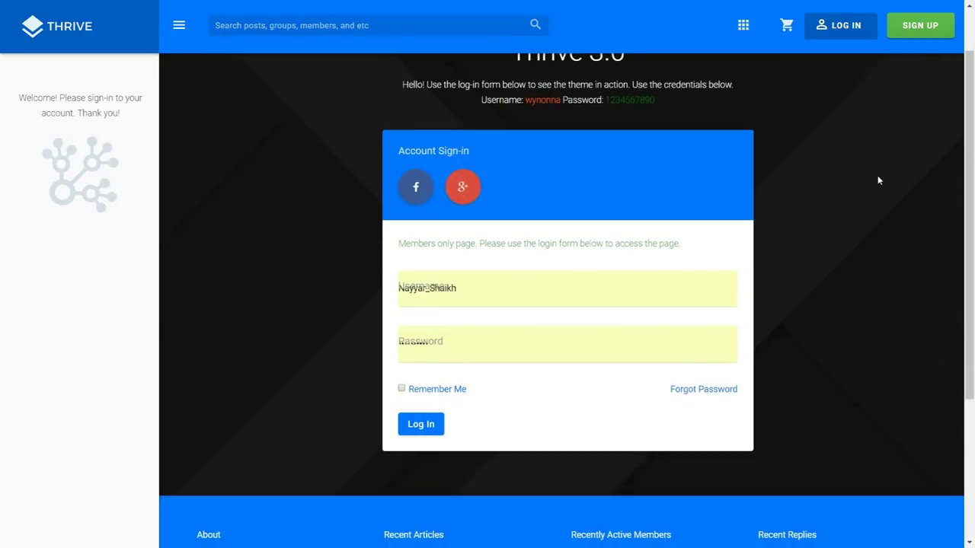
scroll(905, 216, "up", 1)
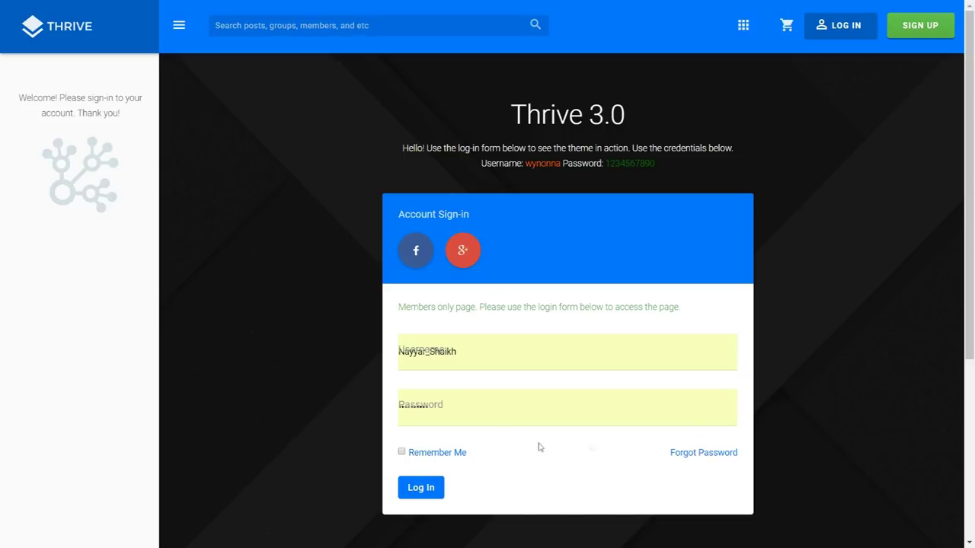
left_click(423, 493)
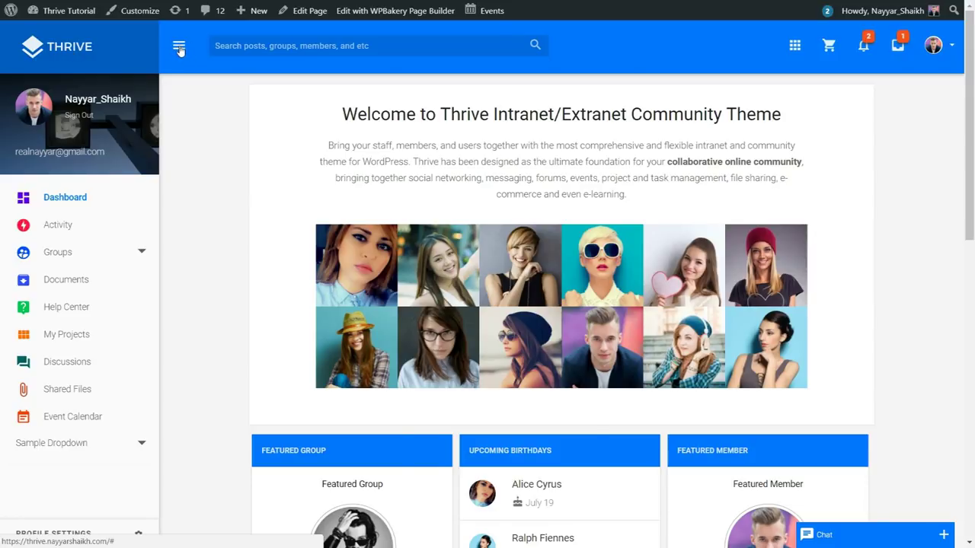
left_click(179, 48)
scroll(6, 443, "down", 1)
scroll(6, 443, "down", 5)
scroll(6, 445, "up", 6)
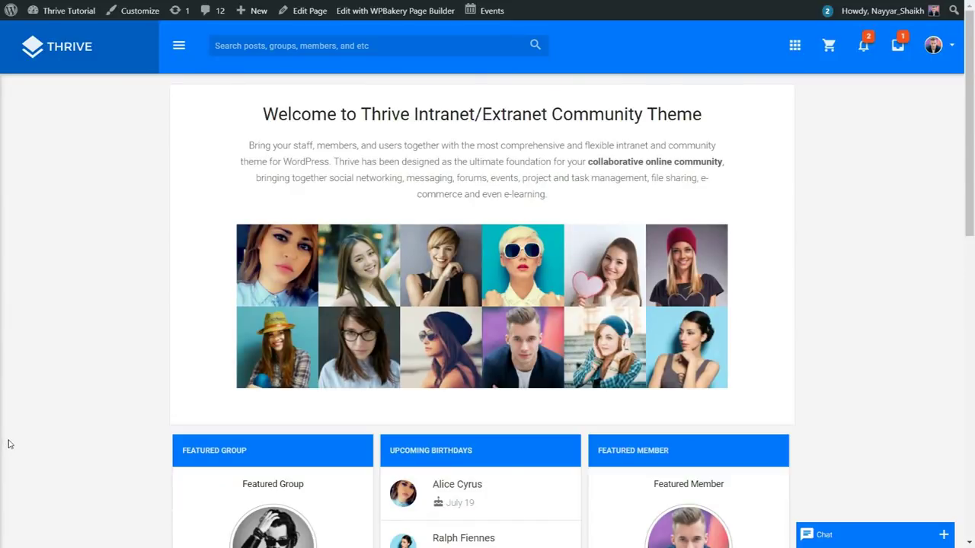
scroll(607, 312, "down", 4)
scroll(605, 409, "up", 4)
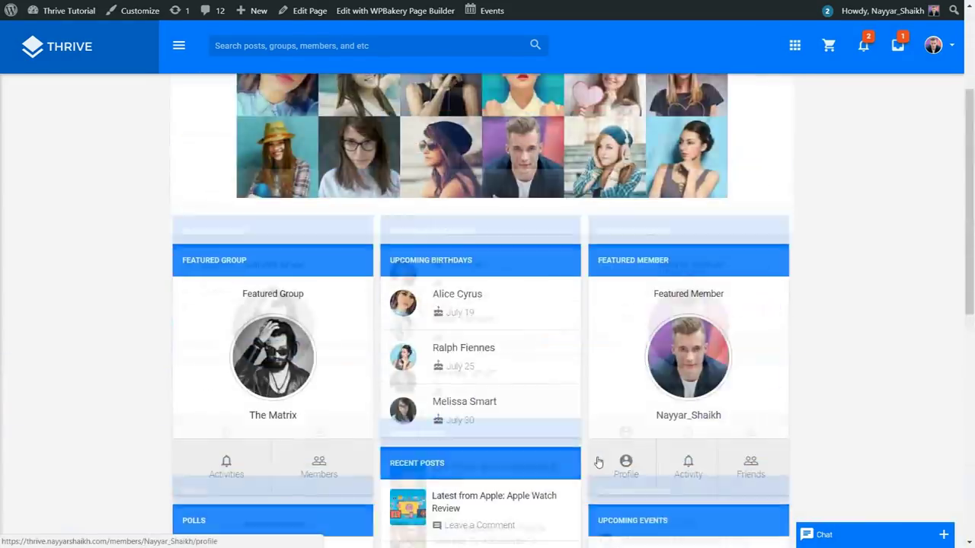
left_click(179, 45)
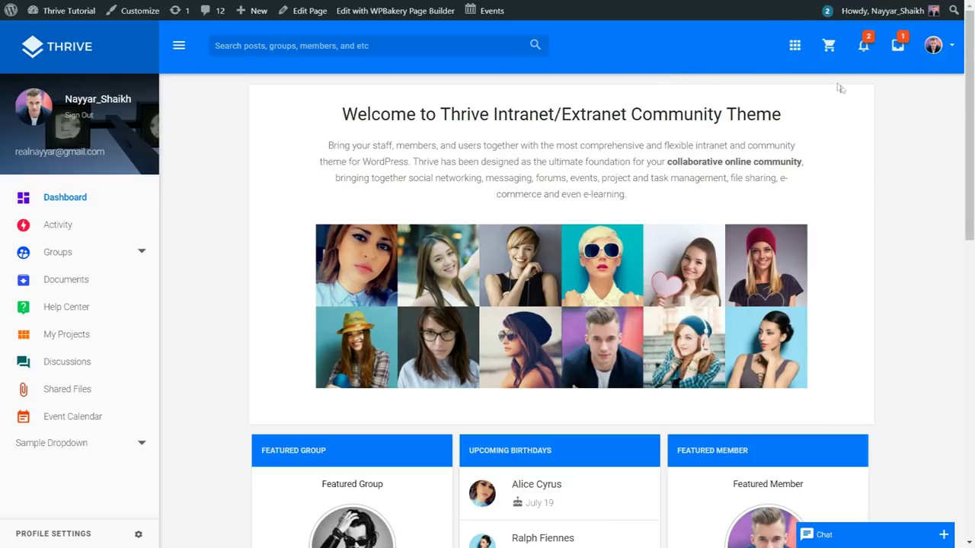
left_click(795, 47)
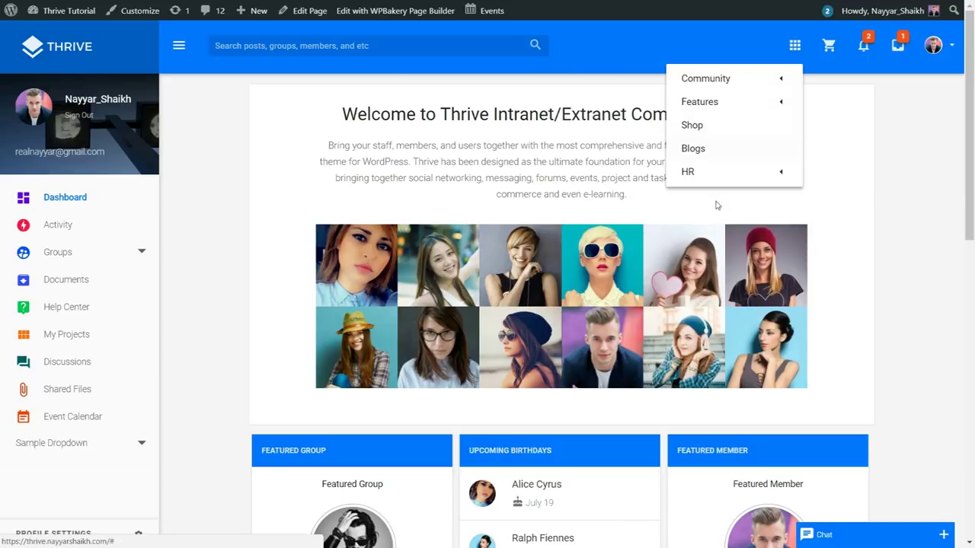
left_click(795, 47)
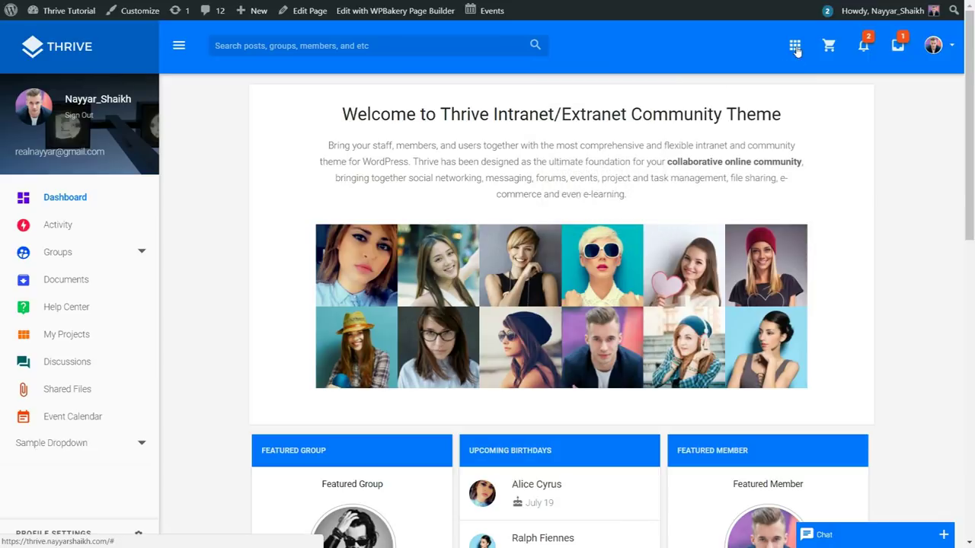
left_click(866, 48)
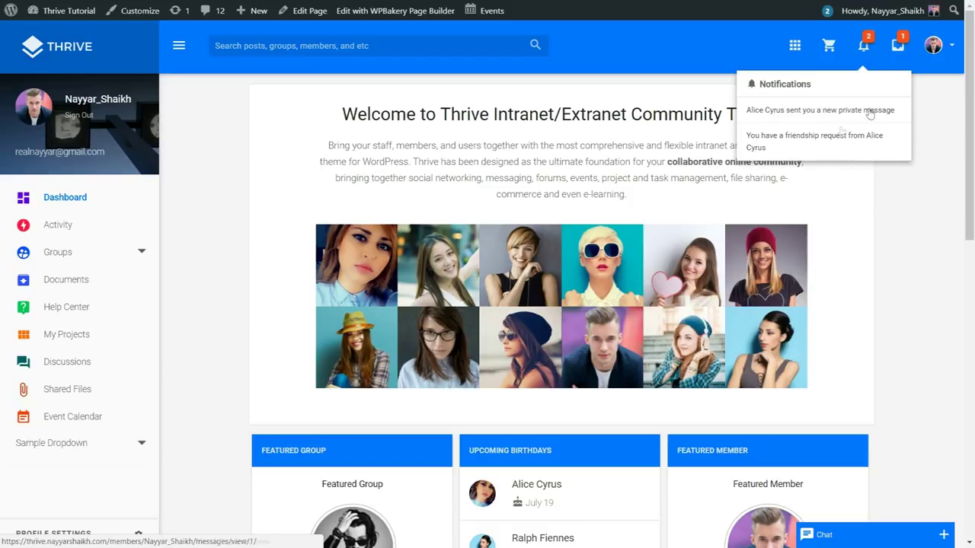
left_click(866, 51)
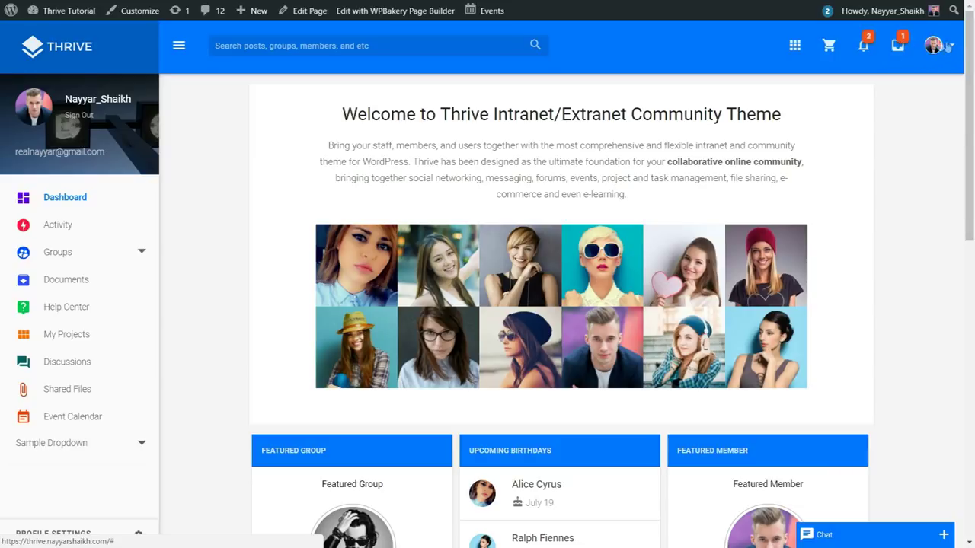
left_click(940, 51)
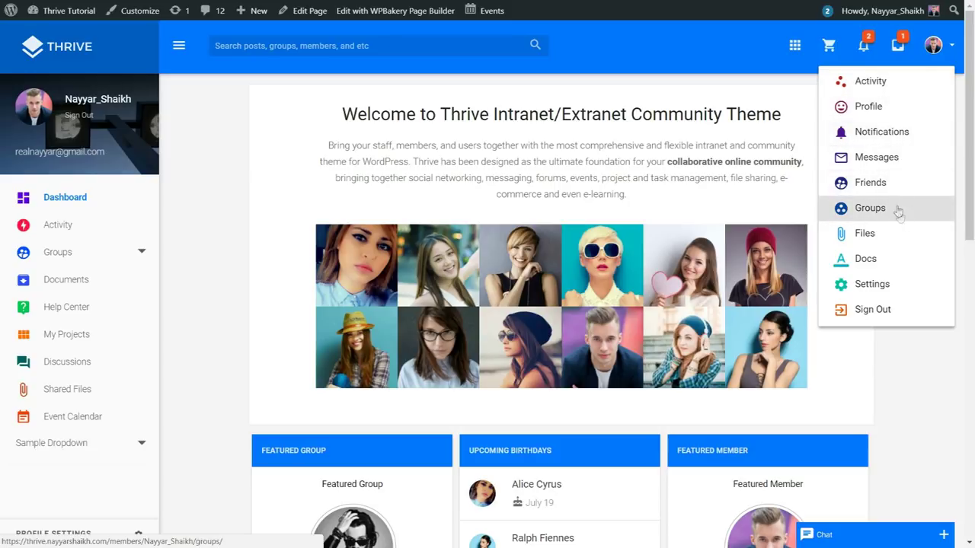
left_click(945, 35)
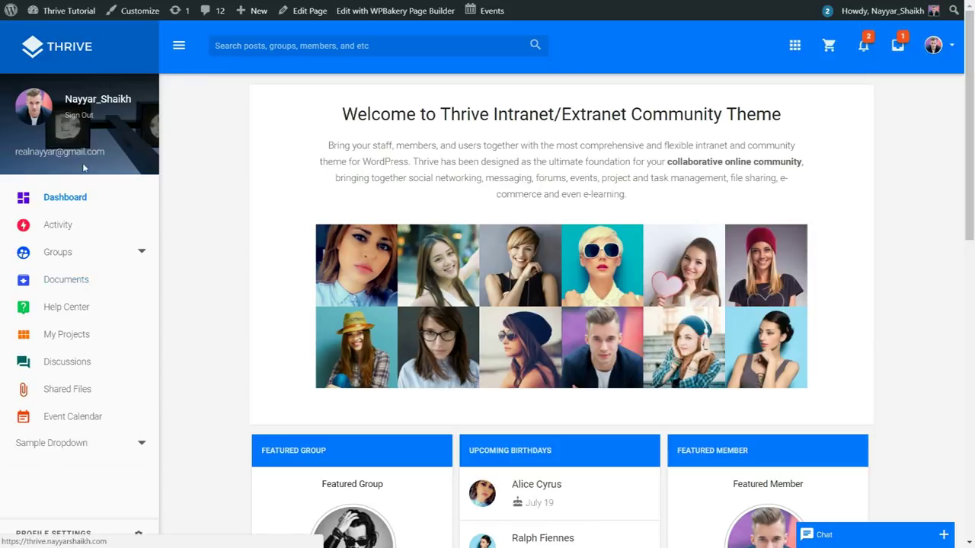
Highlight the dashboard's welcome heading and intro paragraph, clearing each selection.
scroll(74, 276, "down", 3)
scroll(79, 300, "up", 3)
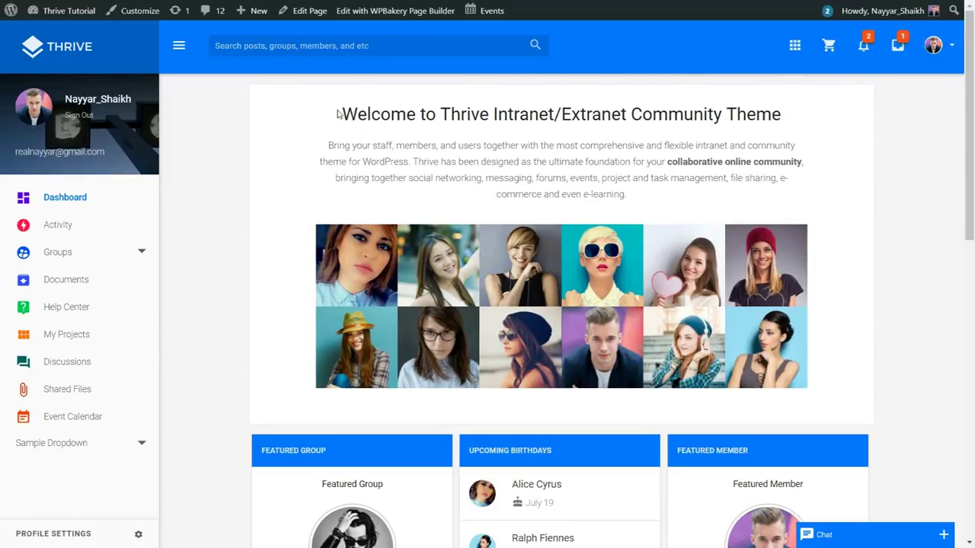
left_click_drag(337, 114, 782, 115)
left_click(590, 122)
left_click_drag(323, 153, 640, 195)
left_click(638, 196)
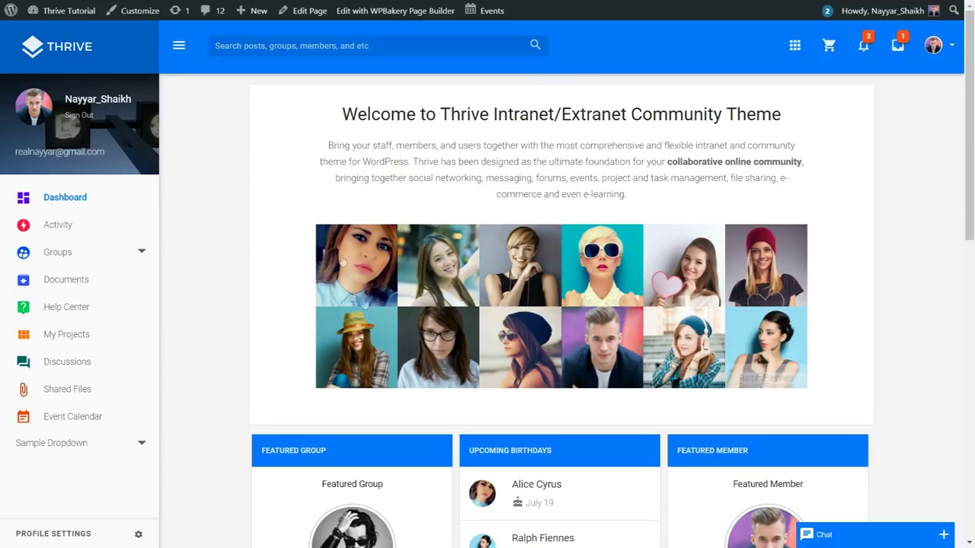
Review the Featured, Birthdays, Polls and Events widgets, then open your member profile.
scroll(792, 299, "down", 4)
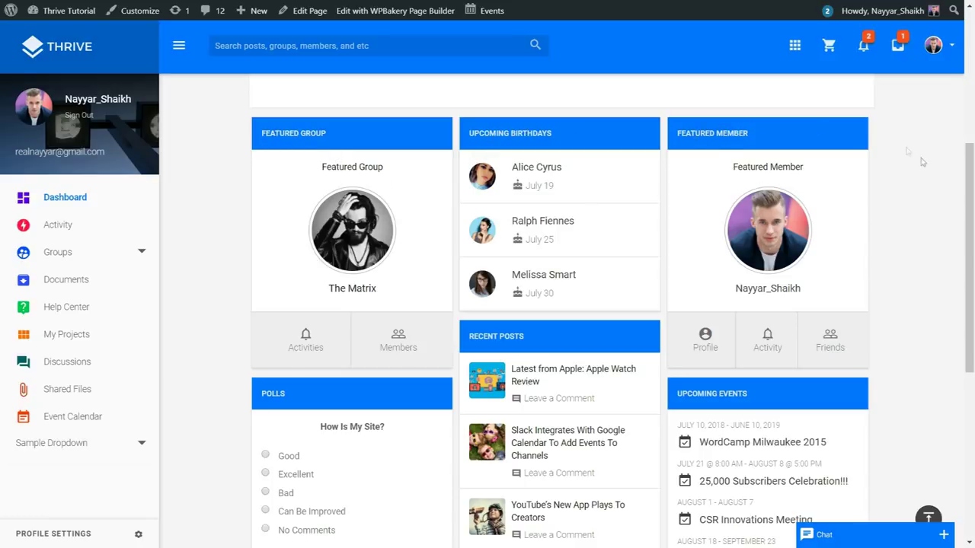
scroll(762, 229, "down", 1)
scroll(512, 171, "up", 1)
scroll(556, 258, "down", 2)
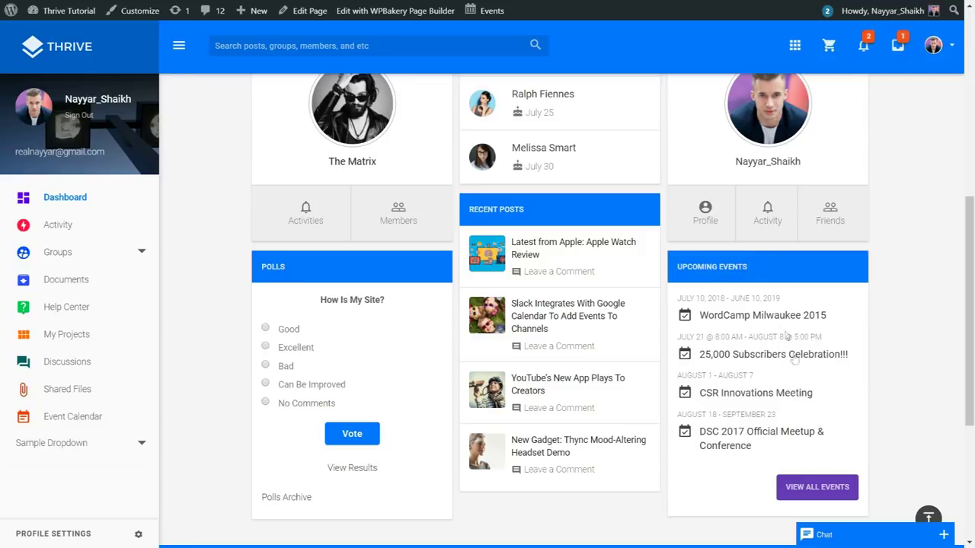
scroll(929, 367, "up", 5)
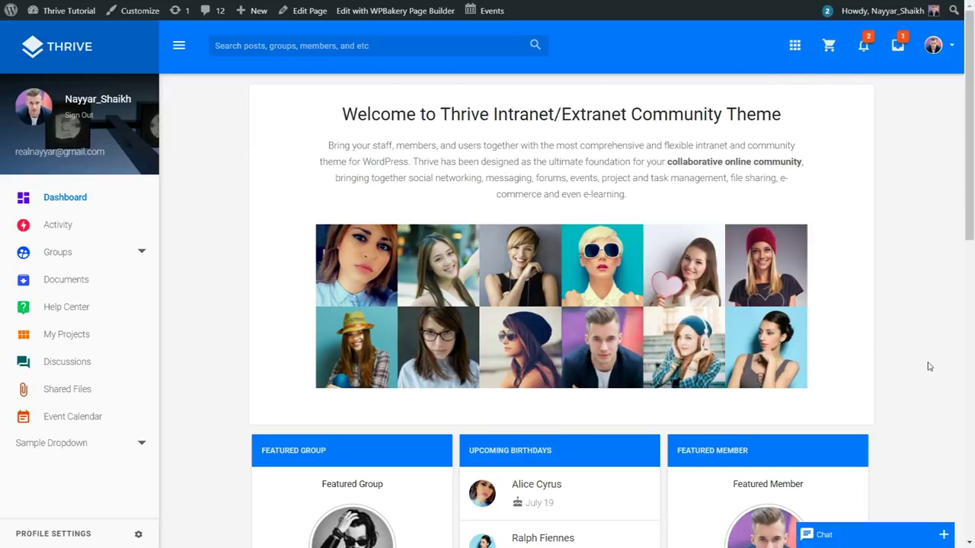
left_click(139, 106)
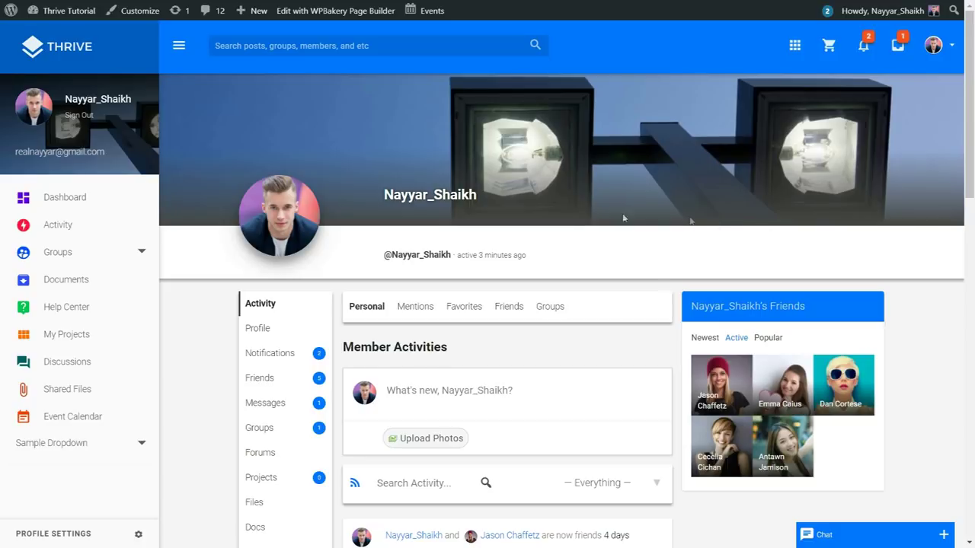
left_click_drag(391, 259, 450, 255)
left_click(513, 255)
left_click_drag(557, 256, 486, 253)
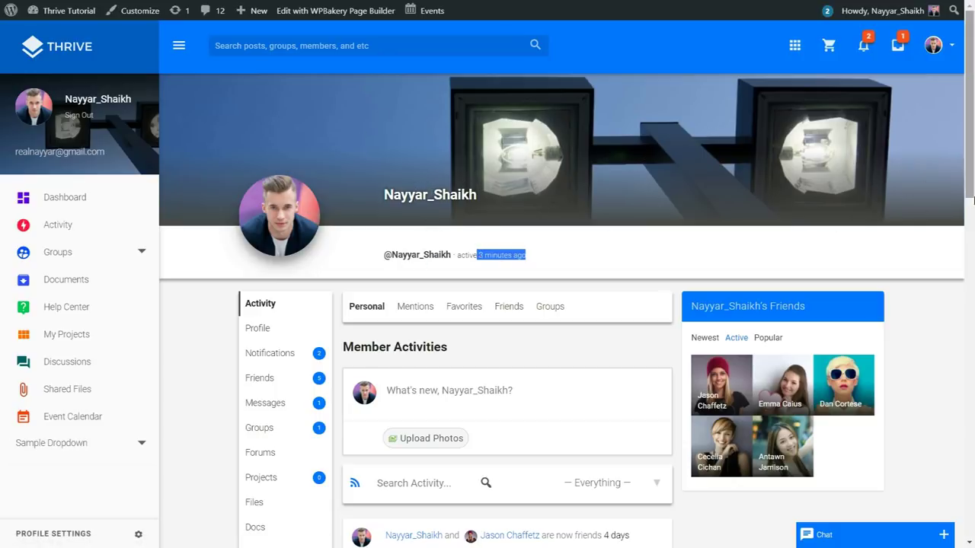
scroll(972, 200, "down", 1)
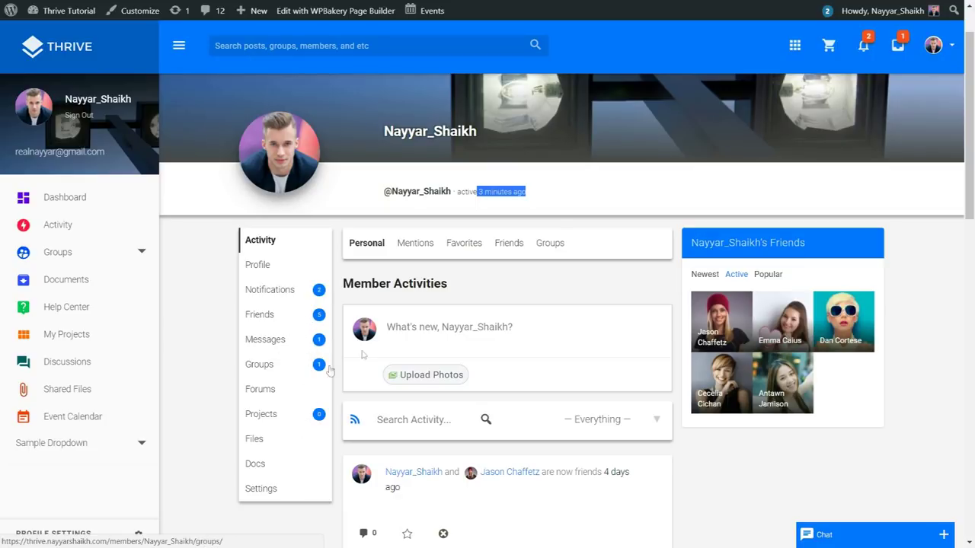
scroll(482, 176, "down", 3)
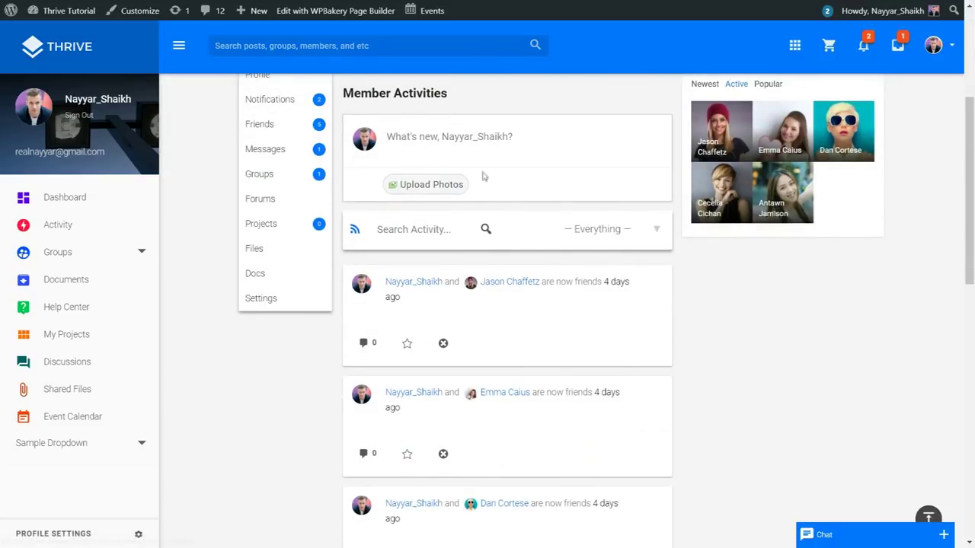
scroll(483, 176, "up", 1)
scroll(576, 244, "down", 2)
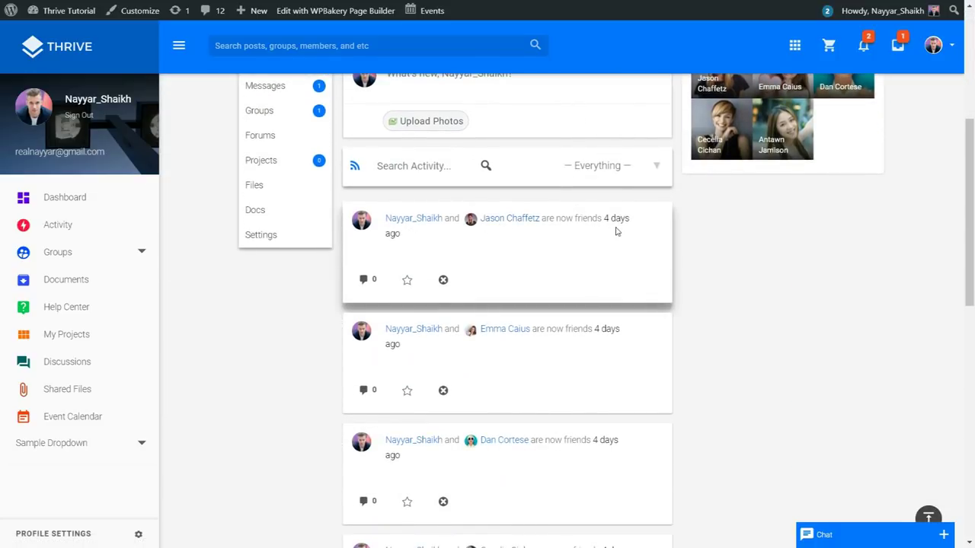
scroll(495, 255, "down", 1)
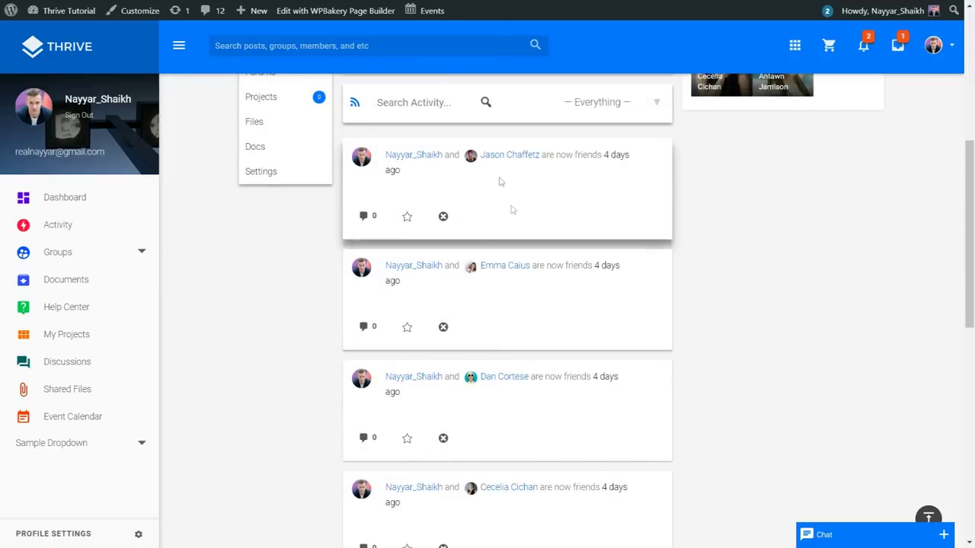
scroll(556, 235, "down", 4)
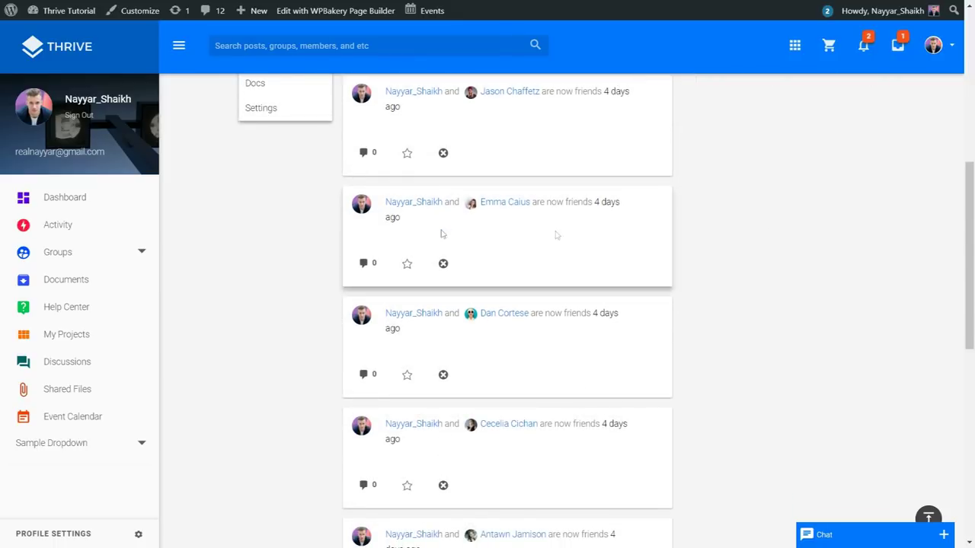
scroll(457, 244, "down", 8)
scroll(520, 374, "up", 20)
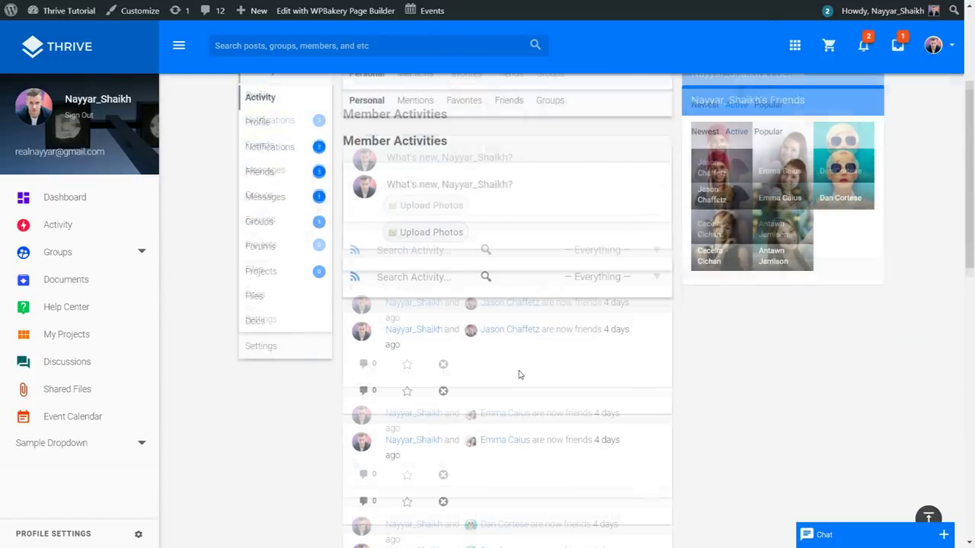
scroll(520, 374, "down", 1)
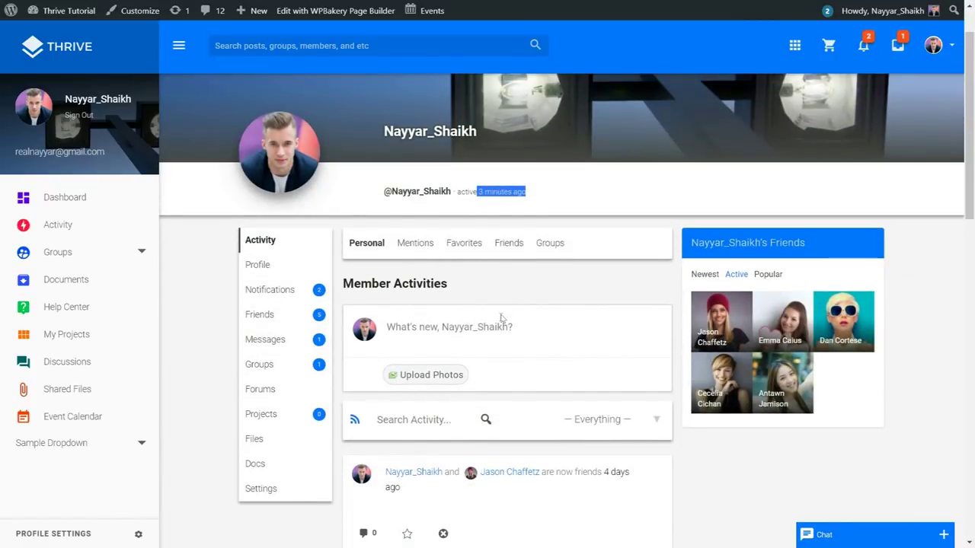
left_click(612, 423)
scroll(615, 422, "down", 1)
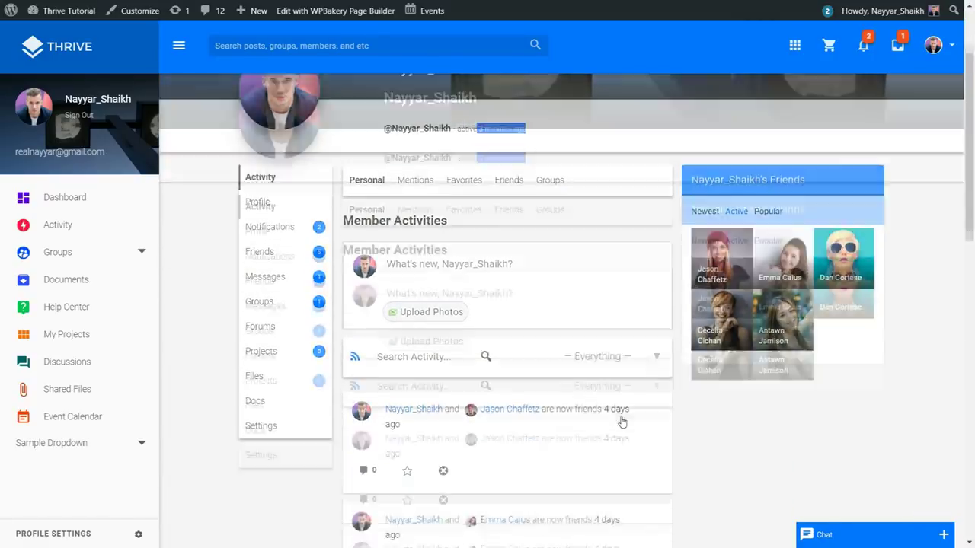
left_click(622, 356)
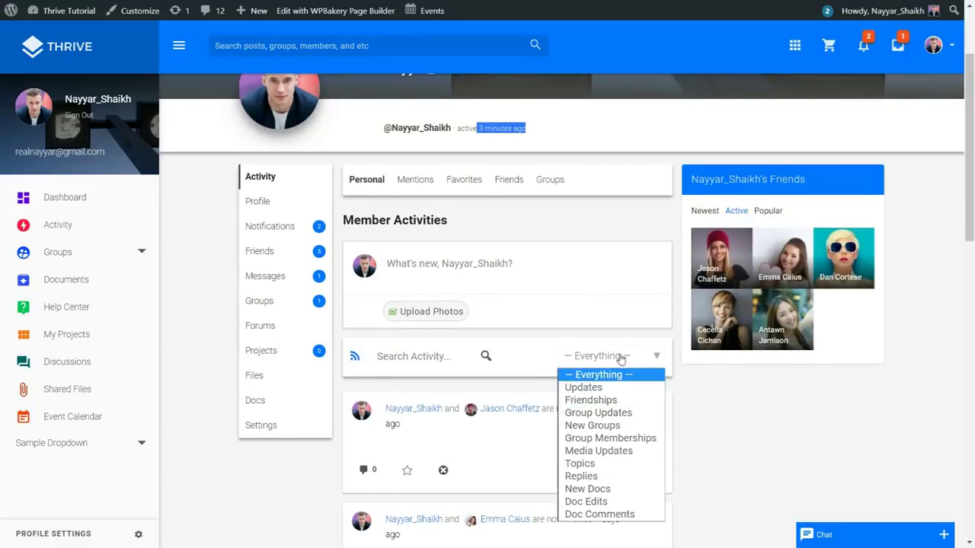
left_click(619, 357)
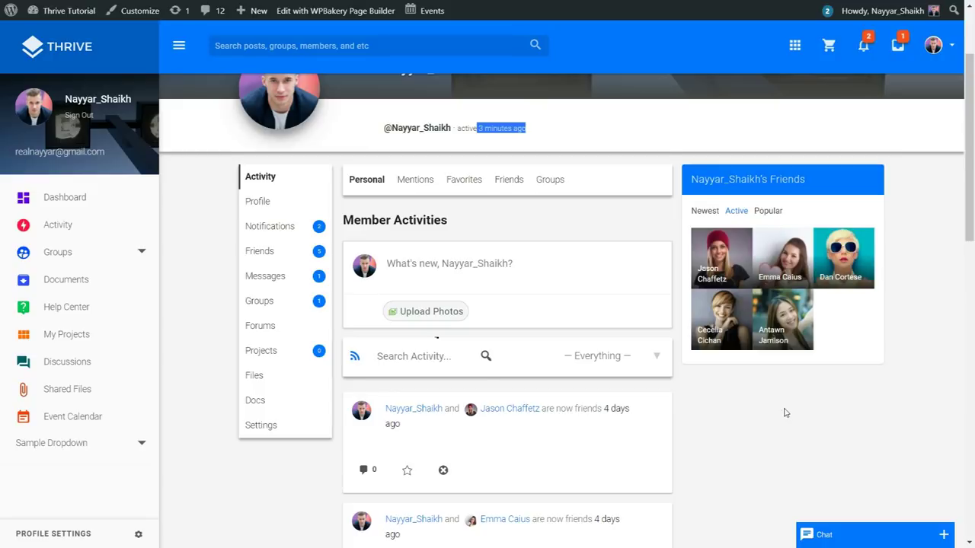
scroll(792, 305, "down", 2)
scroll(823, 320, "down", 2)
scroll(784, 297, "up", 5)
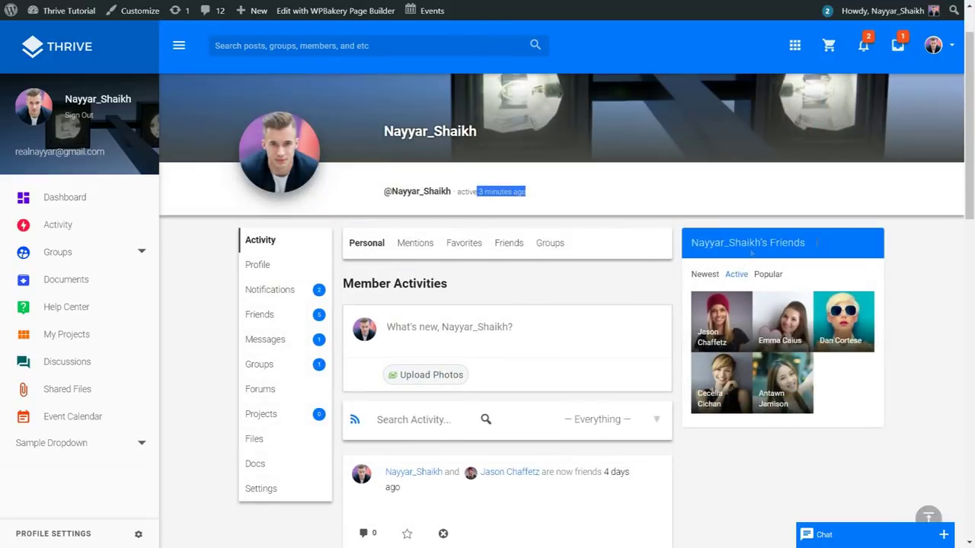
scroll(870, 292, "down", 2)
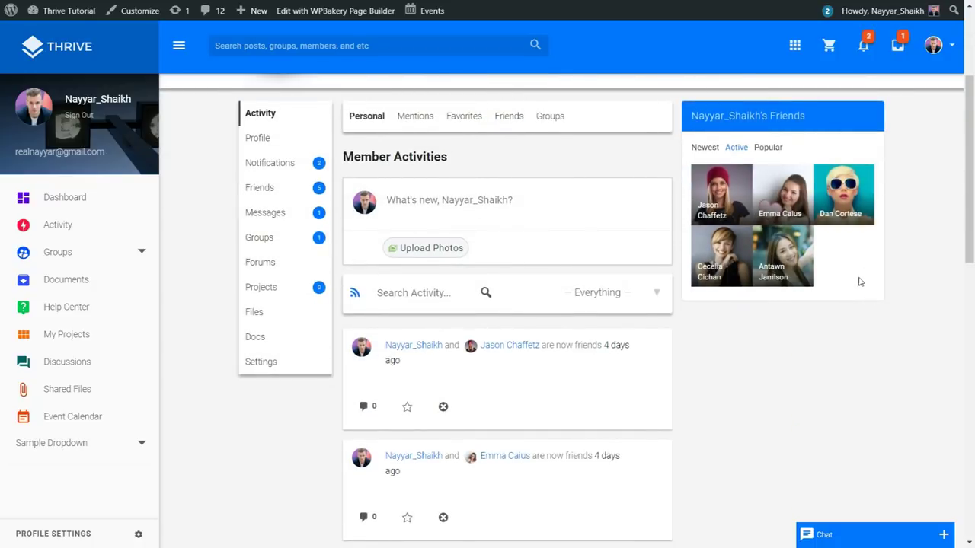
scroll(859, 280, "down", 6)
scroll(799, 344, "up", 9)
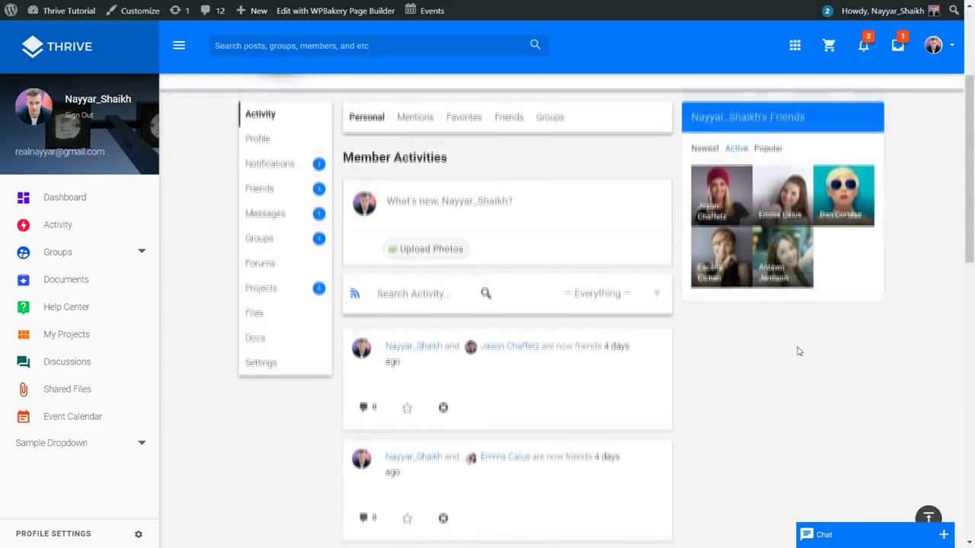
scroll(784, 297, "down", 3)
scroll(784, 312, "up", 1)
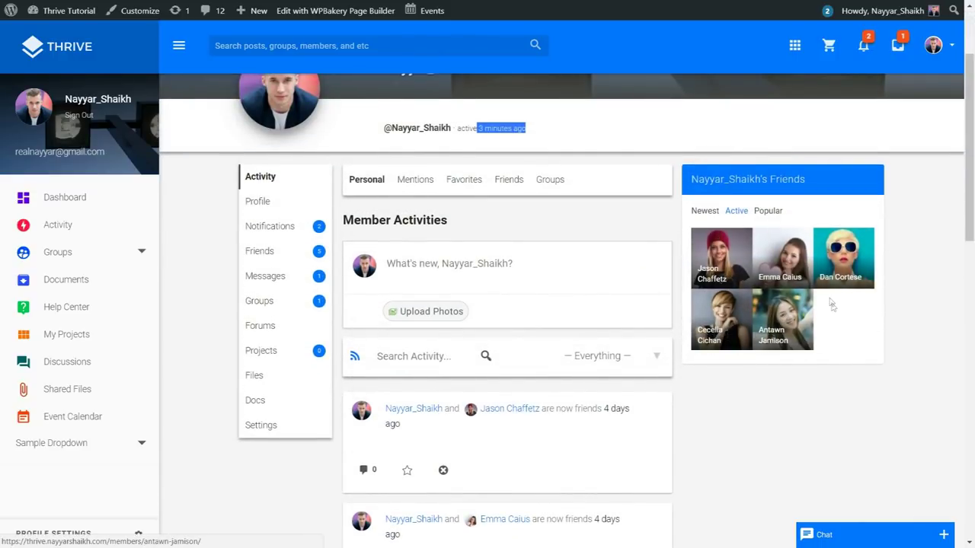
scroll(830, 313, "up", 2)
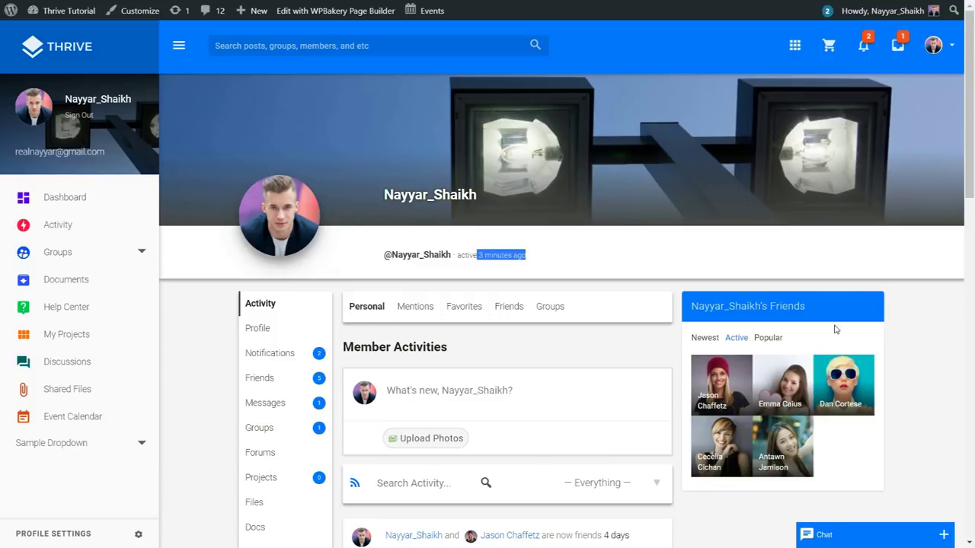
scroll(836, 329, "down", 1)
left_click(257, 289)
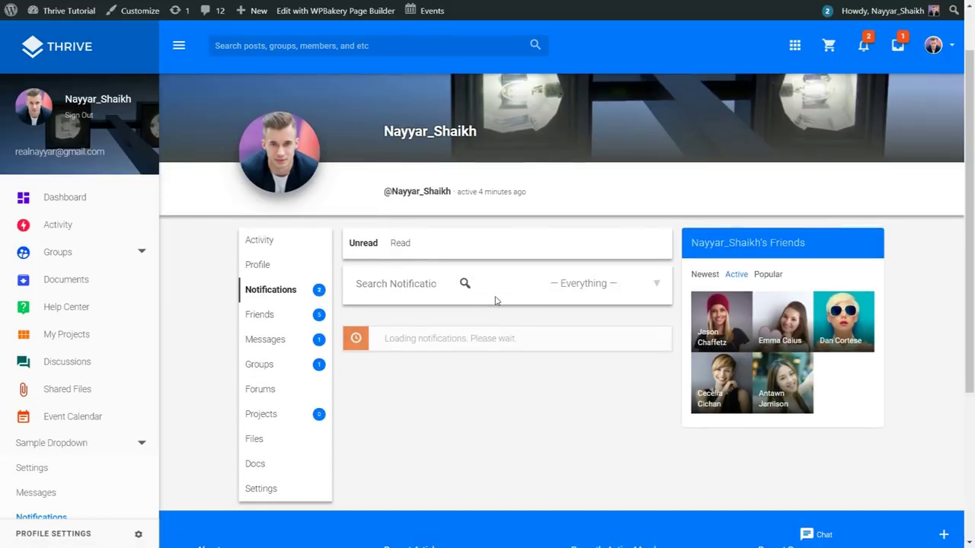
Open the new private message notification for the Introduction thread and select its text.
scroll(495, 301, "down", 1)
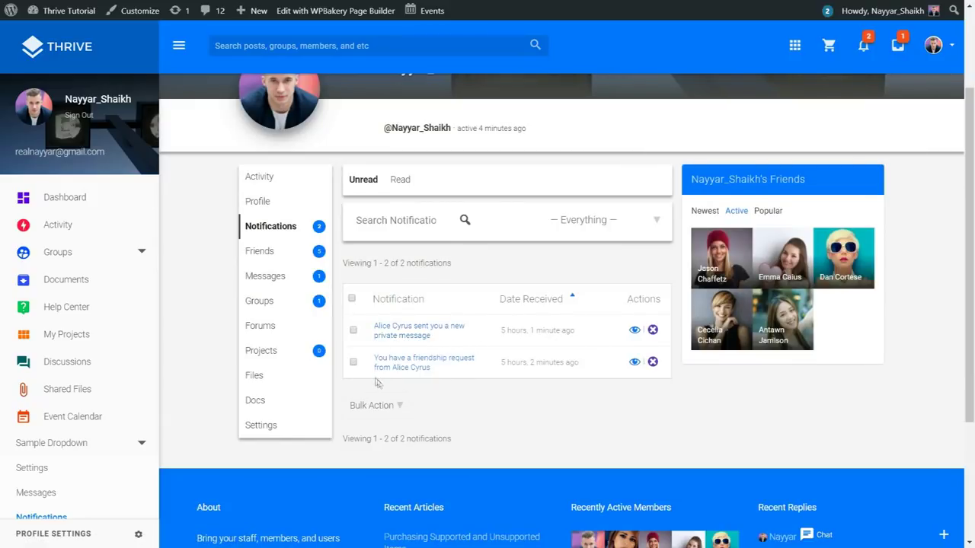
left_click(404, 340)
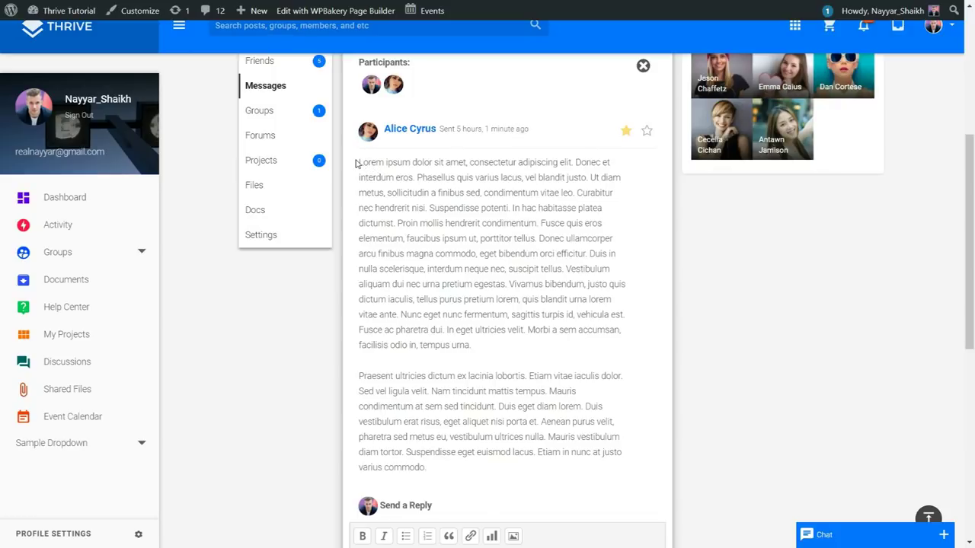
left_click_drag(353, 164, 426, 393)
left_click(426, 392)
Submit the thread's Send Reply form, then go to the site-wide activity feed.
scroll(415, 402, "down", 3)
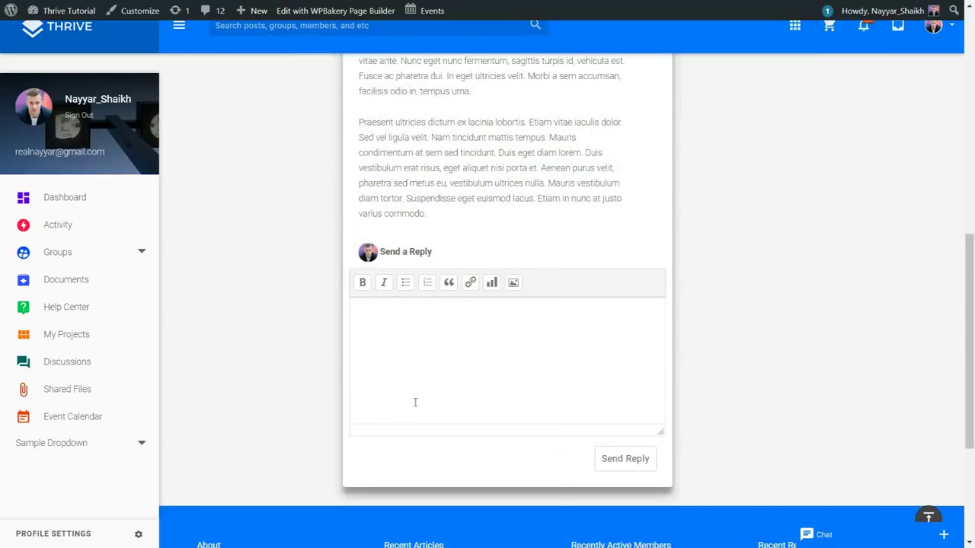
left_click(640, 448)
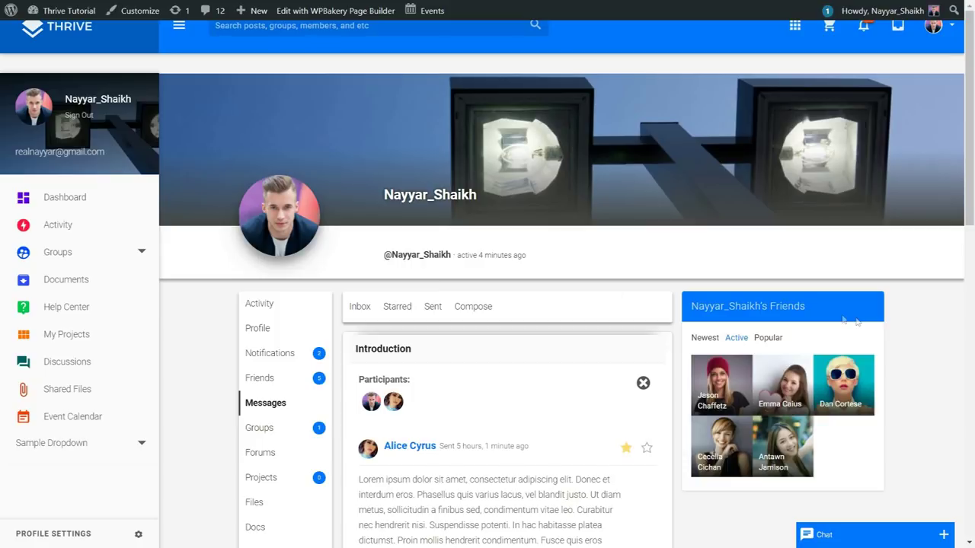
left_click(36, 227)
Expand the What's new status box on the Activity page, then cancel it.
scroll(967, 241, "down", 5)
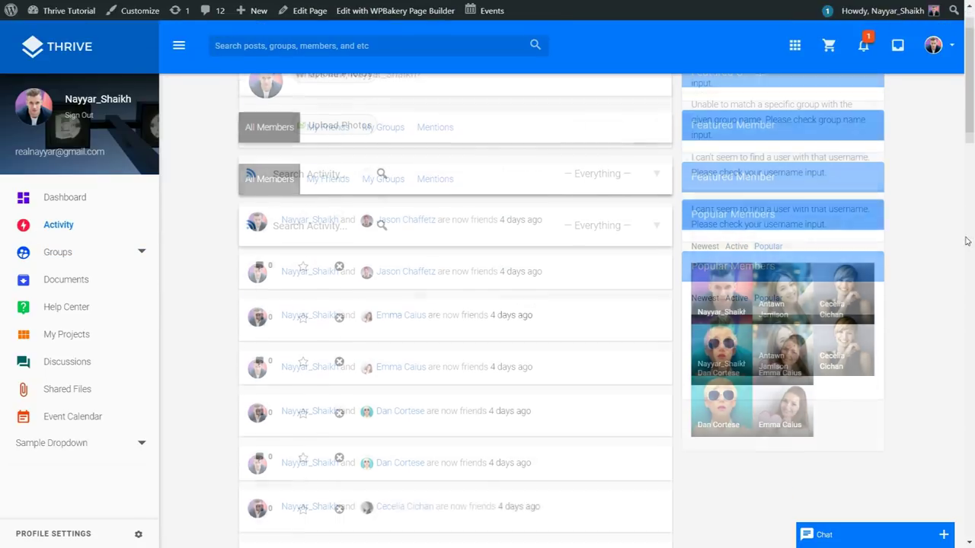
scroll(967, 241, "up", 4)
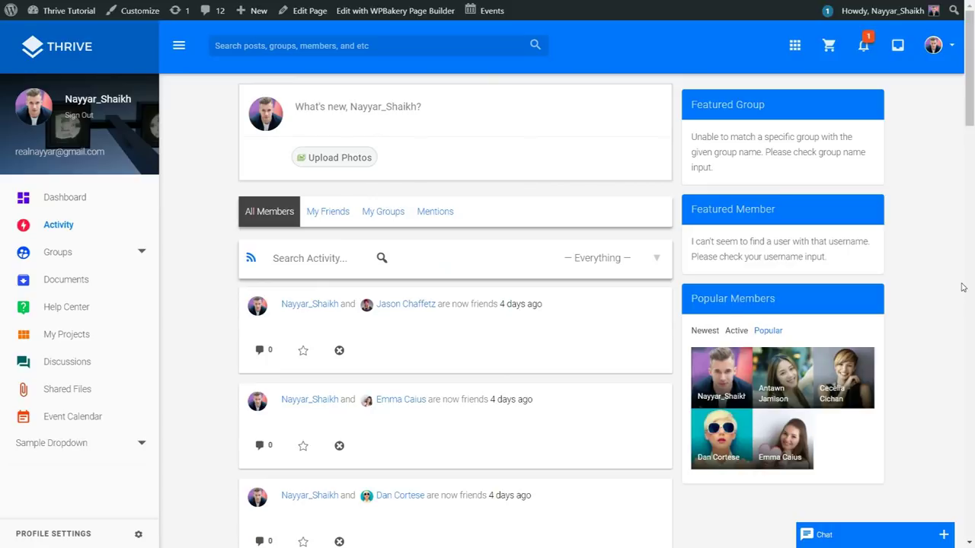
left_click(396, 106)
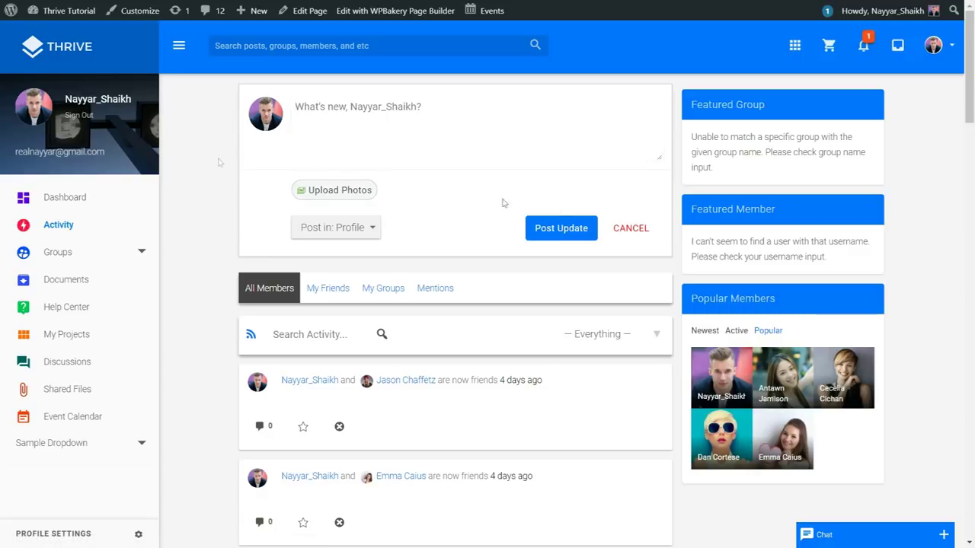
left_click(644, 228)
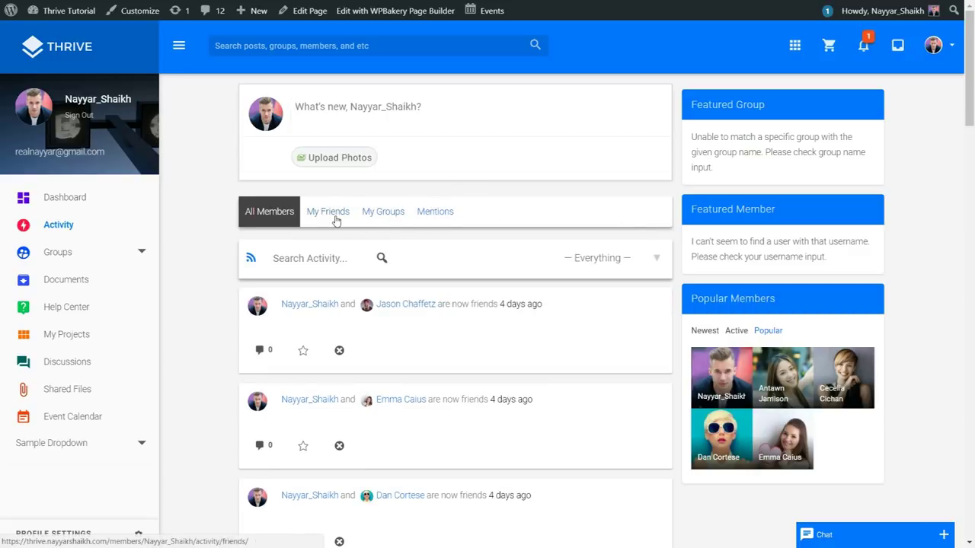
scroll(381, 320, "down", 2)
scroll(383, 352, "up", 2)
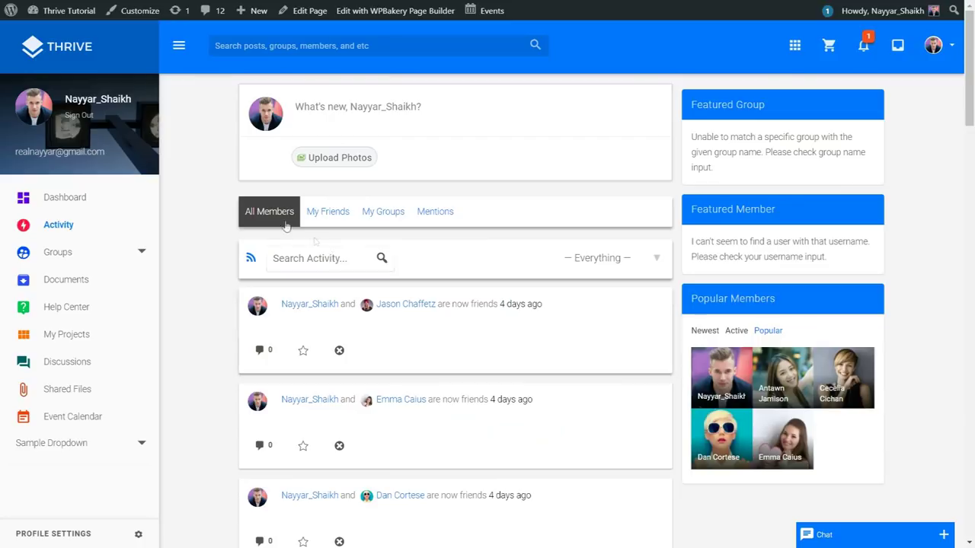
Filter the feed by My Friends, My Groups, then Mentions, which shows no activity.
left_click(320, 220)
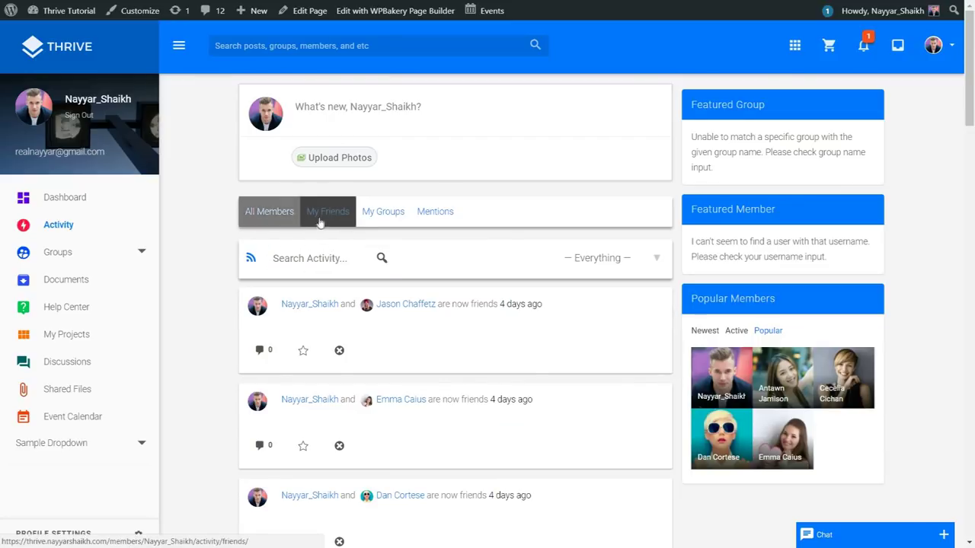
left_click(381, 217)
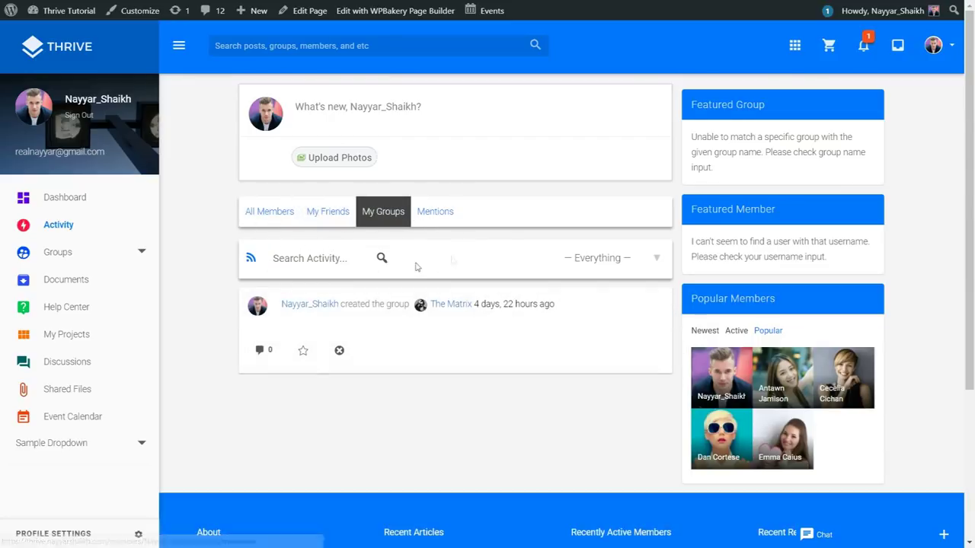
left_click(445, 219)
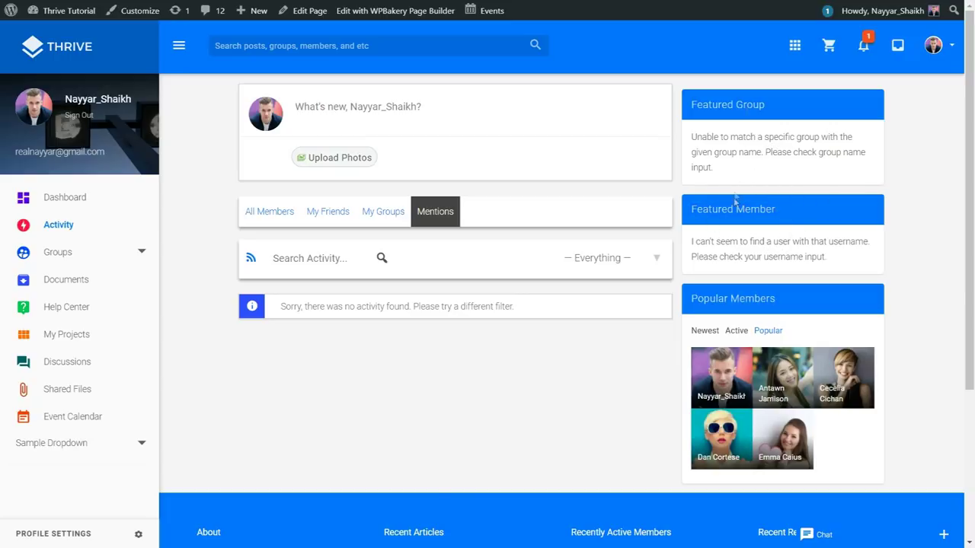
scroll(792, 252, "down", 3)
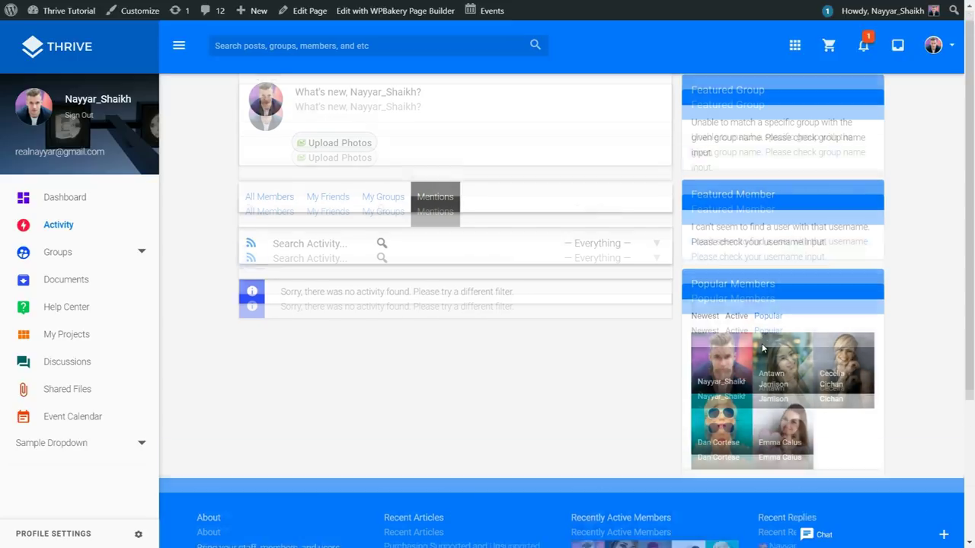
scroll(825, 323, "up", 3)
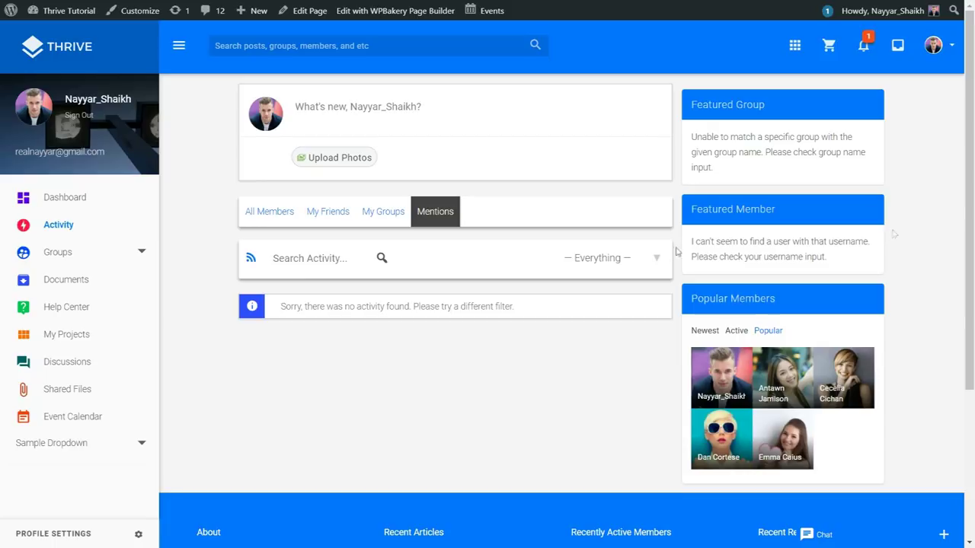
Open The Matrix group from the groups directory.
left_click(75, 257)
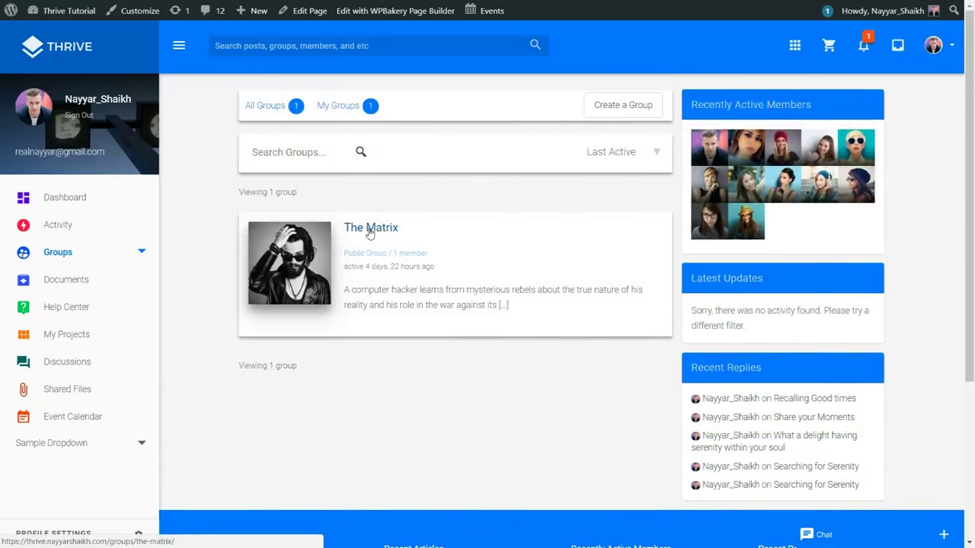
left_click(373, 230)
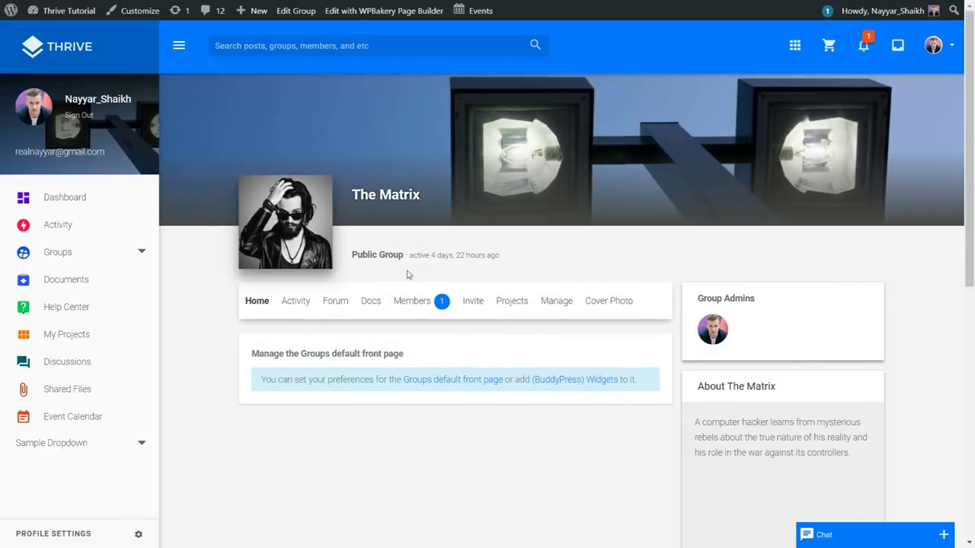
scroll(404, 281, "down", 4)
scroll(809, 255, "up", 4)
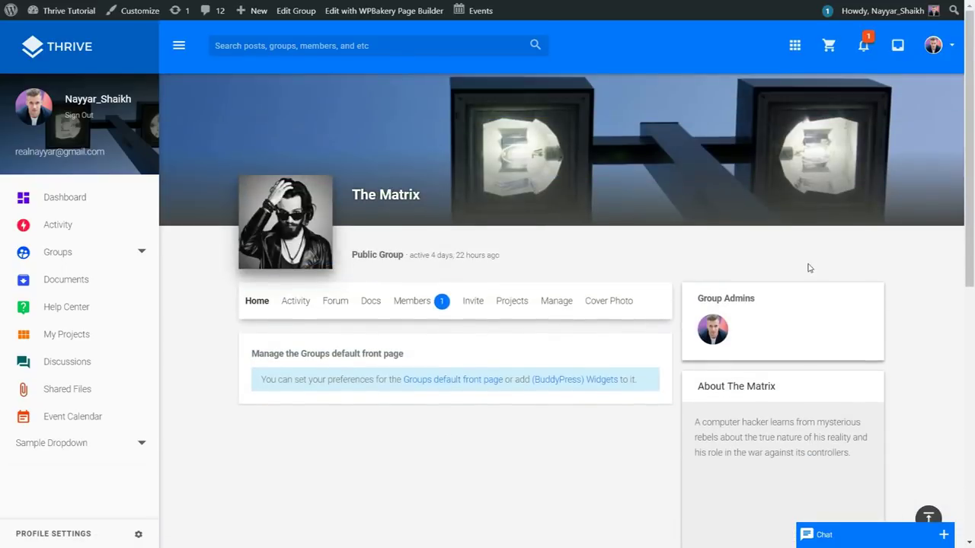
View The Matrix group's member list and its Invite Members page.
left_click(443, 303)
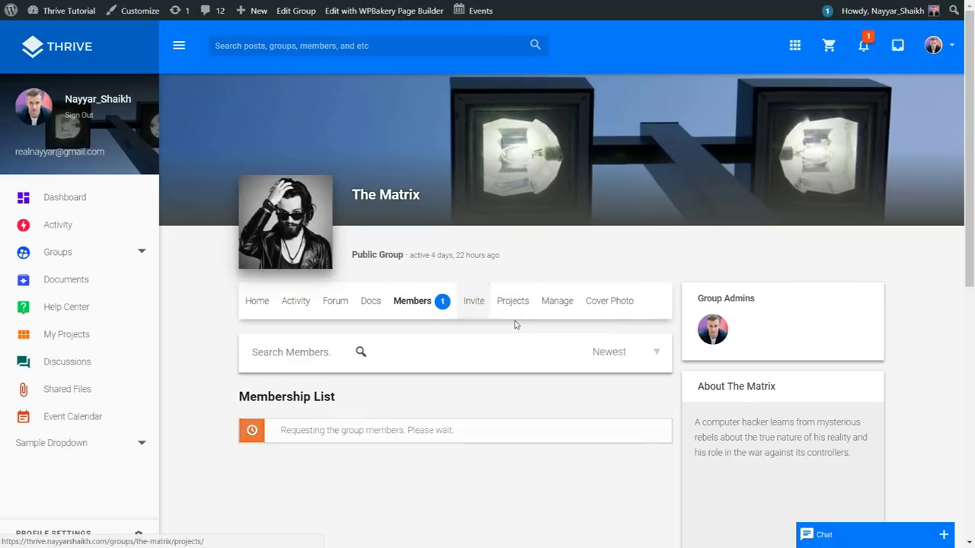
scroll(524, 322, "down", 1)
scroll(523, 322, "down", 2)
left_click(480, 190)
scroll(563, 233, "down", 4)
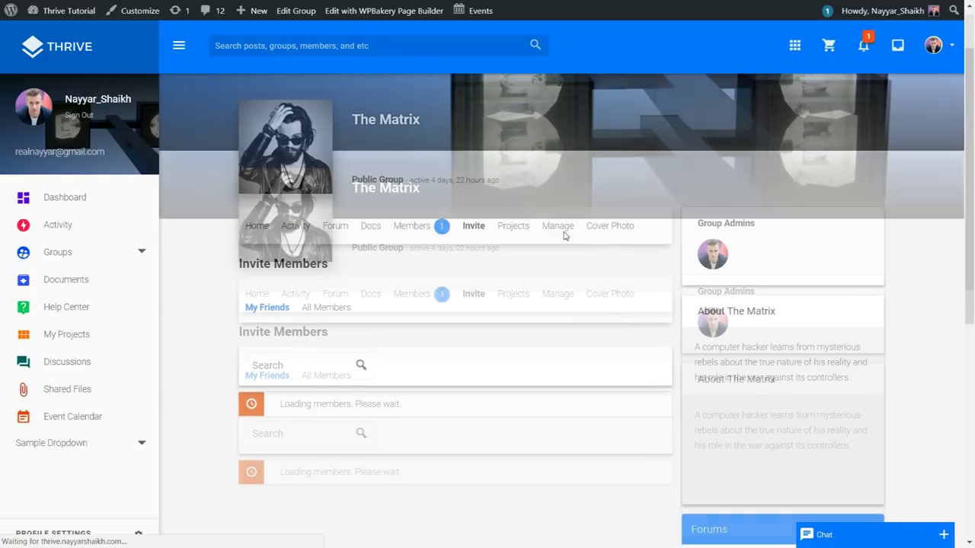
scroll(546, 370, "down", 1)
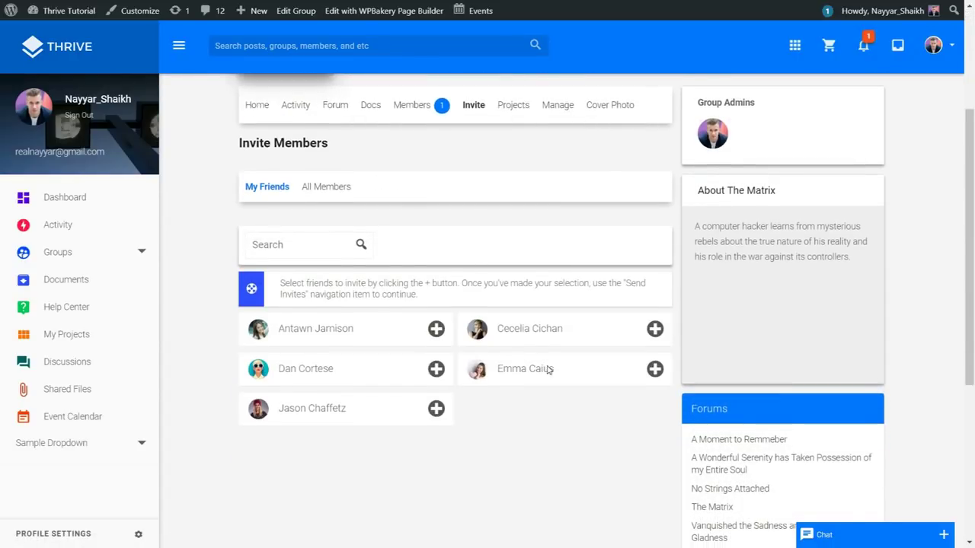
scroll(549, 370, "up", 4)
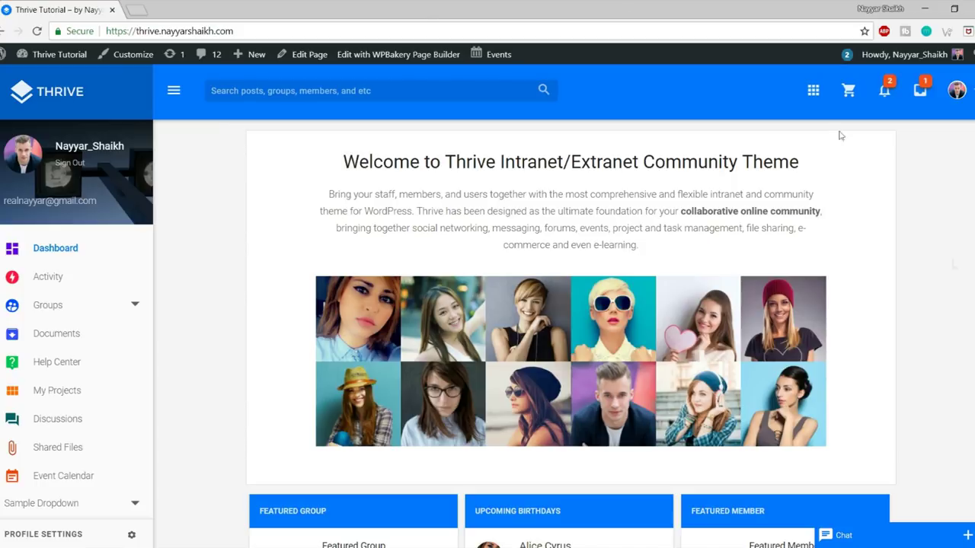
left_click(248, 32)
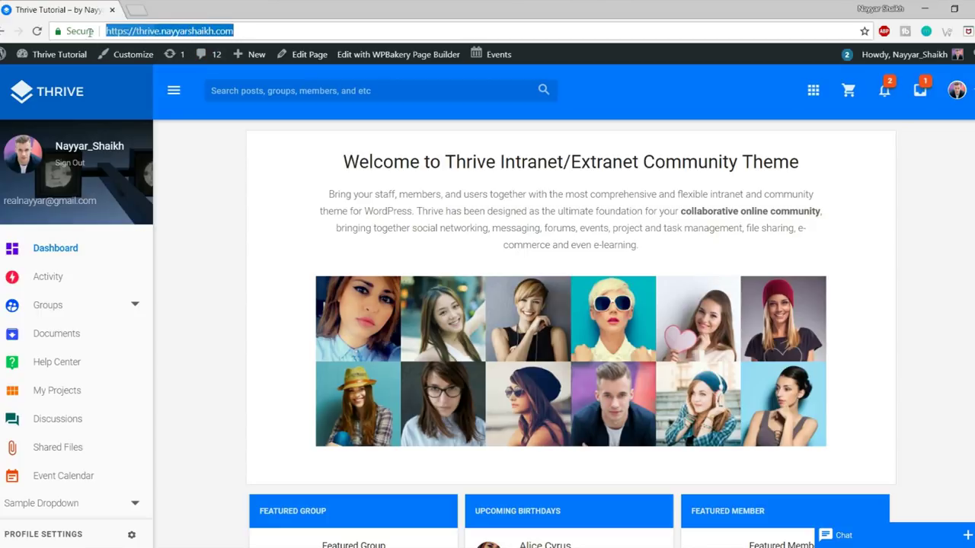
left_click(241, 250)
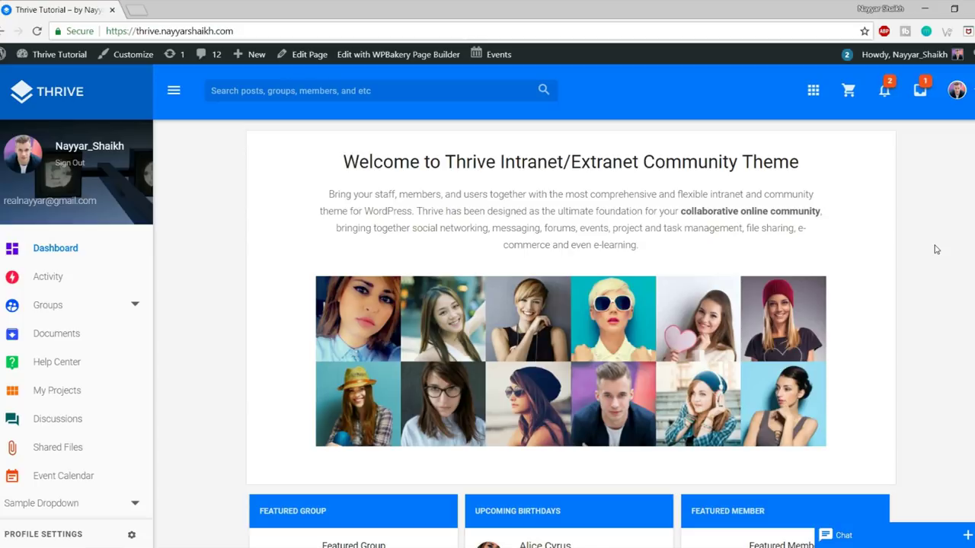
scroll(556, 320, "down", 1)
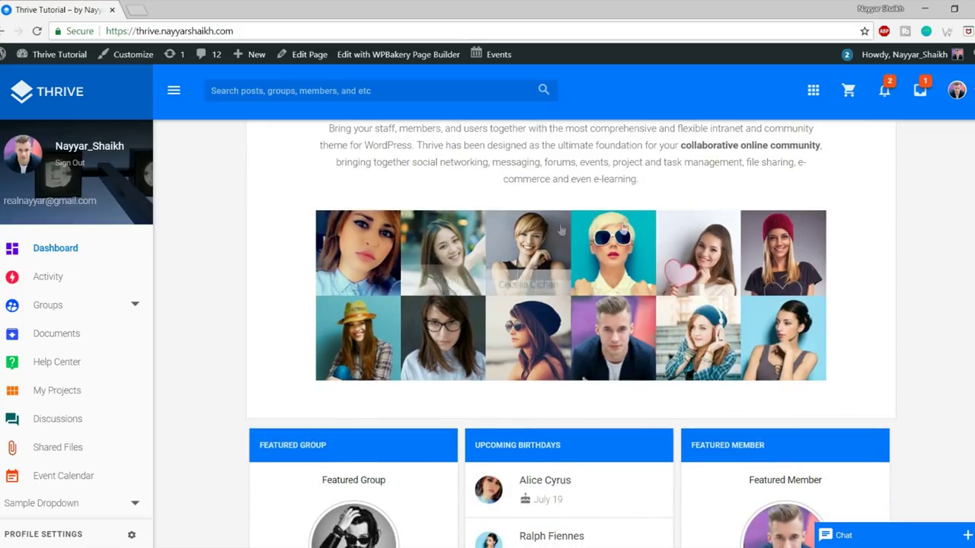
scroll(561, 230, "down", 4)
scroll(833, 285, "down", 2)
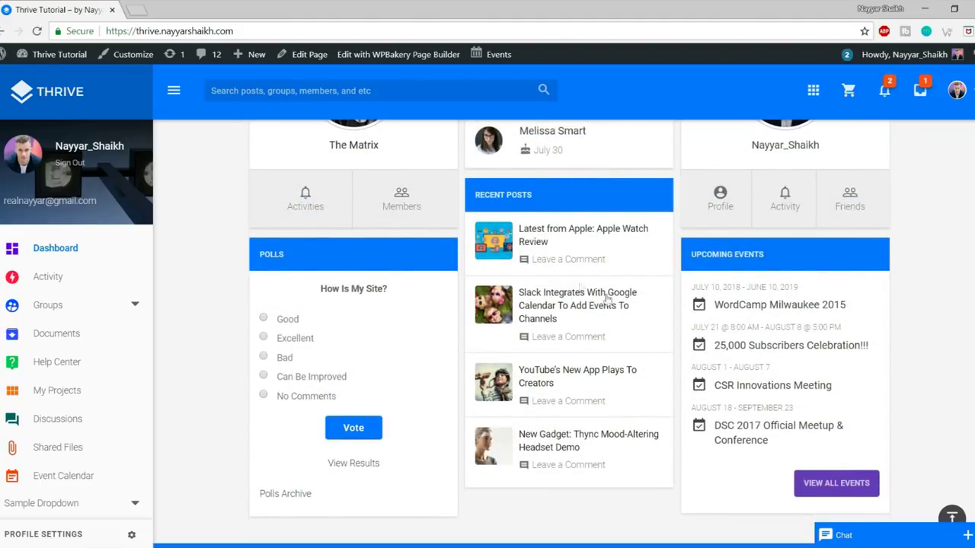
scroll(609, 240, "up", 6)
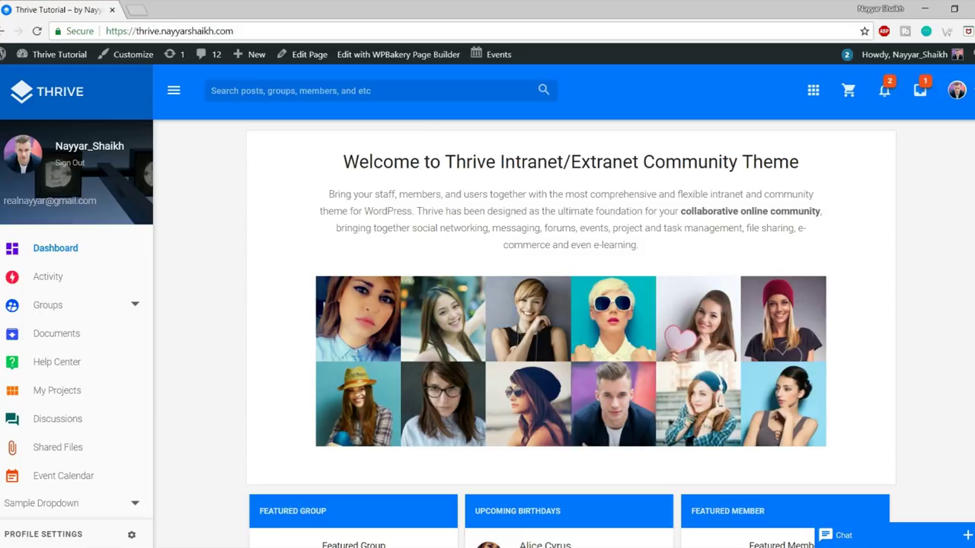
In a new tab, load bloggdude.com/tmd from the address-bar suggestion.
left_click(138, 8)
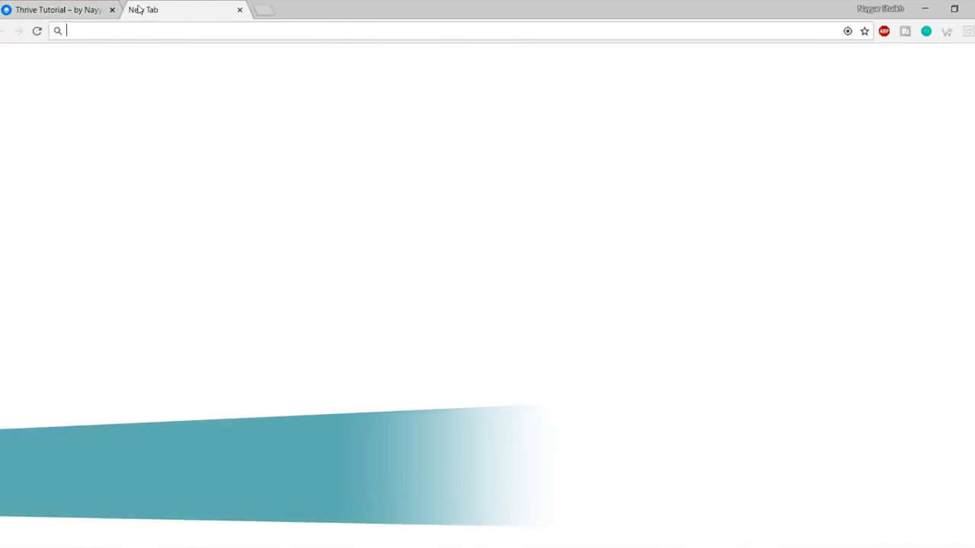
type("bloggdude.com")
key("Down")
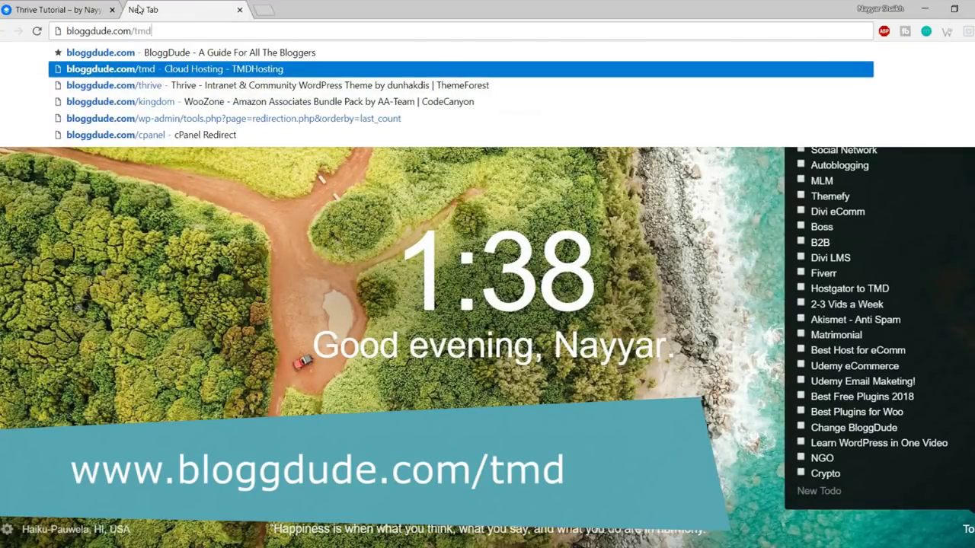
key("Return")
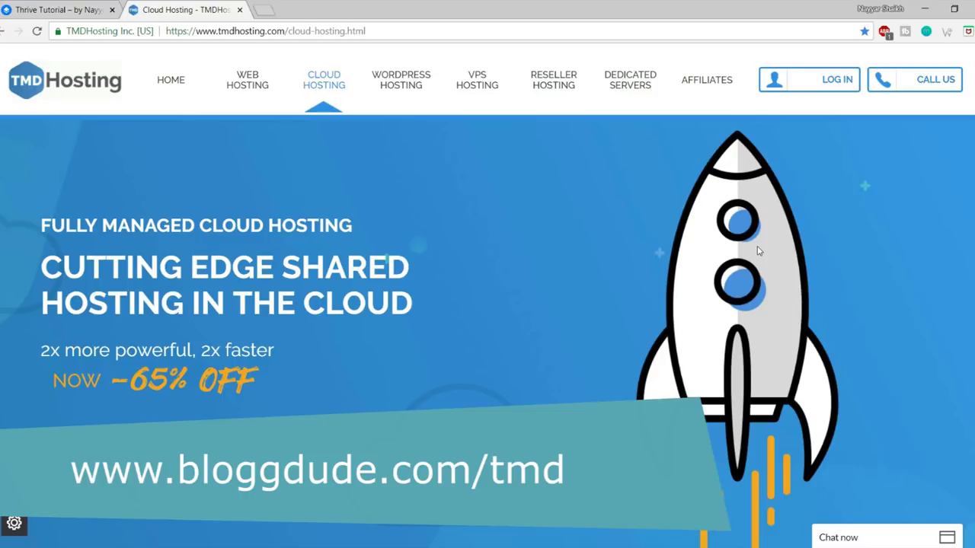
Show the $5.95–$10.95 Cloud plans, minimize the sales chat, and background-open Web Hosting.
scroll(760, 299, "down", 3)
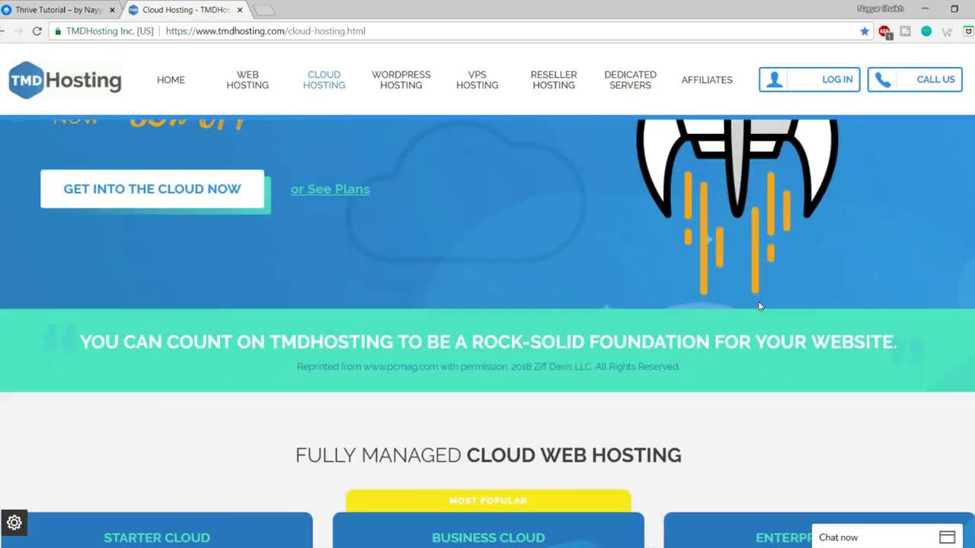
scroll(758, 304, "up", 3)
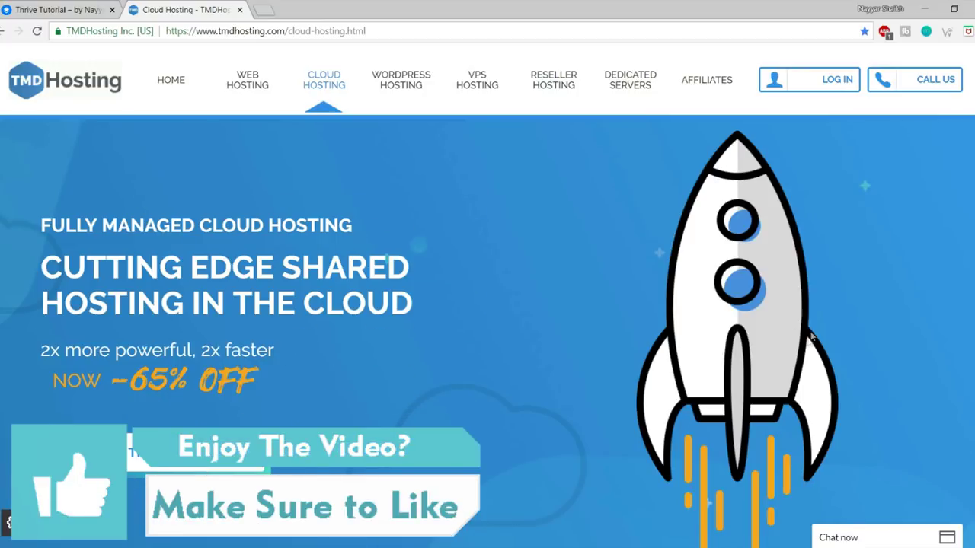
scroll(814, 341, "down", 3)
scroll(814, 341, "down", 3)
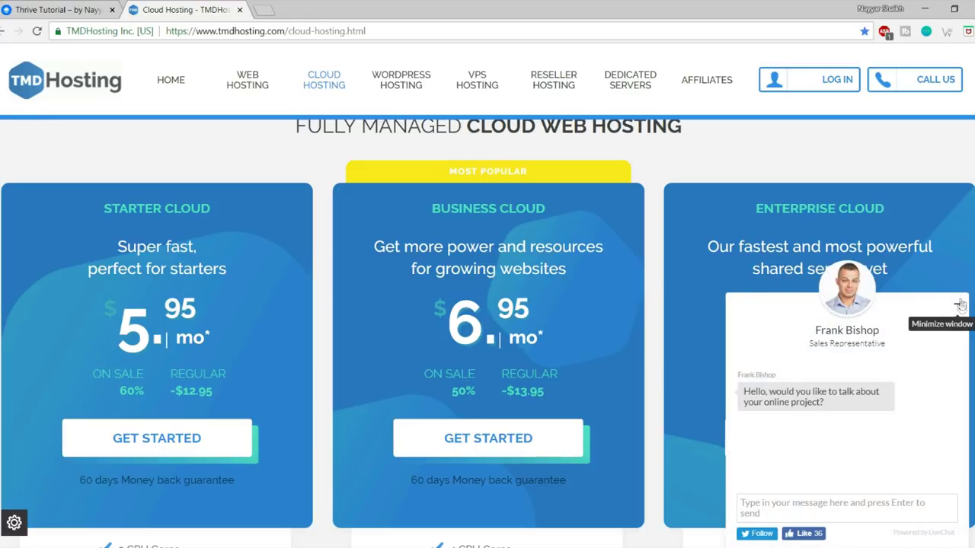
left_click(960, 304)
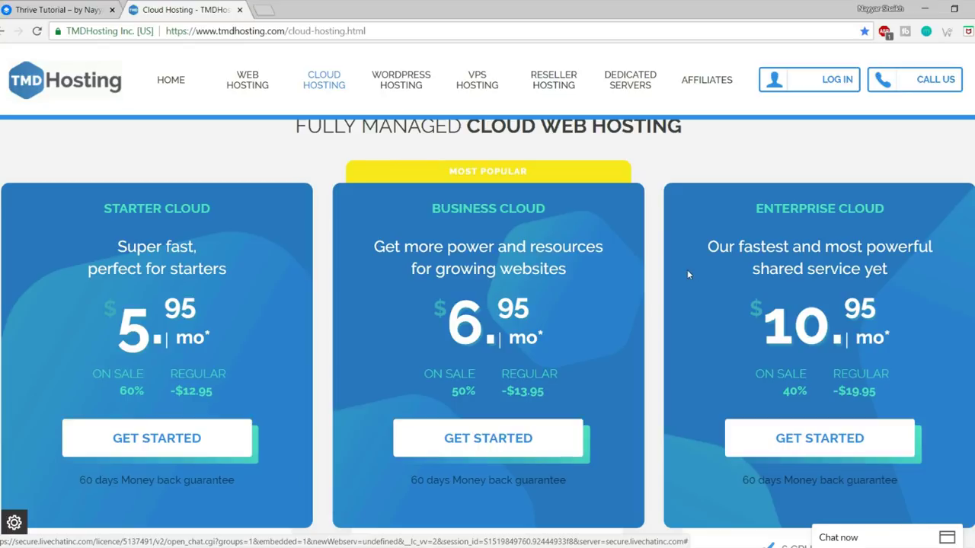
middle_click(247, 91)
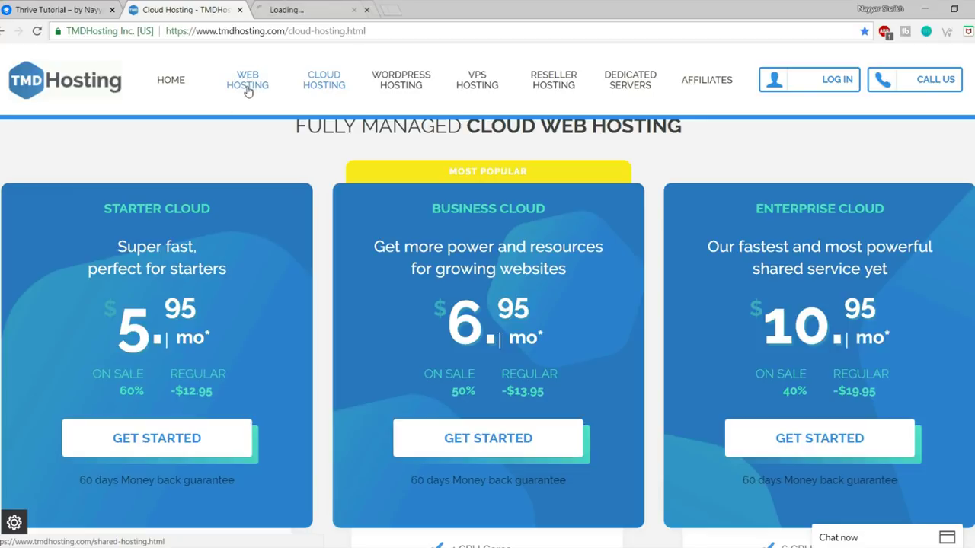
Switch to the Shared Hosting tab and highlight its Unlimited SSD Space feature.
left_click(301, 9)
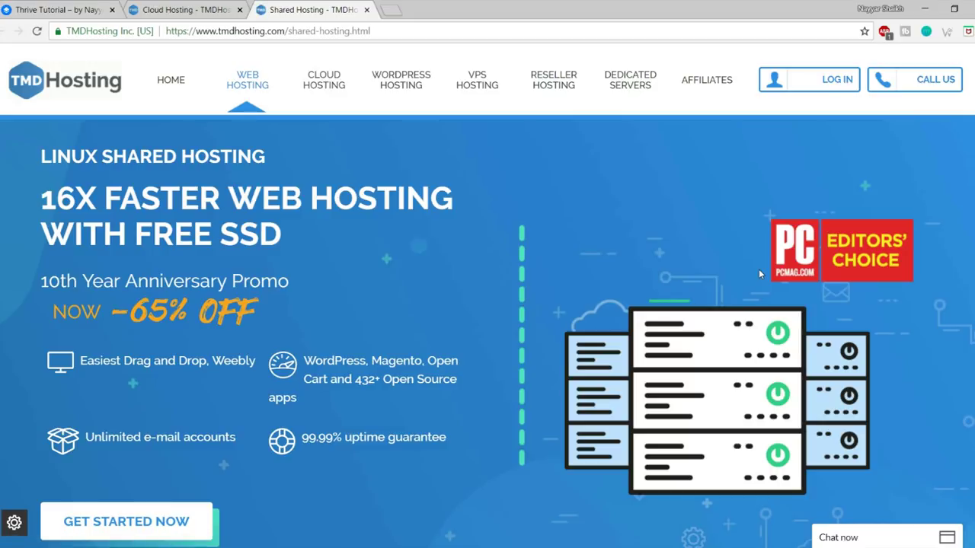
scroll(758, 268, "down", 10)
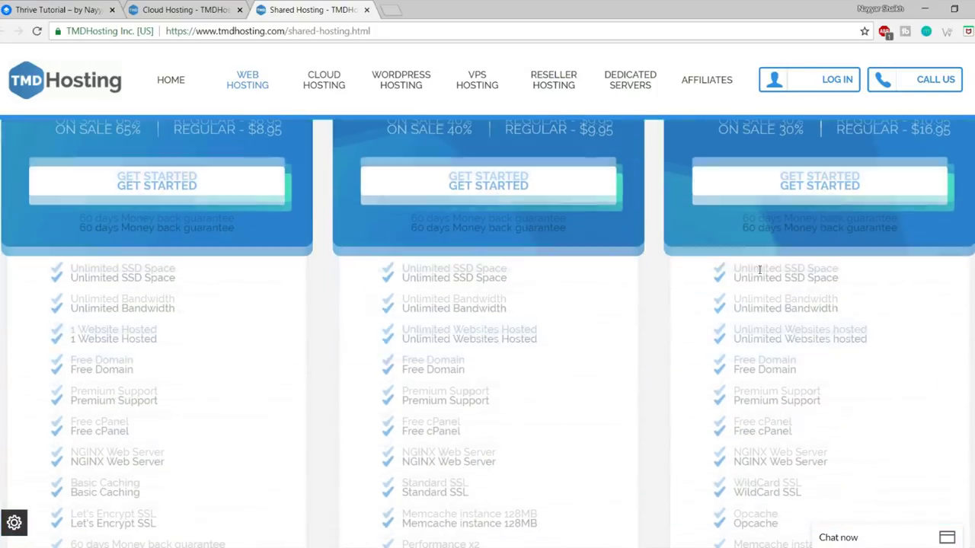
scroll(759, 268, "down", 3)
left_click_drag(784, 202, 846, 204)
left_click(880, 229)
scroll(889, 313, "down", 1)
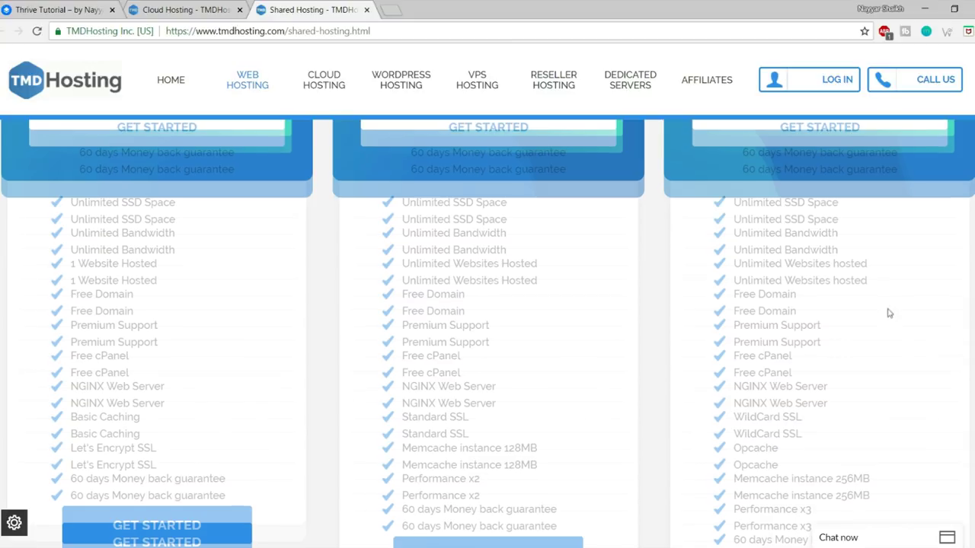
scroll(889, 313, "up", 5)
Scroll through the shared plans and highlight the Starter plan's $2.95 price.
scroll(889, 313, "down", 1)
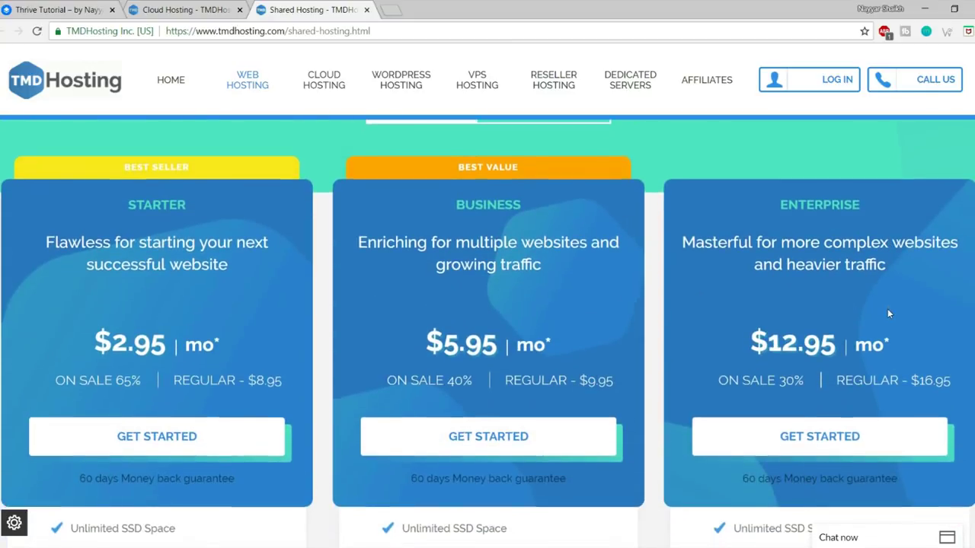
scroll(887, 313, "down", 2)
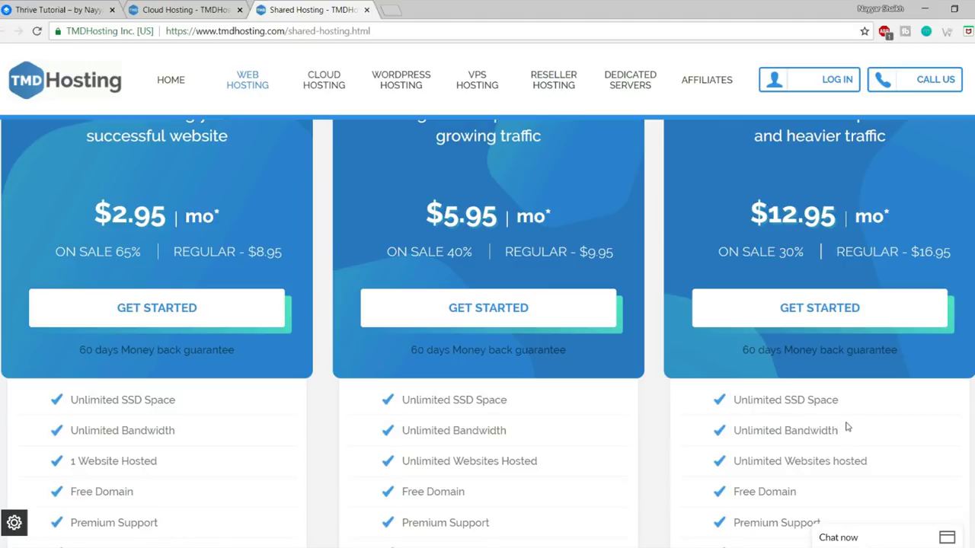
scroll(846, 428, "up", 2)
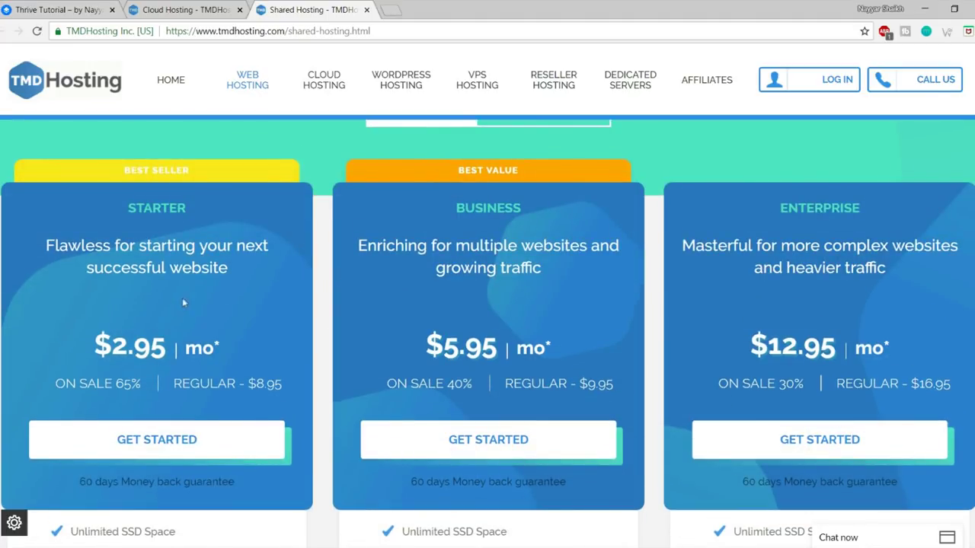
scroll(463, 335, "up", 2)
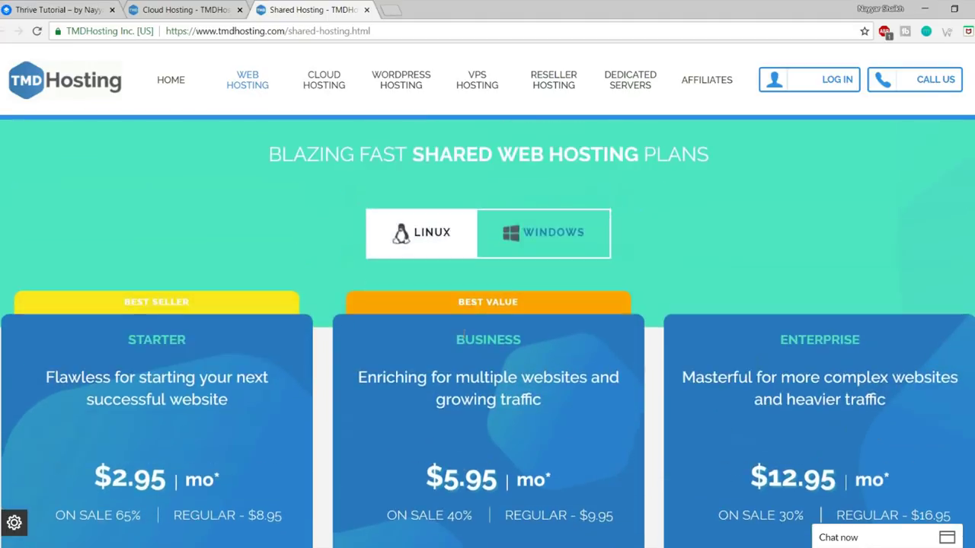
scroll(191, 351, "down", 1)
left_click_drag(94, 411, 165, 411)
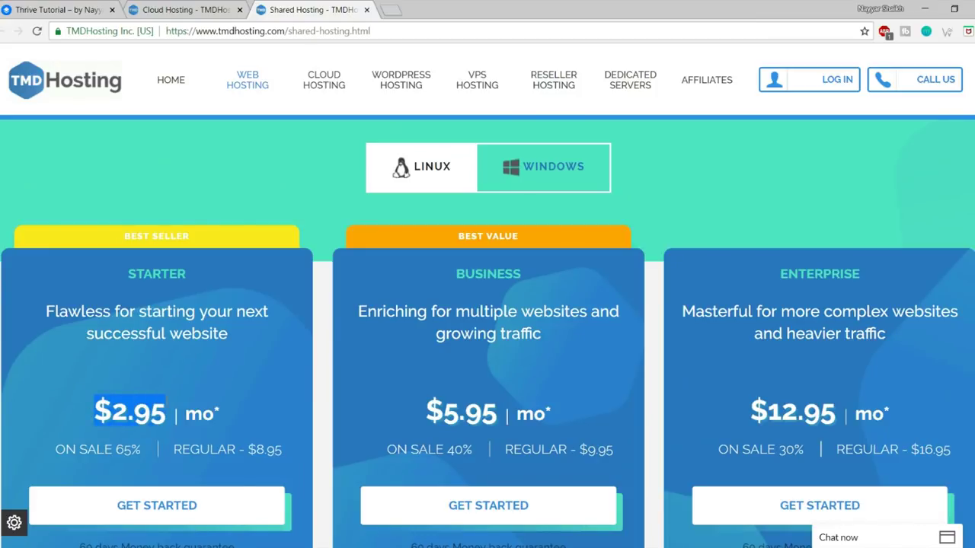
left_click(170, 403)
scroll(281, 391, "up", 5)
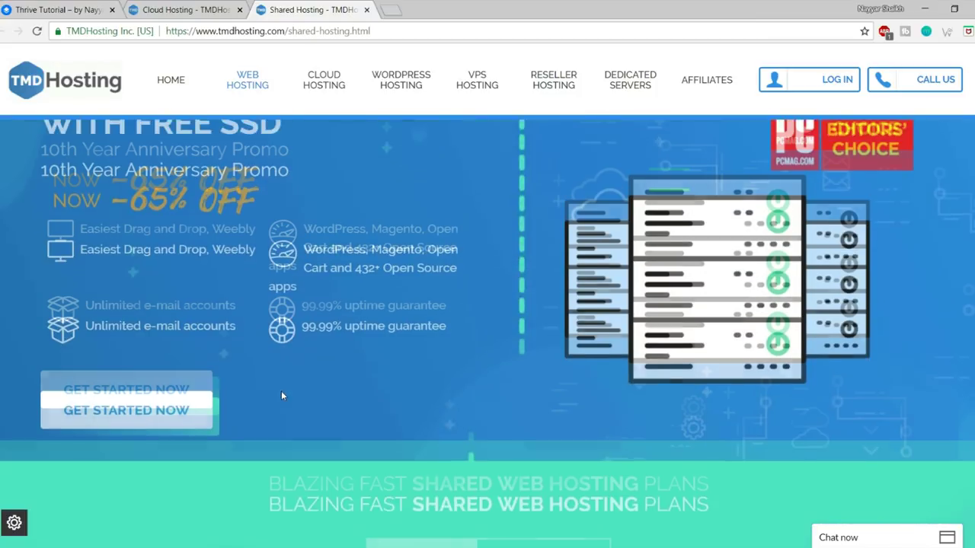
Compare against the Starter Cloud $5.95 price, then return to Shared Hosting.
left_click(183, 10)
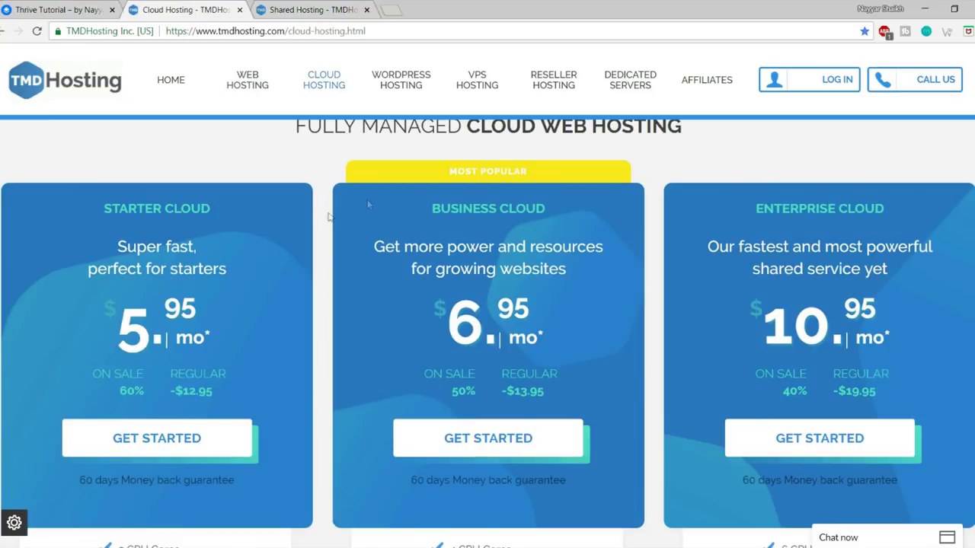
left_click_drag(121, 317, 217, 317)
left_click(216, 313)
left_click(348, 10)
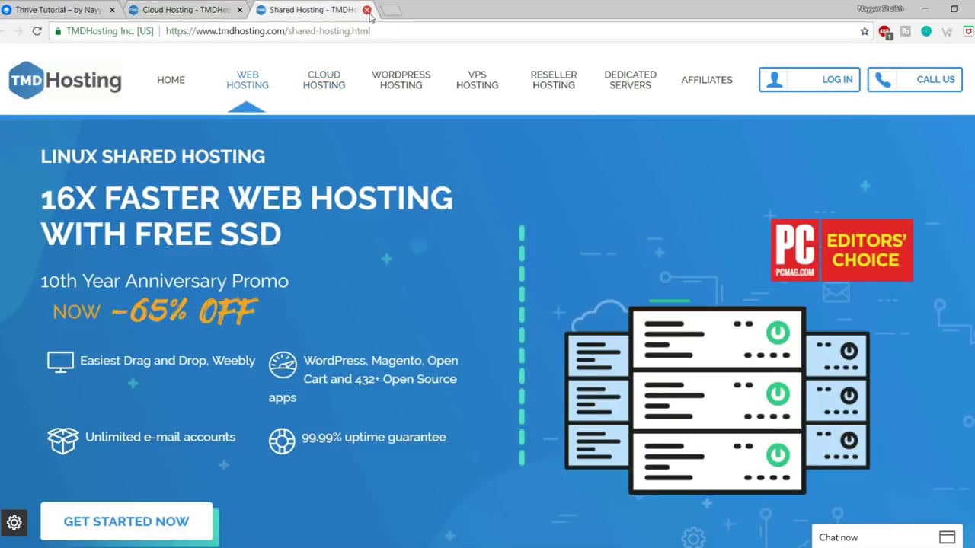
Close the Shared Hosting tab and highlight the Starter Cloud $5.95 price.
left_click(367, 10)
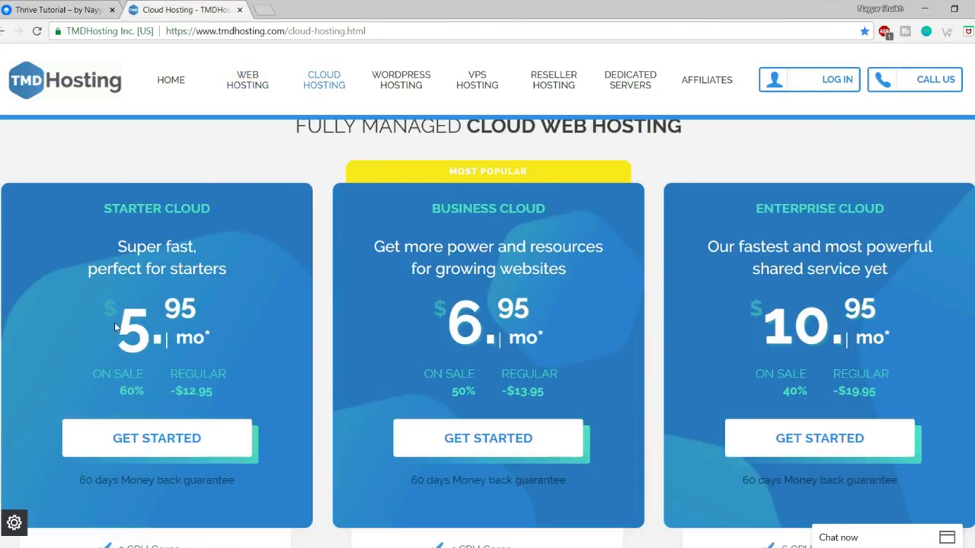
left_click_drag(118, 327, 212, 324)
left_click(213, 322)
Scroll to the plan features and highlight Enterprise Cloud's 6 CPU Cores and 6GB RAM.
scroll(488, 328, "down", 1)
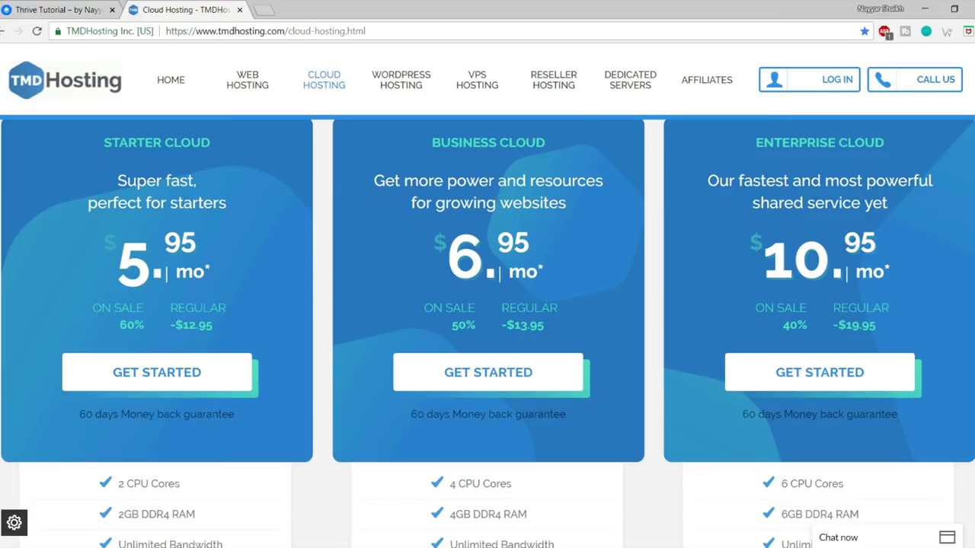
scroll(487, 327, "down", 5)
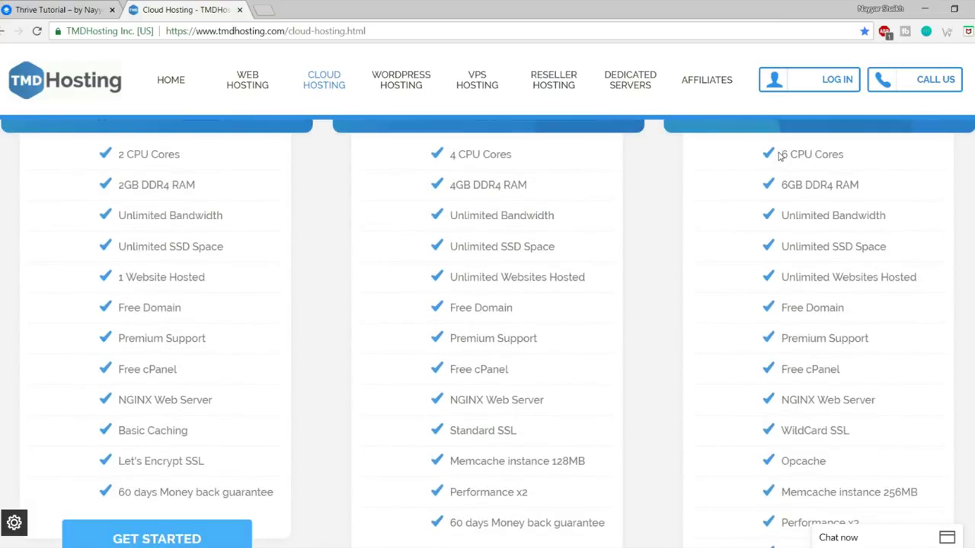
left_click_drag(781, 154, 833, 183)
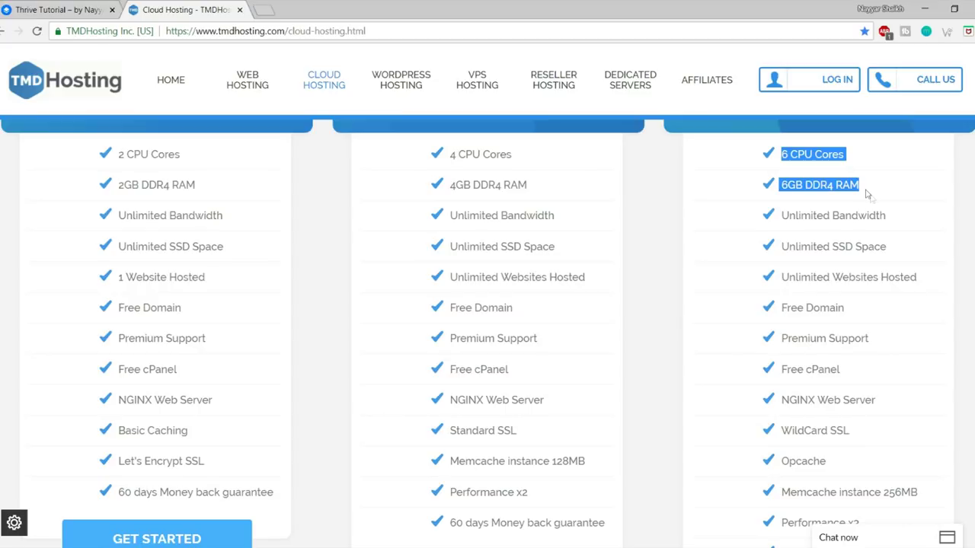
Highlight Unlimited Bandwidth and SSD Space in the top cloud plan, then open a new tab.
left_click_drag(904, 221, 778, 218)
left_click(842, 217)
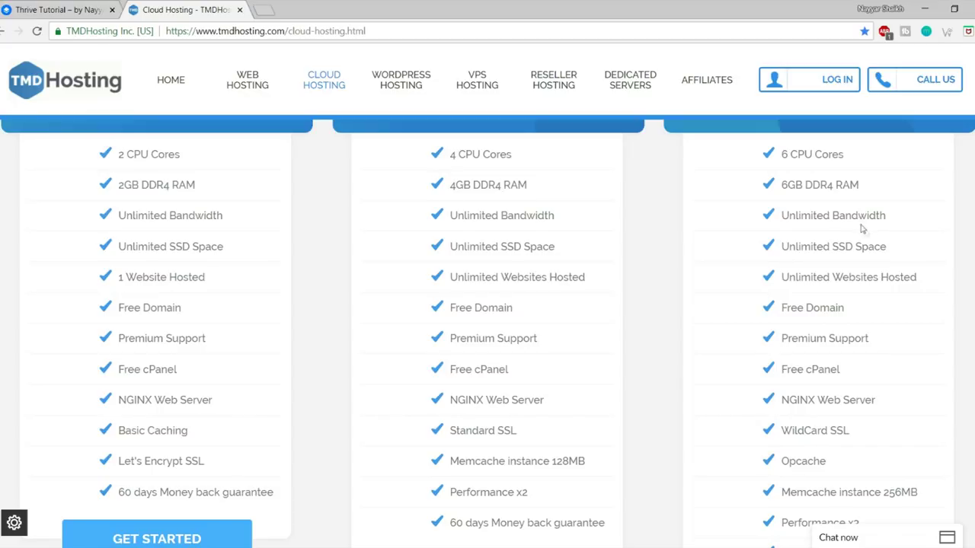
scroll(864, 232, "down", 1)
left_click_drag(833, 182, 899, 186)
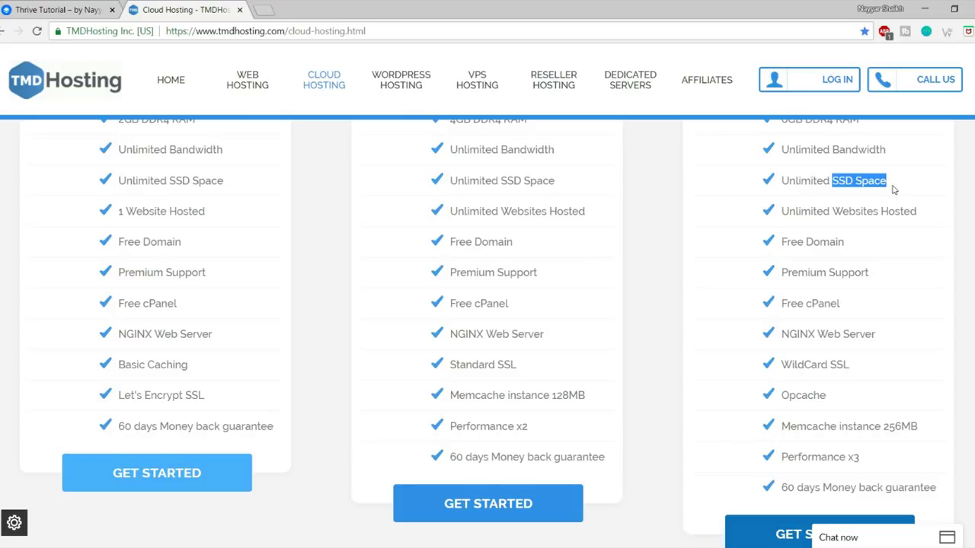
left_click(265, 9)
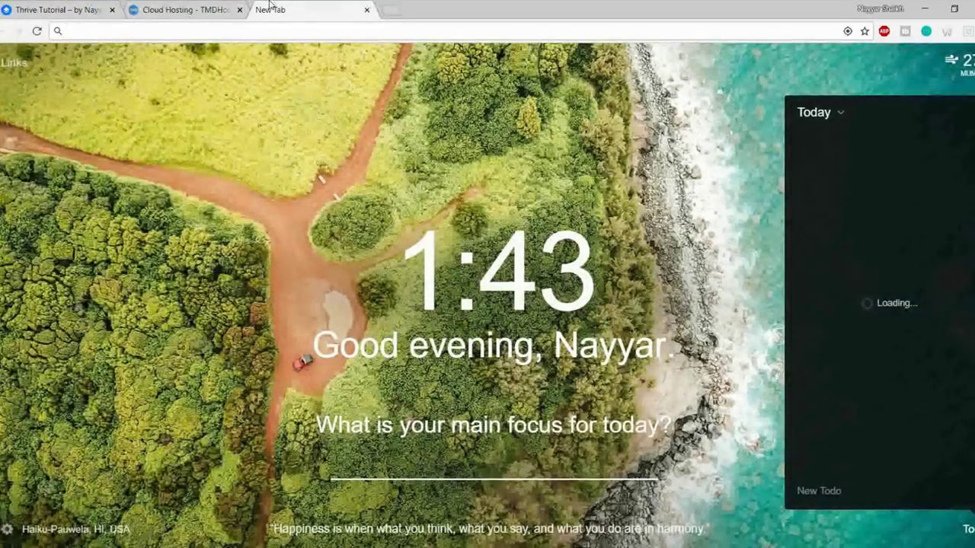
Search Google for 'hdd vs ssd web hosting' and scan the results.
type("hdd vs")
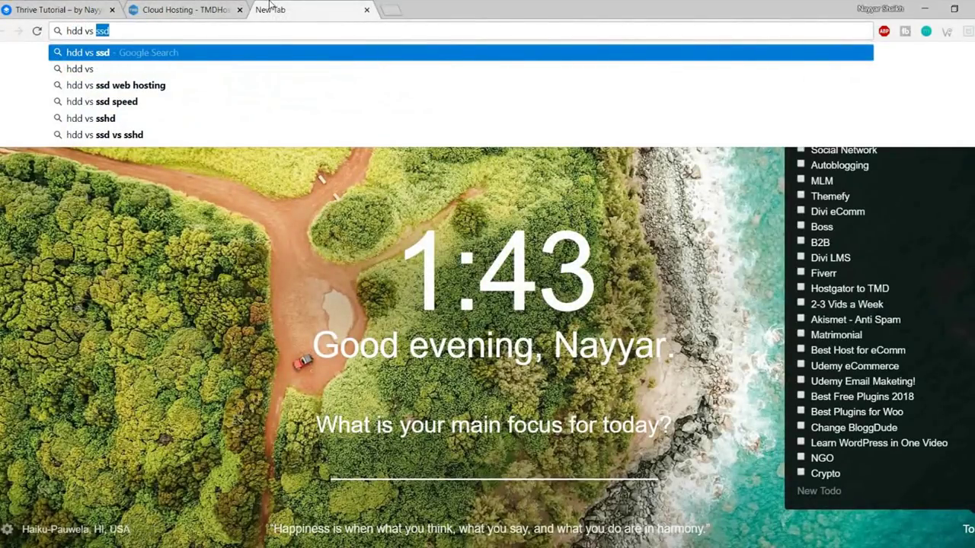
key("Down")
key("Down")
key("Return")
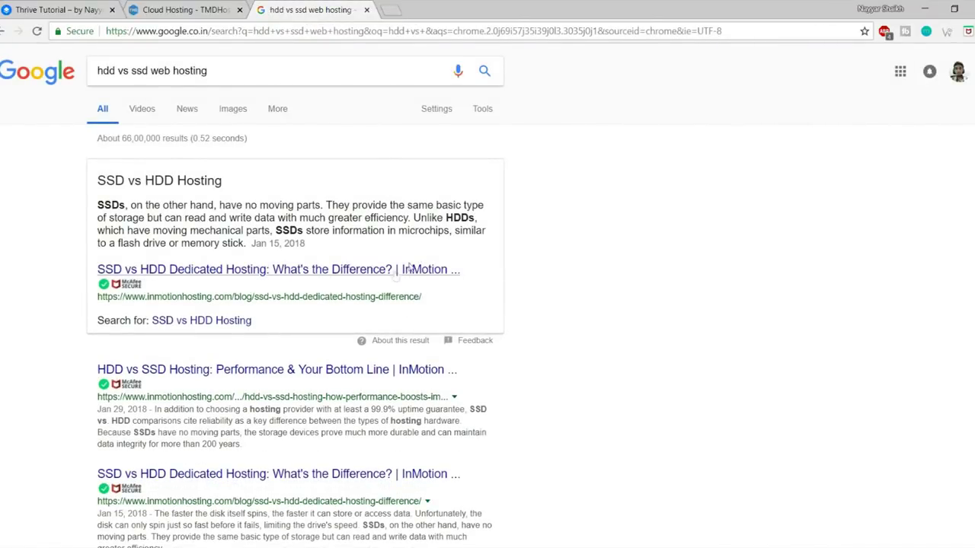
scroll(384, 422, "down", 3)
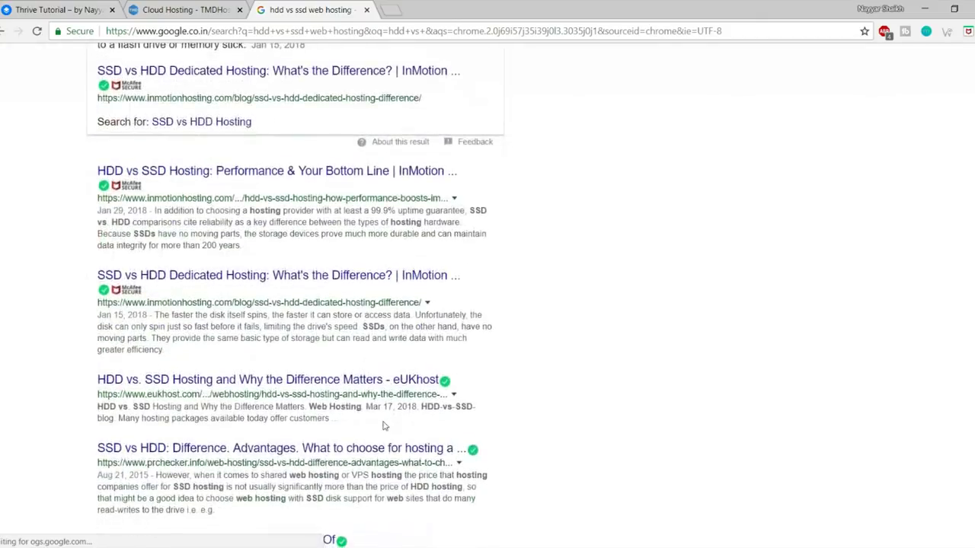
scroll(386, 445, "down", 10)
scroll(386, 450, "up", 13)
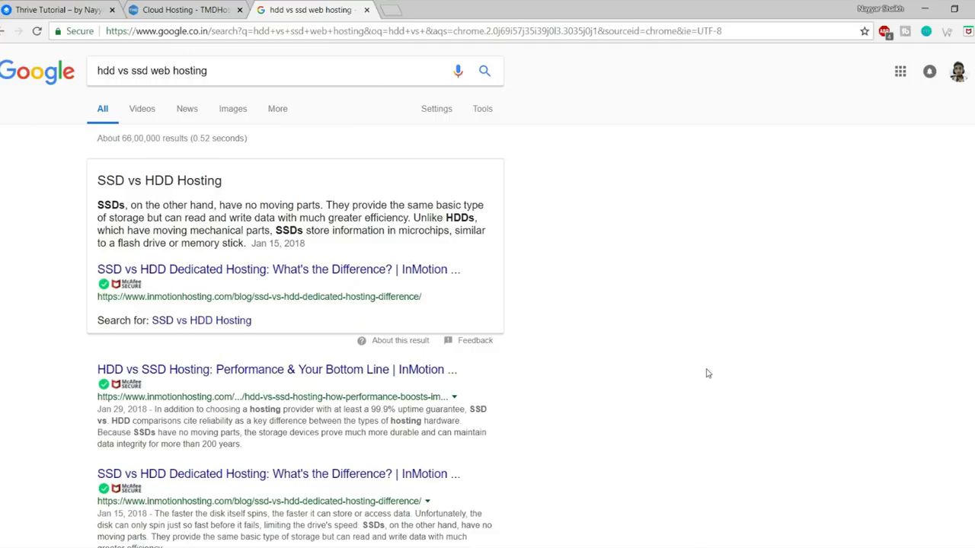
scroll(707, 373, "down", 6)
scroll(707, 373, "up", 6)
View the first SSD vs HDD speed chart in image results, then close the tab.
left_click(235, 110)
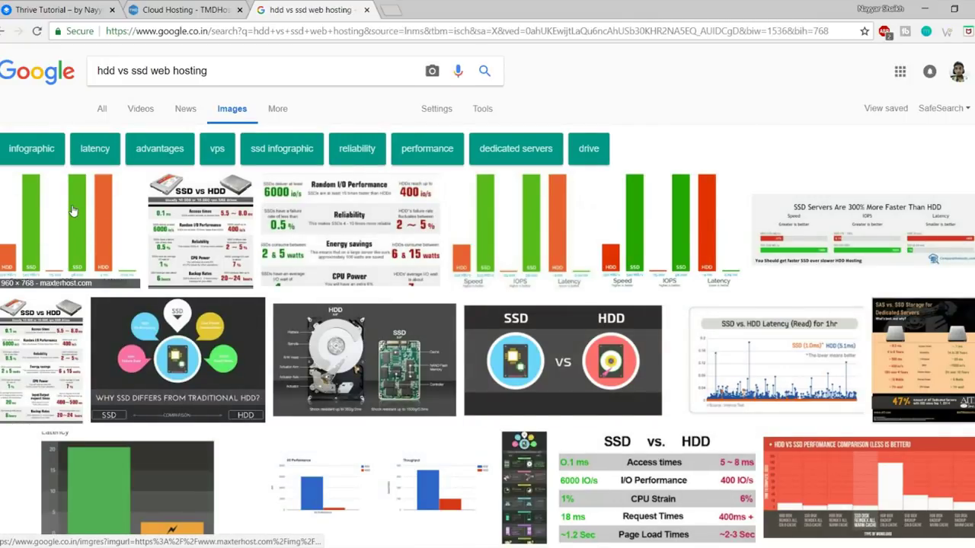
left_click(73, 210)
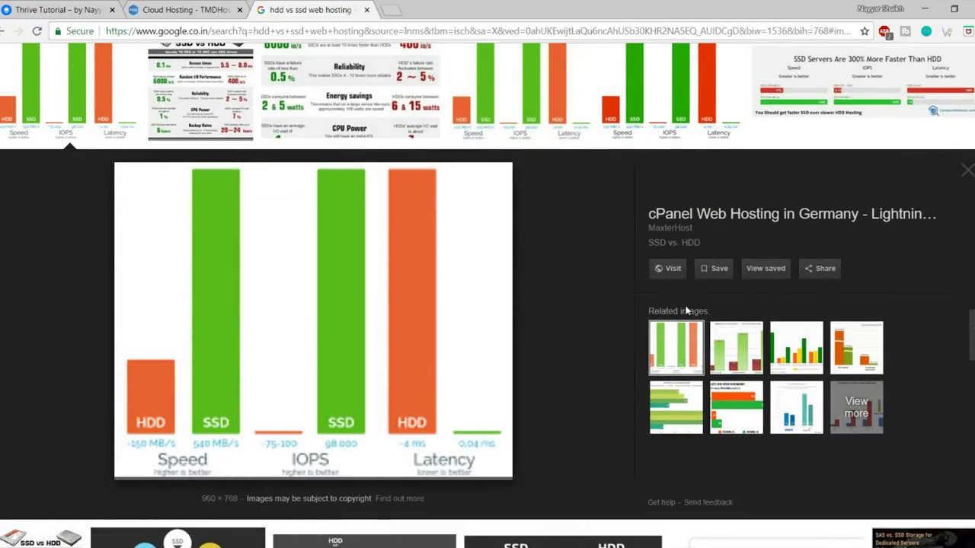
scroll(656, 313, "down", 1)
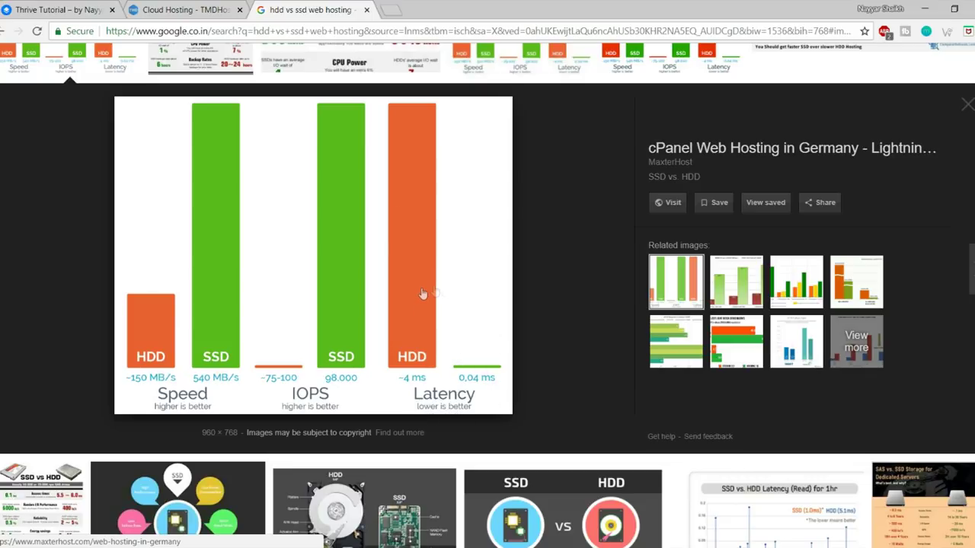
key("ctrl+w")
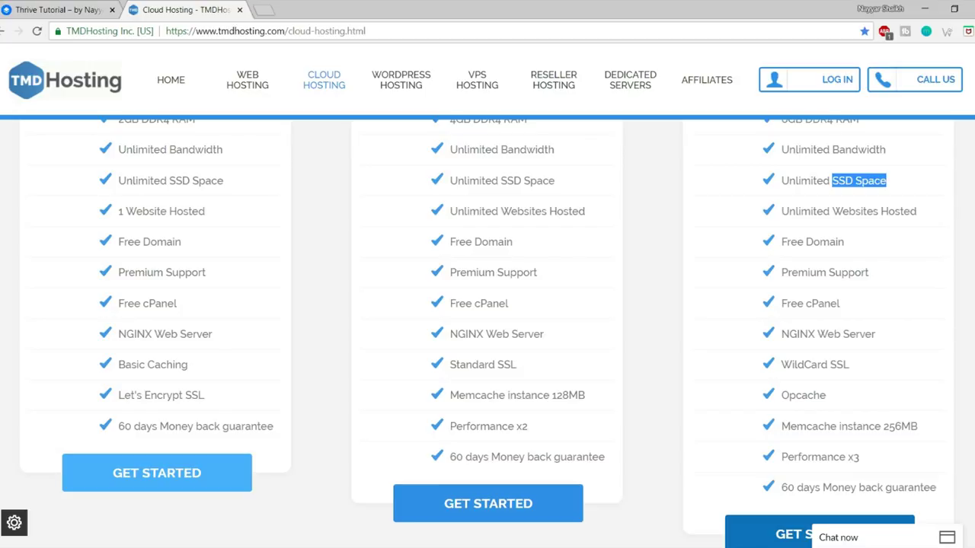
Highlight the top plan's Unlimited SSD Space and Unlimited Websites Hosted features.
left_click(923, 188)
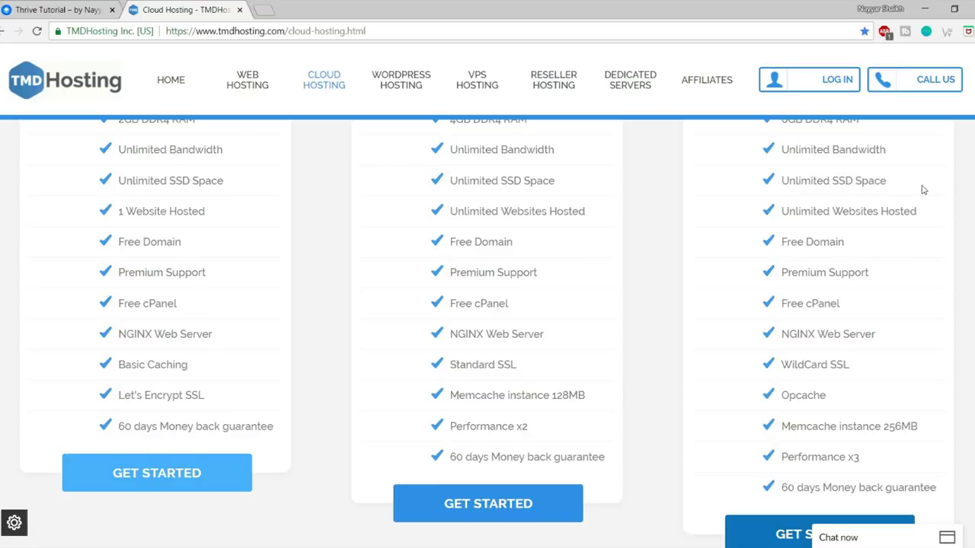
scroll(914, 198, "up", 1)
left_click_drag(912, 254, 784, 248)
left_click(823, 264)
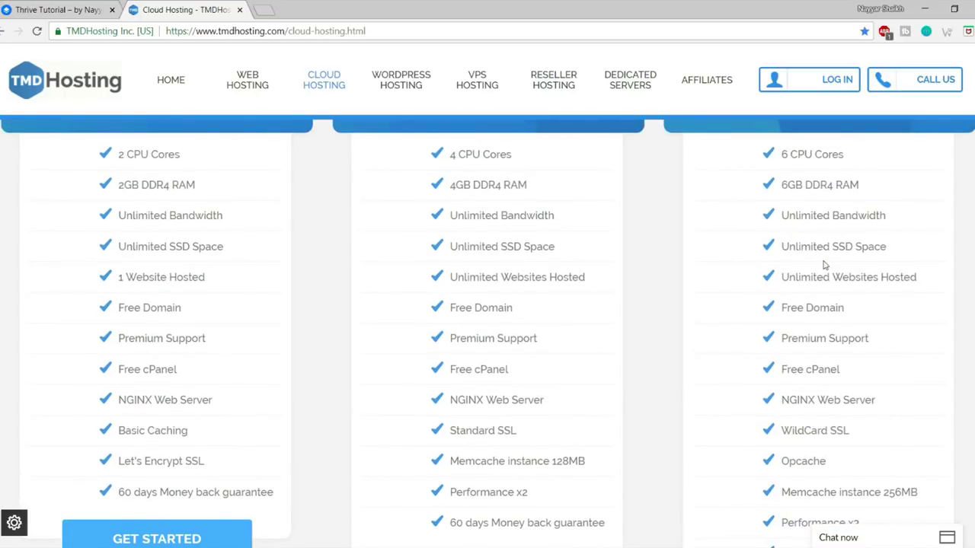
scroll(876, 276, "down", 1)
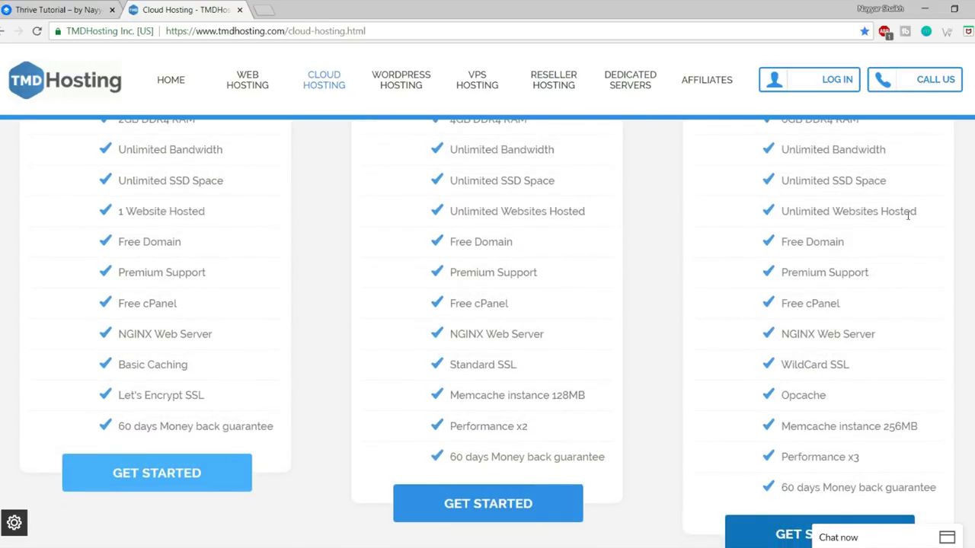
left_click_drag(923, 214, 781, 213)
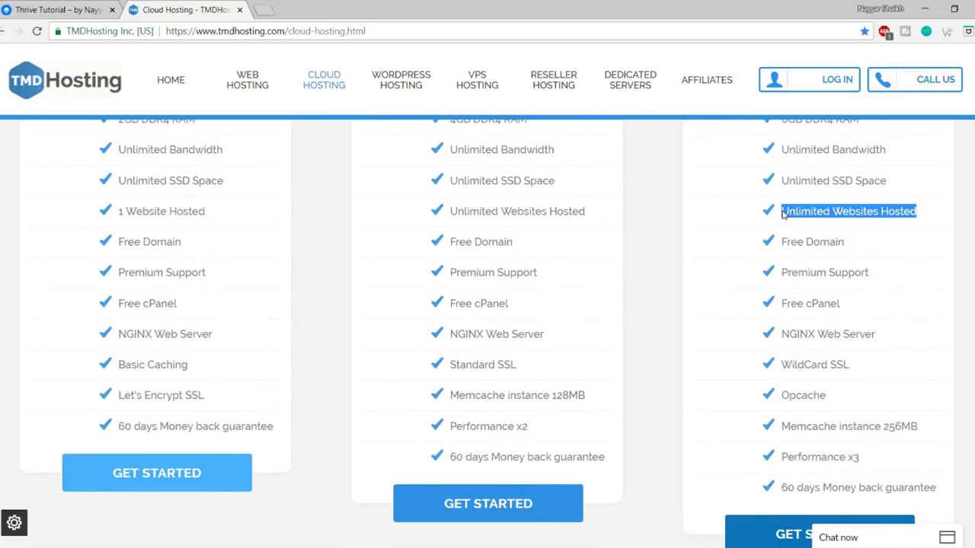
left_click(848, 244)
scroll(892, 271, "up", 1)
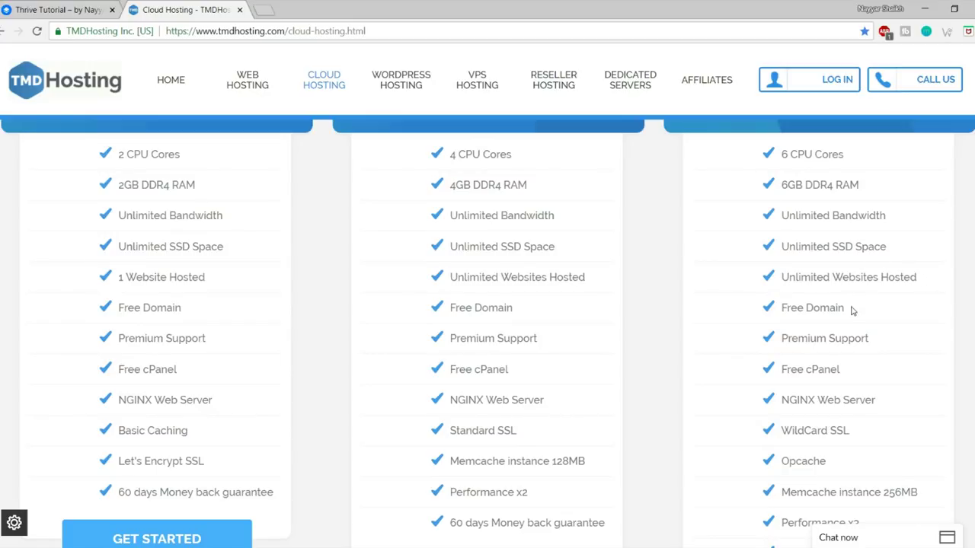
Highlight Free Domain, Premium Support, cPanel and WildCard SSL, then go to the Thrive tab.
left_click_drag(844, 308, 780, 307)
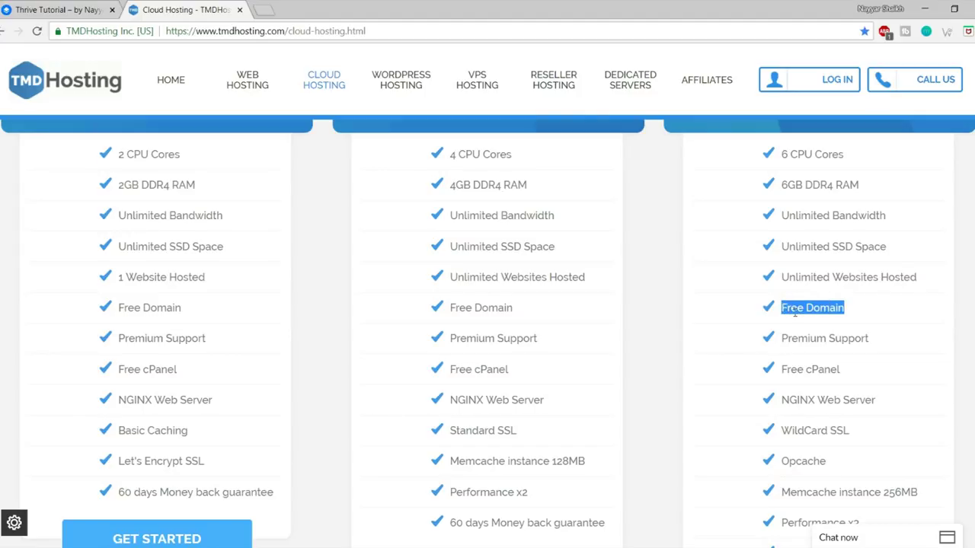
scroll(572, 384, "up", 3)
scroll(868, 355, "down", 5)
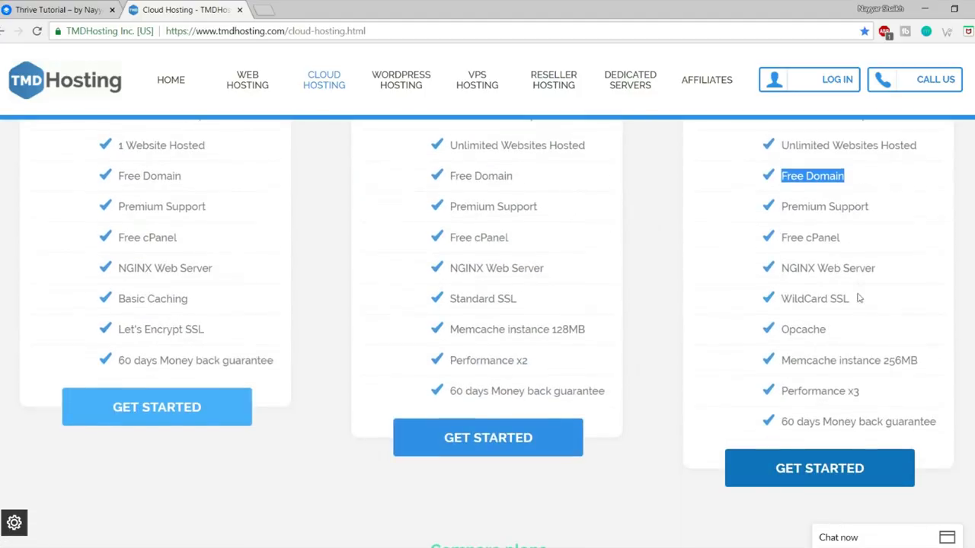
left_click_drag(877, 212, 780, 208)
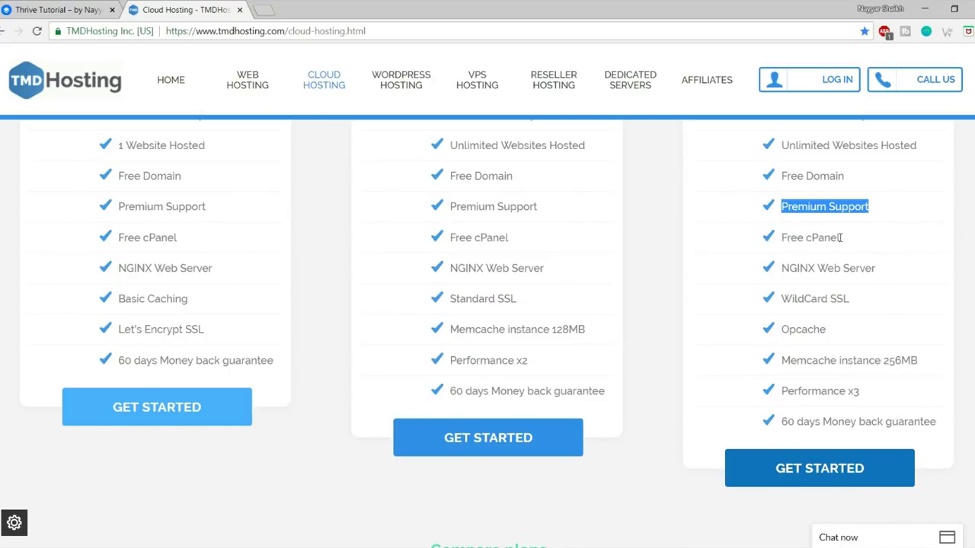
left_click_drag(841, 237, 807, 240)
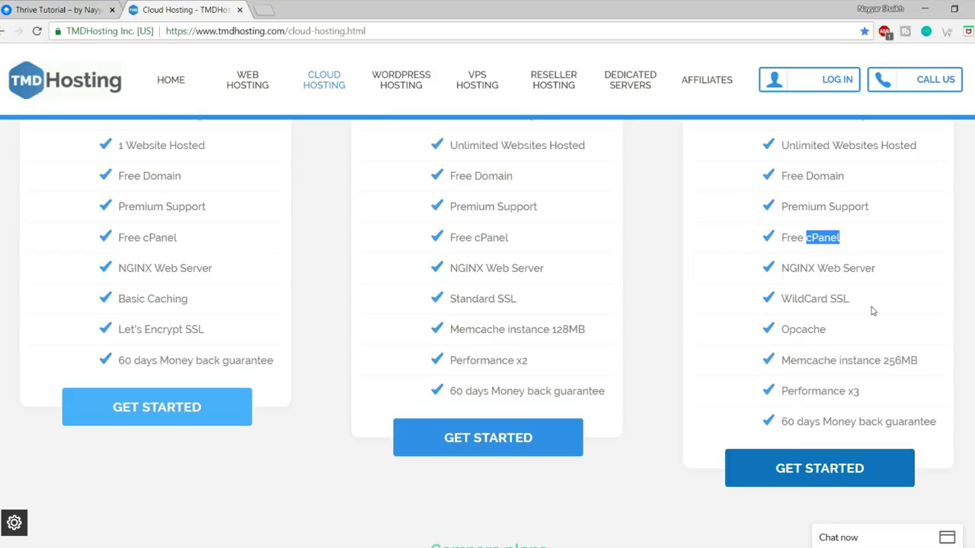
left_click_drag(851, 300, 779, 301)
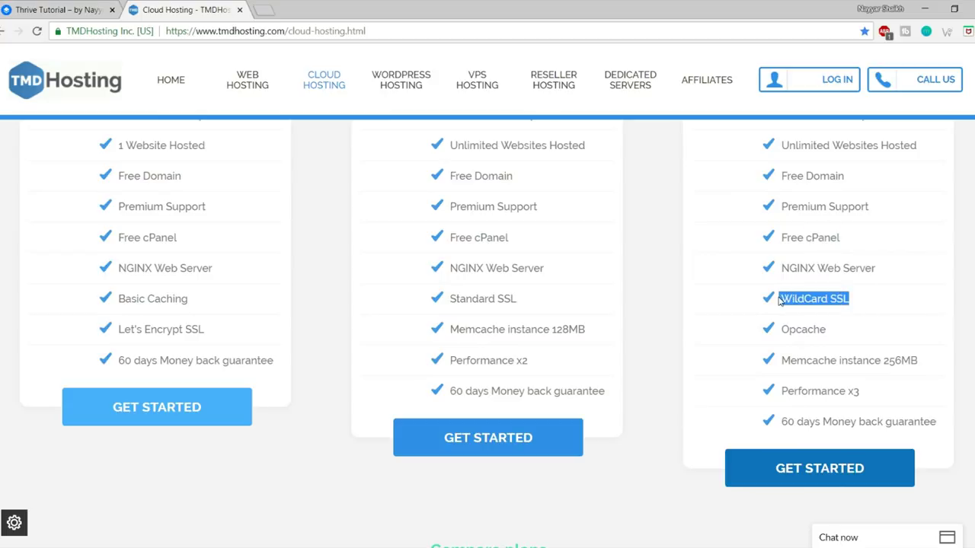
left_click(759, 296)
left_click(61, 7)
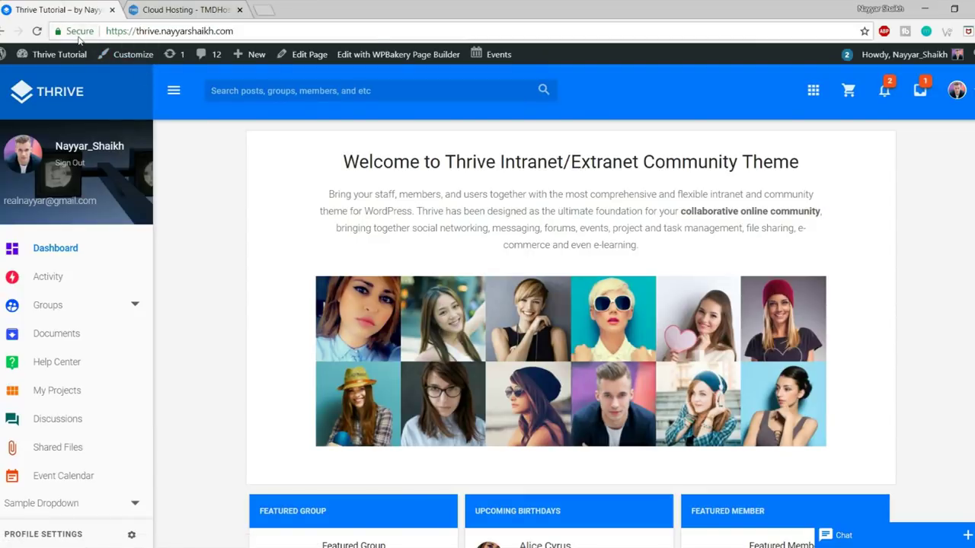
left_click(76, 31)
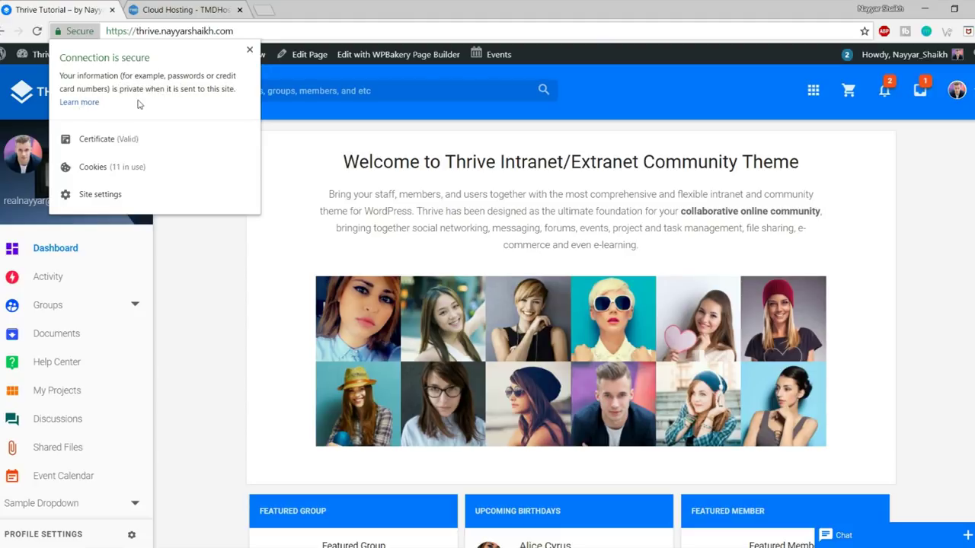
left_click(249, 50)
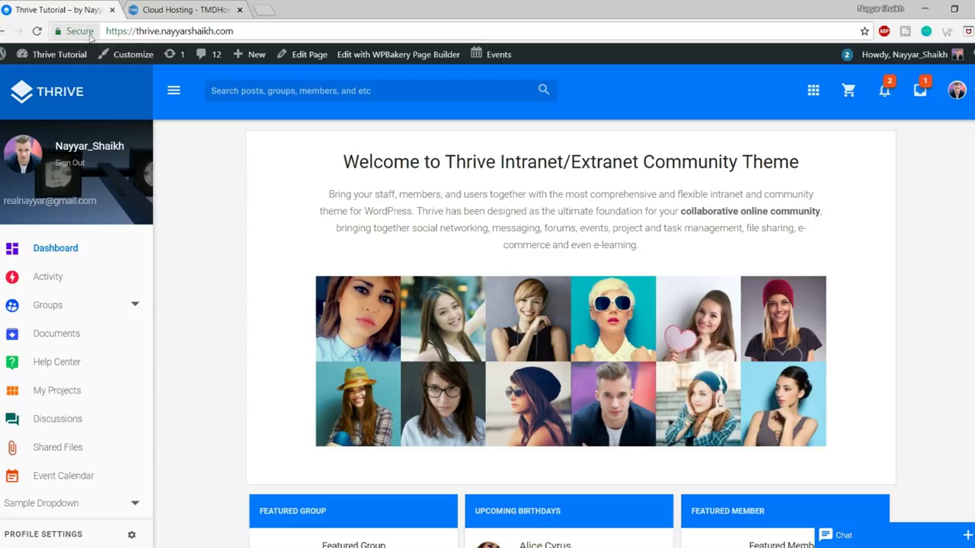
left_click(80, 32)
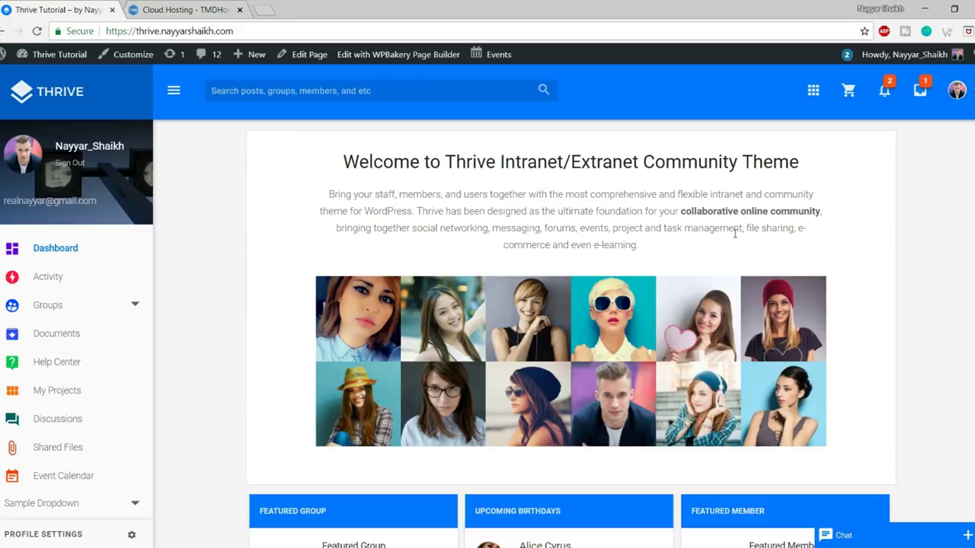
left_click(187, 9)
left_click(84, 9)
Back on Cloud Hosting, highlight the top plan's WildCard SSL, Opcache and guarantee text.
left_click(186, 9)
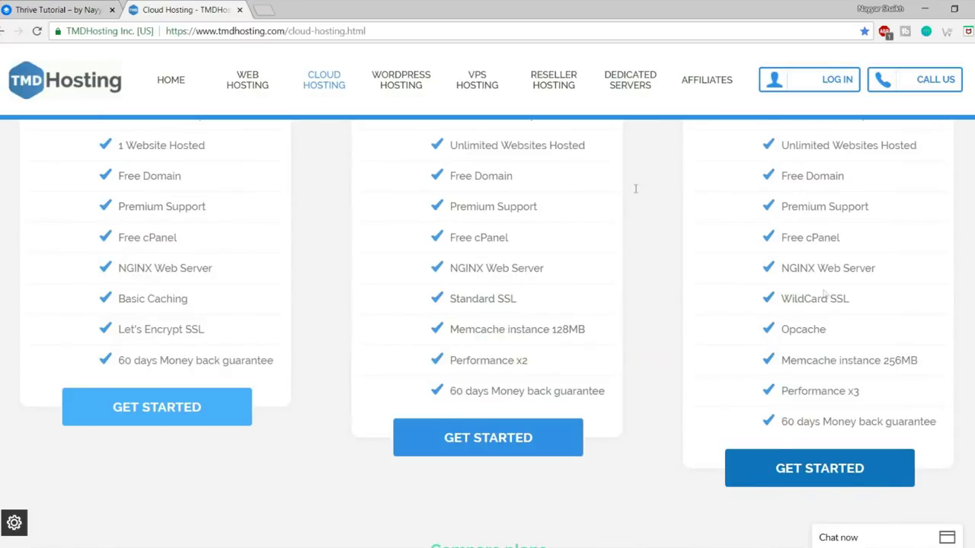
left_click_drag(859, 305, 787, 300)
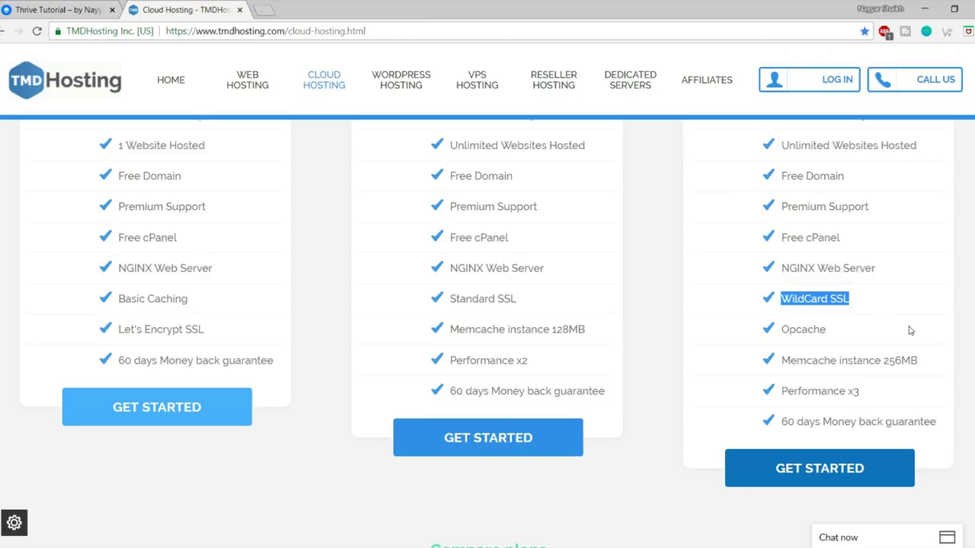
left_click_drag(848, 335, 780, 328)
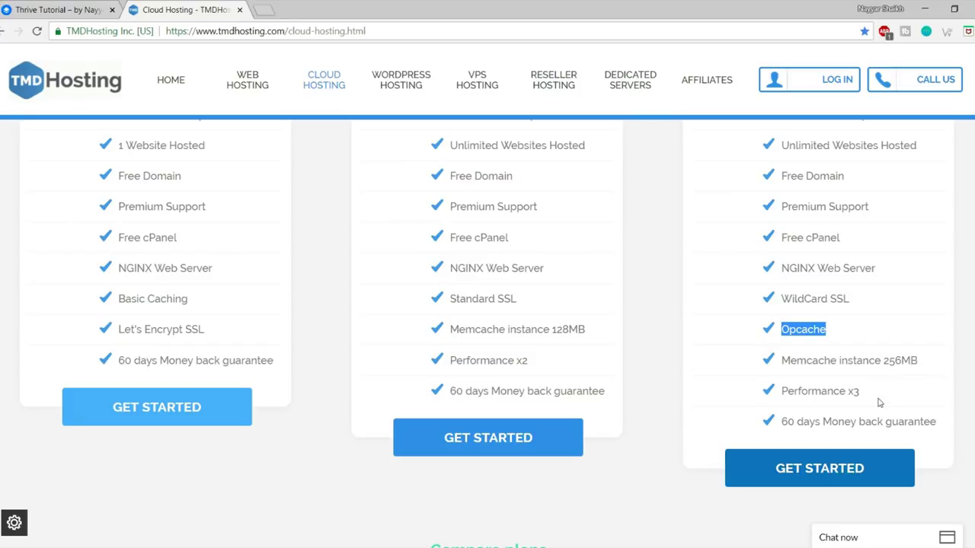
scroll(556, 435, "up", 3)
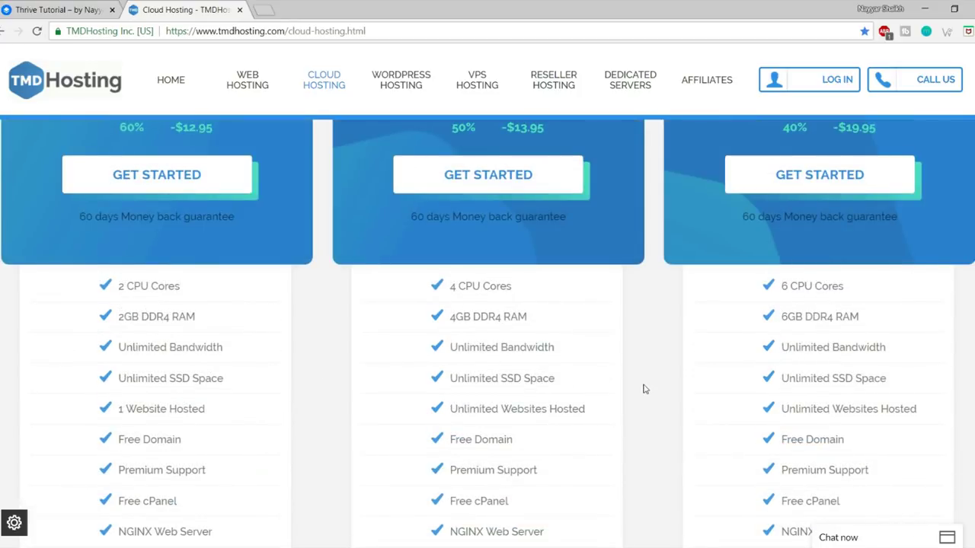
scroll(644, 387, "up", 3)
scroll(680, 371, "down", 4)
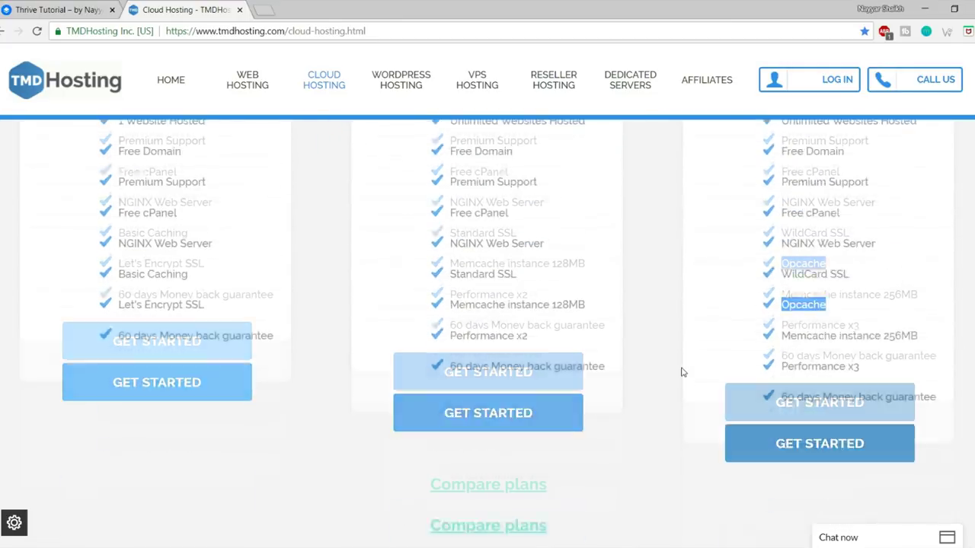
left_click_drag(780, 355, 941, 358)
left_click(941, 358)
Highlight the Starter Cloud plan's 1 Website Hosted limit and its monthly price.
scroll(941, 368, "up", 4)
scroll(939, 363, "up", 3)
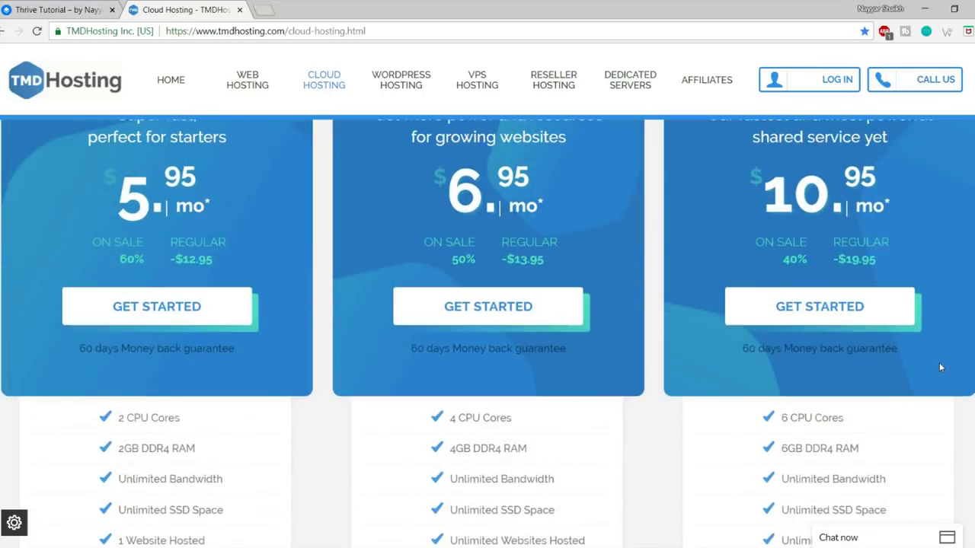
scroll(858, 273, "up", 1)
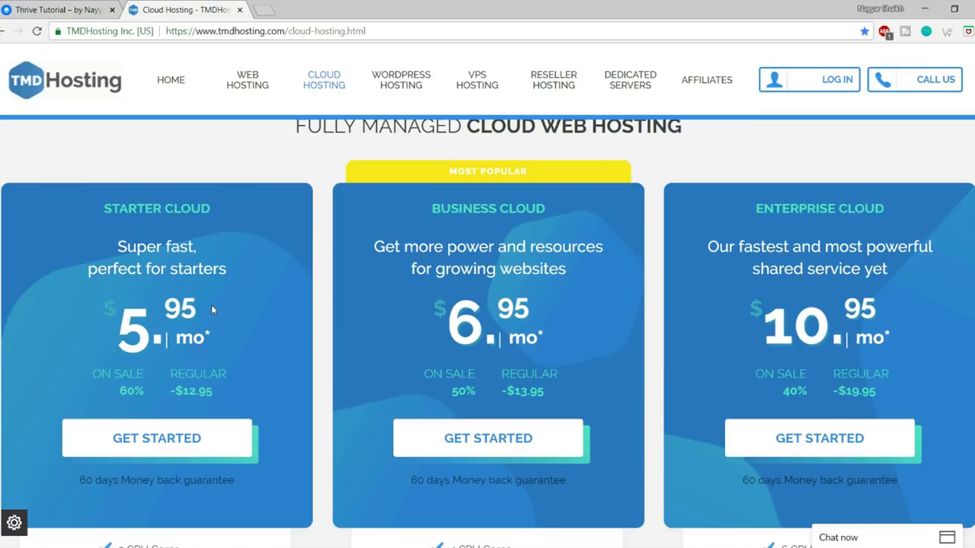
scroll(211, 305, "down", 1)
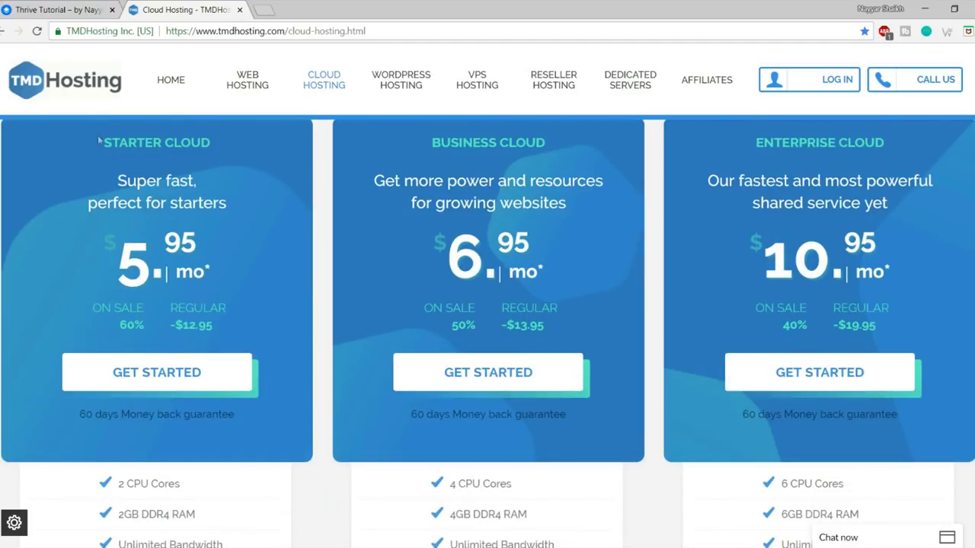
scroll(251, 216, "down", 3)
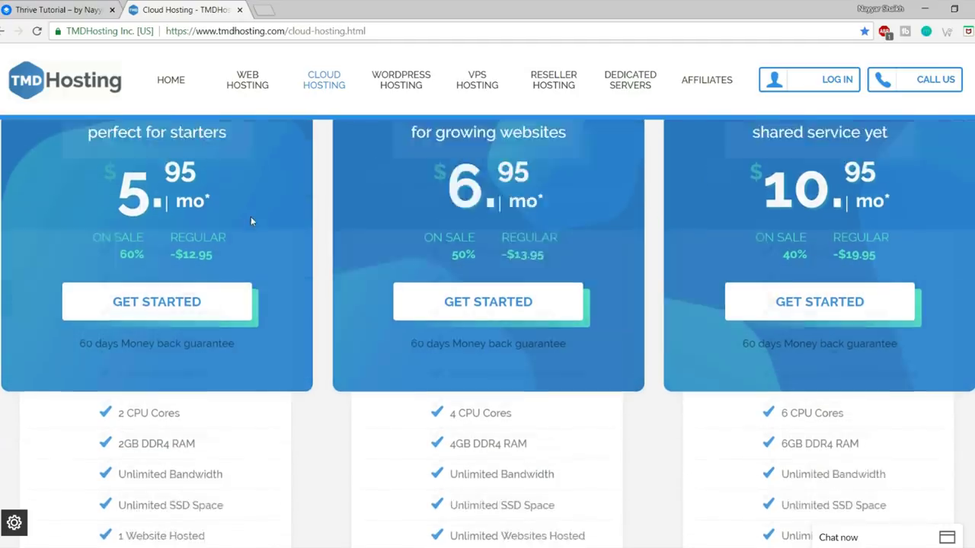
left_click_drag(212, 343, 120, 344)
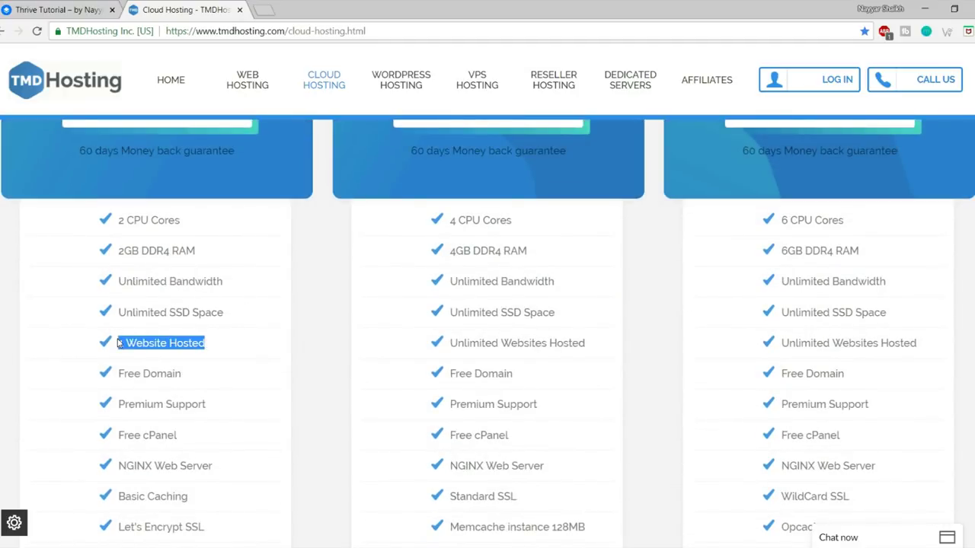
scroll(244, 322, "up", 4)
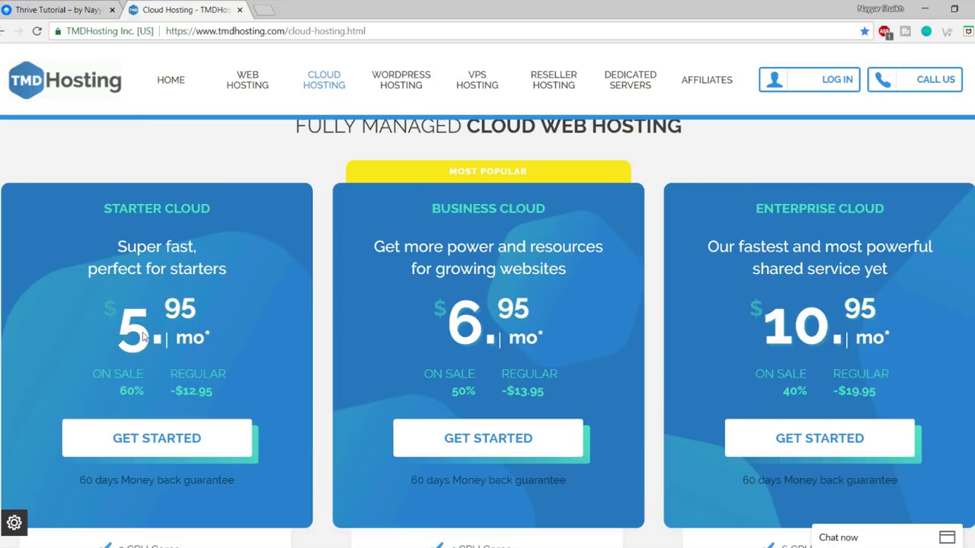
left_click_drag(115, 340, 215, 335)
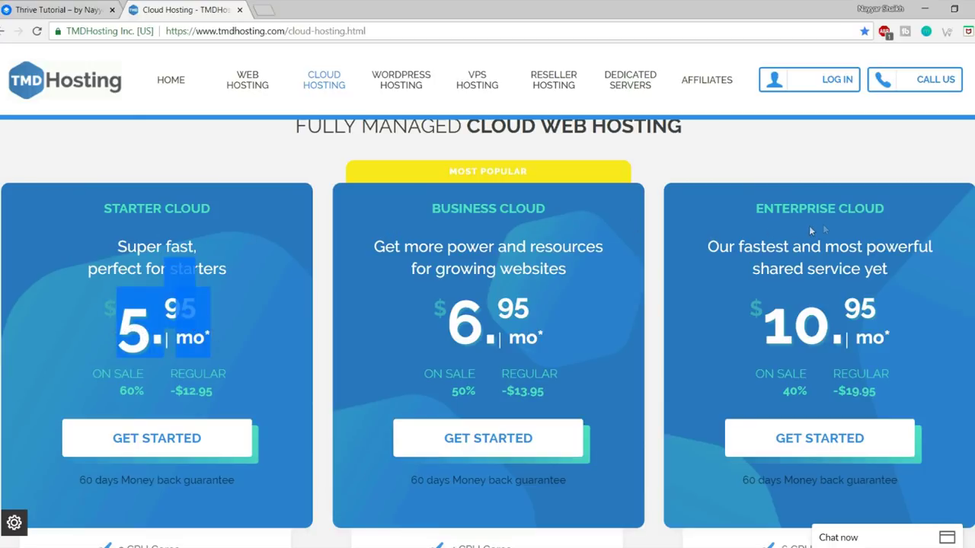
left_click(252, 327)
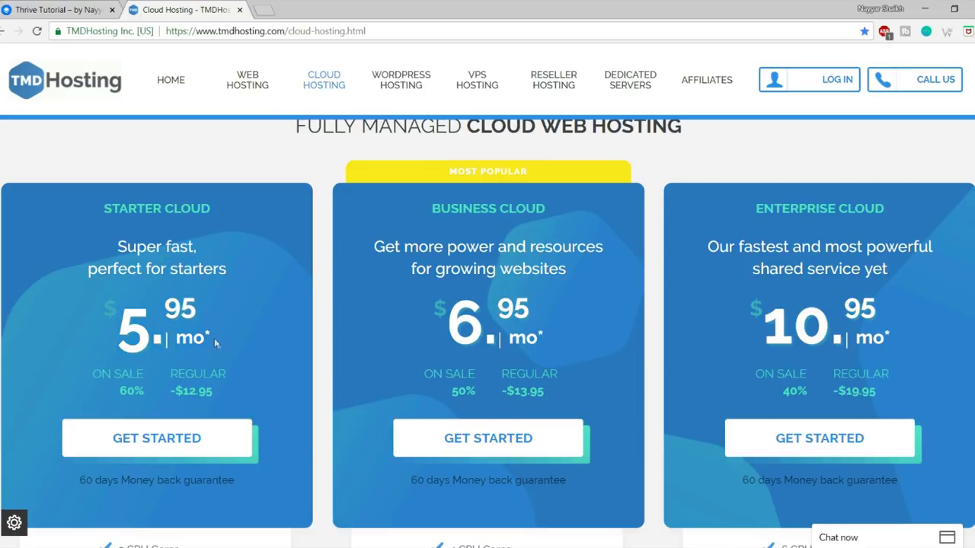
scroll(217, 341, "down", 2)
scroll(642, 243, "down", 1)
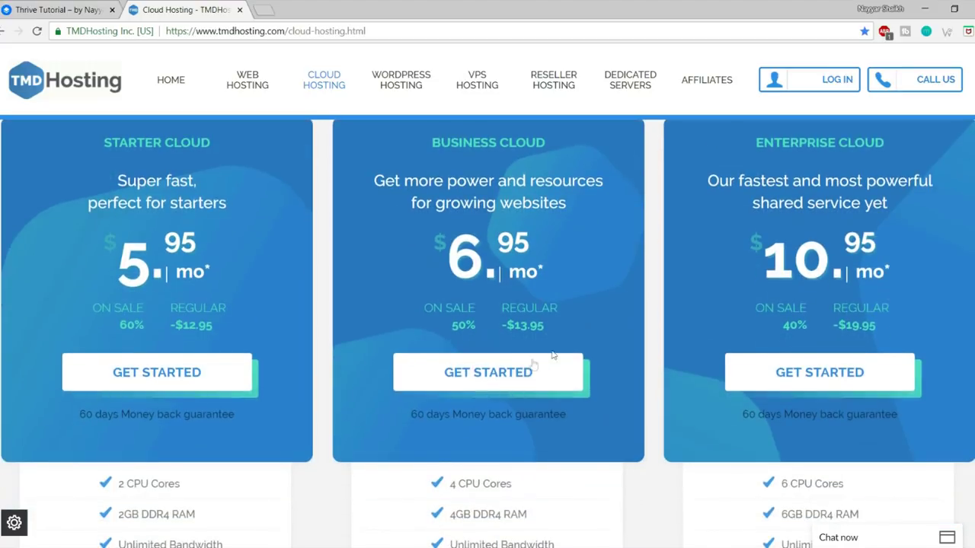
Begin the Enterprise Cloud order and enter mydoaminnamefree as the domain, keeping .com.
left_click(833, 375)
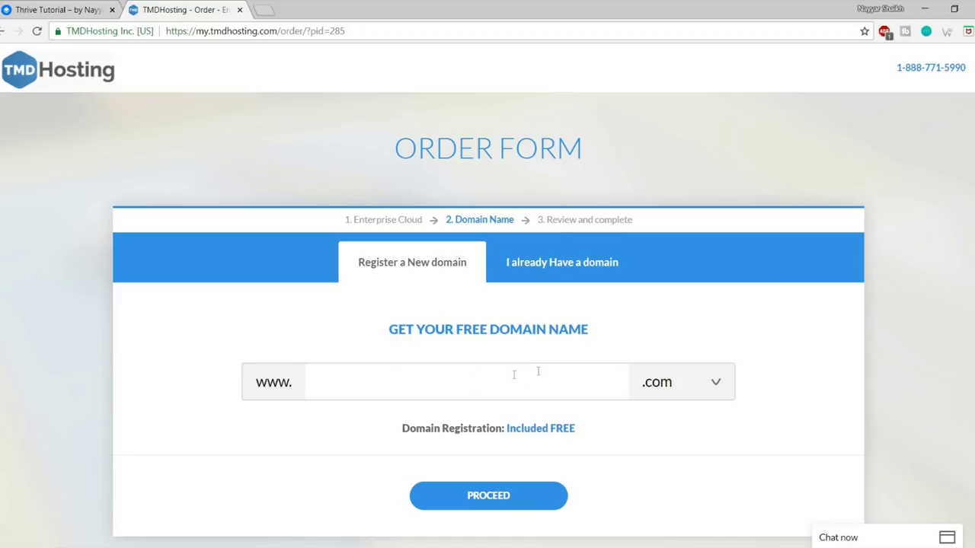
type("mydoaminnamed")
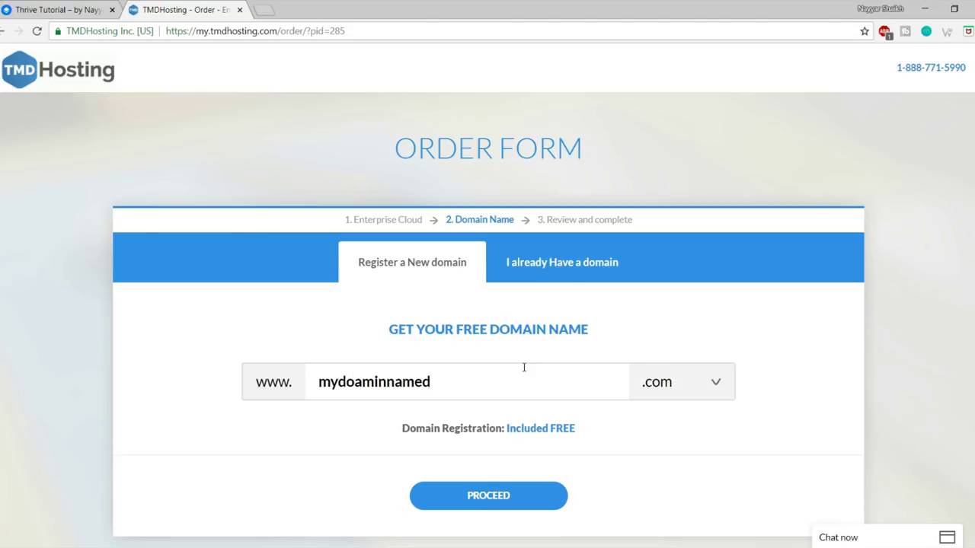
key("BackSpace")
type("free")
left_click_drag(577, 384, 261, 389)
left_click(696, 383)
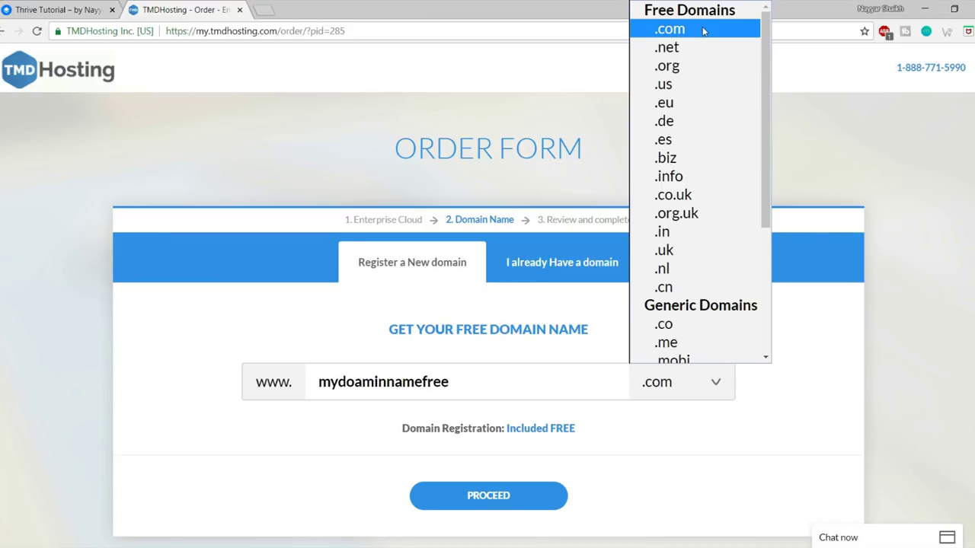
left_click(703, 30)
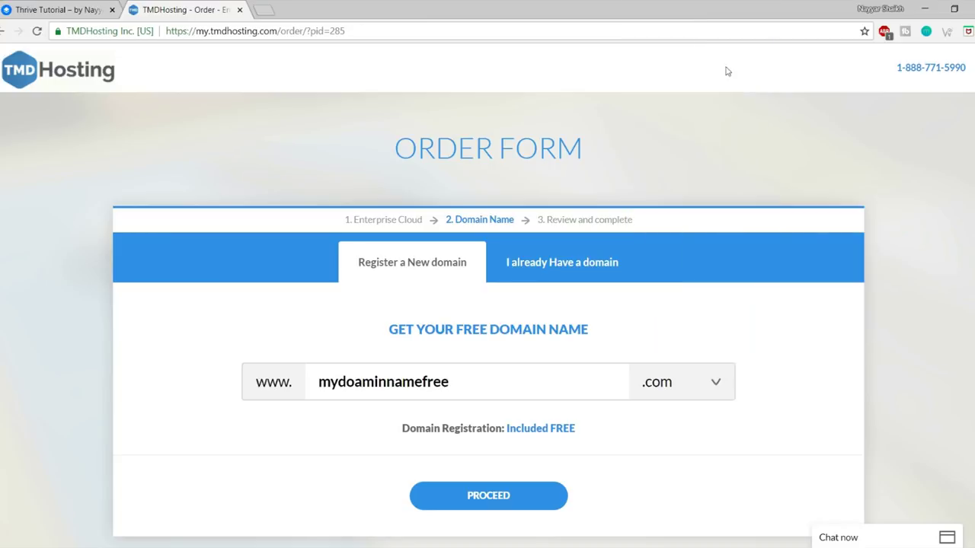
double_click(493, 390)
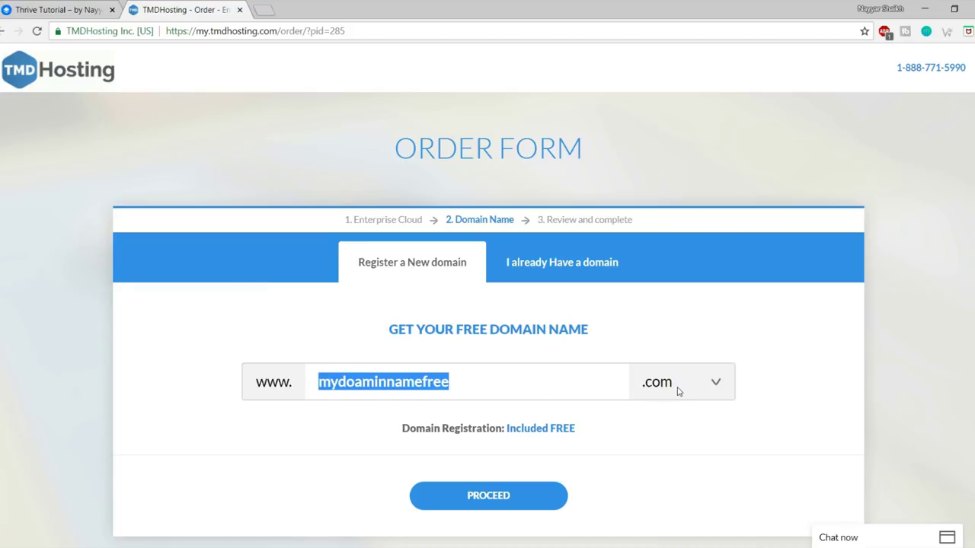
Proceed with mydoaminnamefree.com and review the Contact Information section.
left_click(509, 498)
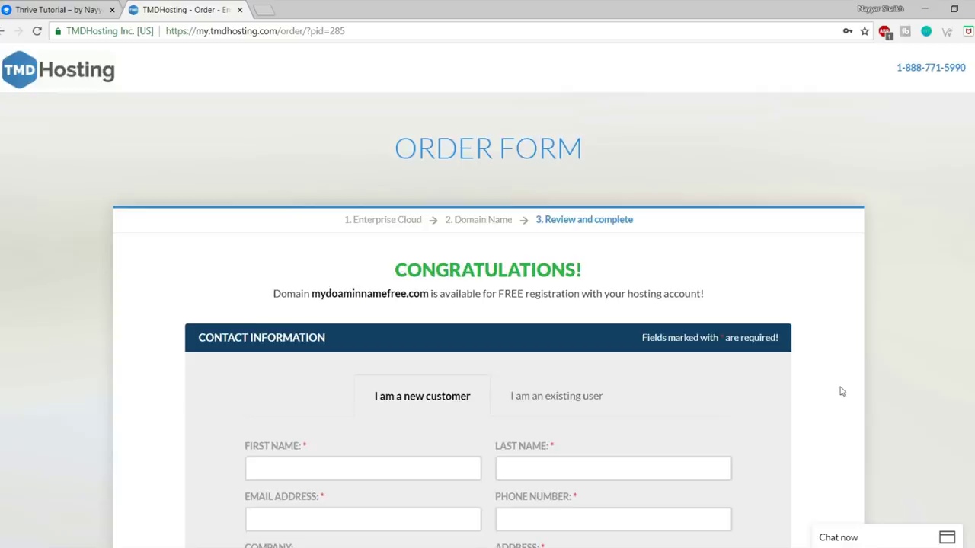
scroll(841, 392, "down", 5)
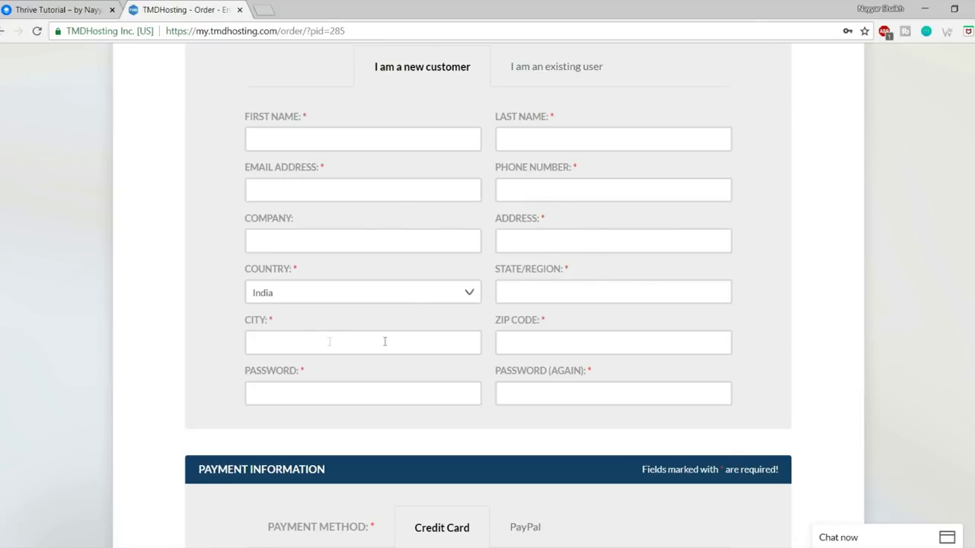
scroll(933, 376, "down", 4)
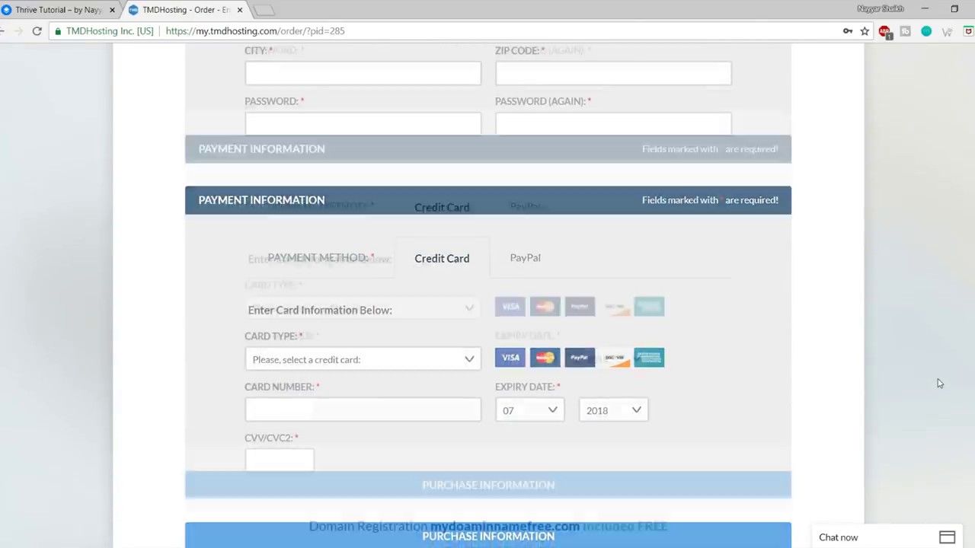
scroll(419, 215, "up", 1)
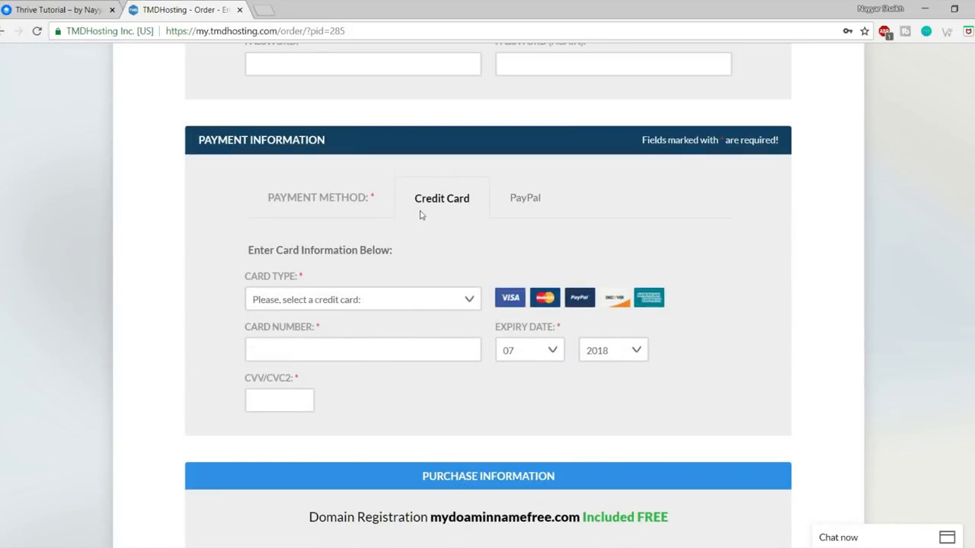
Check the card types and PayPal option, keep credit card, and reach Purchase Information.
left_click(364, 304)
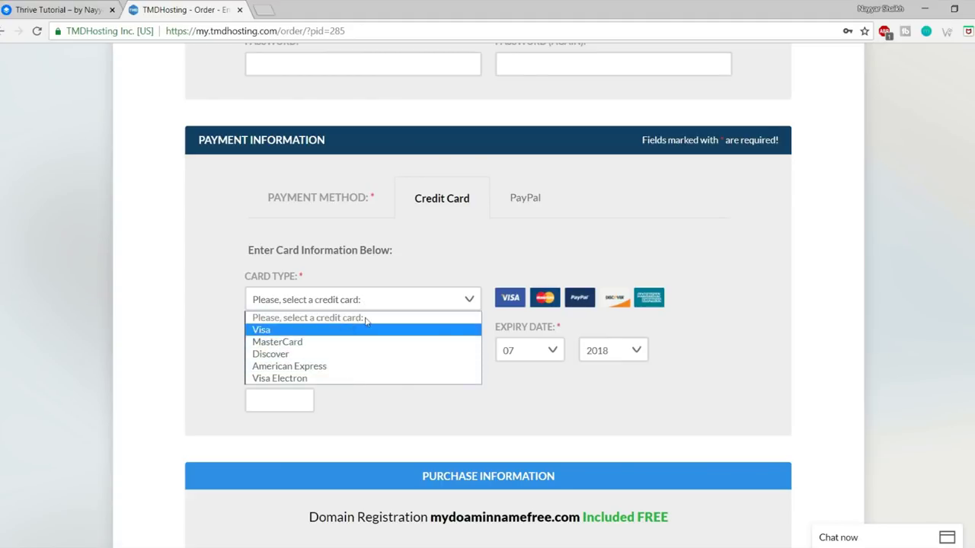
left_click(353, 402)
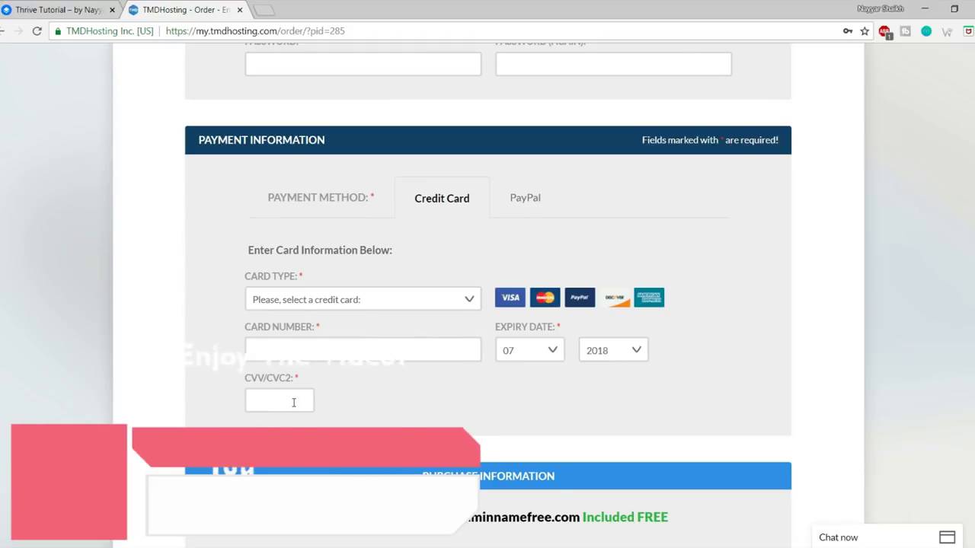
left_click(539, 206)
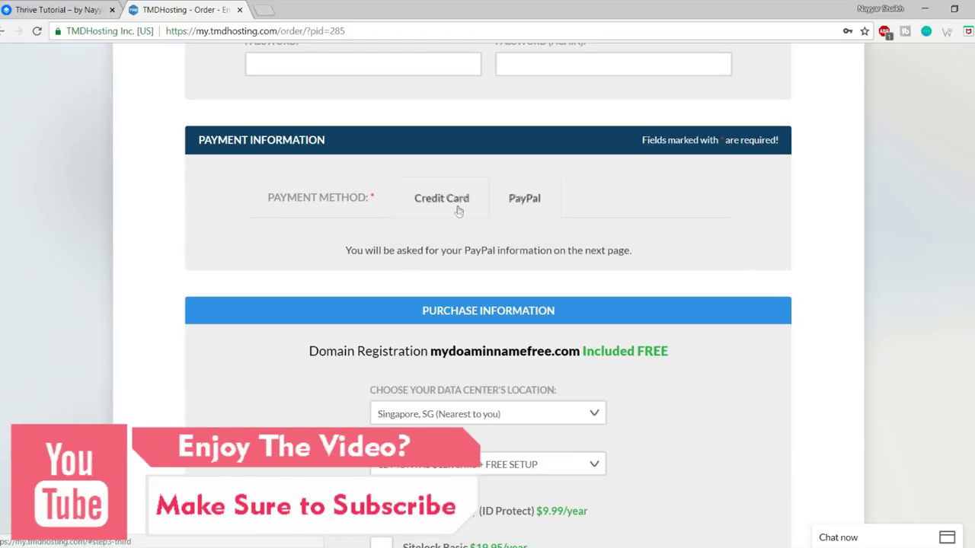
left_click(459, 210)
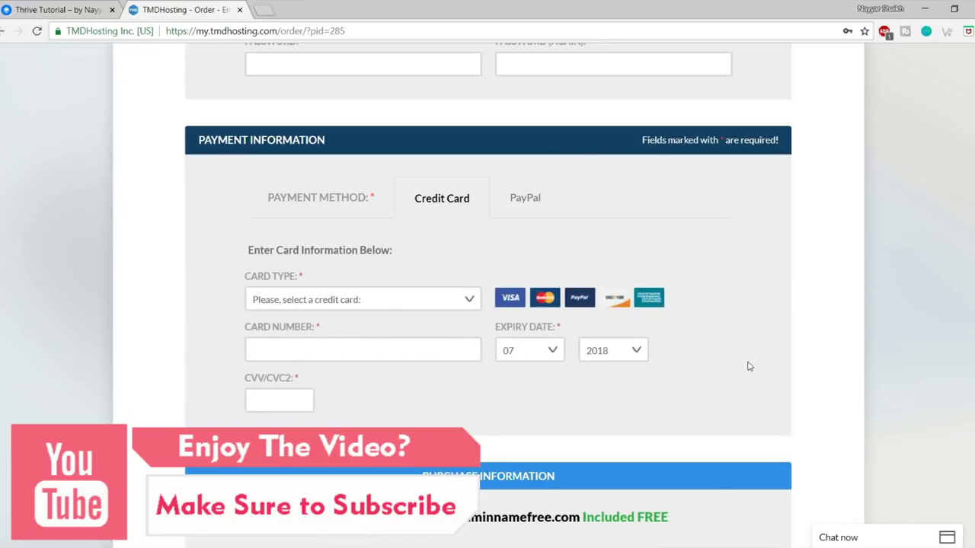
scroll(749, 366, "down", 1)
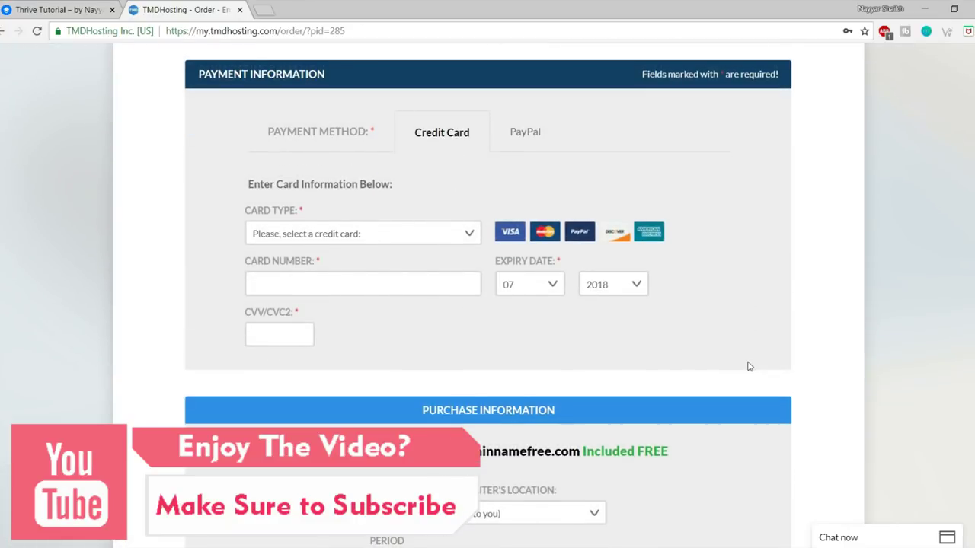
scroll(750, 367, "down", 3)
scroll(749, 366, "down", 2)
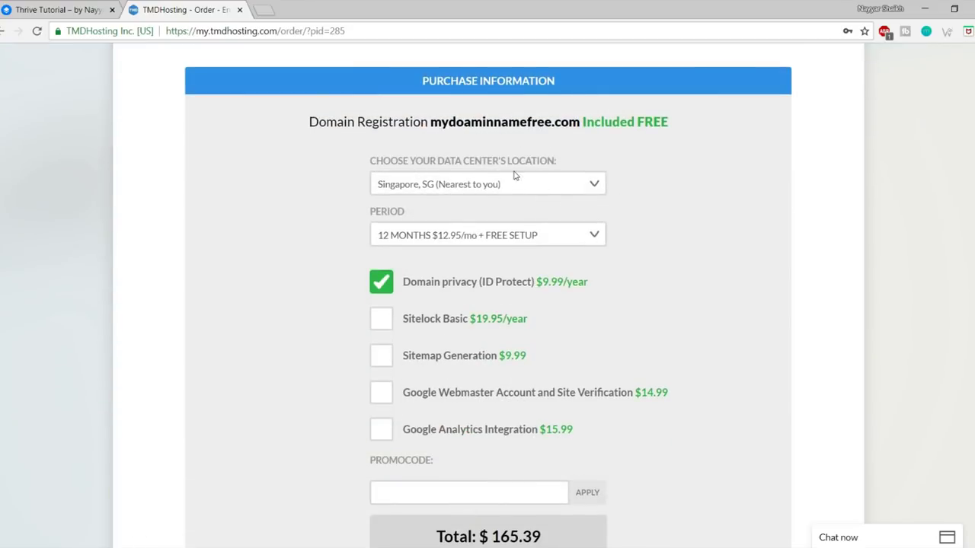
left_click(585, 188)
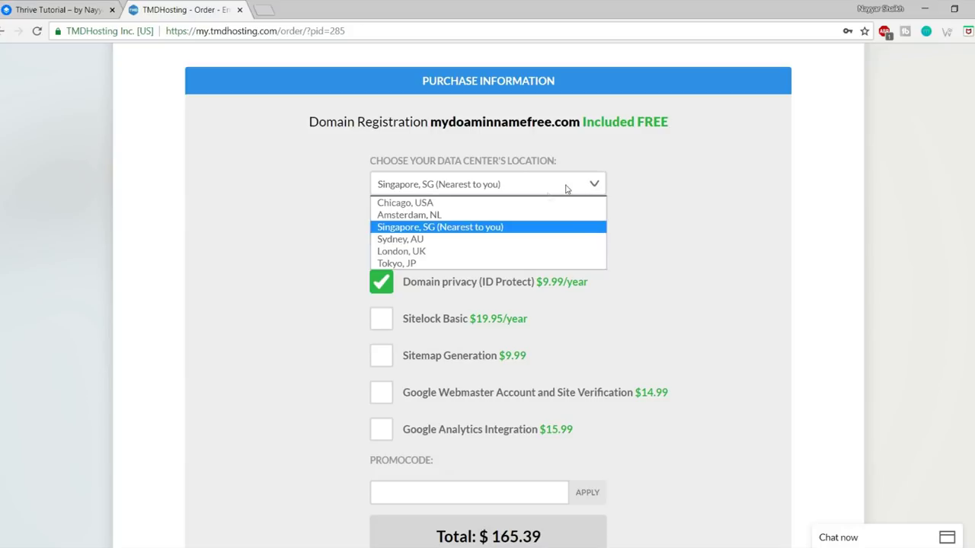
left_click(449, 229)
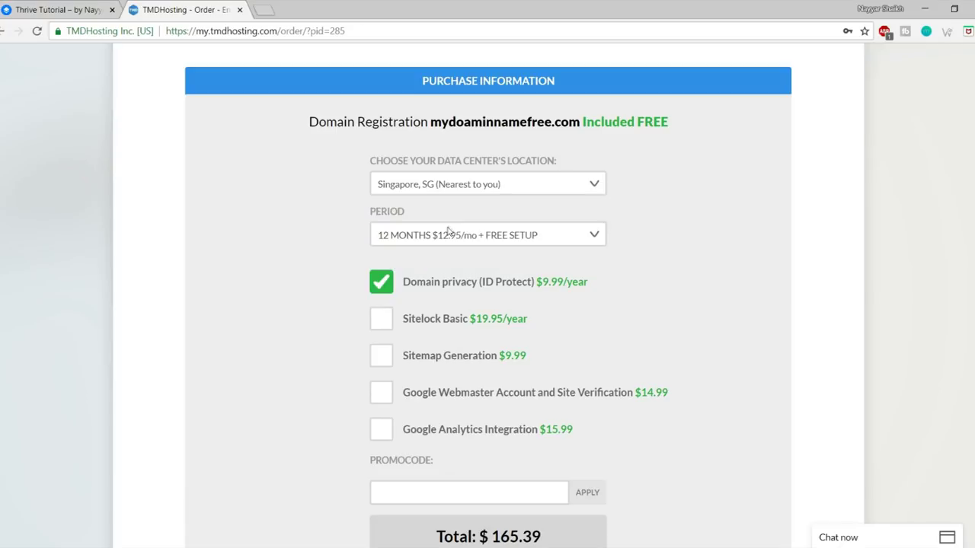
left_click(446, 187)
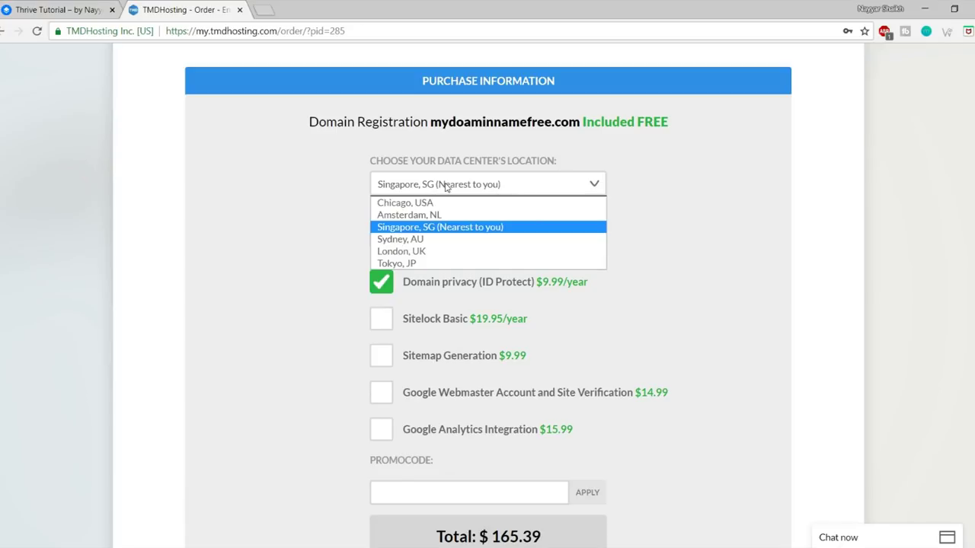
left_click(431, 229)
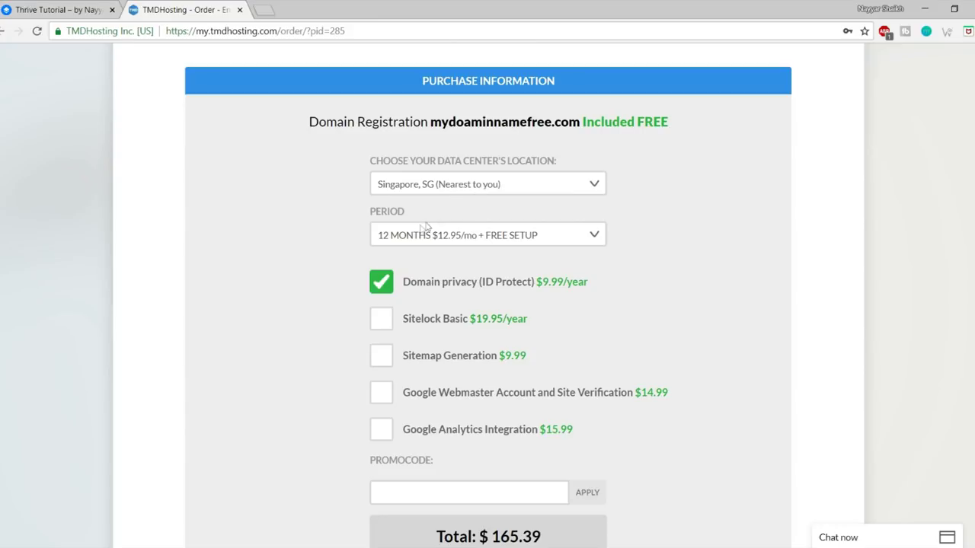
left_click(485, 239)
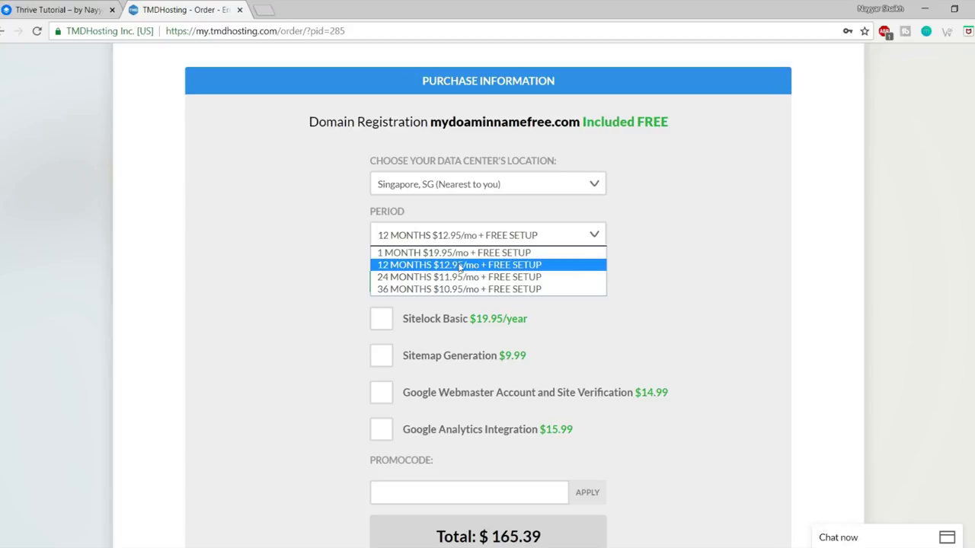
left_click(460, 265)
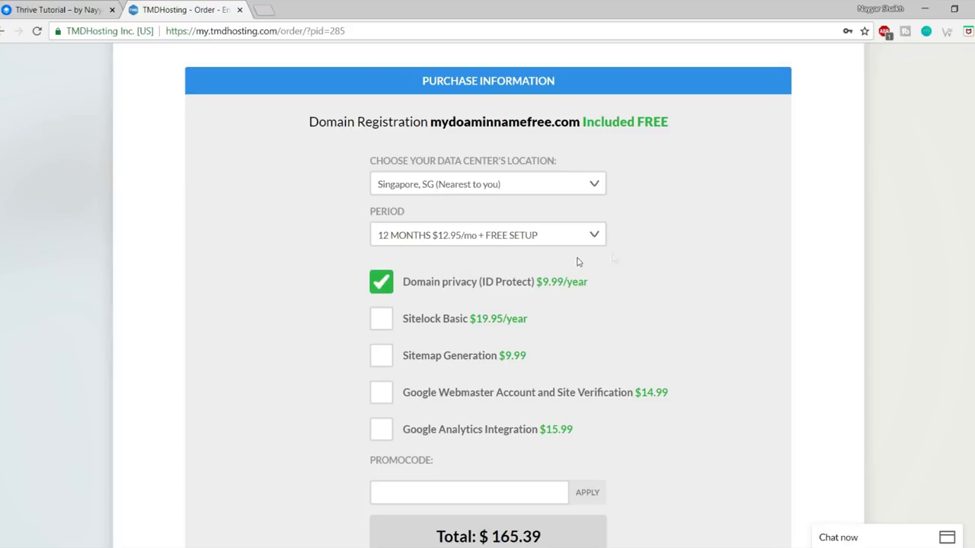
scroll(394, 261, "down", 1)
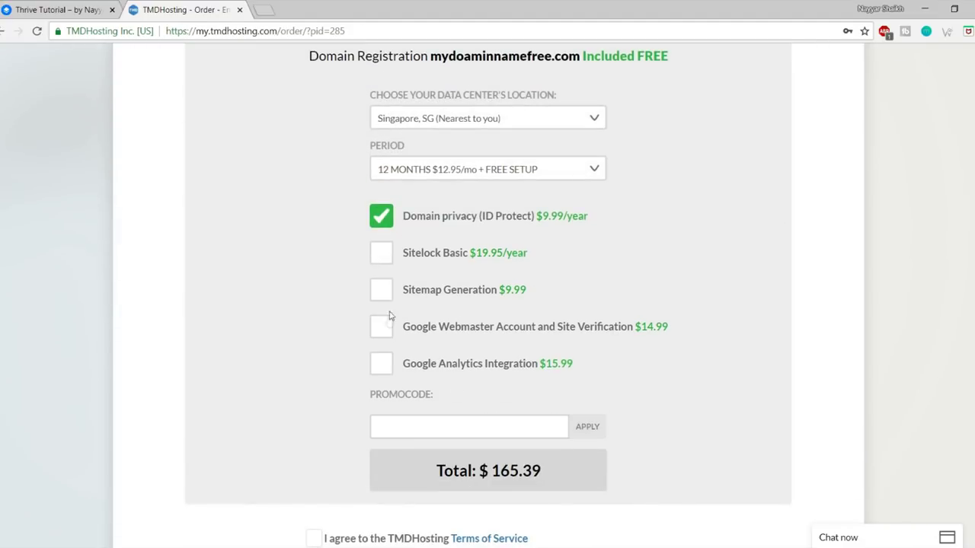
scroll(388, 320, "down", 1)
scroll(391, 318, "up", 1)
left_click_drag(579, 222, 538, 222)
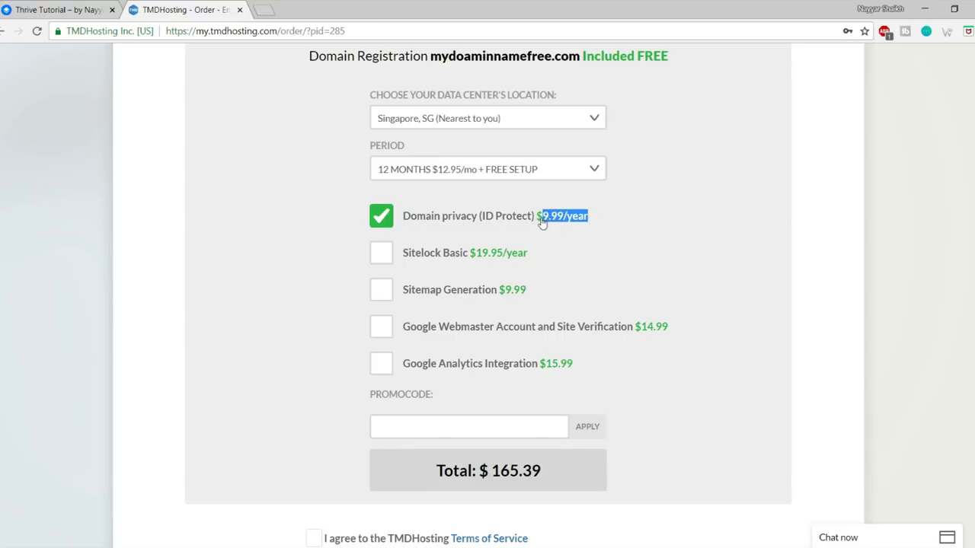
left_click(556, 227)
left_click(650, 85)
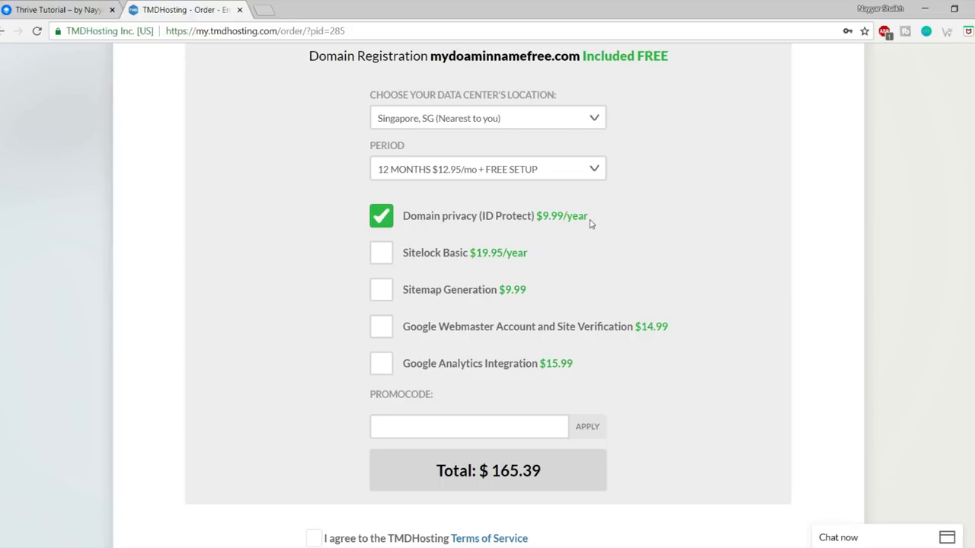
Apply the 7% promo code to drop the total to $154.51 and accept the Terms of Service.
scroll(862, 257, "down", 3)
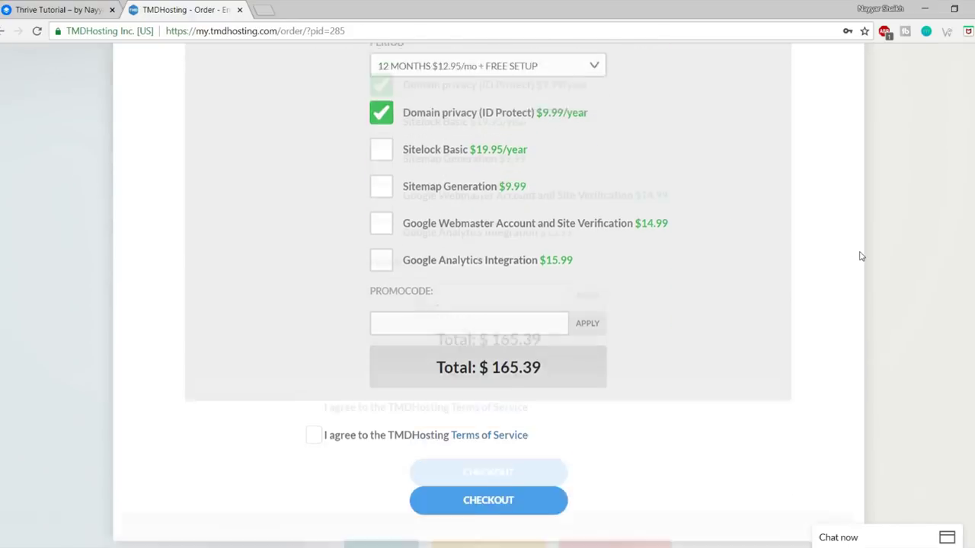
scroll(859, 254, "down", 2)
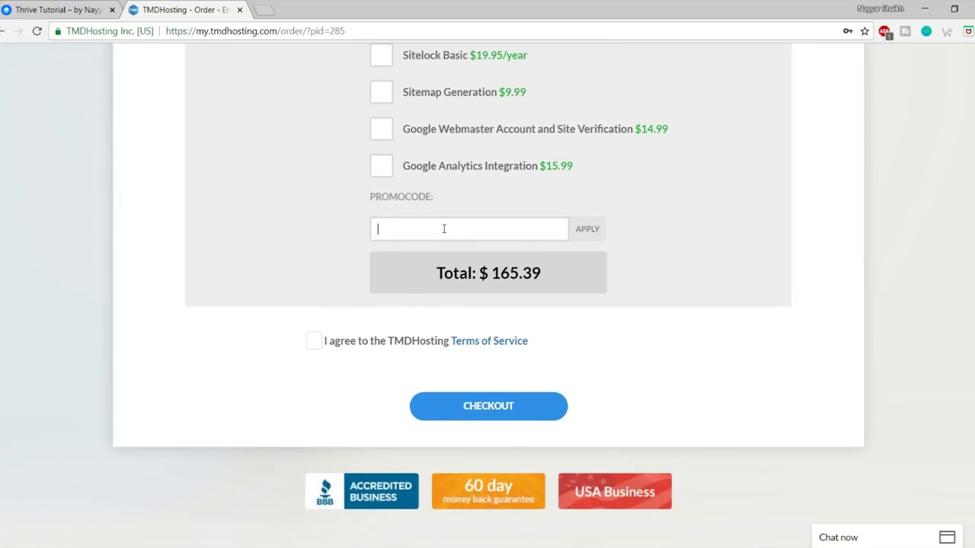
type("NAYYAR7")
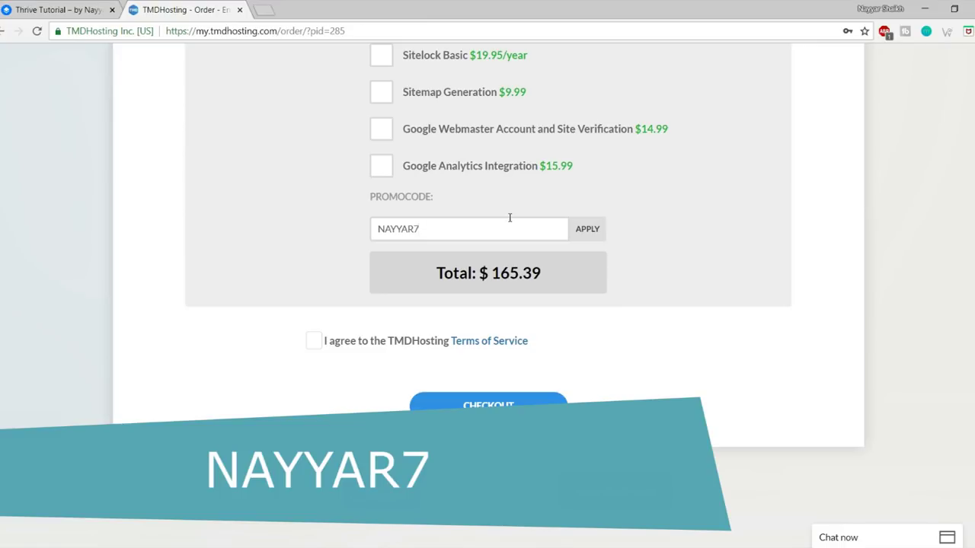
left_click(589, 230)
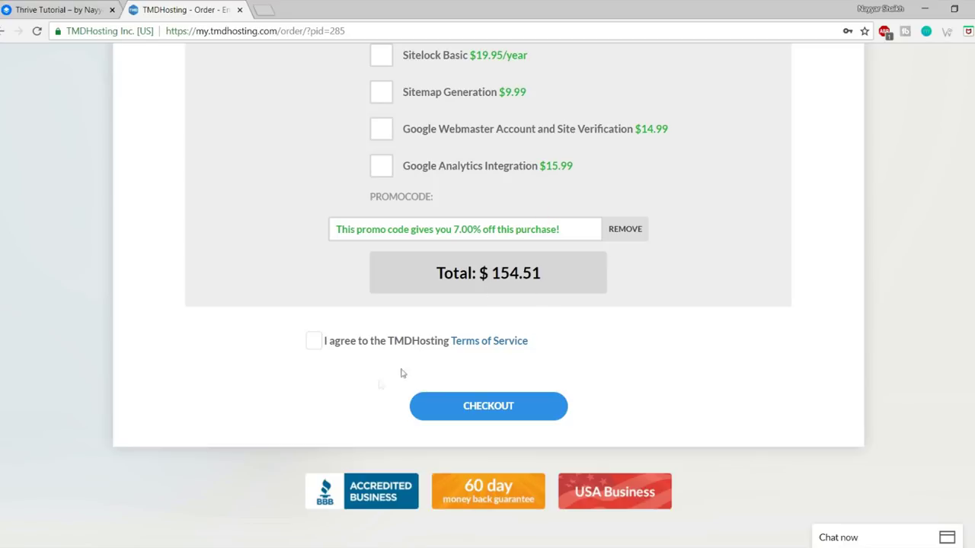
left_click(314, 342)
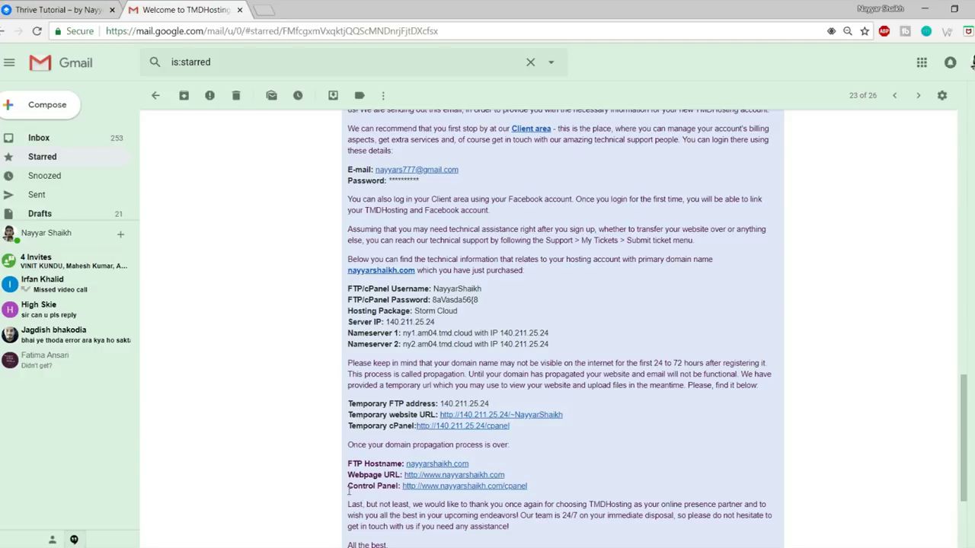
Open the welcome email's Control Panel link in a new tab and switch to the cPanel login.
mouse_move(346, 493)
left_mouse_down()
mouse_move(377, 492)
mouse_move(402, 507)
mouse_move(399, 487)
mouse_move(349, 491)
left_mouse_up()
right_click(464, 495)
left_click(531, 385)
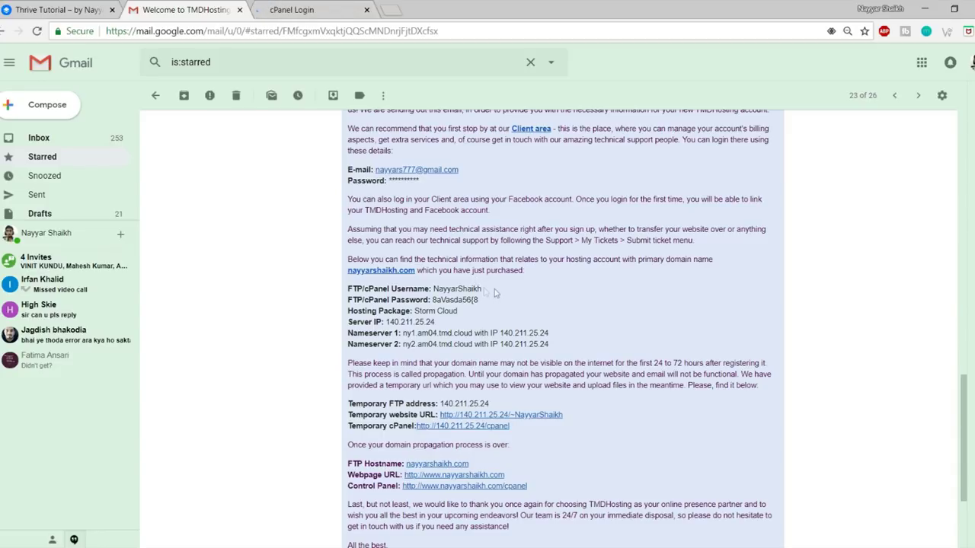
left_click(276, 7)
Log into cPanel with the saved account and launch the Softaculous Apps Installer.
left_click(489, 221)
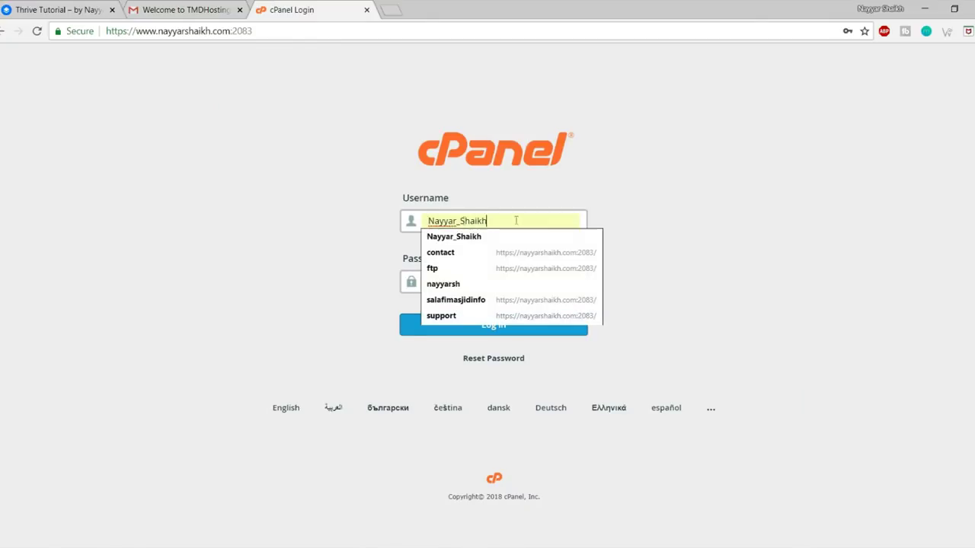
left_click(460, 284)
left_click(474, 333)
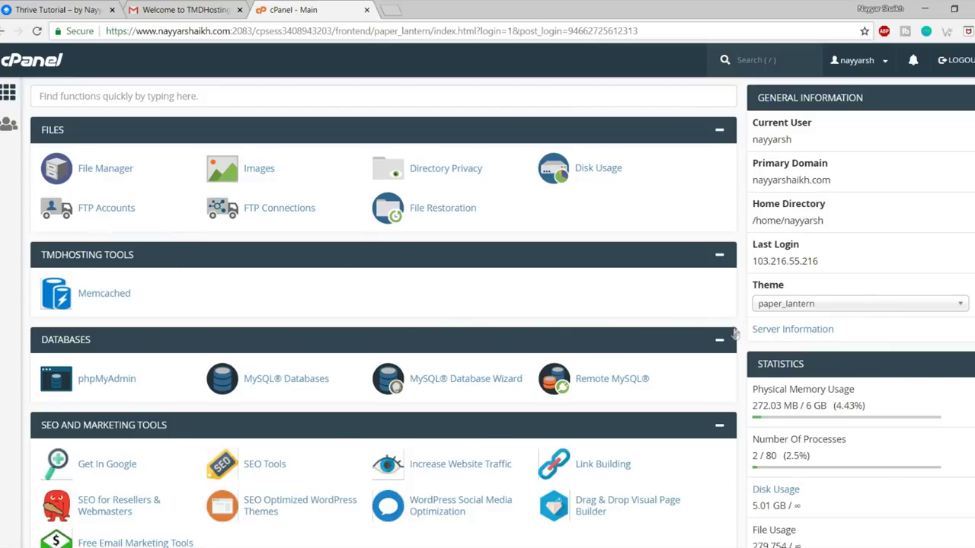
scroll(735, 394, "down", 3)
scroll(736, 397, "down", 10)
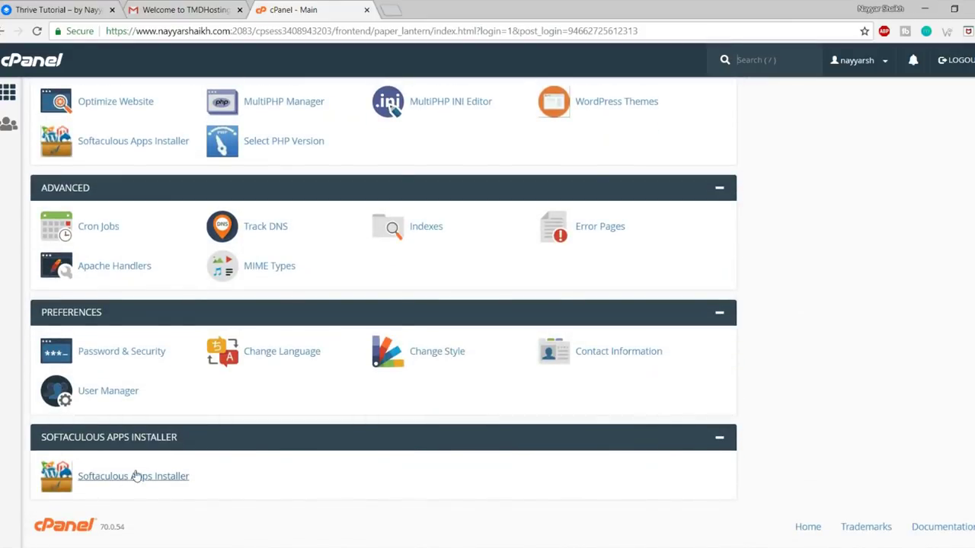
left_click(134, 482)
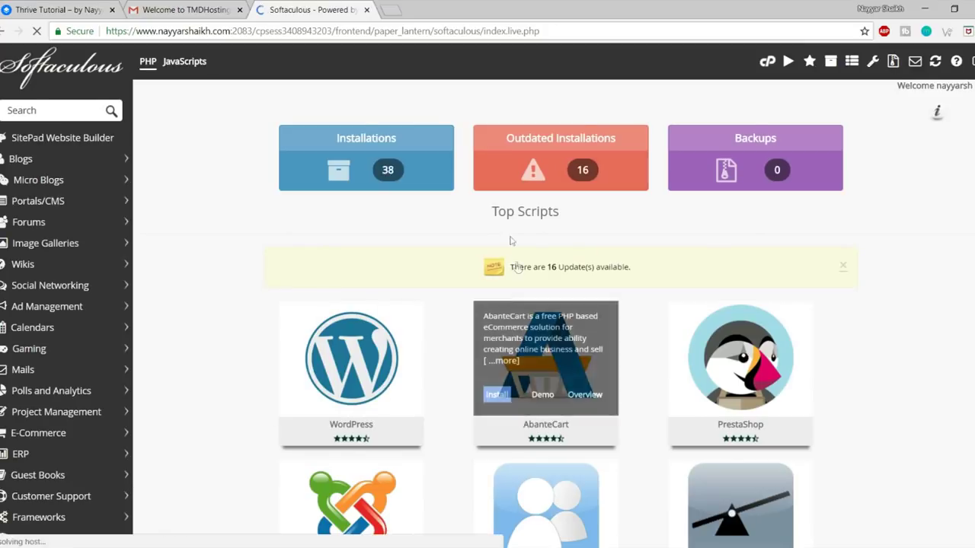
mouse_move(393, 332)
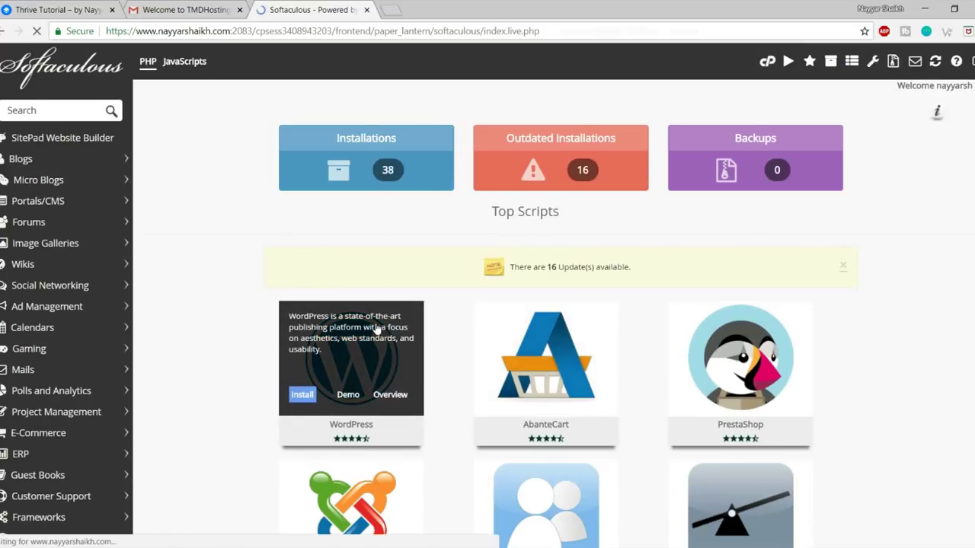
left_click(378, 323)
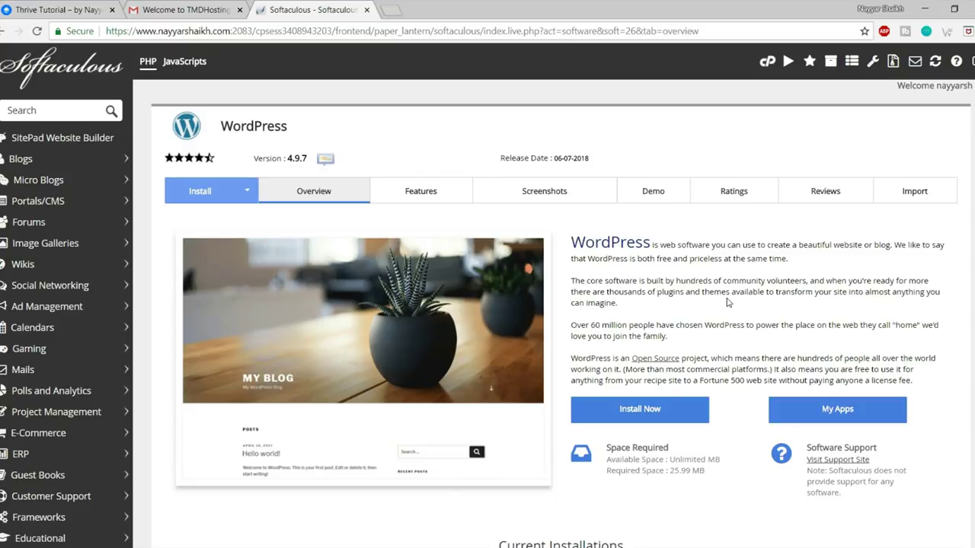
left_click(679, 420)
left_click(573, 226)
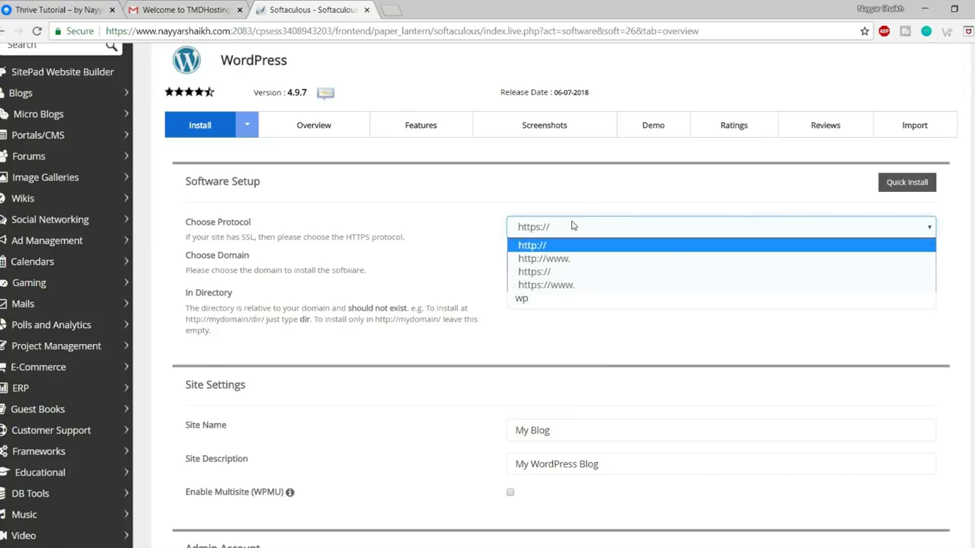
left_click(361, 236)
left_click_drag(187, 235, 419, 244)
left_click(274, 242)
left_click(375, 240)
left_click(423, 243)
left_click(576, 226)
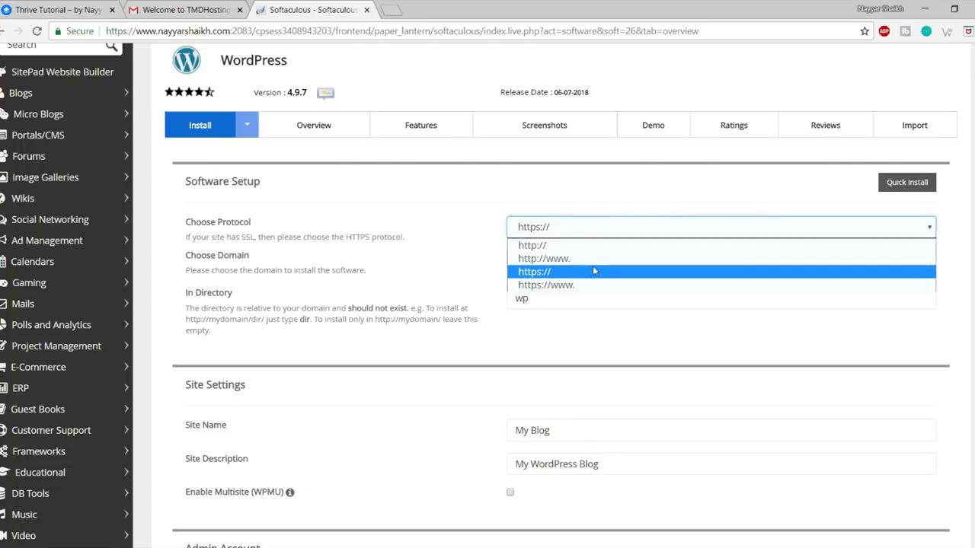
left_click(575, 285)
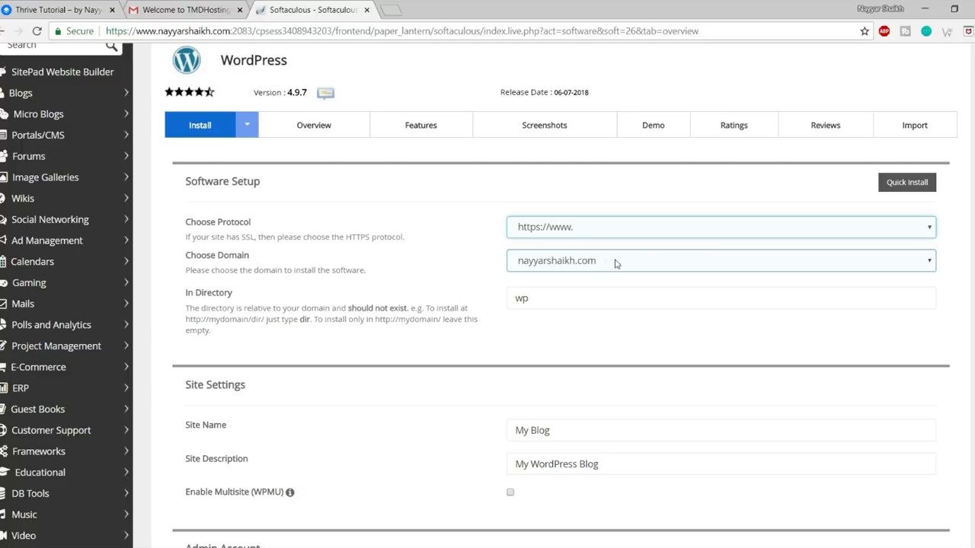
Target the thrive2 subdomain and clear the wp directory to install at the root.
left_click(601, 263)
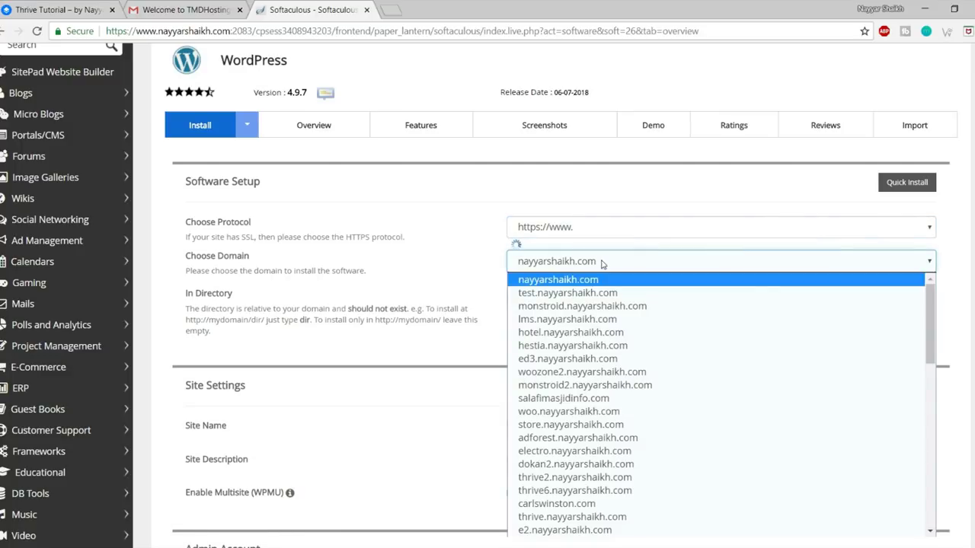
type("thrive2.")
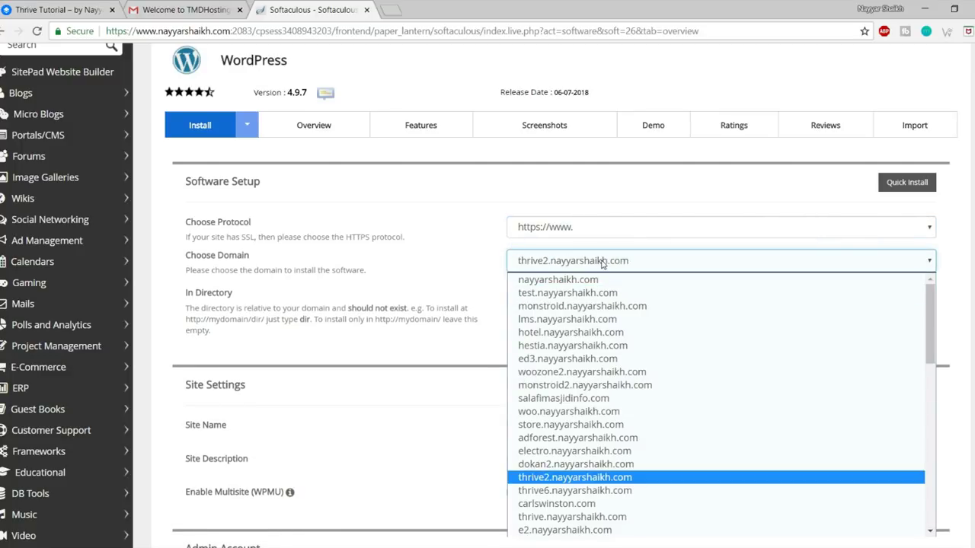
key("Return")
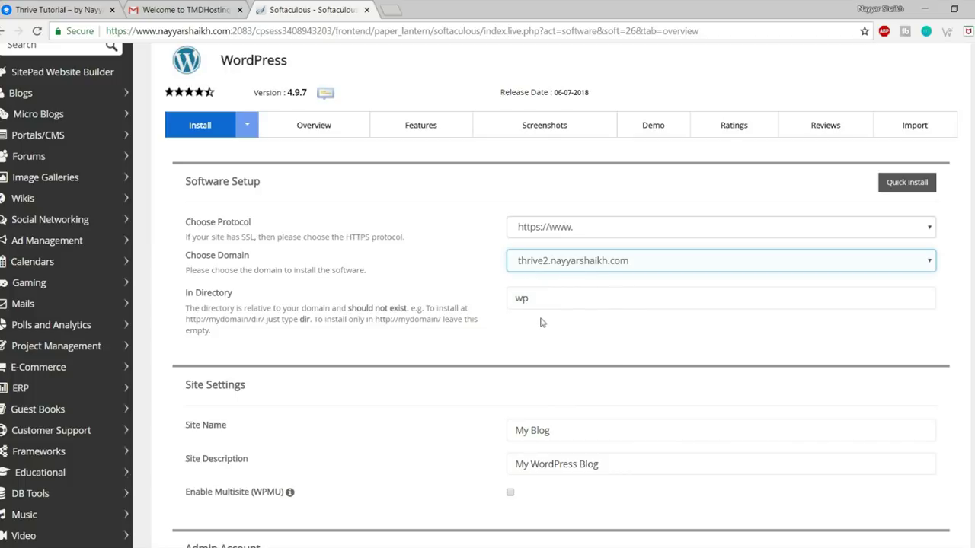
double_click(554, 300)
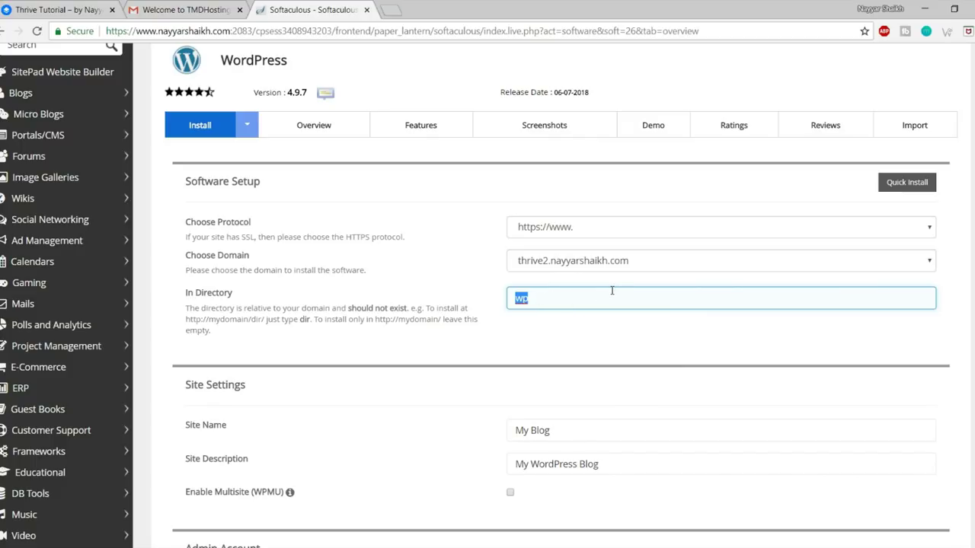
key("BackSpace")
left_click(619, 354)
scroll(619, 355, "down", 2)
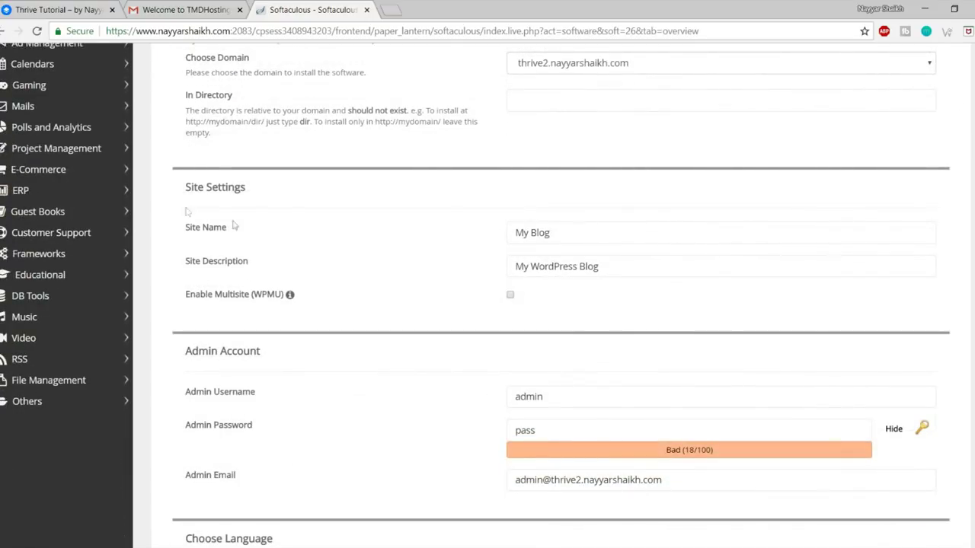
left_click_drag(185, 189, 266, 193)
left_click(735, 267)
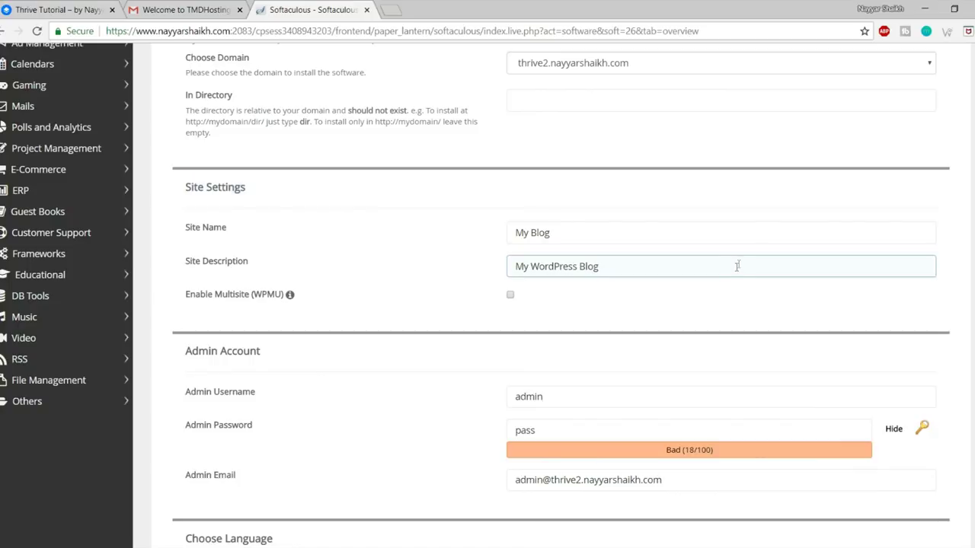
Set the site name to Thrive Tutorial and choose the suggested site description.
left_click(629, 231)
left_click_drag(629, 230, 497, 233)
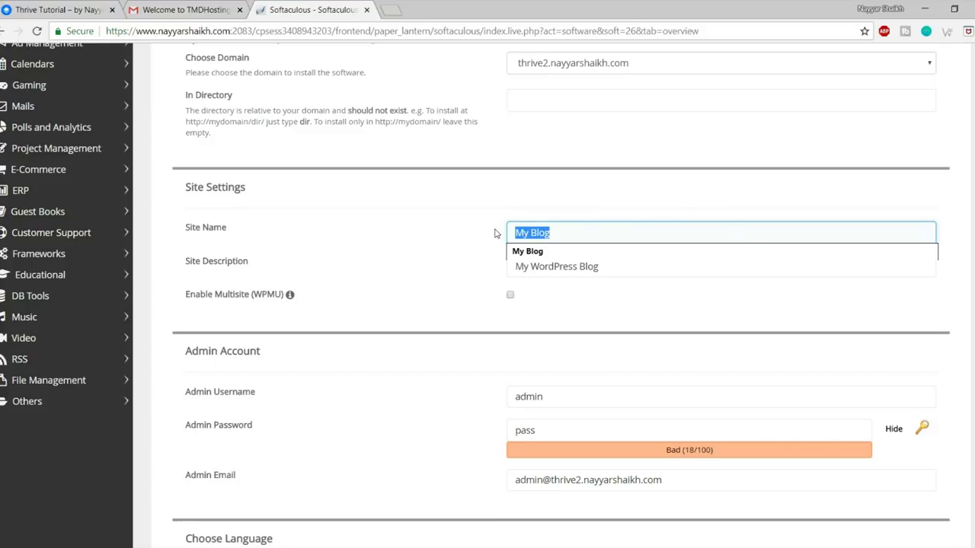
type("Thrive Tutorial")
left_click(566, 252)
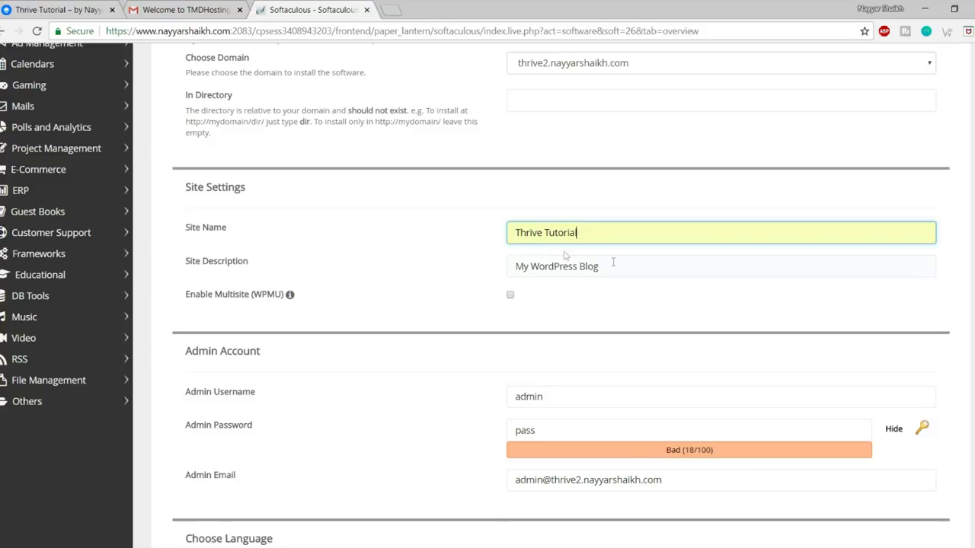
left_click(644, 269)
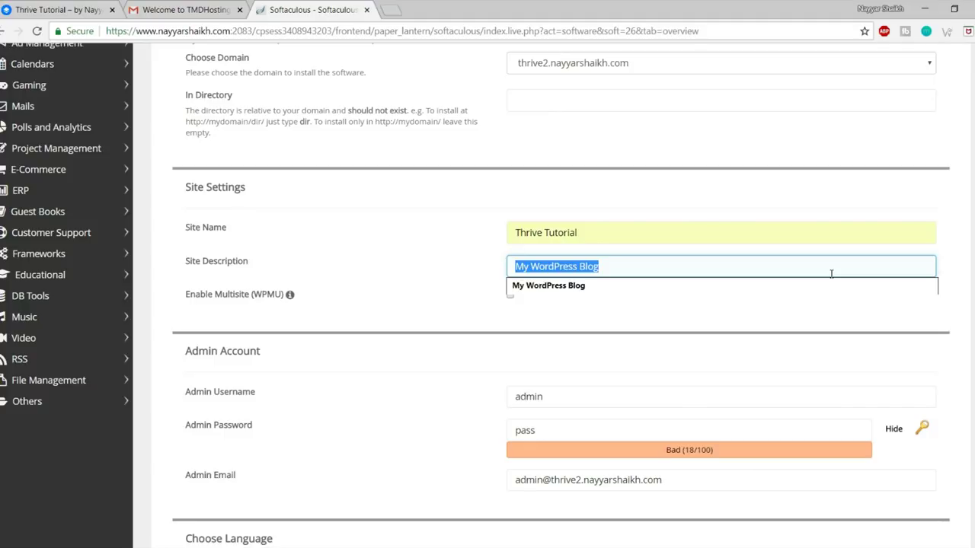
type("b")
key("Down")
key("Return")
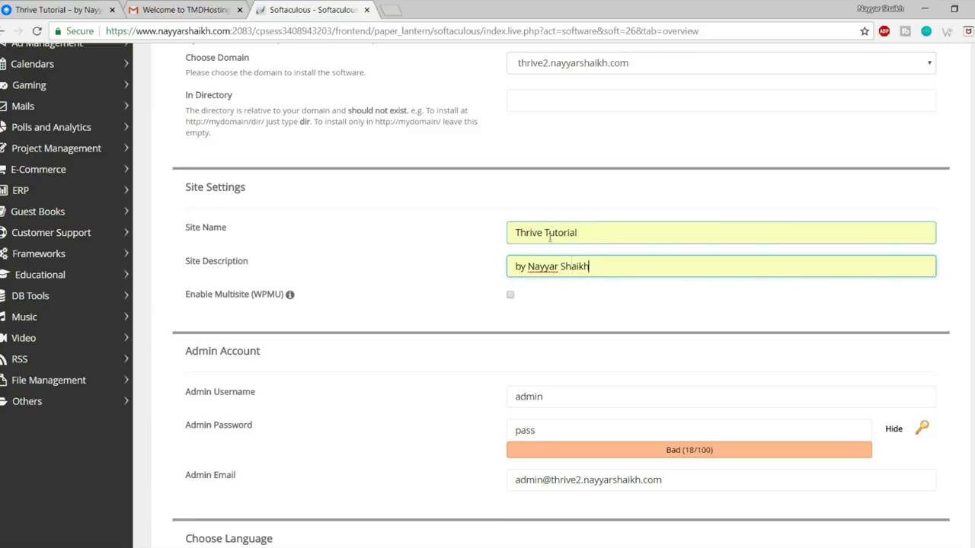
Replace the default admin username and password with the user's own credentials.
scroll(799, 320, "down", 2)
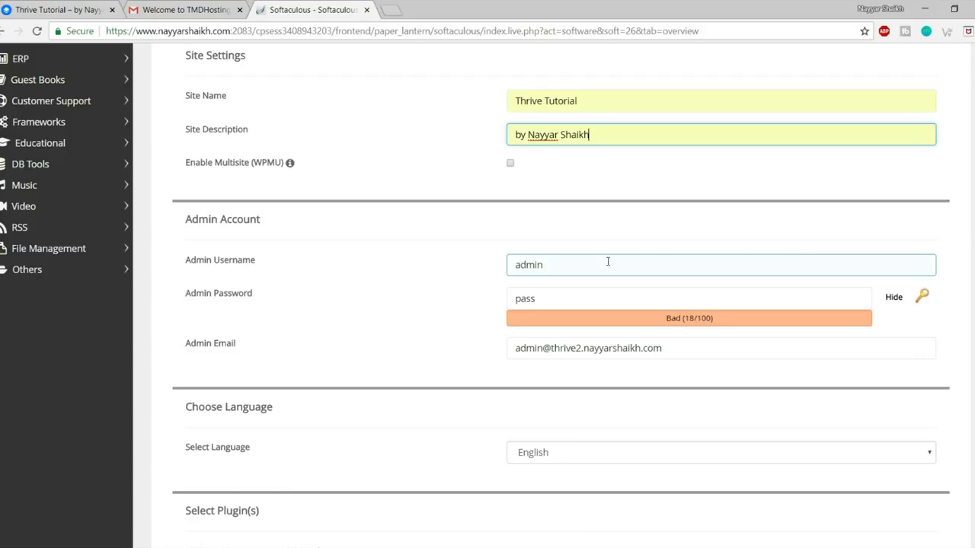
left_click_drag(578, 261, 496, 264)
type("Nayyar_Shaikh")
left_click(561, 305)
left_click_drag(561, 305, 481, 303)
left_click(894, 296)
left_click(609, 298)
key("ctrl+v")
left_click_drag(556, 299, 496, 307)
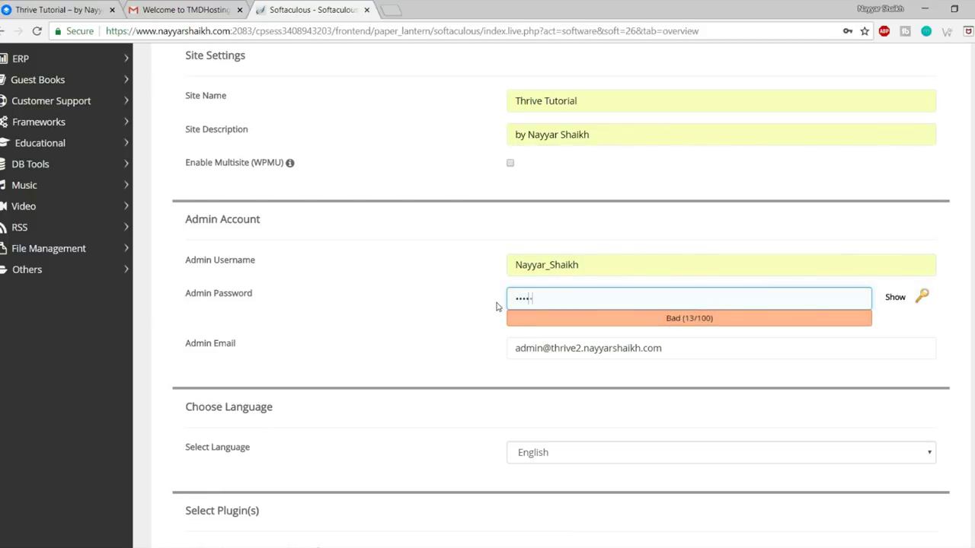
Fill in the admin's e-mail address and begin the WordPress installation.
left_click_drag(678, 349, 492, 342)
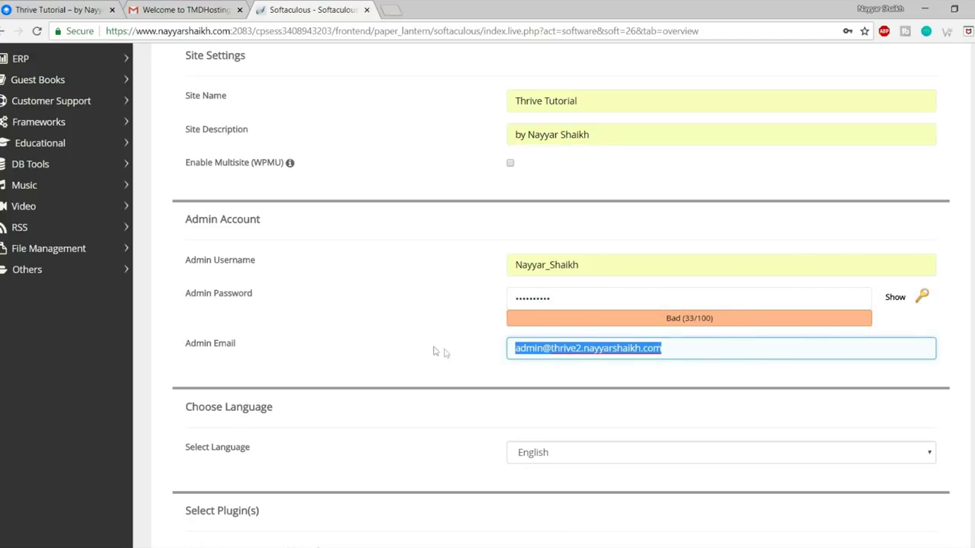
type("re")
left_click(548, 367)
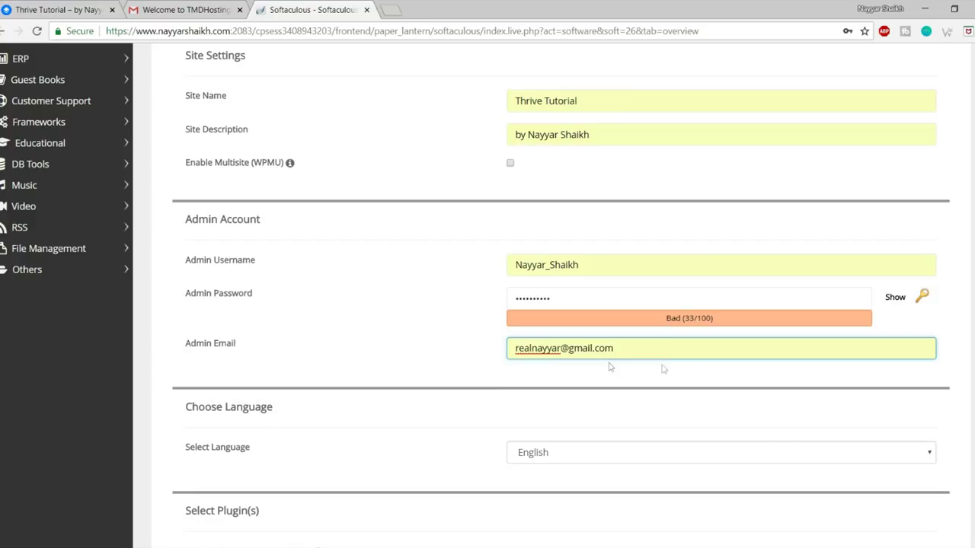
scroll(678, 374, "down", 8)
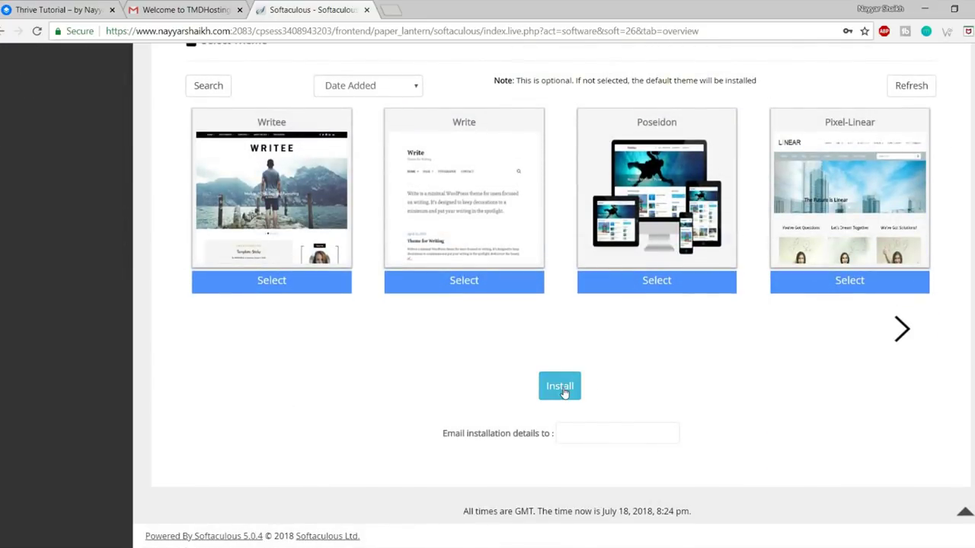
left_click(560, 387)
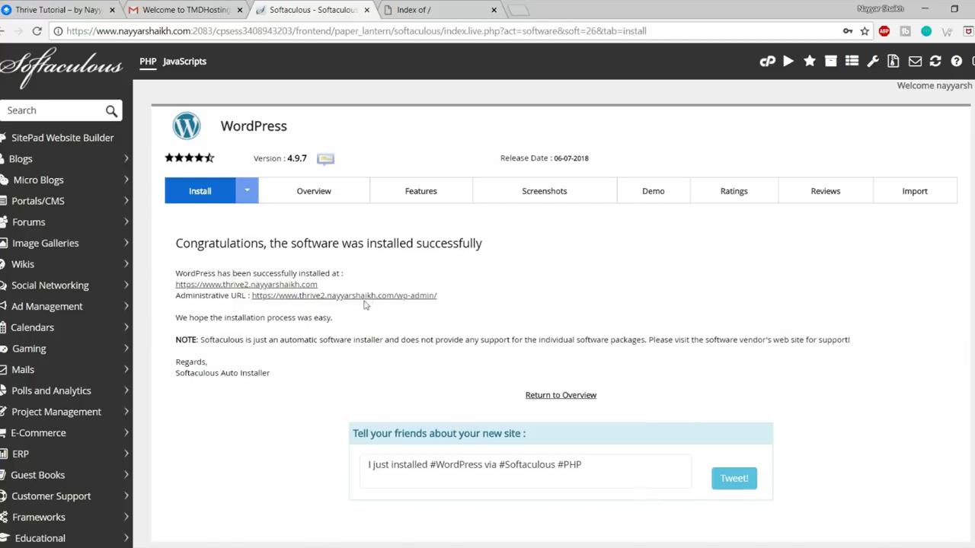
Close the 'Index of /' tab and open the new site's admin dashboard and front page in new tabs.
left_click(494, 9)
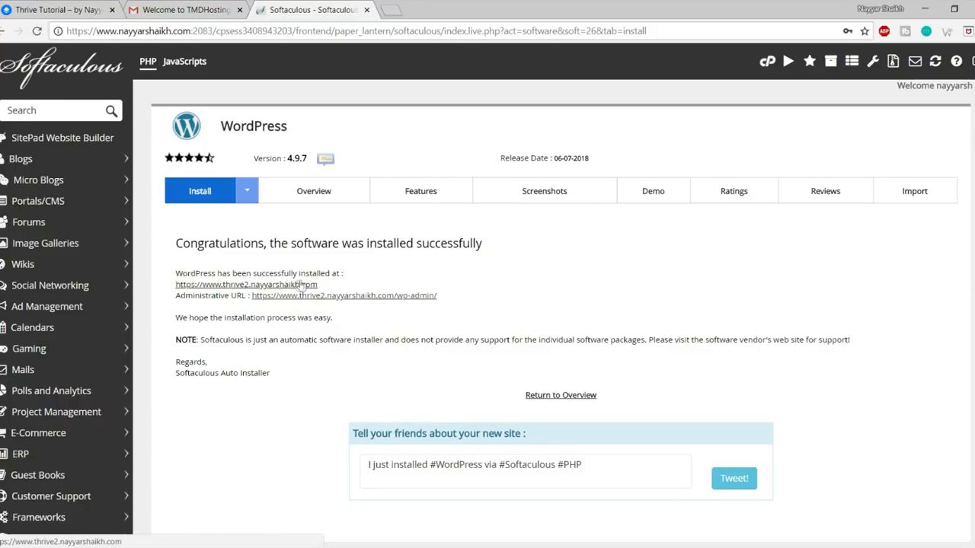
right_click(405, 300)
left_click(427, 304)
left_click(284, 286)
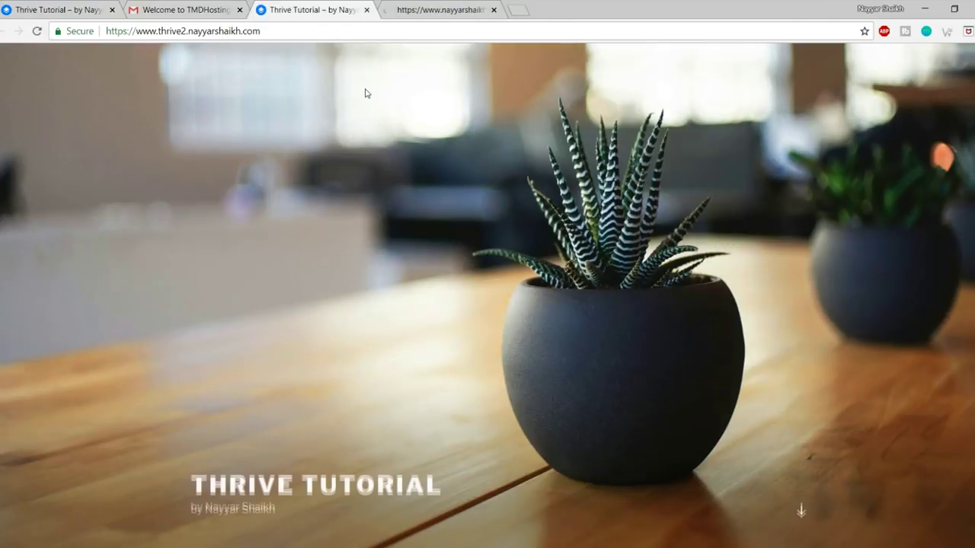
Move the admin Dashboard tab one place left and close the TMDHosting welcome tab.
scroll(639, 307, "down", 10)
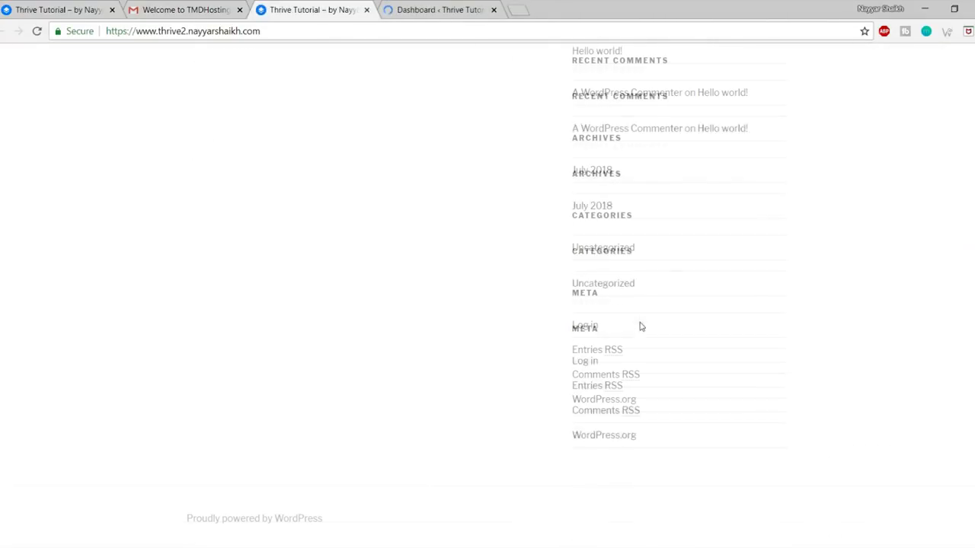
scroll(651, 358, "up", 15)
left_click(467, 6)
left_click_drag(466, 6, 339, 9)
left_click(239, 10)
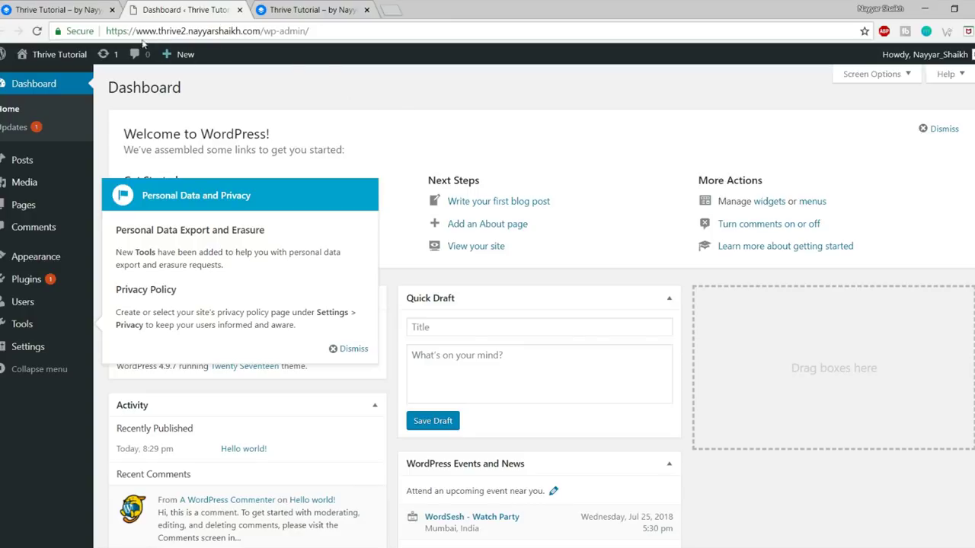
Dismiss the Personal Data and Privacy announcement and return to the site's front page.
left_click_drag(106, 31, 262, 30)
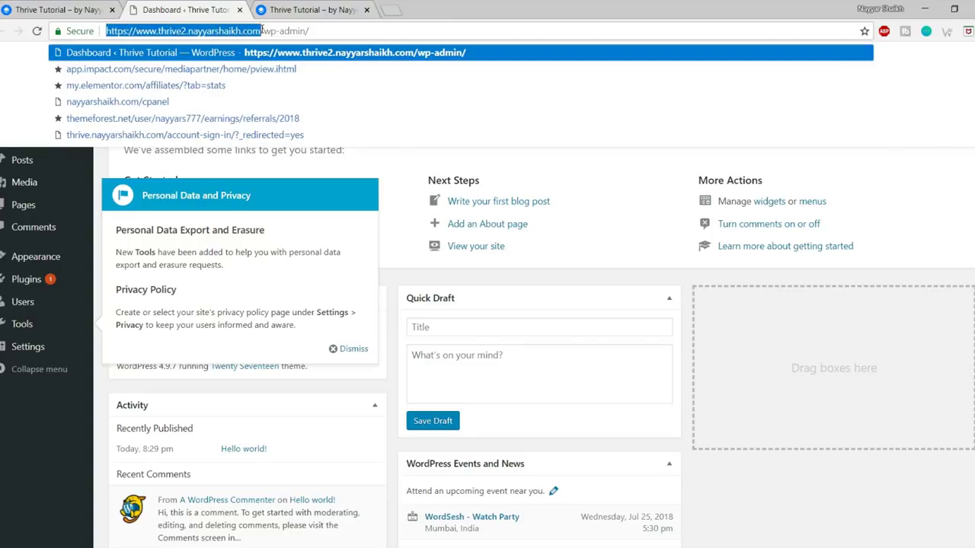
left_click(264, 30)
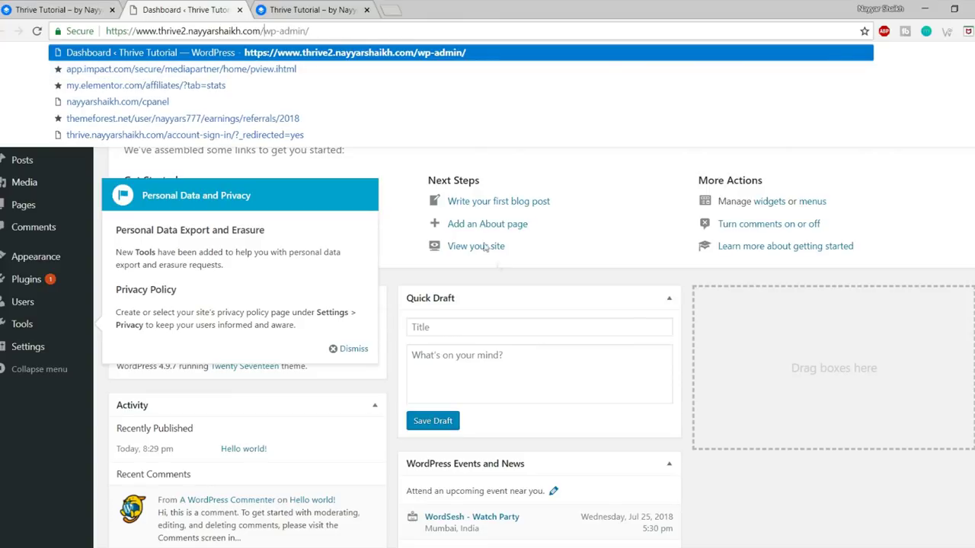
key("Escape")
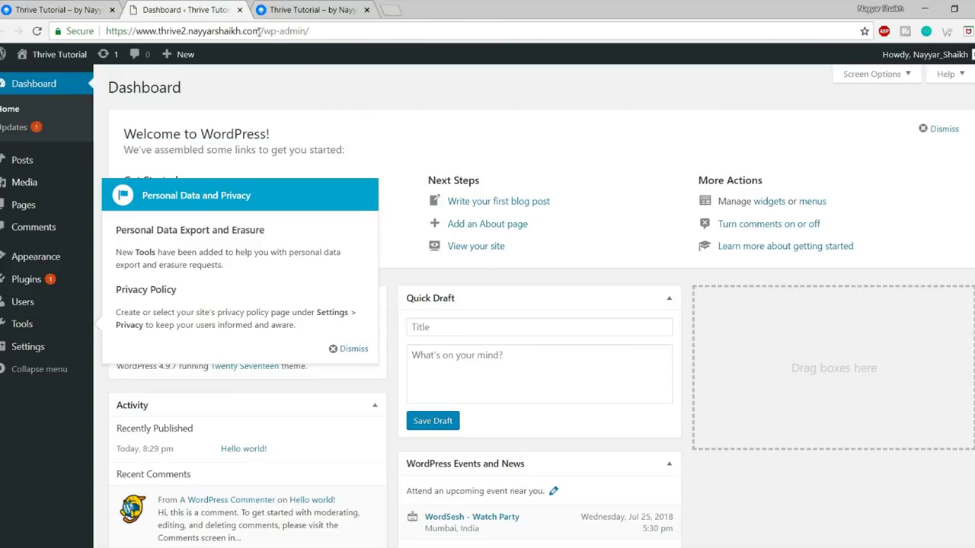
left_click_drag(260, 30, 313, 30)
left_click(396, 204)
left_click(351, 348)
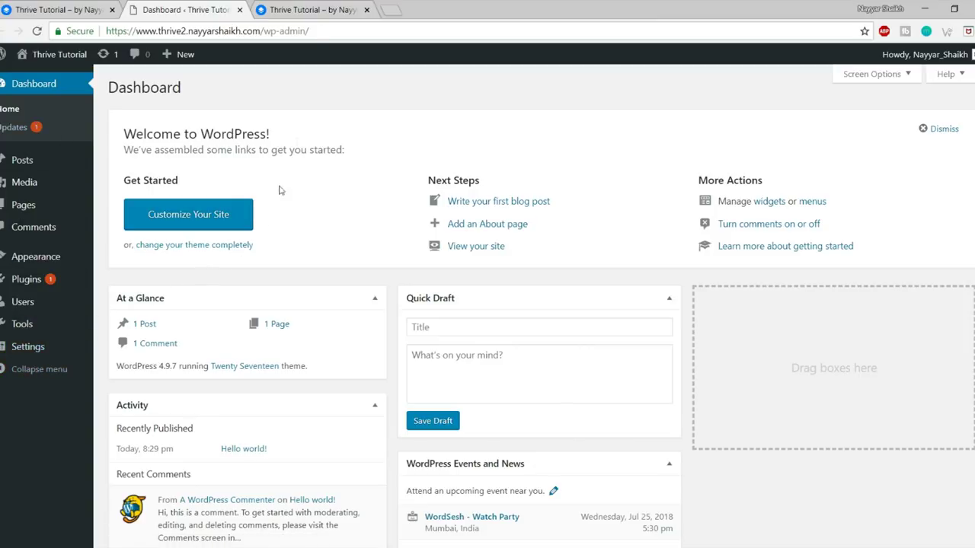
left_click(313, 9)
scroll(620, 383, "down", 5)
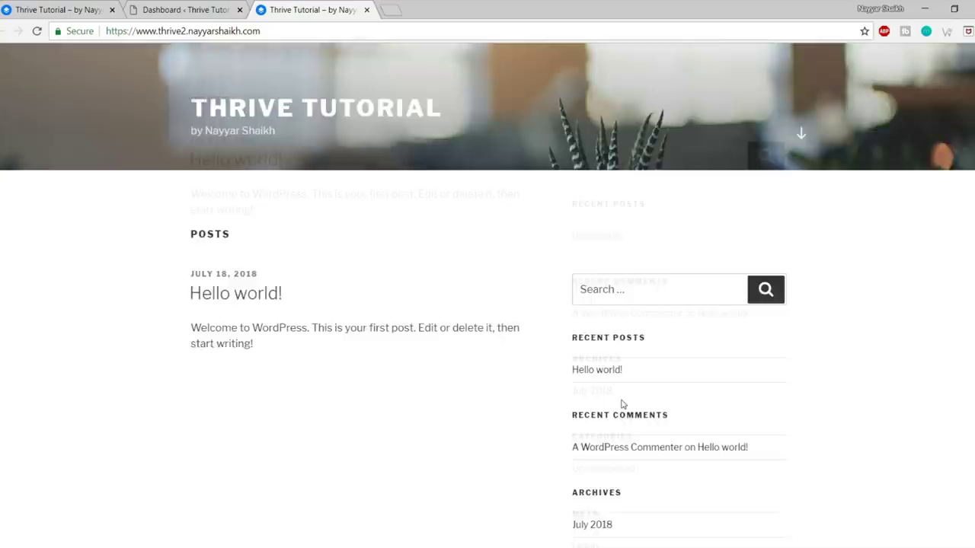
scroll(629, 448, "up", 5)
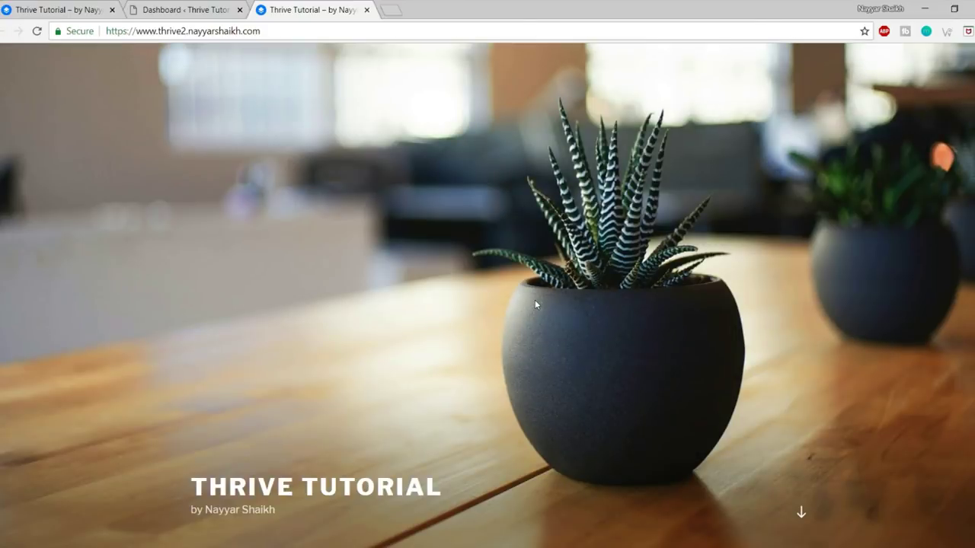
left_click(58, 9)
scroll(751, 410, "down", 1)
scroll(754, 396, "down", 5)
scroll(757, 374, "up", 5)
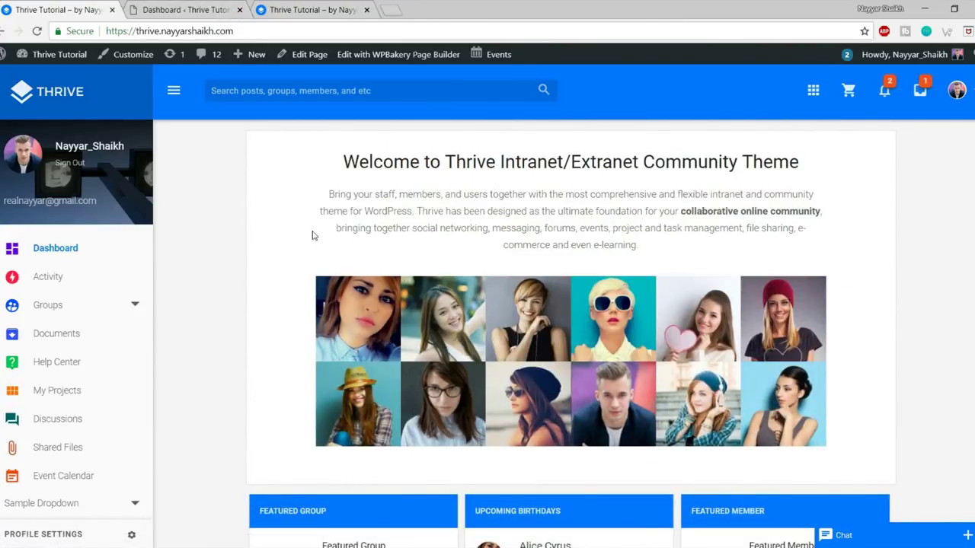
left_click(172, 8)
left_click(290, 7)
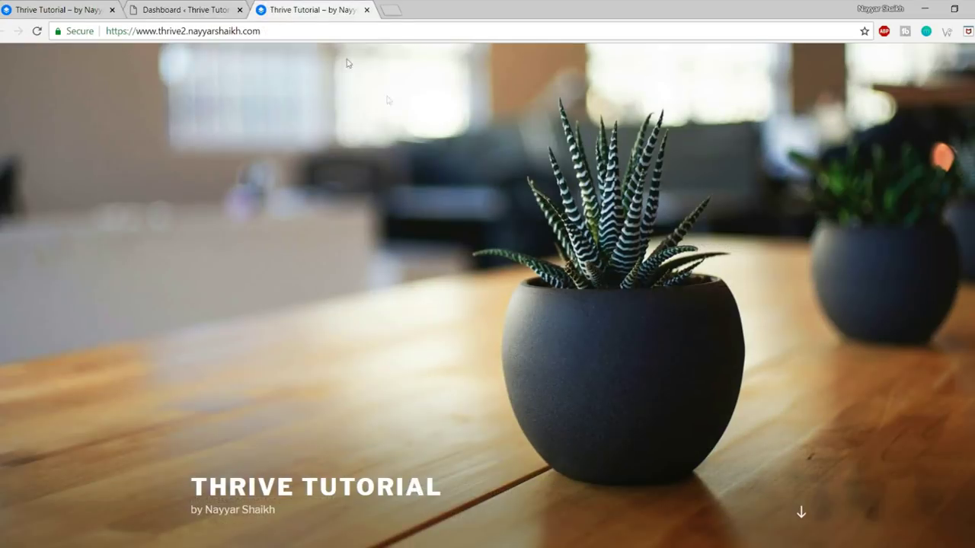
left_click(191, 8)
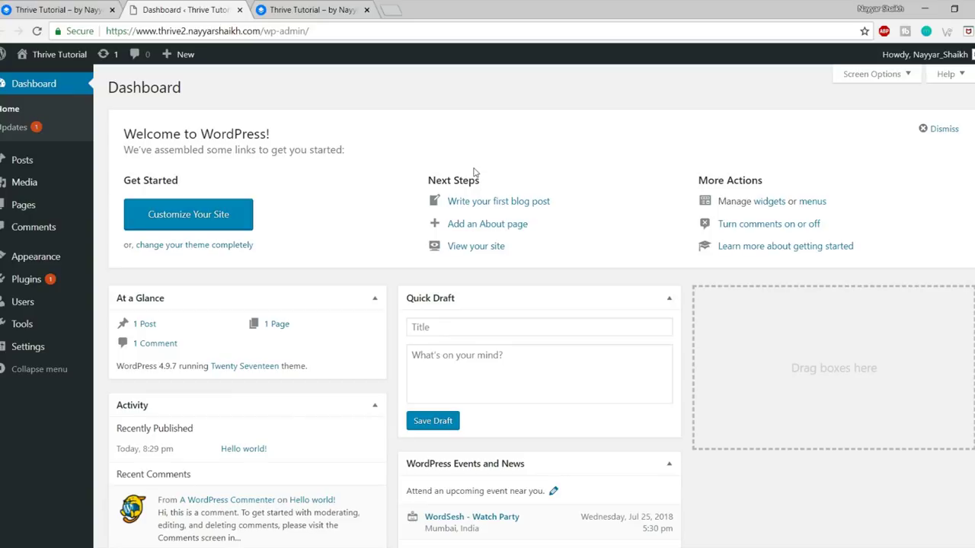
Open Appearance > Themes to review the installed themes.
mouse_move(33, 259)
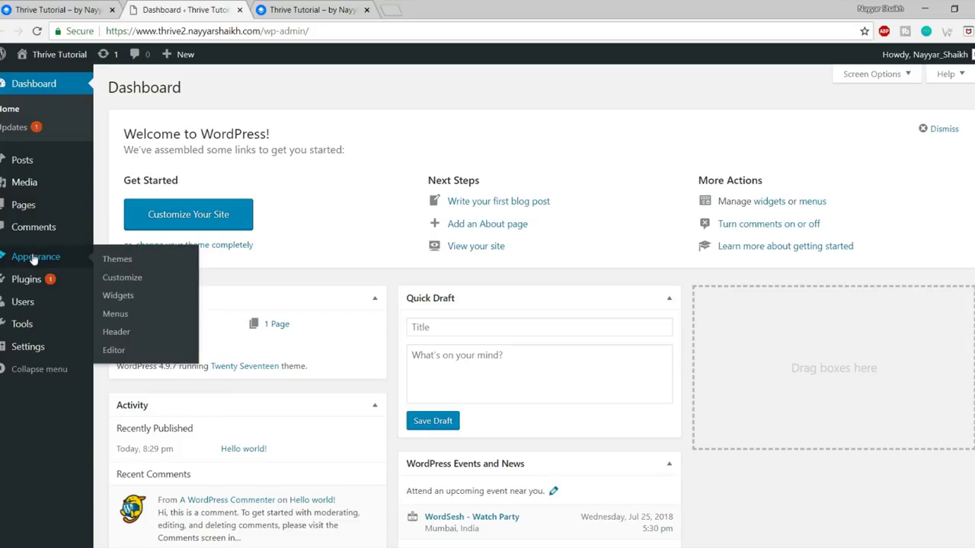
left_click(33, 259)
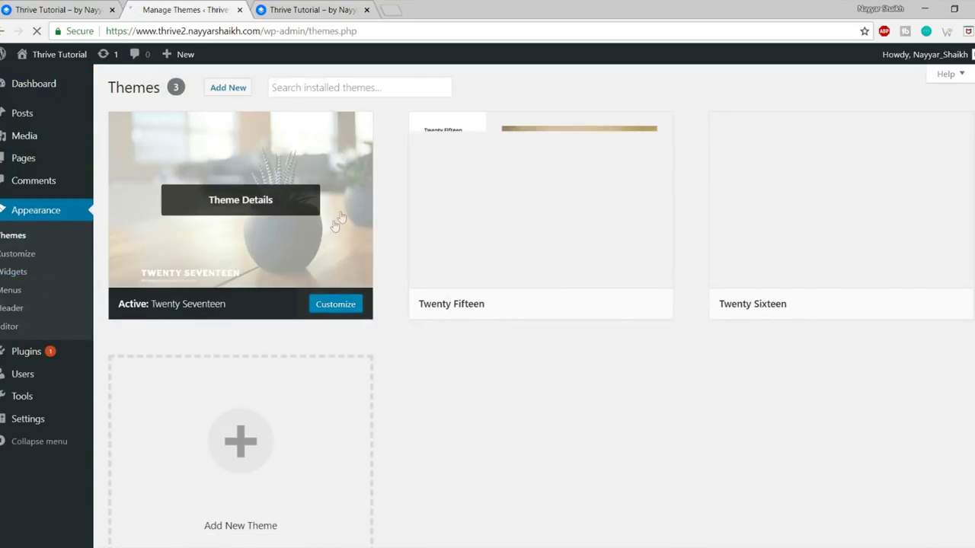
mouse_move(902, 254)
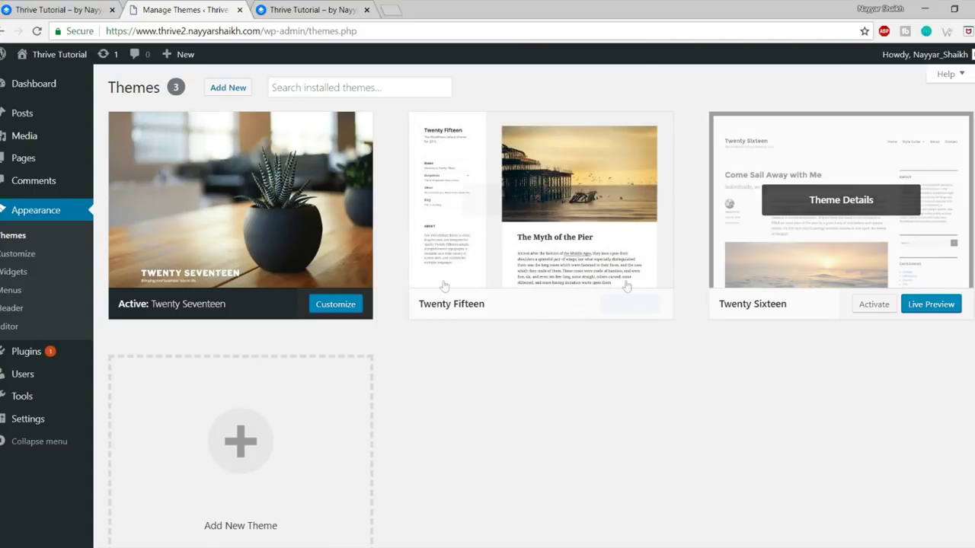
mouse_move(637, 211)
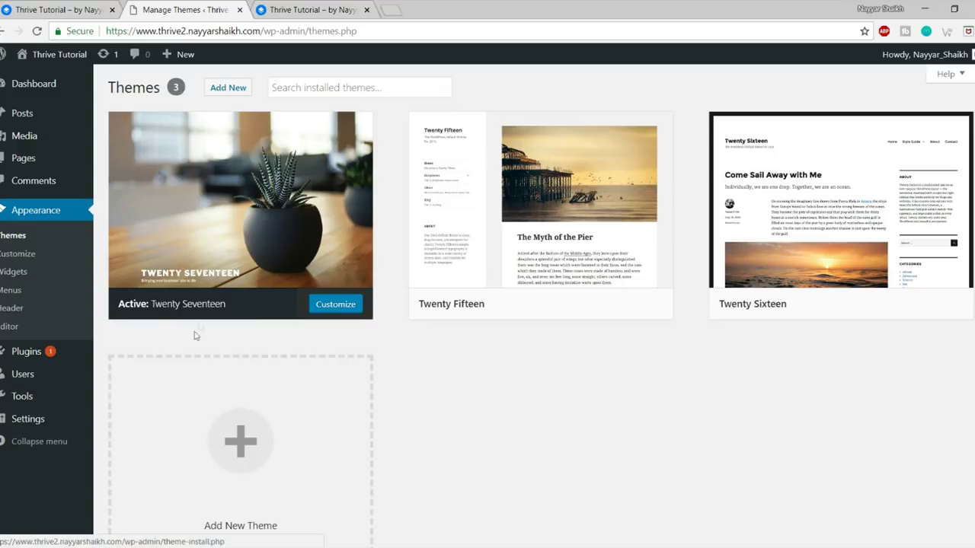
mouse_move(237, 305)
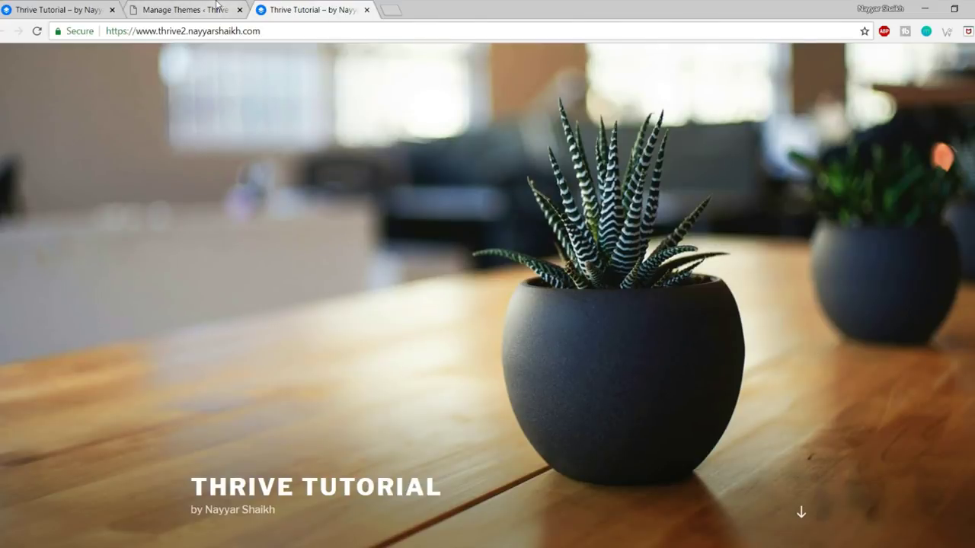
left_click(205, 10)
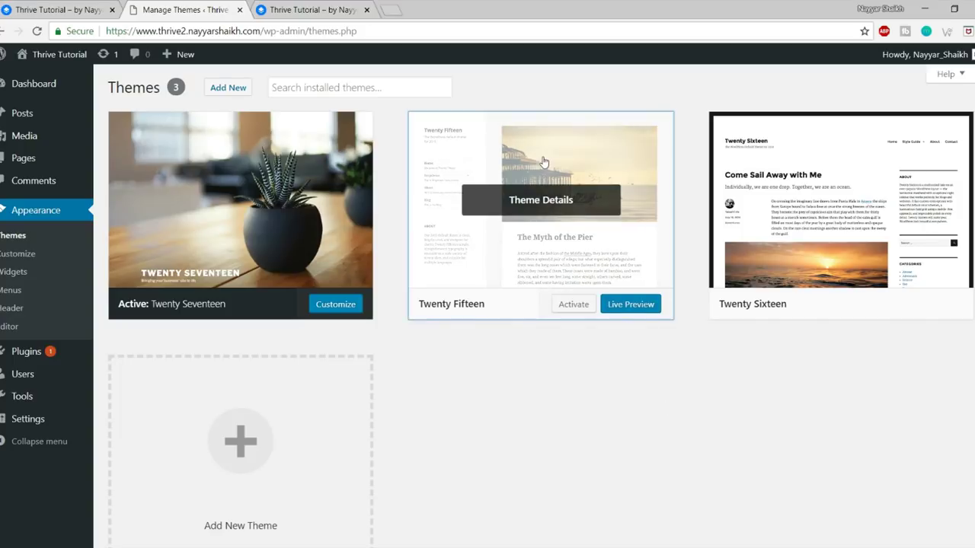
Delete the Twenty Fifteen and Twenty Sixteen themes, confirming each deletion.
left_click(563, 297)
left_click(950, 518)
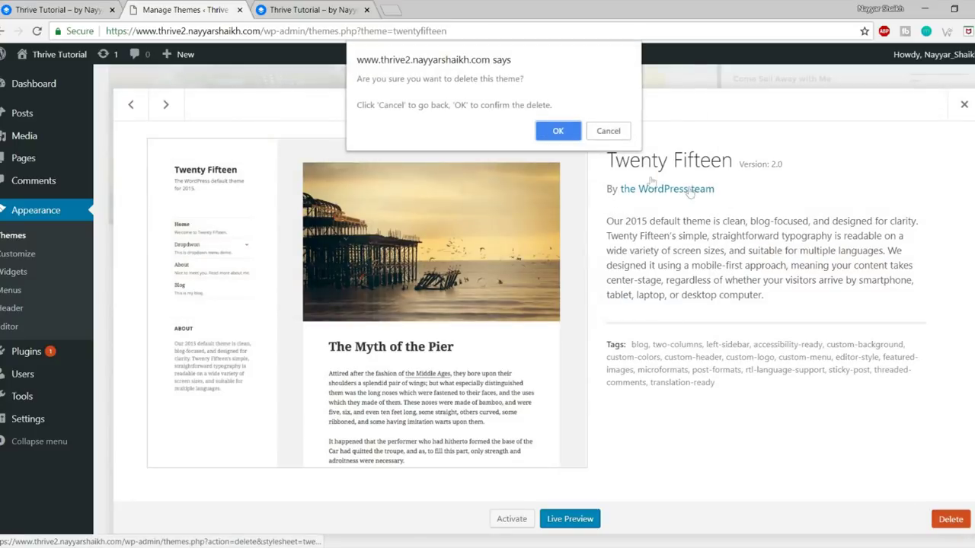
left_click(559, 128)
left_click(553, 190)
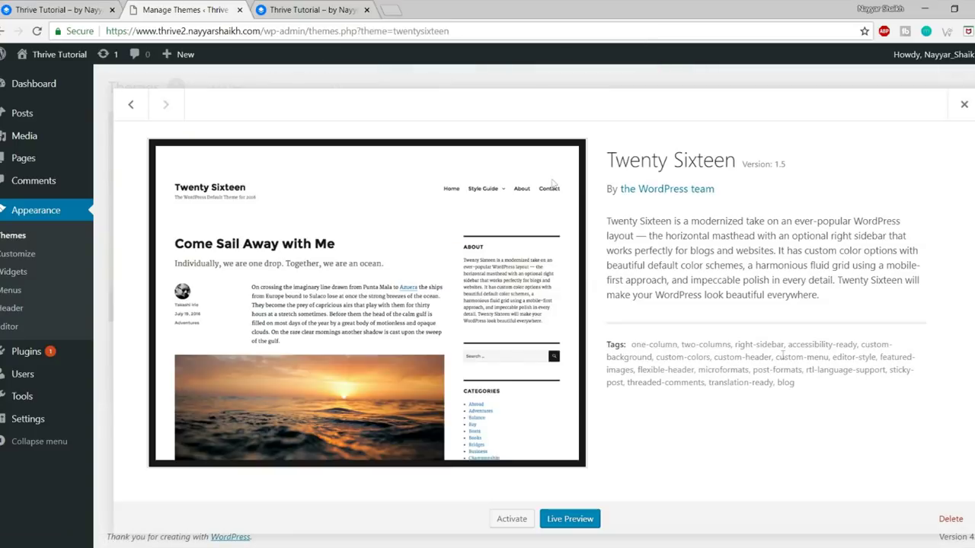
left_click(951, 519)
left_click(568, 132)
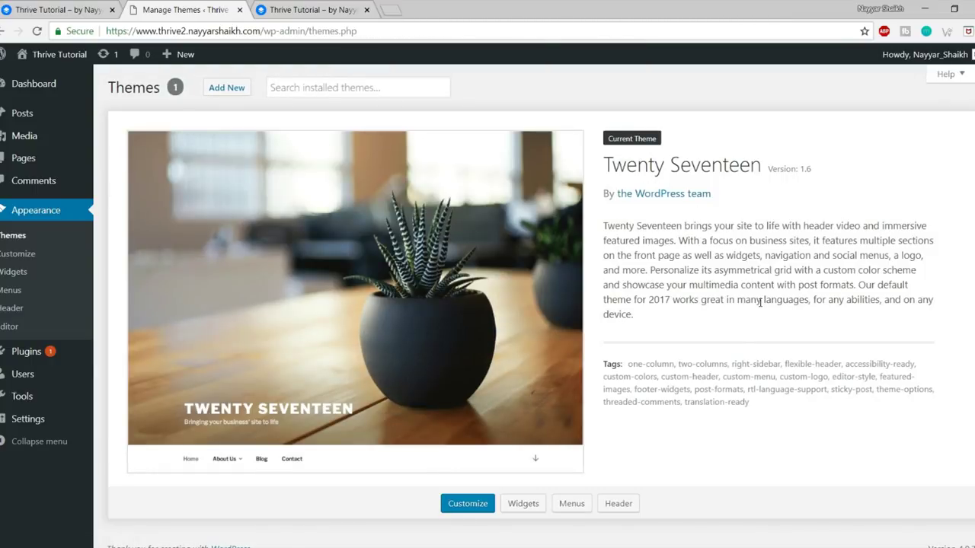
Check the site's front page, then return to the Themes page.
left_click(288, 6)
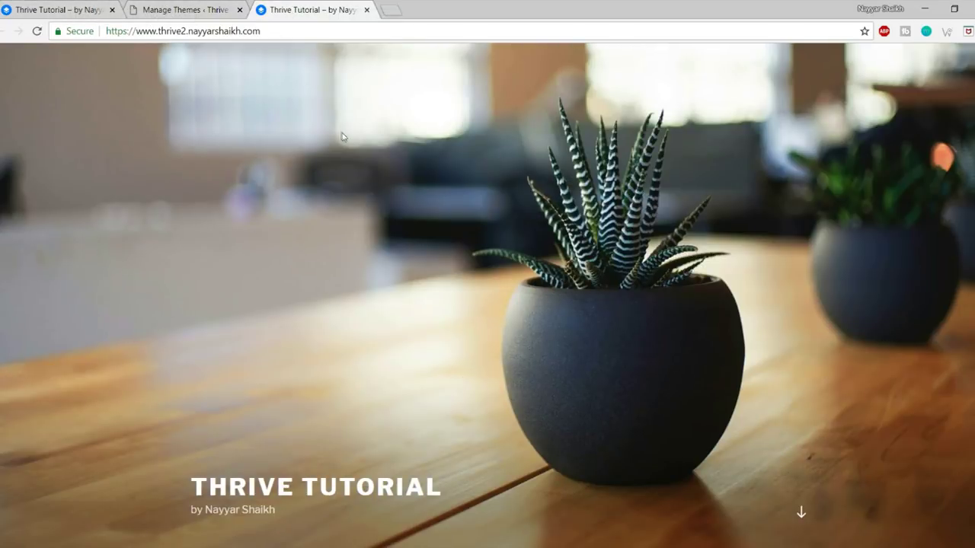
left_click(42, 6)
scroll(571, 335, "down", 4)
scroll(571, 335, "up", 4)
left_click(217, 6)
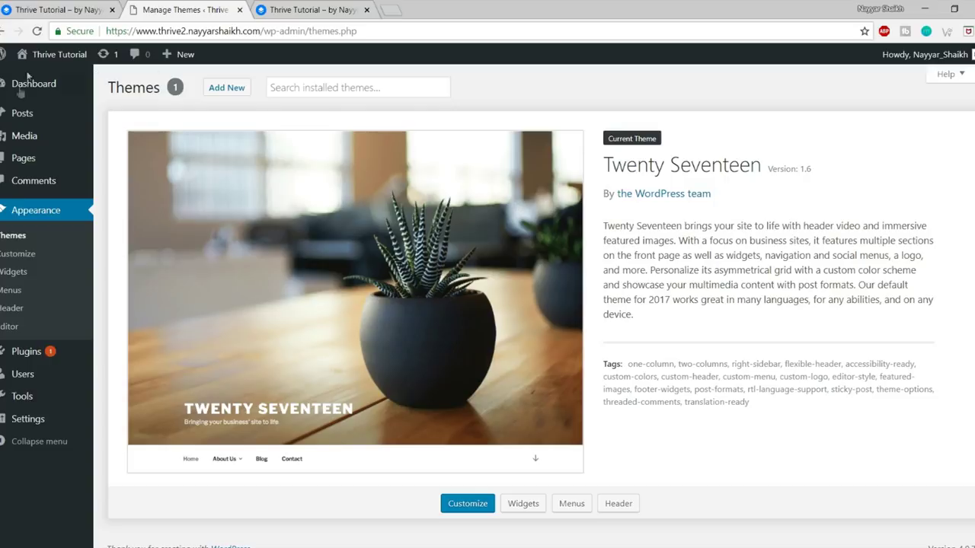
mouse_move(21, 145)
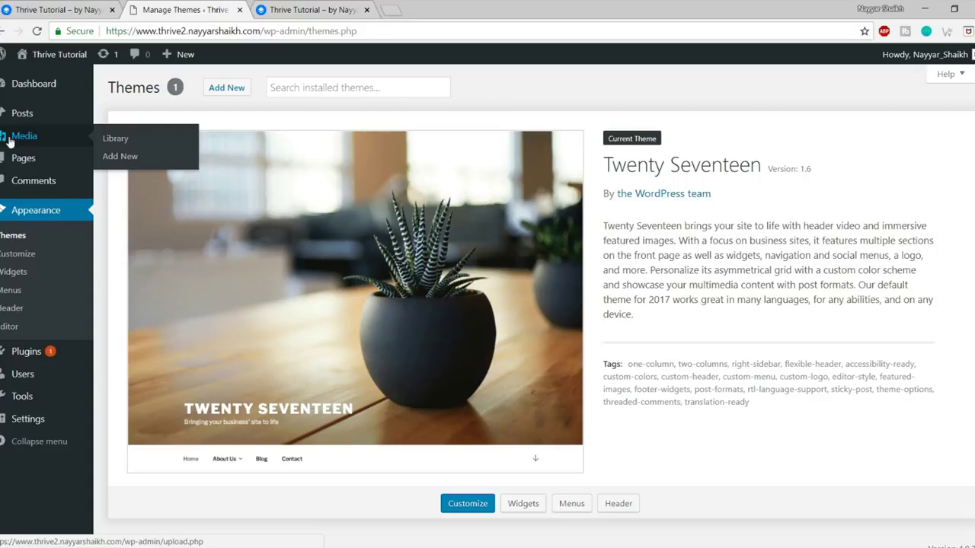
Open Media > Add New and highlight the 'Maximum upload file size: 2 MB' limit.
left_click(134, 157)
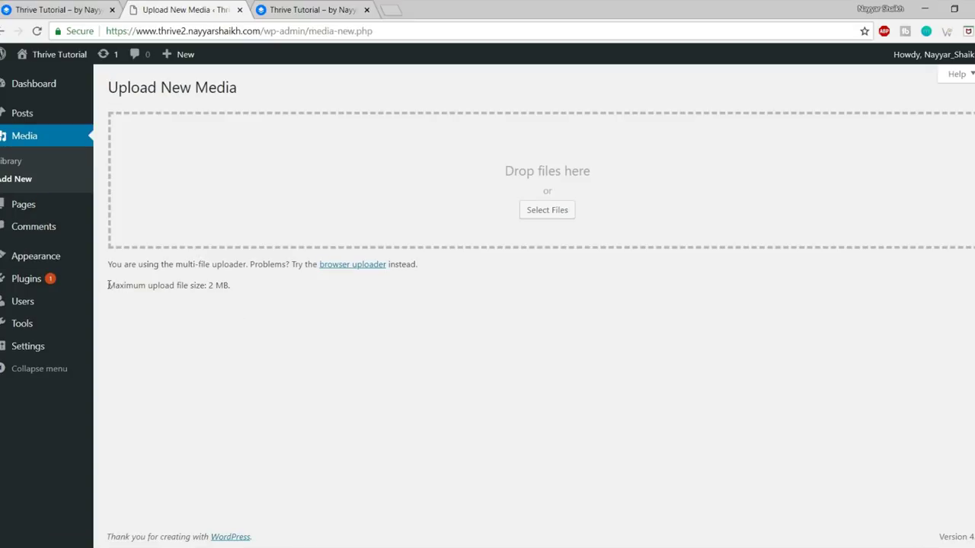
left_click_drag(109, 285, 260, 285)
left_click(241, 294)
left_click_drag(236, 286, 214, 285)
Launch FileZilla from the Start menu and dismiss its update notice.
key("super")
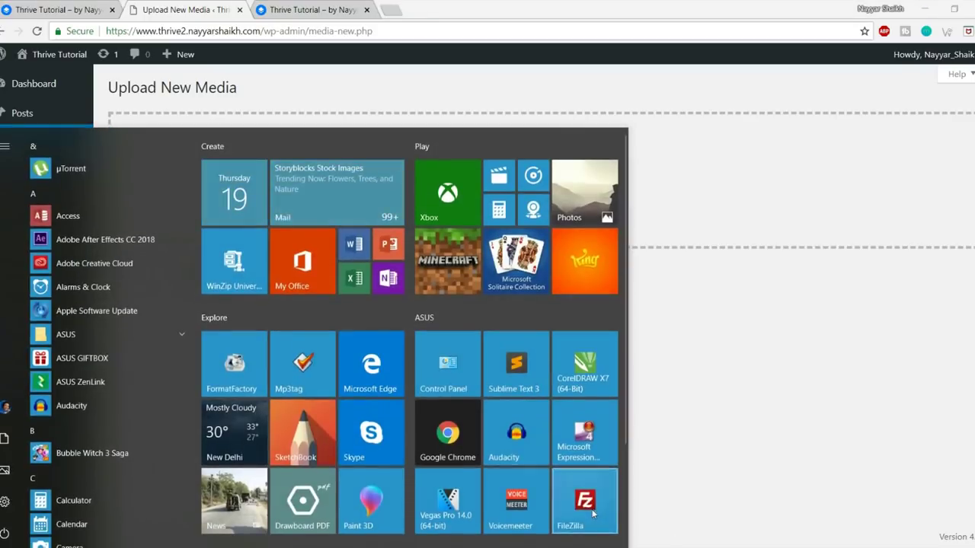
left_click(585, 502)
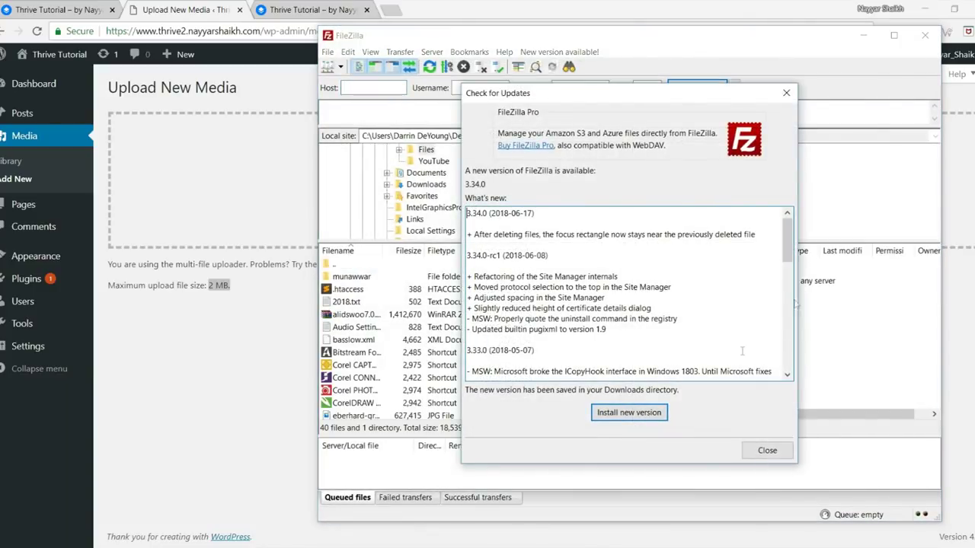
left_click(765, 451)
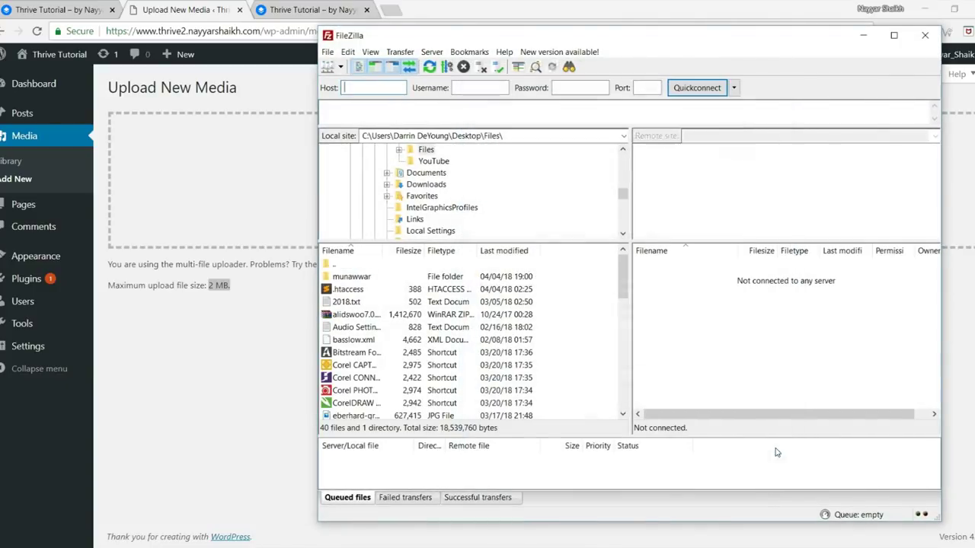
Load the YouTube channel page in a new browser tab.
left_click(398, 5)
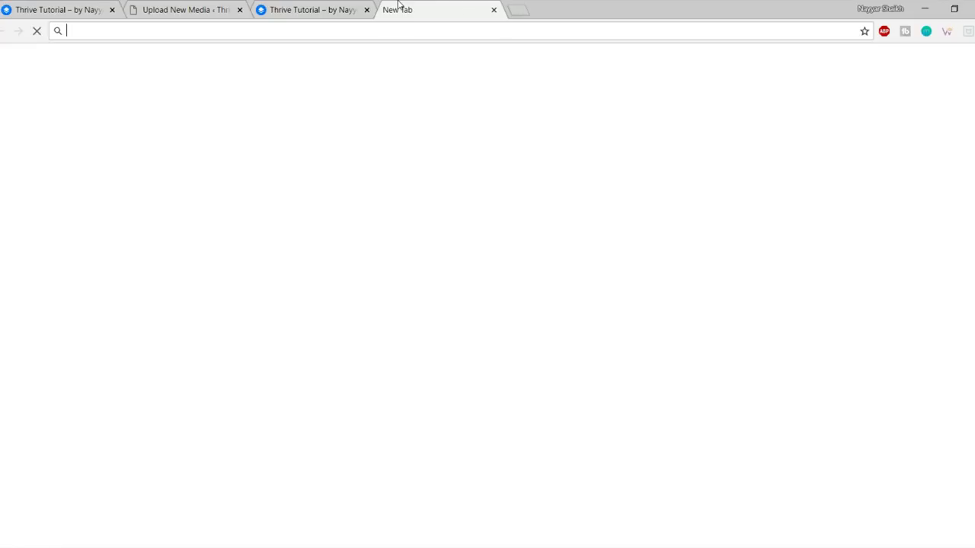
type("https://www.youtube.com/nayyarshaikh")
key("Return")
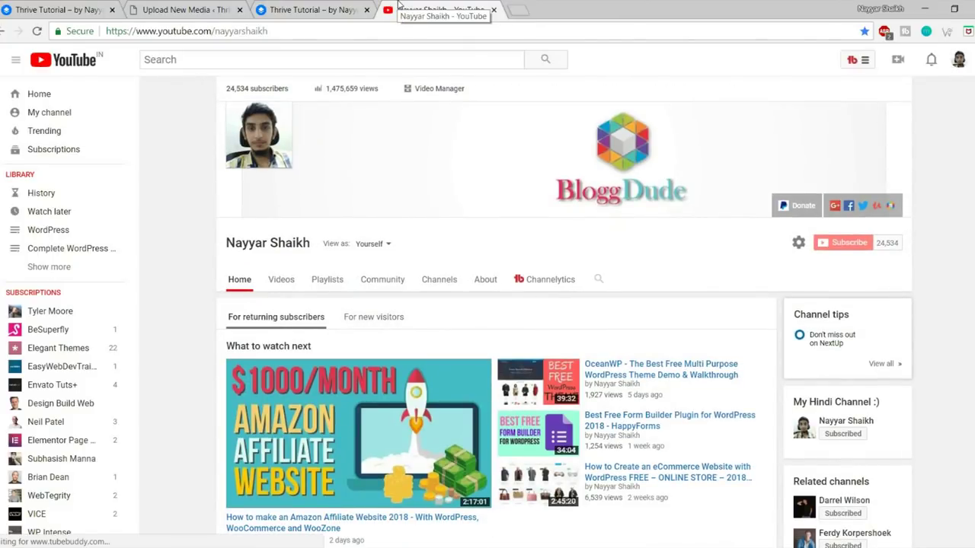
left_click(15, 60)
Search YouTube for the channel's FileZilla tutorial, then close the YouTube tab.
left_click(220, 61)
type("nayyar")
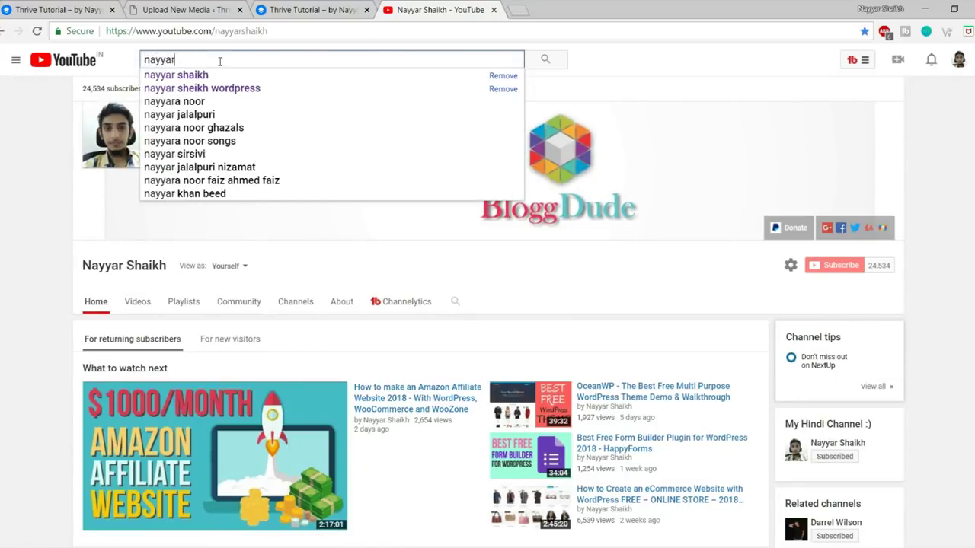
type(" shaikh filezilla")
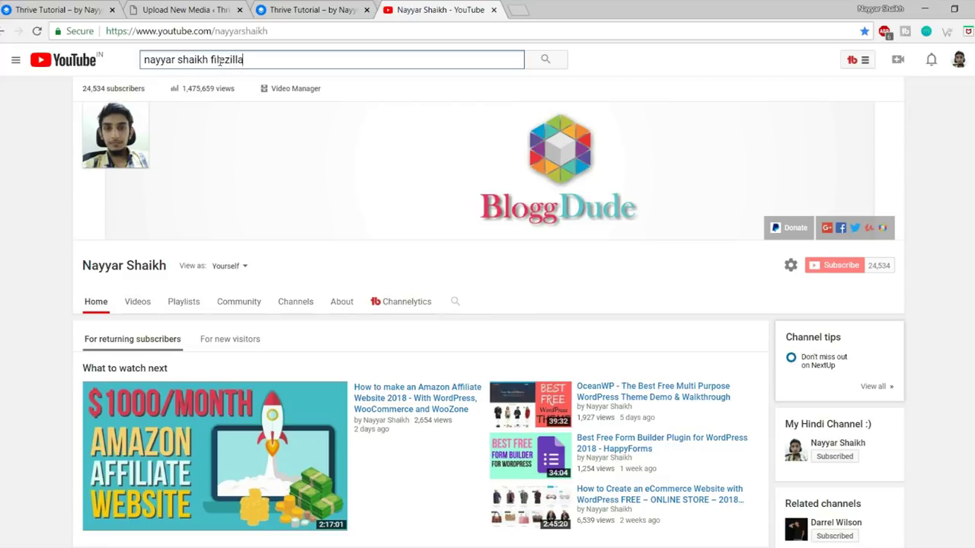
key("Return")
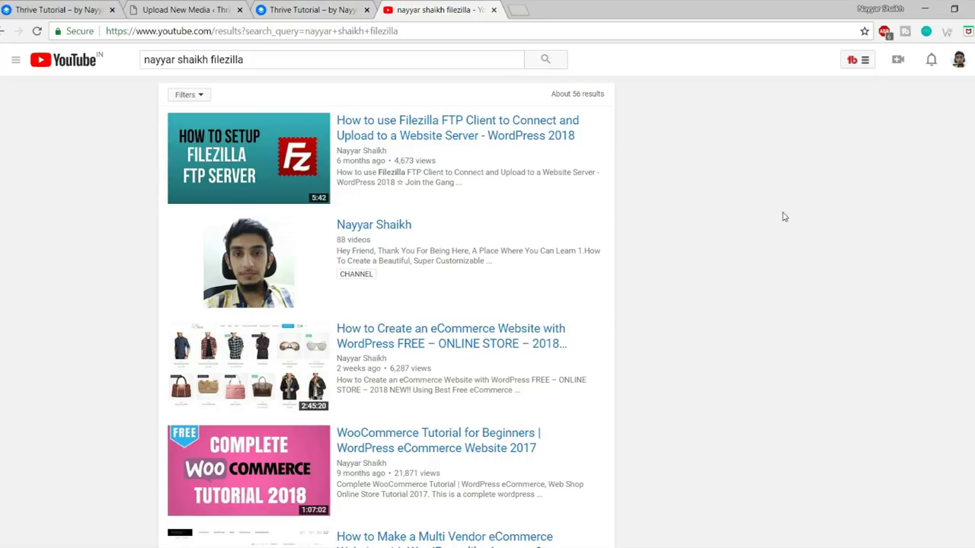
left_click(494, 10)
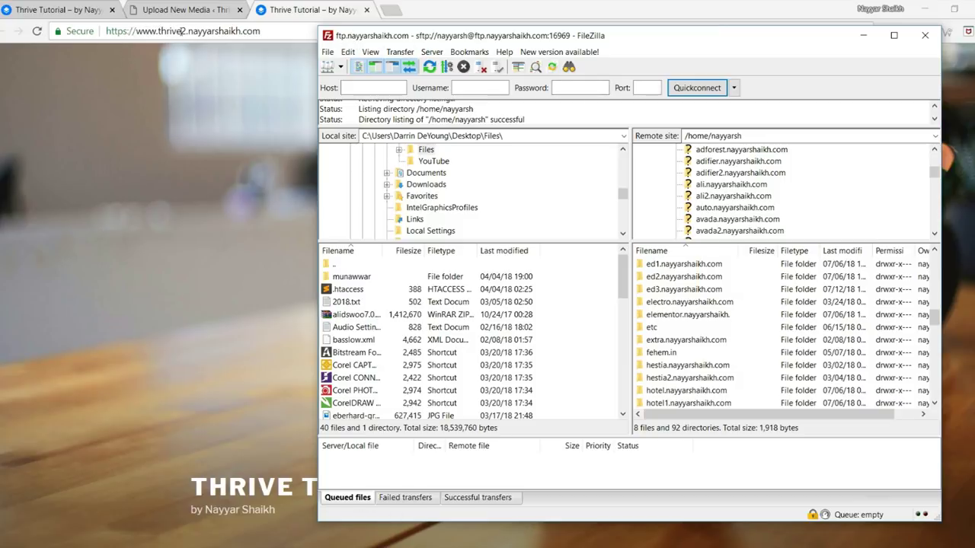
Open the thrive2 subdomain folder on the server and select its .htaccess file.
scroll(712, 351, "down", 3)
scroll(716, 363, "down", 8)
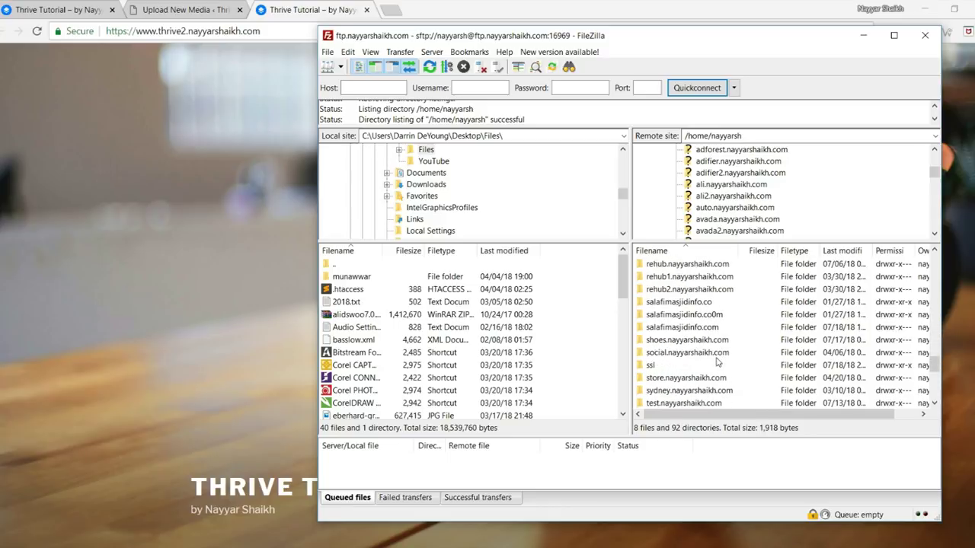
scroll(716, 364, "down", 4)
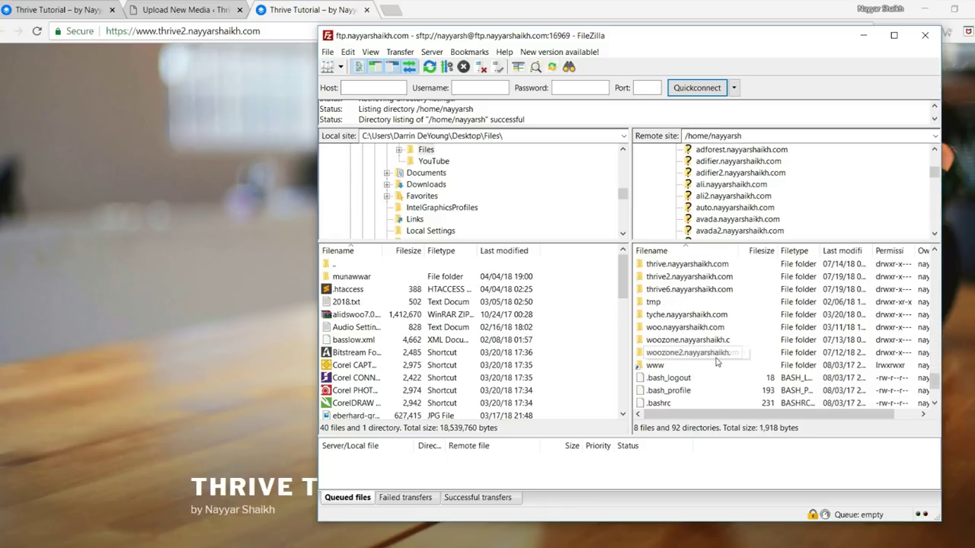
left_click(684, 282)
double_click(695, 280)
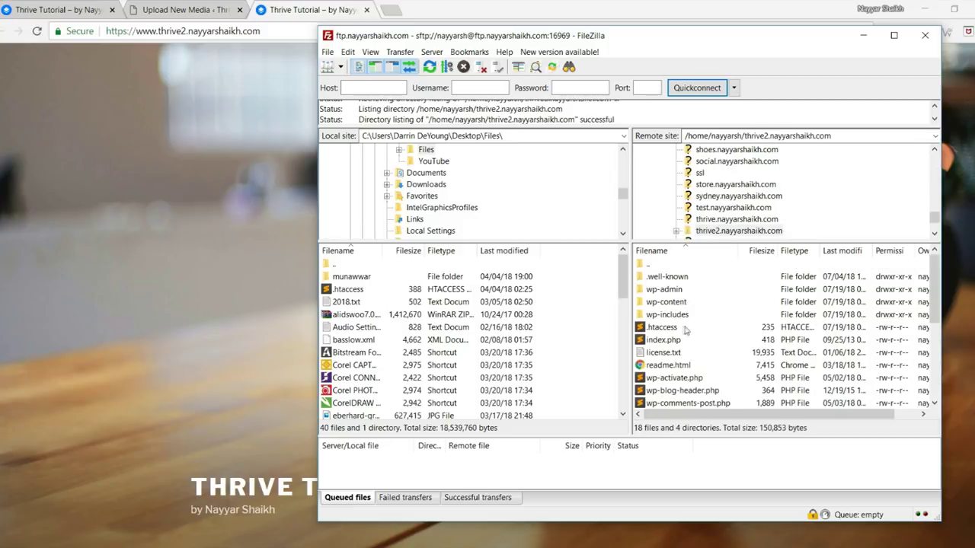
left_click(685, 328)
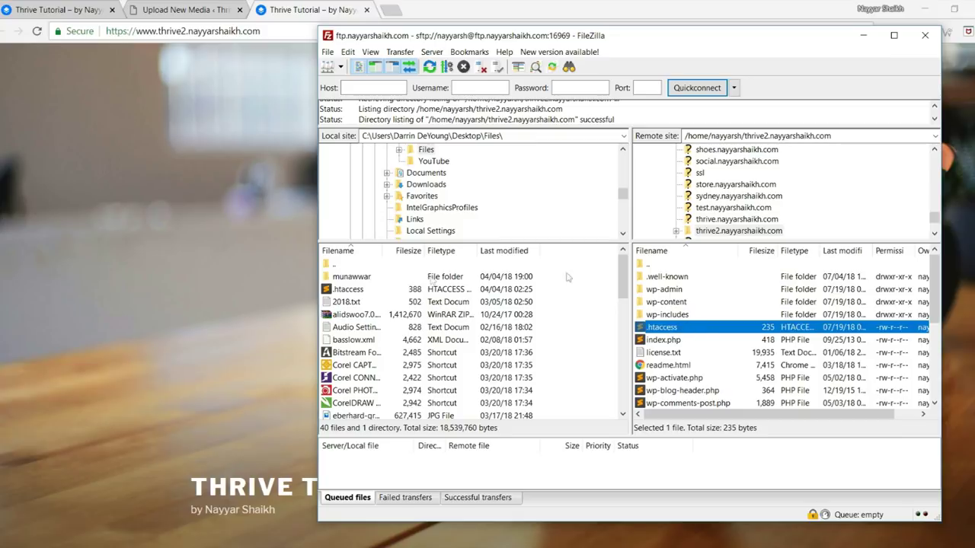
Download the 235-byte .htaccess from the server to the local Desktop folder.
scroll(470, 205, "up", 1)
scroll(470, 205, "up", 5)
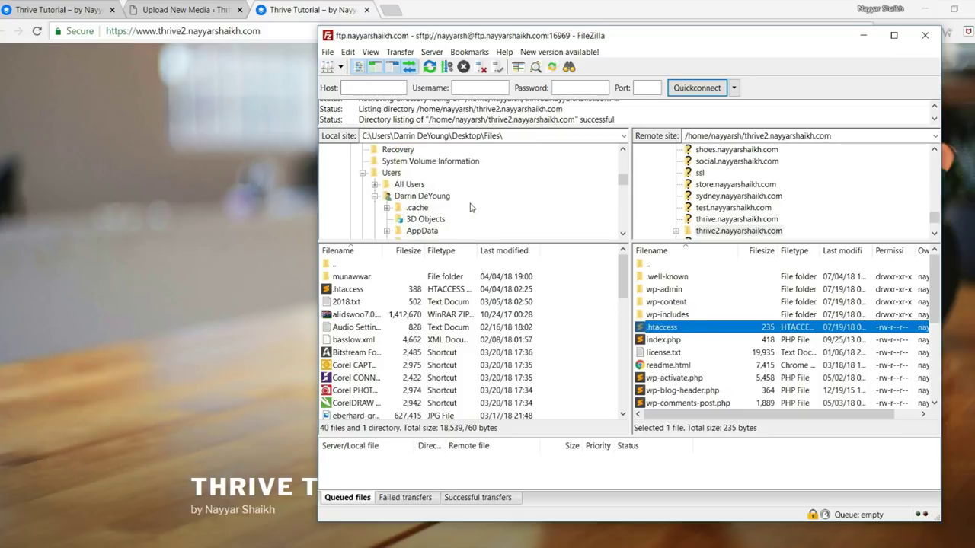
left_click(356, 150)
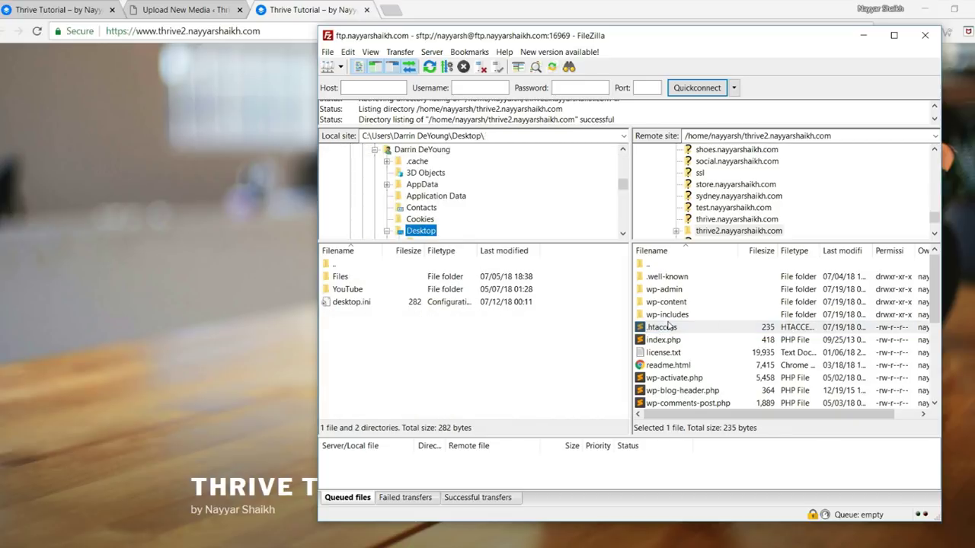
left_click_drag(668, 329, 418, 358)
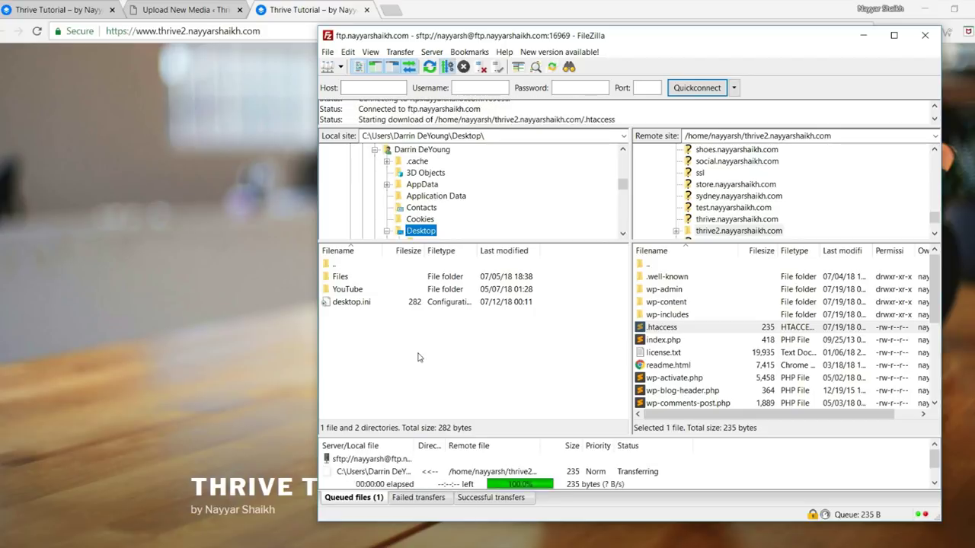
left_click(362, 303)
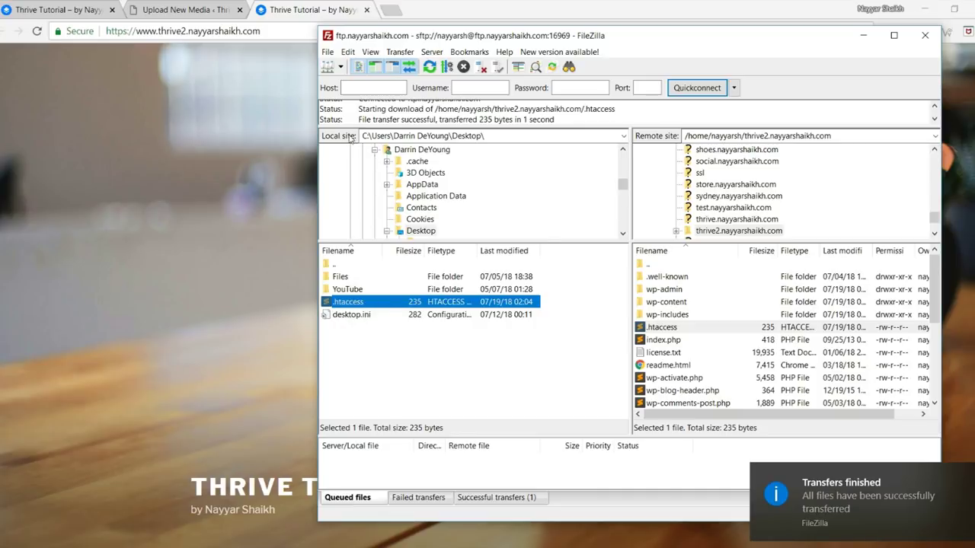
left_click(396, 9)
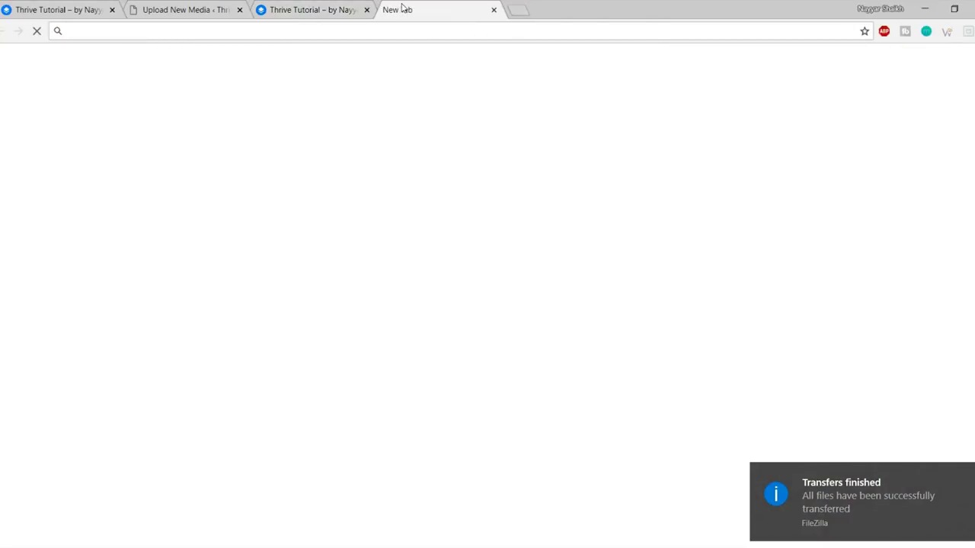
Go to bloggdude.com and open the 'Solved: upload_max_filesize' article from page 2.
type("b")
key("Return")
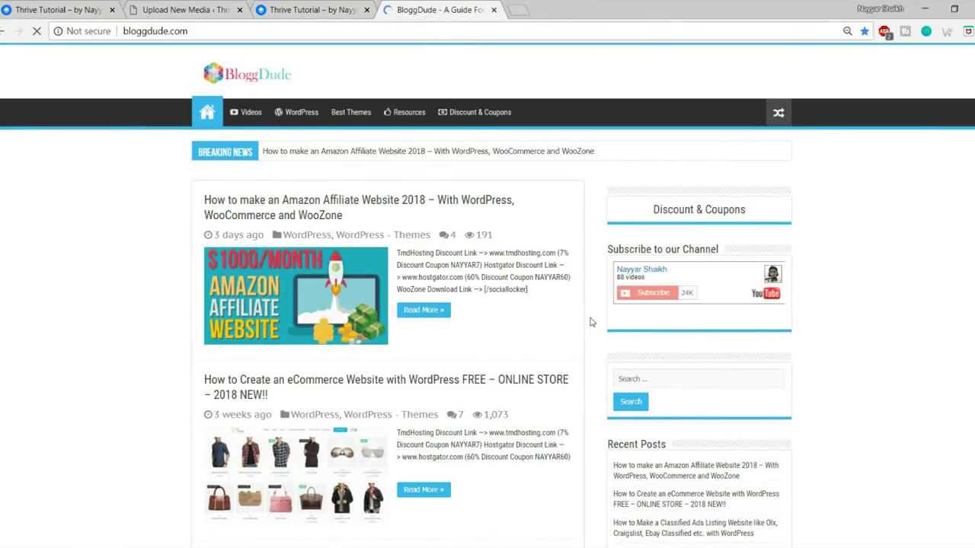
scroll(591, 321, "down", 8)
scroll(590, 325, "down", 6)
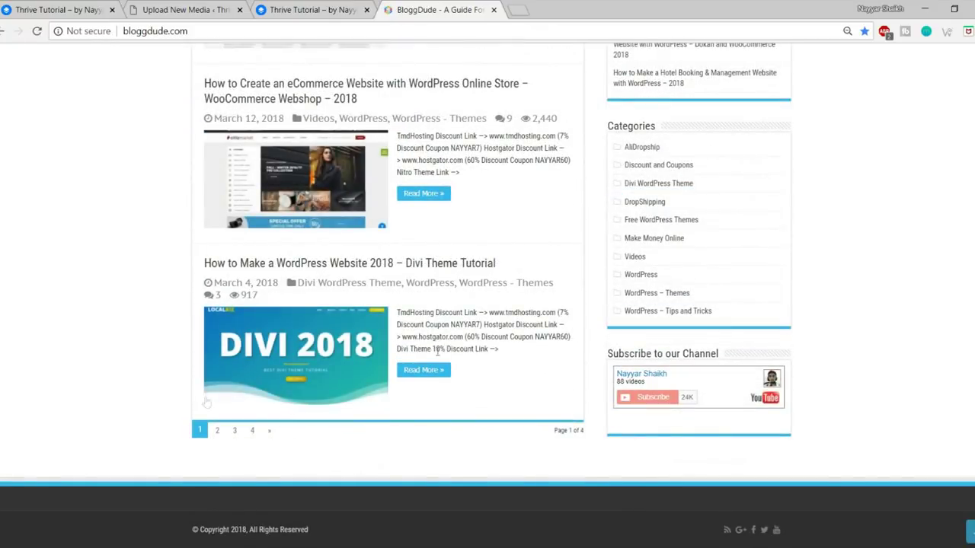
left_click(220, 432)
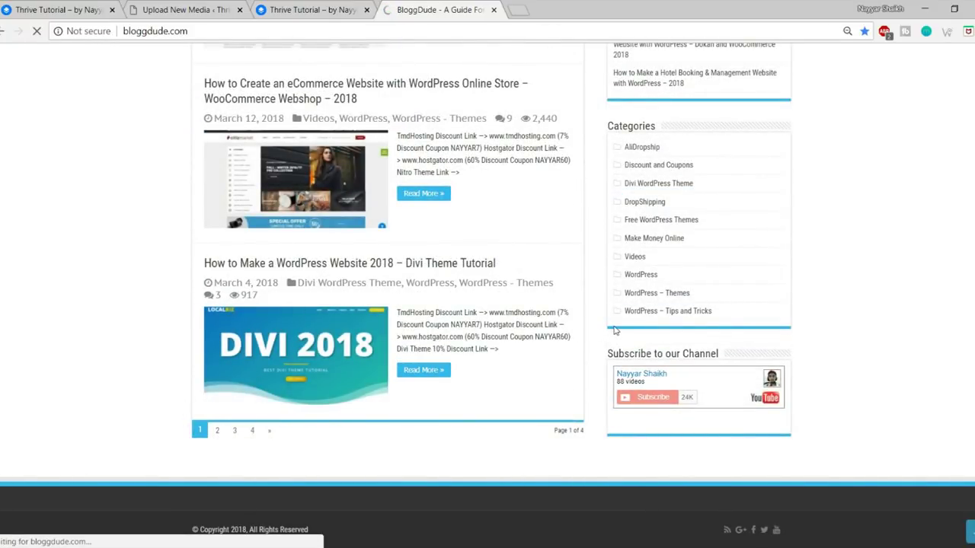
scroll(572, 327, "down", 5)
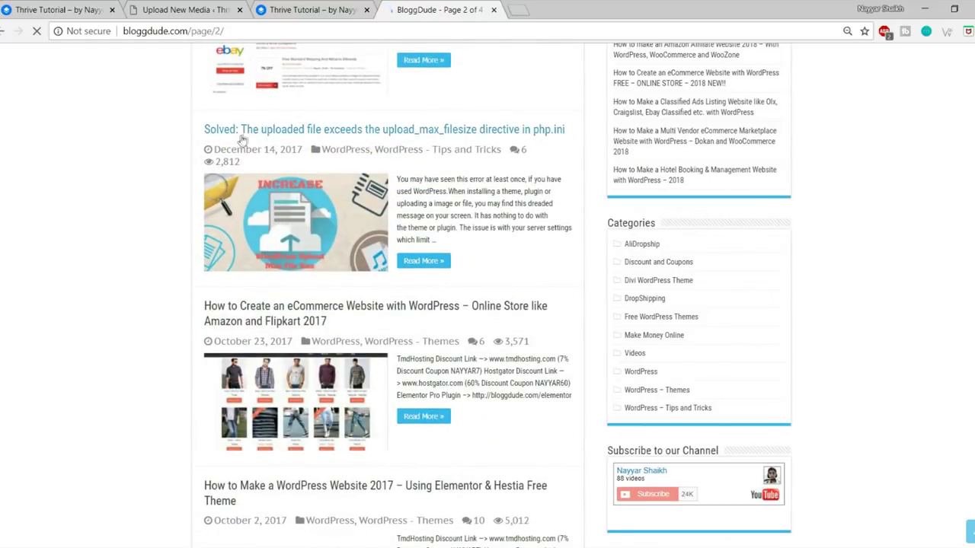
left_click(381, 212)
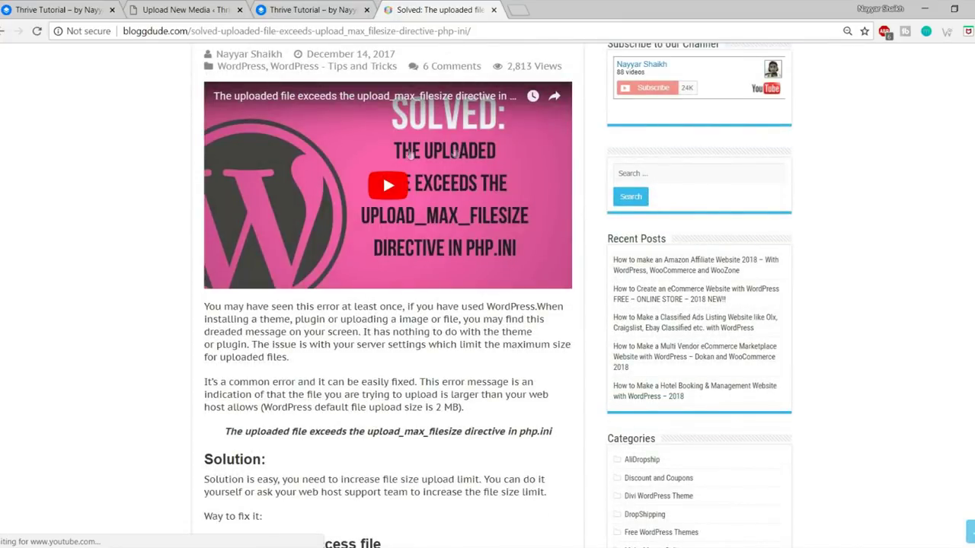
Copy the five php_value code lines and reveal the desktop with the .htaccess file.
scroll(427, 248, "down", 4)
scroll(427, 248, "down", 8)
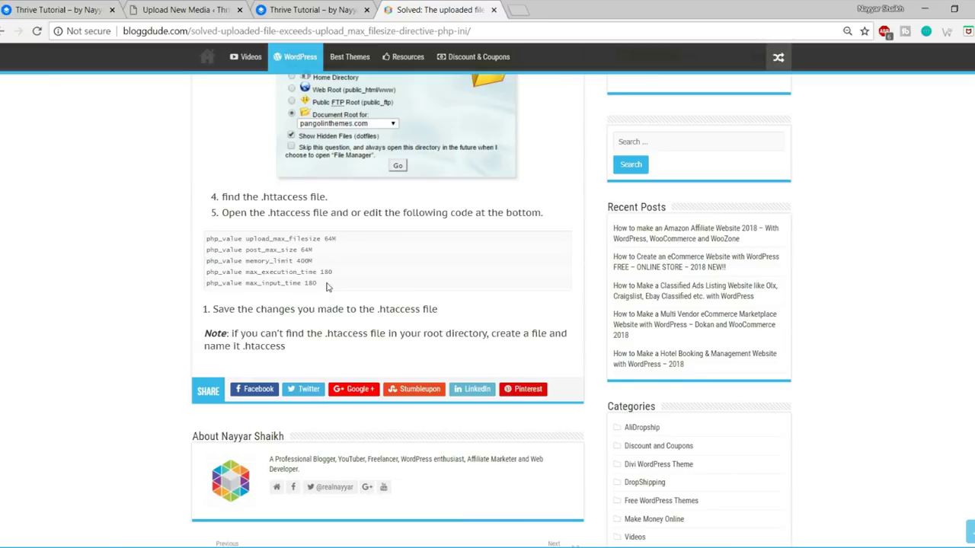
left_click_drag(325, 286, 200, 245)
key("ctrl+c")
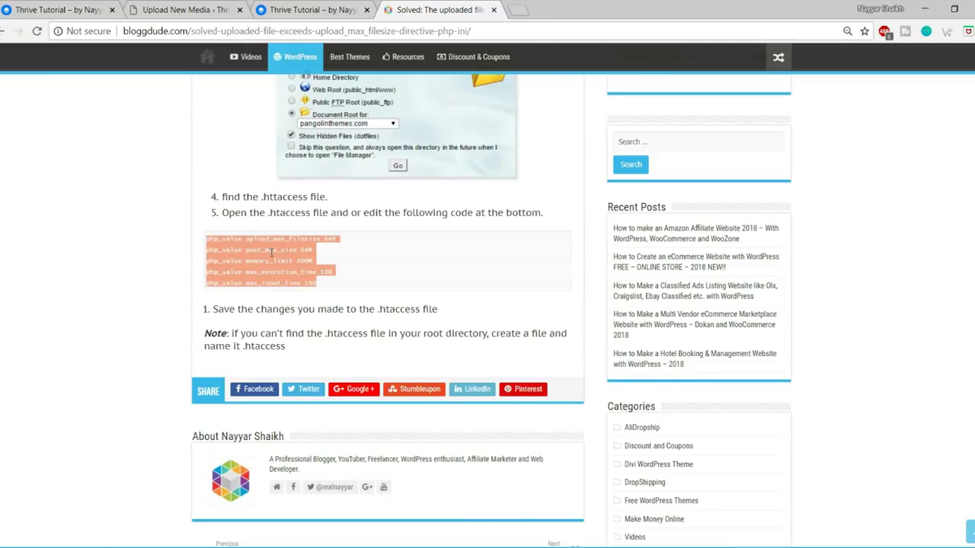
key("super+d")
left_click_drag(24, 286, 407, 171)
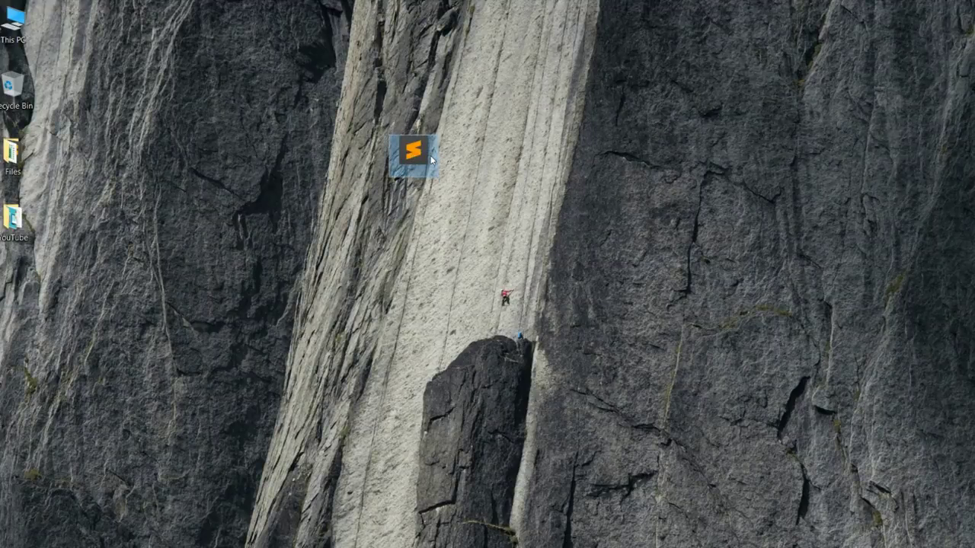
Open .htaccess in Sublime Text and paste the five php_value lines onto line 11.
double_click(431, 160)
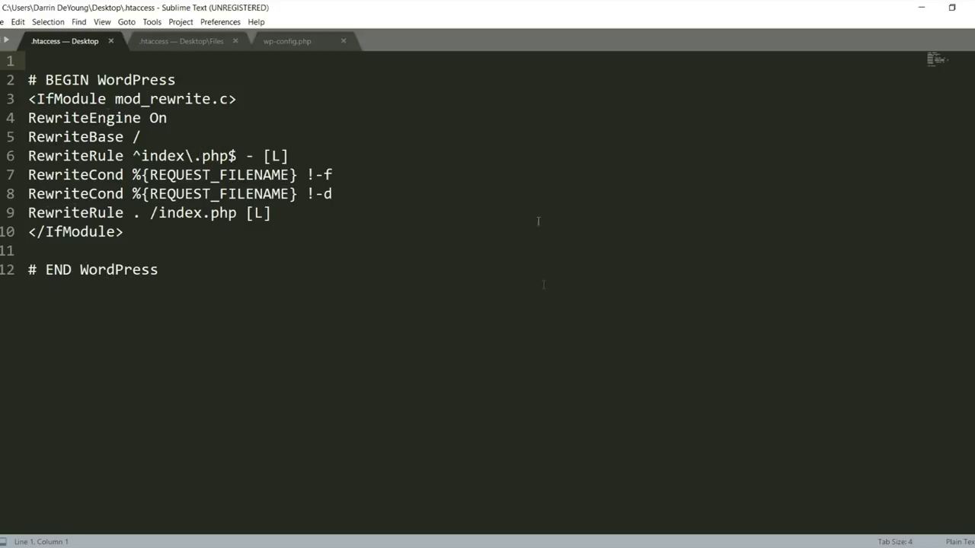
left_click(70, 244)
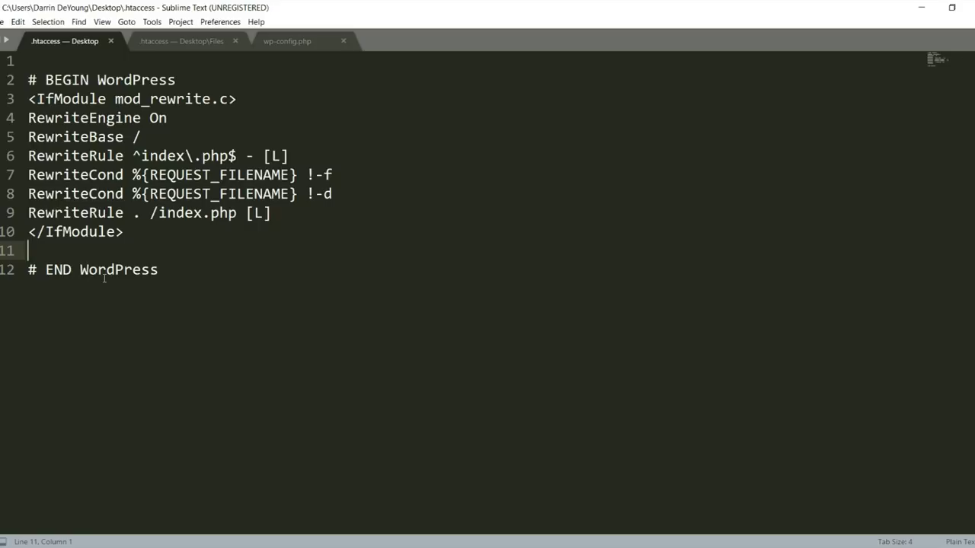
key("ctrl+v")
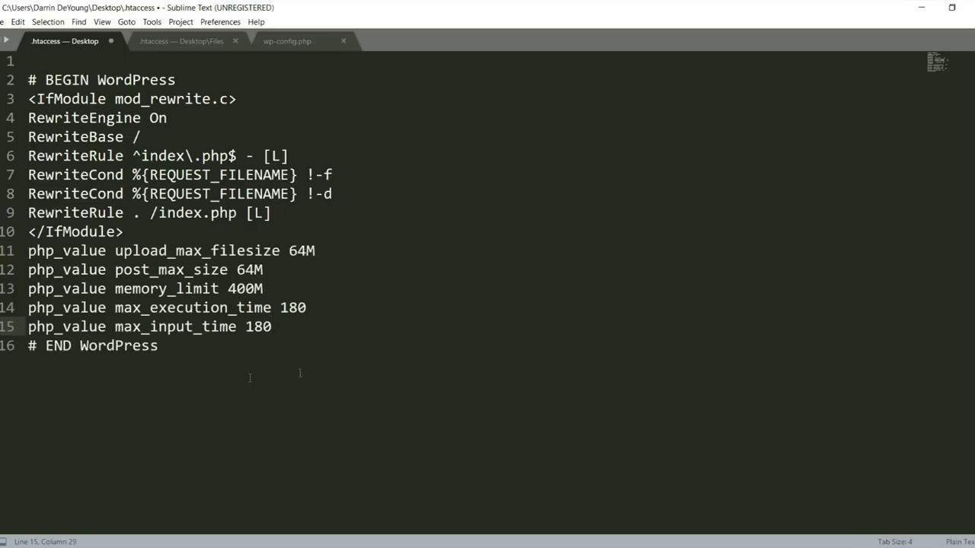
left_click_drag(28, 252, 287, 326)
left_click(292, 329)
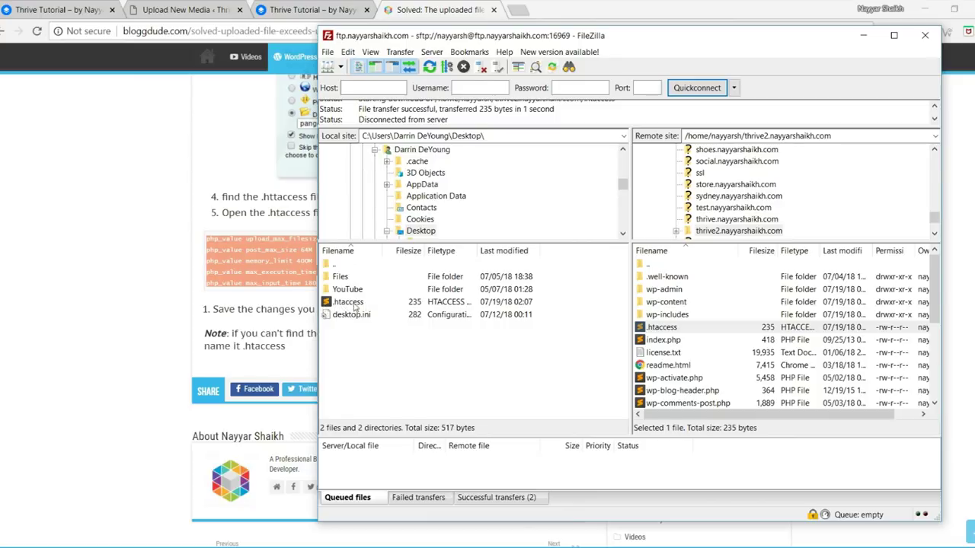
Refresh the local pane and upload the edited .htaccess to thrive2, overwriting the server copy.
right_click(401, 379)
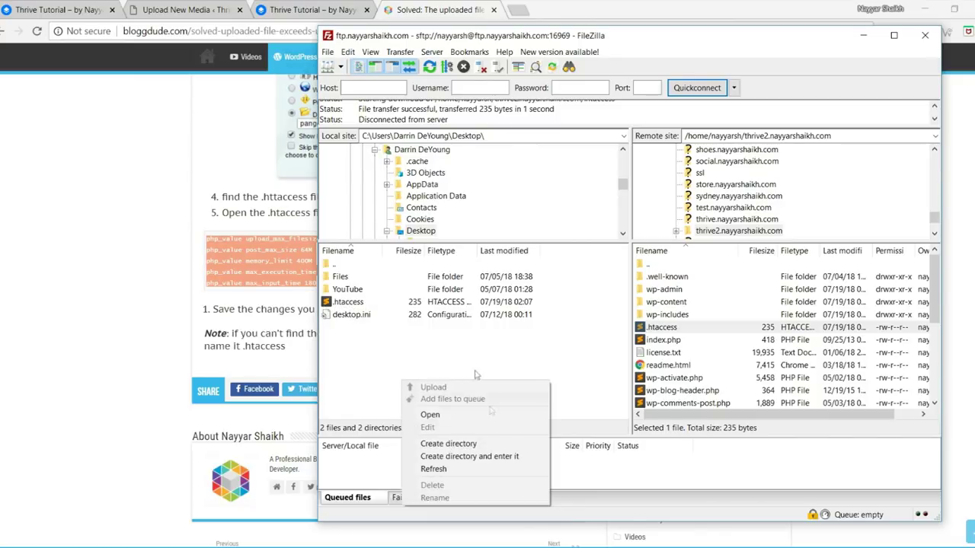
left_click(434, 468)
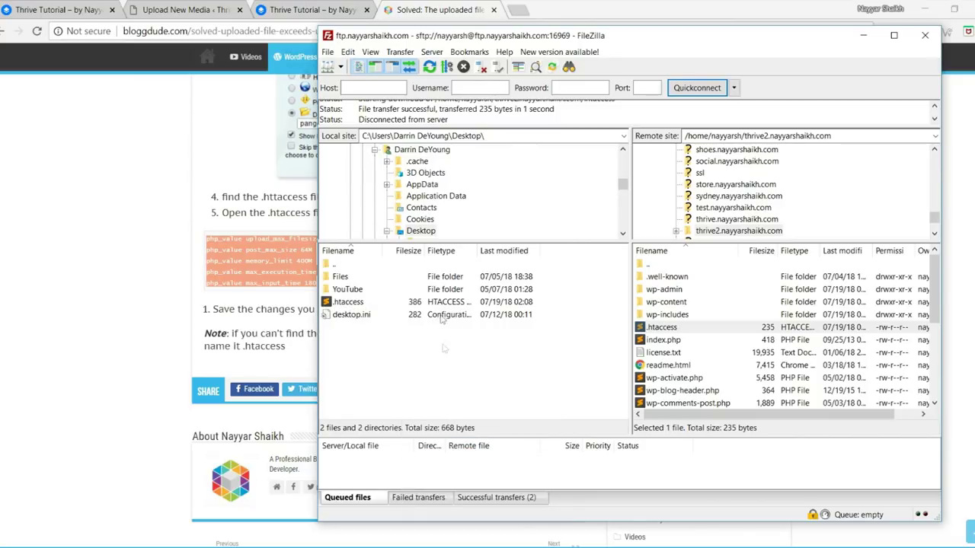
left_click(340, 305)
left_click_drag(368, 301, 693, 352)
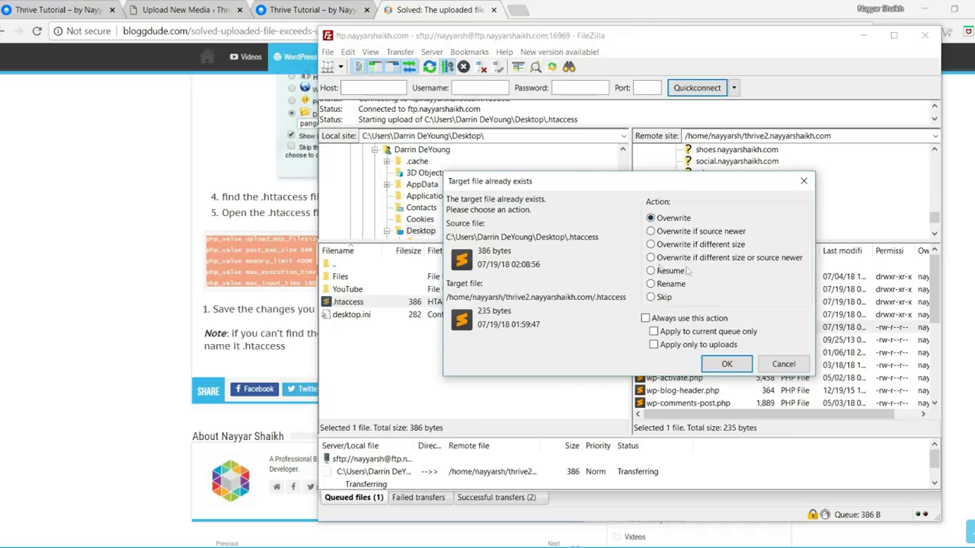
left_click(727, 364)
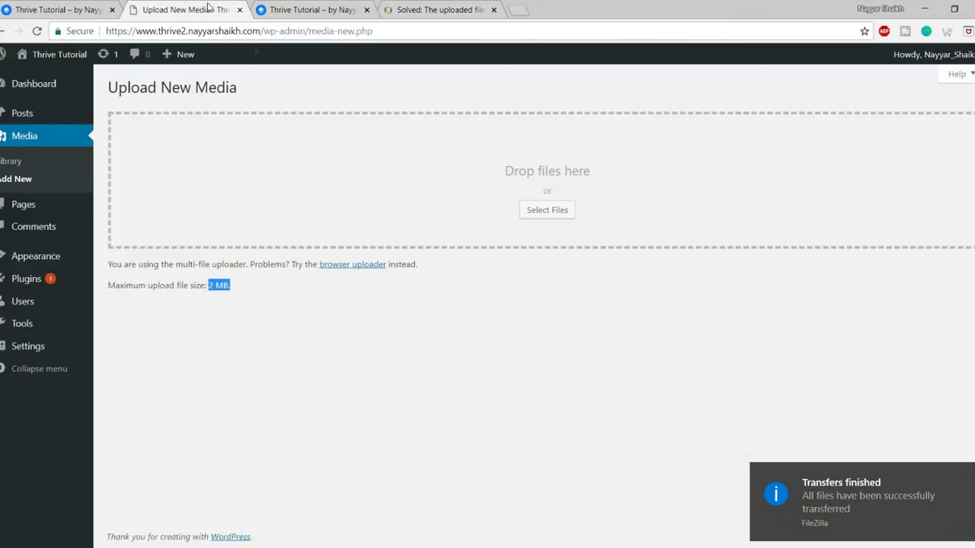
Reload Upload New Media to verify the 64 MB limit, then switch to the Thrive Tutorial tab.
left_click(247, 304)
left_click_drag(252, 291, 266, 289)
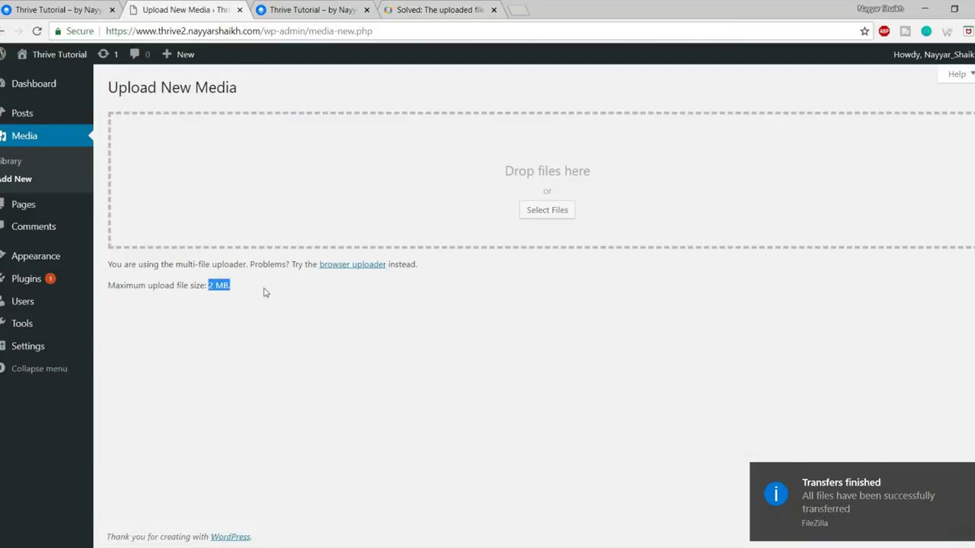
left_click(35, 32)
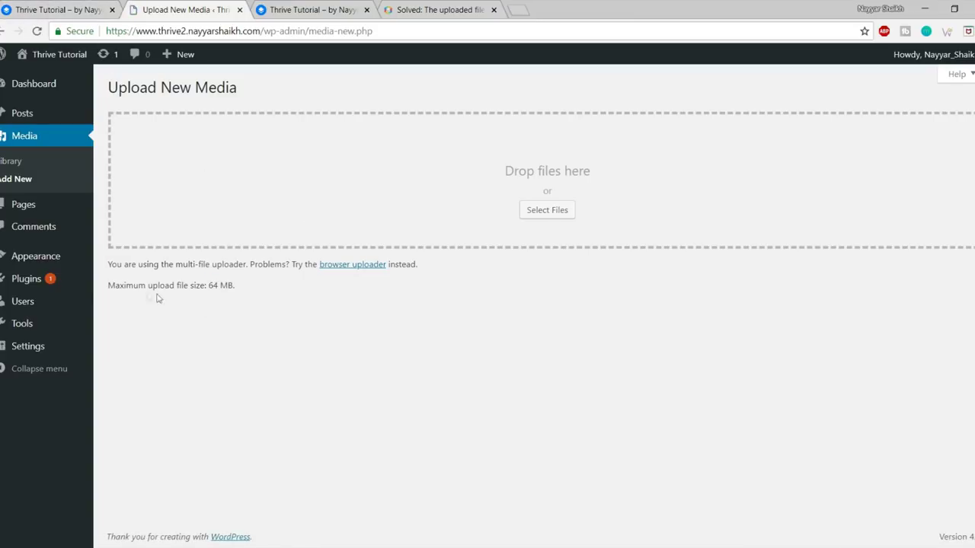
left_click_drag(109, 287, 302, 300)
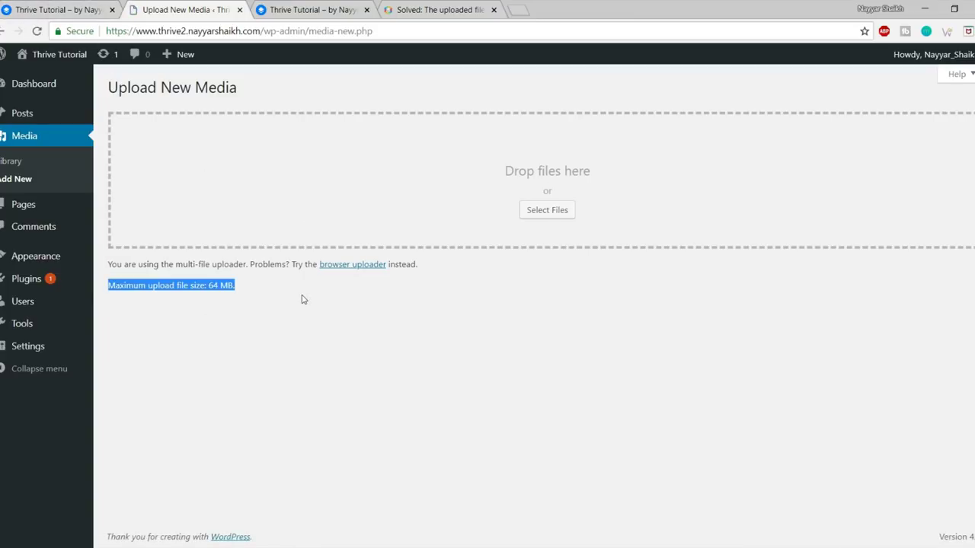
left_click(302, 299)
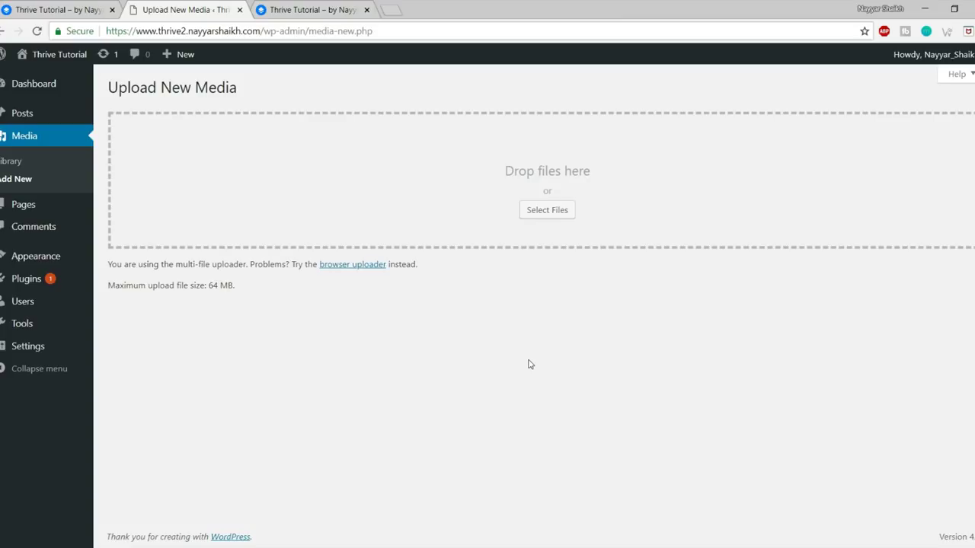
left_click(88, 10)
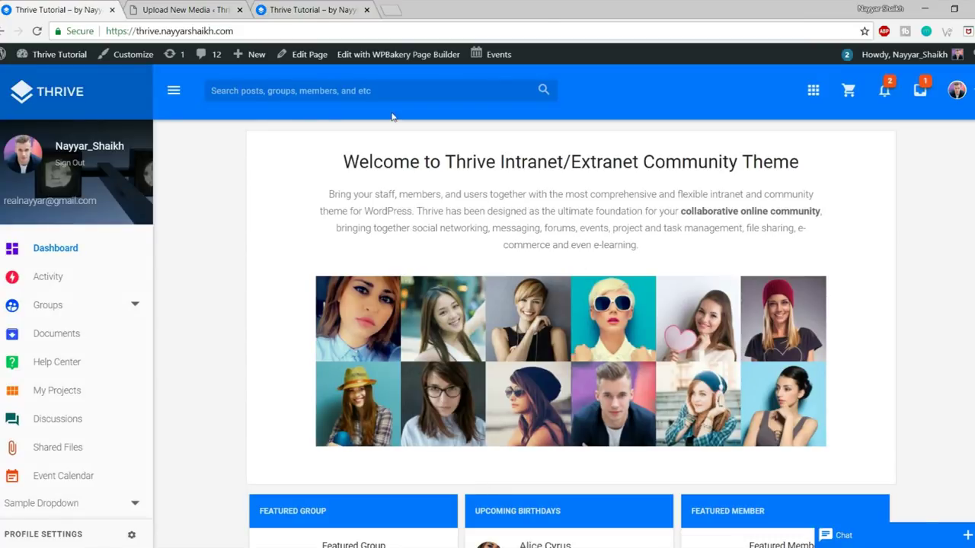
Visit bloggdude.com/thrive in a new tab and highlight the Thrive theme's 3,543 sales figure.
left_click(320, 7)
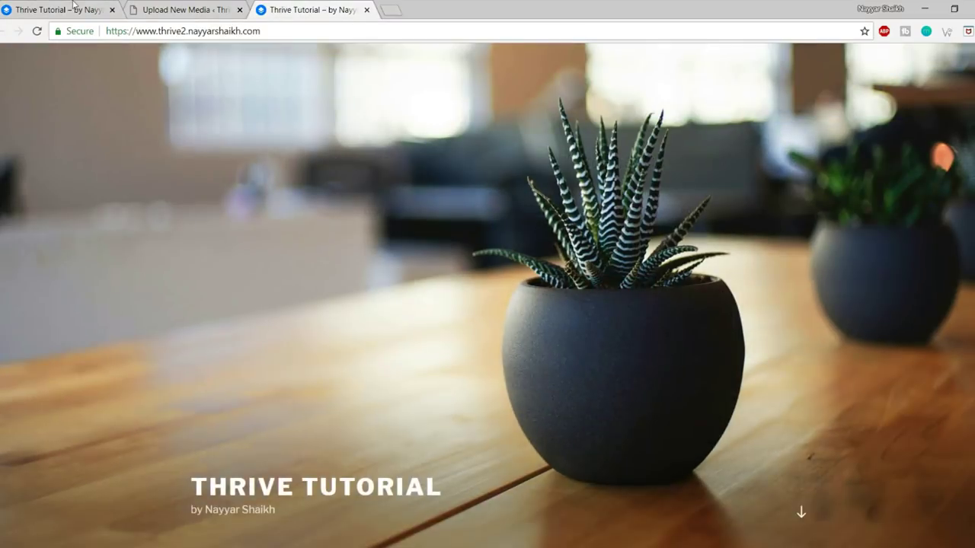
left_click(68, 9)
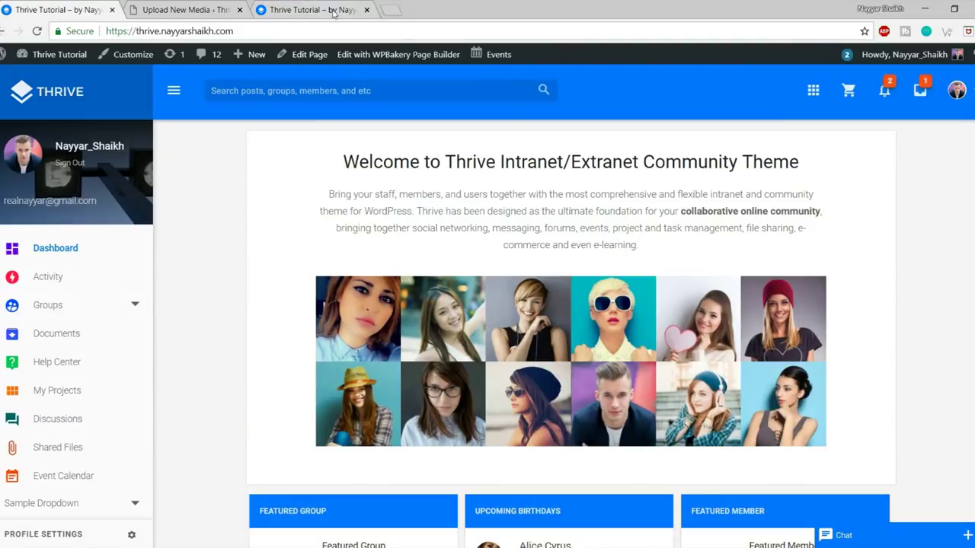
left_click(394, 10)
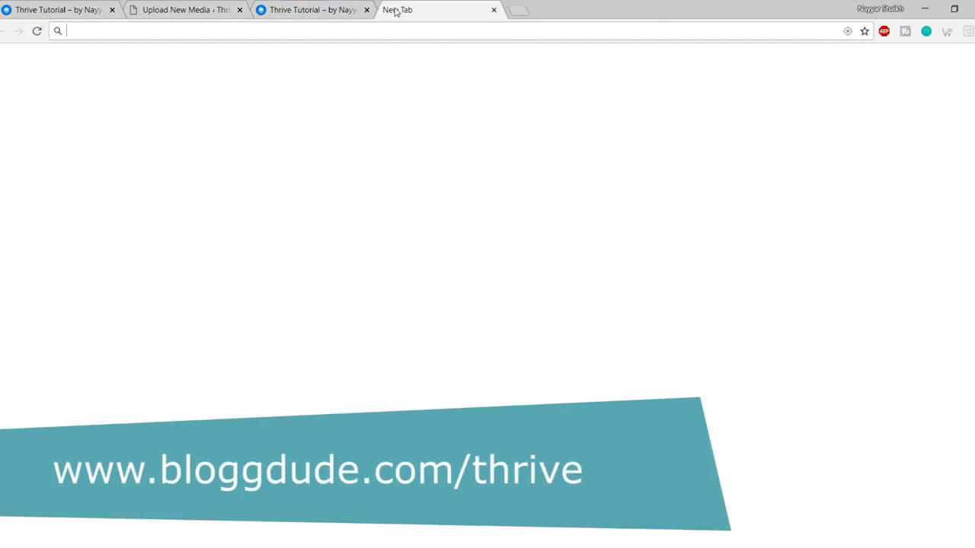
type("bloggdude.com/thrive")
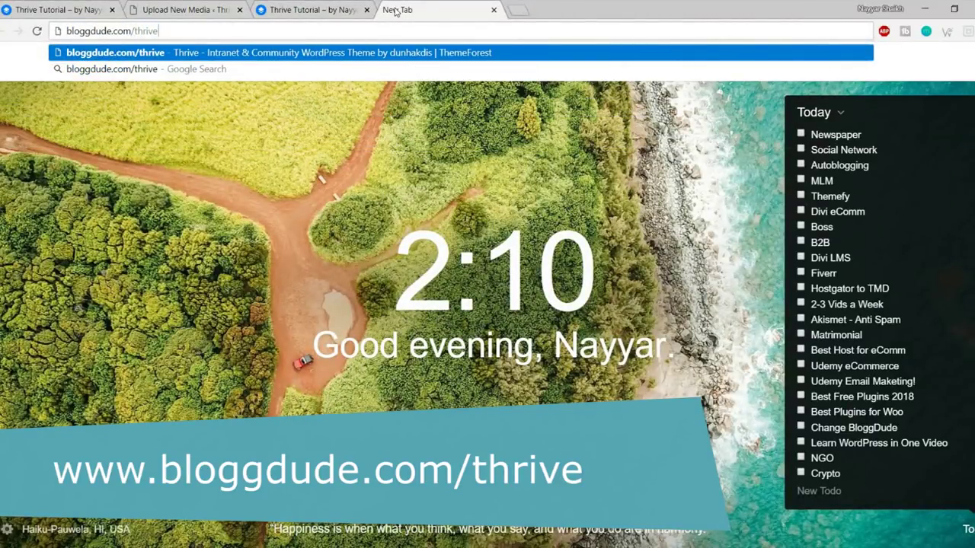
key("Return")
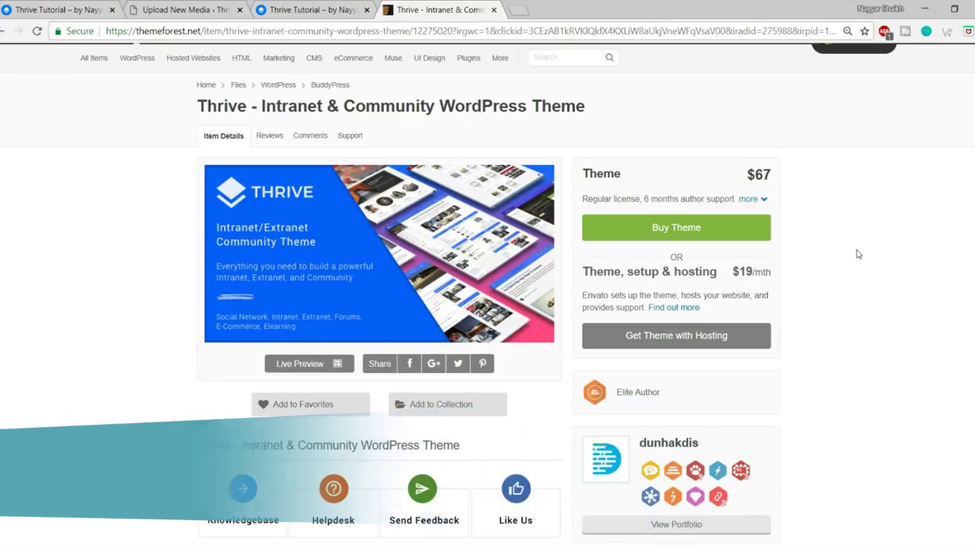
scroll(720, 307, "down", 5)
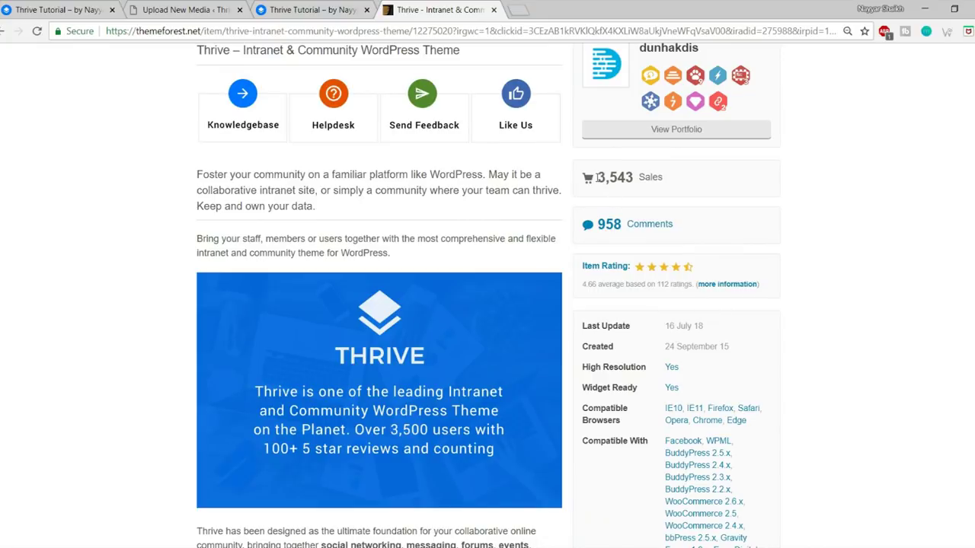
left_click_drag(597, 176, 633, 177)
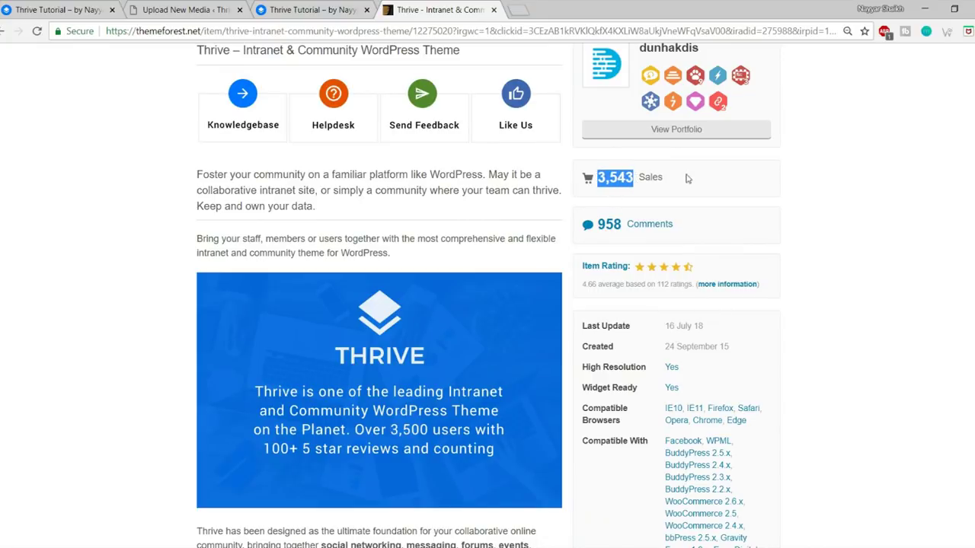
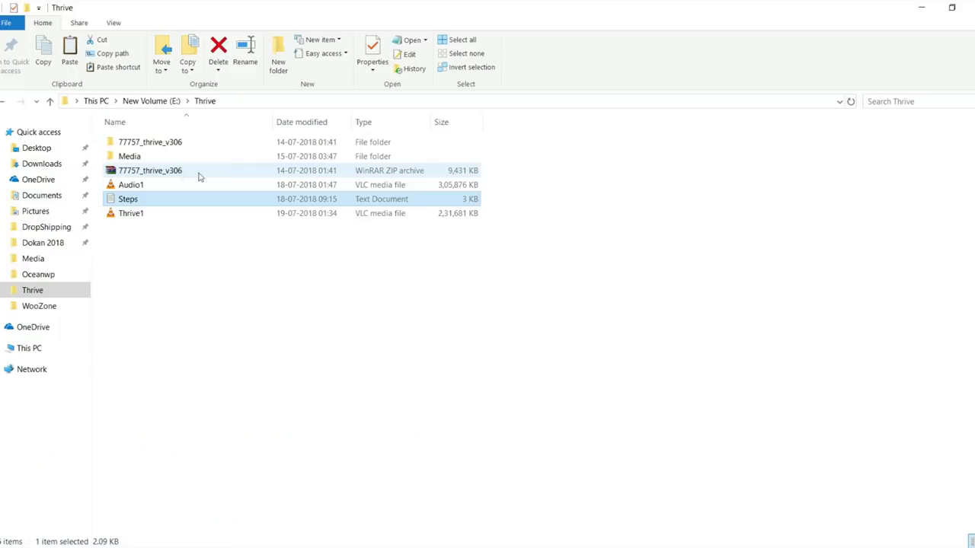
Open the extracted 77757_thrive_v306 folder down to Thrive Nouveau (Recommended) > thrive-nouveau.
left_click(171, 175)
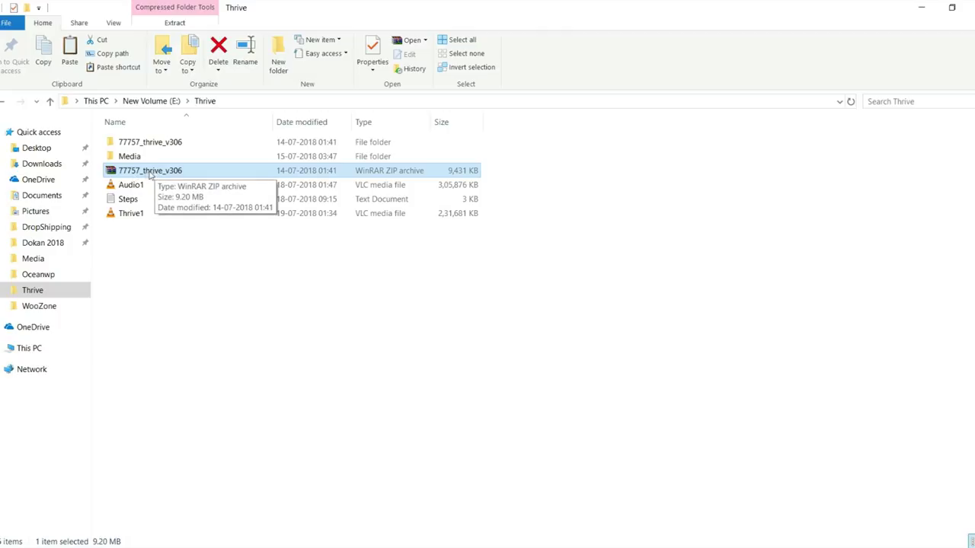
right_click(144, 174)
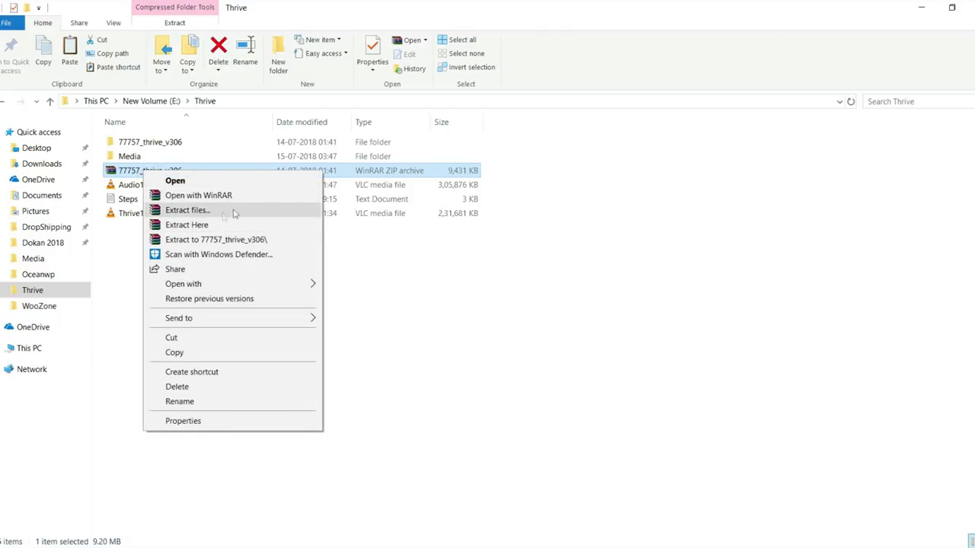
left_click(467, 274)
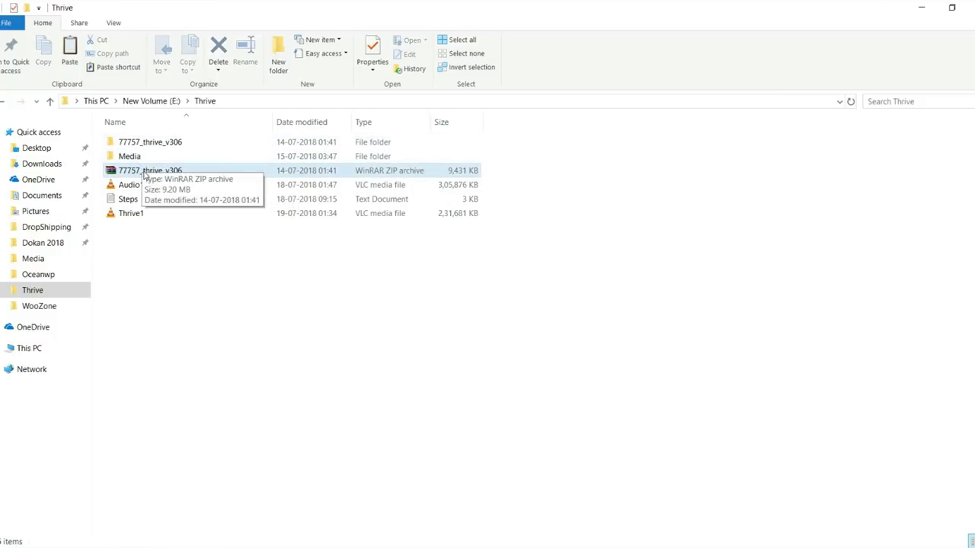
left_click(164, 142)
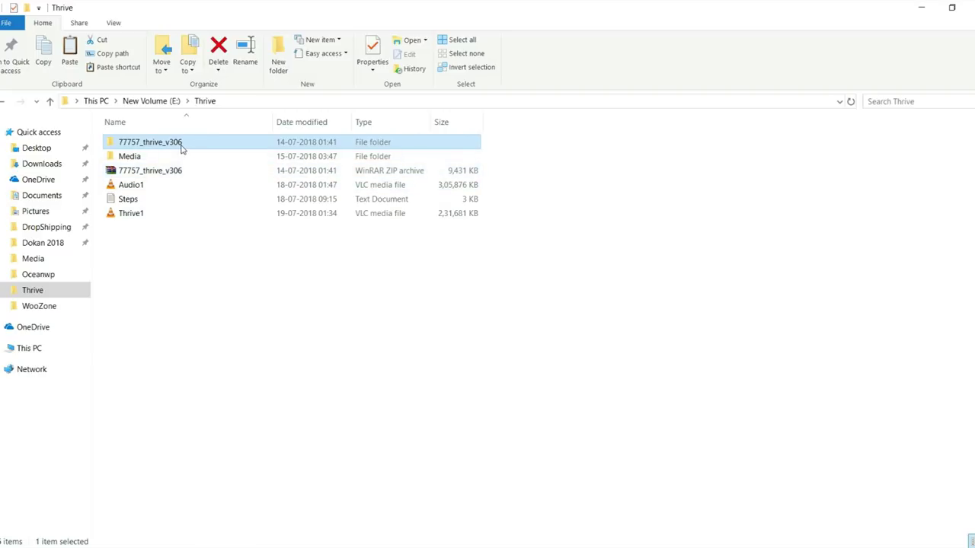
double_click(160, 144)
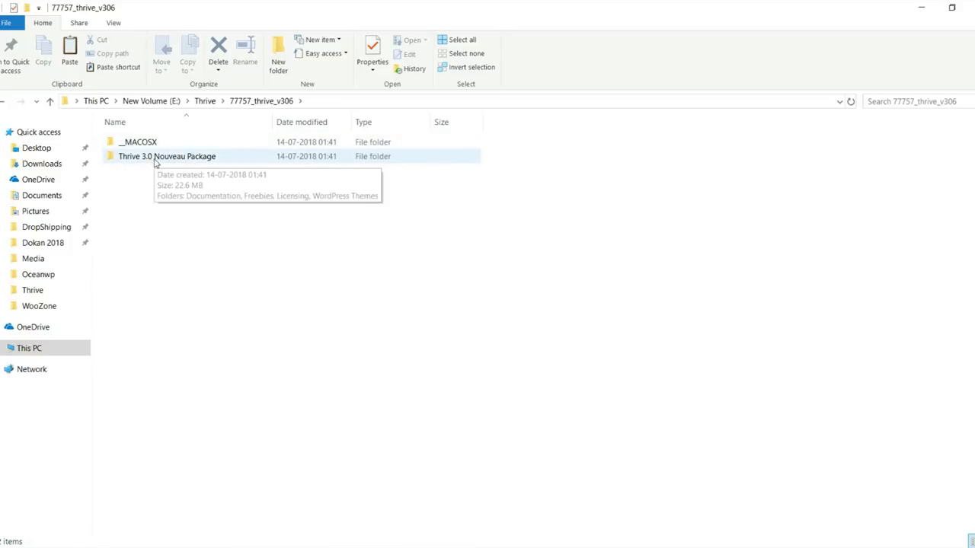
double_click(151, 160)
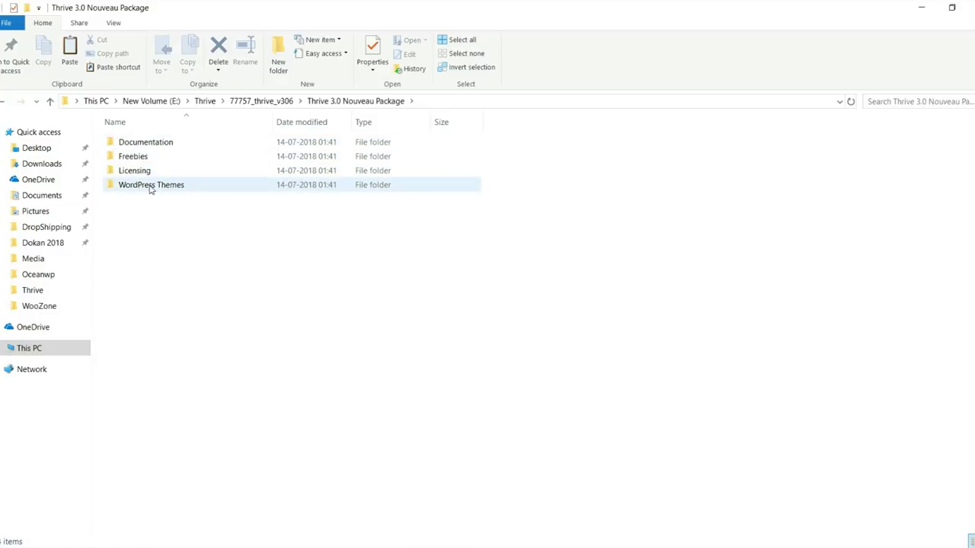
double_click(154, 188)
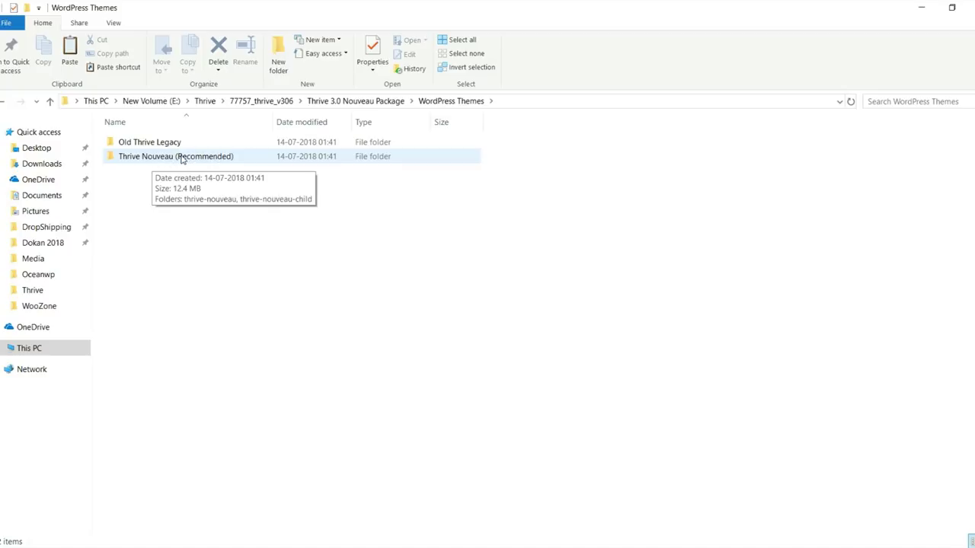
double_click(181, 158)
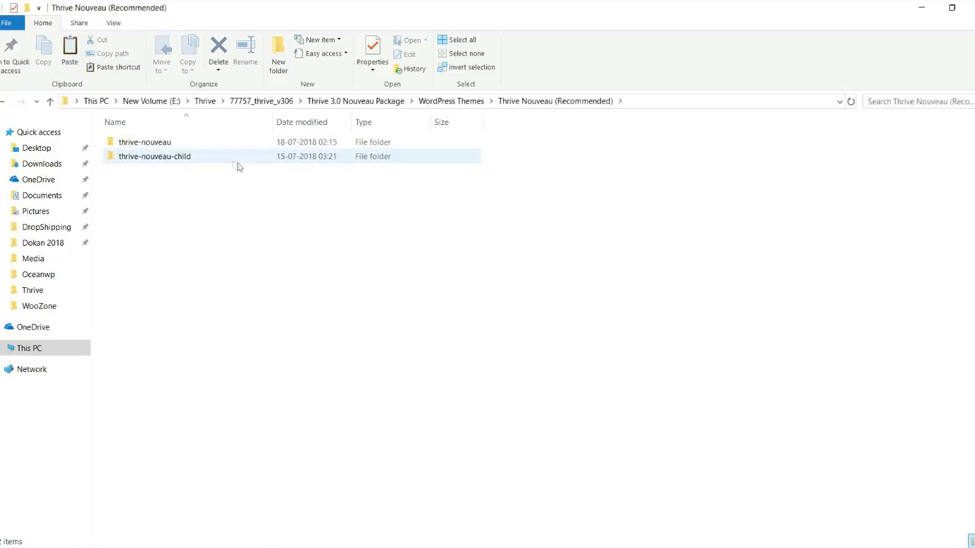
double_click(160, 145)
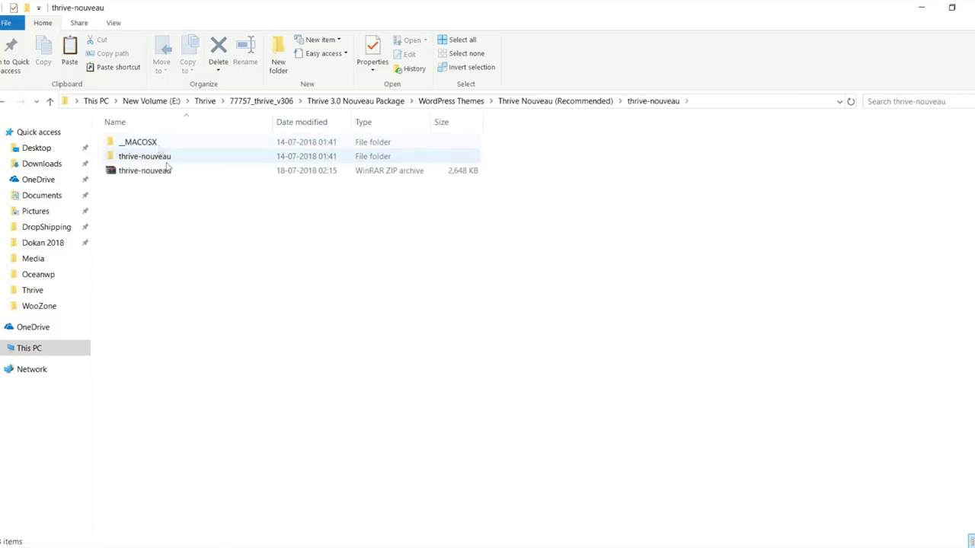
Delete the old thrive-nouveau ZIP archive, keeping the inner thrive-nouveau folder selected.
left_click(158, 158)
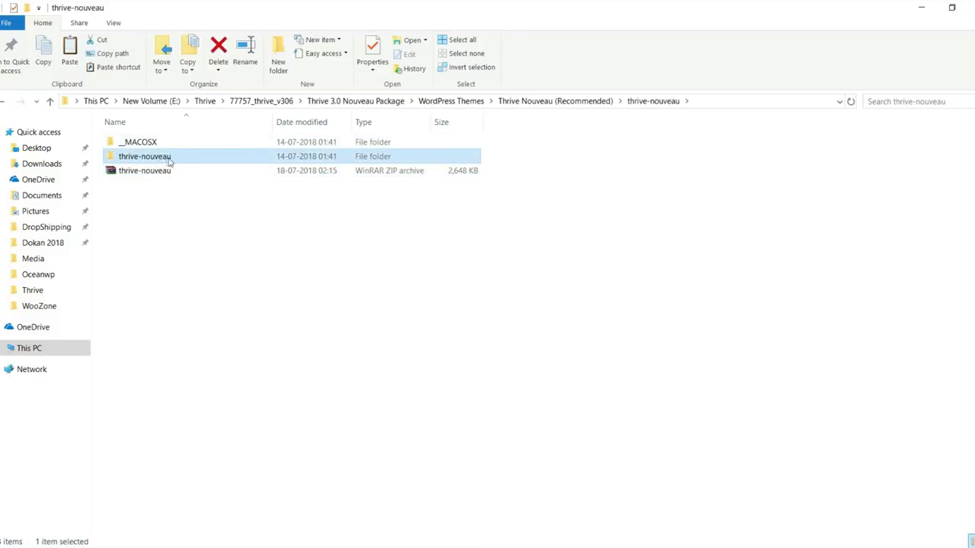
left_click(173, 176)
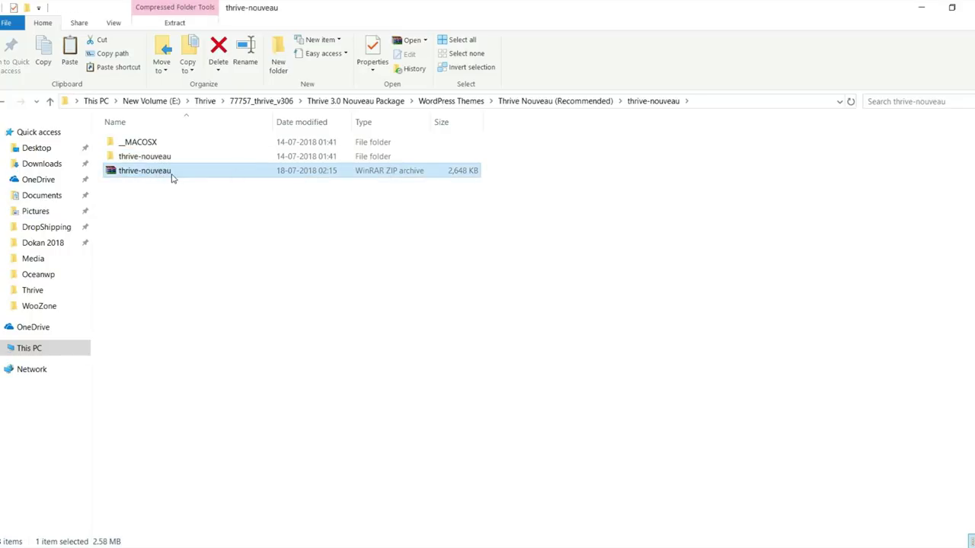
key("Delete")
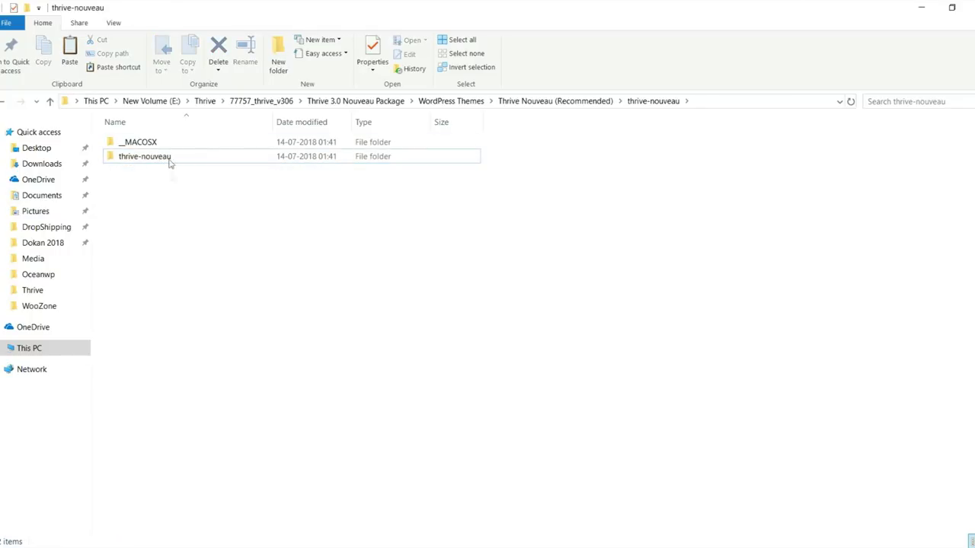
left_click(163, 158)
left_click(162, 158)
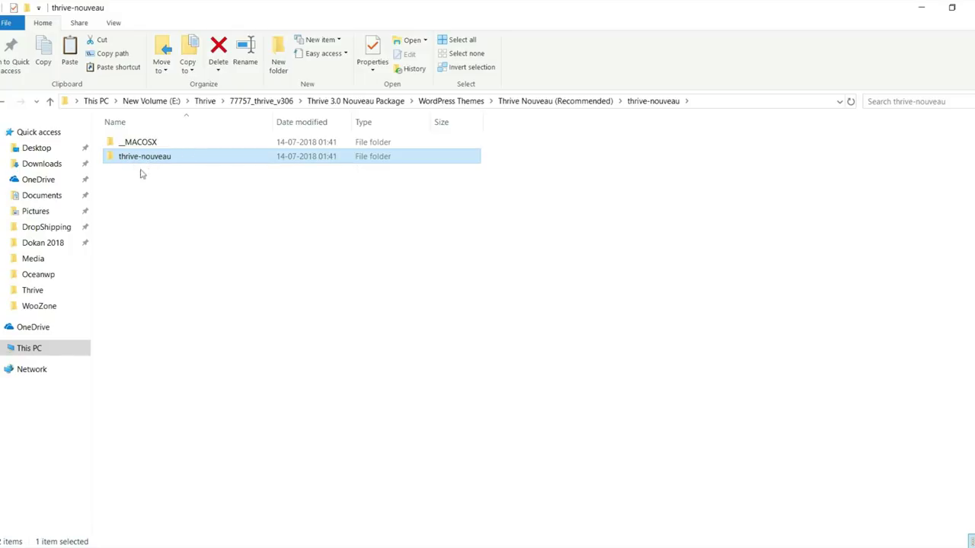
Pack the thrive-nouveau folder into thrive-nouveau.zip with WinRAR's ZIP format, then go back to the browser.
right_click(151, 162)
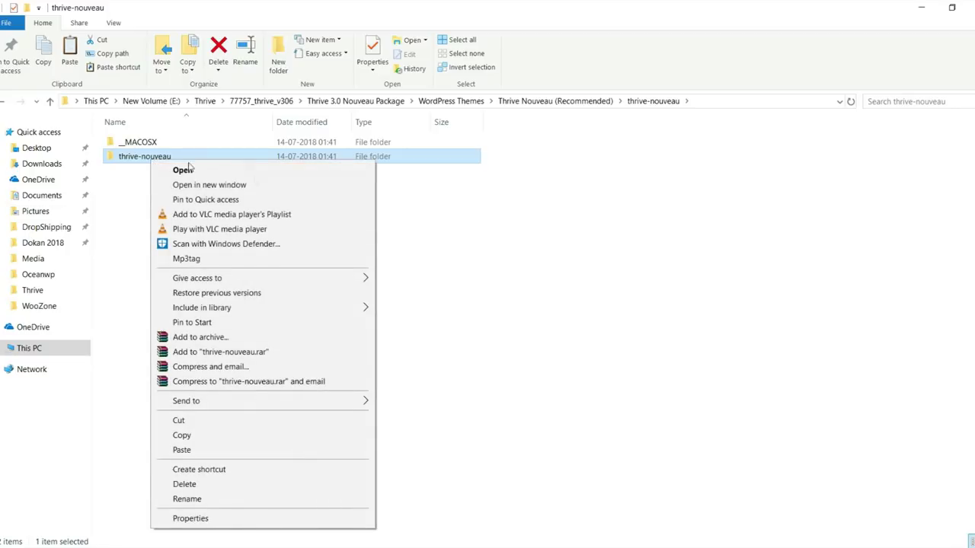
left_click(263, 333)
left_click(447, 264)
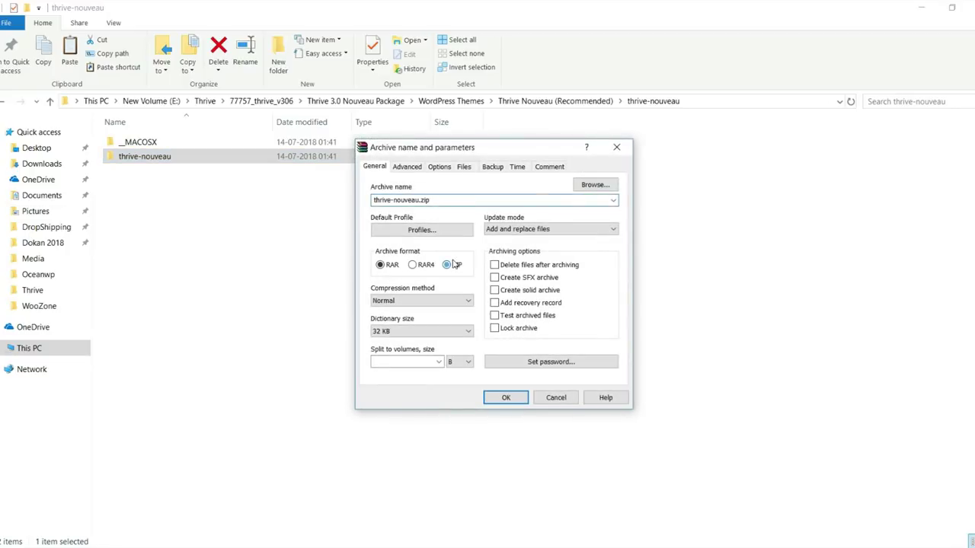
left_click(504, 399)
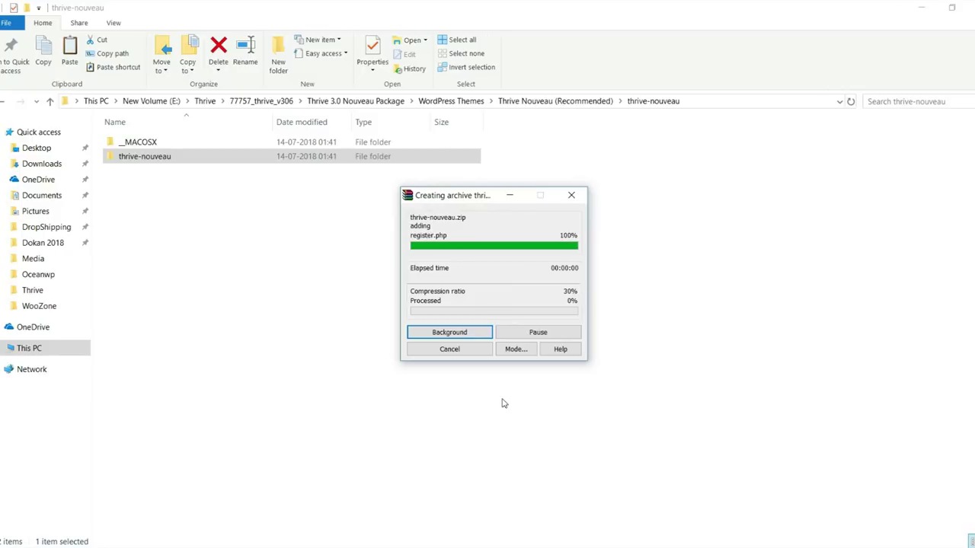
left_click(155, 173)
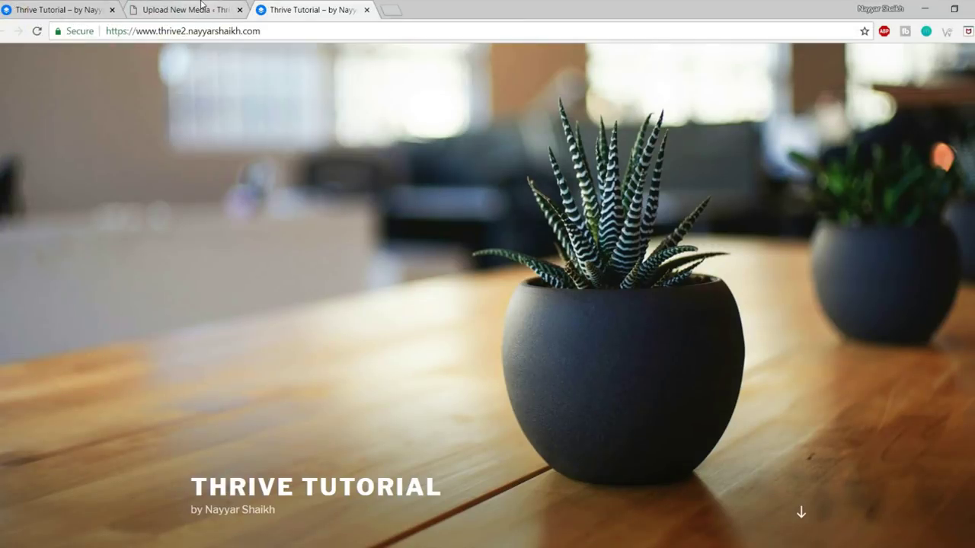
left_click(191, 9)
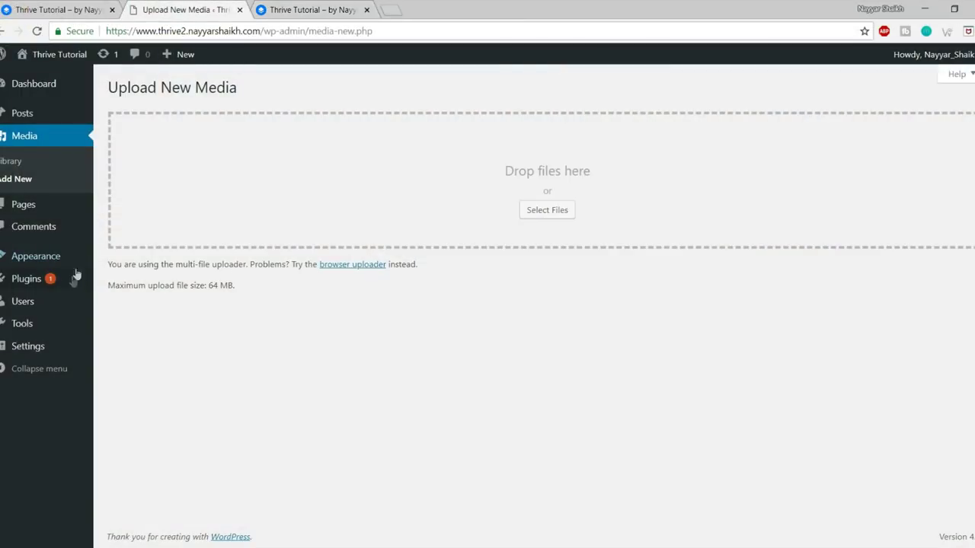
Upload thrive-nouveau.zip under Appearance > Themes > Add New, install it, and activate it.
left_click(16, 260)
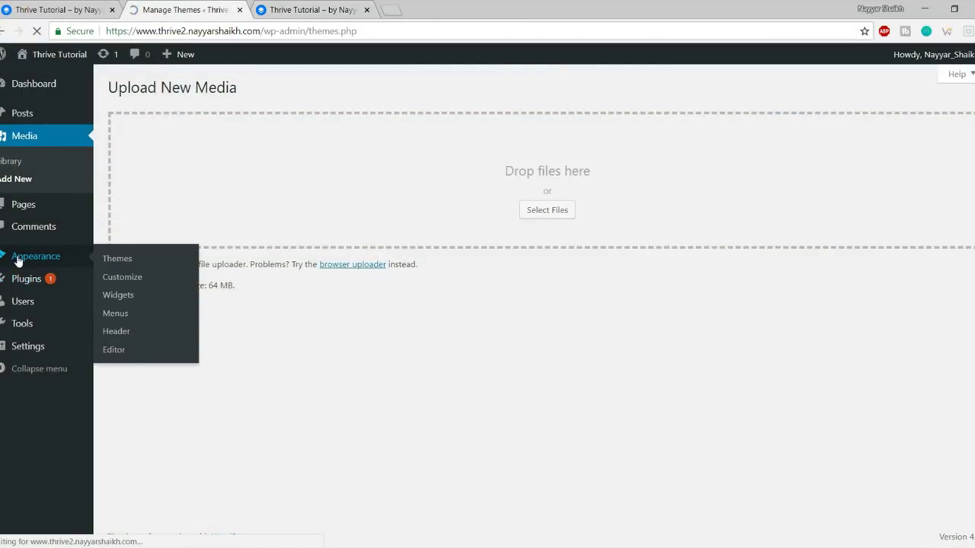
left_click(239, 88)
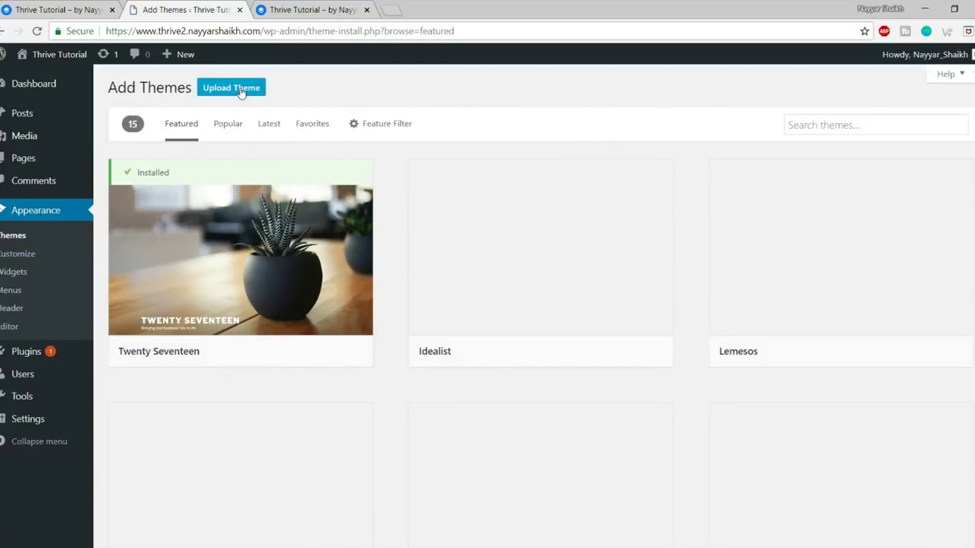
left_click(238, 88)
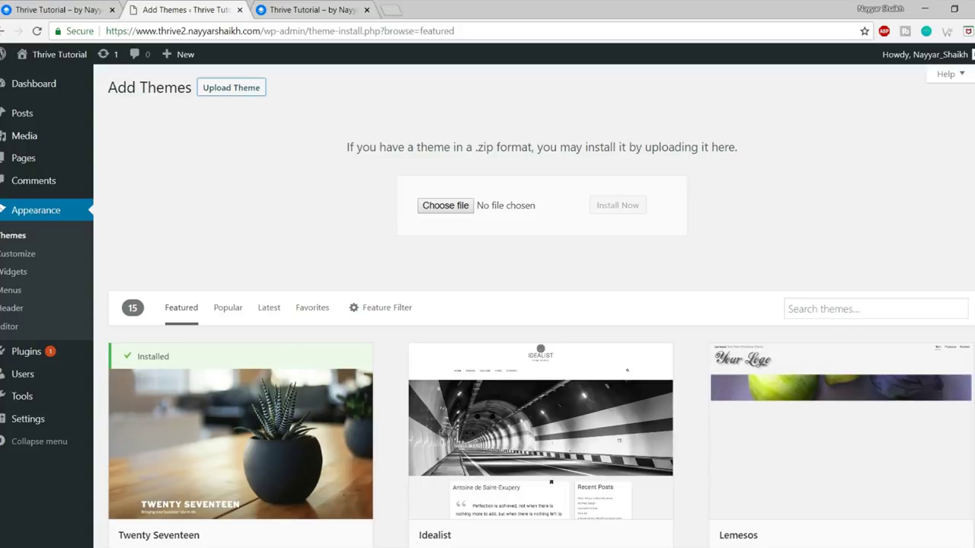
key("alt+Tab")
left_click_drag(130, 174, 463, 227)
left_click(640, 207)
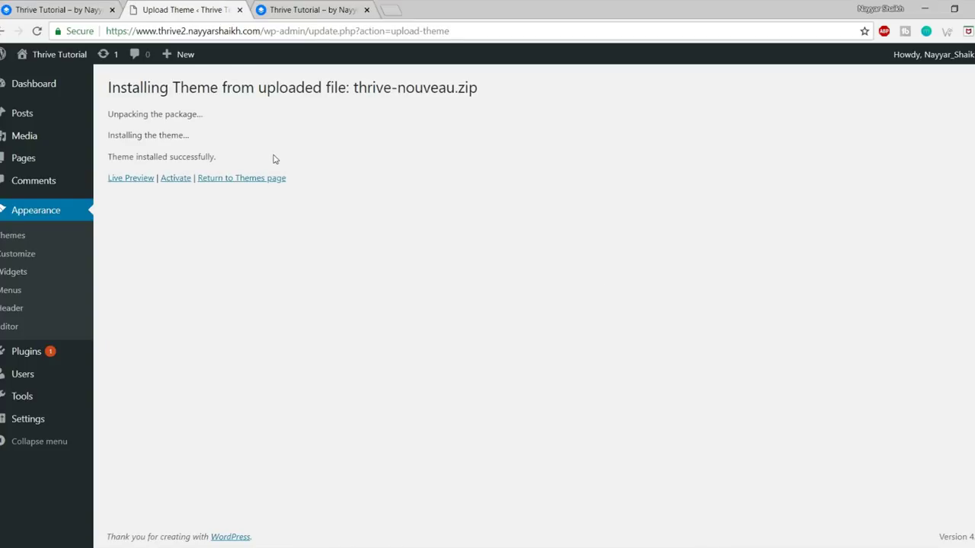
left_click(175, 178)
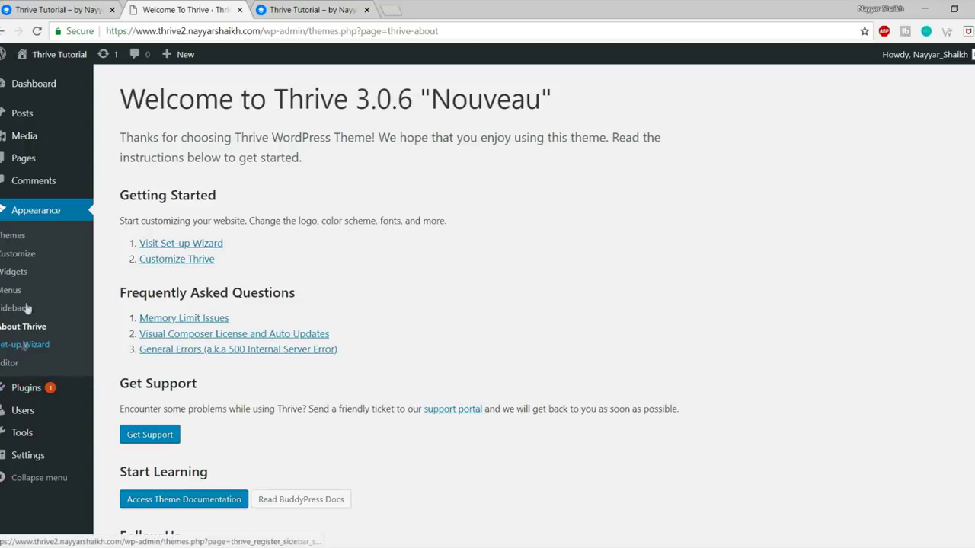
Start plugin installation for the Intranet/Extranet demo from the Thrive setup wizard.
left_click(34, 350)
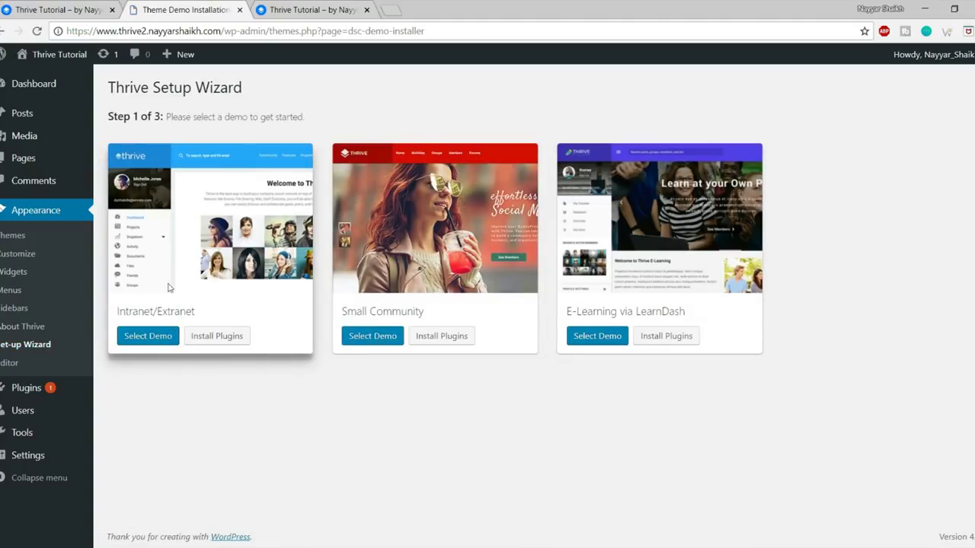
left_click_drag(193, 312, 108, 313)
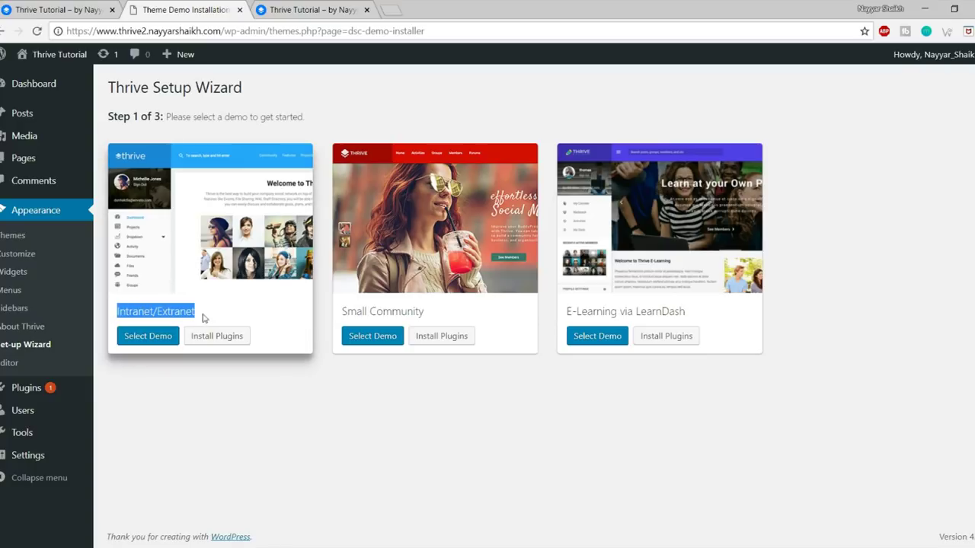
left_click(221, 373)
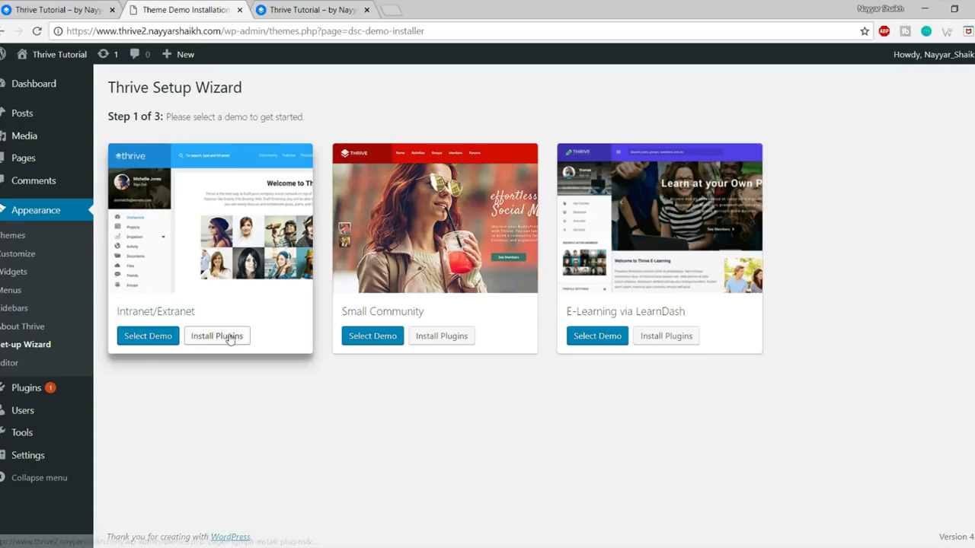
left_click(216, 342)
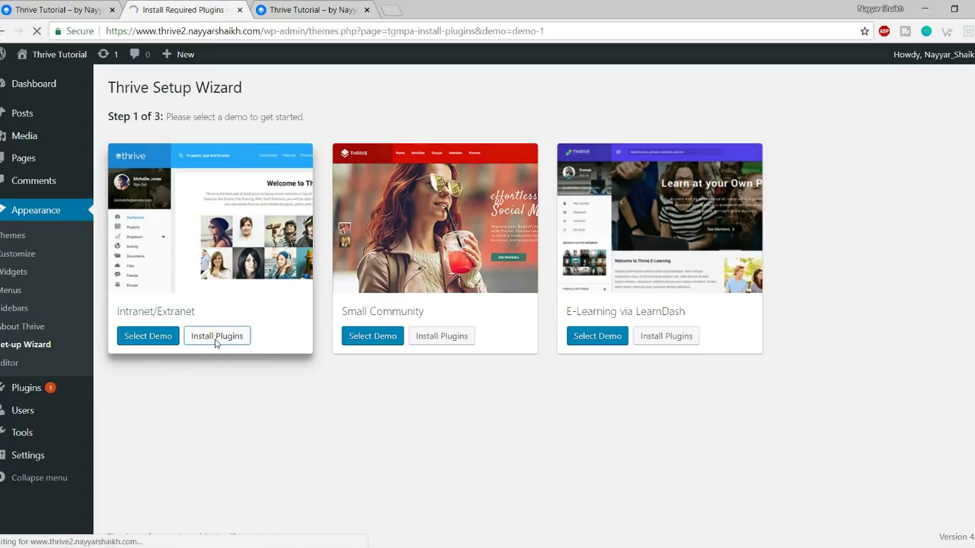
Select all 16 recommended plugins, bulk-install them, and return to the Required Plugins Installer.
scroll(236, 323, "down", 5)
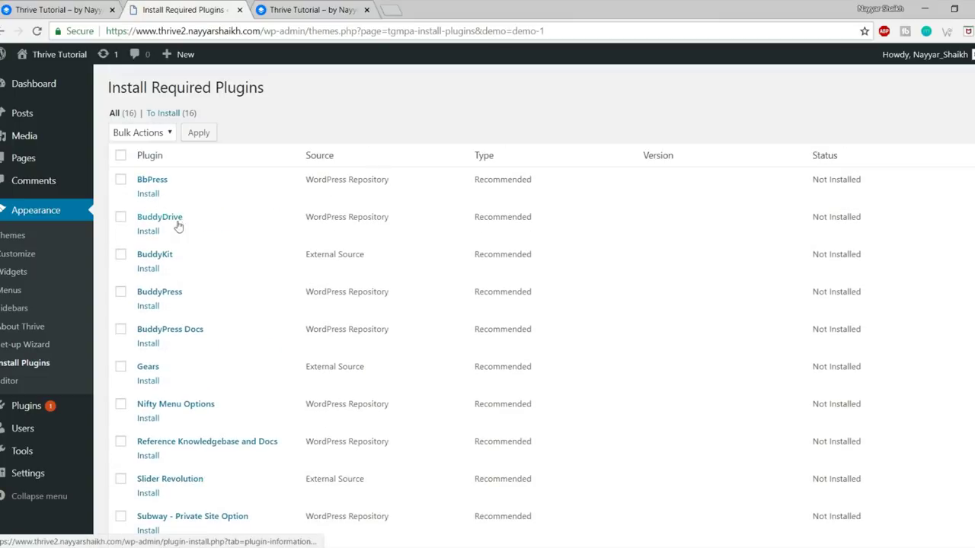
scroll(192, 329, "down", 1)
scroll(192, 343, "up", 1)
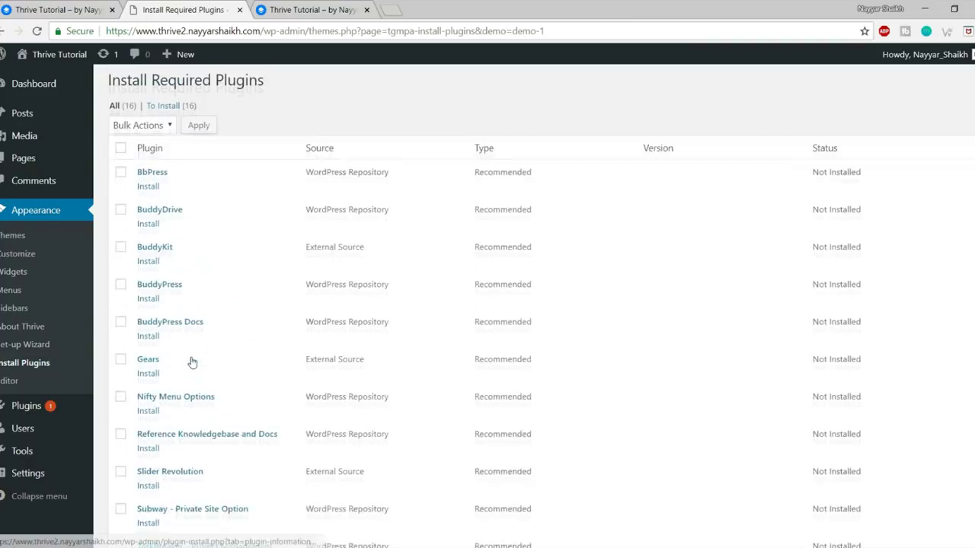
left_click(120, 155)
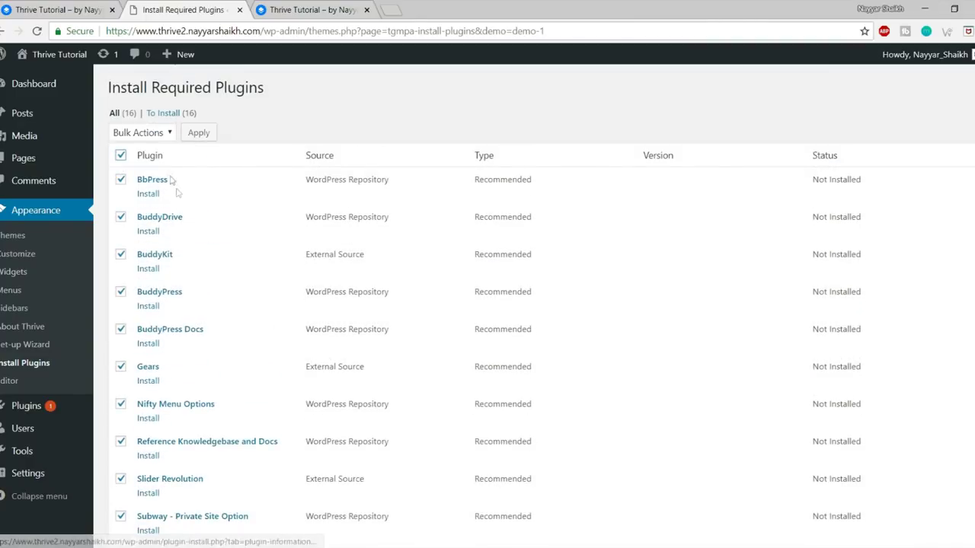
left_click(152, 133)
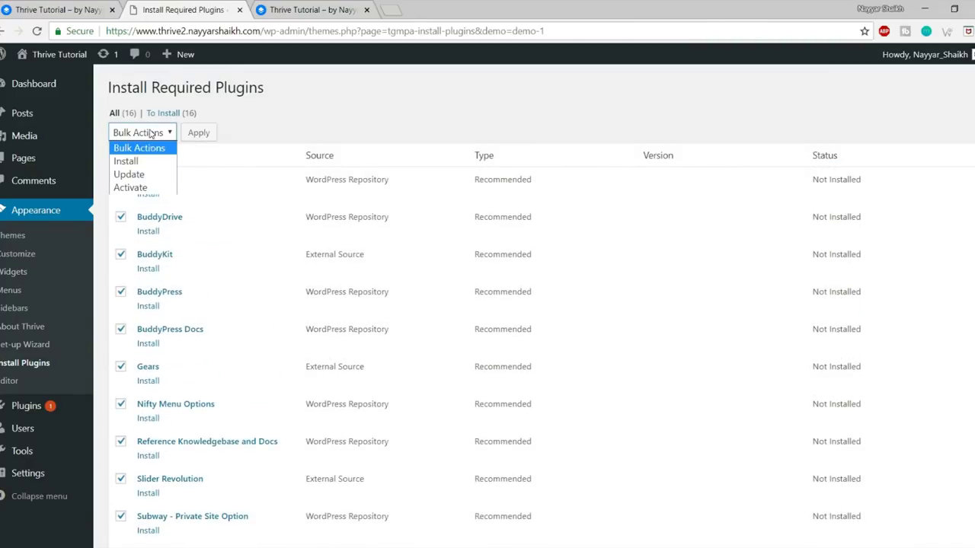
left_click(142, 167)
left_click(208, 133)
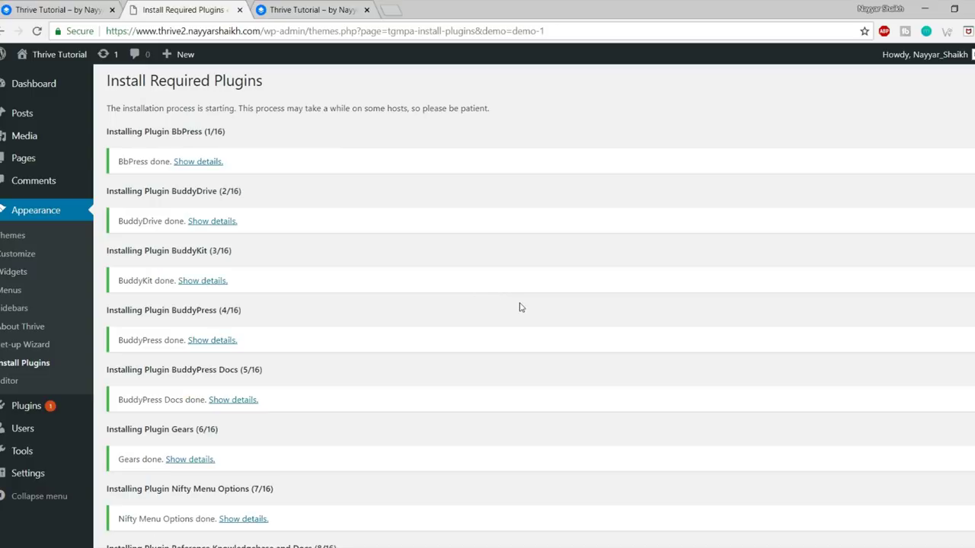
scroll(518, 304, "down", 8)
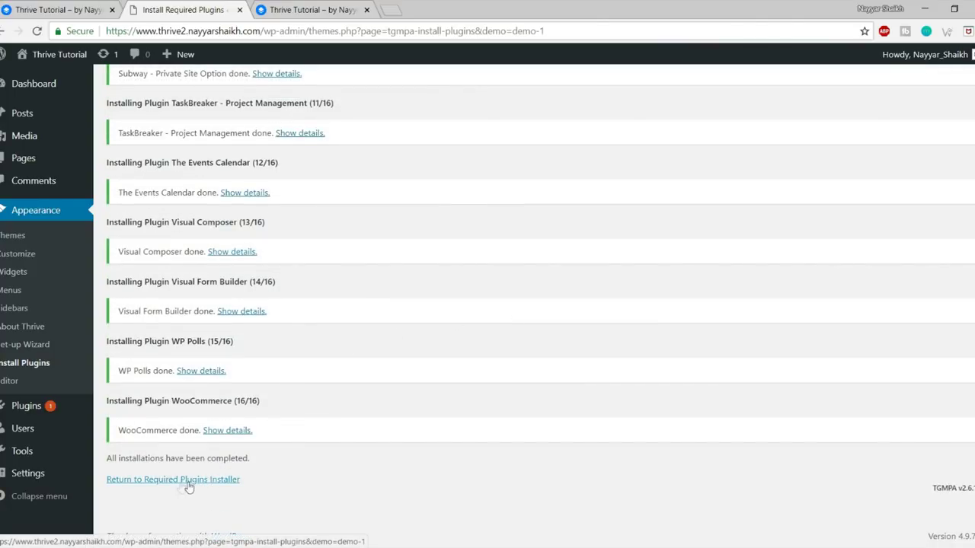
left_click(186, 486)
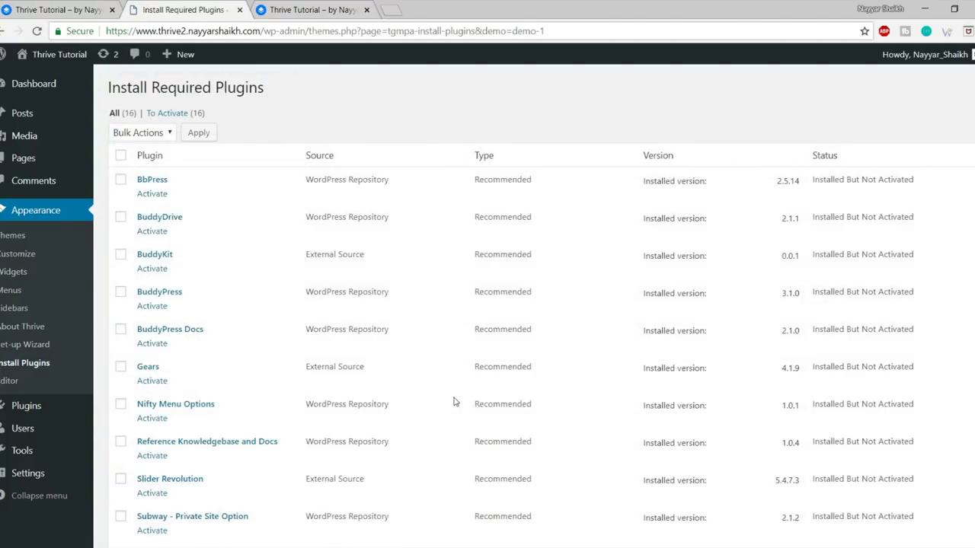
Select all recommended plugins and apply Bulk Actions > Activate, retrying once.
scroll(448, 414, "down", 2)
scroll(448, 413, "down", 2)
scroll(447, 411, "up", 4)
left_click(120, 155)
left_click(151, 134)
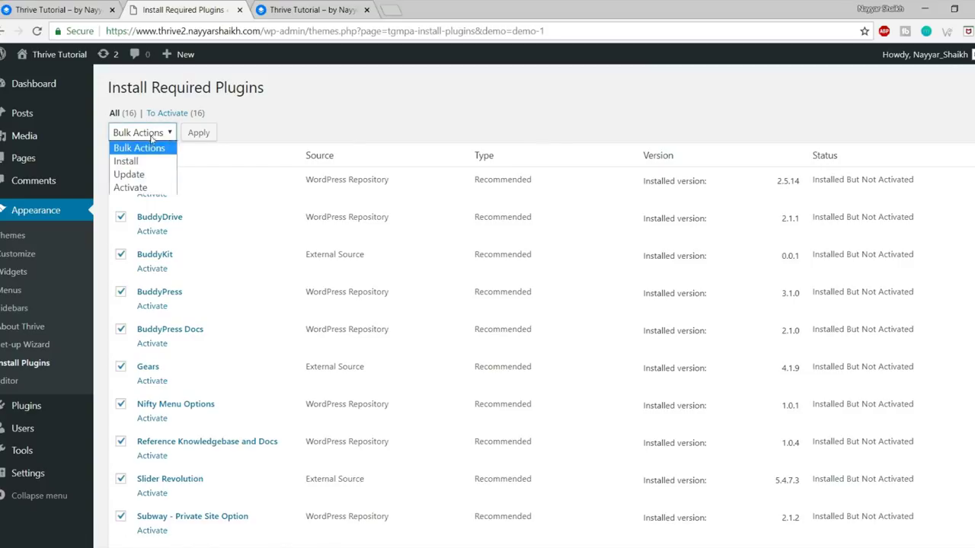
left_click(152, 189)
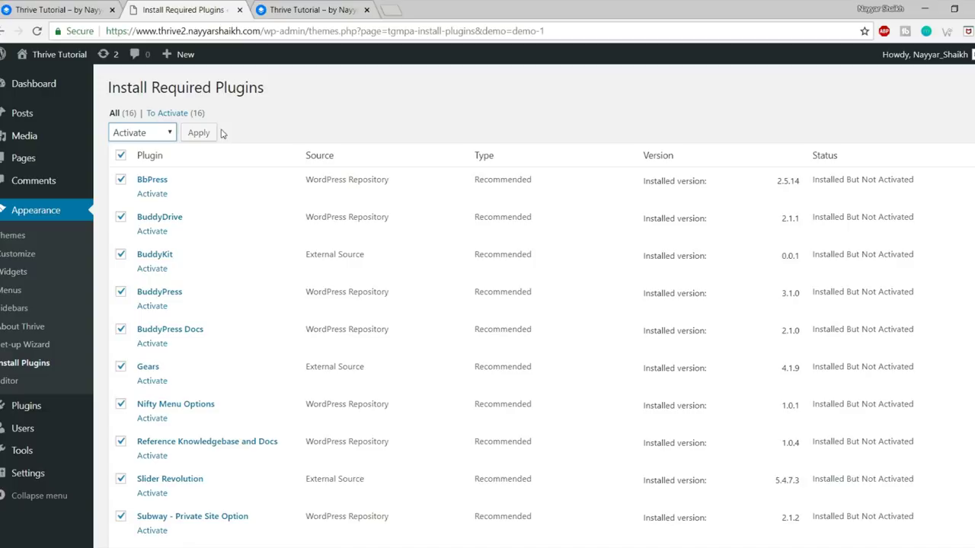
left_click(207, 134)
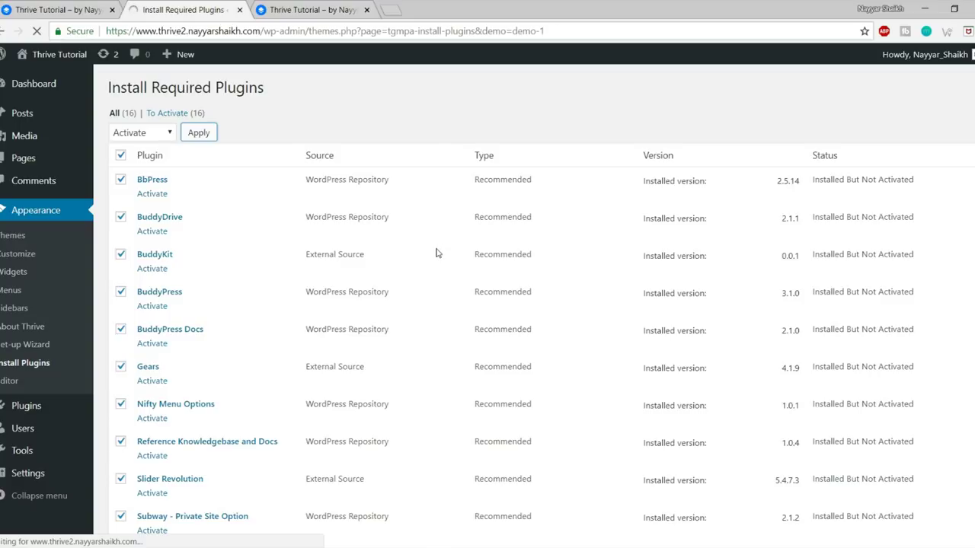
scroll(437, 262, "down", 3)
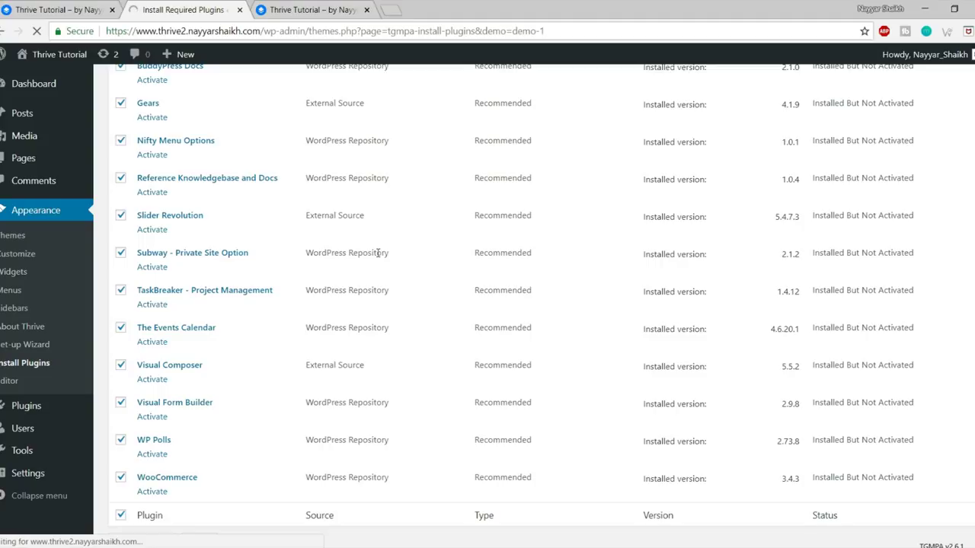
scroll(385, 306, "up", 4)
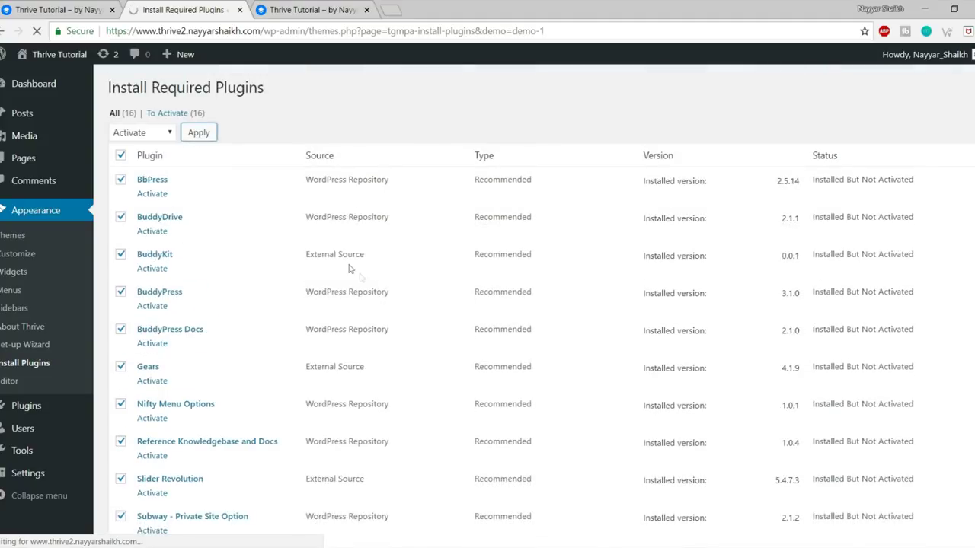
left_click(209, 135)
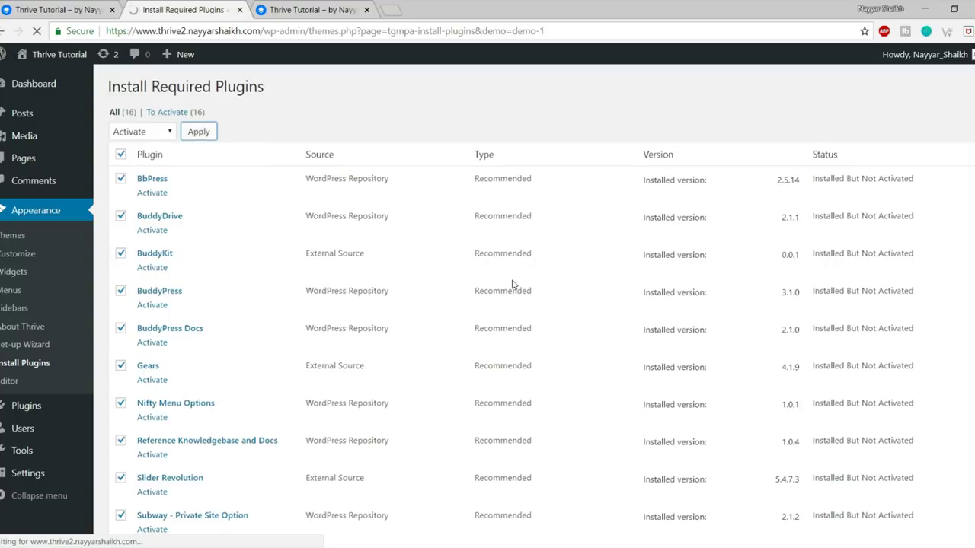
scroll(512, 284, "down", 5)
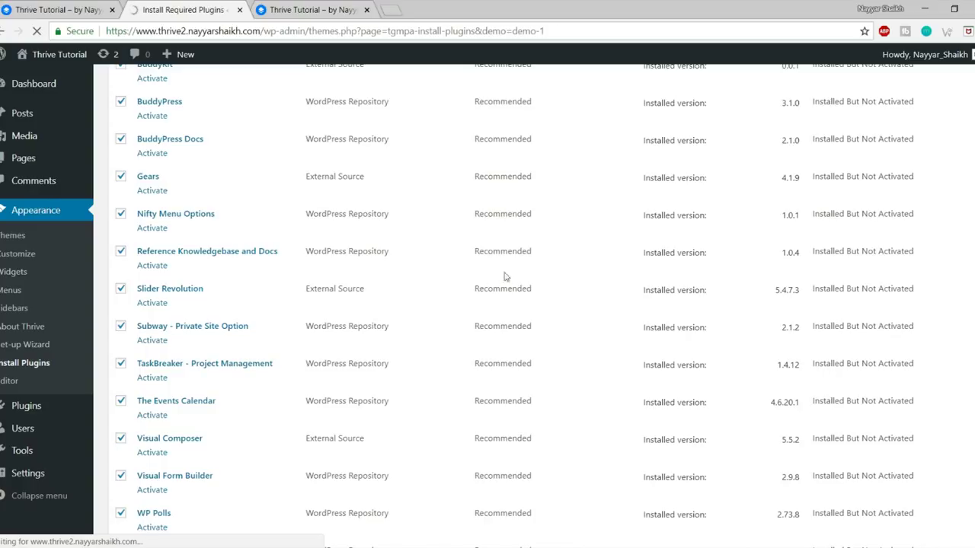
scroll(564, 269, "up", 3)
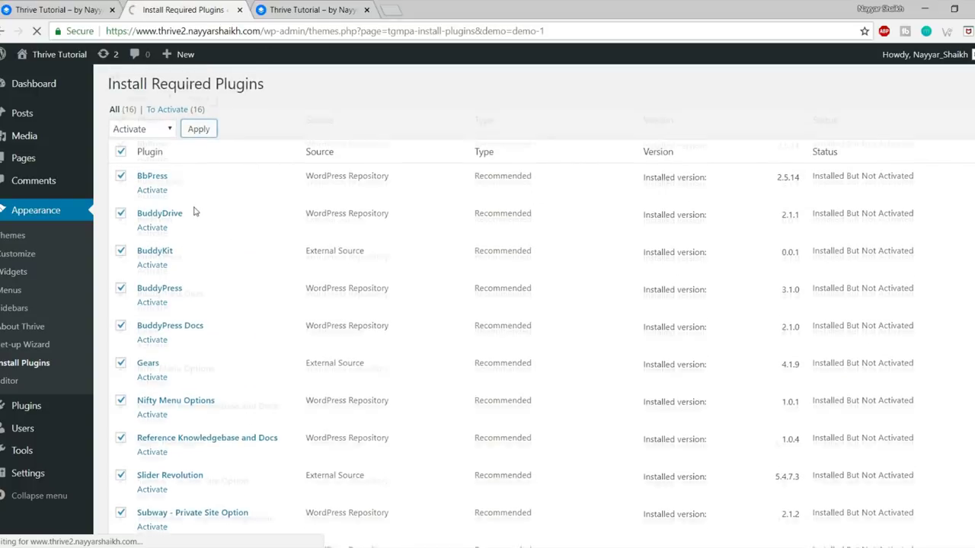
scroll(192, 211, "down", 3)
Skip the BuddyDrive opt-in and go to Plugins > Installed Plugins.
mouse_move(36, 415)
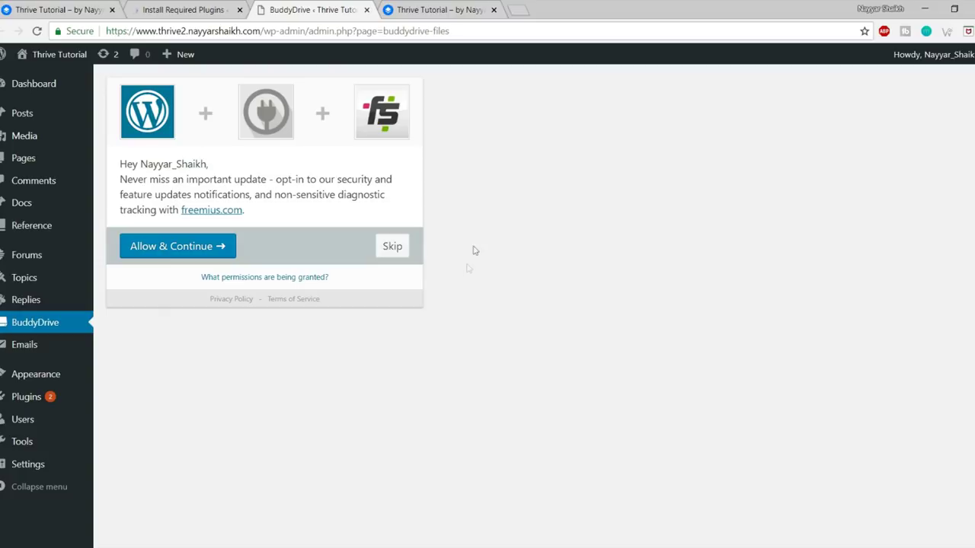
left_click(393, 246)
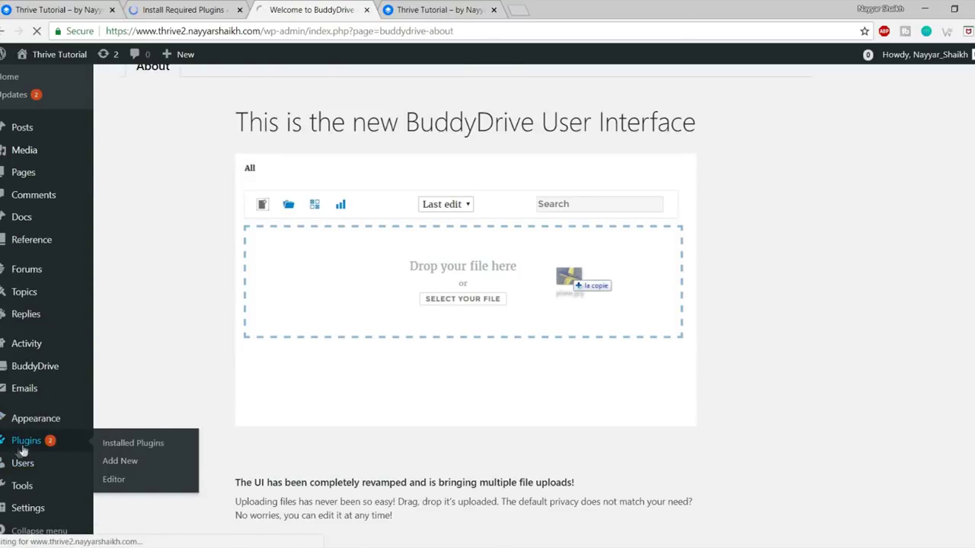
left_click(31, 448)
scroll(377, 393, "down", 6)
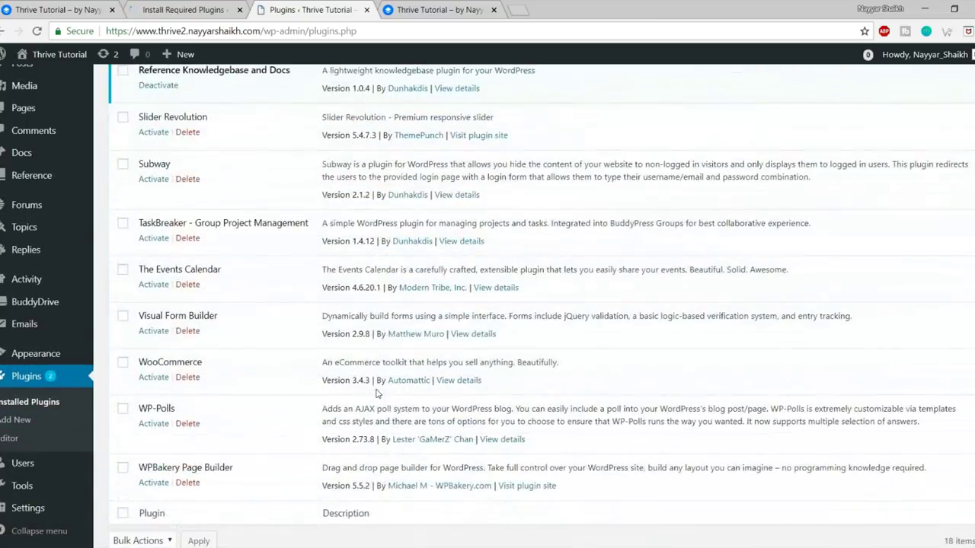
Tick the select-all box on the Plugins page and apply Bulk Actions > Activate to all 18 plugins.
scroll(377, 385, "up", 7)
scroll(355, 363, "down", 5)
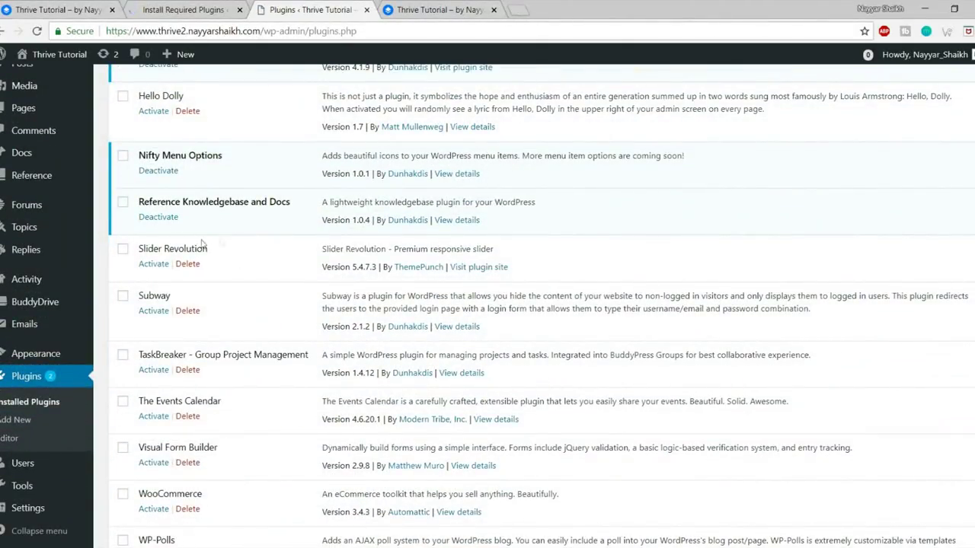
left_click_drag(134, 252, 216, 250)
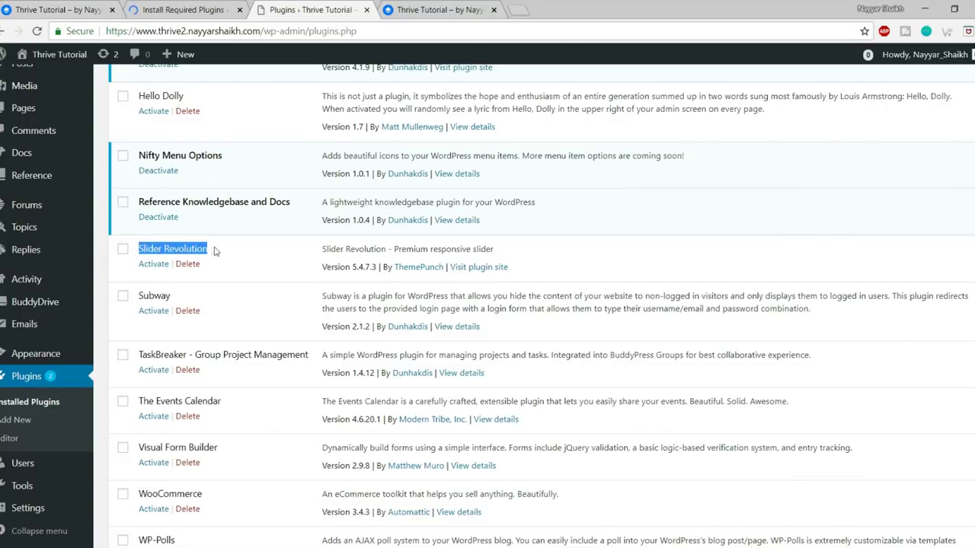
left_click(254, 251)
scroll(280, 296, "up", 6)
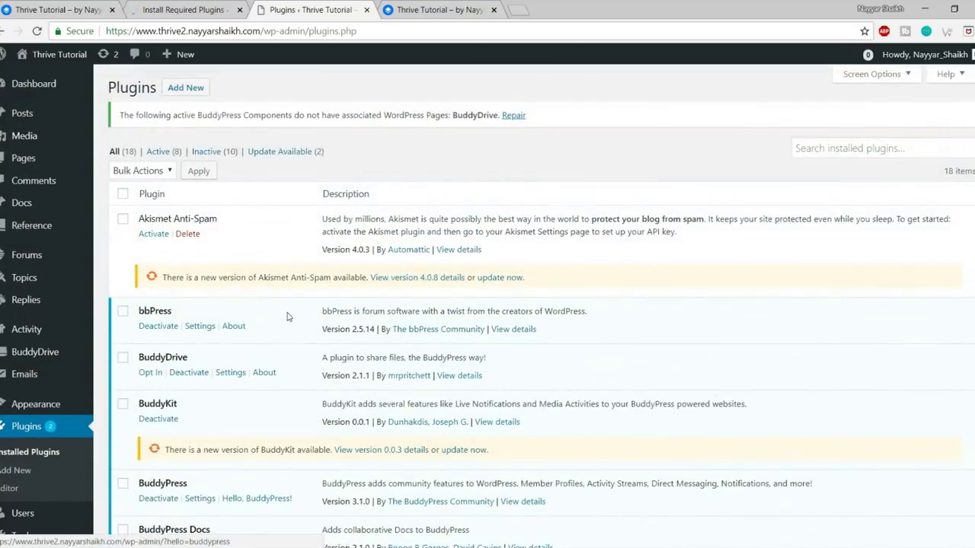
left_click(125, 195)
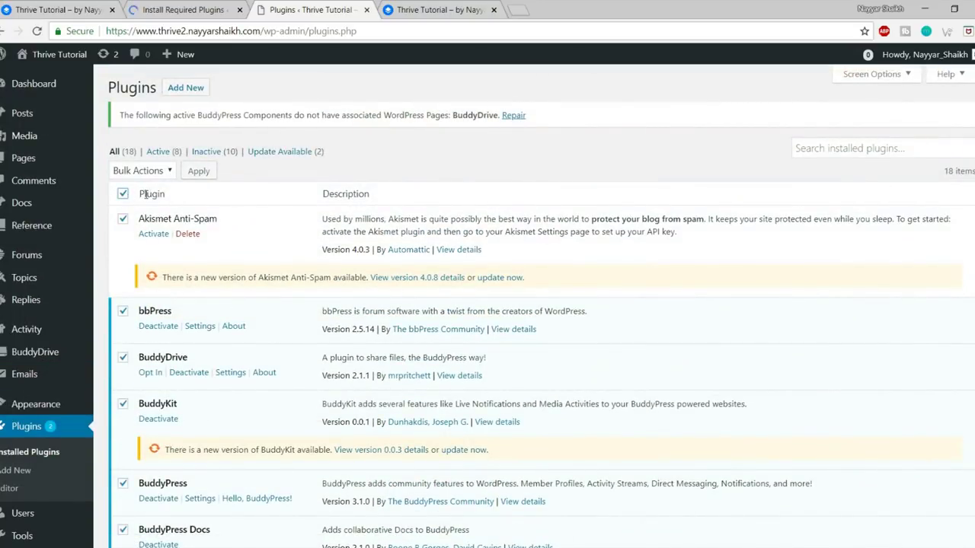
left_click(147, 171)
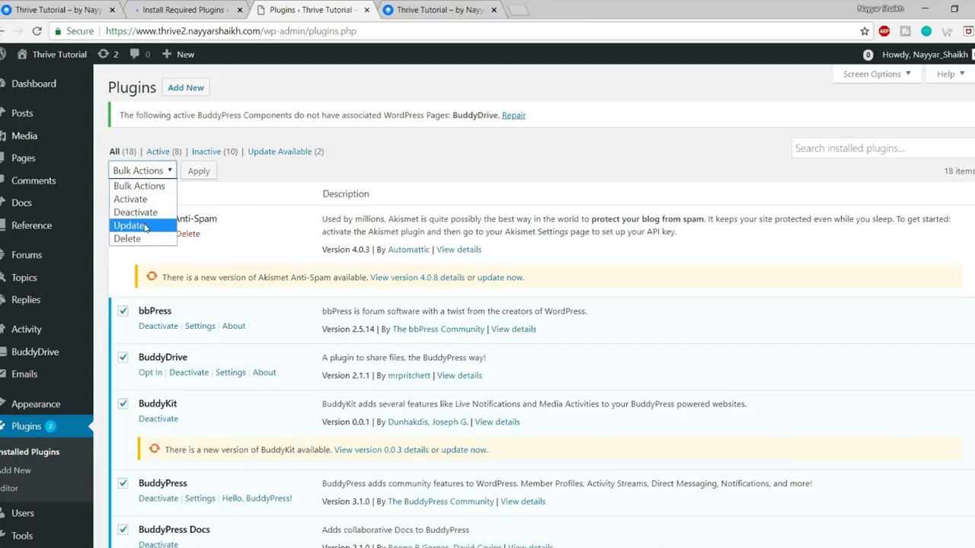
left_click(130, 199)
left_click(198, 170)
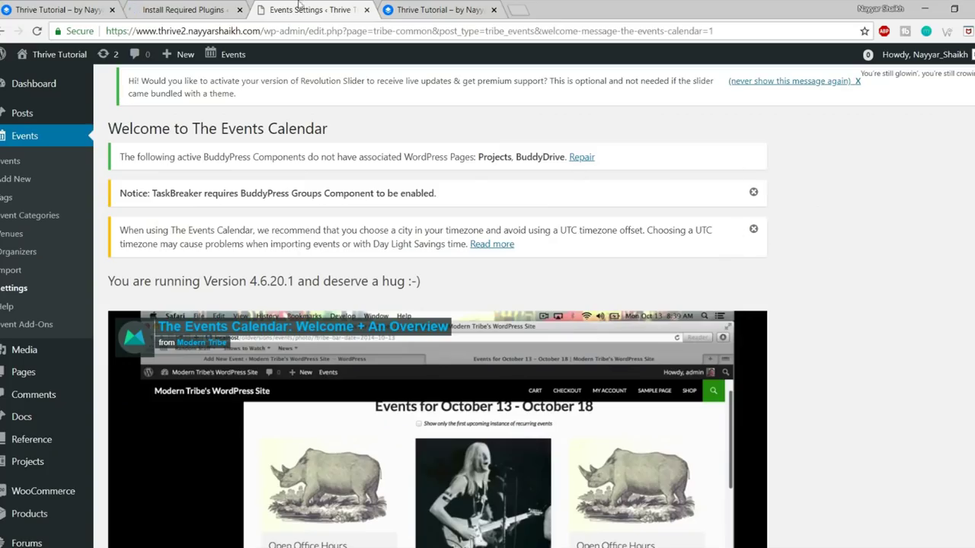
Close the leftover Install Required Plugins page.
left_click(217, 11)
left_click(239, 10)
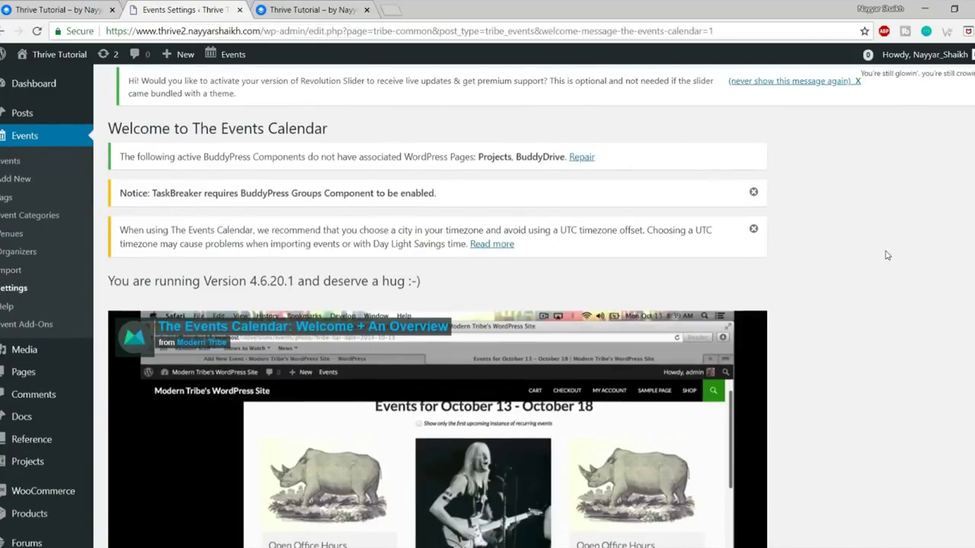
scroll(885, 255, "down", 8)
scroll(886, 254, "up", 8)
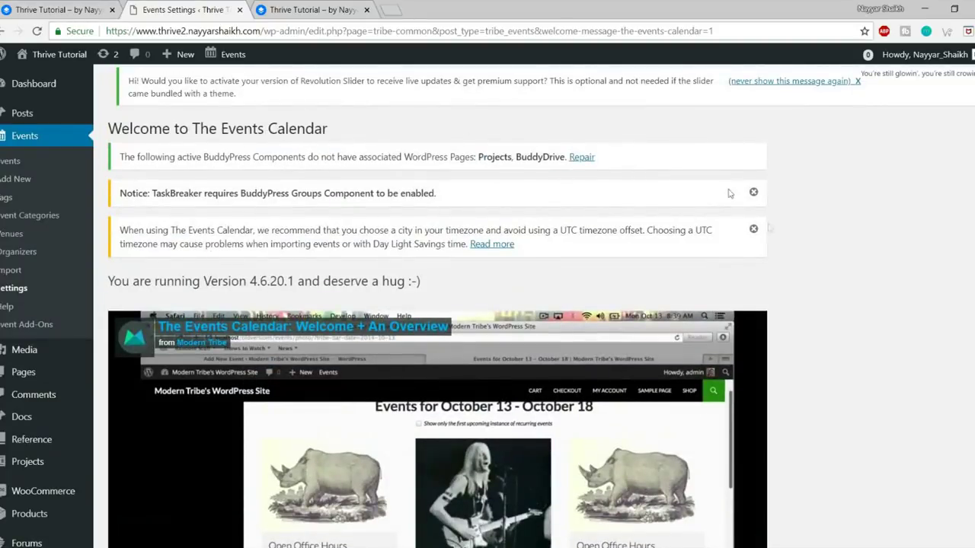
Dismiss the TaskBreaker, timezone and Revolution Slider notices, then open the admin Dashboard.
left_click(753, 194)
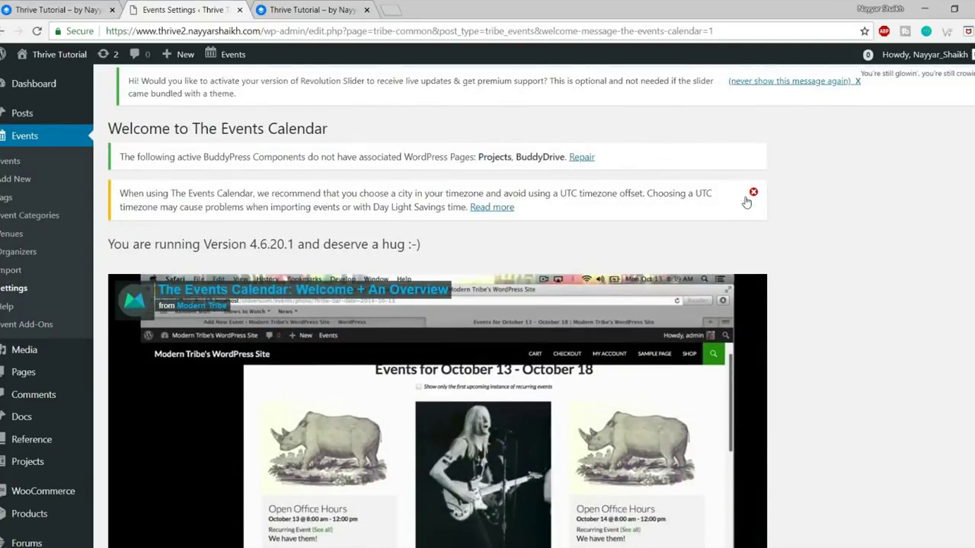
left_click(752, 192)
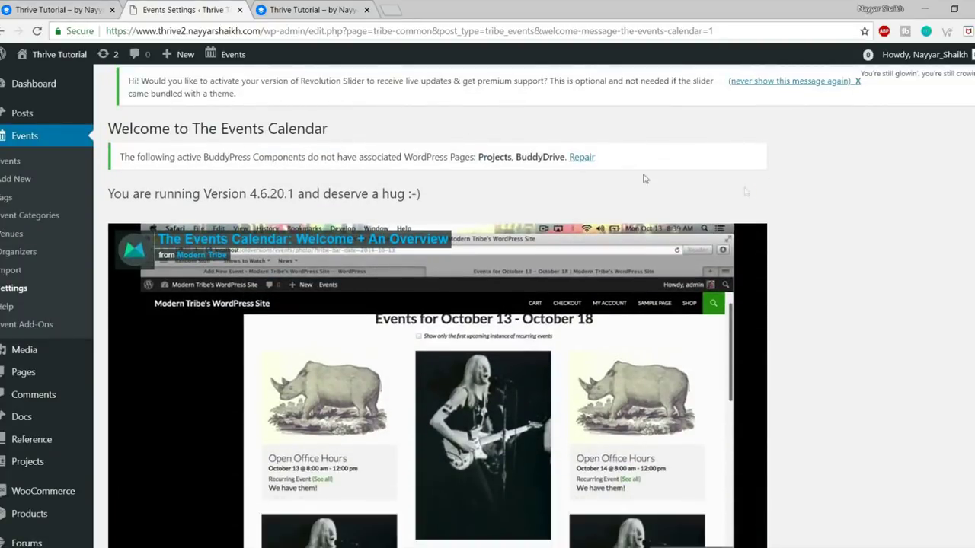
left_click(822, 88)
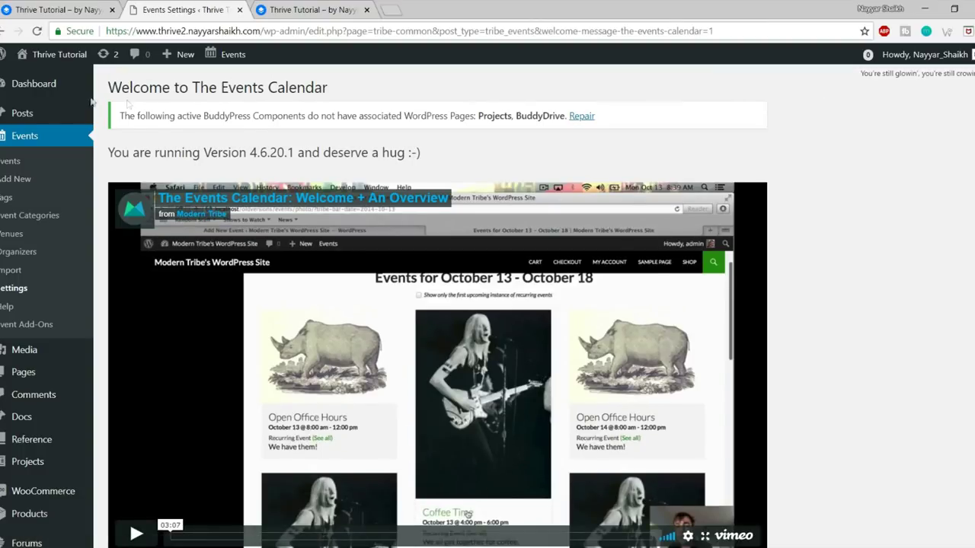
left_click(30, 82)
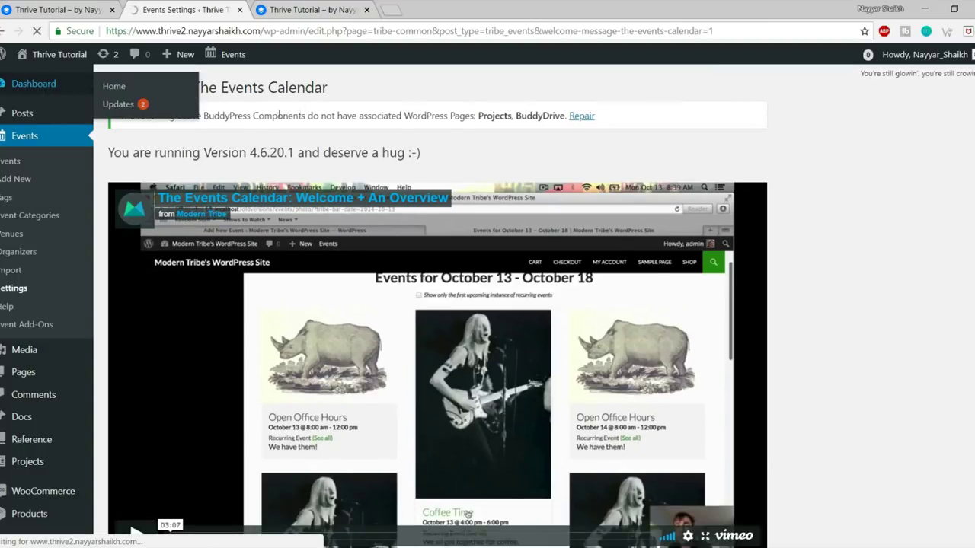
scroll(57, 273, "down", 3)
scroll(57, 272, "down", 4)
scroll(18, 464, "up", 8)
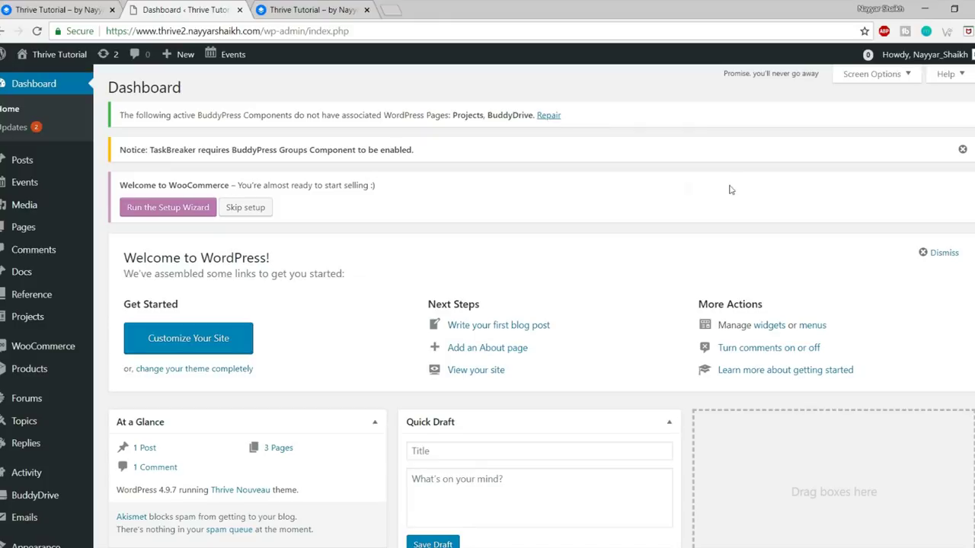
Reload the new site's front page, compare it with the demo homepage, and toggle its sidebar.
left_click(303, 7)
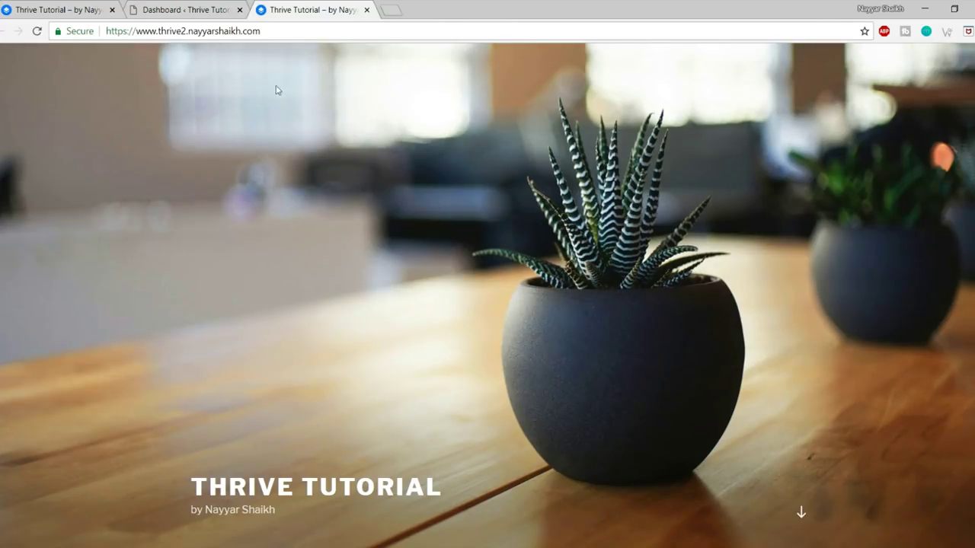
left_click(37, 31)
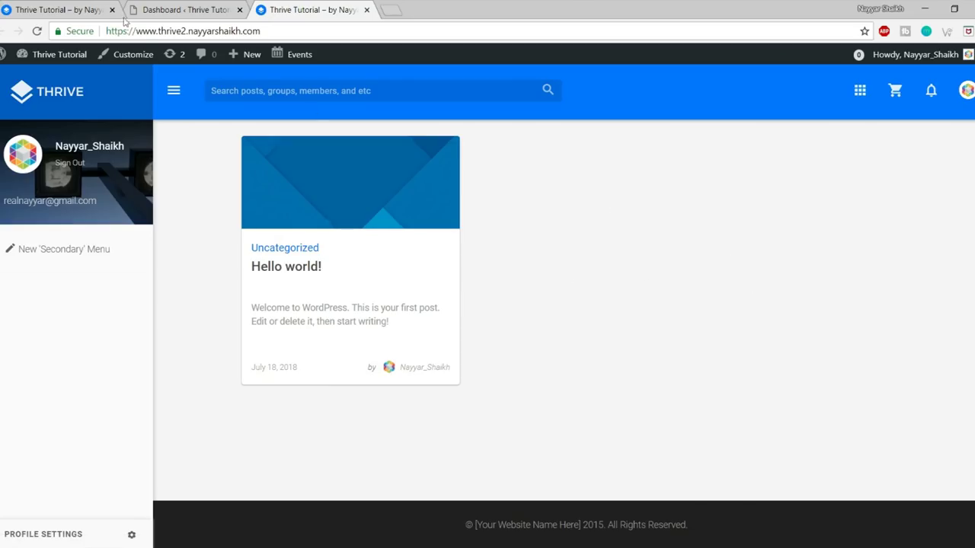
left_click(84, 9)
left_click(331, 6)
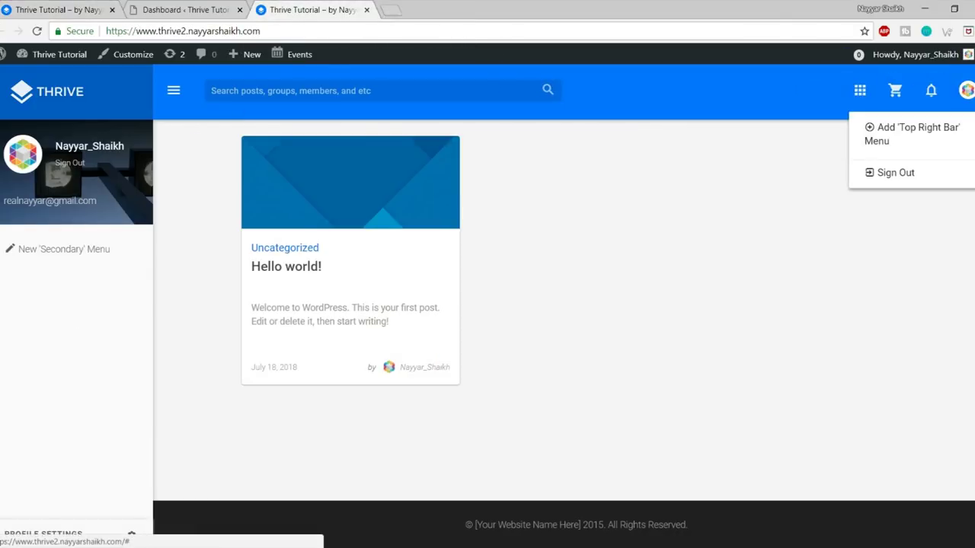
left_click(174, 91)
left_click(174, 91)
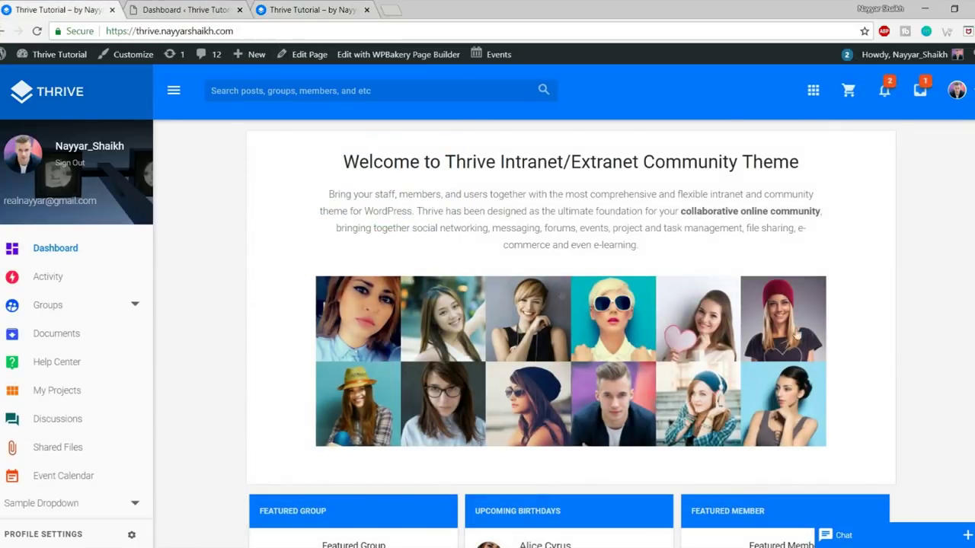
Return to the new site's front page, then switch back to the WordPress admin Dashboard.
scroll(836, 406, "down", 5)
scroll(836, 406, "up", 5)
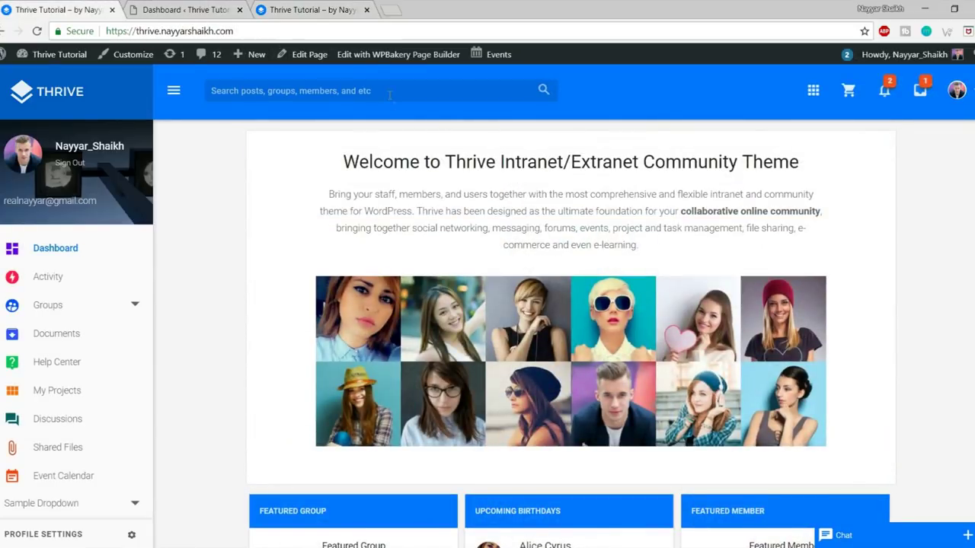
left_click(324, 8)
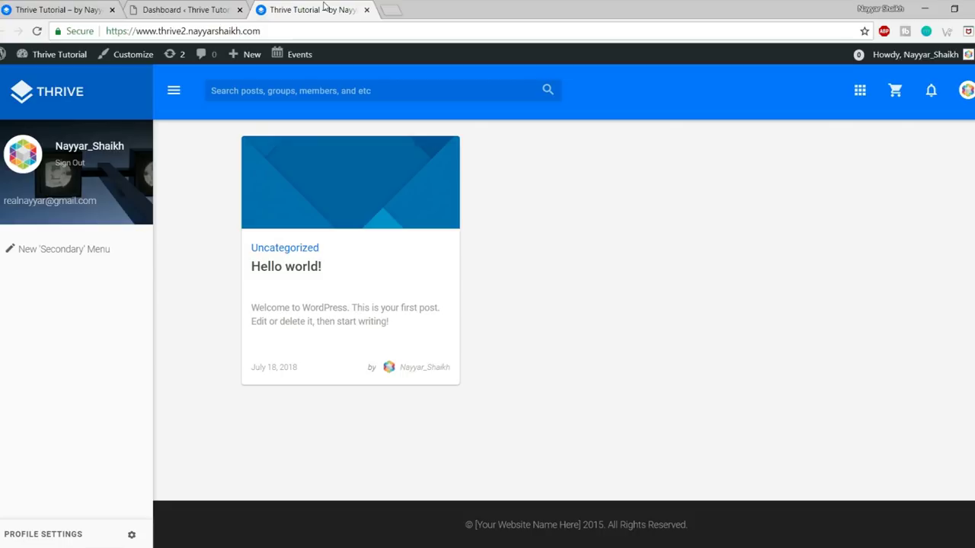
left_click(187, 7)
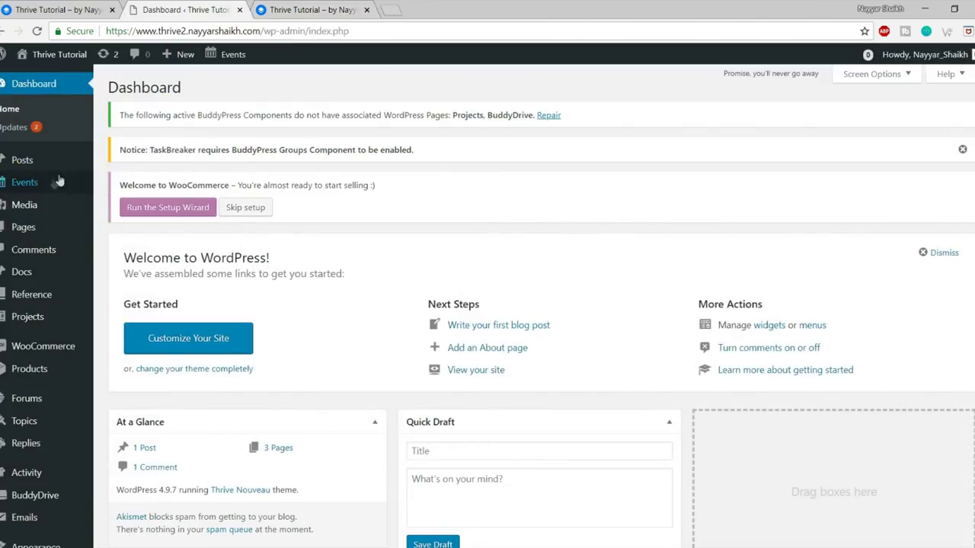
mouse_move(29, 230)
Add a page titled 'Account Sign In', dismiss the WPBakery popup, publish it, and view it in a new tab.
left_click(148, 253)
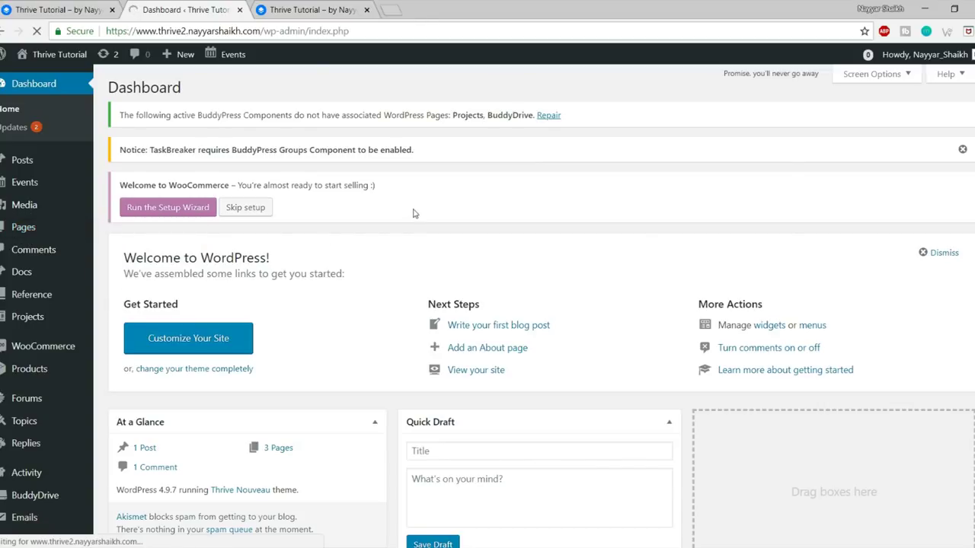
type("A")
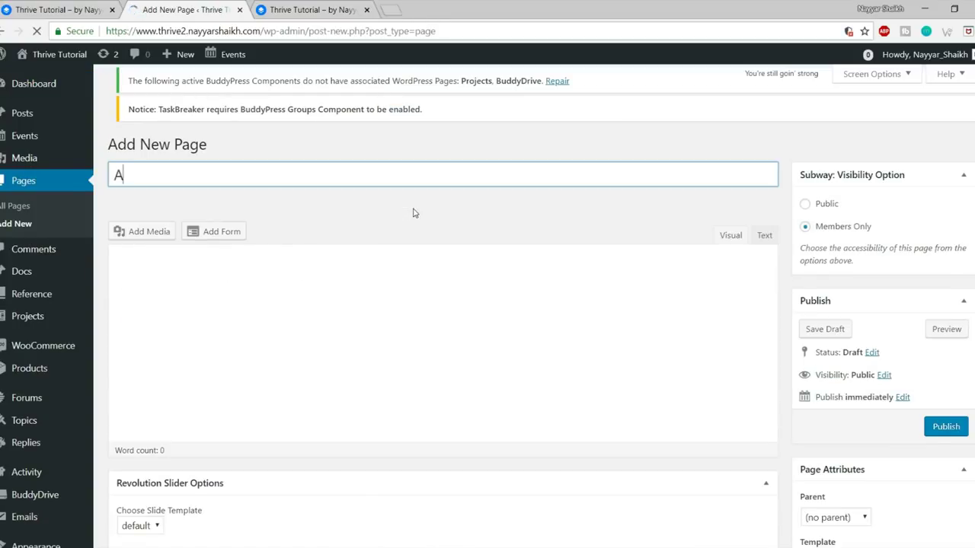
type("ccount")
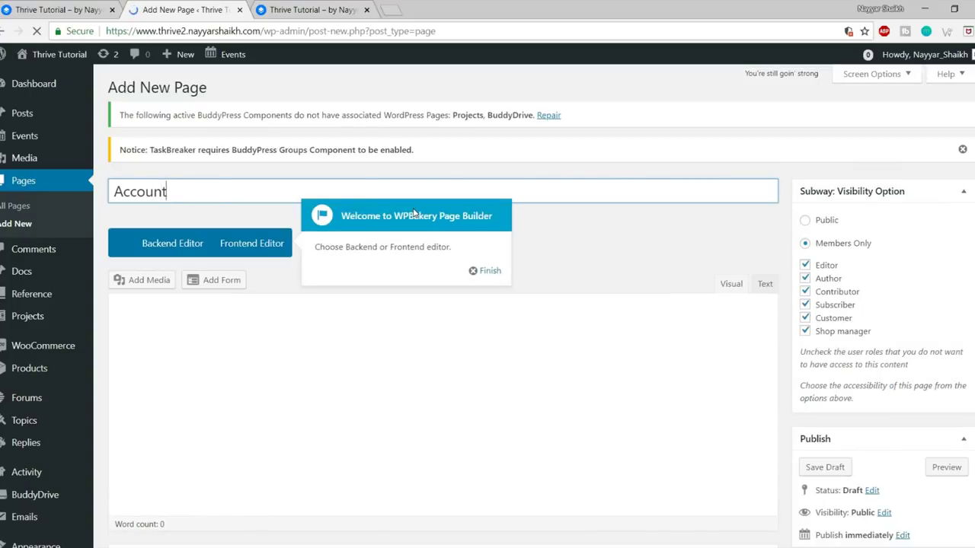
type(" Sign In")
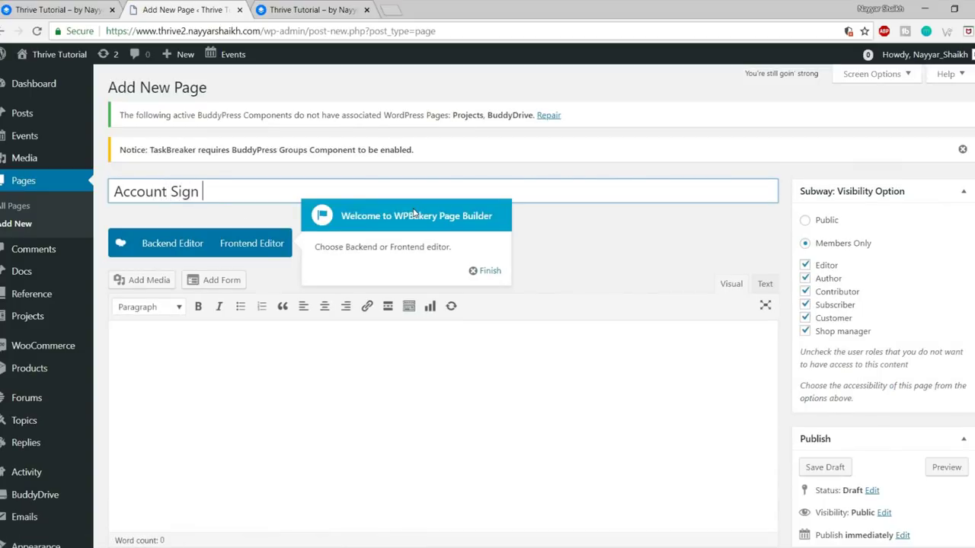
left_click(488, 274)
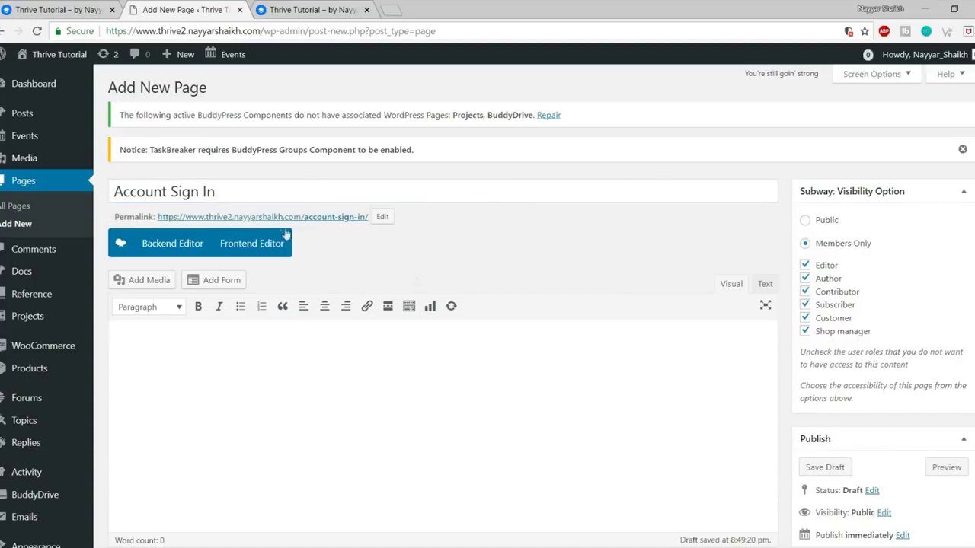
left_click_drag(226, 191, 113, 191)
left_click(448, 249)
scroll(637, 306, "down", 2)
left_click(946, 432)
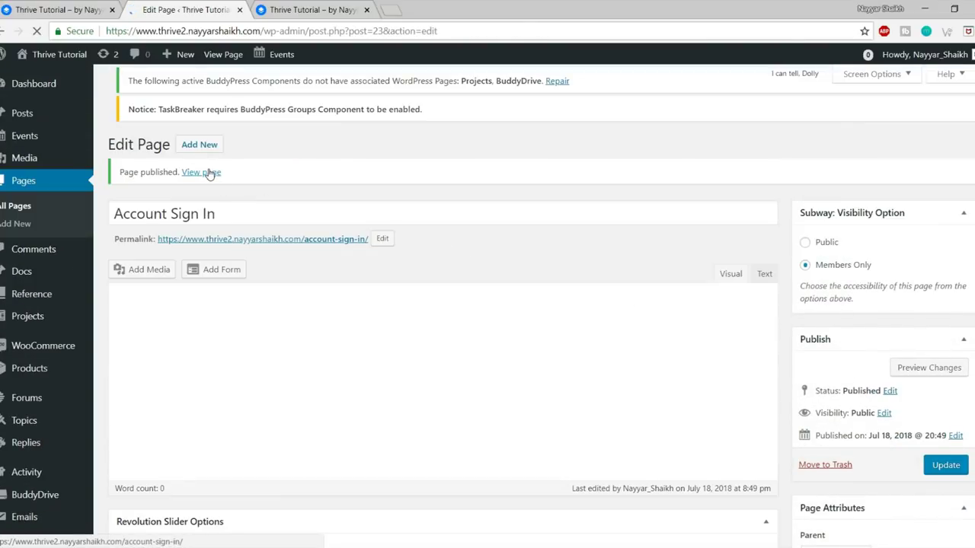
right_click(209, 174)
left_click(228, 180)
Review the published Account Sign In page on the front end.
left_click(294, 3)
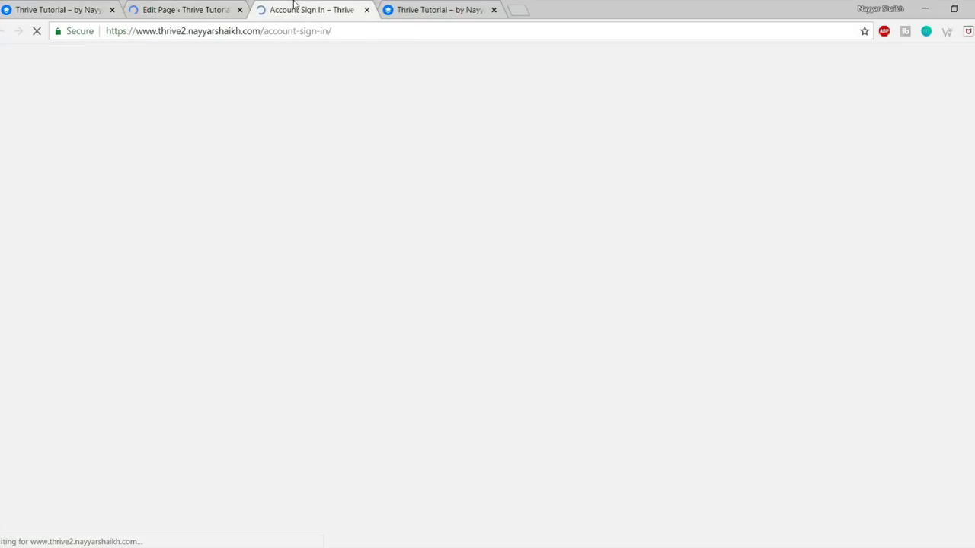
scroll(449, 282, "down", 3)
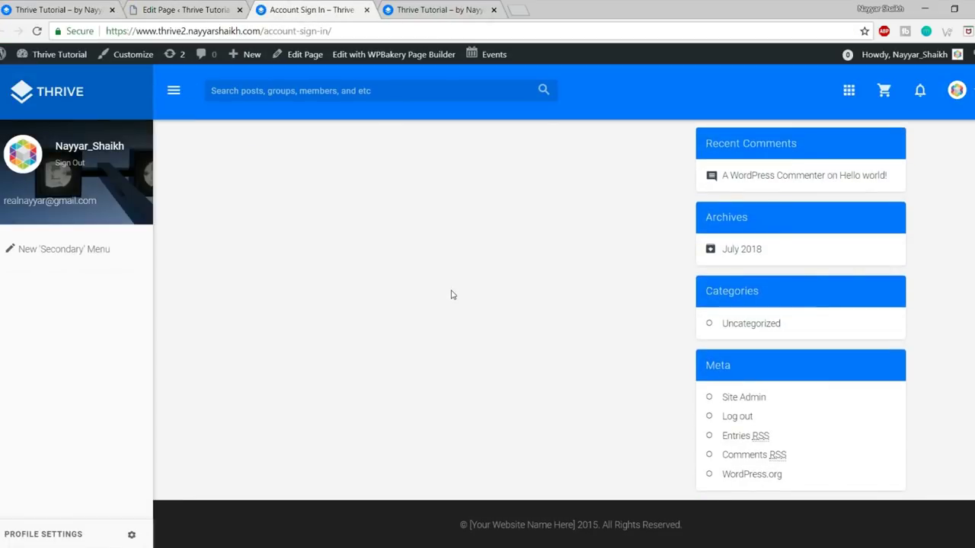
scroll(451, 299, "up", 3)
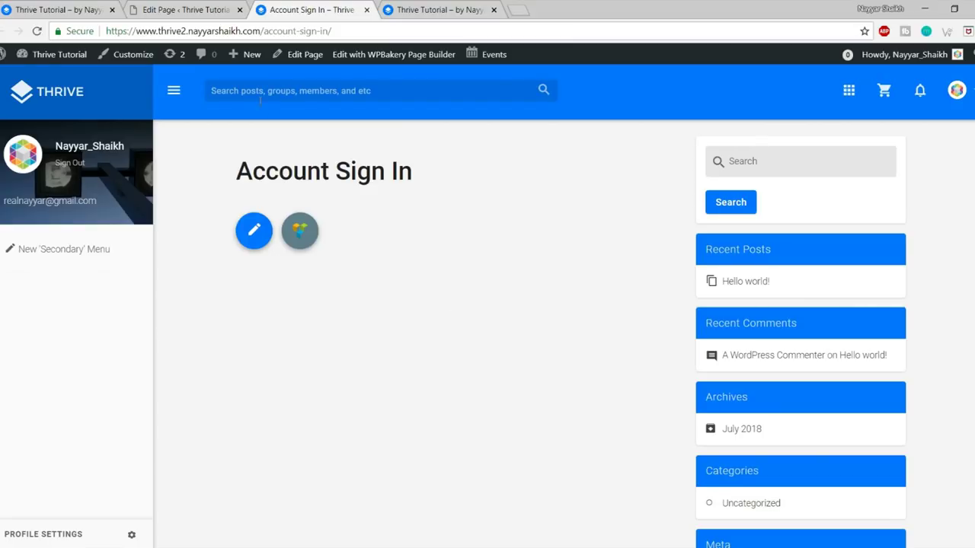
Load the demo site's URL in an incognito window to see its logged-out Account Sign-in page, then return.
left_click(76, 9)
left_click(264, 32)
key("ctrl+c")
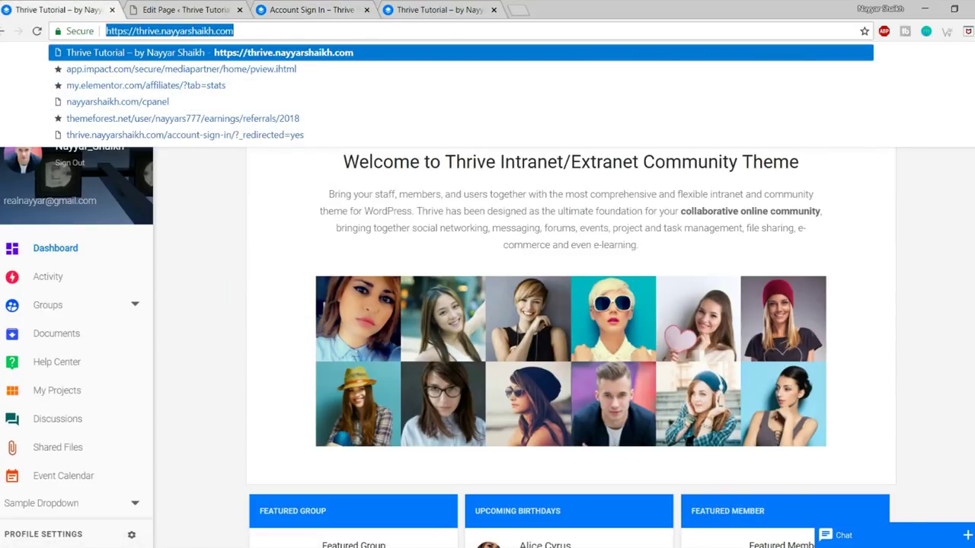
left_click(967, 31)
left_click(960, 86)
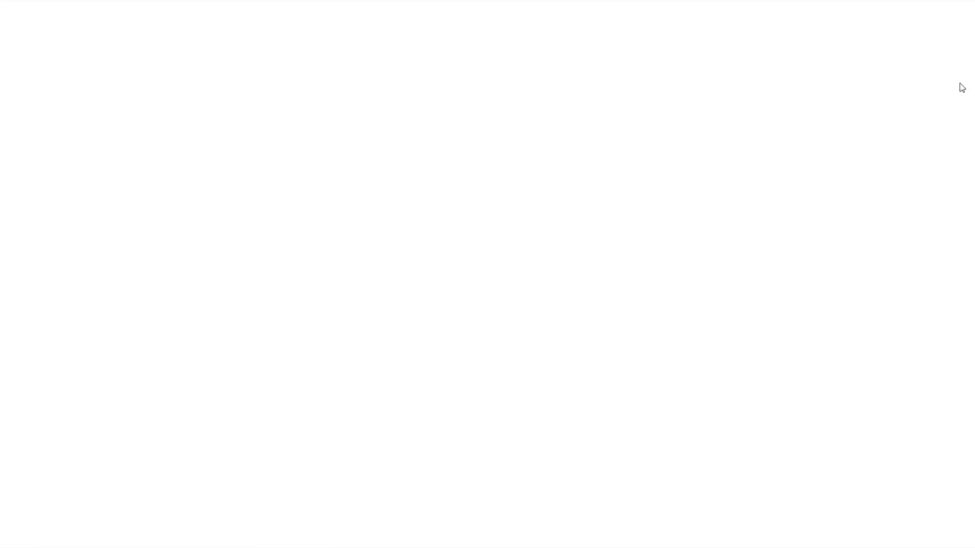
key("ctrl+v")
key("Return")
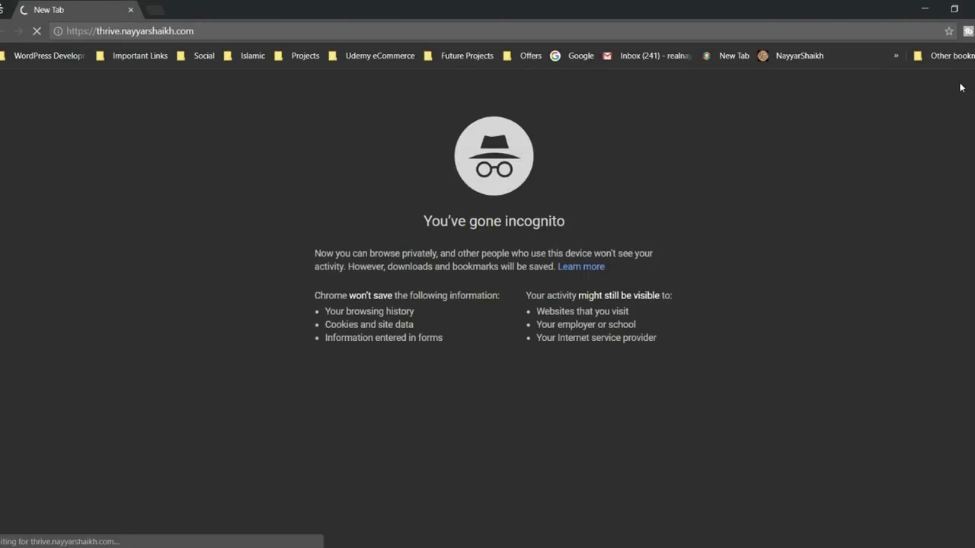
scroll(904, 281, "down", 2)
scroll(904, 286, "up", 4)
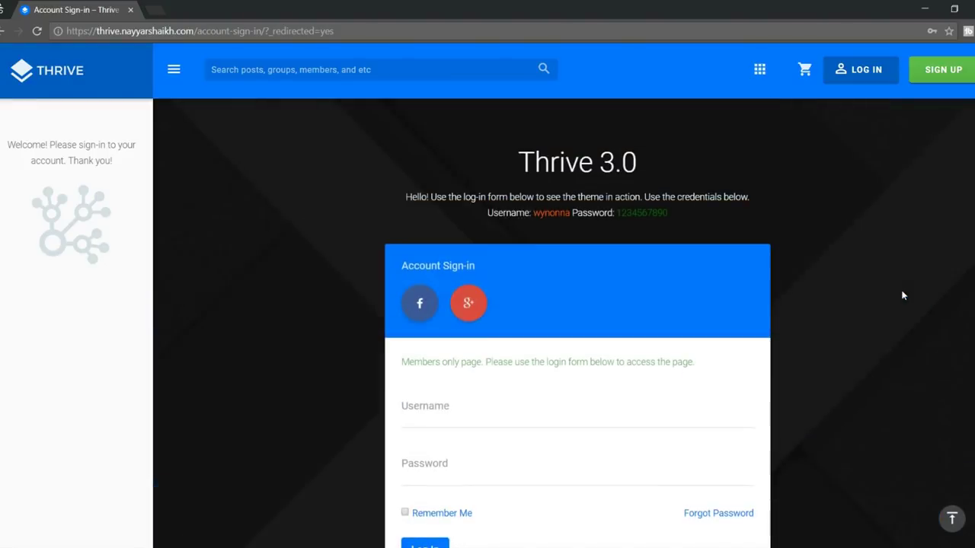
scroll(903, 293, "down", 1)
scroll(902, 295, "down", 2)
scroll(903, 296, "up", 3)
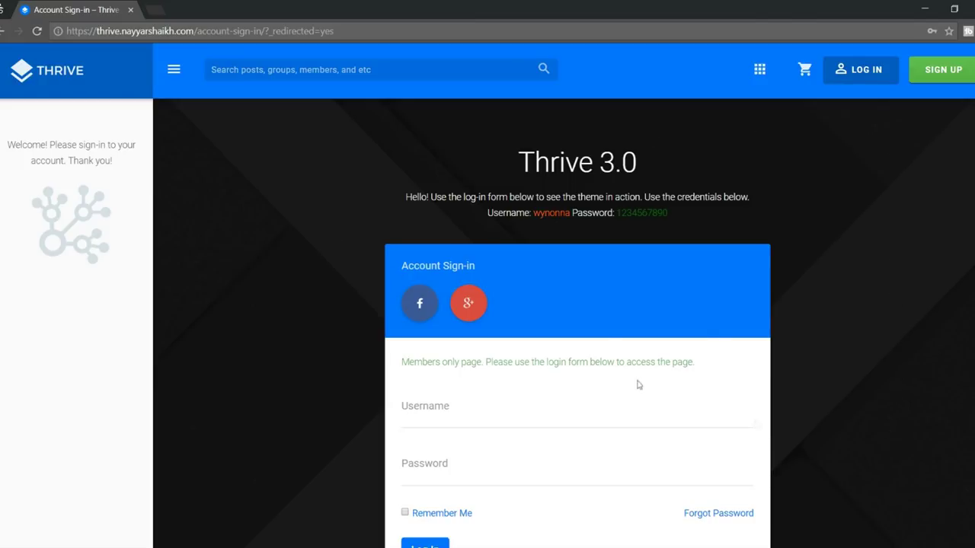
scroll(926, 268, "down", 1)
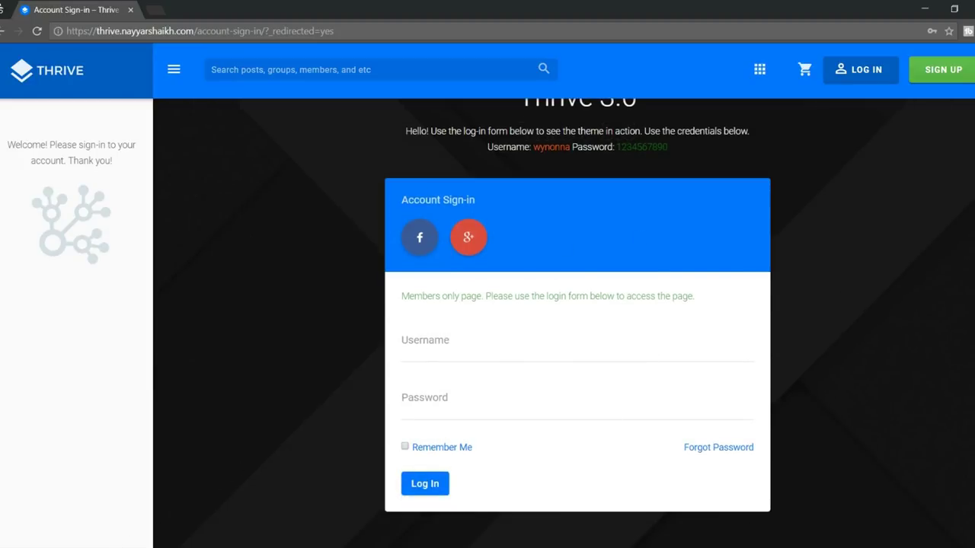
mouse_move(129, 543)
left_click(67, 511)
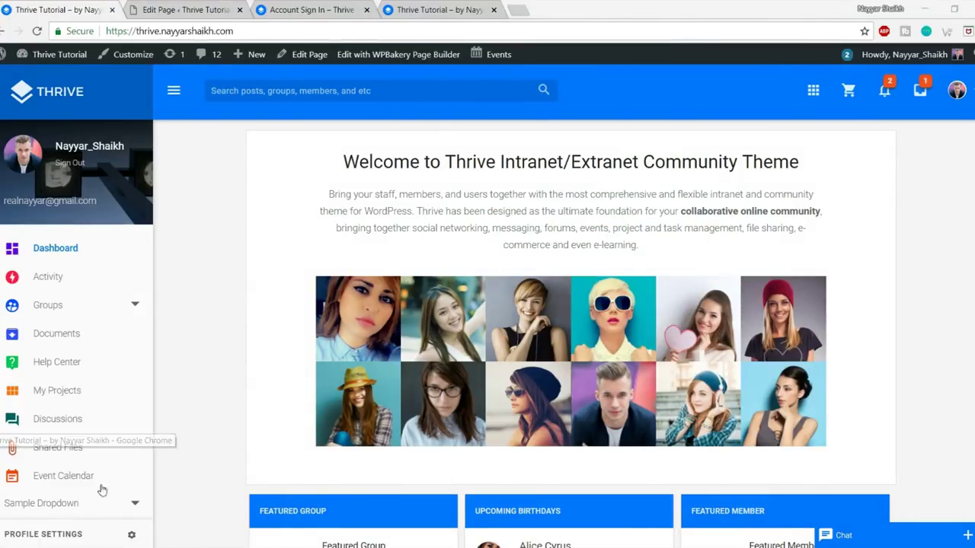
Look at the Account Sign In page on the site, then return to its editor.
left_click(191, 30)
left_click(173, 8)
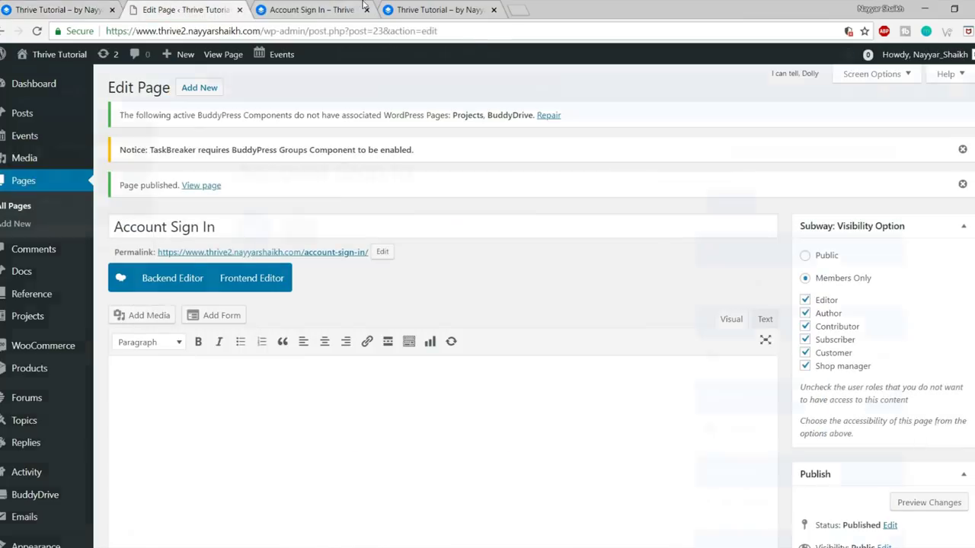
left_click(358, 8)
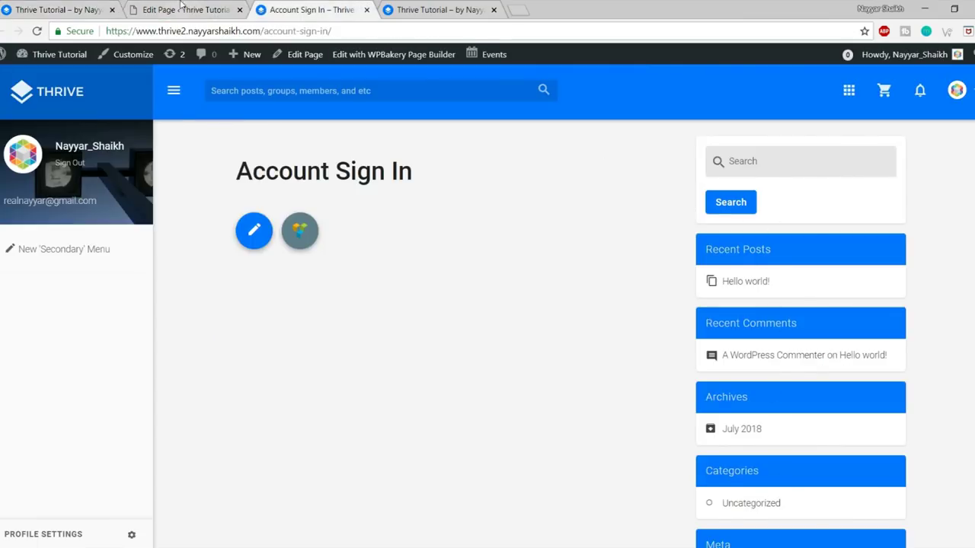
left_click(183, 7)
scroll(929, 274, "down", 10)
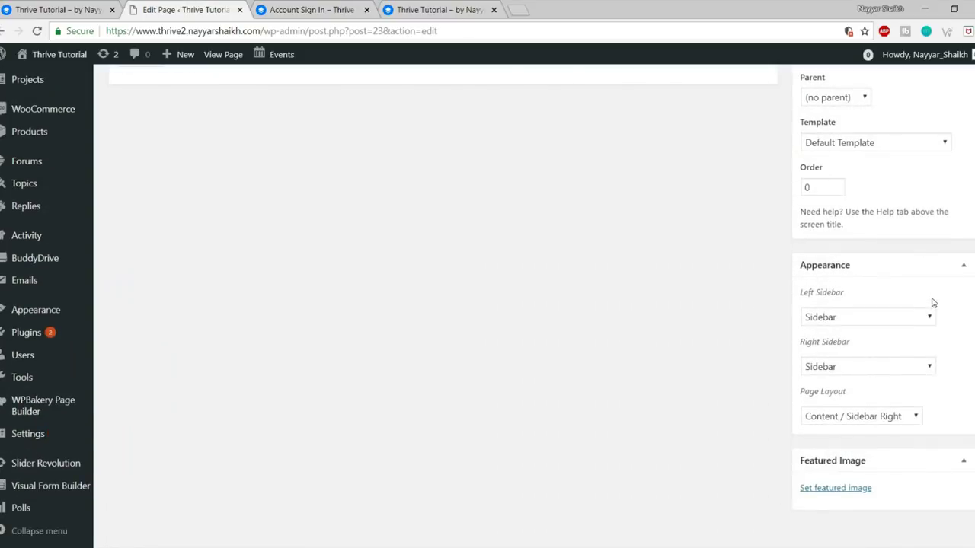
Give the page the Full Content / No Sidebar layout and Canvas template, and update it.
left_click(850, 413)
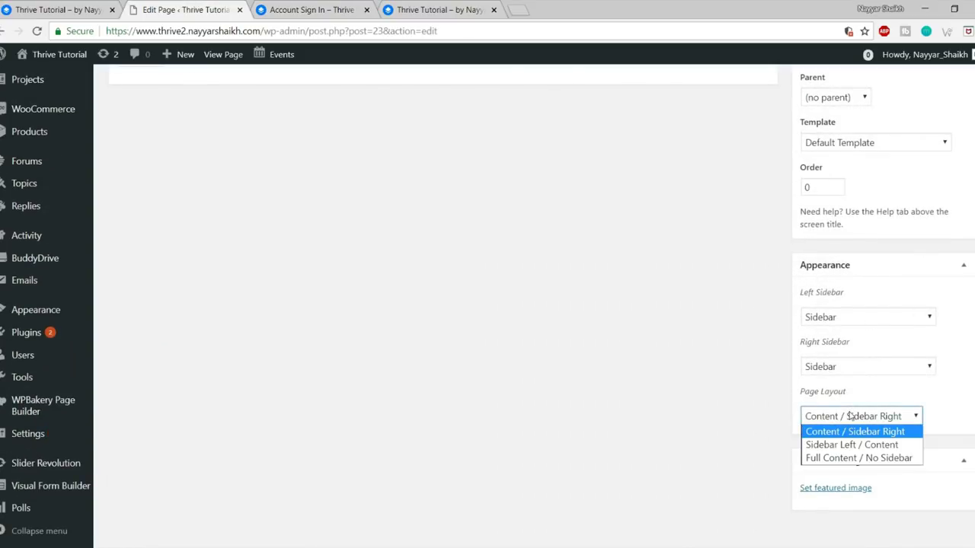
left_click(853, 459)
scroll(800, 419, "up", 3)
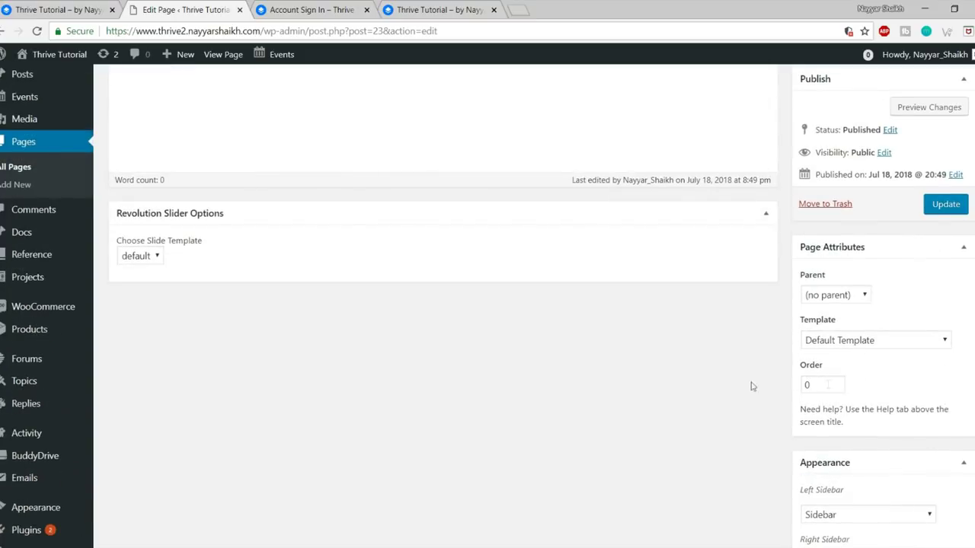
left_click_drag(807, 325, 876, 348)
left_click(877, 348)
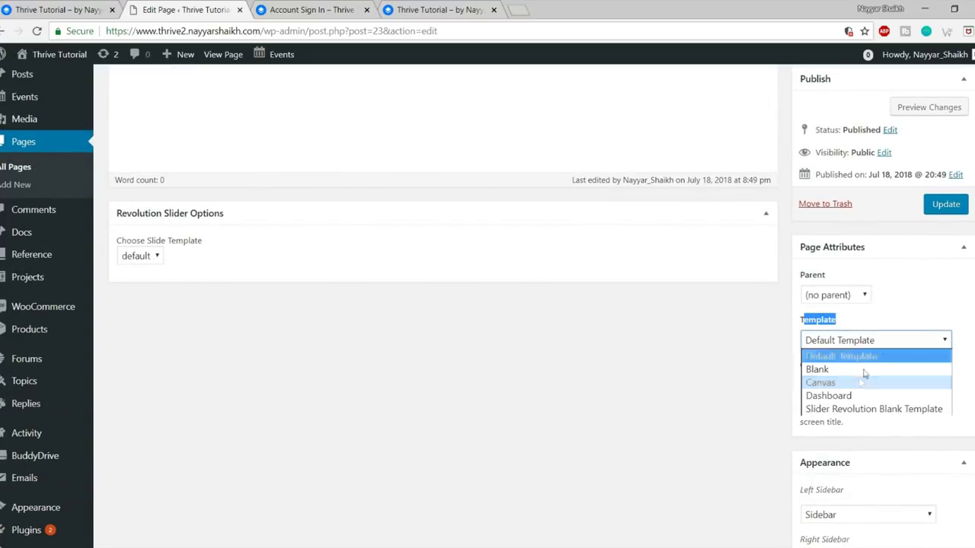
left_click(866, 383)
left_click(956, 206)
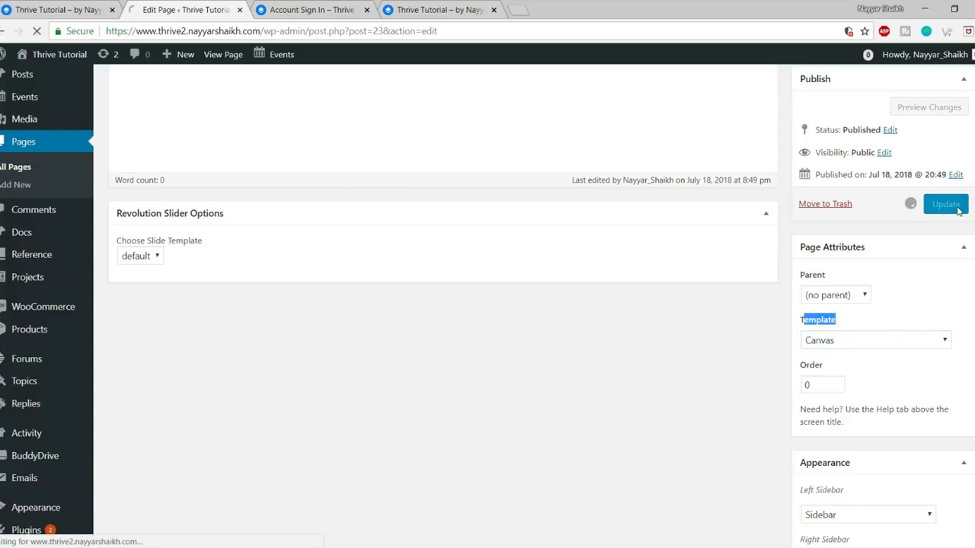
Reload the live Account Sign In page and check it in the private window.
left_click(312, 9)
left_click(37, 34)
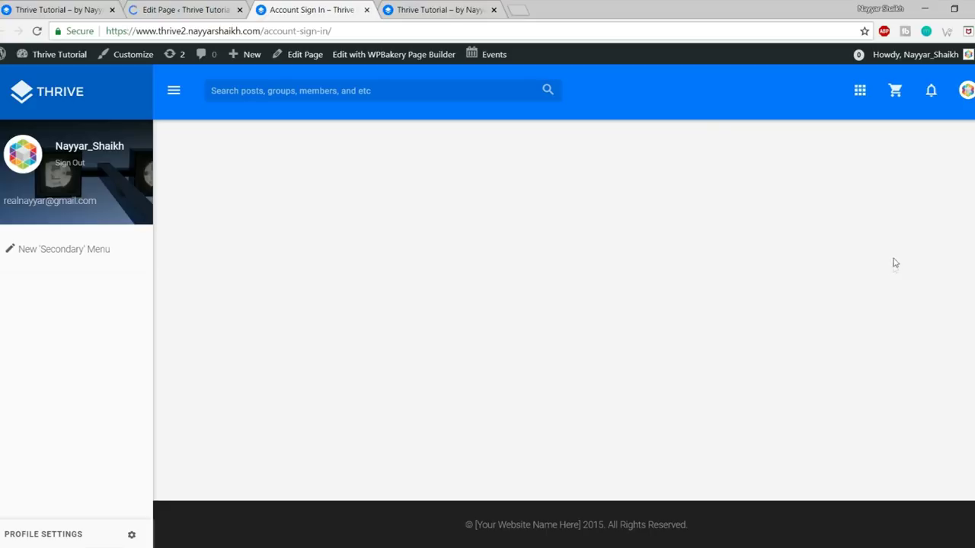
left_click(146, 6)
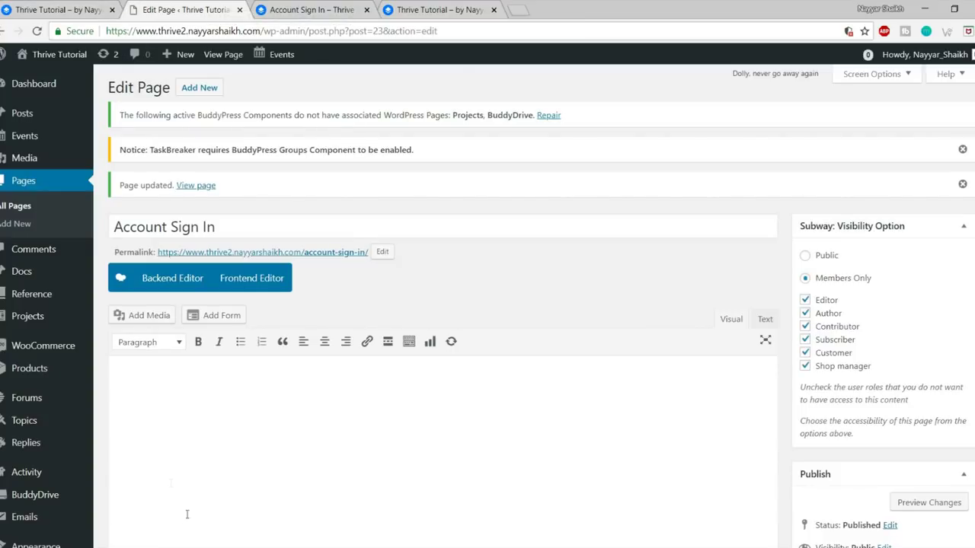
left_click(213, 499)
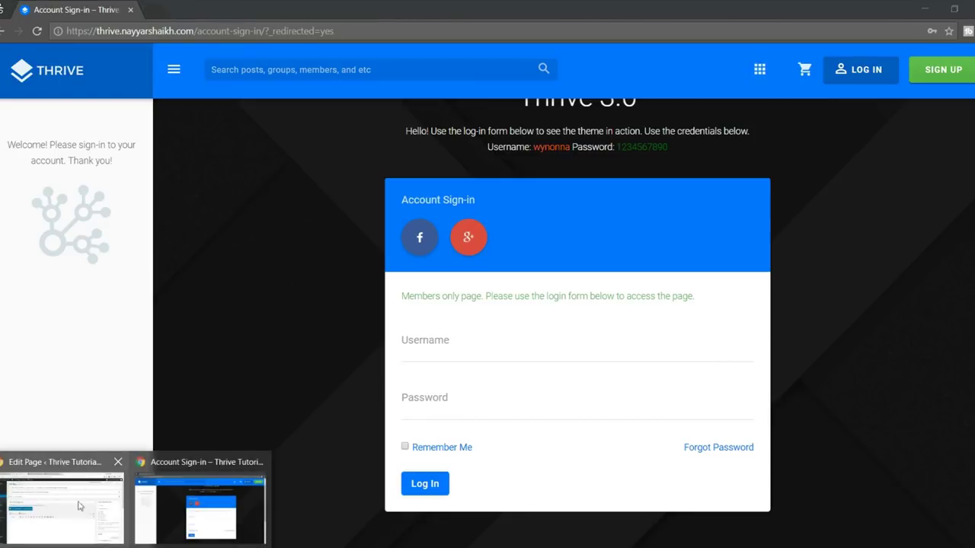
left_click(81, 495)
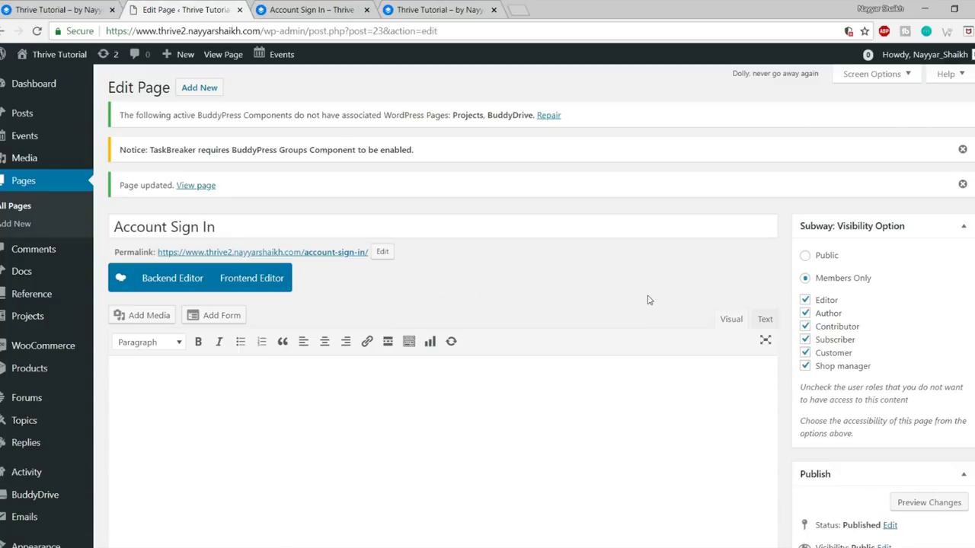
scroll(46, 320, "down", 3)
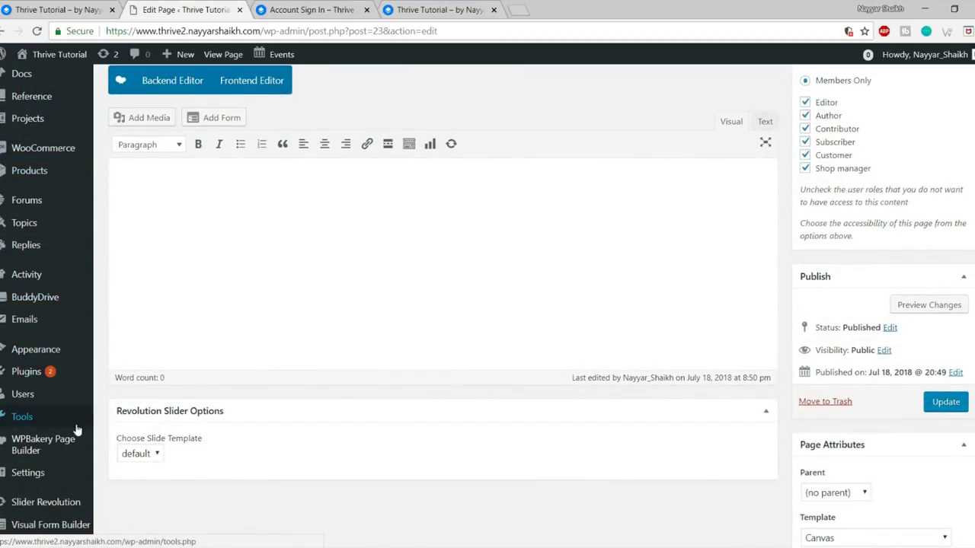
Open Settings > Subway in a new tab, select [subway_login], and return to the Account Sign In editor.
mouse_move(52, 476)
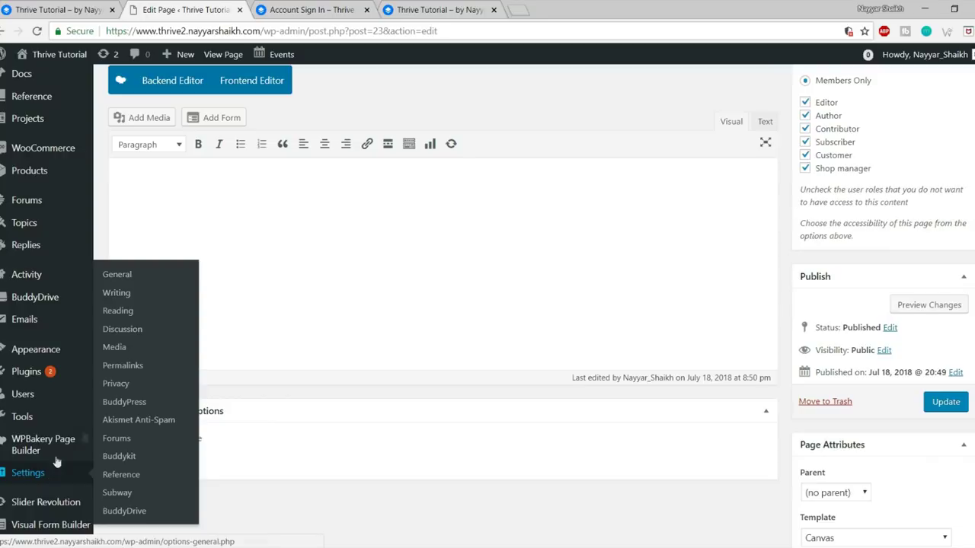
right_click(120, 497)
left_click(163, 392)
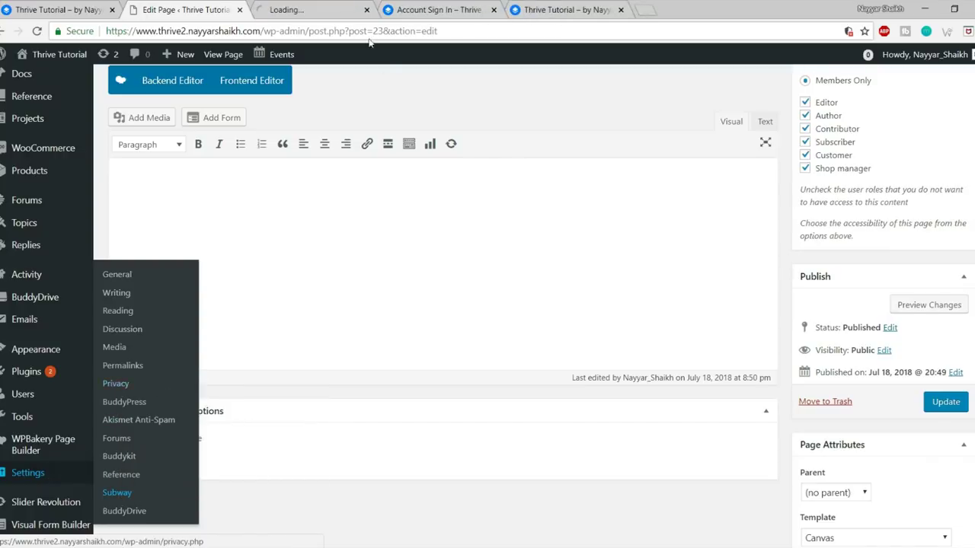
left_click(314, 8)
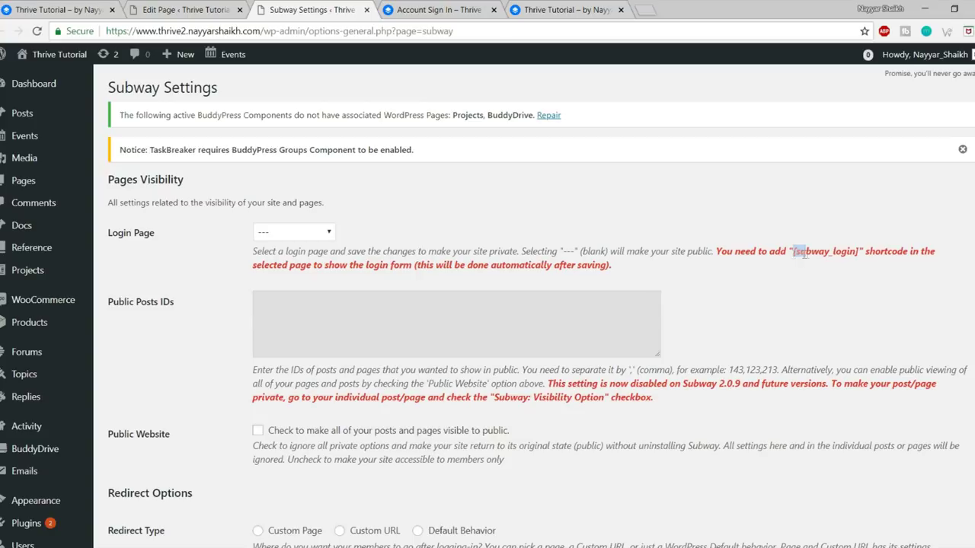
left_click_drag(794, 253, 844, 257)
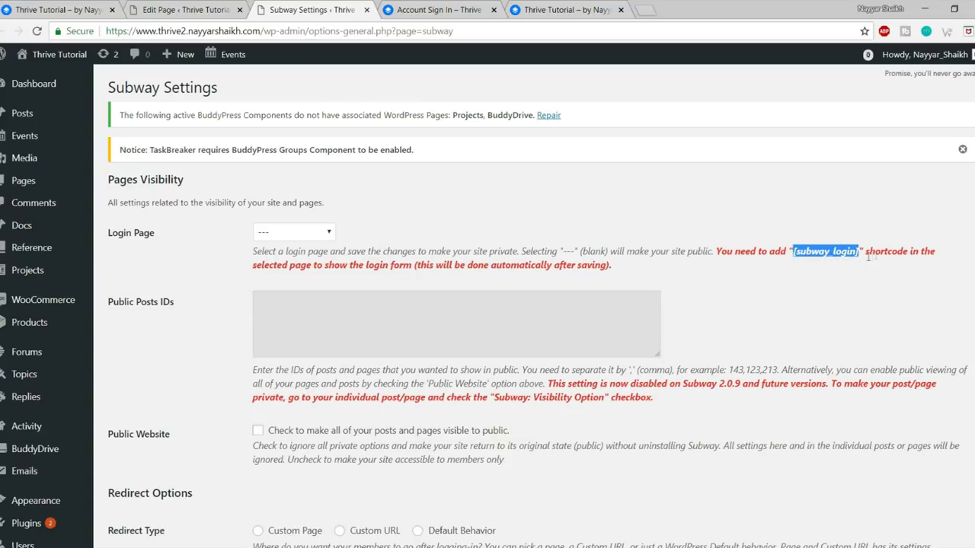
left_click(176, 10)
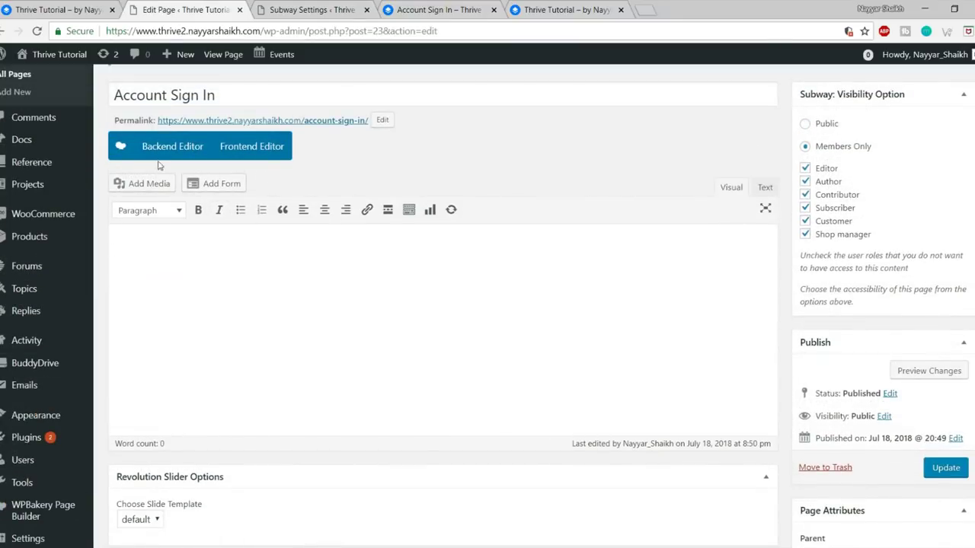
In the Backend Editor, add a Text Block containing the pasted [subway_login] shortcode.
left_click(161, 152)
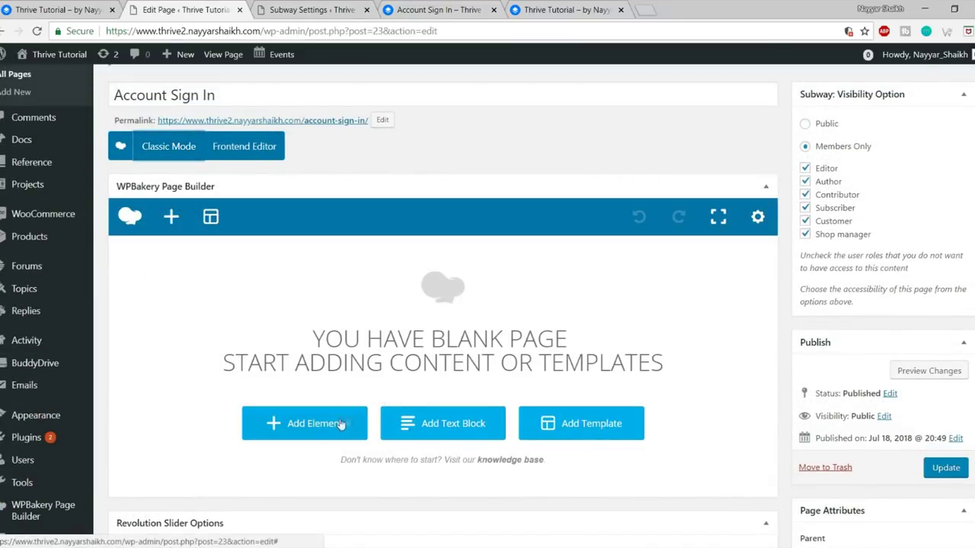
left_click(327, 425)
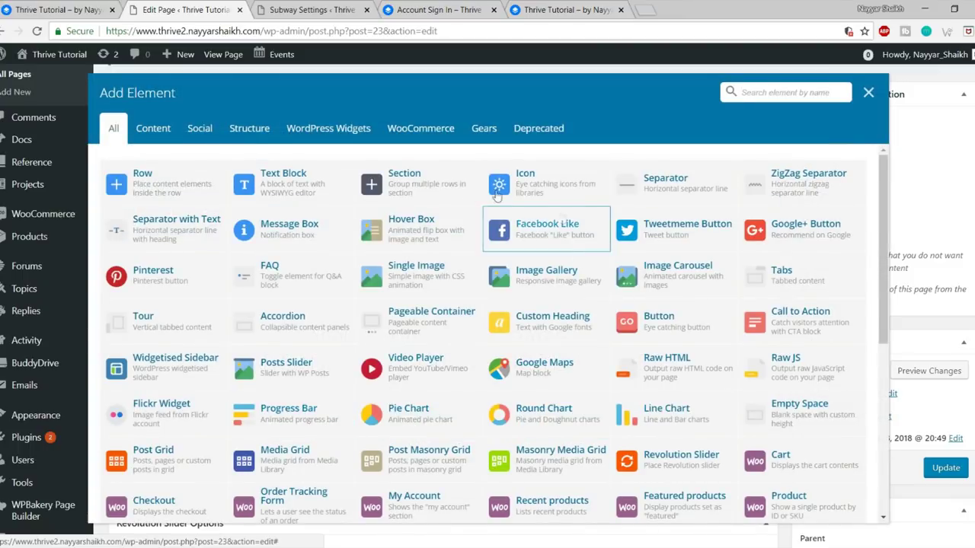
left_click(319, 189)
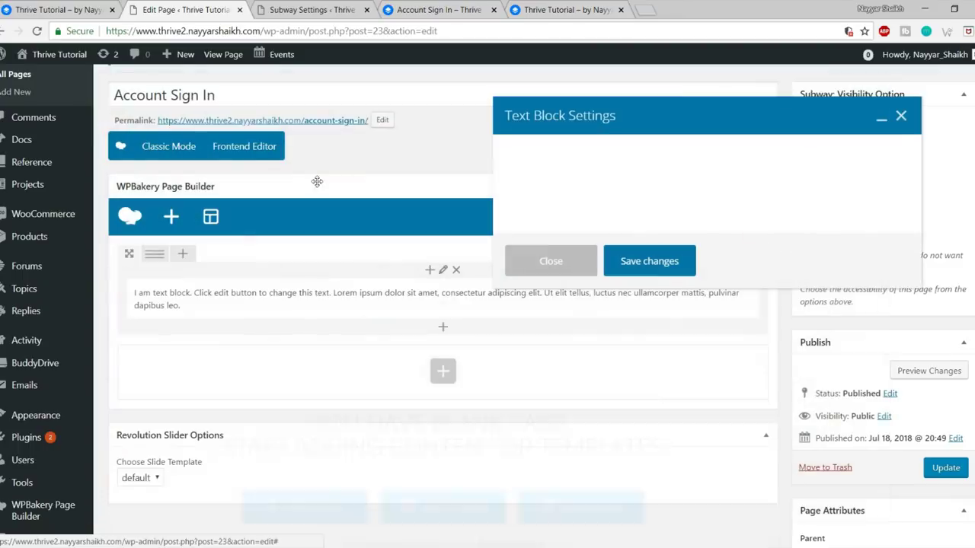
key("ctrl+a")
type("[subway_login]")
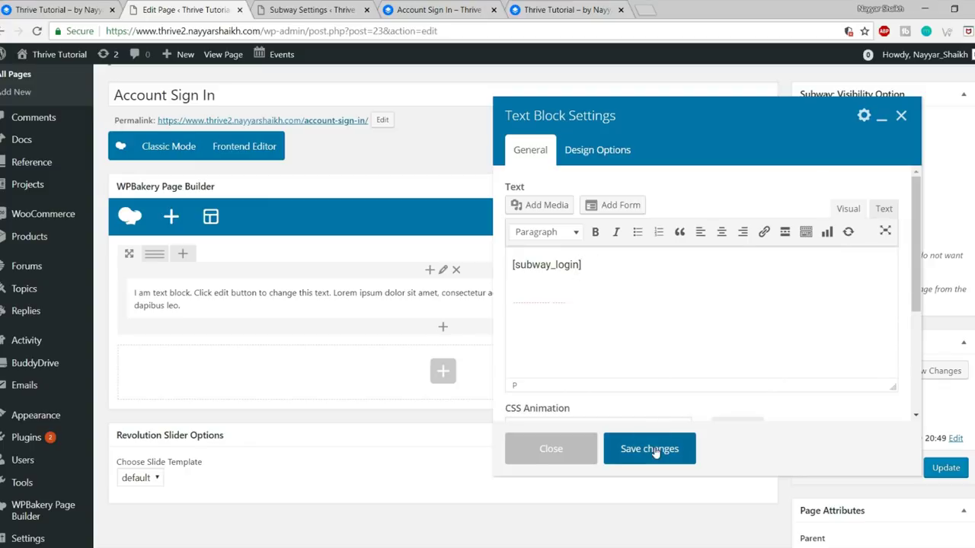
left_click(654, 450)
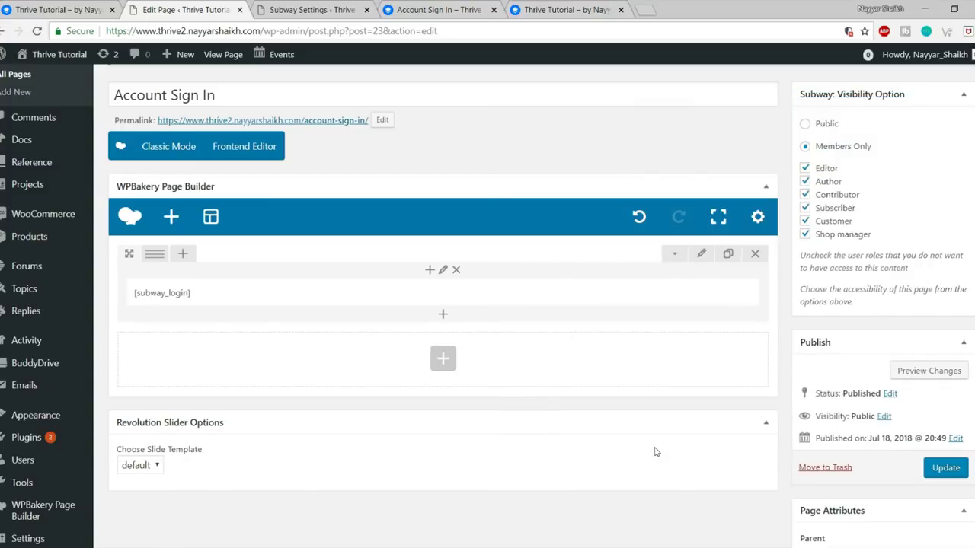
Update the page and reload the live Account Sign In page.
left_click(946, 469)
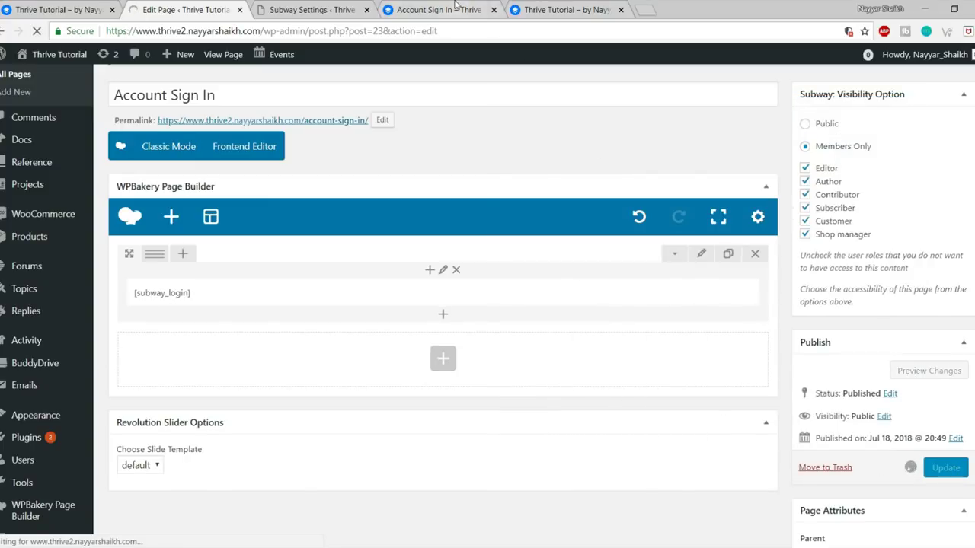
left_click(456, 9)
left_click(35, 32)
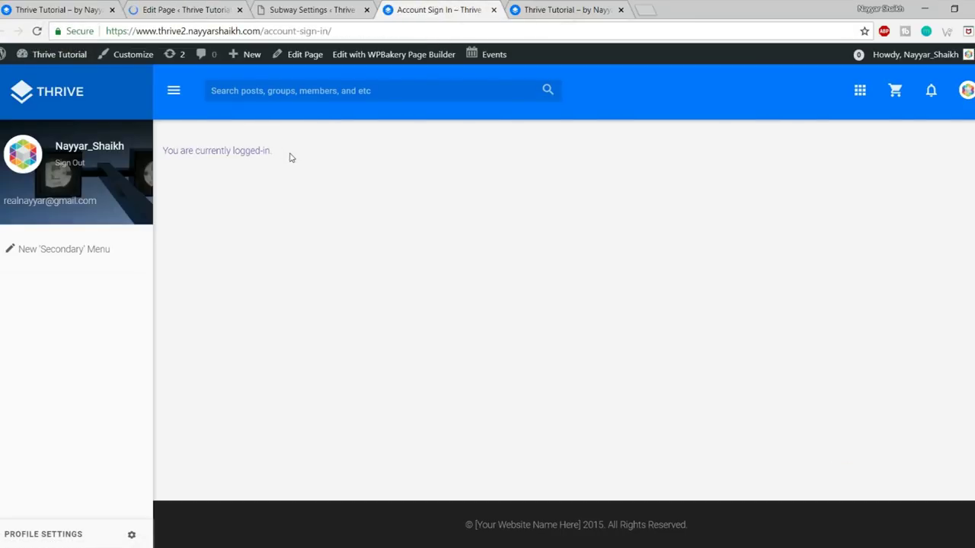
Copy the live Account Sign In page's web address.
left_click_drag(290, 156, 169, 151)
left_click(257, 150)
left_click(338, 29)
key("ctrl+c")
left_click(403, 281)
Load the thrive2 sign-in page logged out in a private window and compare with the demo site.
left_click(221, 512)
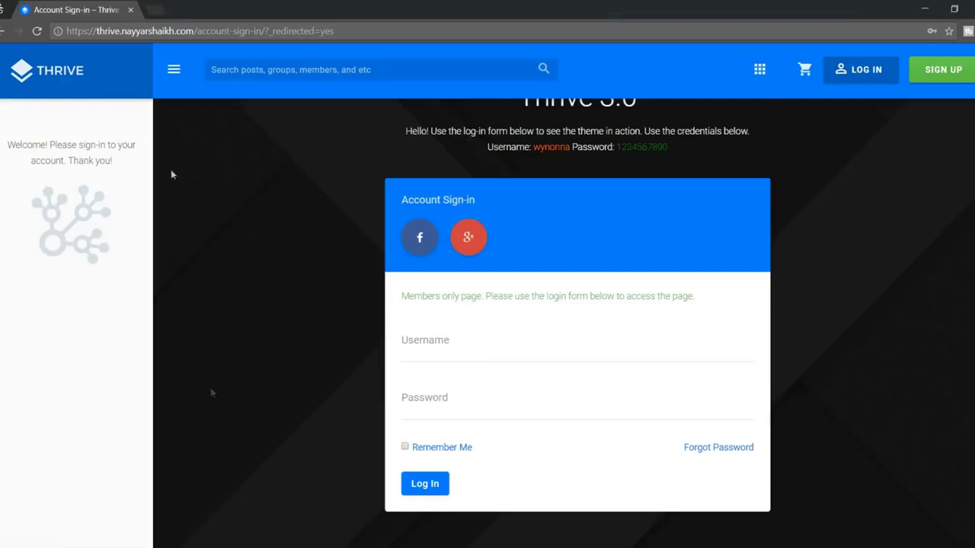
left_click(158, 11)
key("ctrl+v")
key("Return")
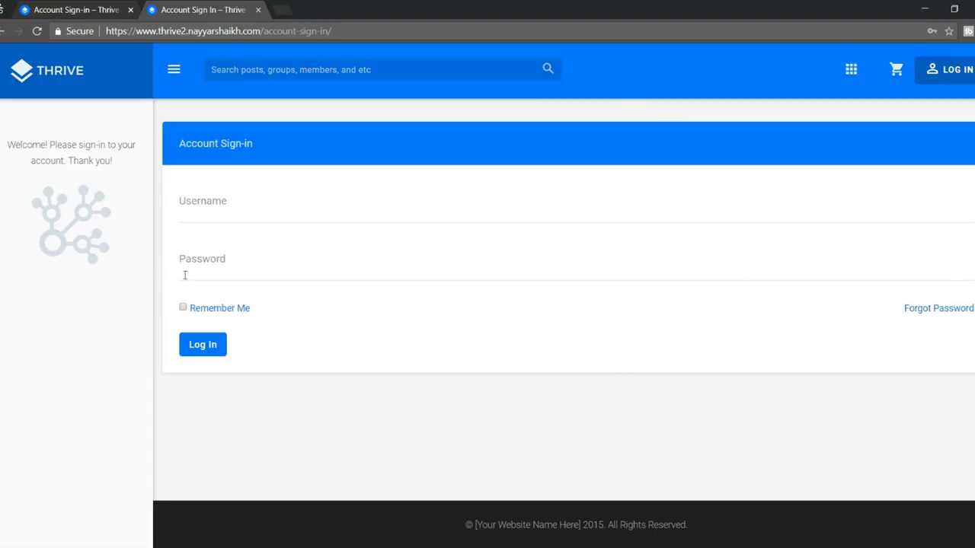
left_click(46, 9)
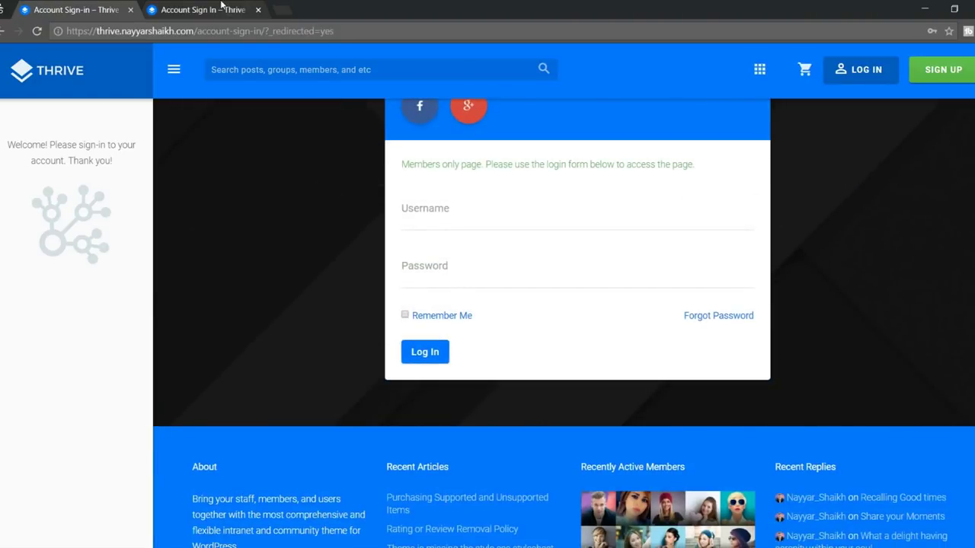
left_click(222, 7)
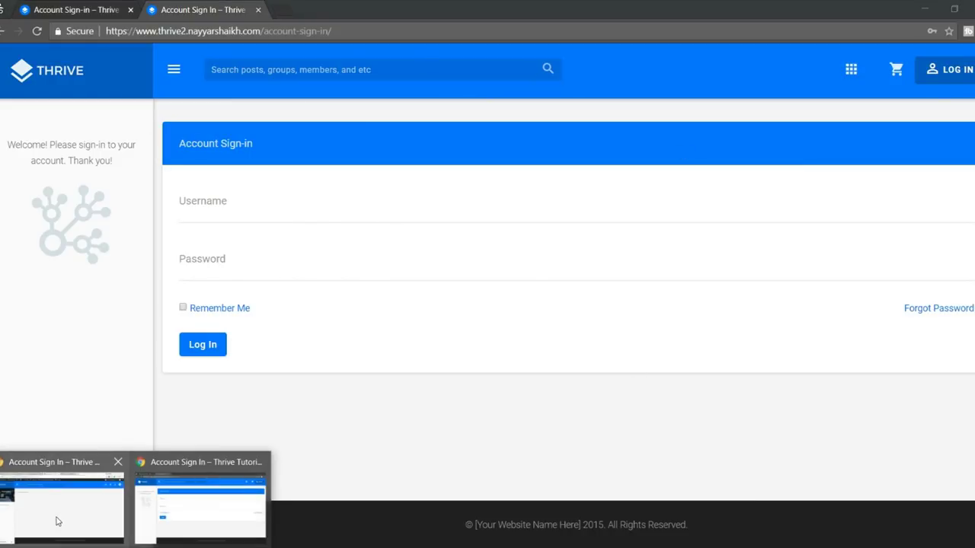
left_click(200, 500)
Set the row to 1/4 + 1/2 + 1/4 columns and drag the [subway_login] Text Block into the middle.
left_click(185, 9)
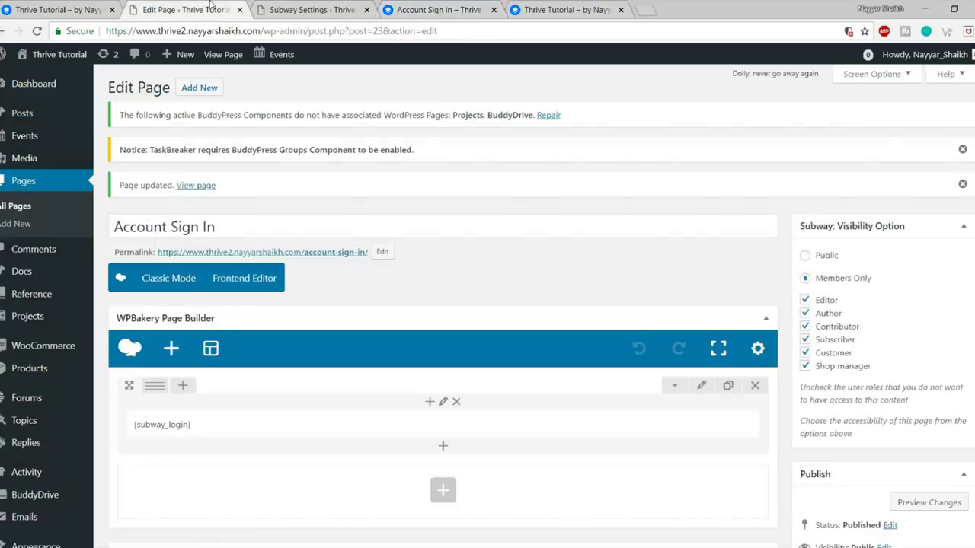
scroll(417, 272, "down", 2)
mouse_move(155, 191)
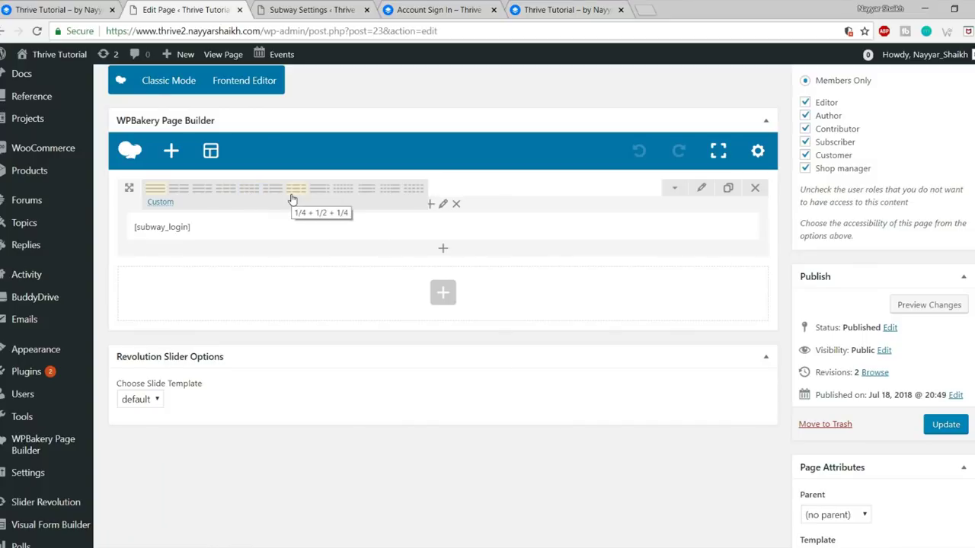
left_click(291, 191)
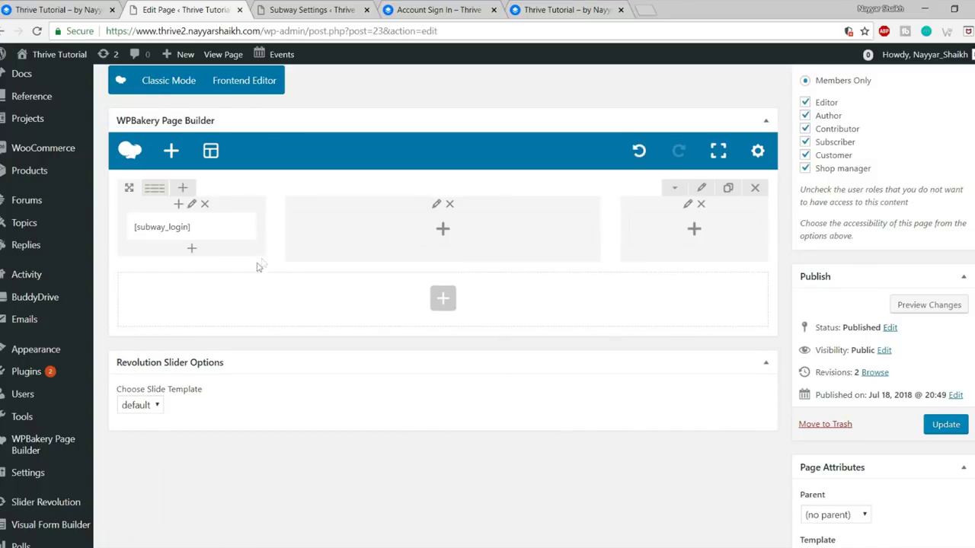
left_click_drag(140, 225, 423, 236)
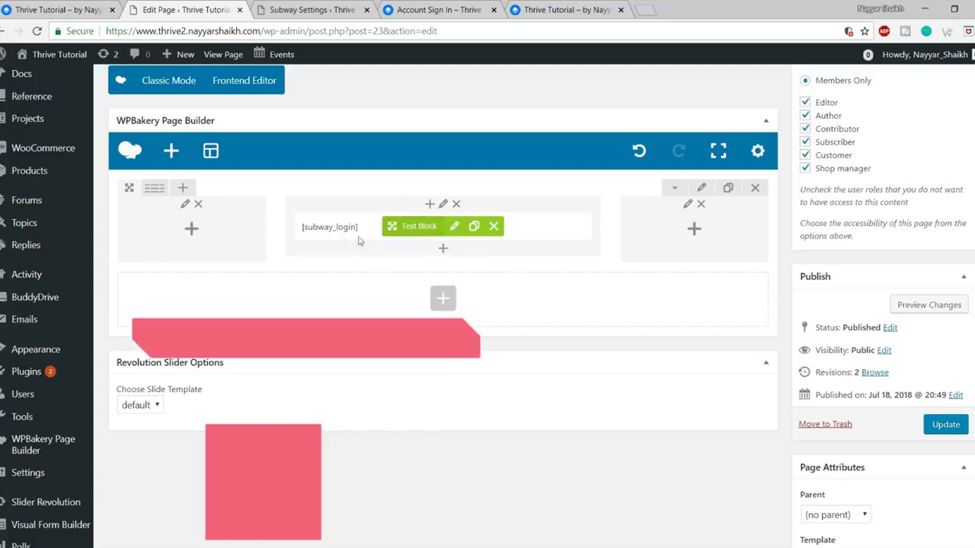
Add a centred Heading 1 line 'Welcome to Thrive' above the [subway_login] shortcode.
left_click(455, 227)
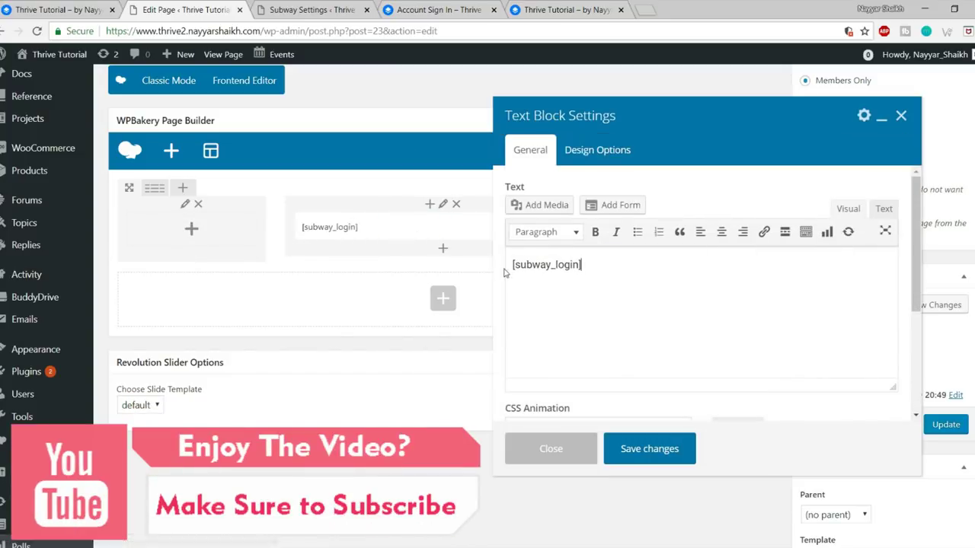
left_click(514, 265)
key("Return")
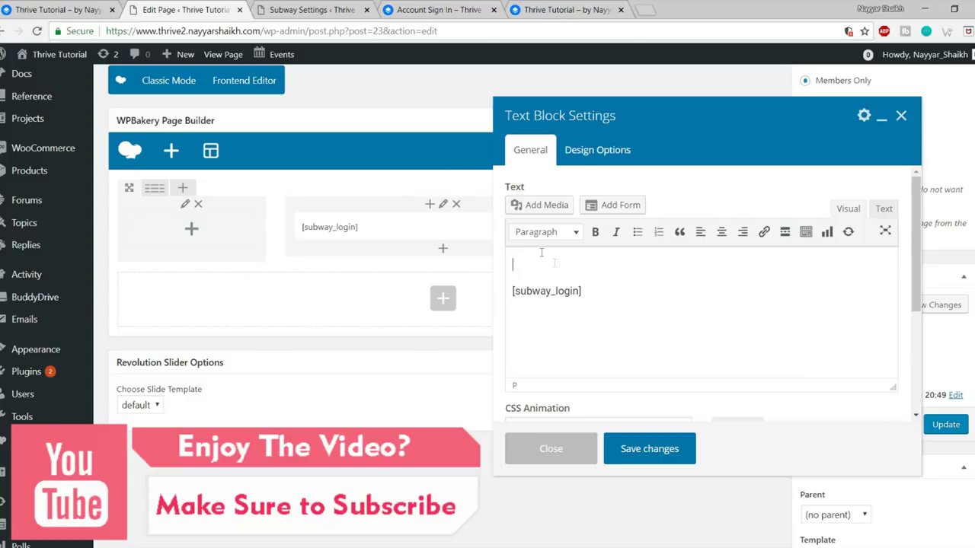
type("Welcome To T")
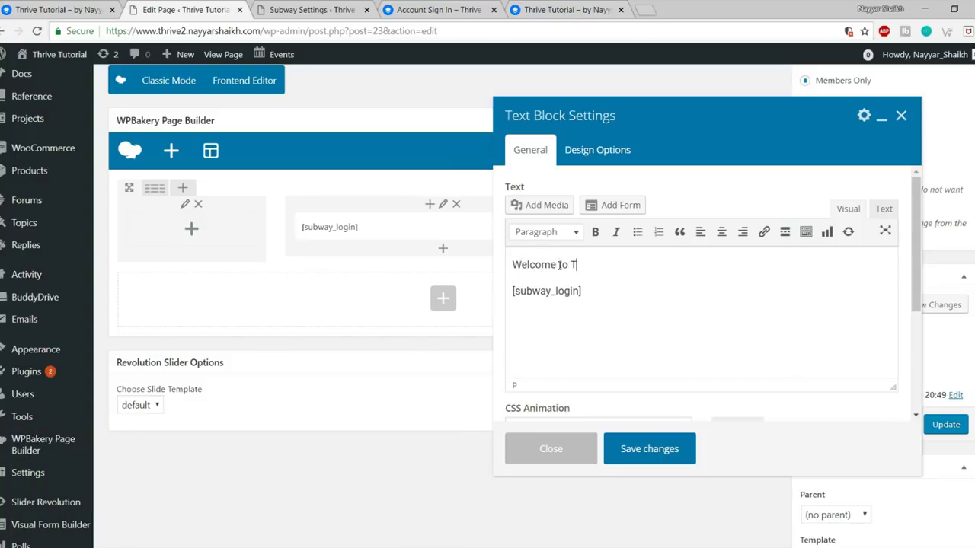
left_click_drag(608, 265, 507, 262)
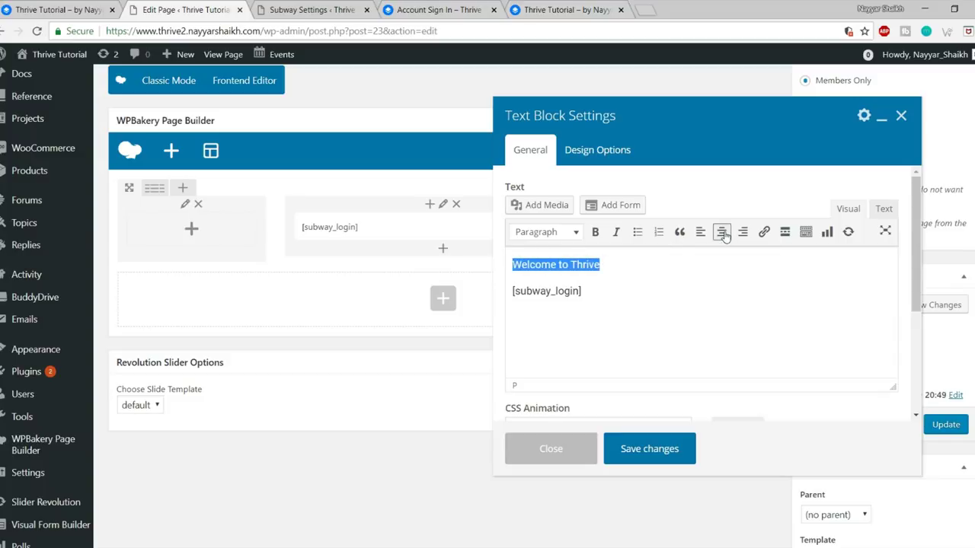
left_click(723, 236)
left_click(562, 232)
left_click(575, 283)
Make the Welcome to Thrive heading white and save the text block.
left_click(735, 293)
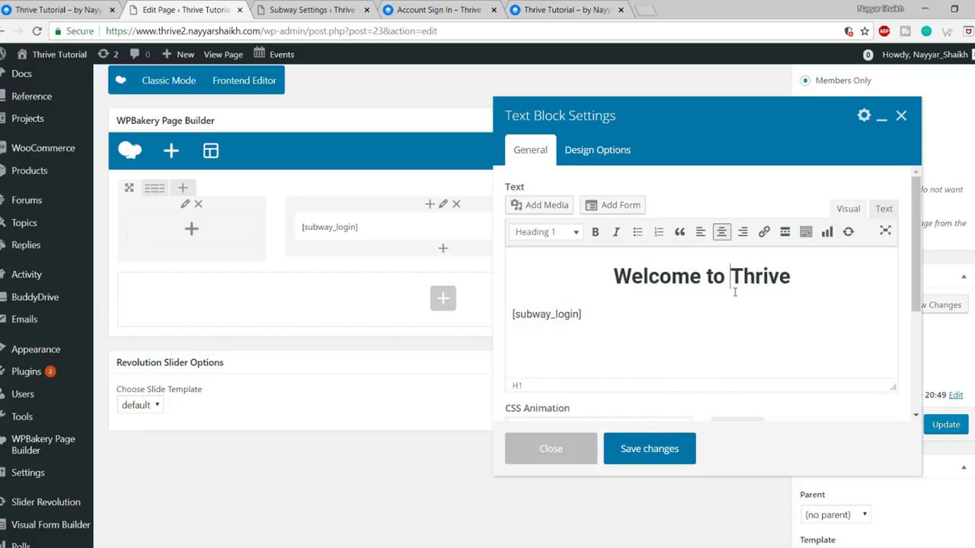
left_click_drag(799, 275, 642, 277)
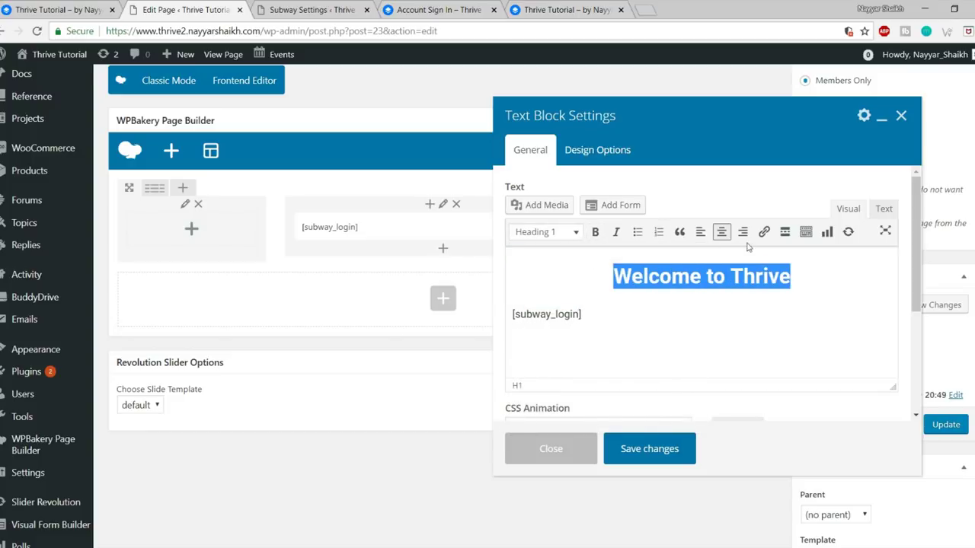
left_click(805, 233)
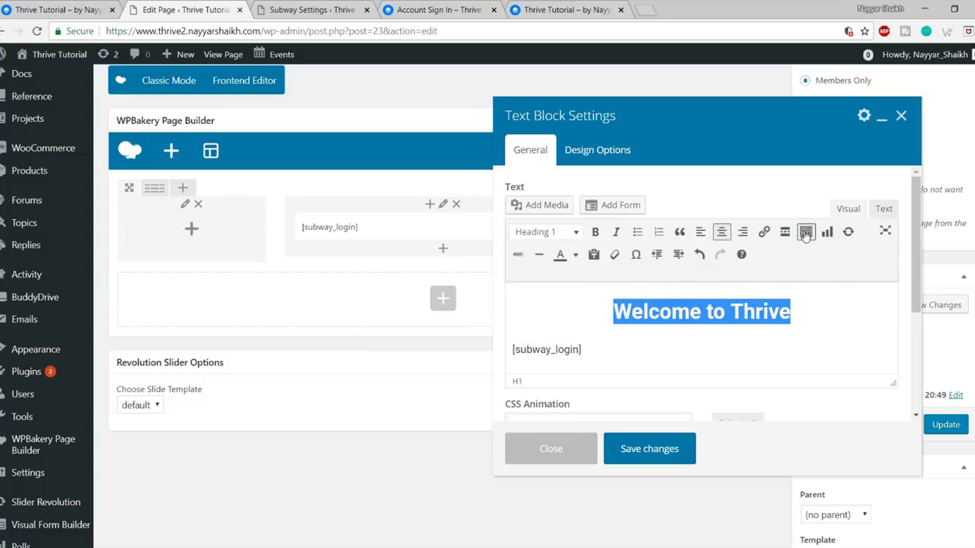
left_click(575, 256)
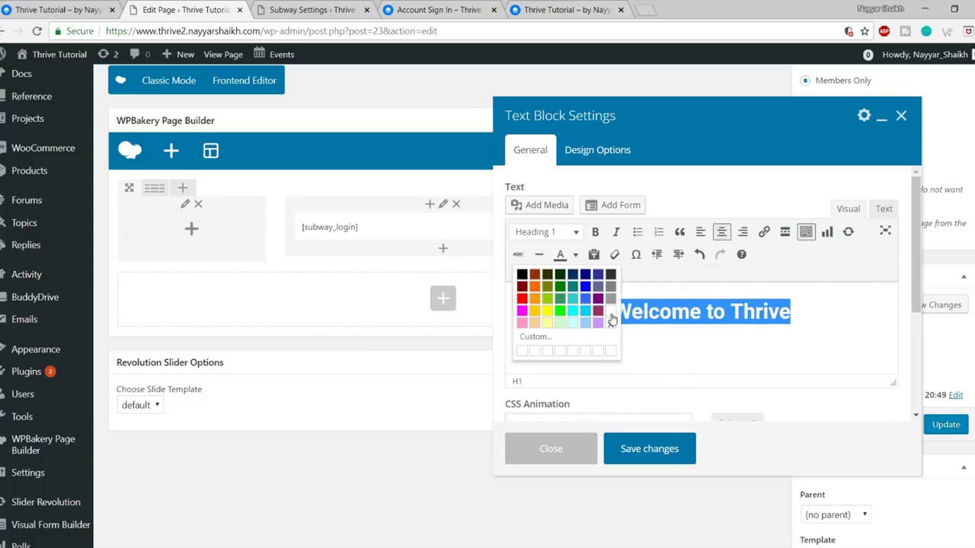
left_click(611, 314)
left_click(649, 448)
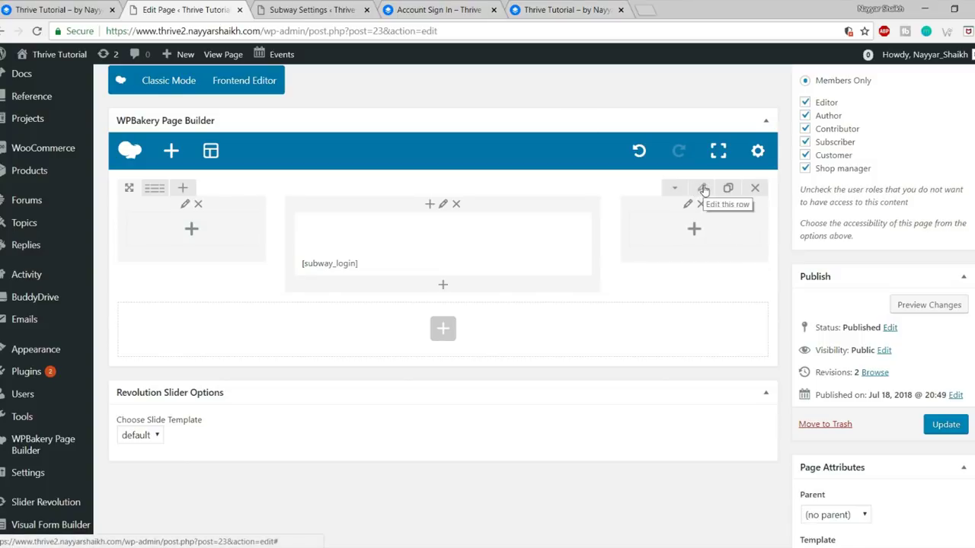
Set the login row's Design Options background colour to black, leaving no background image.
left_click(704, 190)
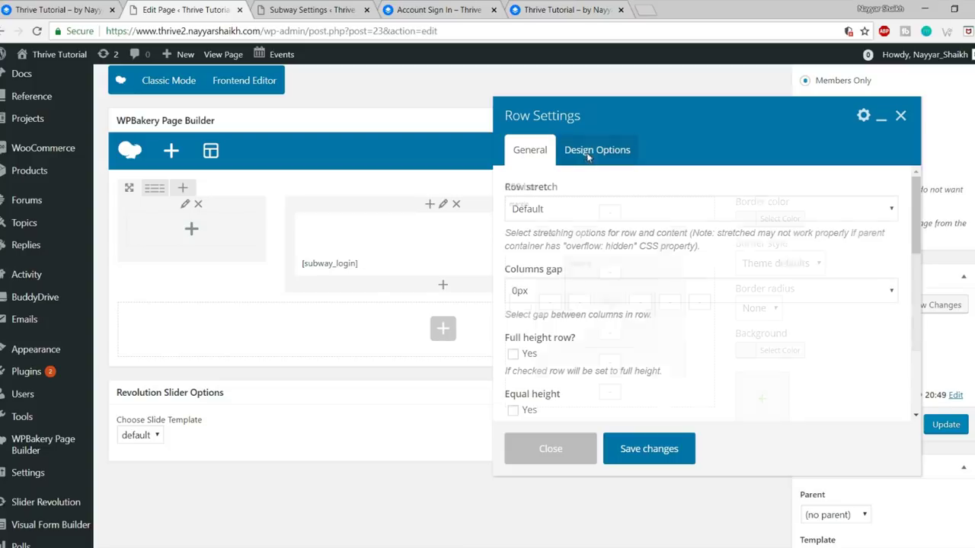
left_click(588, 156)
scroll(765, 287, "down", 1)
left_click(780, 284)
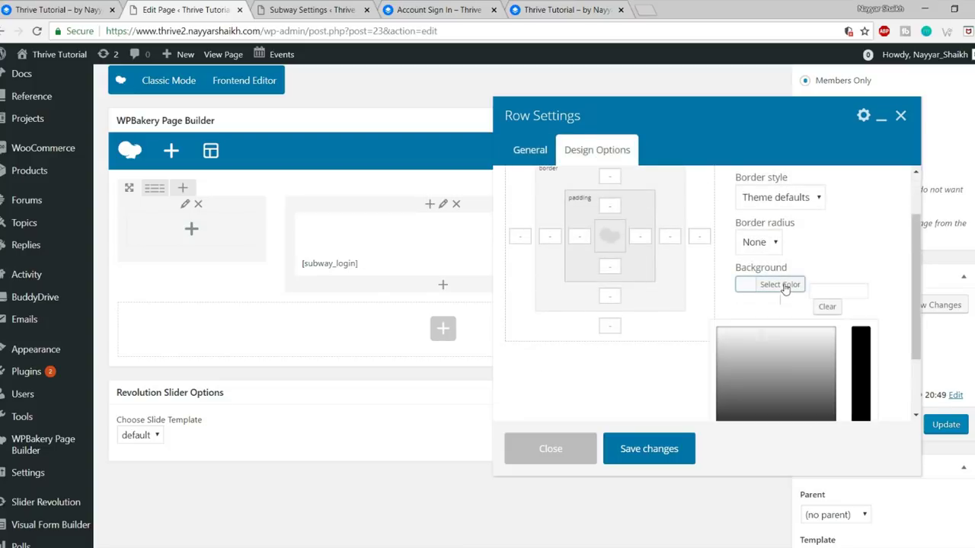
scroll(828, 345, "down", 2)
left_click(719, 369)
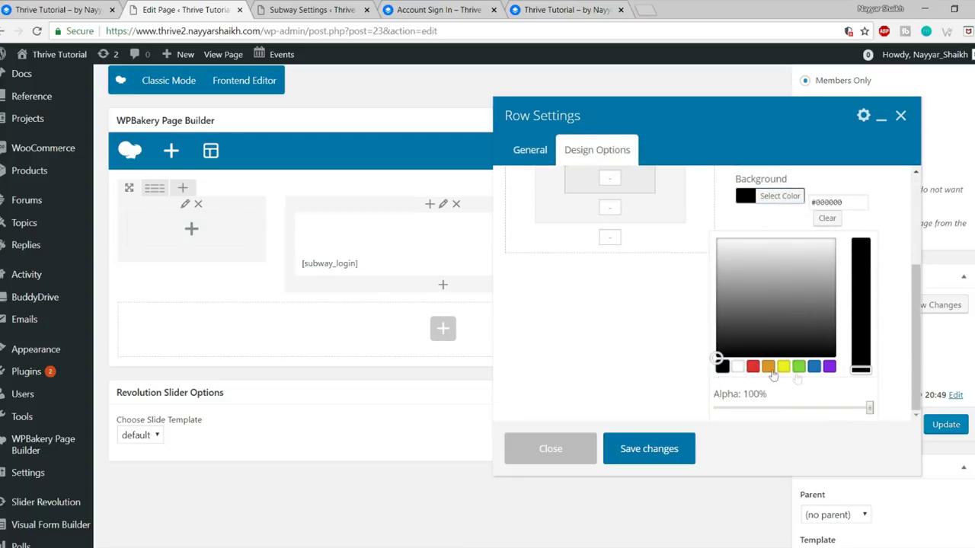
left_click(780, 196)
scroll(830, 294, "up", 2)
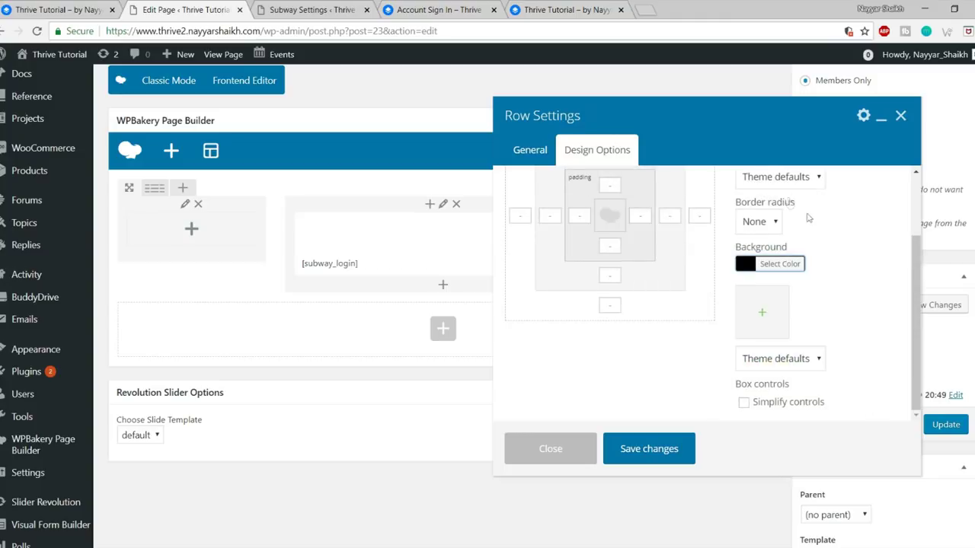
scroll(830, 294, "down", 1)
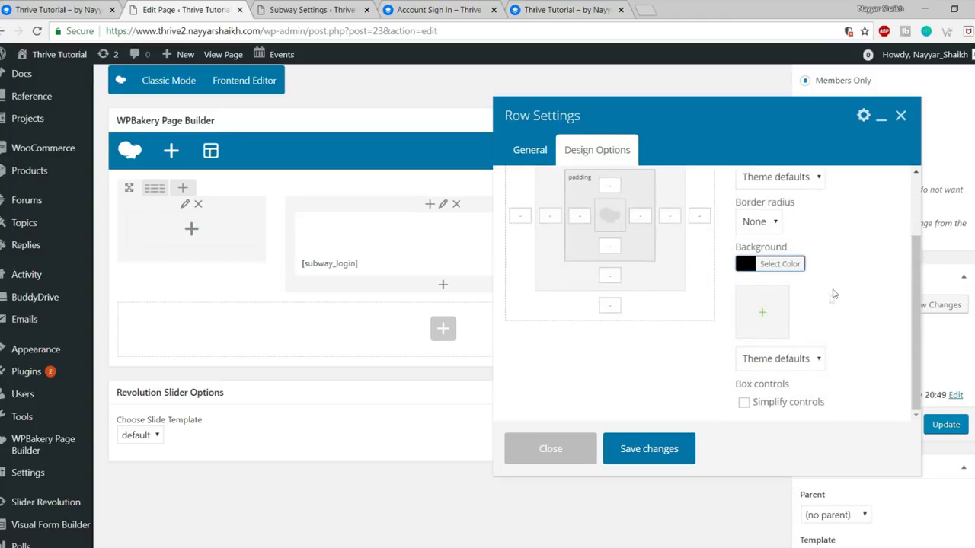
left_click(765, 314)
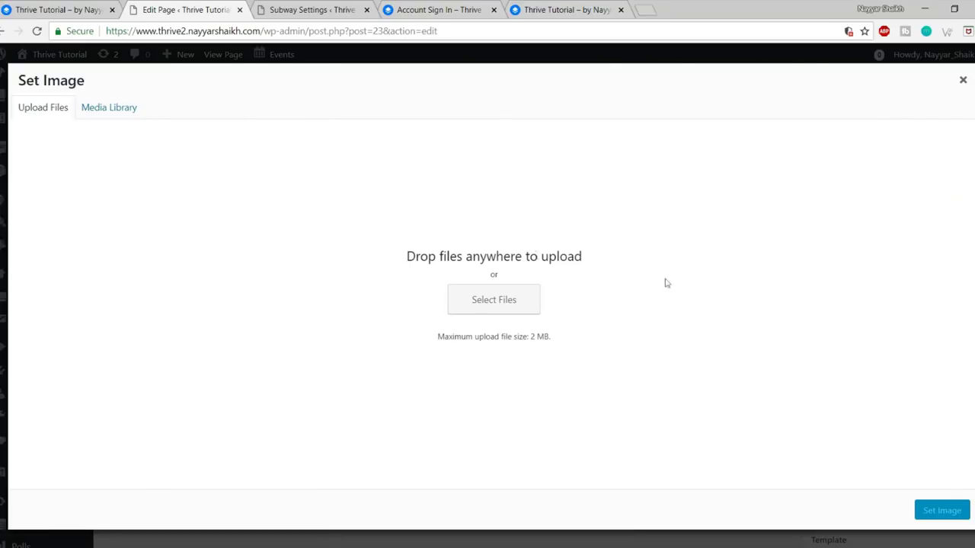
left_click(964, 80)
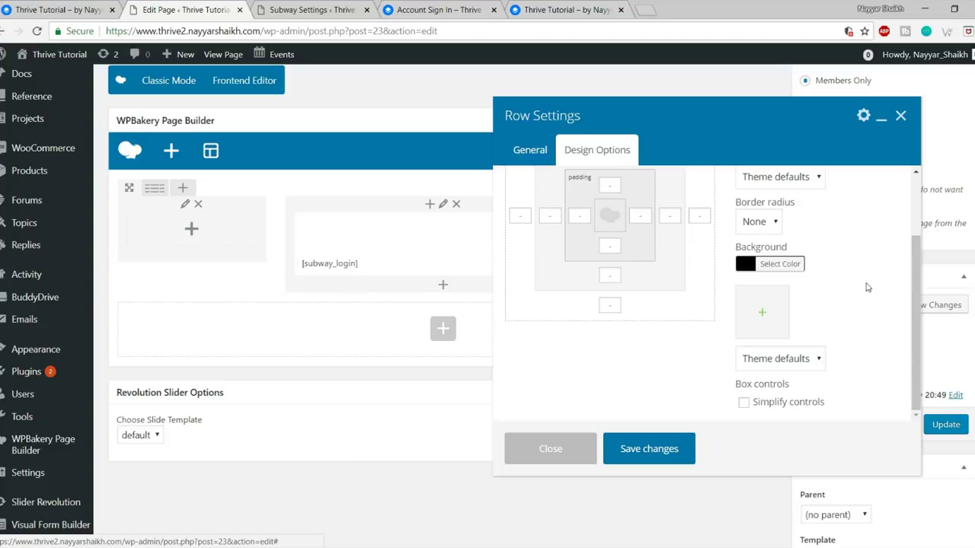
scroll(866, 283, "up", 5)
Make the row full height, save the row settings, and update the page.
left_click(533, 150)
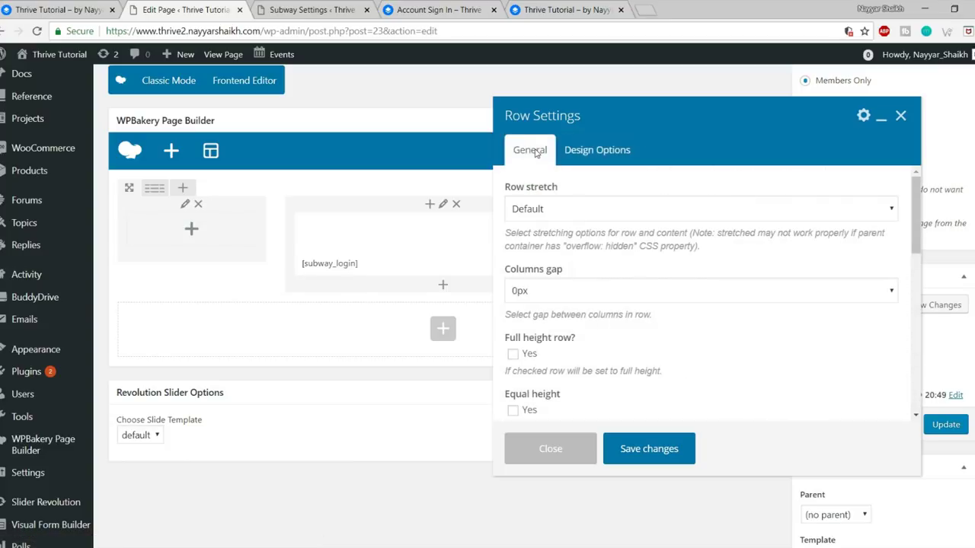
scroll(745, 246, "down", 1)
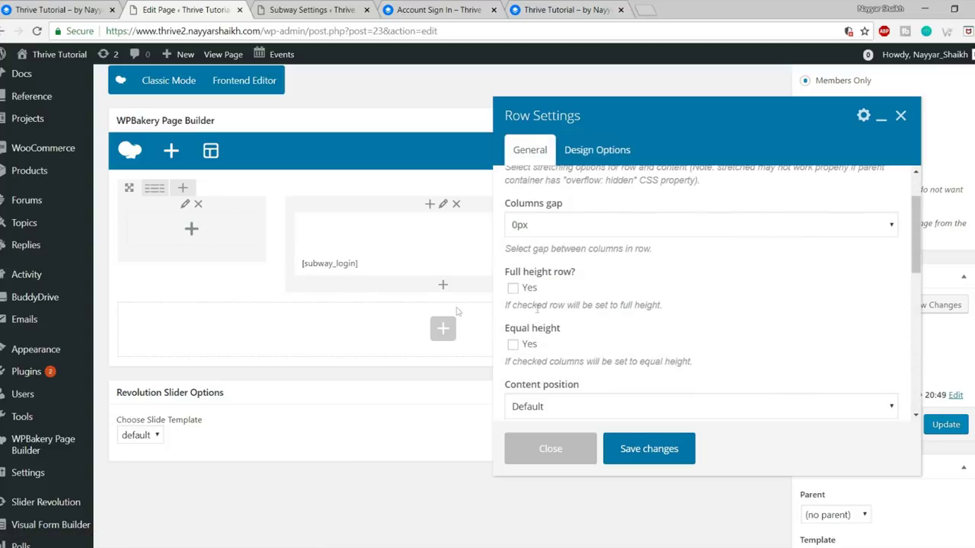
left_click(513, 289)
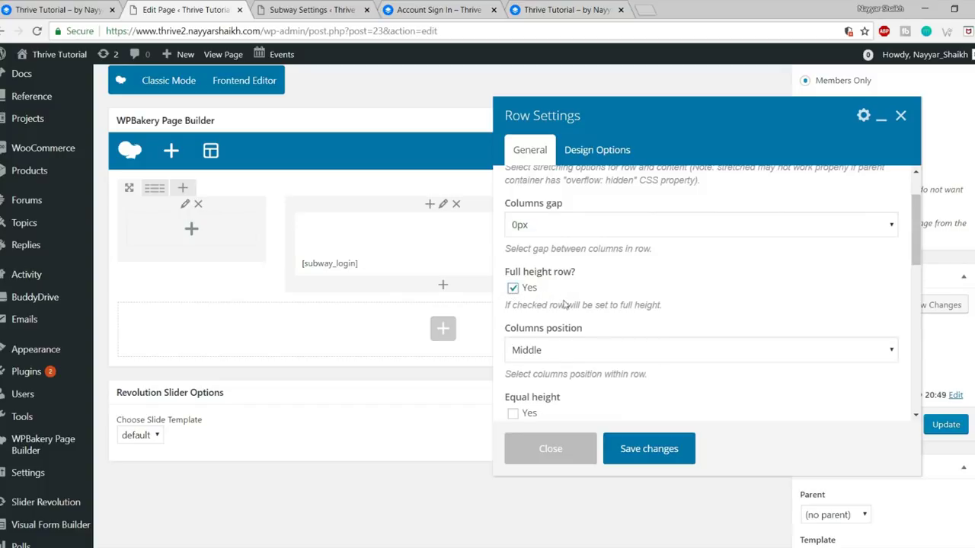
left_click(679, 459)
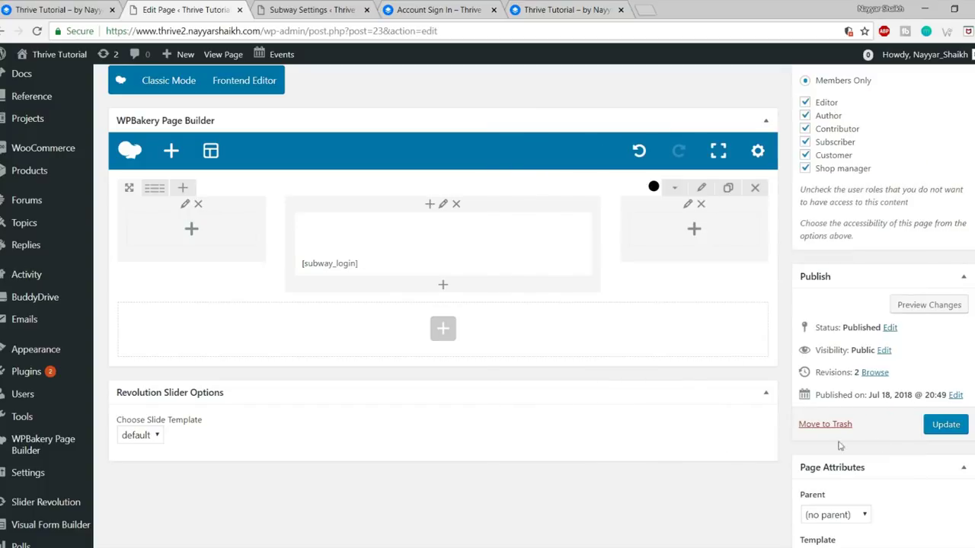
left_click(947, 428)
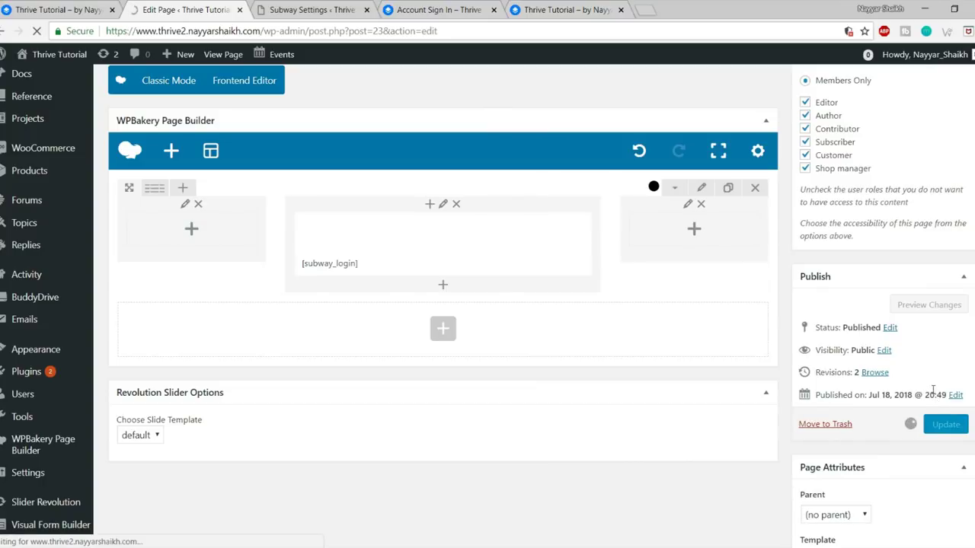
mouse_move(140, 539)
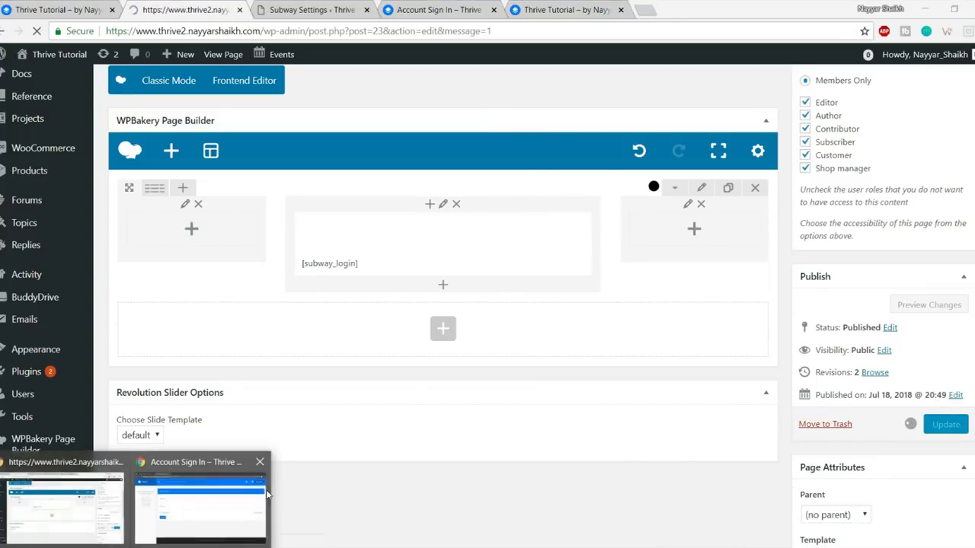
left_click(261, 495)
left_click(36, 32)
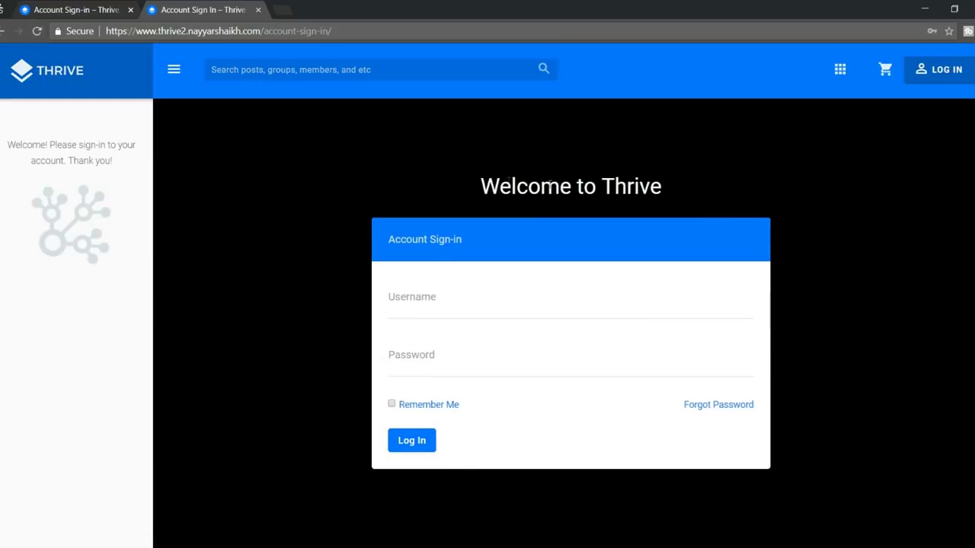
left_click_drag(478, 190, 692, 187)
left_click(463, 259)
scroll(396, 342, "down", 1)
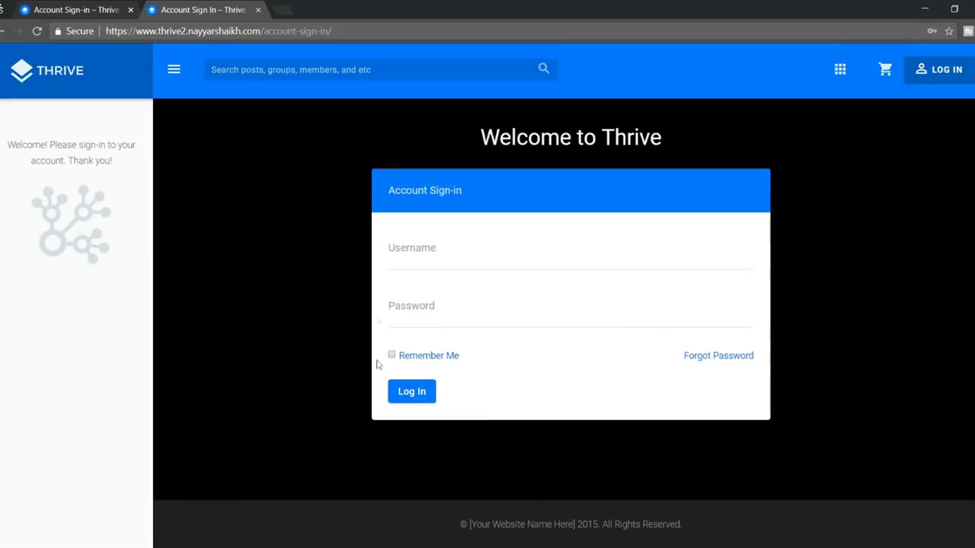
scroll(652, 350, "up", 1)
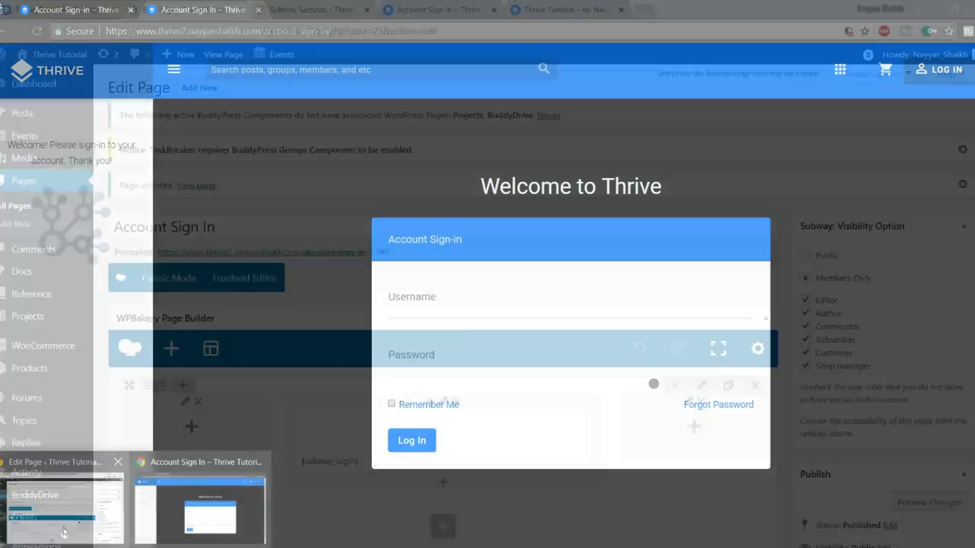
left_click(61, 499)
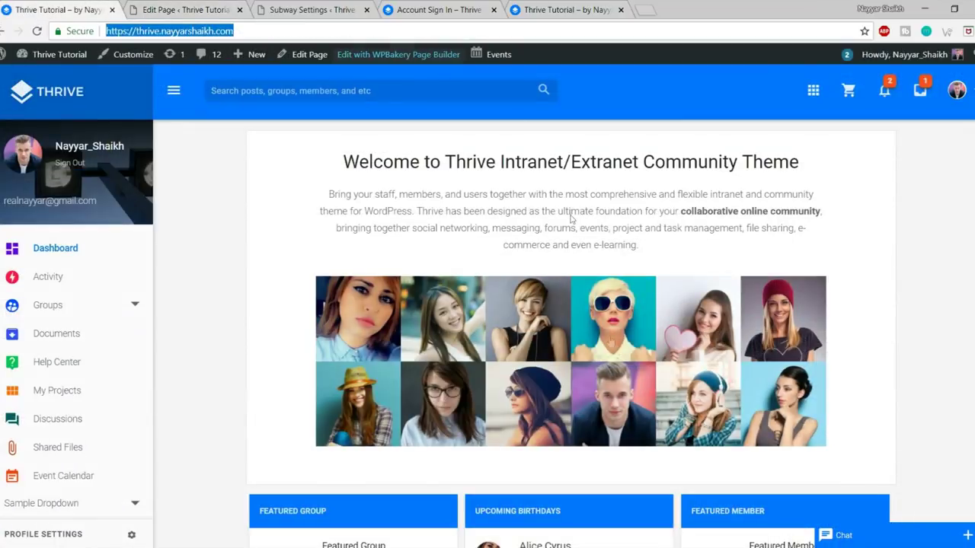
scroll(602, 289, "down", 2)
scroll(620, 331, "up", 2)
left_click(156, 8)
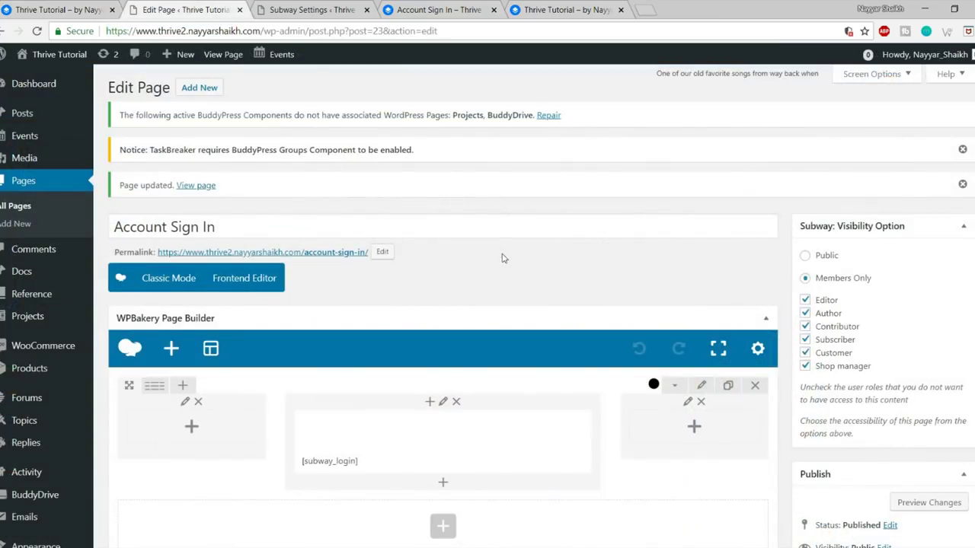
Create and publish a new page titled Dashboard using the Dashboard template.
left_click(221, 89)
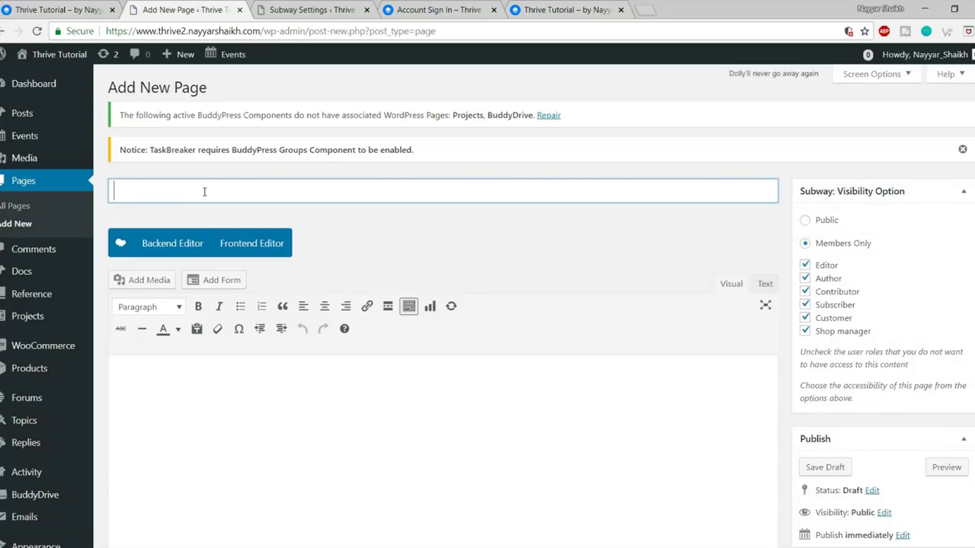
type("Dashboard")
scroll(600, 222, "down", 5)
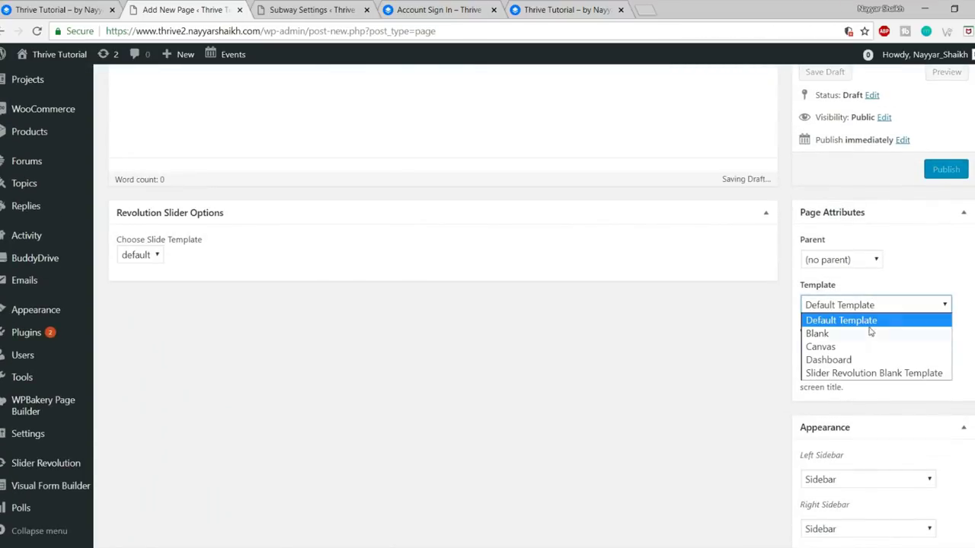
left_click(848, 361)
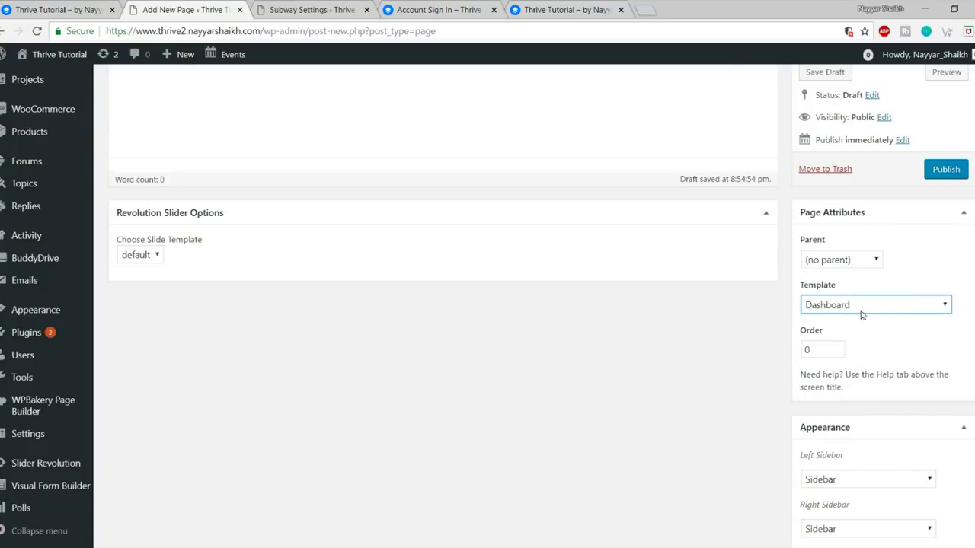
left_click(945, 175)
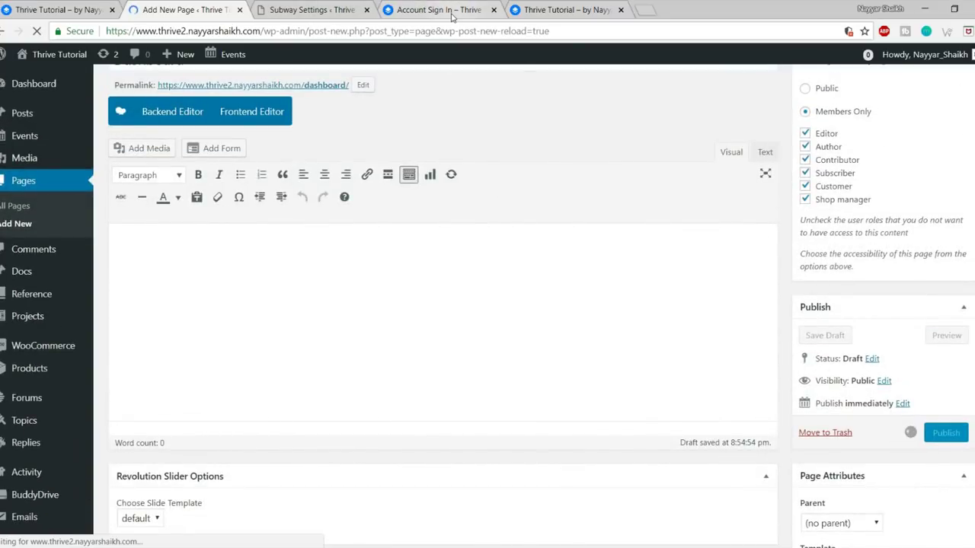
Close the Account Sign In site tab and return to the Dashboard page editor.
left_click(476, 14)
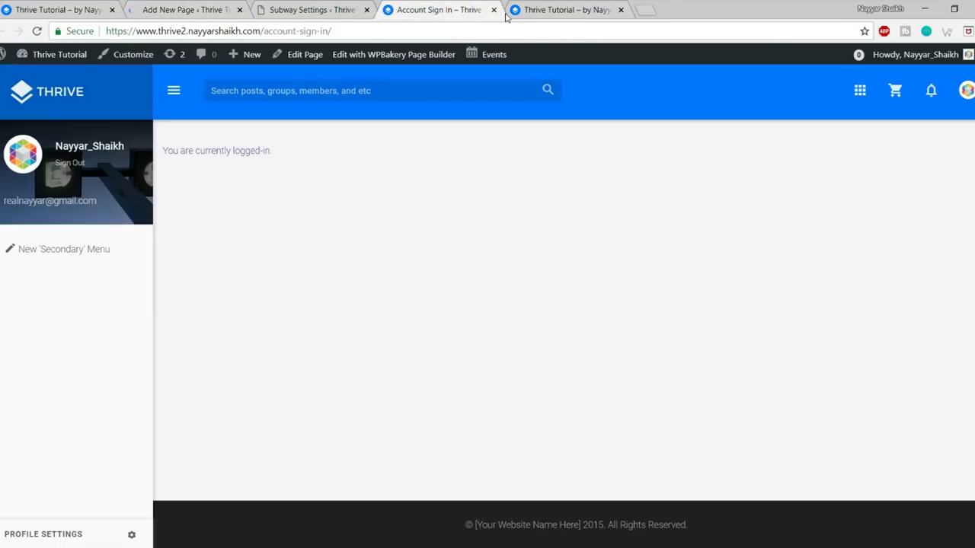
left_click(493, 10)
left_click(190, 10)
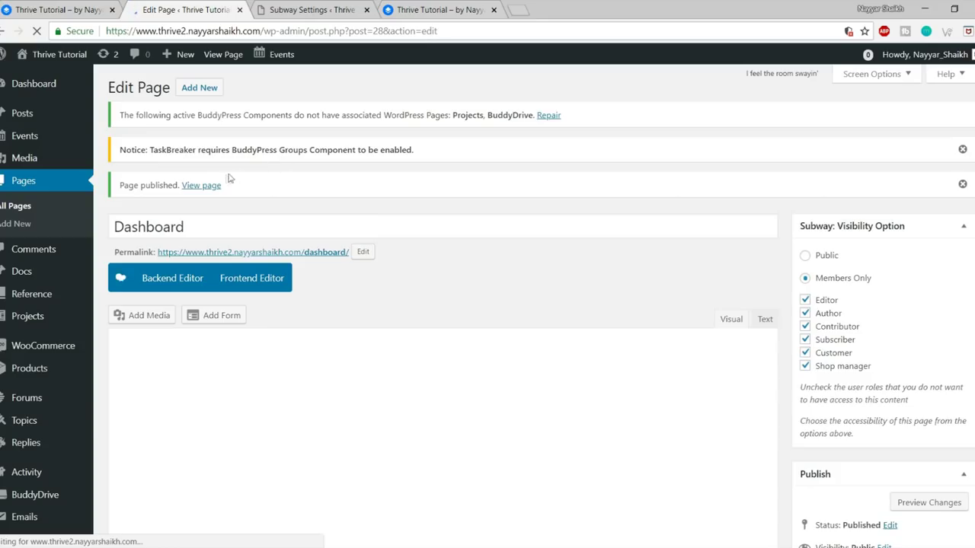
View the published Dashboard page in a new tab, then go to the Subway Settings tab.
right_click(204, 185)
left_click(221, 193)
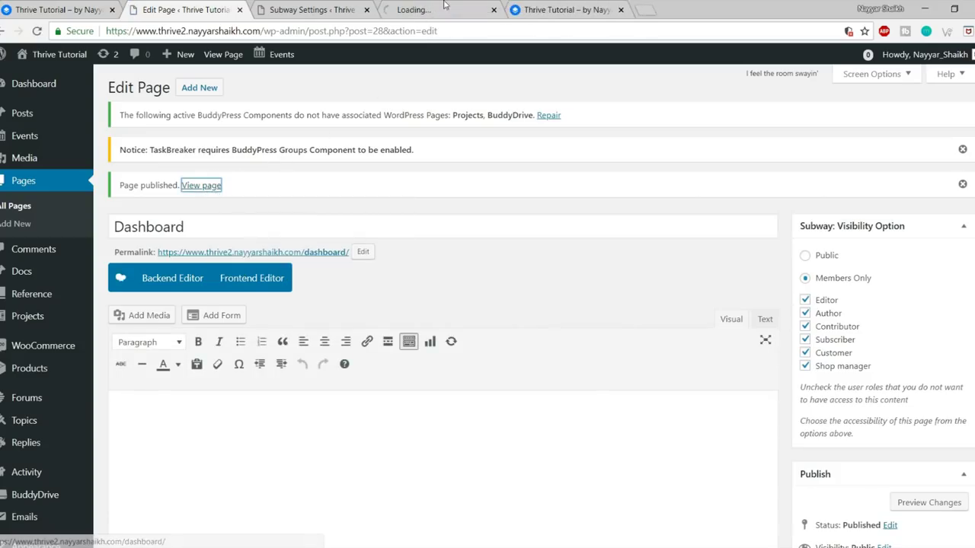
left_click(446, 7)
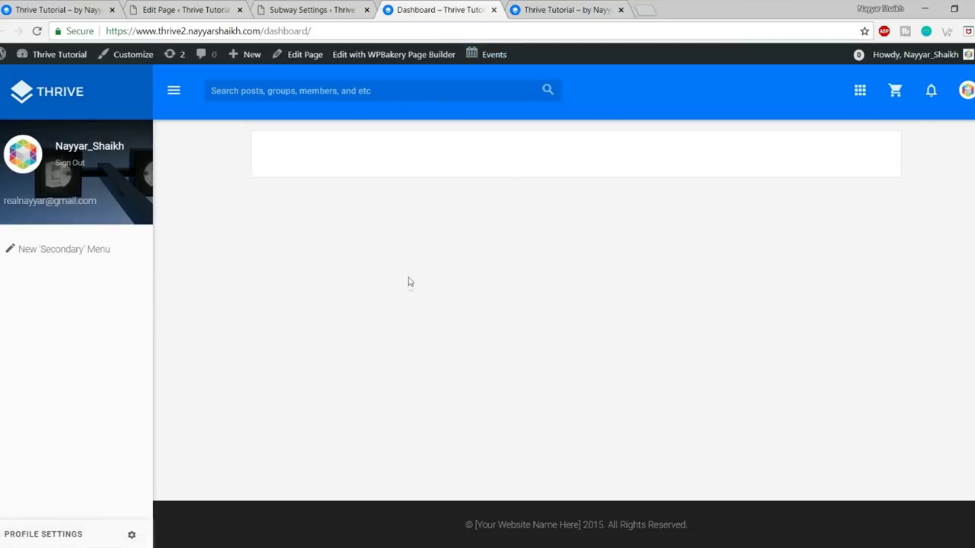
key("ctrl+2")
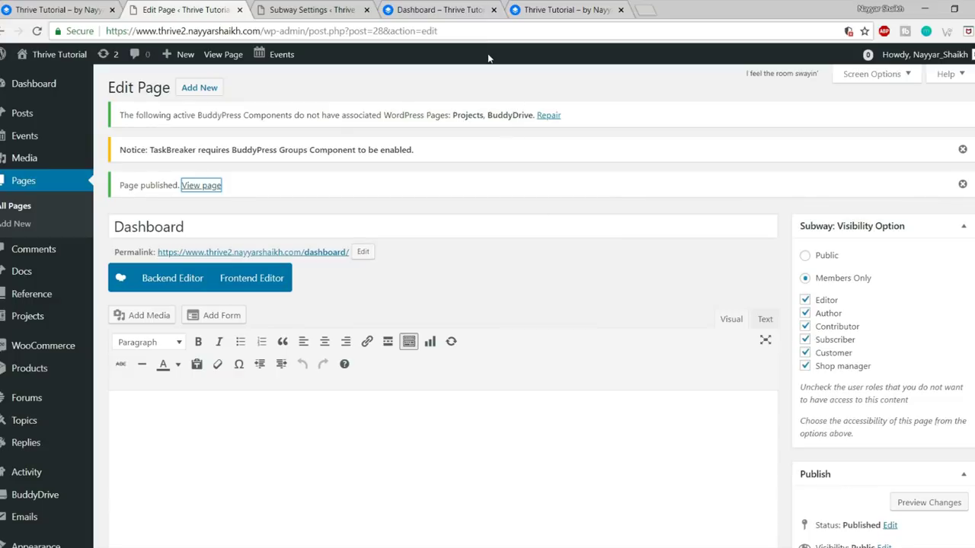
key("ctrl+3")
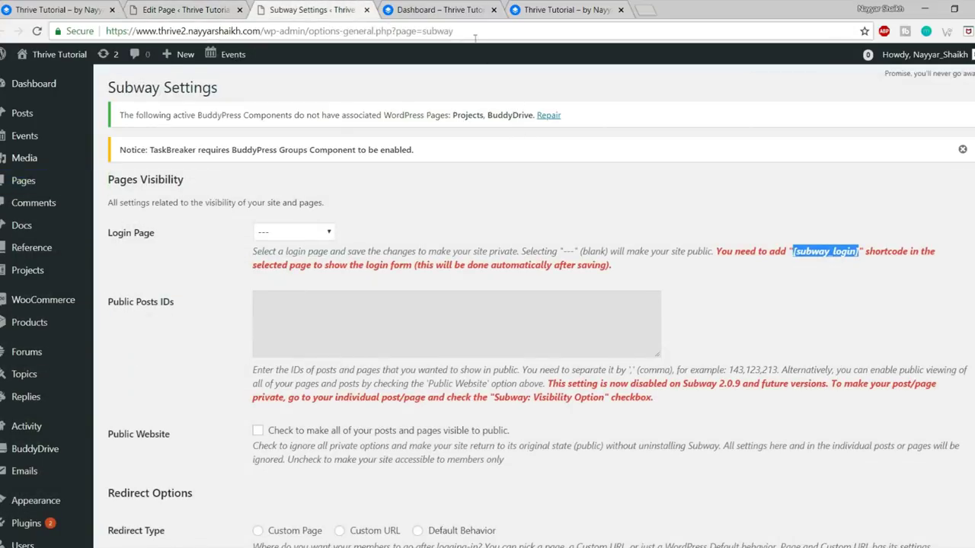
Reload Subway settings and choose Account Sign In as the Login Page.
scroll(436, 289, "down", 4)
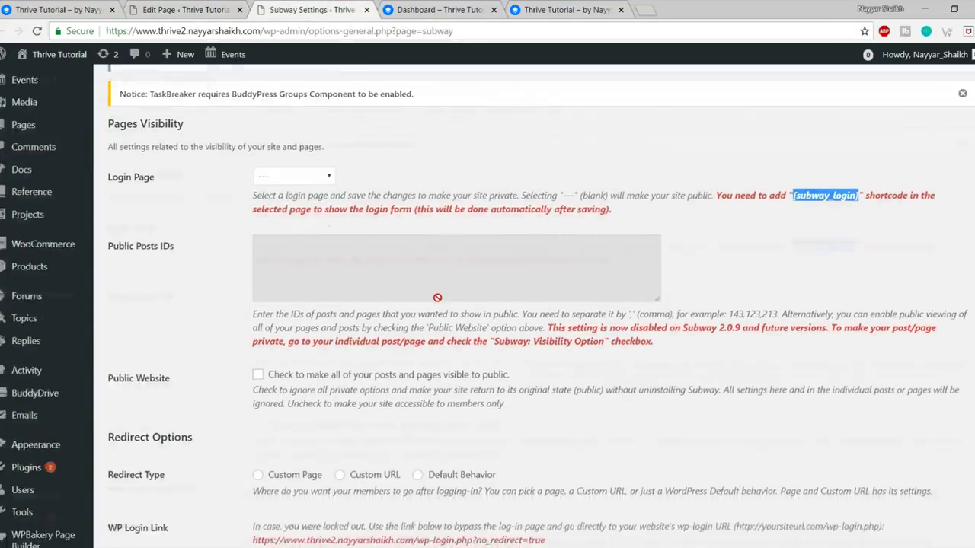
scroll(47, 371, "down", 1)
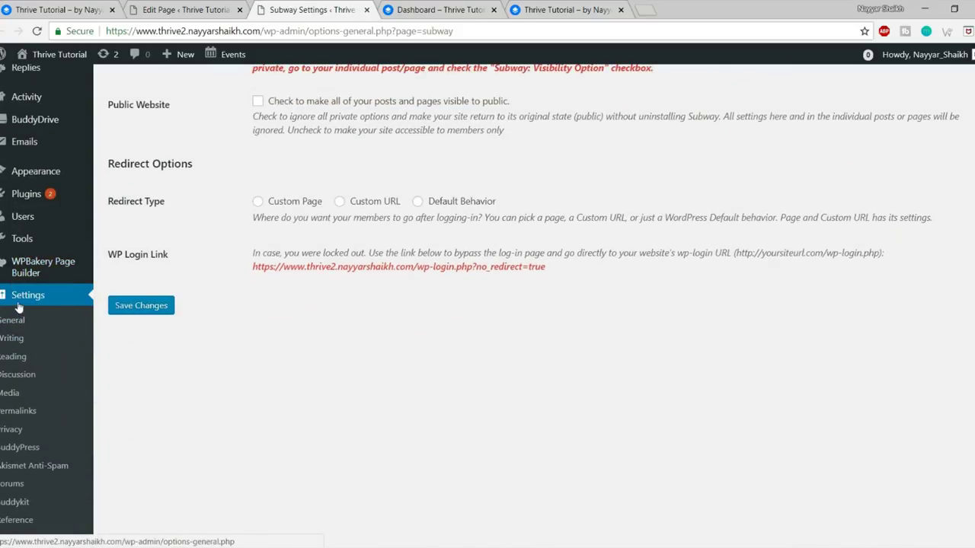
scroll(21, 304, "down", 1)
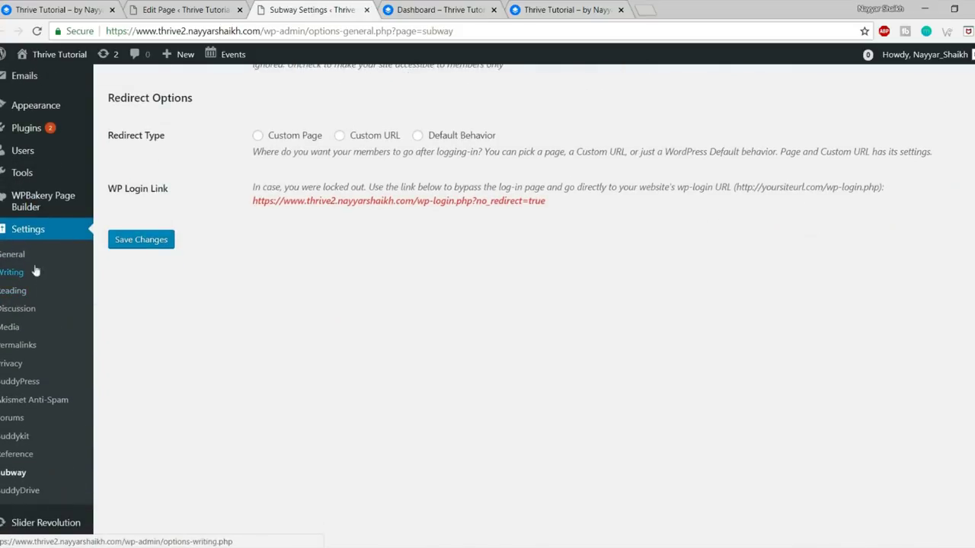
left_click(7, 479)
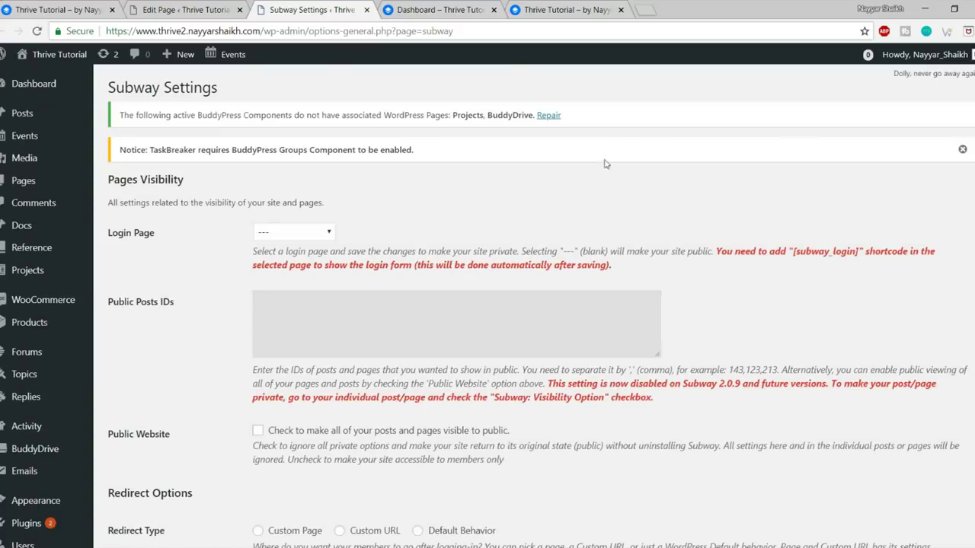
scroll(680, 188, "down", 1)
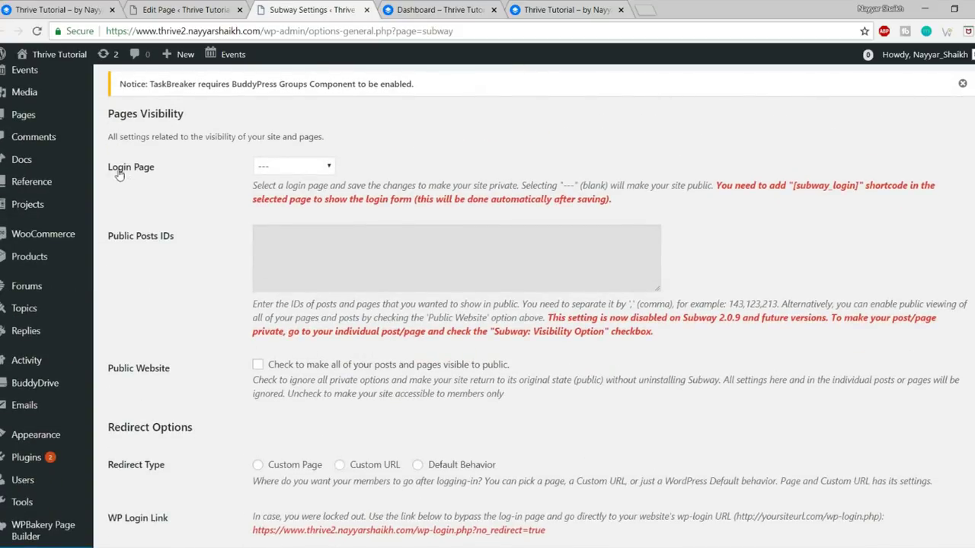
left_click_drag(108, 167, 146, 175)
left_click(168, 180)
left_click(270, 169)
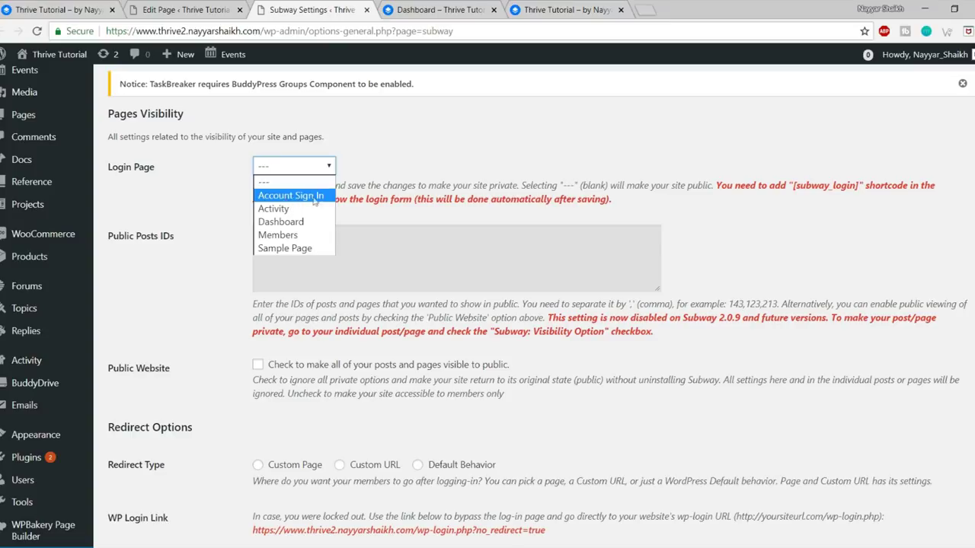
left_click(294, 199)
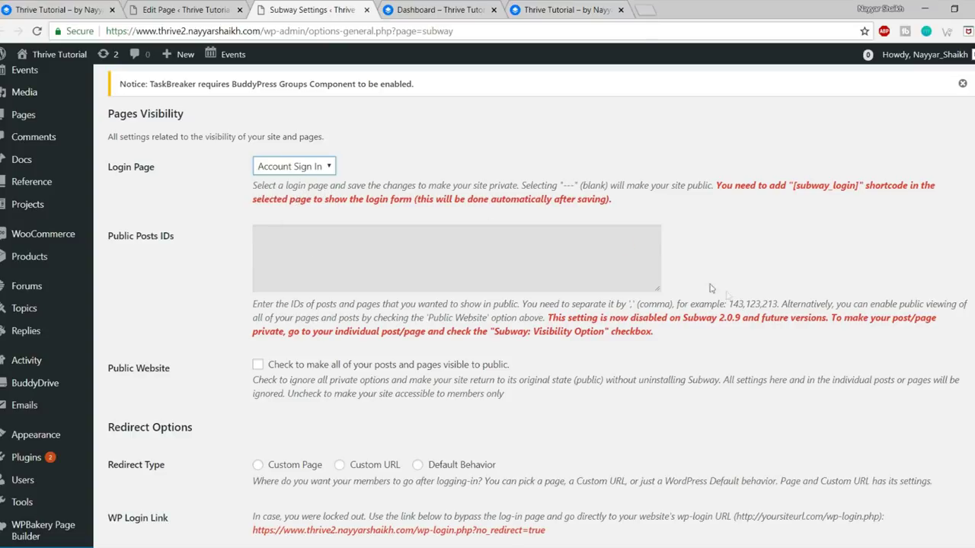
Under Redirect Options, set the Redirect Type to Custom Page.
scroll(727, 295, "down", 4)
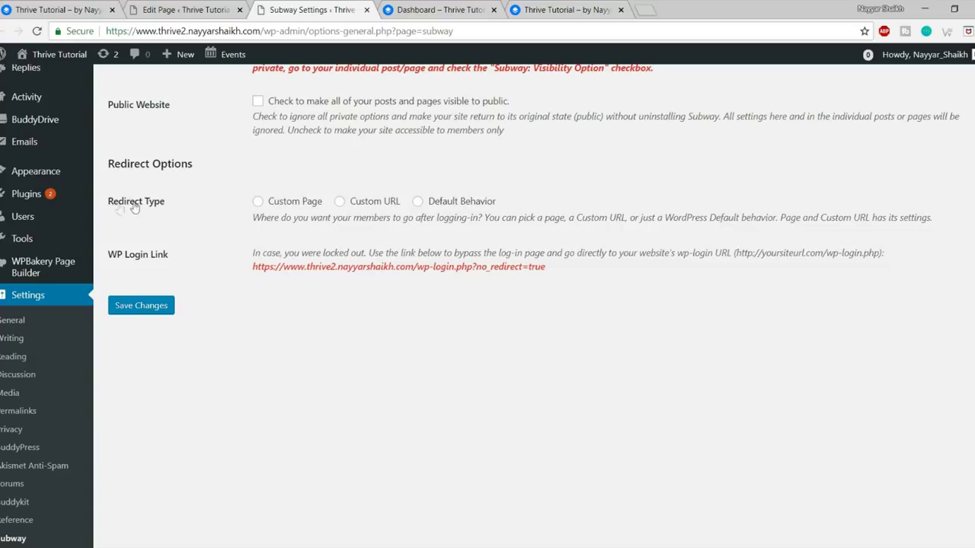
left_click_drag(107, 202, 172, 206)
left_click(170, 202)
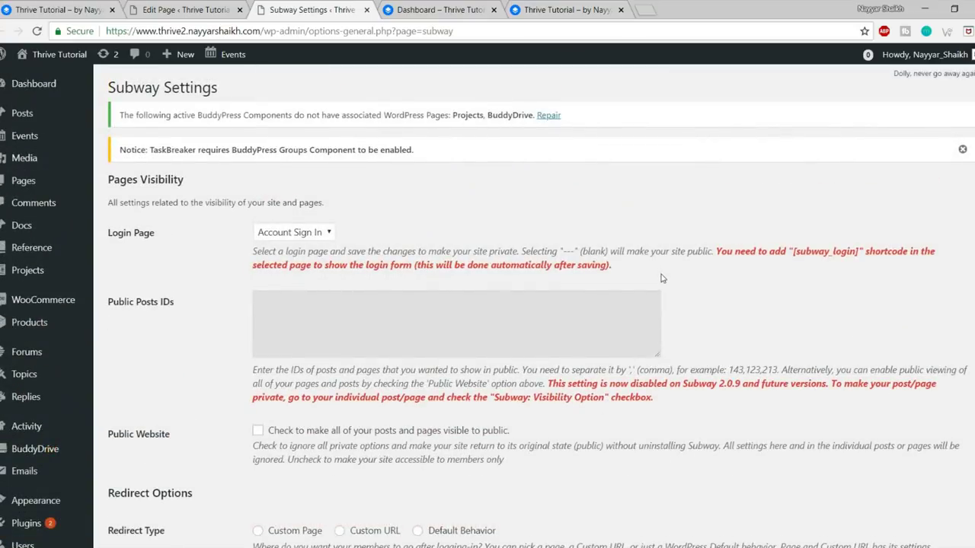
scroll(661, 278, "down", 2)
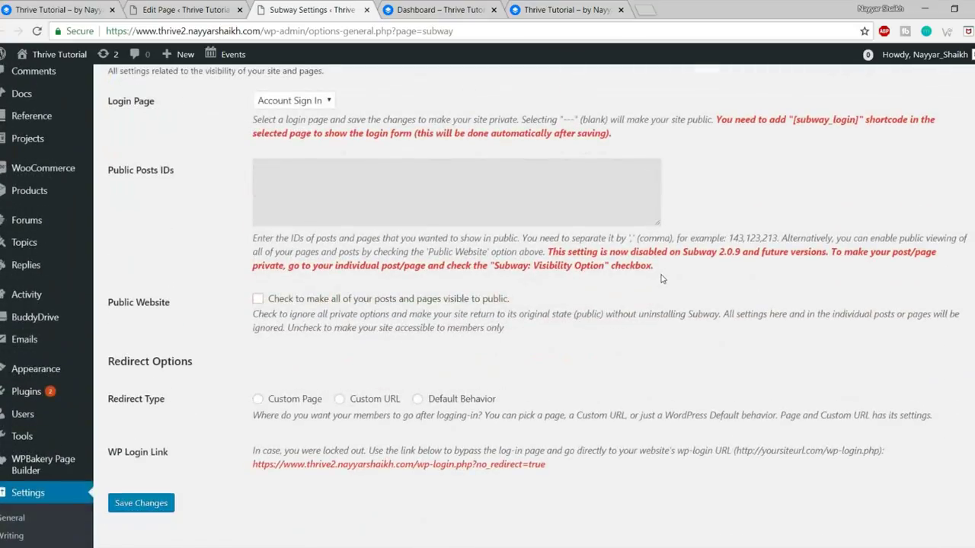
scroll(663, 286, "down", 1)
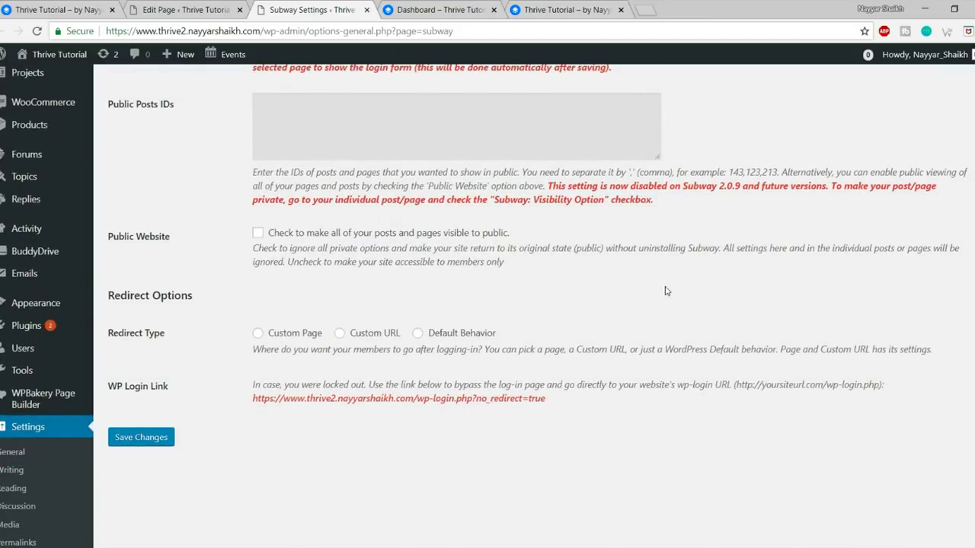
left_click(288, 336)
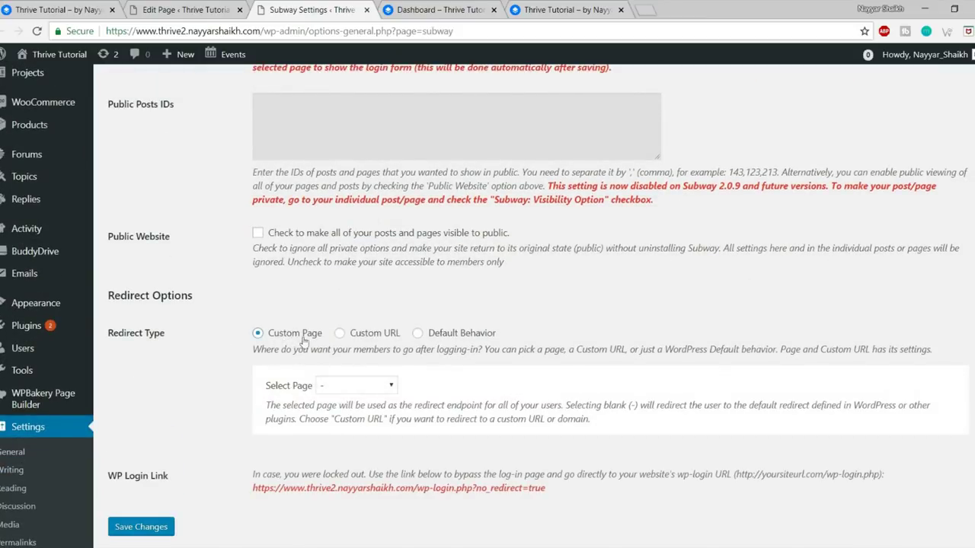
Set Subway's logged-in redirect page to Dashboard, save, and bring up the sign-in page.
scroll(303, 342, "down", 1)
left_click(357, 320)
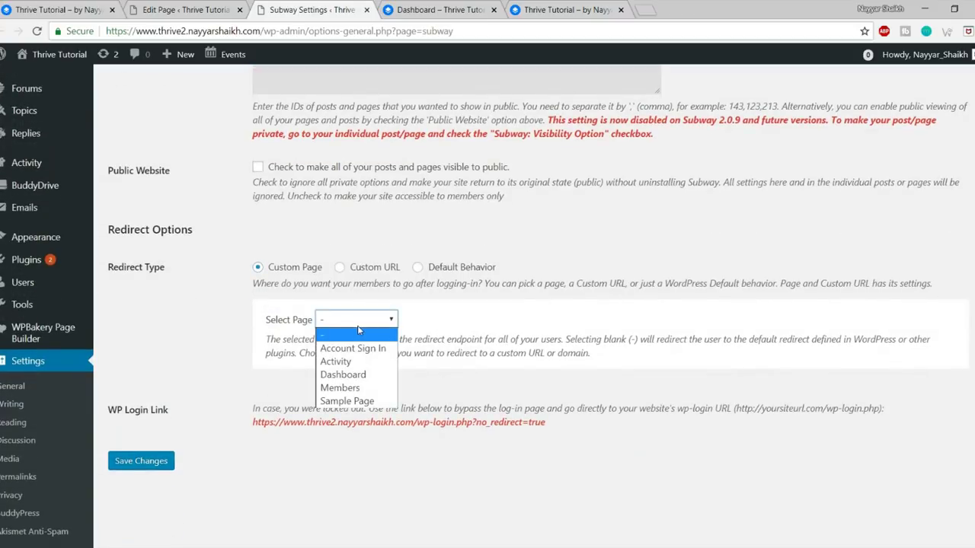
left_click(373, 375)
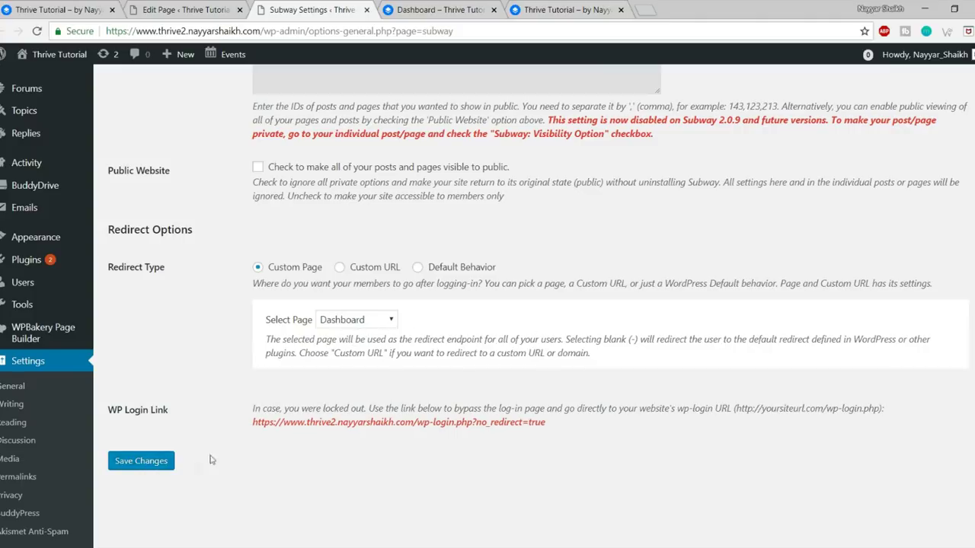
left_click(154, 465)
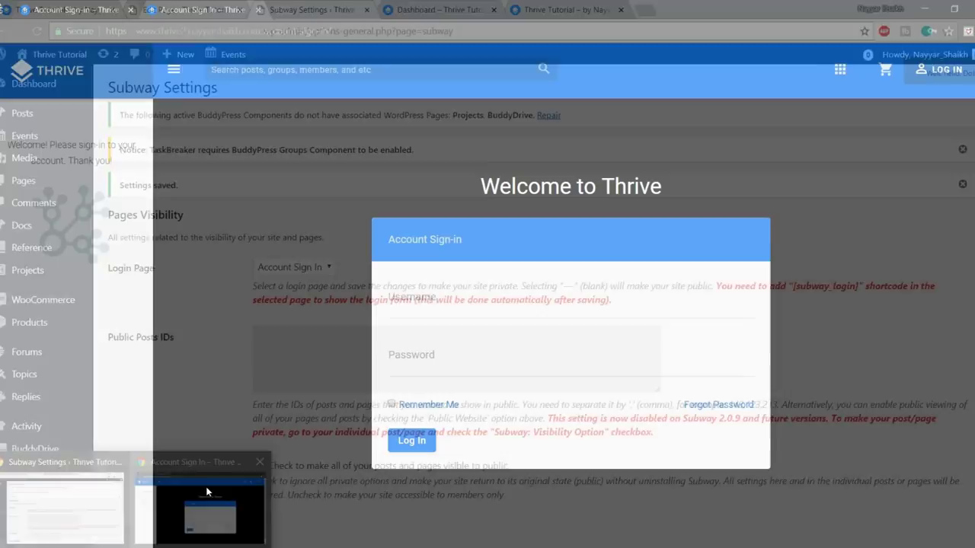
left_click(206, 518)
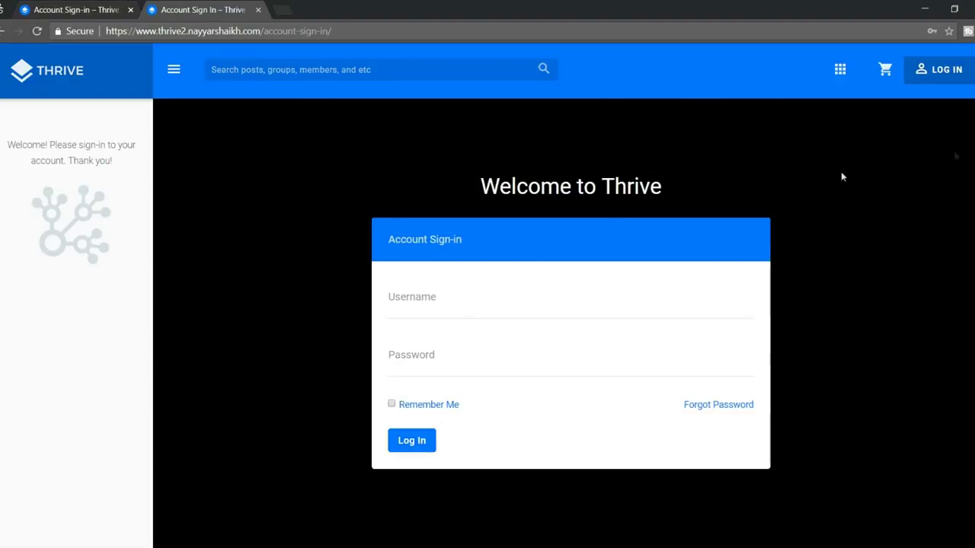
Reload the new sign-in page and review its Account Sign-in heading.
left_click(36, 31)
scroll(450, 340, "down", 2)
scroll(427, 358, "up", 2)
left_click_drag(389, 240, 469, 240)
left_click(532, 227)
scroll(561, 366, "down", 1)
scroll(568, 409, "up", 1)
scroll(567, 411, "down", 1)
scroll(567, 410, "up", 1)
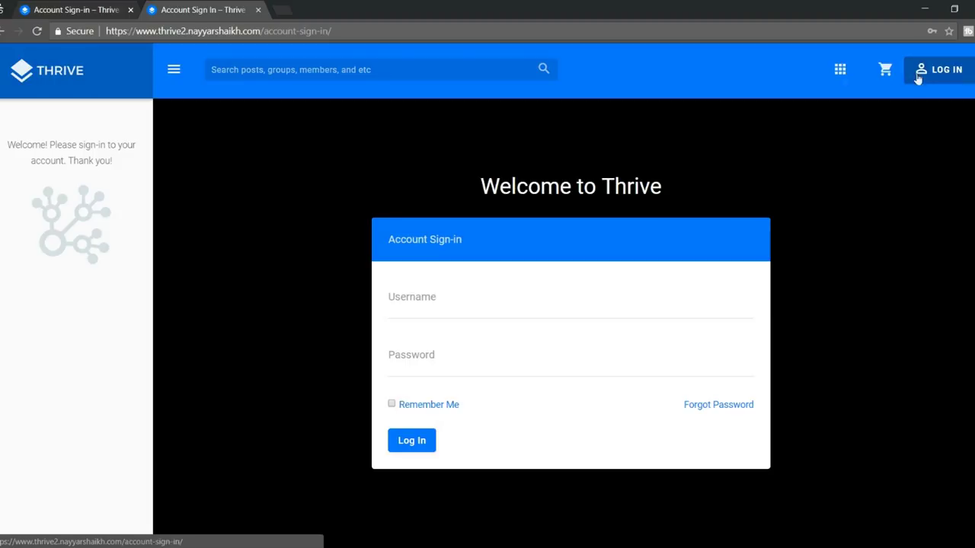
Compare it with the demo site's sign-in page, then go to Settings > General in the admin.
left_click(109, 6)
scroll(943, 86, "up", 3)
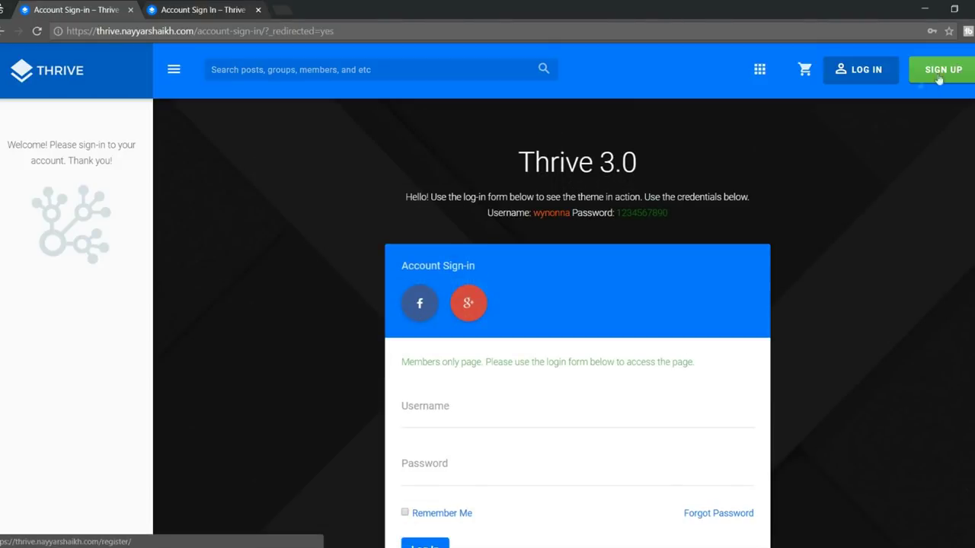
key("ctrl+Tab")
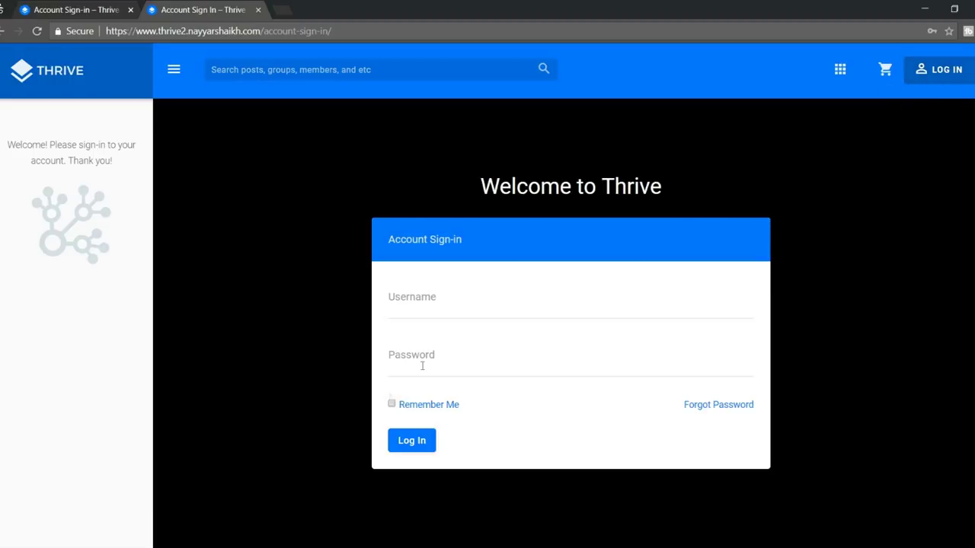
left_click(65, 507)
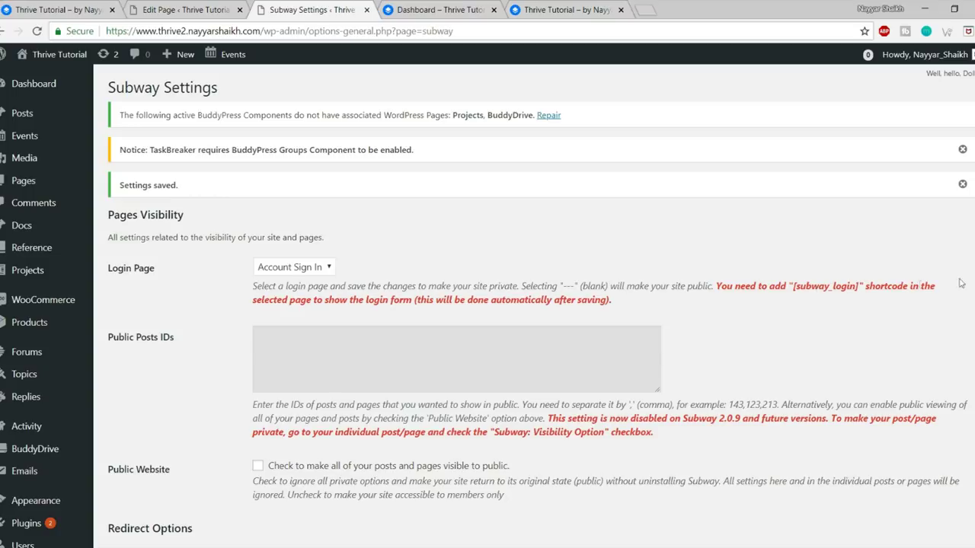
scroll(292, 290, "down", 5)
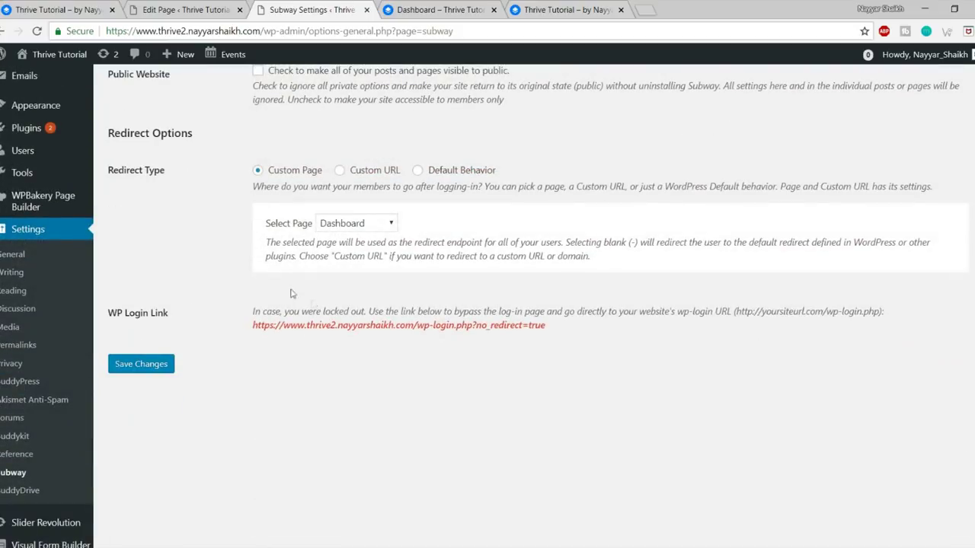
left_click(11, 260)
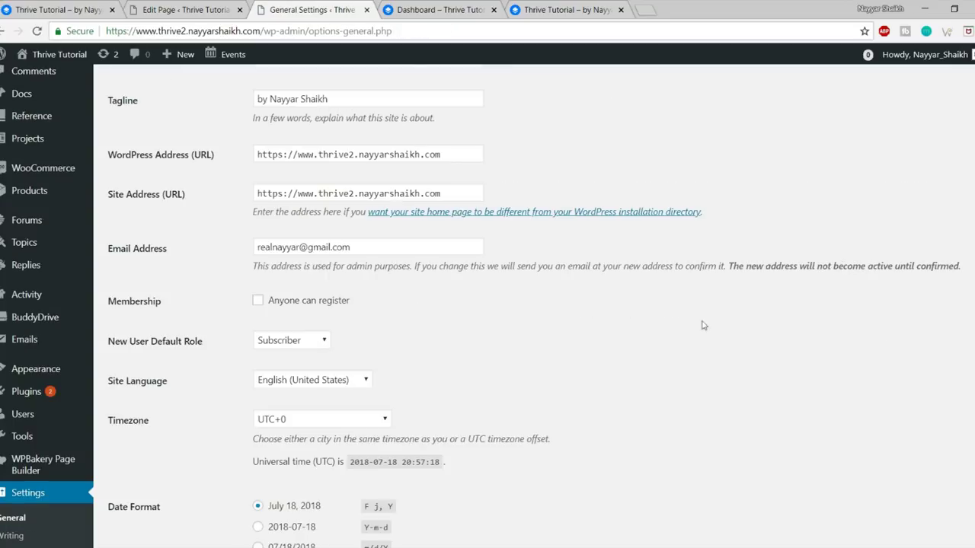
Tick Membership 'Anyone can register' and save the General Settings.
scroll(318, 309, "down", 1)
left_click(278, 237)
scroll(522, 381, "down", 4)
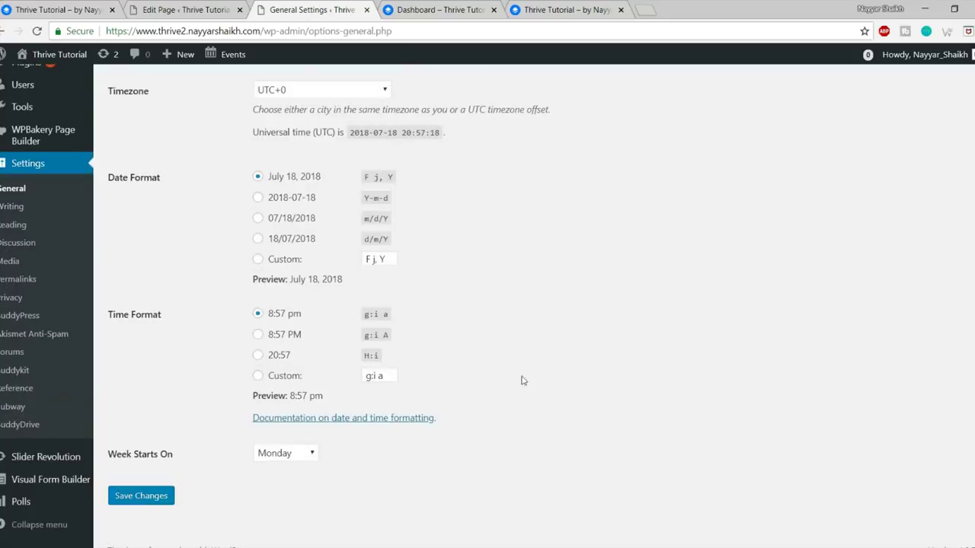
left_click(135, 483)
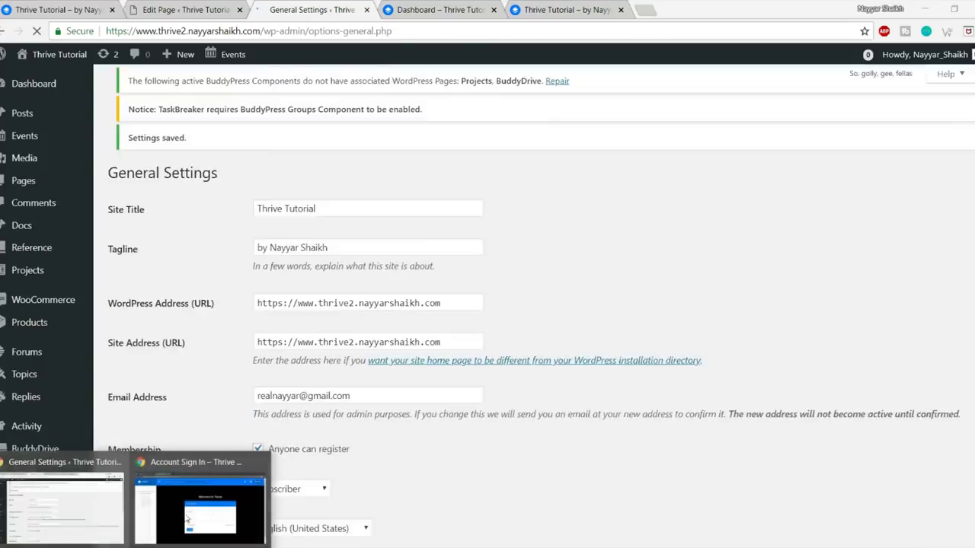
left_click(254, 421)
left_click(36, 30)
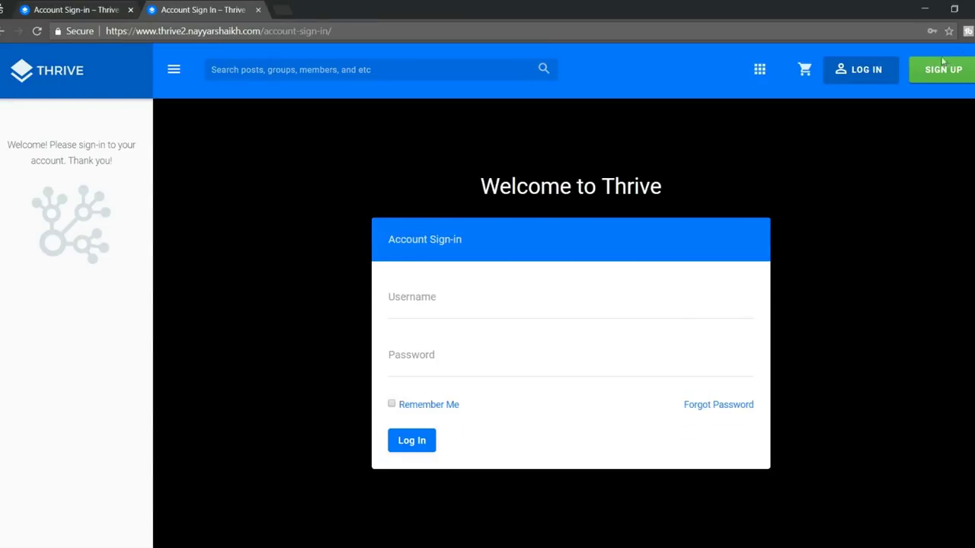
left_click(940, 84)
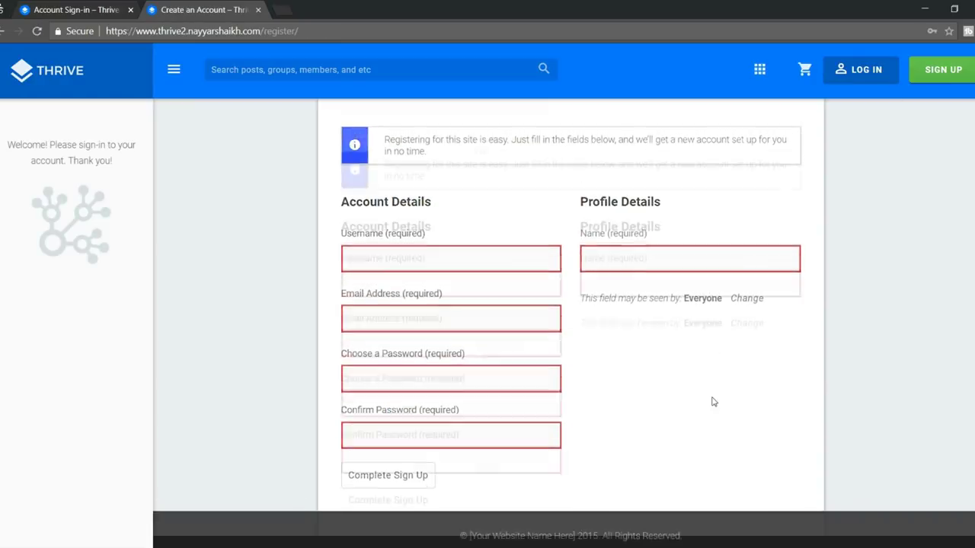
left_click(5, 32)
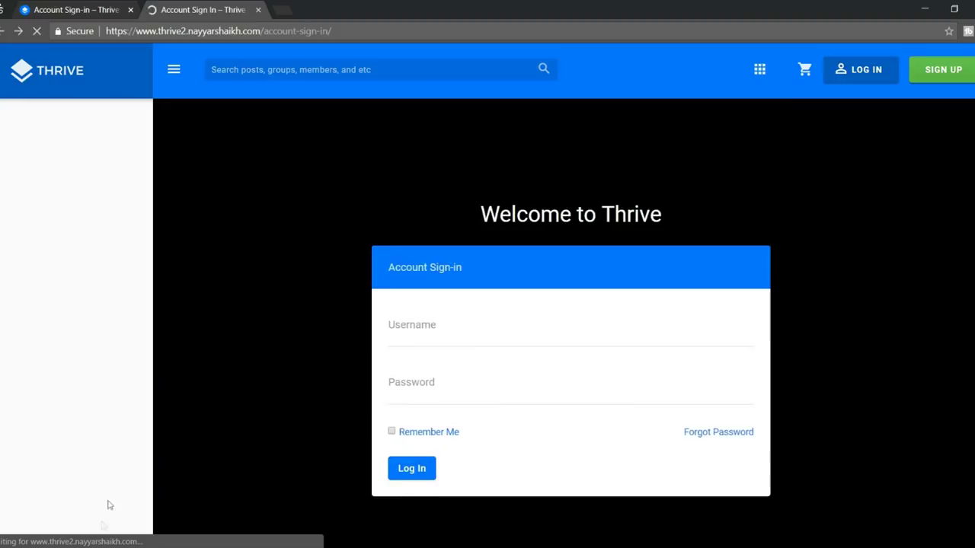
Go to Settings > BuddyPress and review the active components, including Account Settings.
left_click(81, 506)
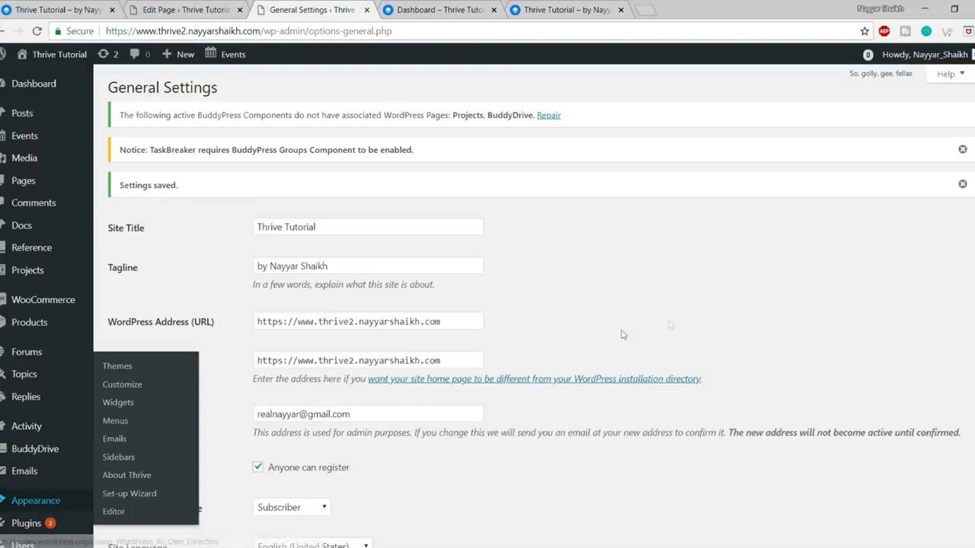
scroll(860, 274, "down", 6)
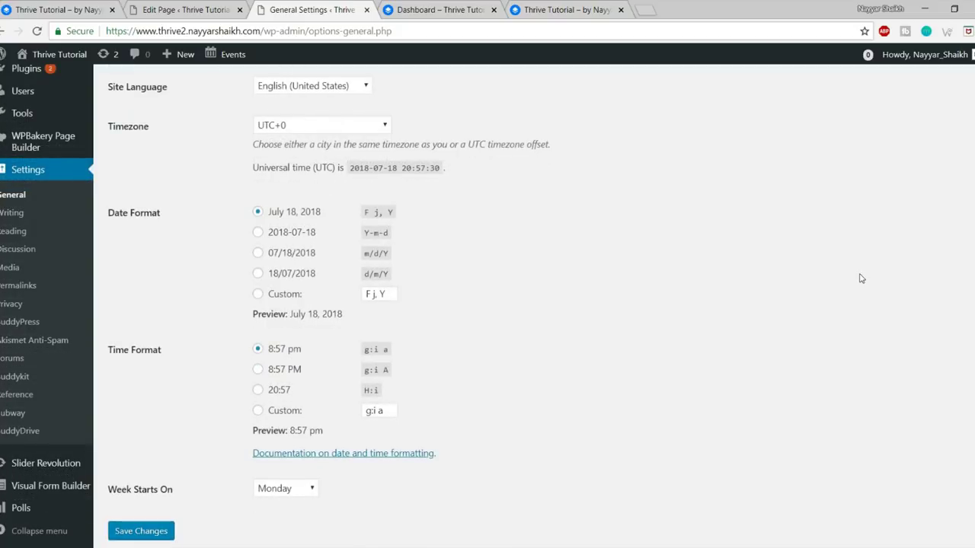
scroll(861, 279, "up", 6)
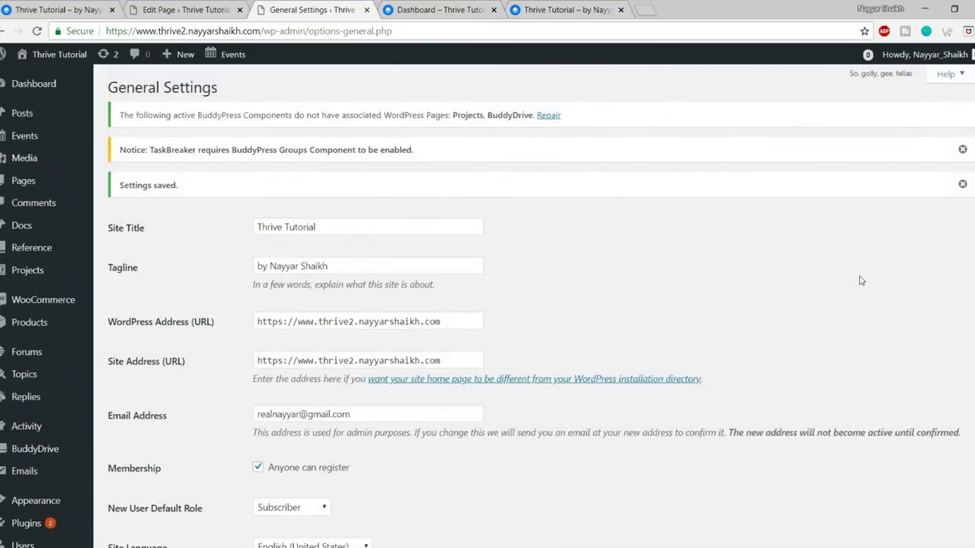
scroll(860, 281, "down", 6)
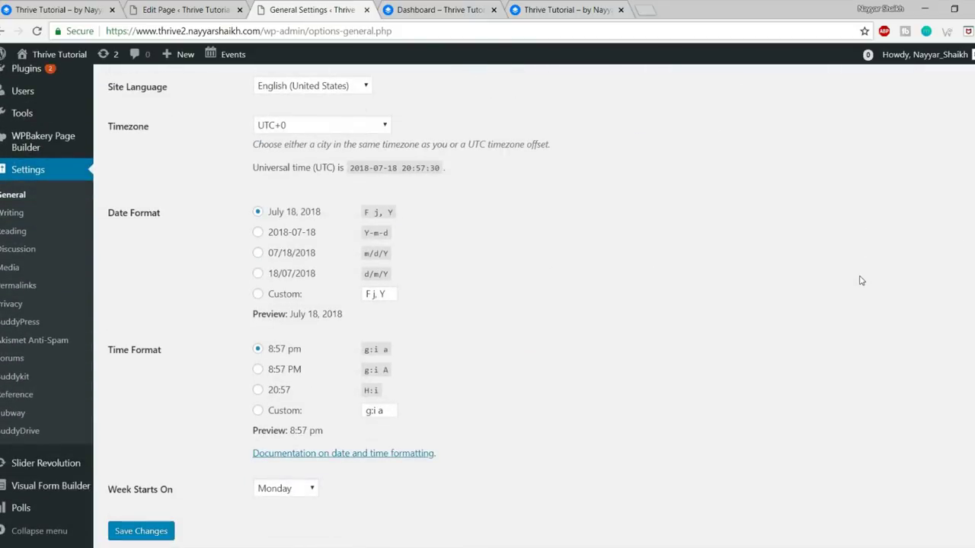
left_click(20, 326)
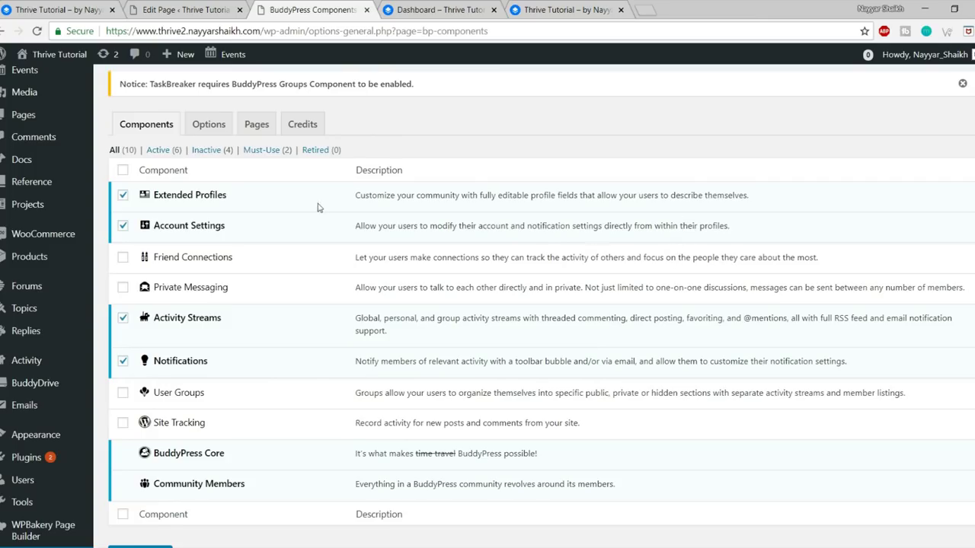
scroll(290, 331, "down", 3)
scroll(279, 311, "up", 3)
left_click_drag(242, 231, 157, 232)
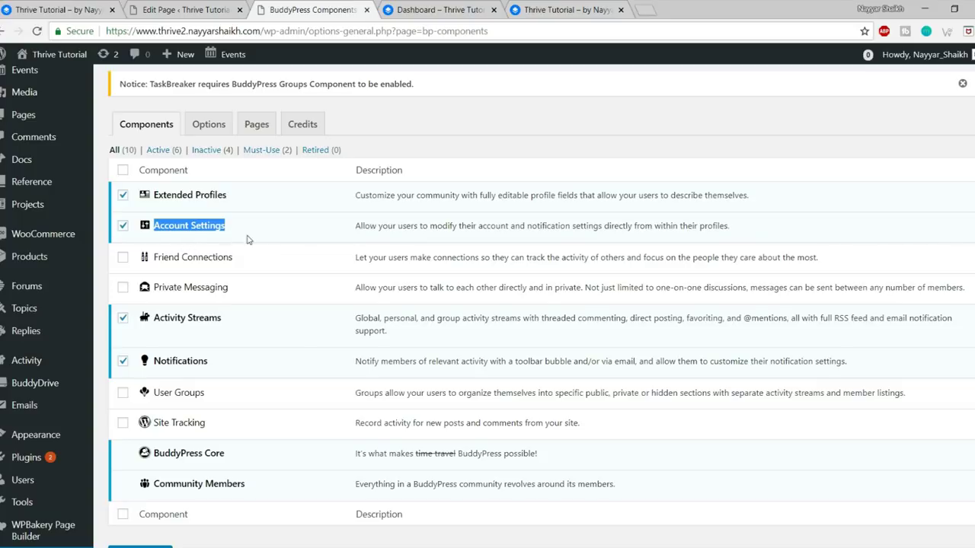
Enable the Friend Connections, Private Messaging and User Groups components and save.
left_click(252, 239)
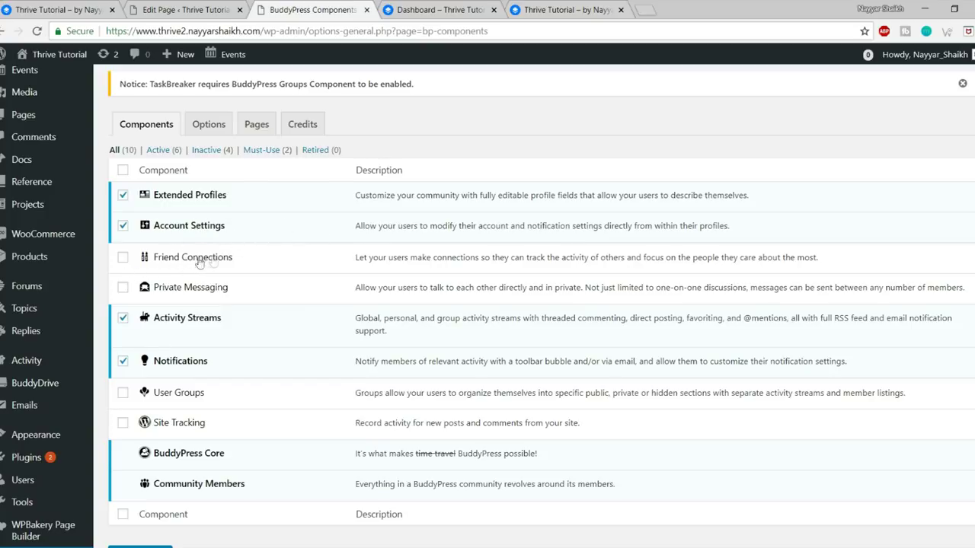
left_click(122, 263)
left_click_drag(246, 262, 195, 259)
left_click(177, 259)
left_click(123, 288)
left_click(172, 393)
scroll(222, 409, "down", 2)
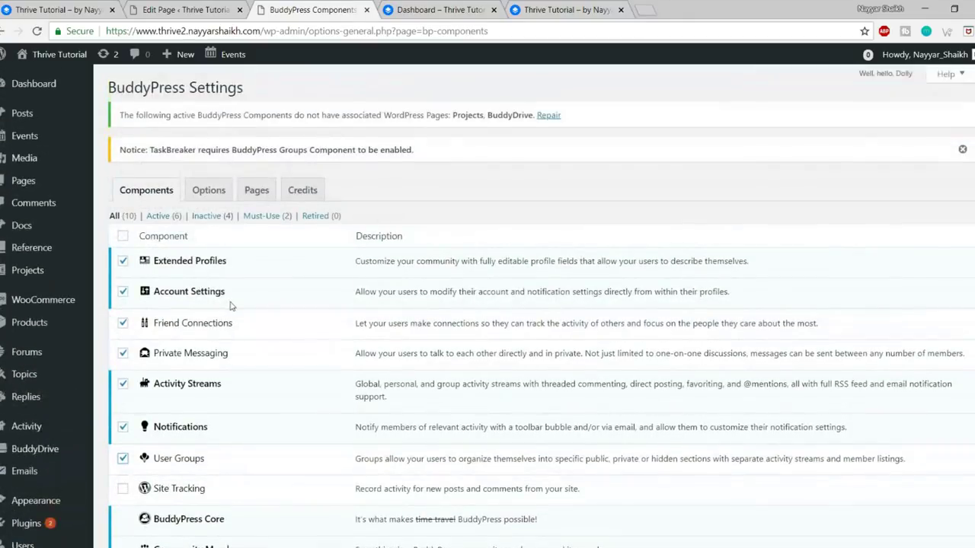
scroll(232, 306, "down", 3)
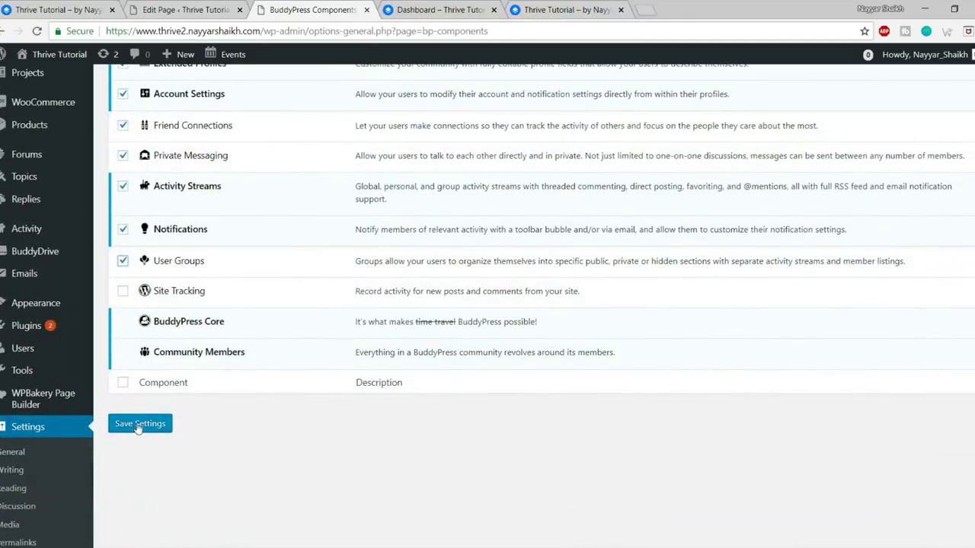
left_click(137, 426)
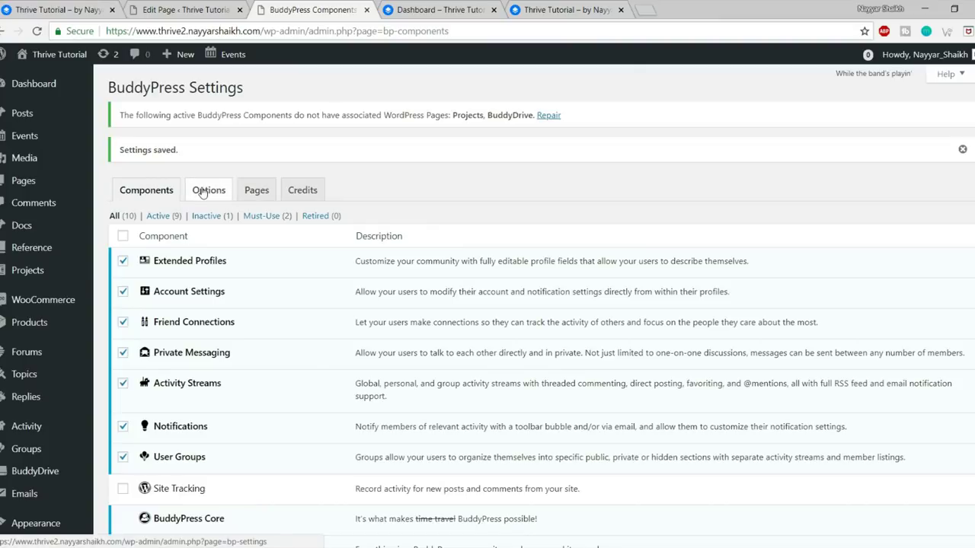
On the BuddyPress Options tab, keep BuddyPress Nouveau as the template pack.
left_click(203, 192)
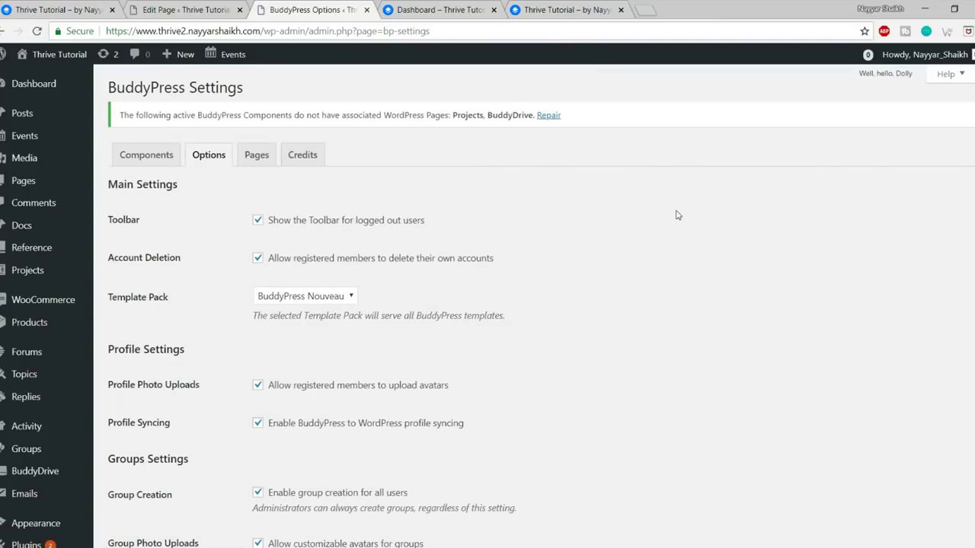
scroll(310, 202, "down", 1)
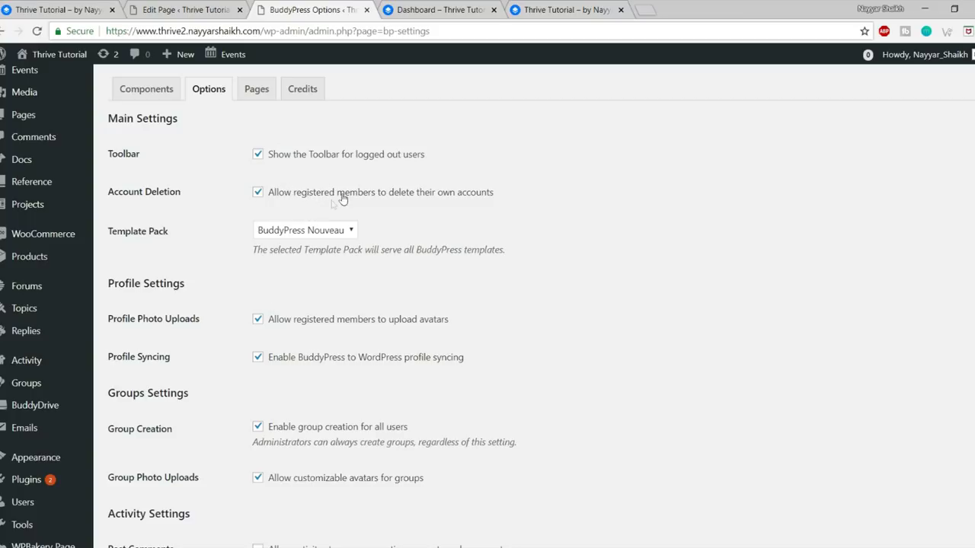
left_click(283, 230)
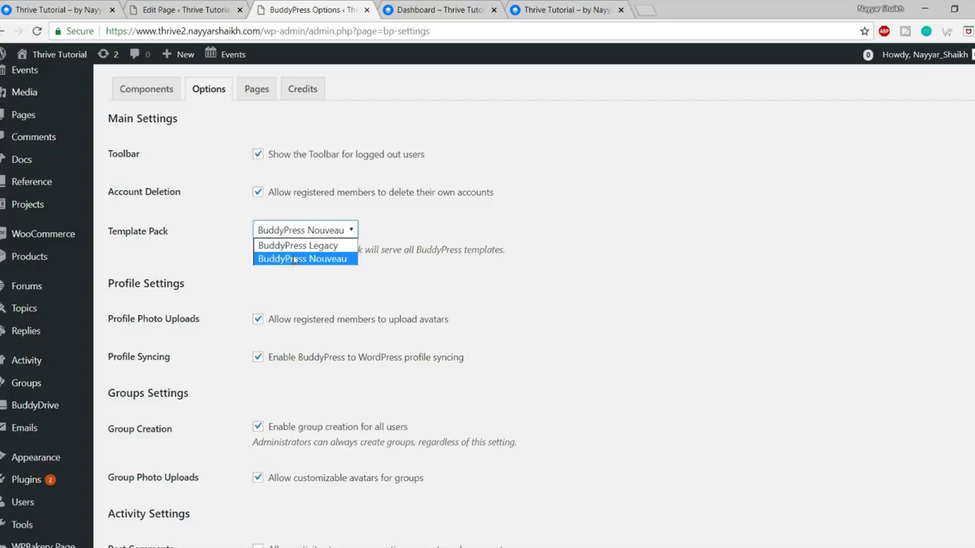
left_click(295, 259)
left_click(309, 231)
left_click(427, 253)
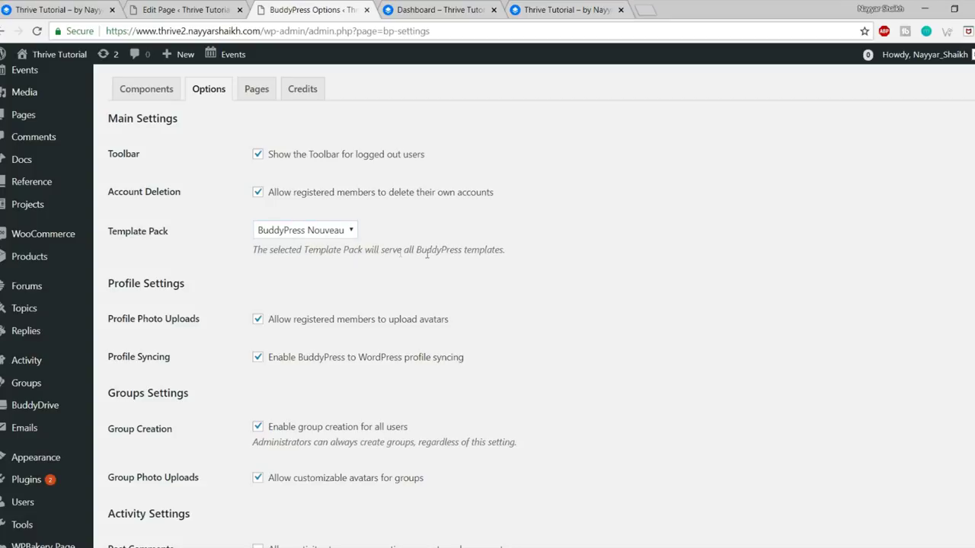
Allow activity stream commenting on posts and comments and save the options.
scroll(399, 267, "down", 2)
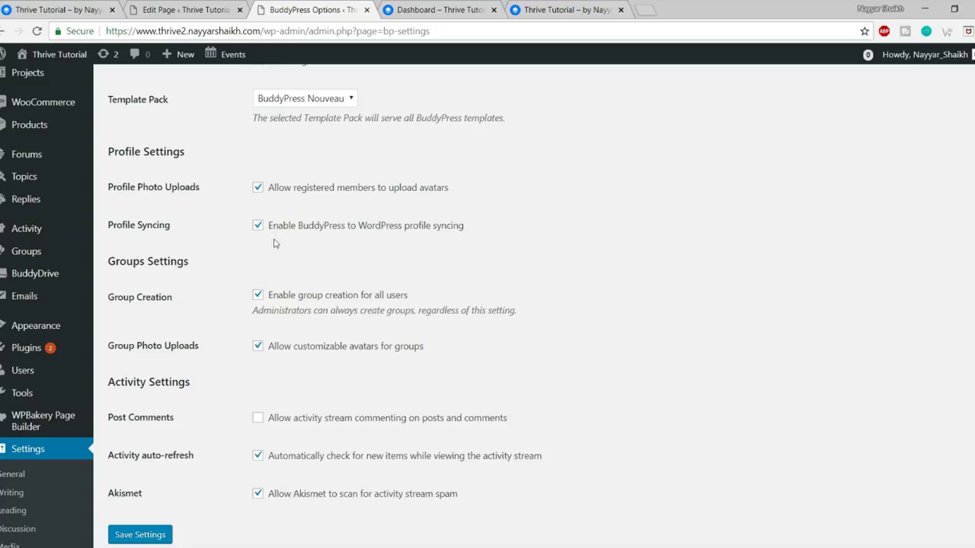
scroll(294, 233, "down", 3)
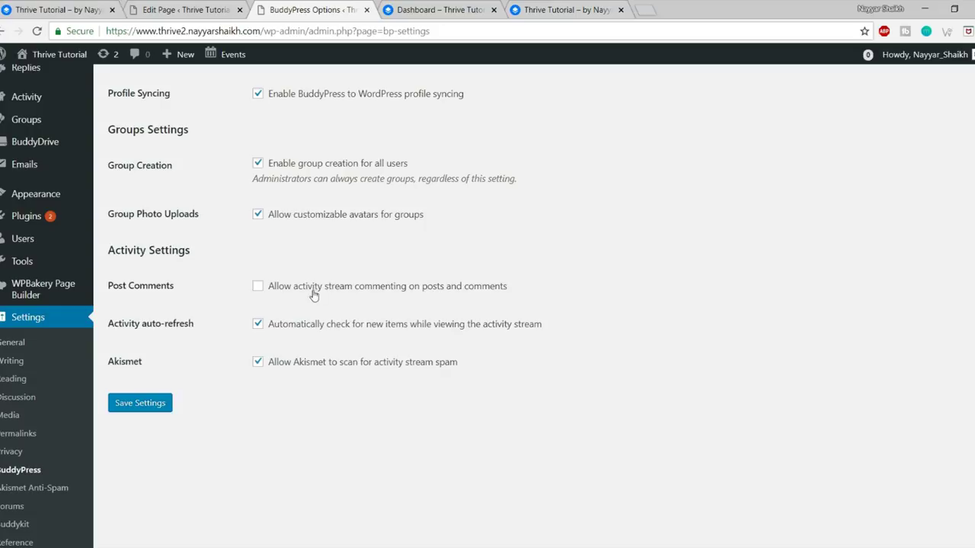
left_click(415, 287)
left_click(166, 407)
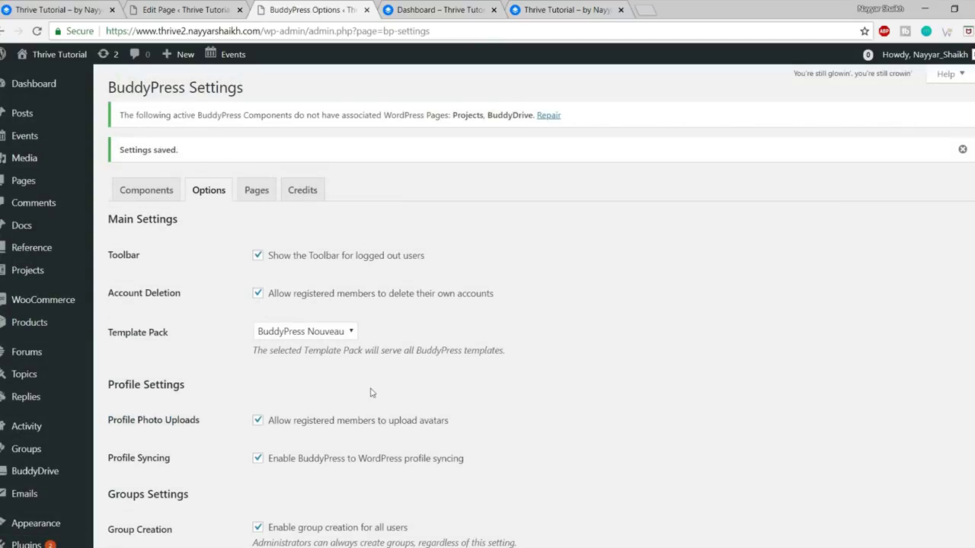
left_click(257, 191)
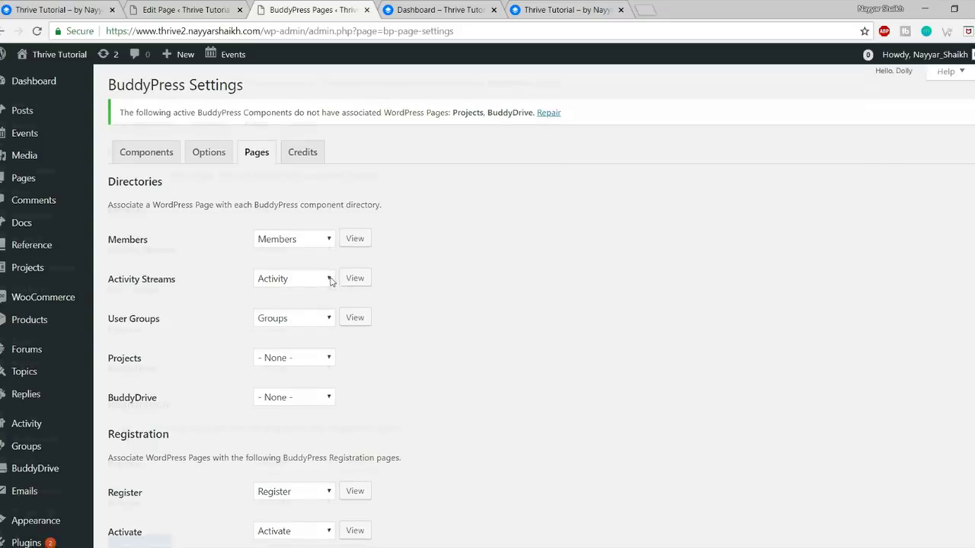
Save the BuddyPress page assignments unchanged, then view the front-end Dashboard page.
scroll(328, 279, "down", 2)
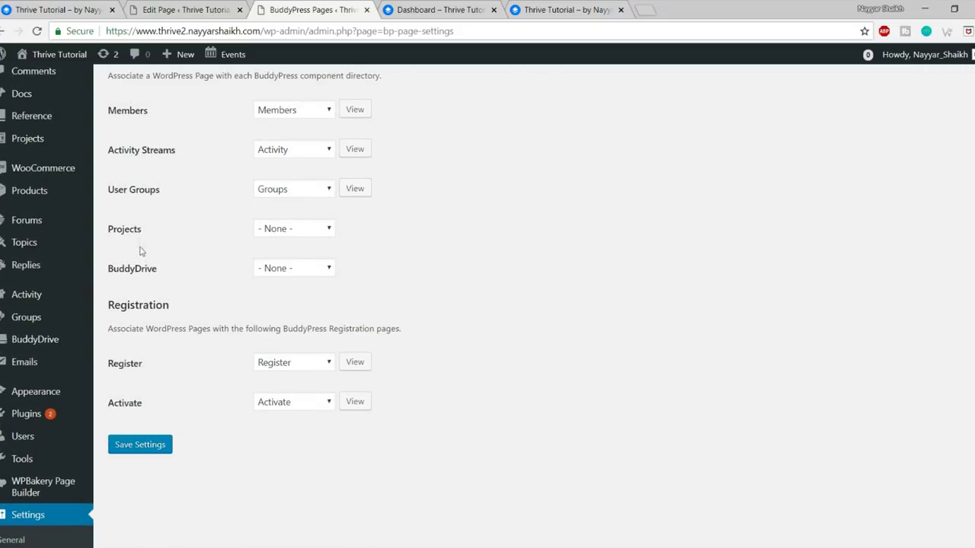
scroll(320, 304, "down", 2)
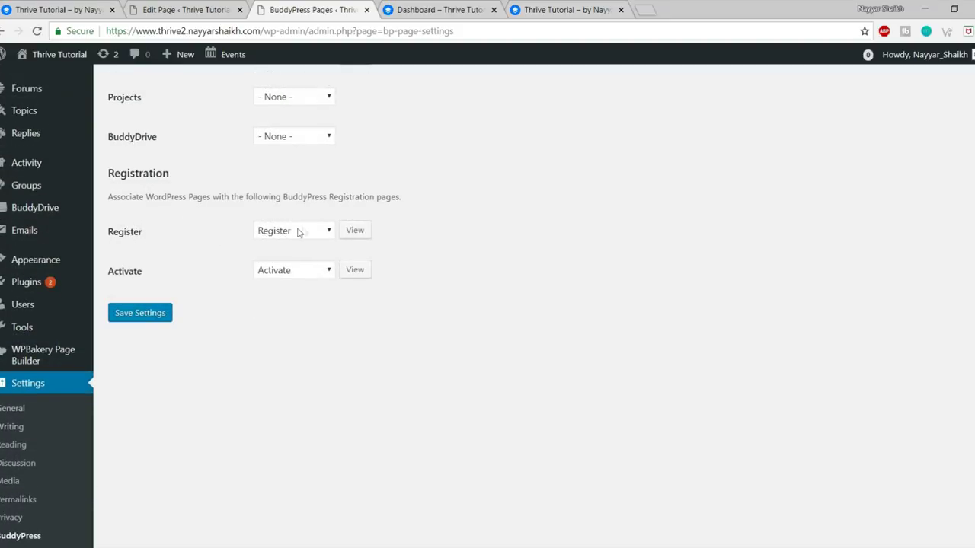
left_click(148, 315)
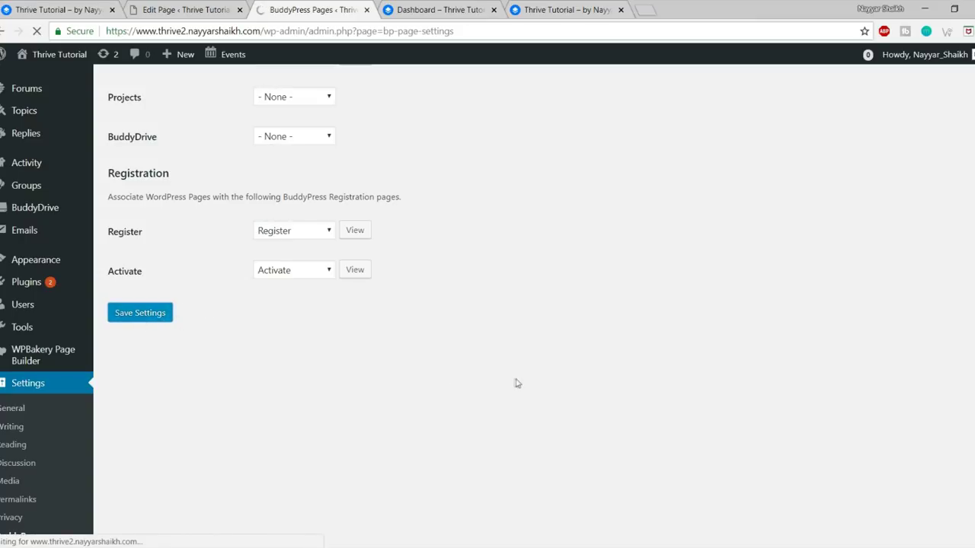
left_click(435, 9)
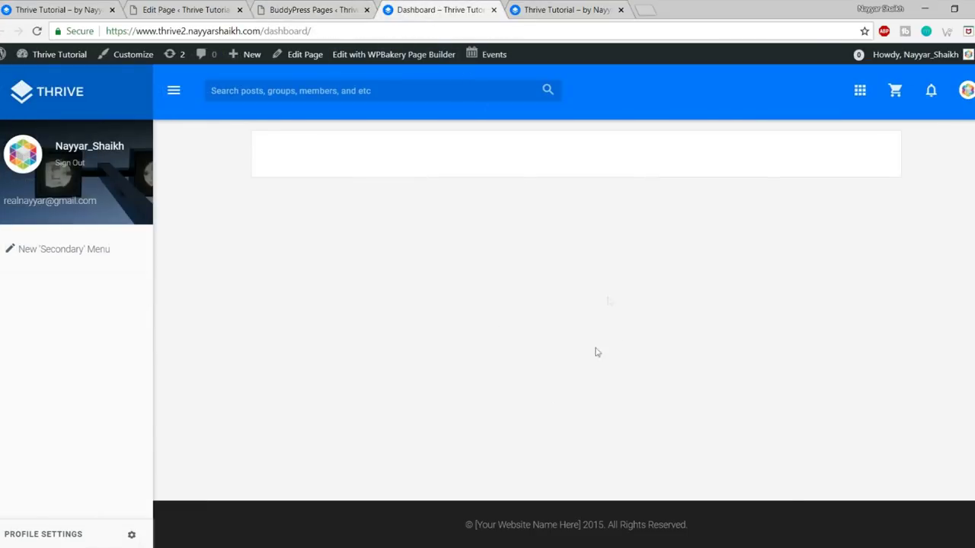
Compare the demo site's welcome page with the new Dashboard page and its web address.
left_click_drag(158, 30, 337, 38)
left_click(431, 251)
left_click(84, 9)
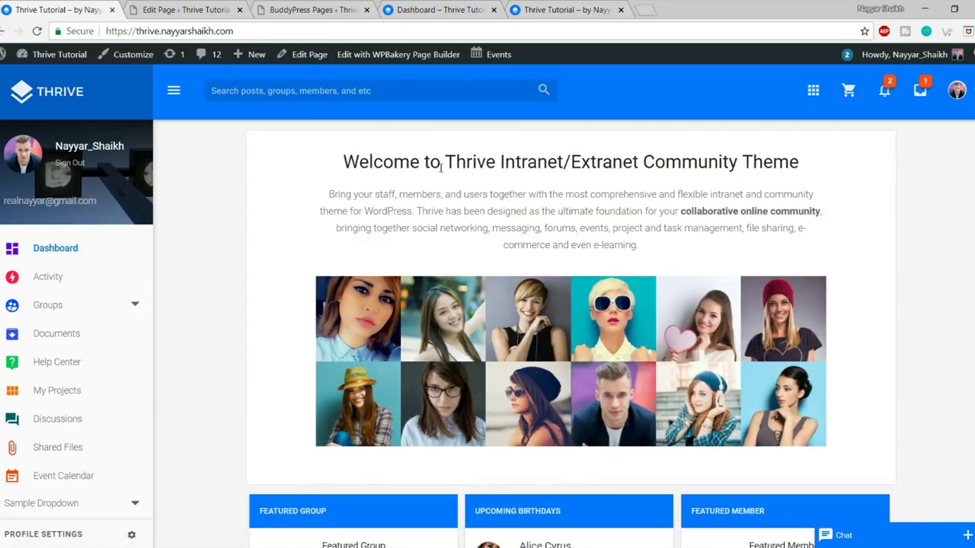
left_click(439, 9)
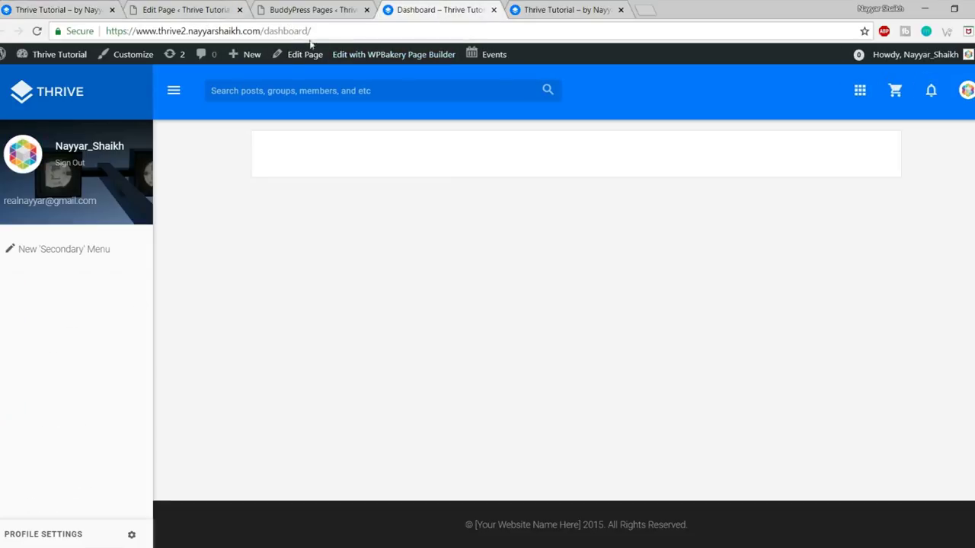
left_click(58, 90)
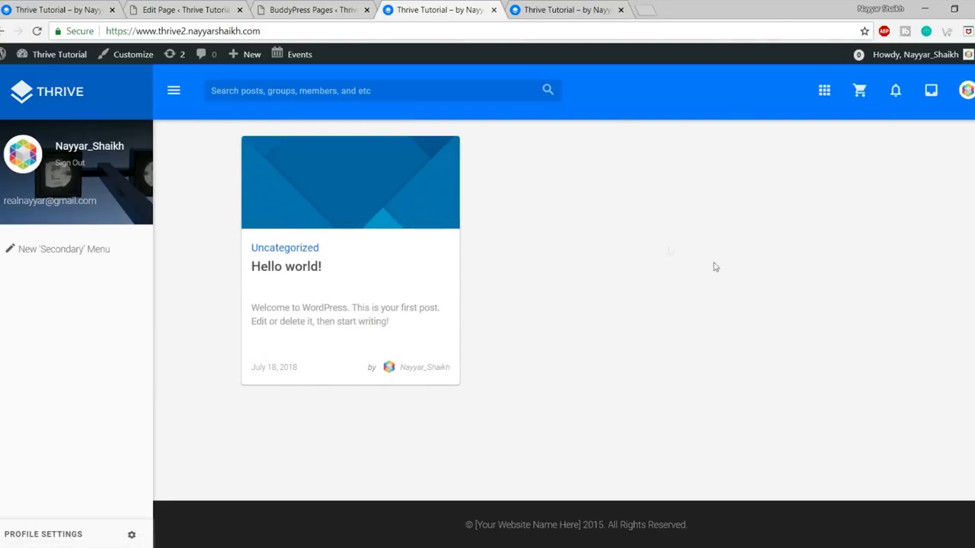
left_click(21, 92)
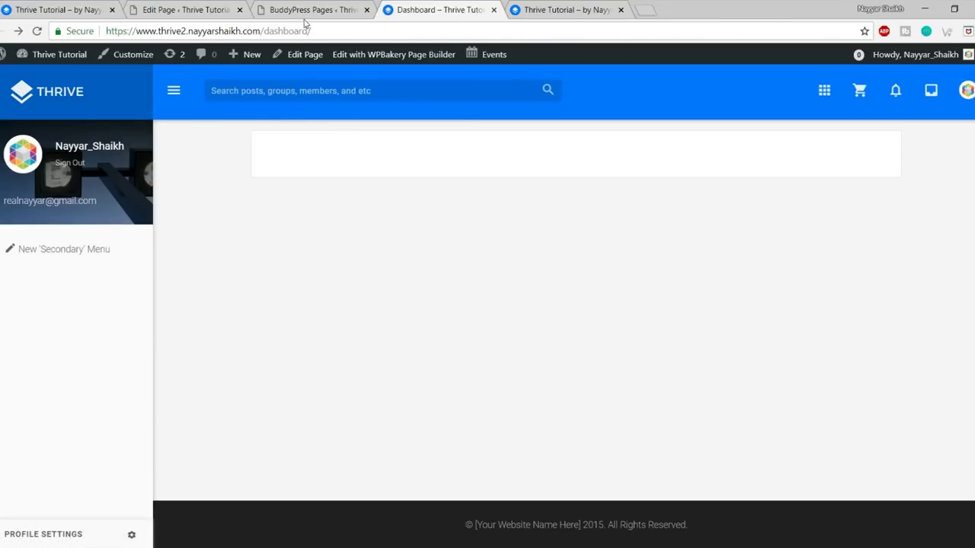
left_click_drag(263, 31, 312, 31)
left_click(449, 247)
Set Reading Settings to a static homepage of Dashboard and save.
left_click(293, 7)
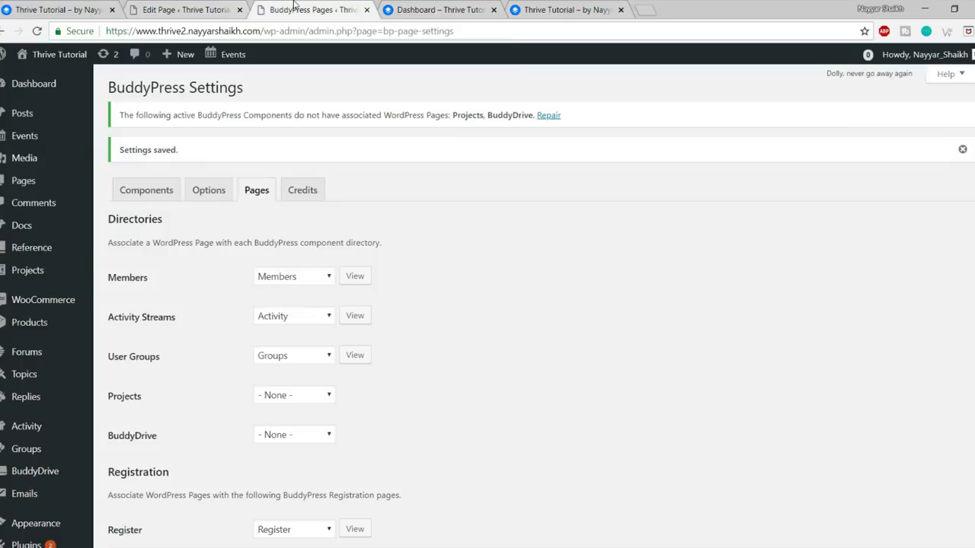
scroll(183, 252, "down", 6)
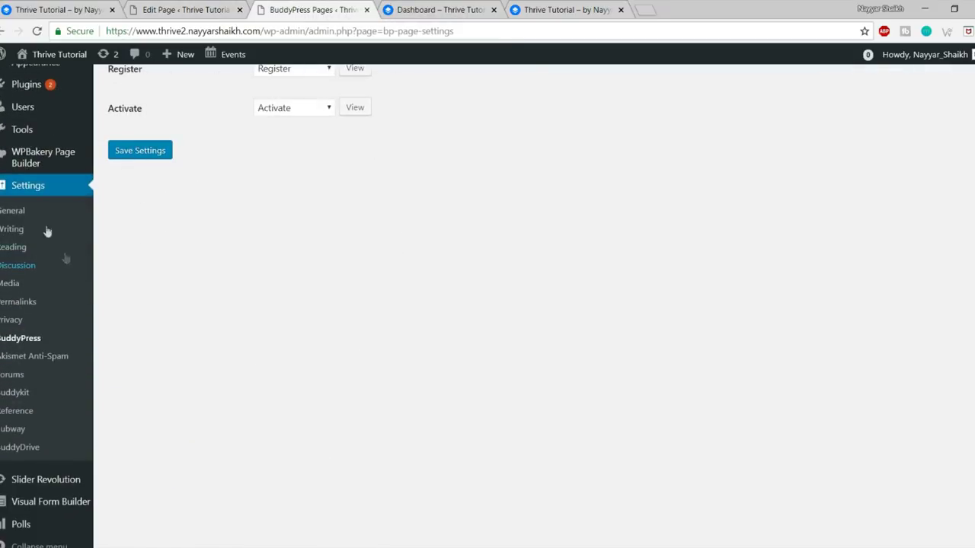
left_click(17, 253)
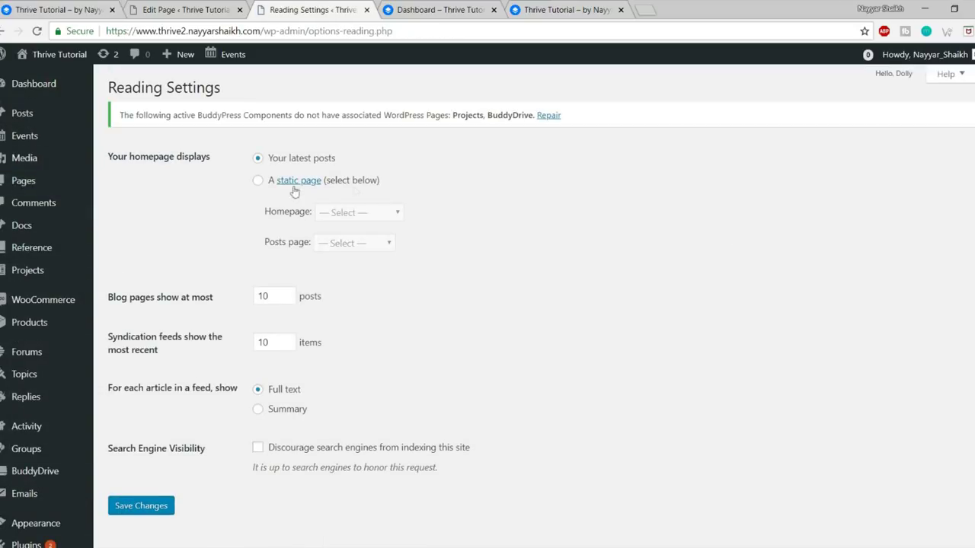
left_click(258, 181)
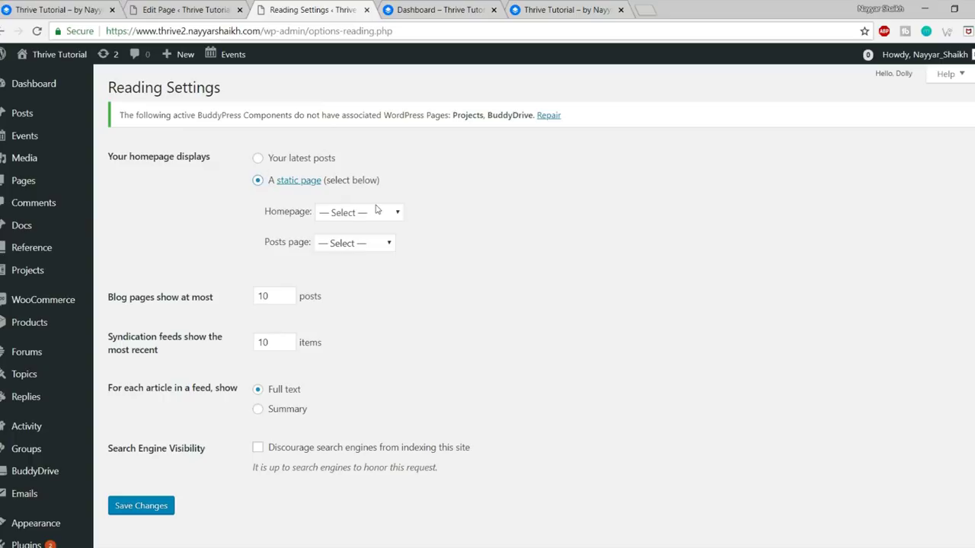
left_click(347, 214)
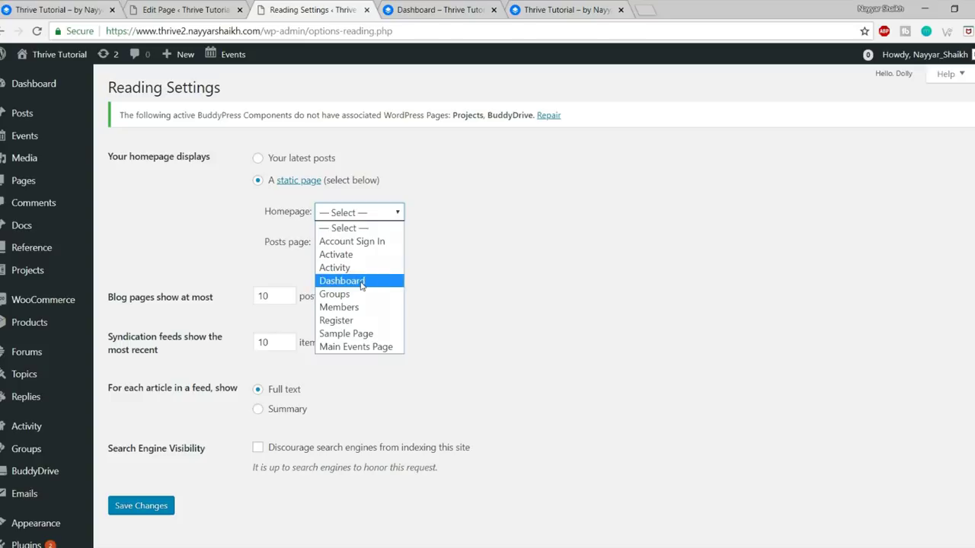
left_click(362, 282)
left_click(141, 512)
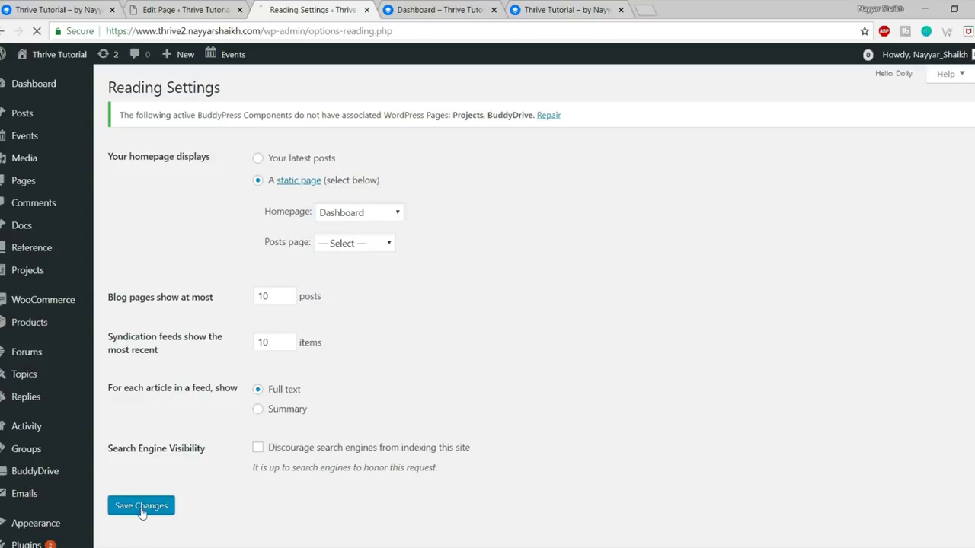
left_click(428, 9)
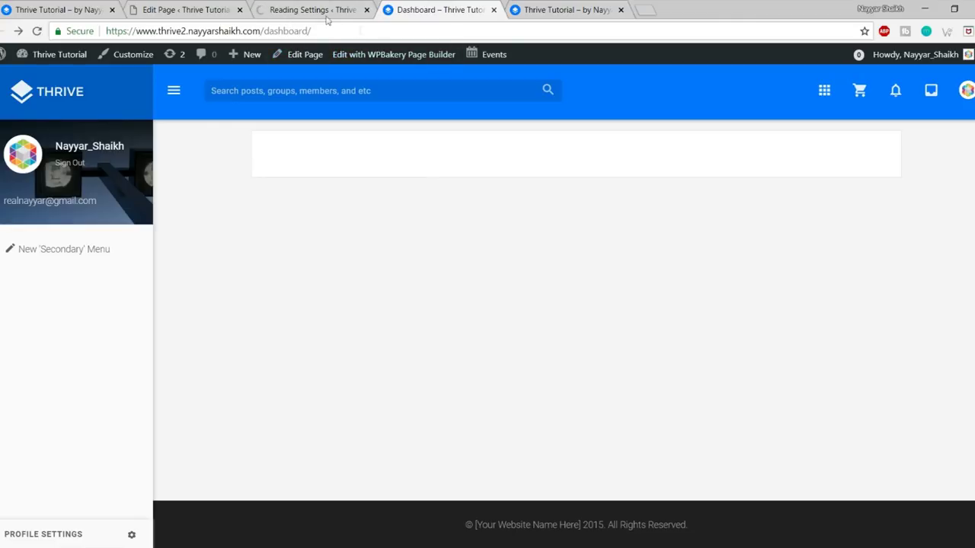
Check that a logged-out visitor opening the homepage lands on the Account Sign-in page.
left_click(37, 31)
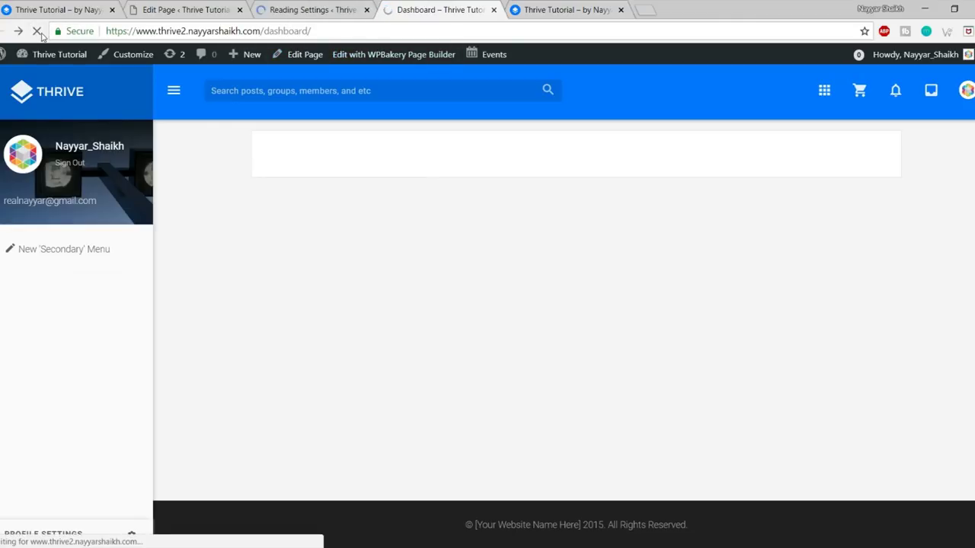
left_click(264, 32)
left_click(393, 246)
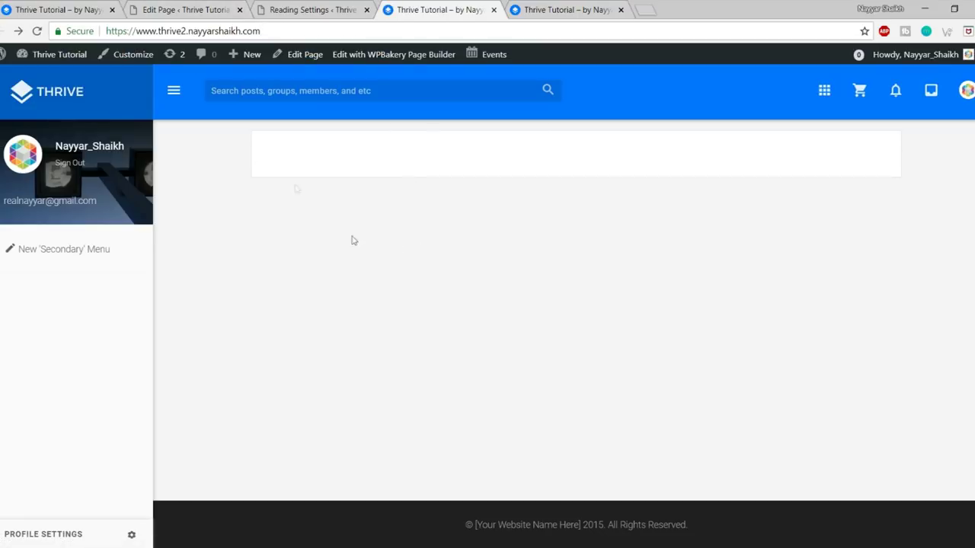
left_click(79, 91)
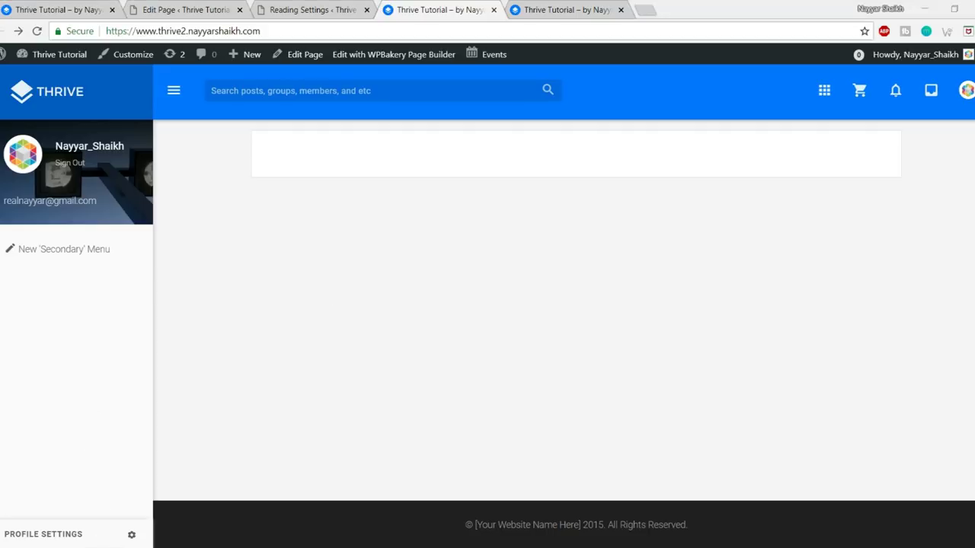
left_click(202, 506)
left_click(37, 30)
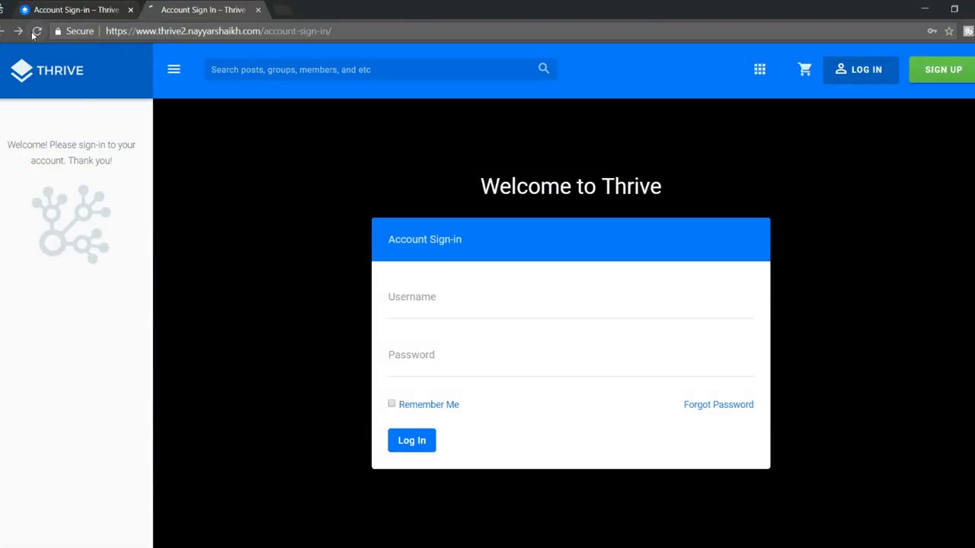
left_click(81, 81)
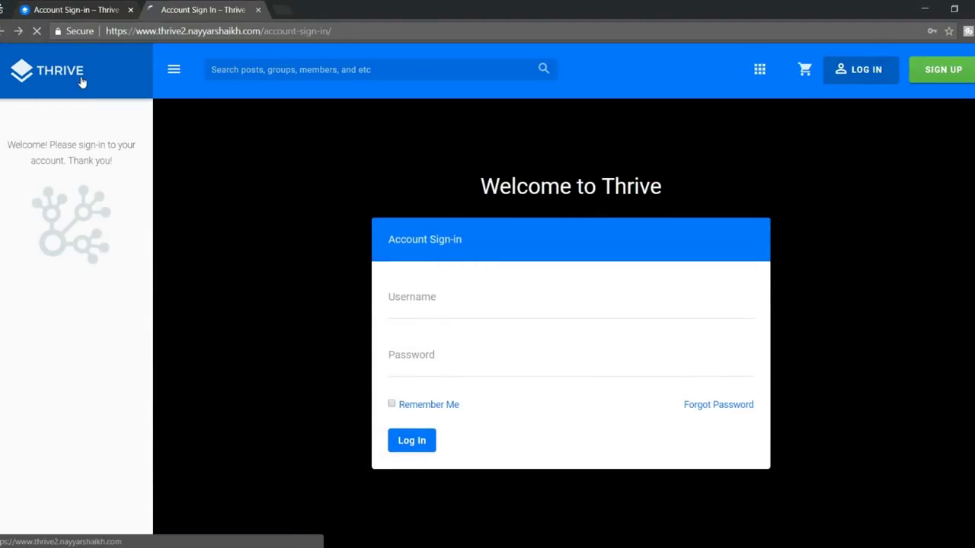
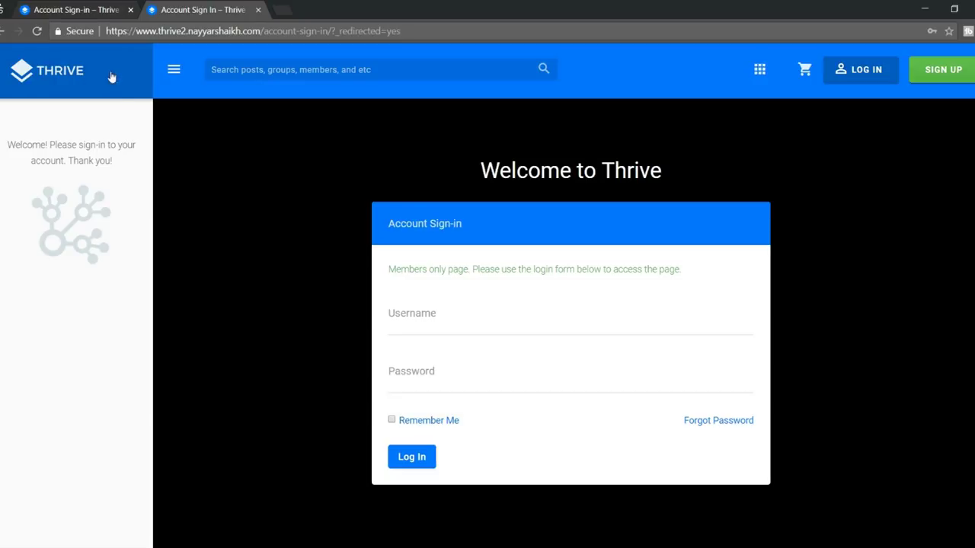
From the front page, open the sign-up page and enter the new username.
left_click(67, 74)
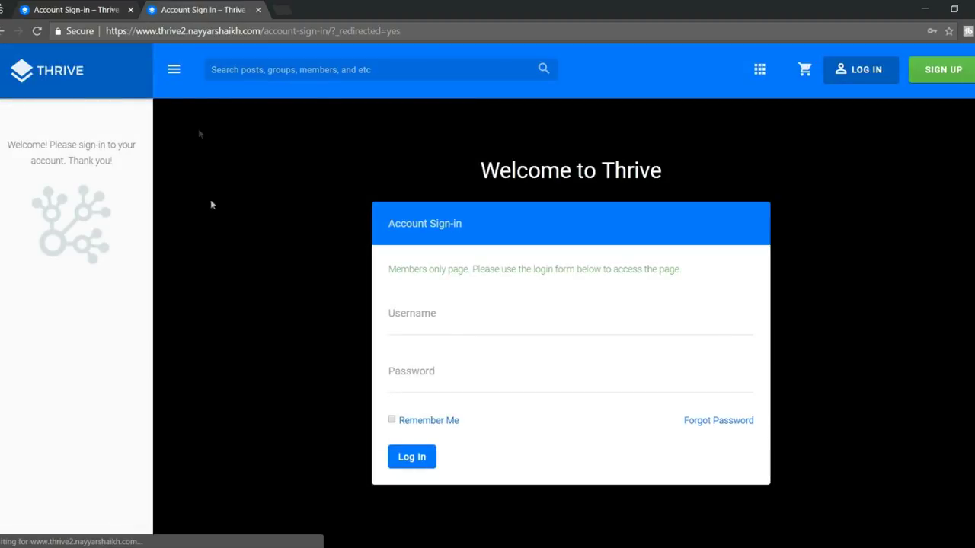
scroll(542, 330, "down", 1)
scroll(543, 332, "up", 1)
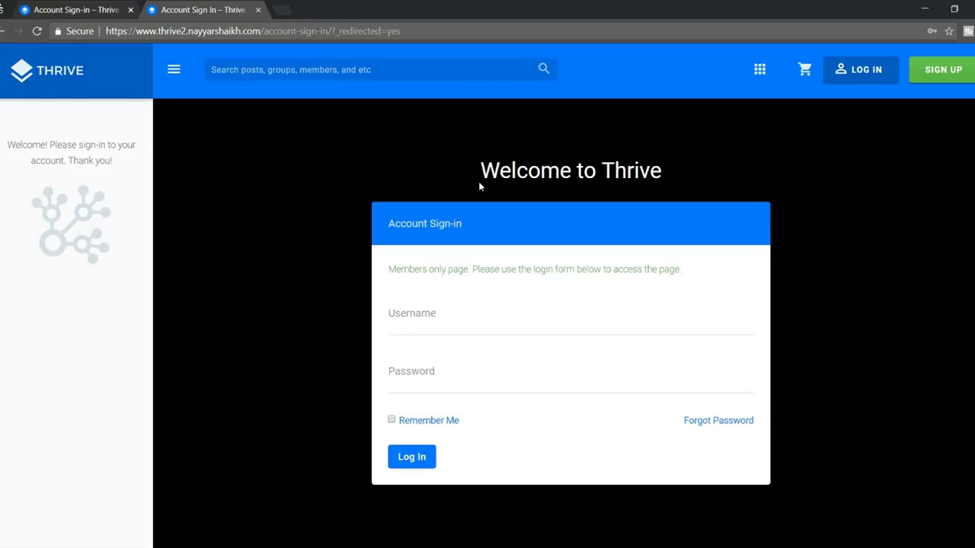
scroll(453, 316, "down", 1)
scroll(462, 350, "up", 1)
left_click(957, 73)
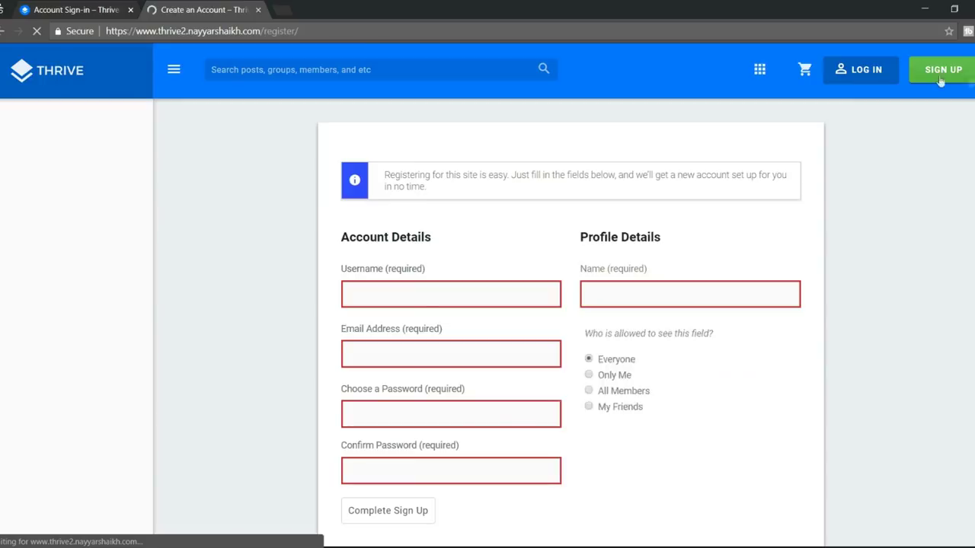
scroll(479, 254, "down", 1)
left_click(472, 250)
left_click(653, 243)
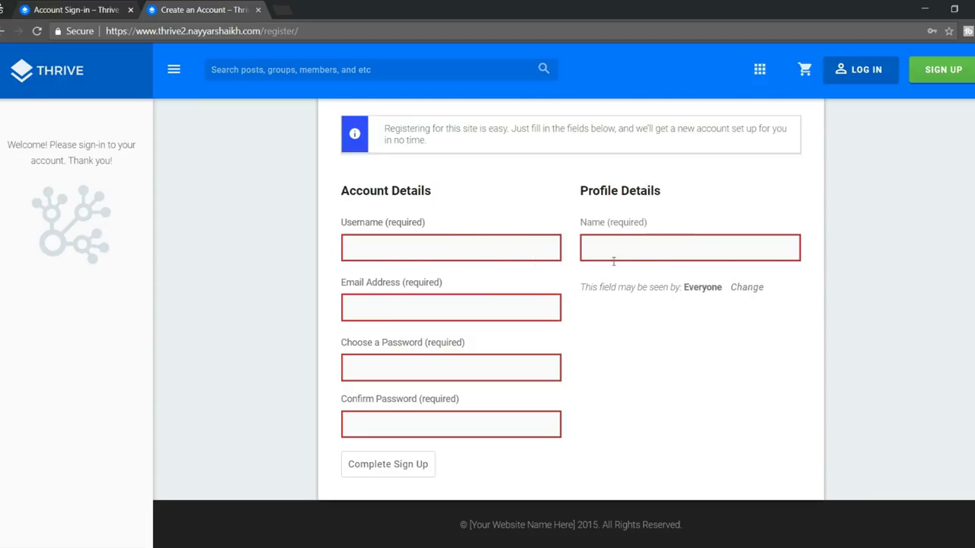
left_click(470, 254)
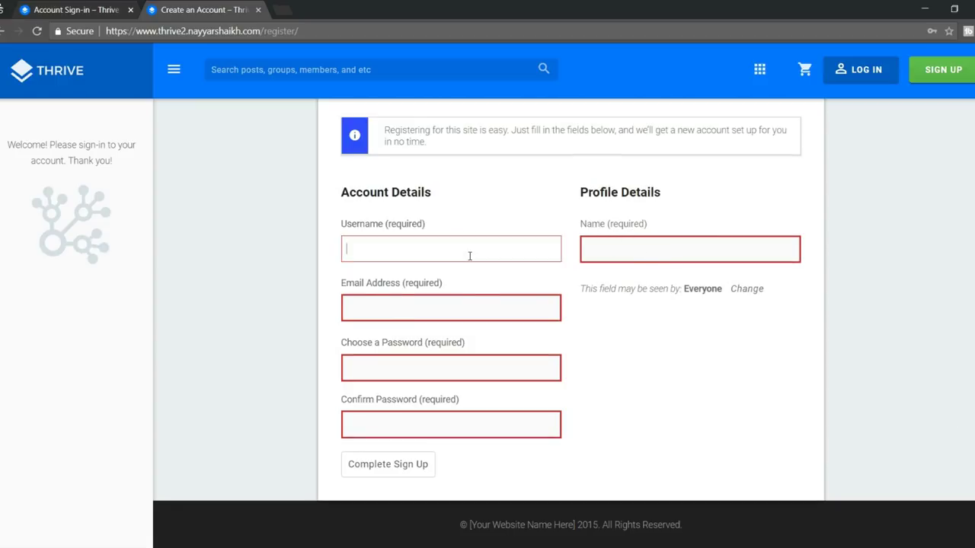
type("user1")
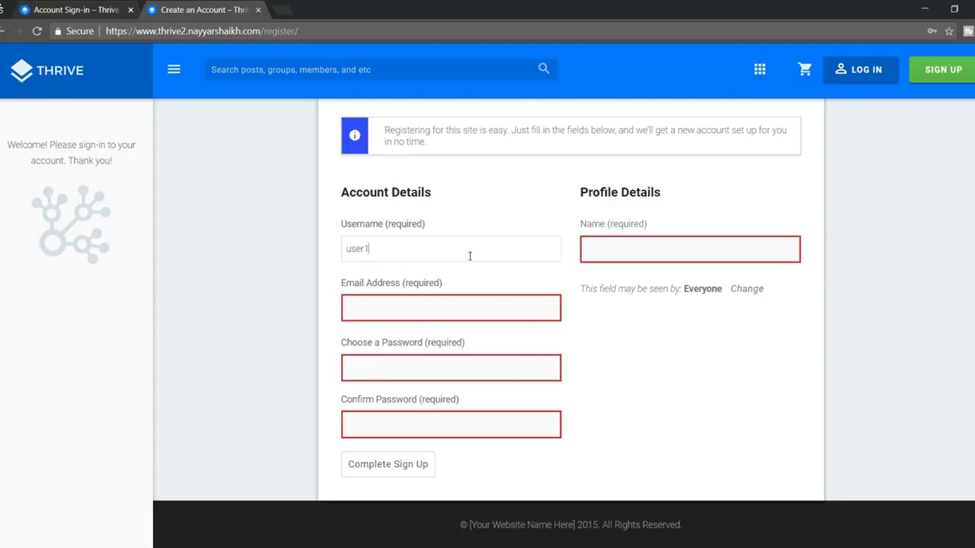
Fill in the account's e-mail address, password and password confirmation.
left_click(438, 297)
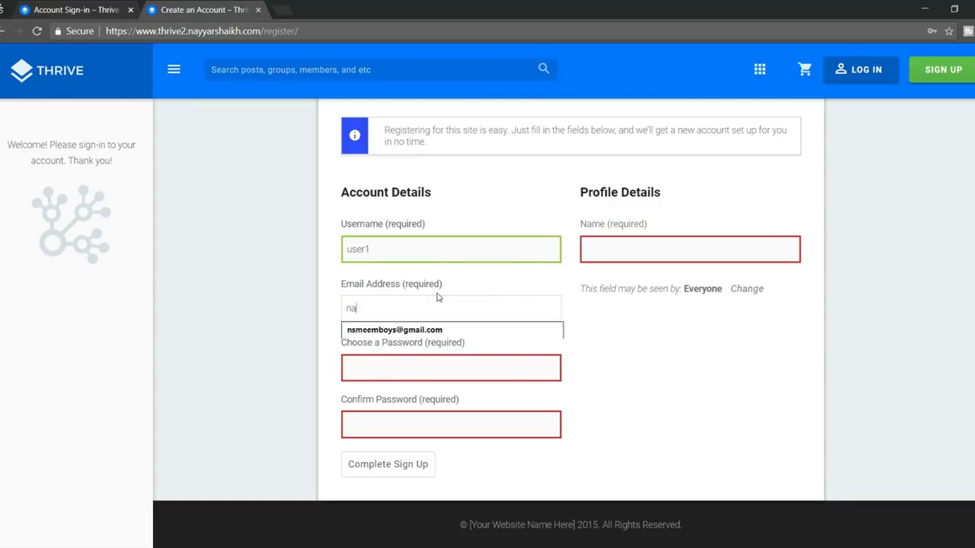
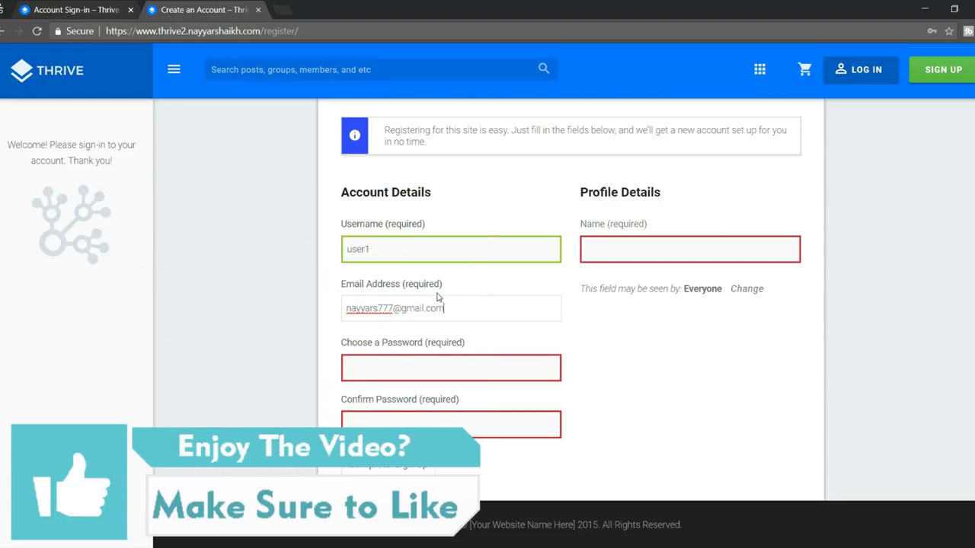
left_click(408, 359)
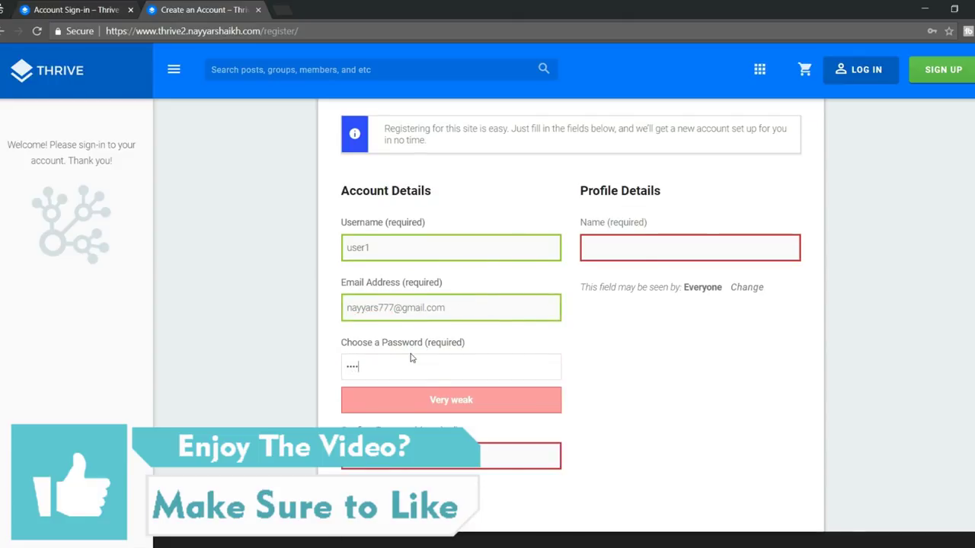
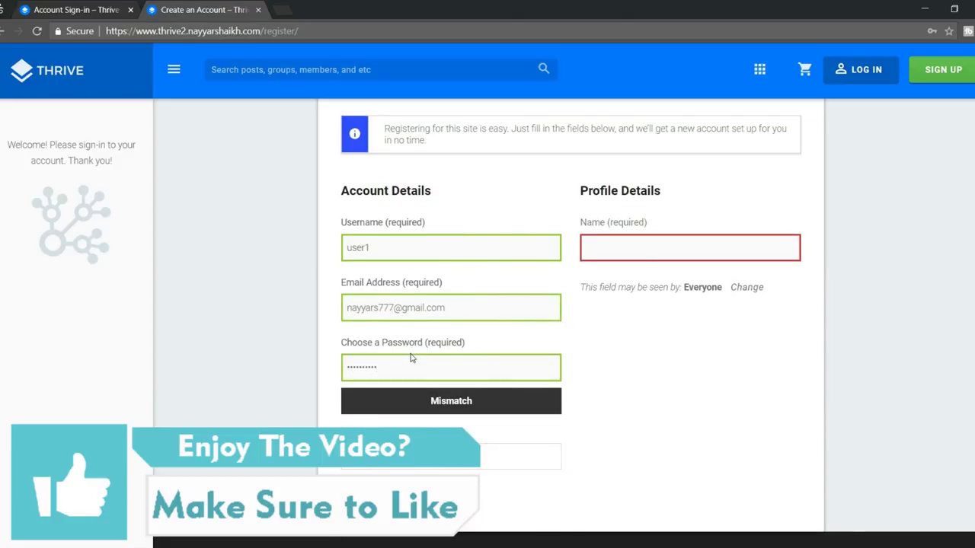
key("Tab")
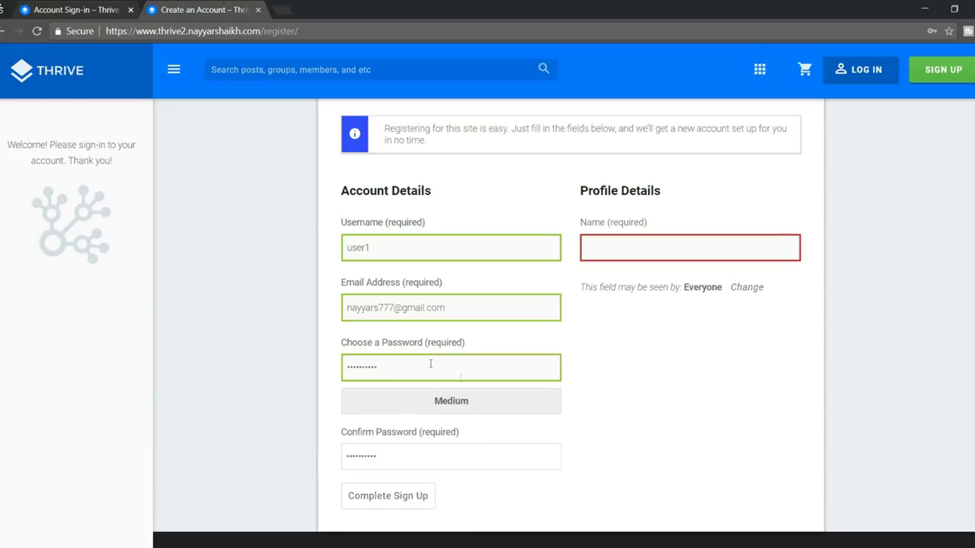
Enter the member's full name and complete sign-up, checking the account-created notice.
left_click(651, 258)
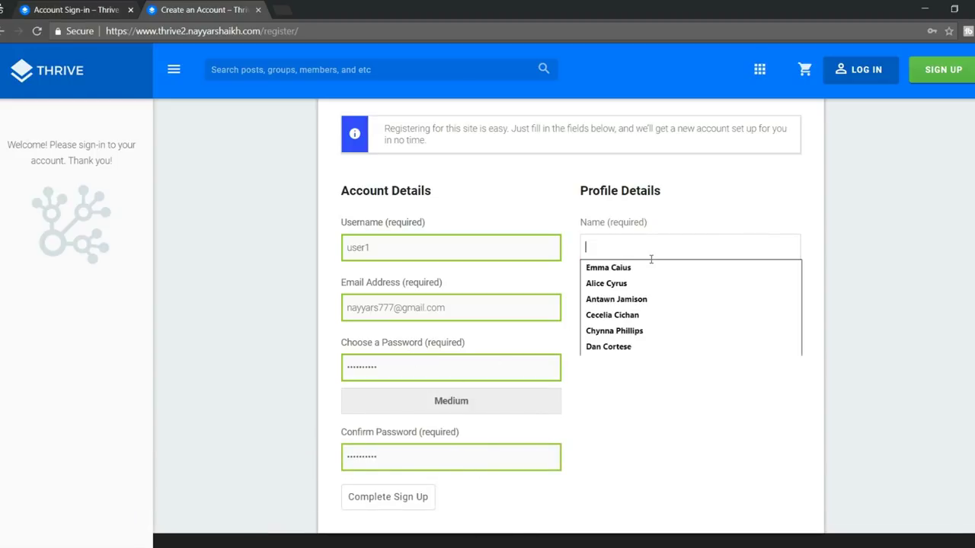
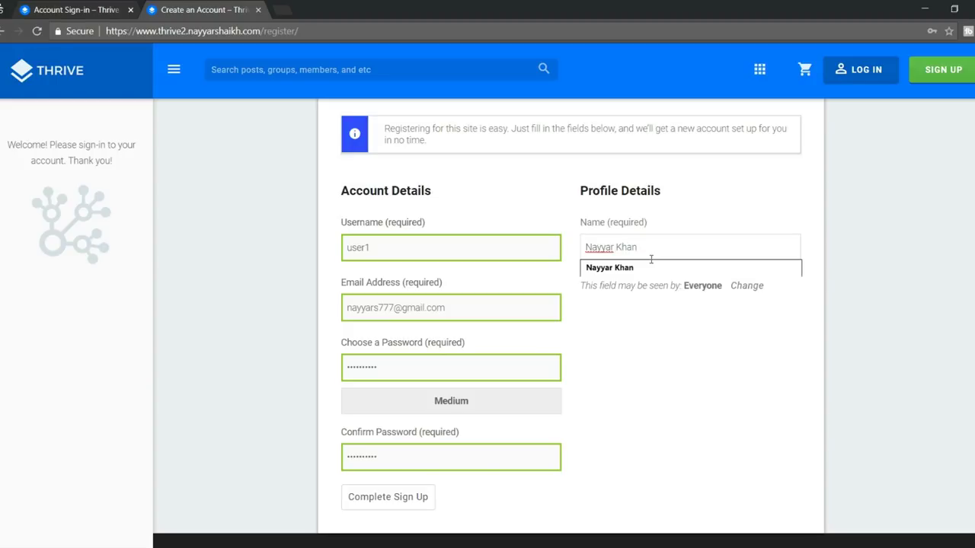
left_click(641, 303)
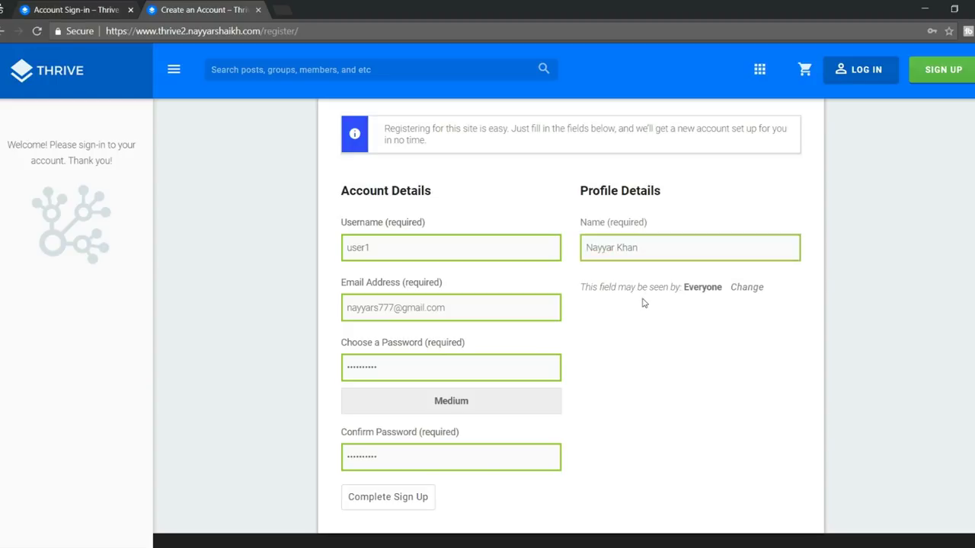
scroll(398, 316, "down", 1)
left_click(395, 466)
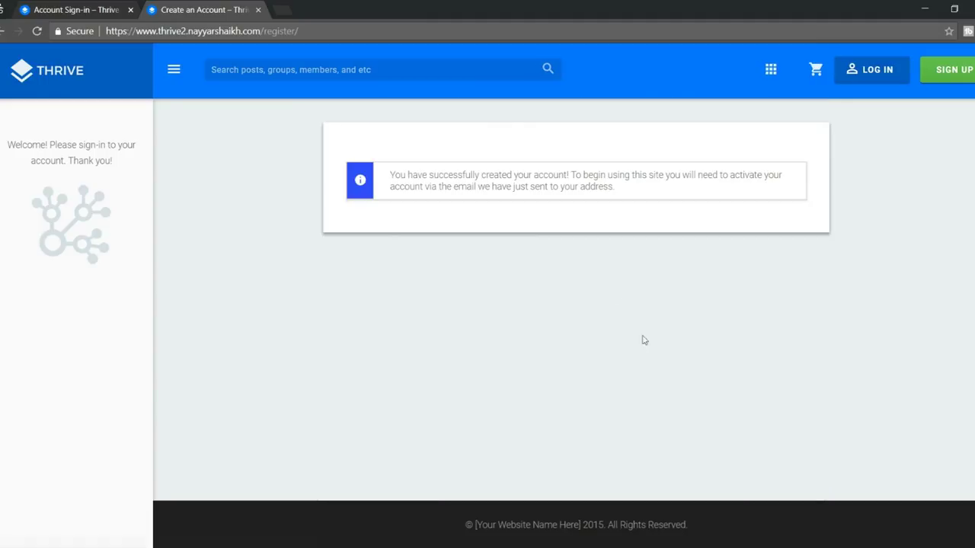
left_click_drag(390, 176, 667, 200)
left_click(667, 199)
Go to Gmail in a new tab and open the 'Activate your account' email under Updates.
left_click(278, 9)
type("gmail.com")
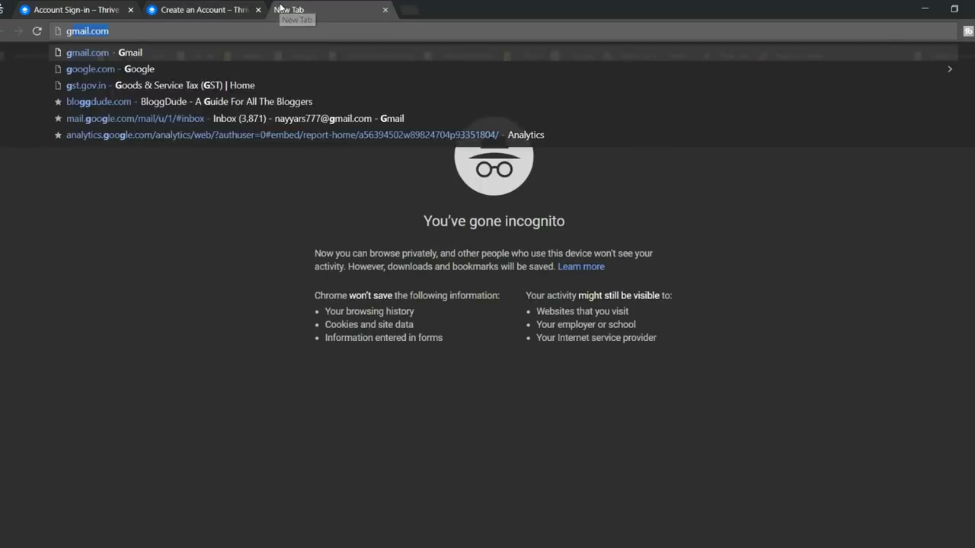
key("Return")
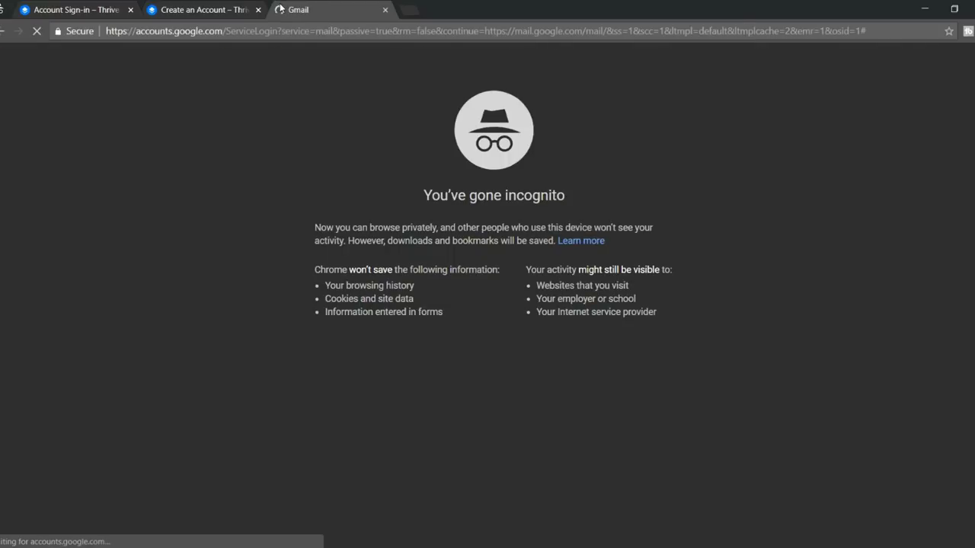
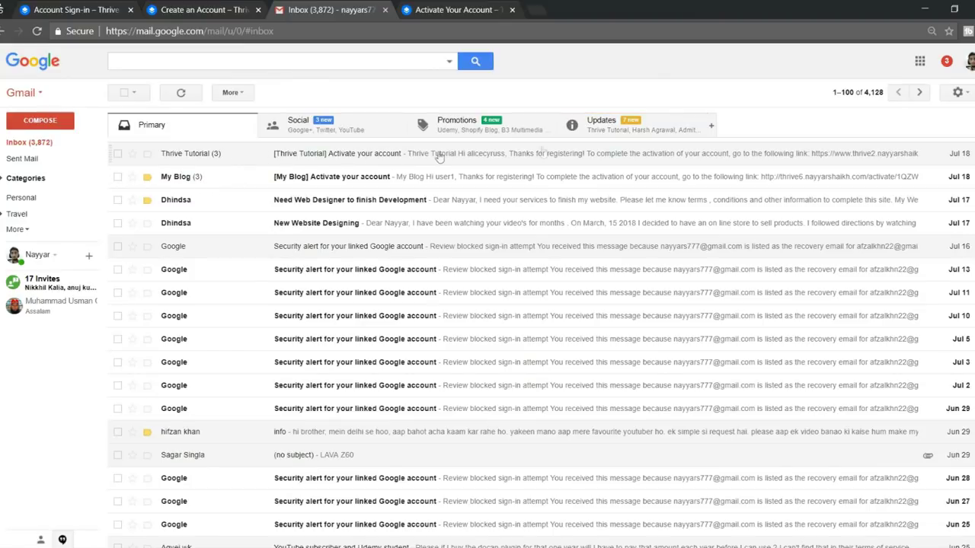
left_click(618, 132)
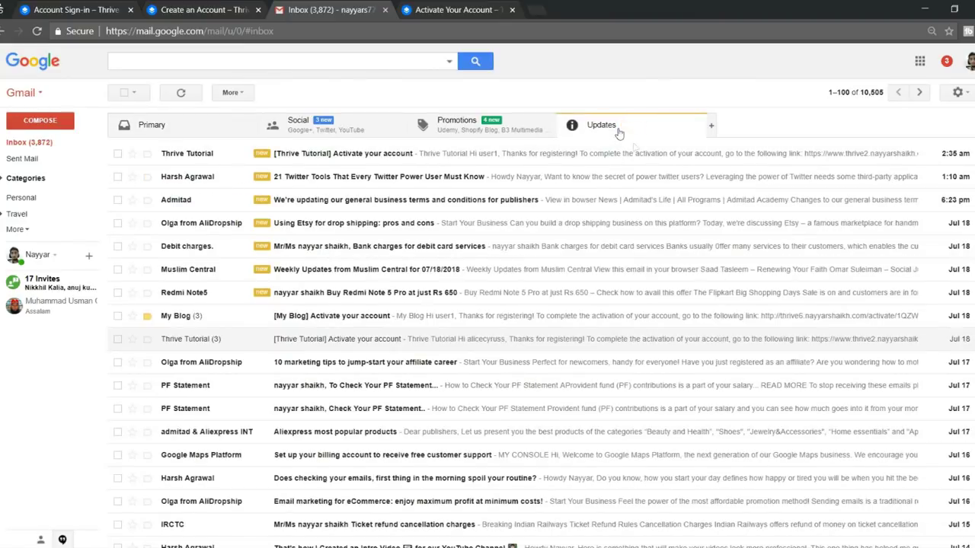
left_click(312, 157)
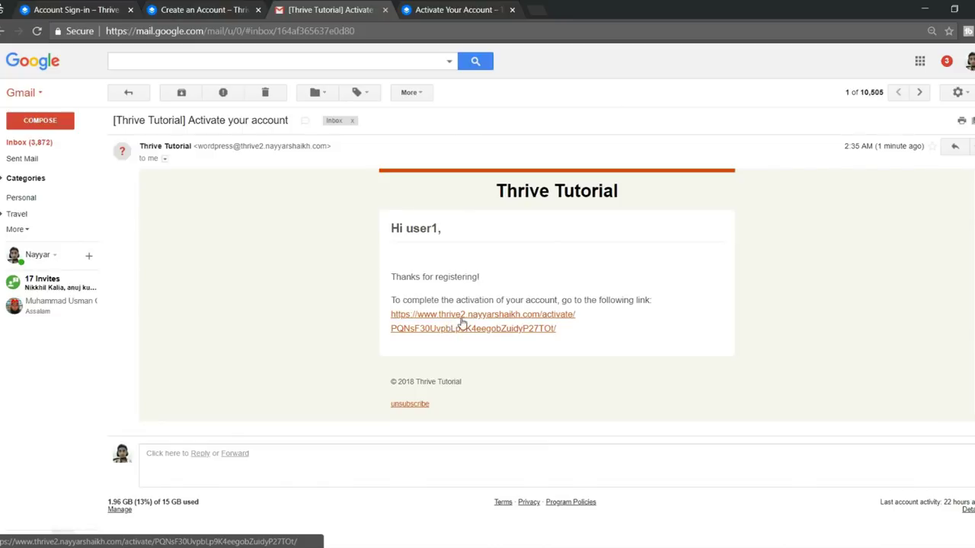
Follow the activation link and activate the account with its key.
left_click(468, 324)
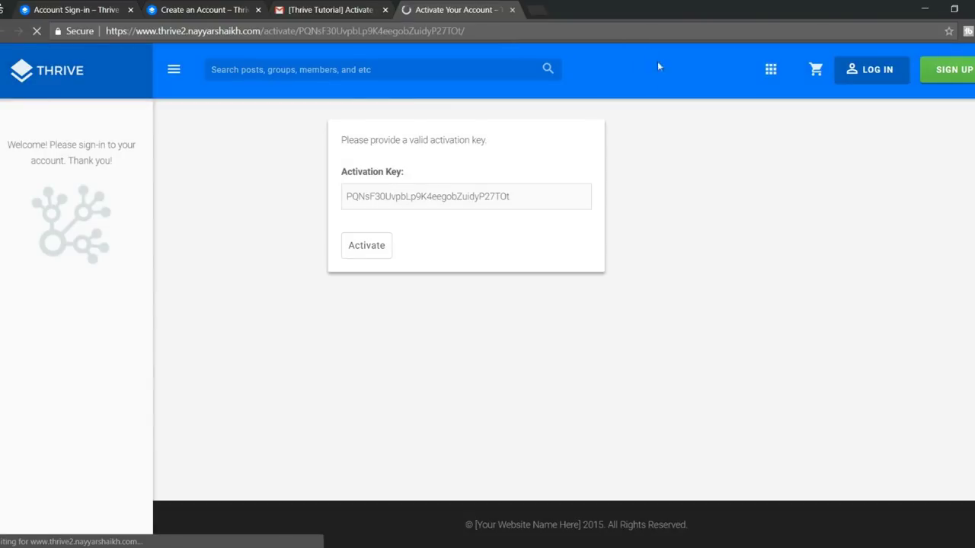
left_click_drag(346, 197, 511, 197)
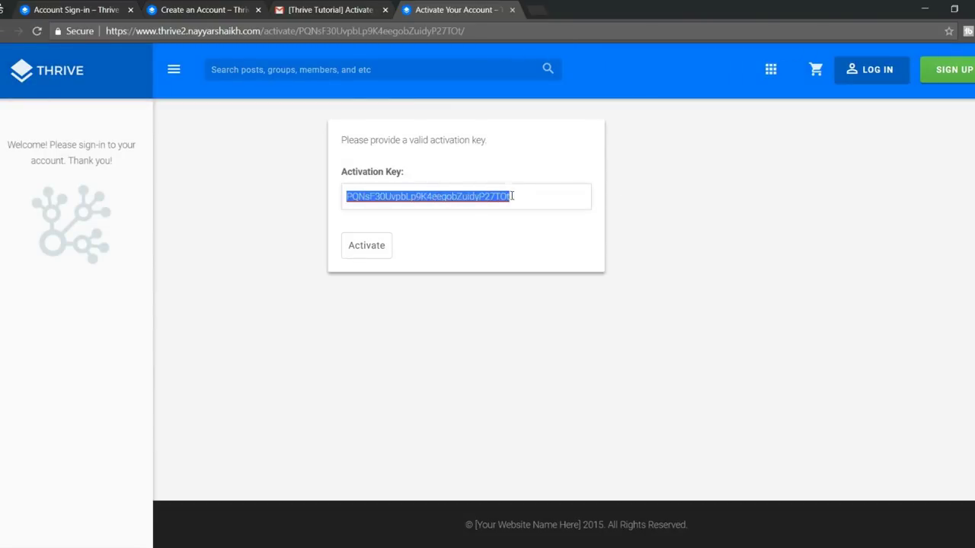
left_click(362, 251)
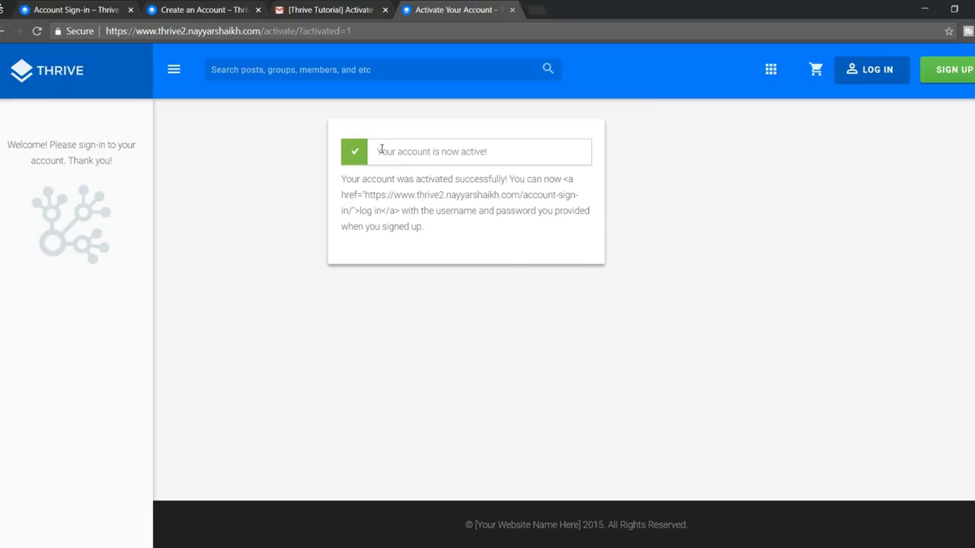
left_click_drag(381, 149, 518, 153)
left_click(518, 152)
On the LOG IN page, enter the new account's username and password.
left_click(877, 73)
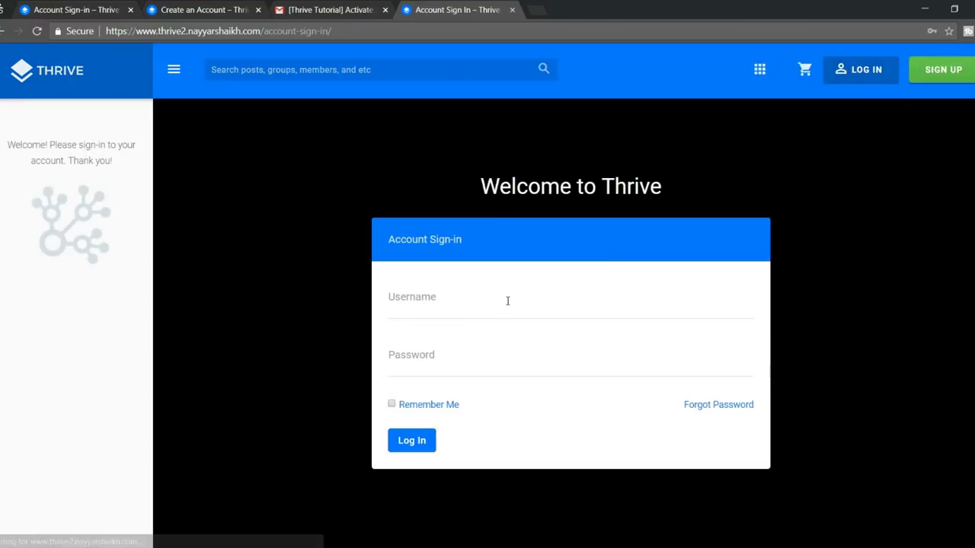
left_click(508, 301)
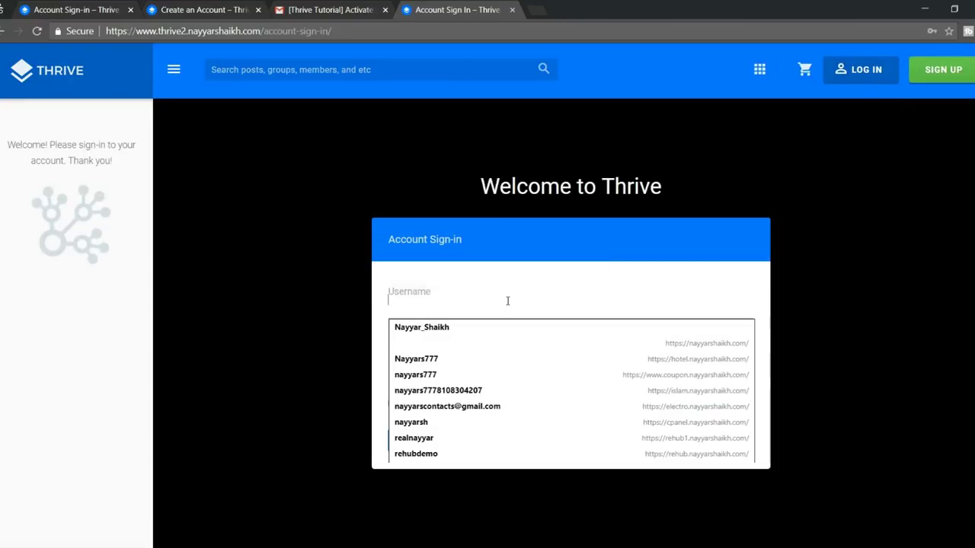
type("user1")
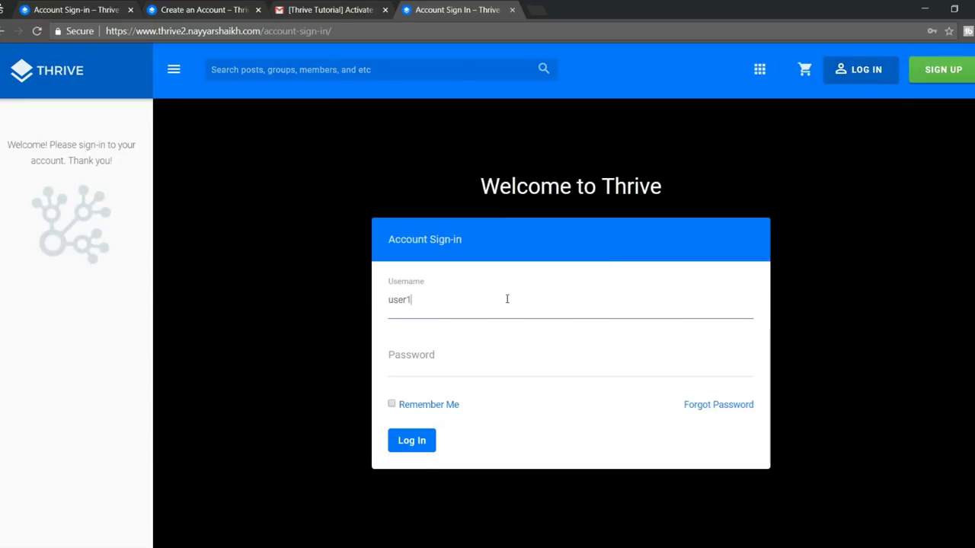
key("Tab")
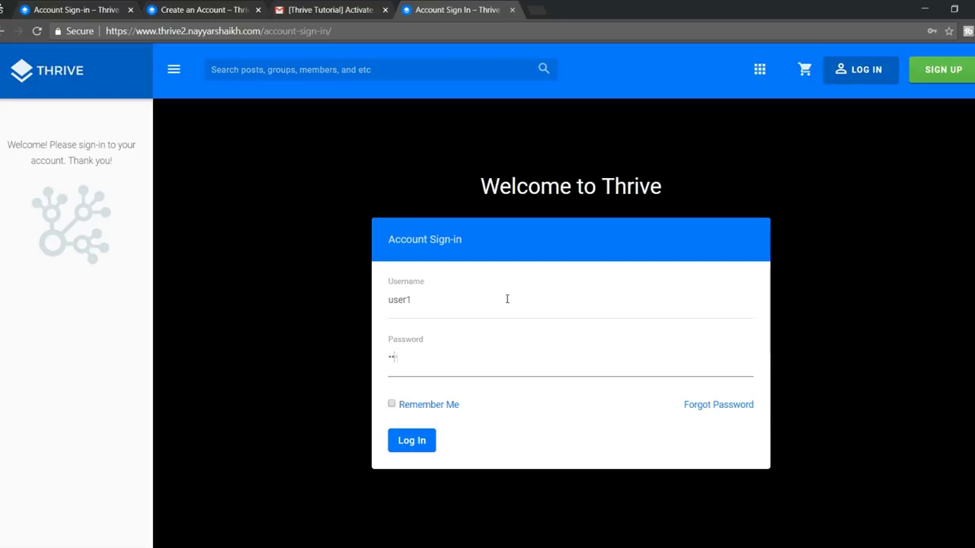
Sign in and open the member's profile page with its details.
left_click(412, 440)
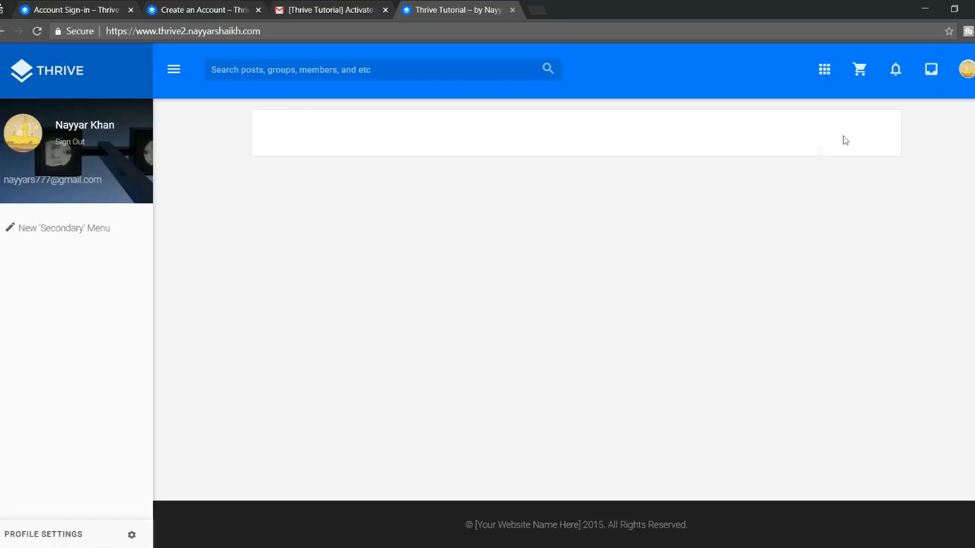
left_click(966, 70)
left_click(969, 76)
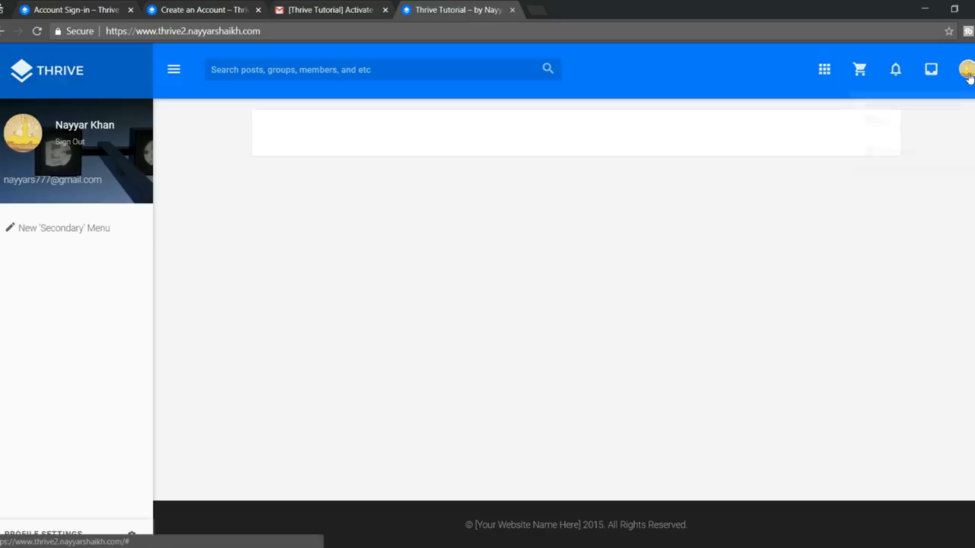
left_click(85, 133)
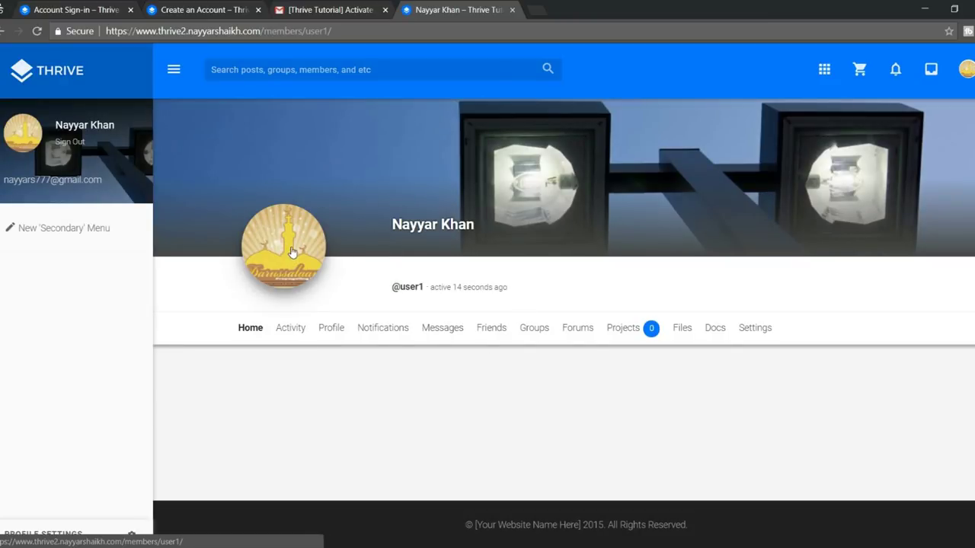
left_click(332, 335)
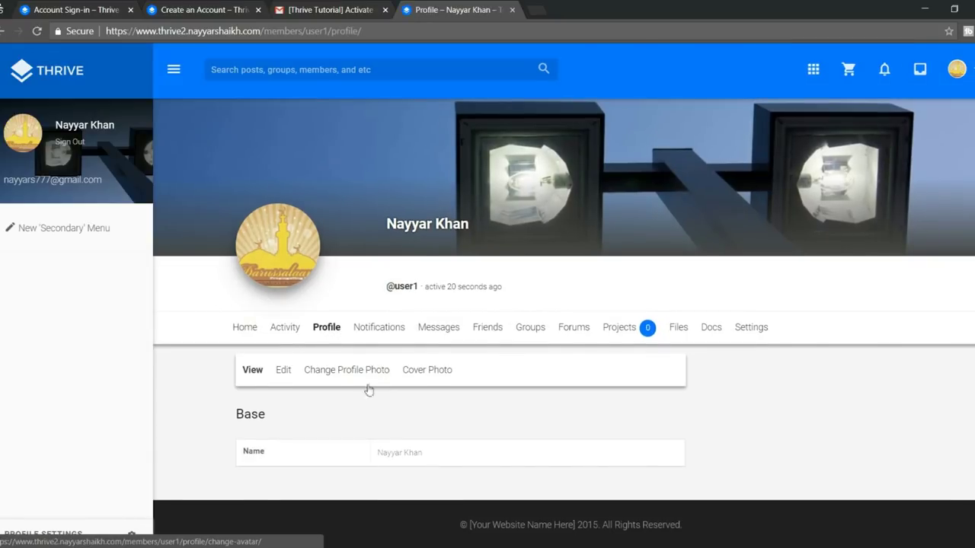
left_click_drag(379, 454, 442, 456)
left_click(442, 457)
Open Change Profile Photo and browse for an image through Select your file.
left_click(349, 375)
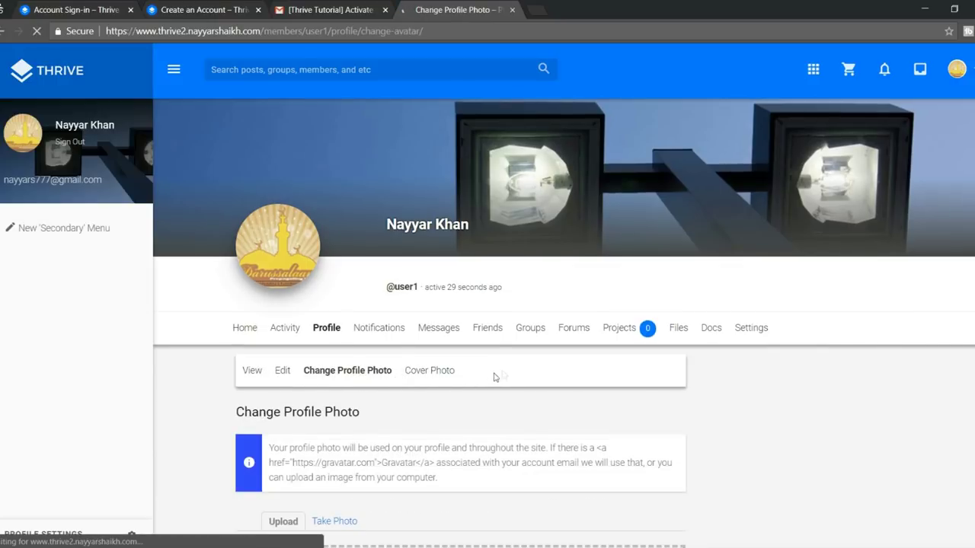
scroll(495, 373, "down", 2)
left_click(460, 428)
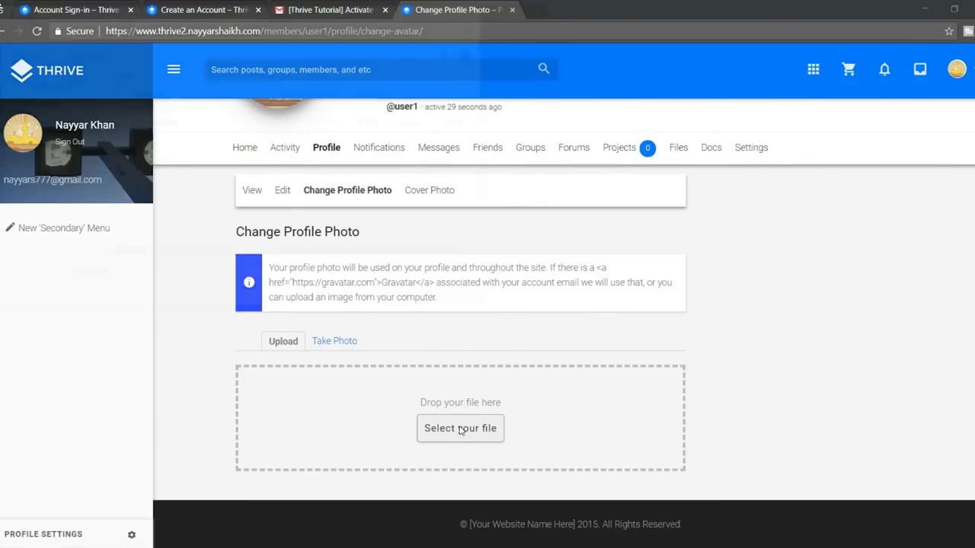
left_click(172, 33)
left_click(125, 32)
left_click(135, 34)
Go up to E:\Thrive, open Media, and choose the young man's portrait for upload.
left_click(136, 32)
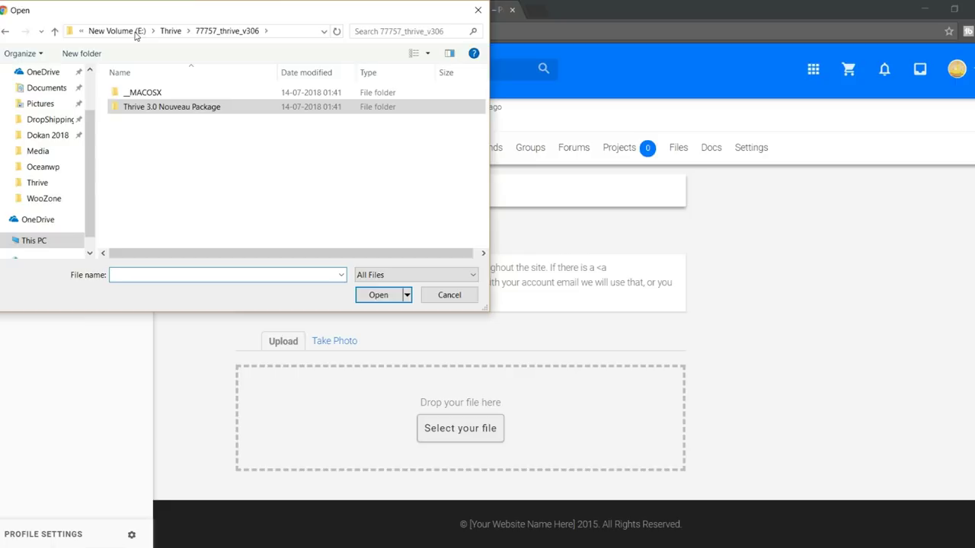
left_click(166, 34)
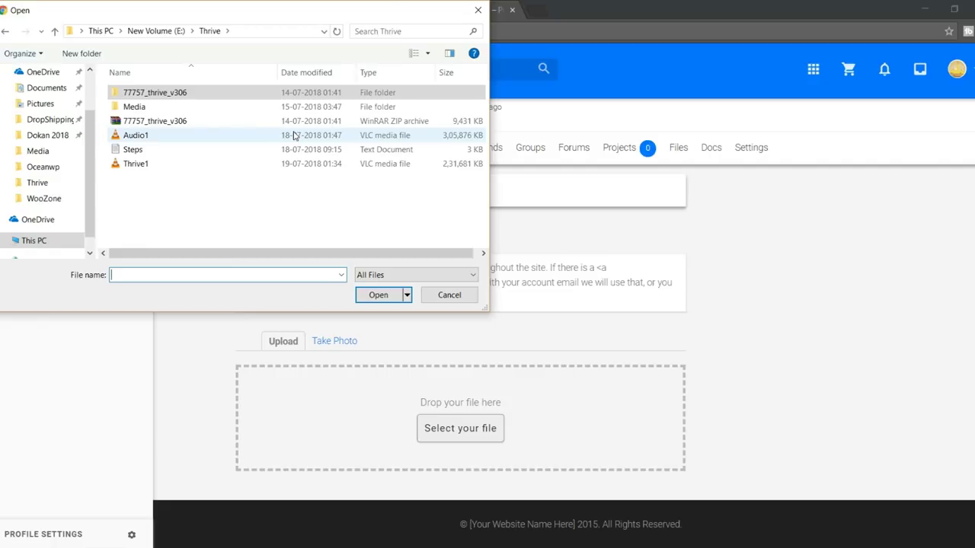
double_click(149, 111)
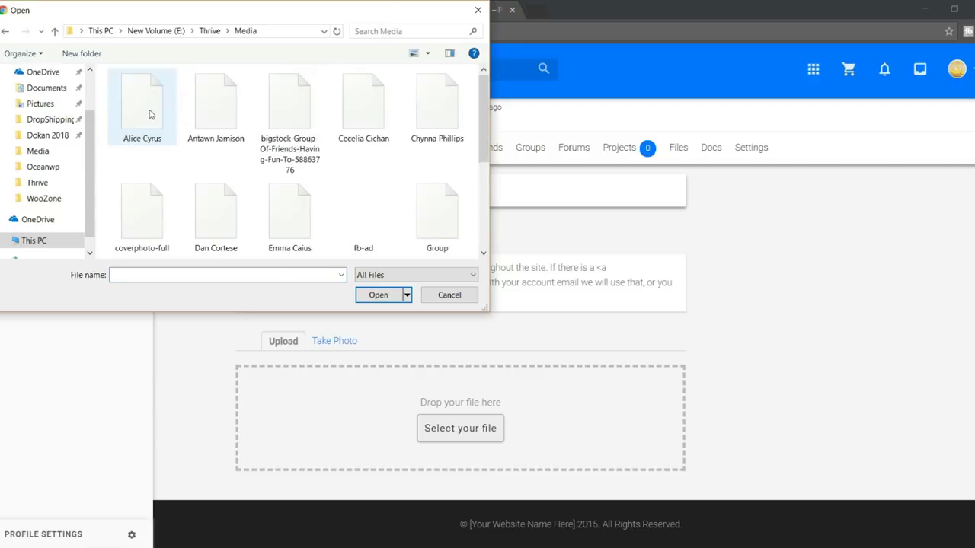
scroll(312, 149, "down", 2)
scroll(412, 217, "up", 2)
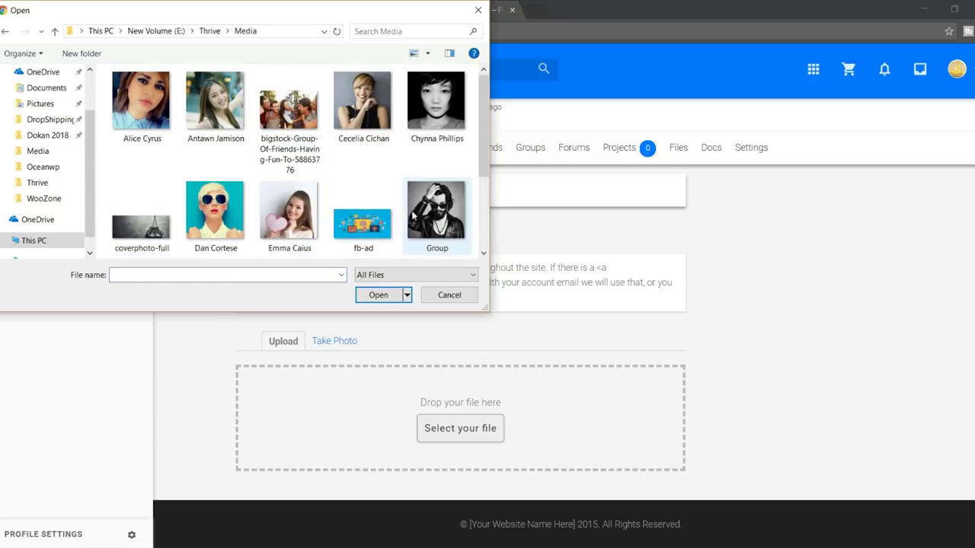
scroll(404, 217, "down", 3)
scroll(399, 221, "up", 3)
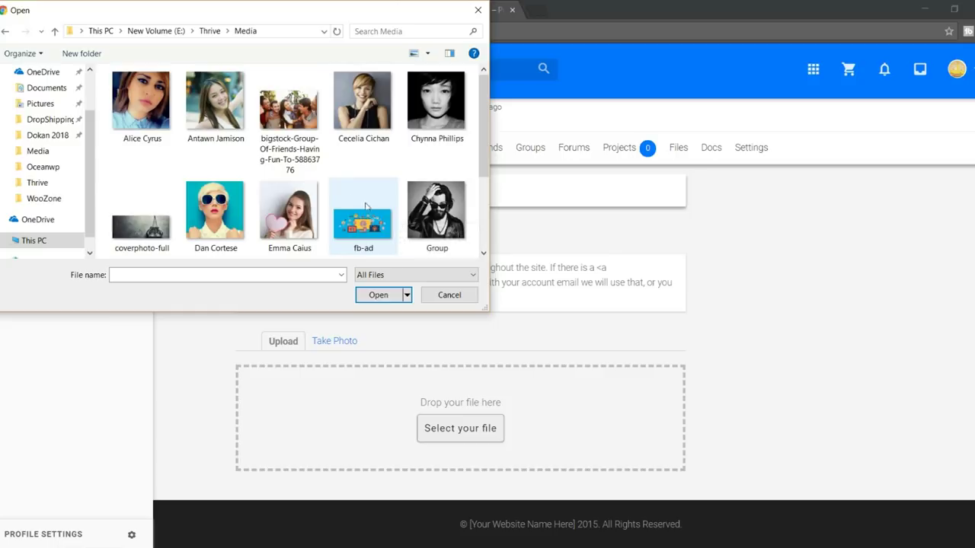
scroll(365, 208, "down", 3)
left_click(448, 219)
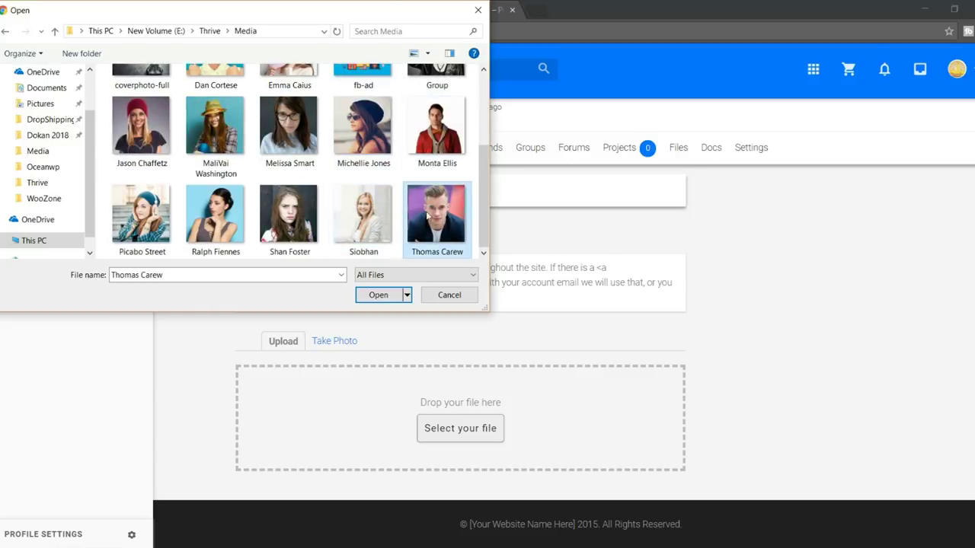
left_click(381, 296)
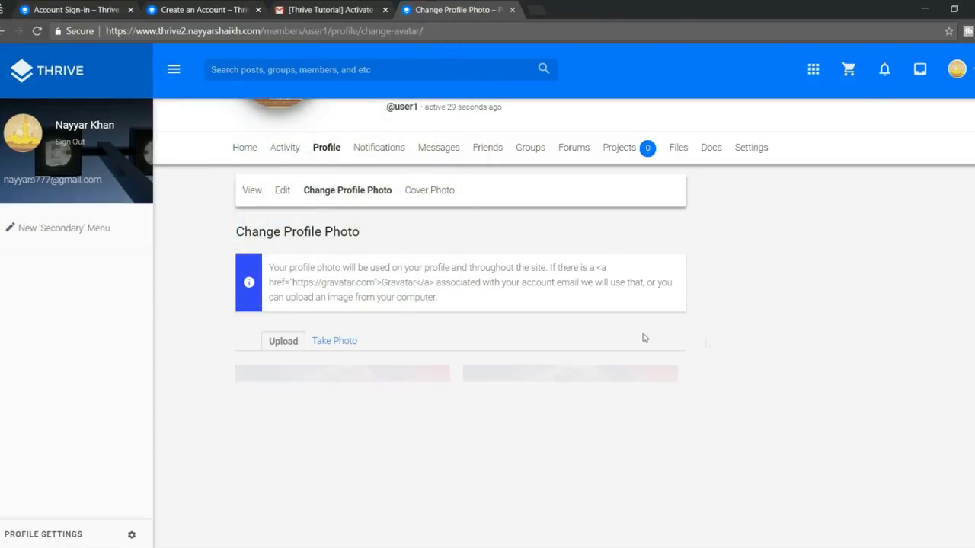
Crop the portrait to the full image, save it as profile photo, then open Cover Photo.
scroll(787, 358, "down", 2)
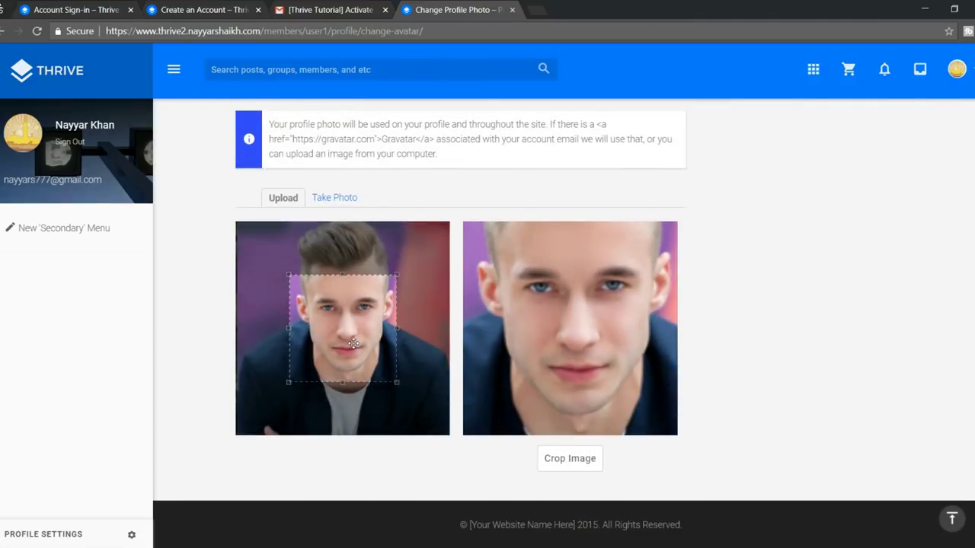
left_click_drag(354, 343, 257, 209)
left_click_drag(341, 329, 492, 450)
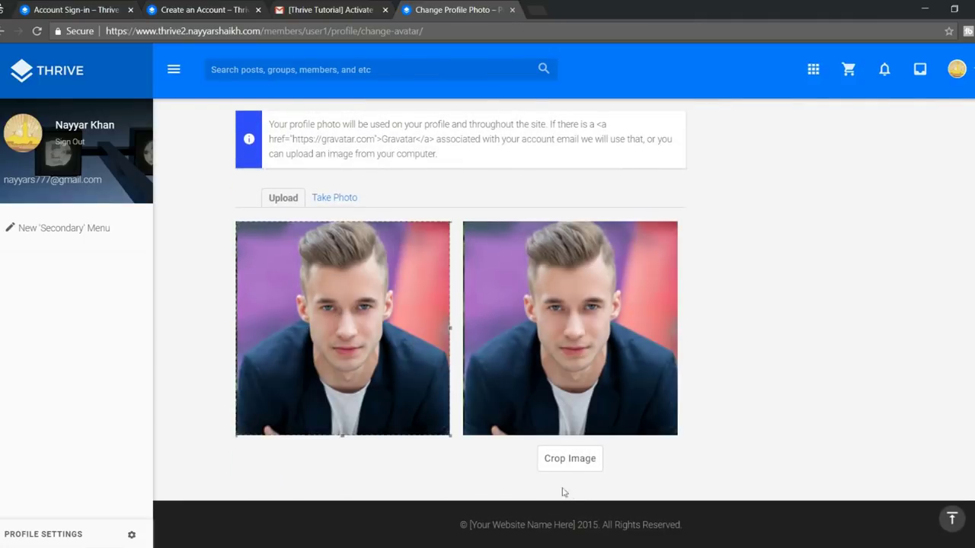
left_click(563, 468)
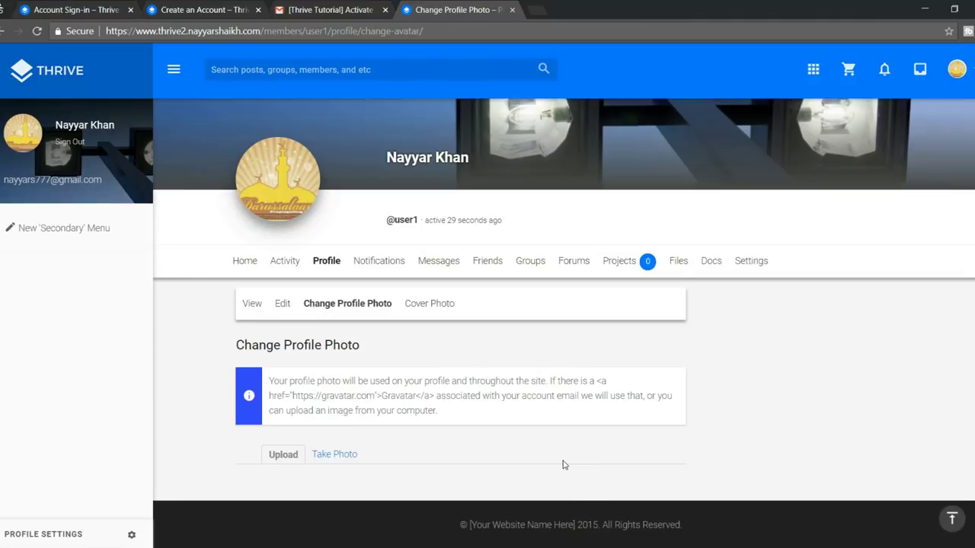
scroll(499, 402, "up", 1)
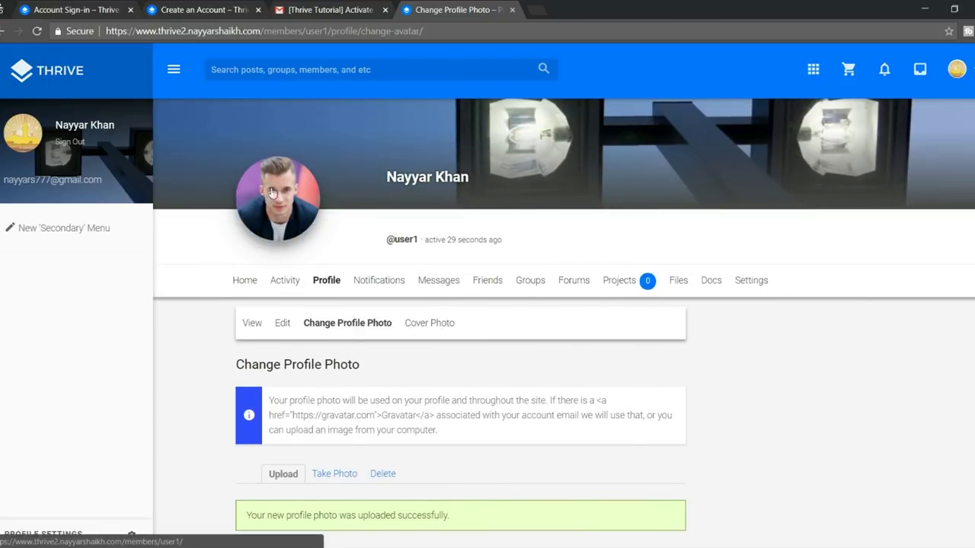
scroll(447, 346, "up", 1)
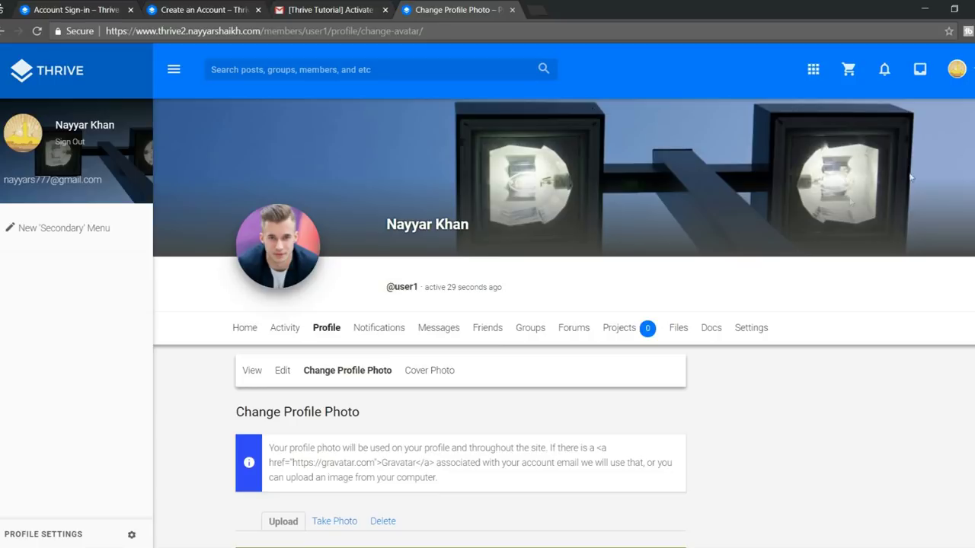
left_click(450, 371)
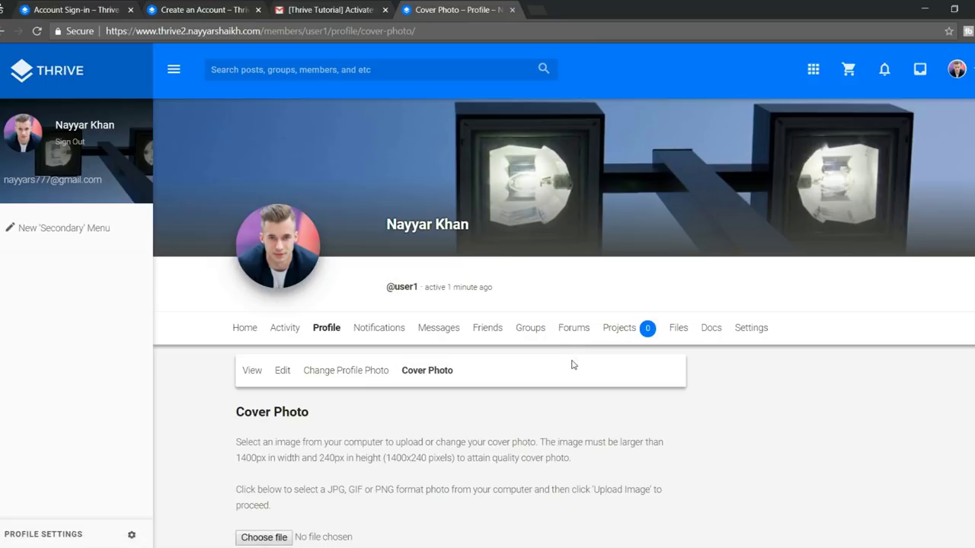
Search the site for the other member by name and send them a friend request.
left_click(320, 76)
type("nayyar shaikh")
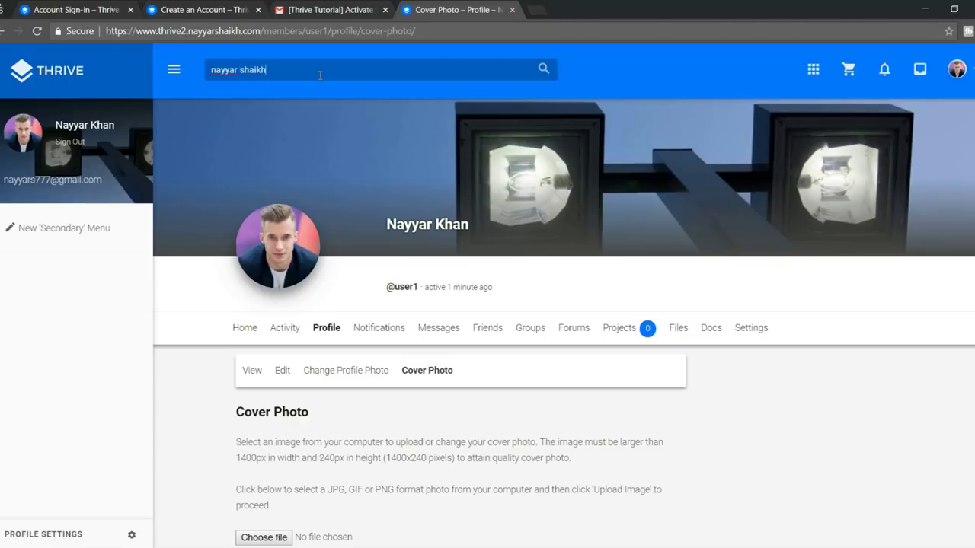
key("Return")
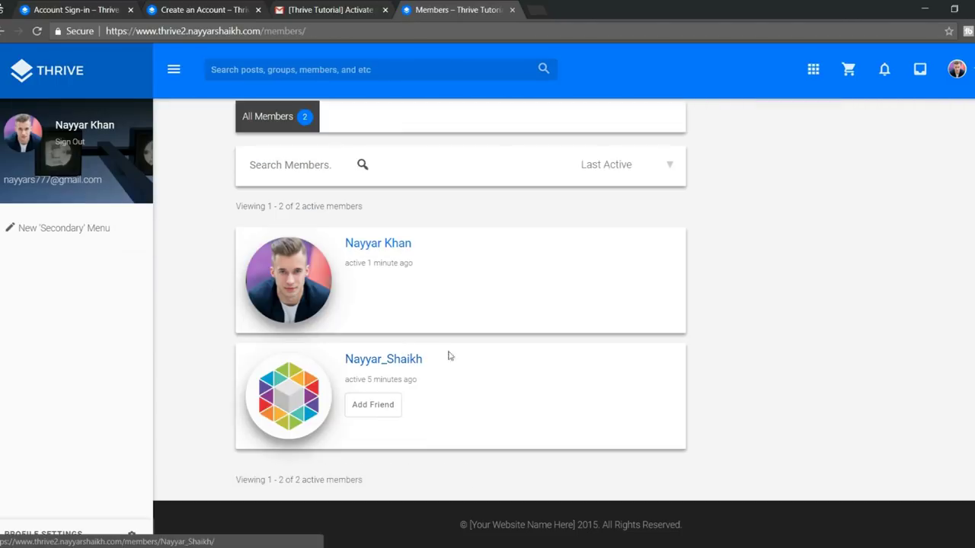
left_click(376, 408)
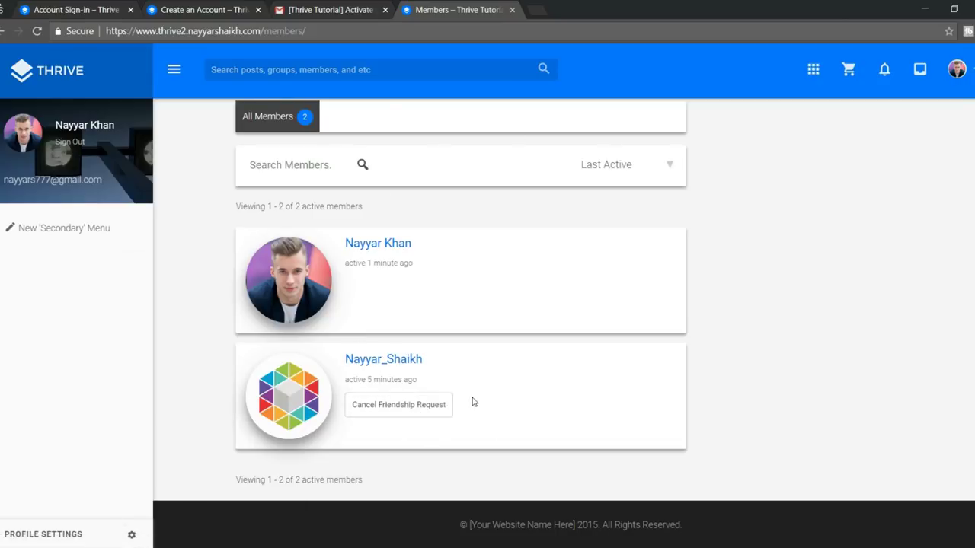
scroll(412, 424, "up", 1)
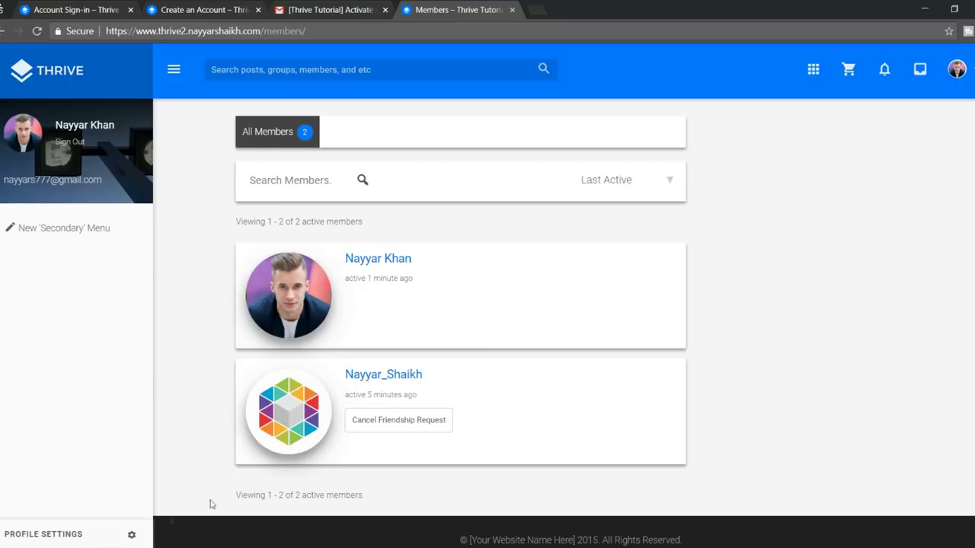
In the other member's window, accept the friendship request from notifications and return home.
left_click(37, 515)
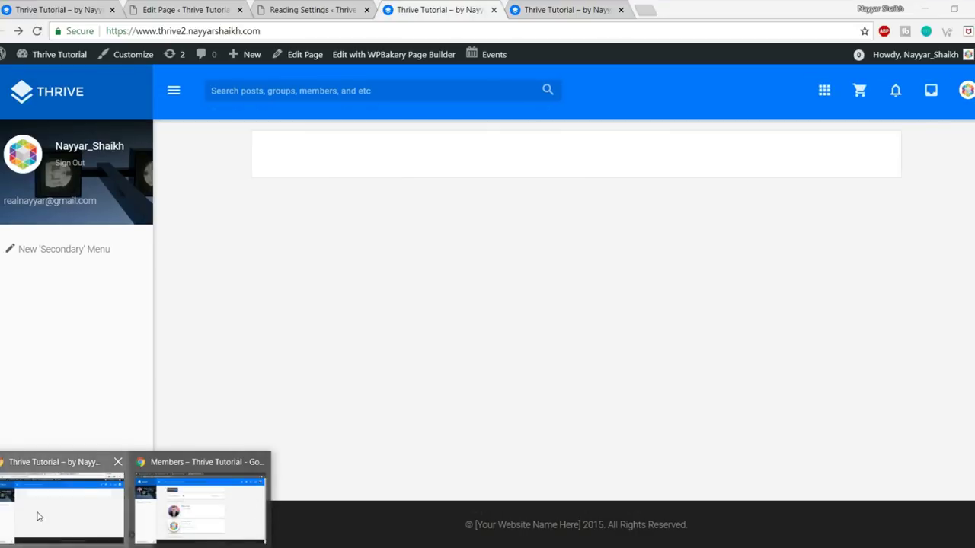
left_click(36, 93)
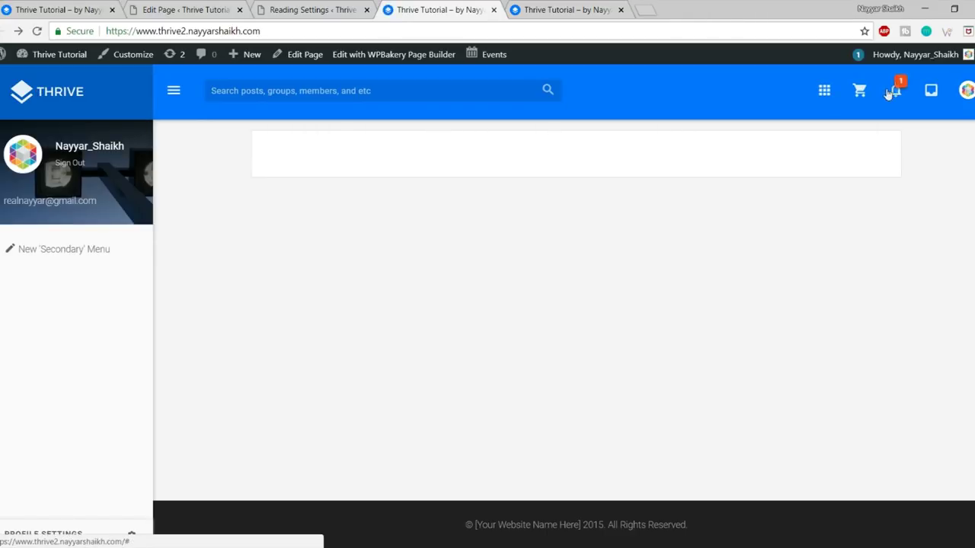
left_click(897, 94)
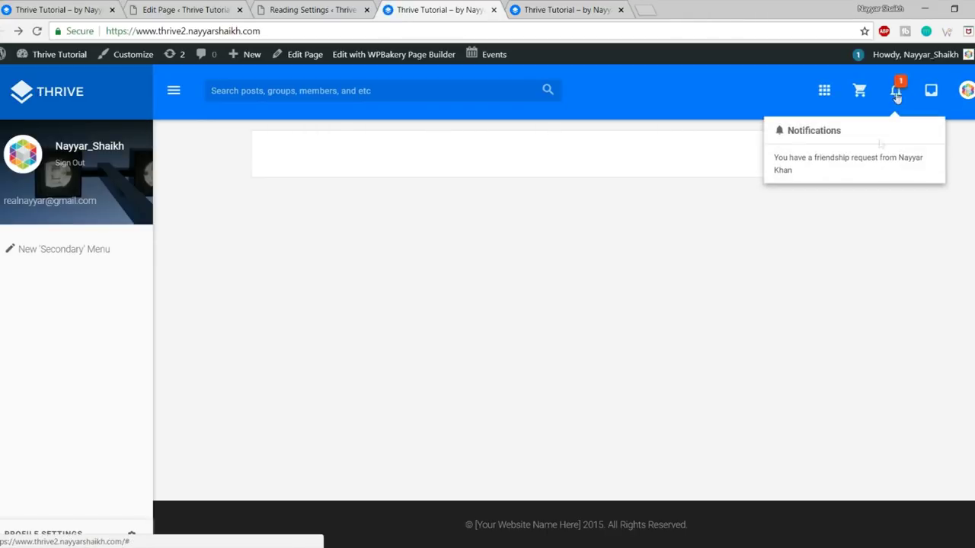
left_click(842, 168)
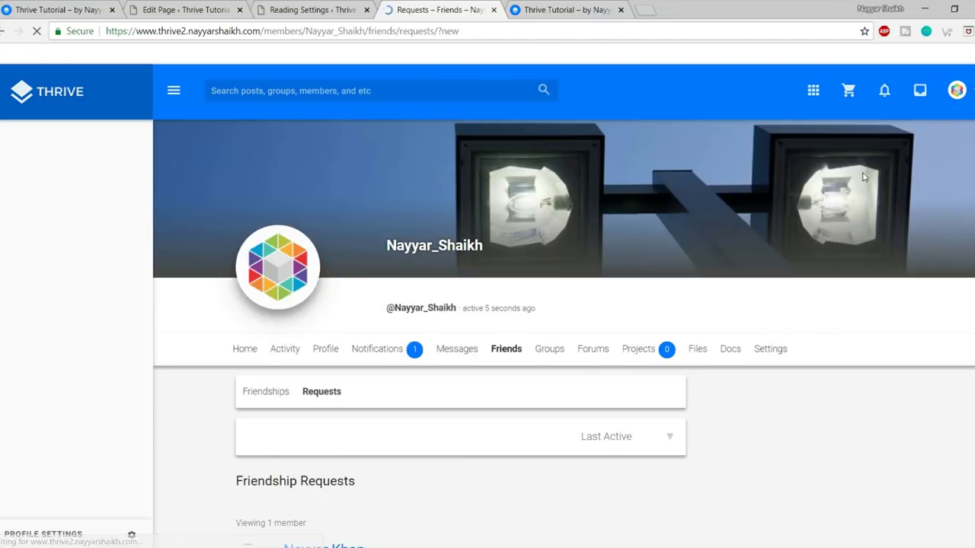
scroll(493, 379, "down", 1)
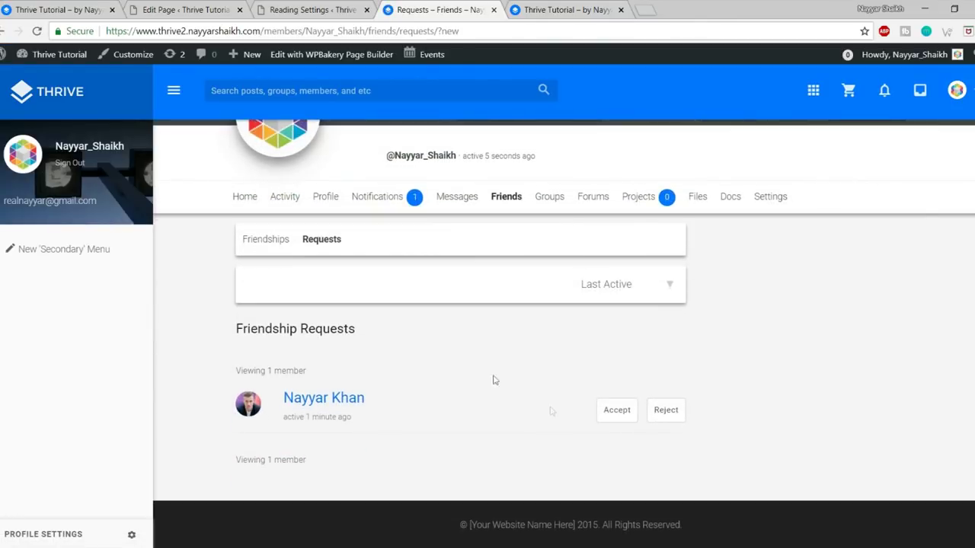
left_click(618, 415)
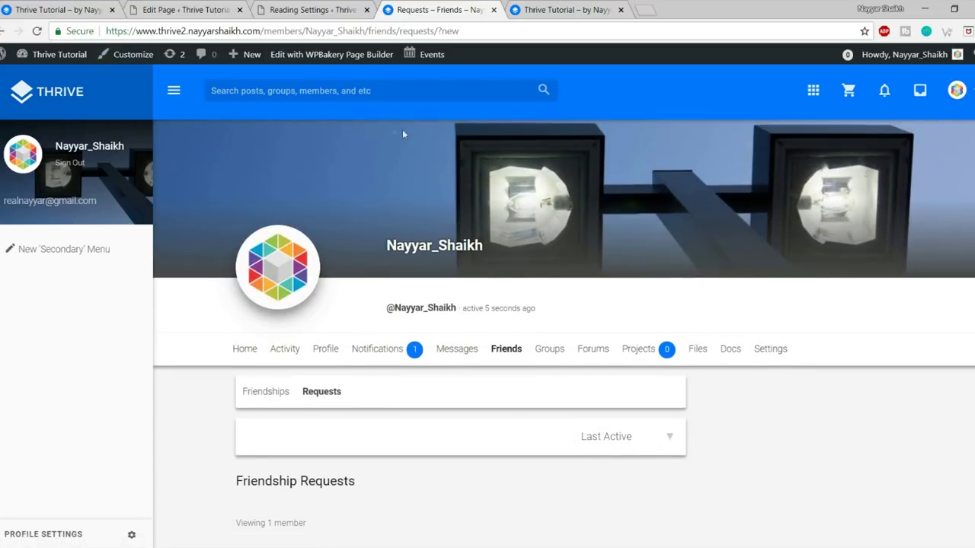
left_click(48, 91)
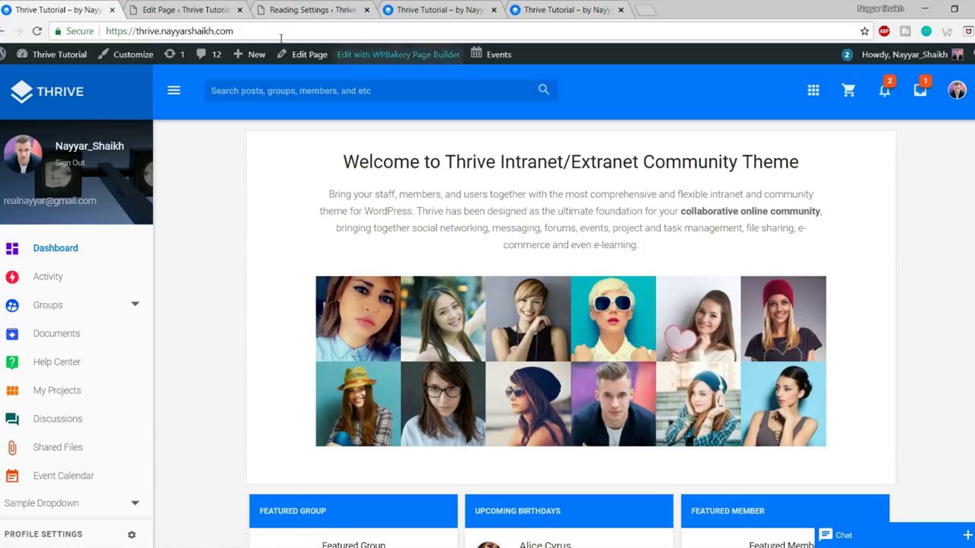
Close the Reading Settings and extra Thrive tabs, then check the Dashboard page editor.
left_click(361, 10)
left_click(365, 9)
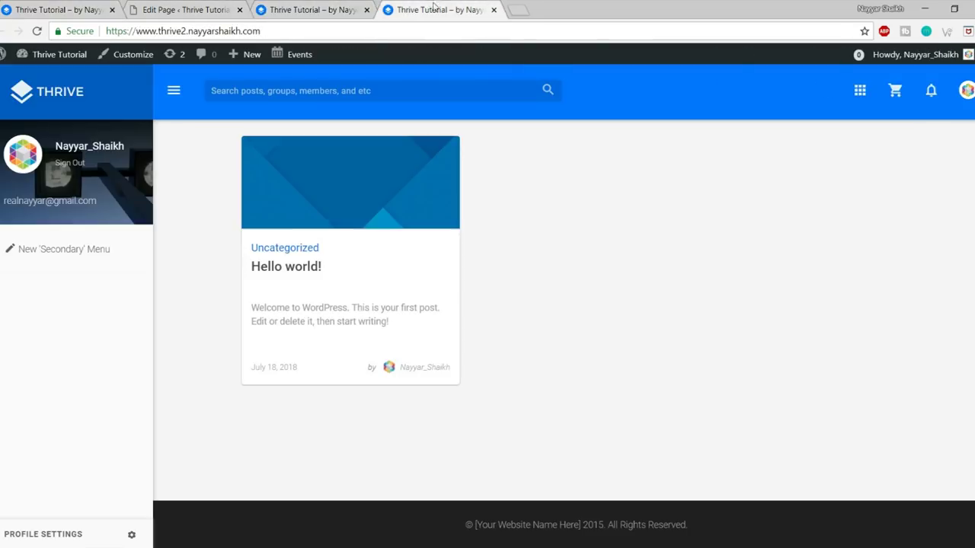
left_click(493, 10)
left_click(242, 7)
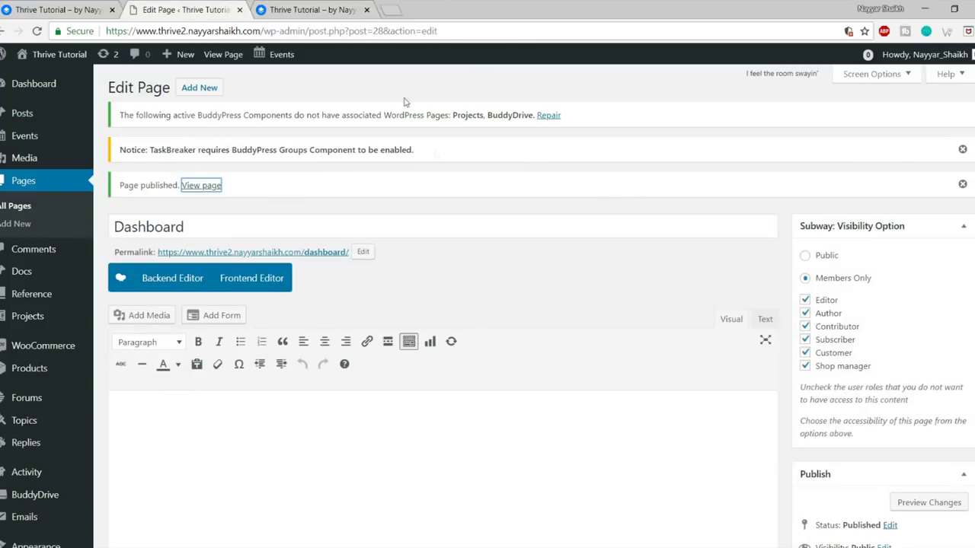
left_click(391, 425)
On the homepage, select the Welcome to Thrive heading and intro paragraph.
left_click(70, 10)
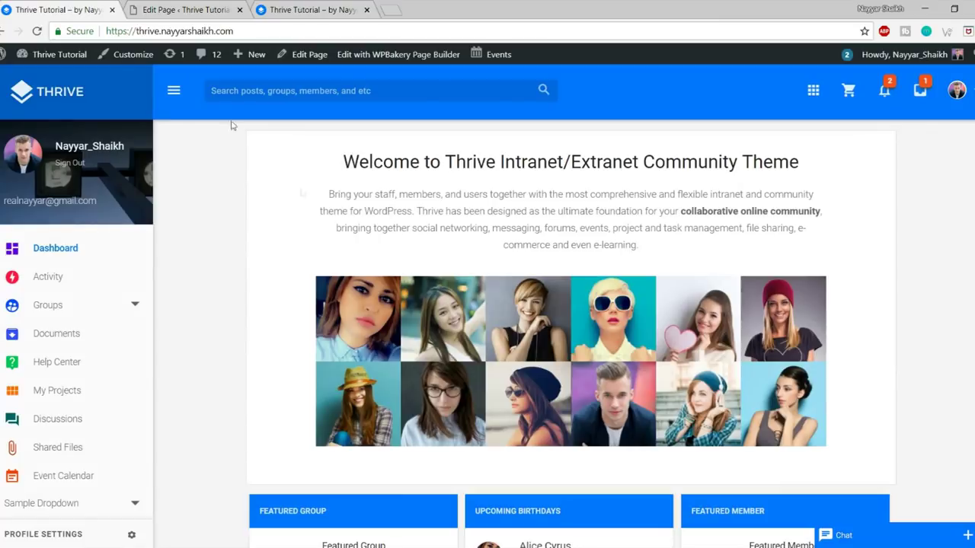
left_click_drag(324, 162, 701, 253)
left_click(701, 254)
left_click_drag(341, 160, 738, 254)
left_click(513, 259)
left_click_drag(332, 166, 675, 259)
key("ctrl+c")
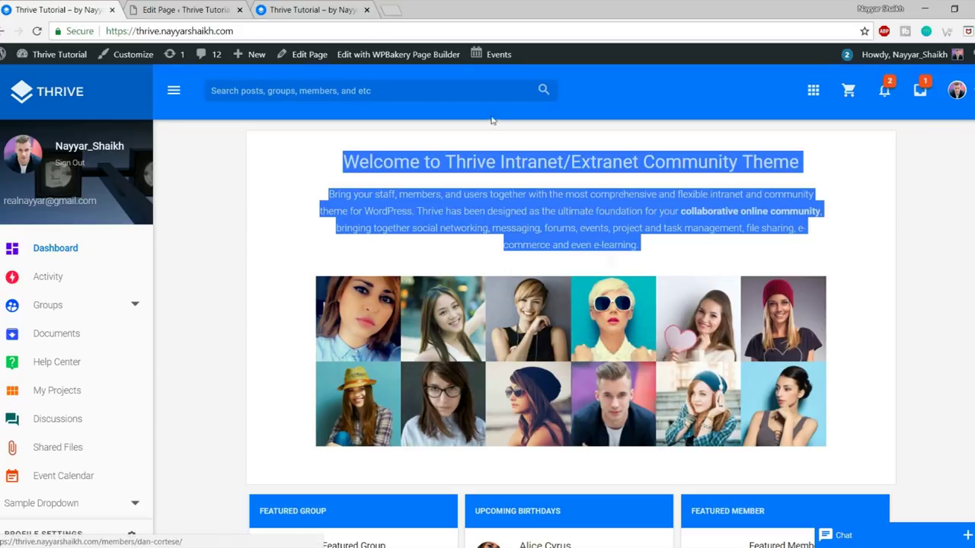
Switch the Dashboard page to the Backend Editor and add a Text Block element.
left_click(169, 6)
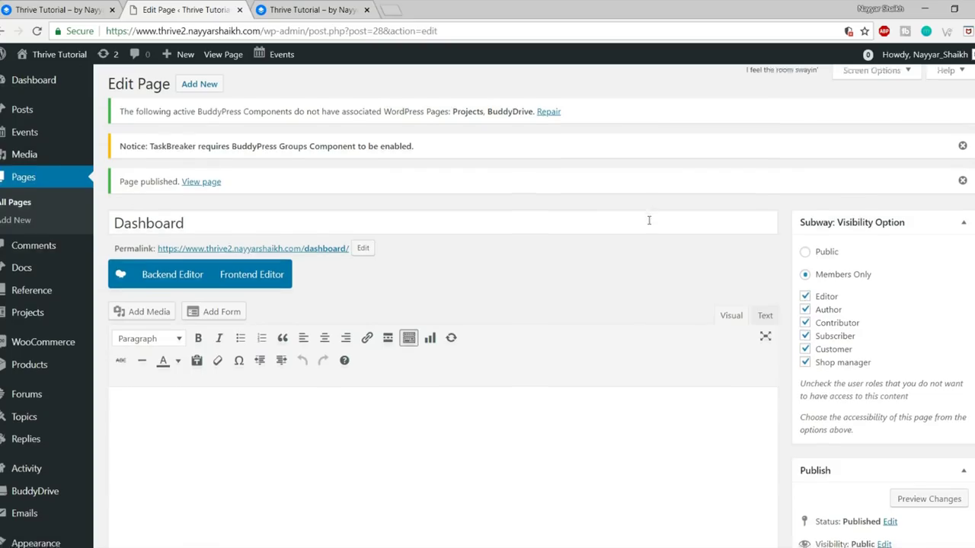
left_click(169, 211)
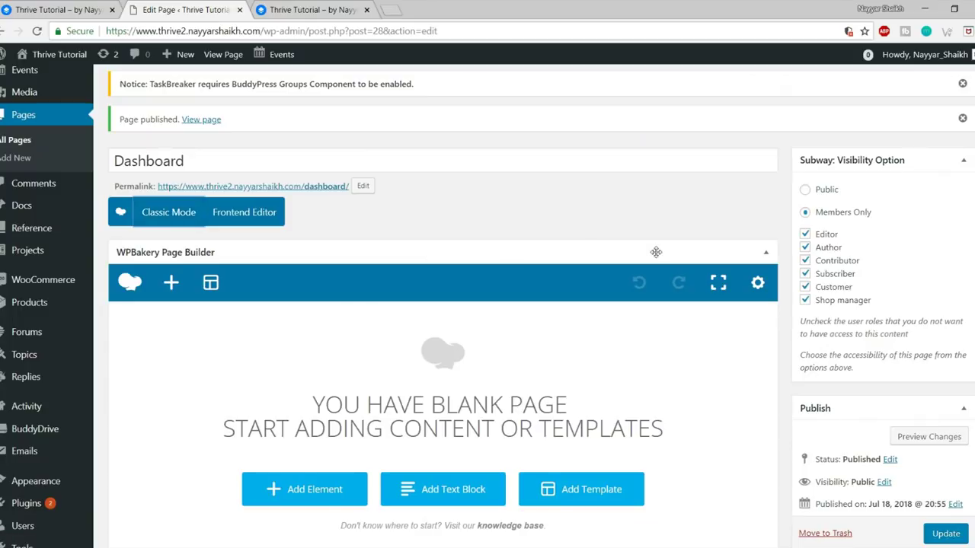
scroll(656, 252, "down", 2)
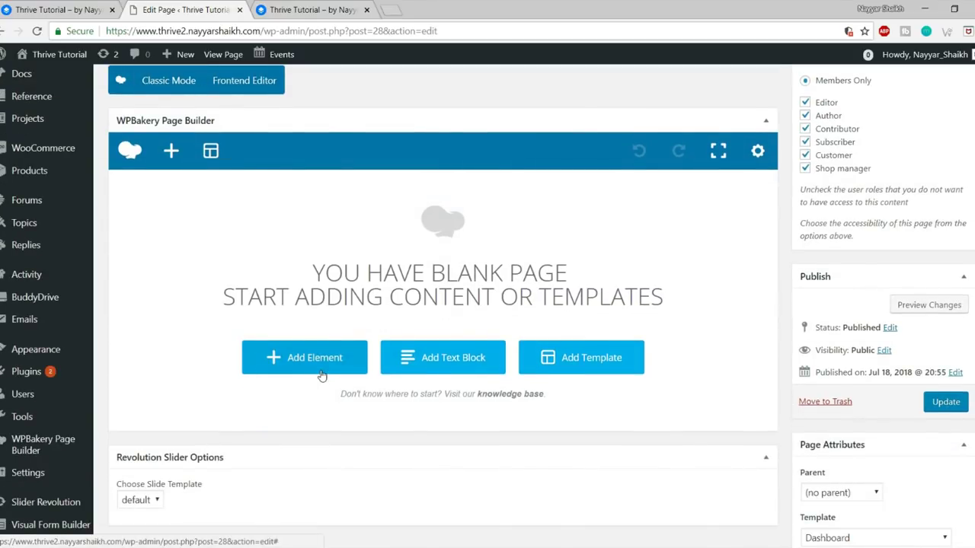
left_click(322, 373)
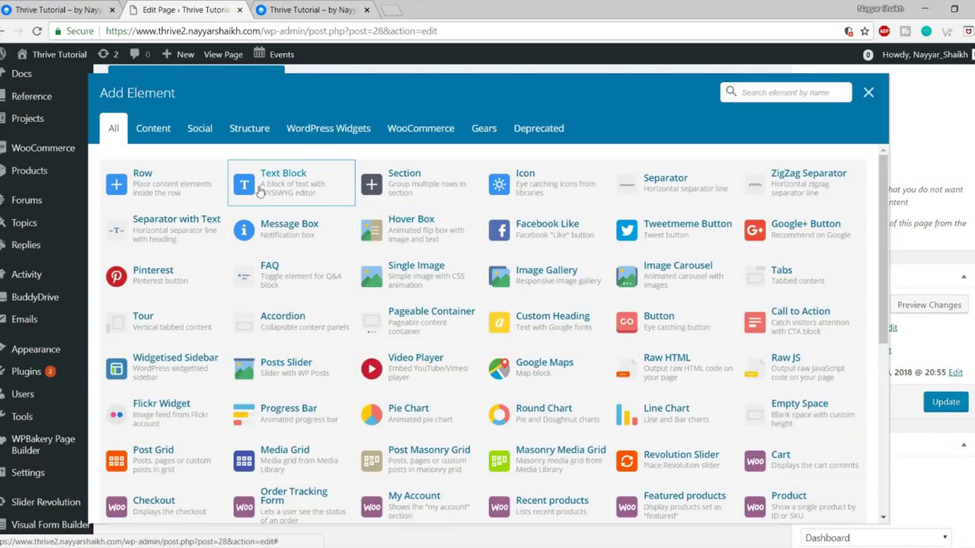
left_click(287, 191)
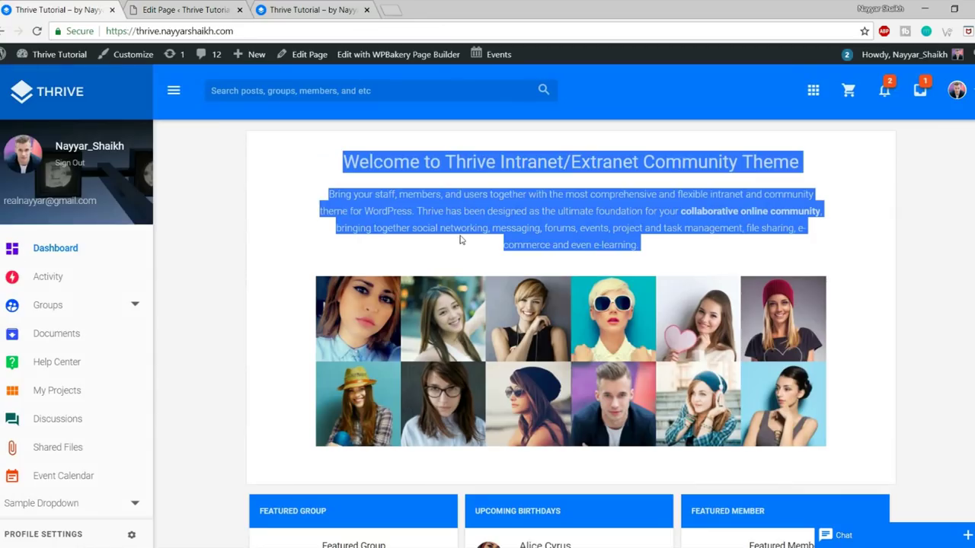
Paste the welcome heading and paragraph into the text block, centre it, and save.
left_click(186, 10)
key("ctrl+a")
key("ctrl+v")
key("ctrl+a")
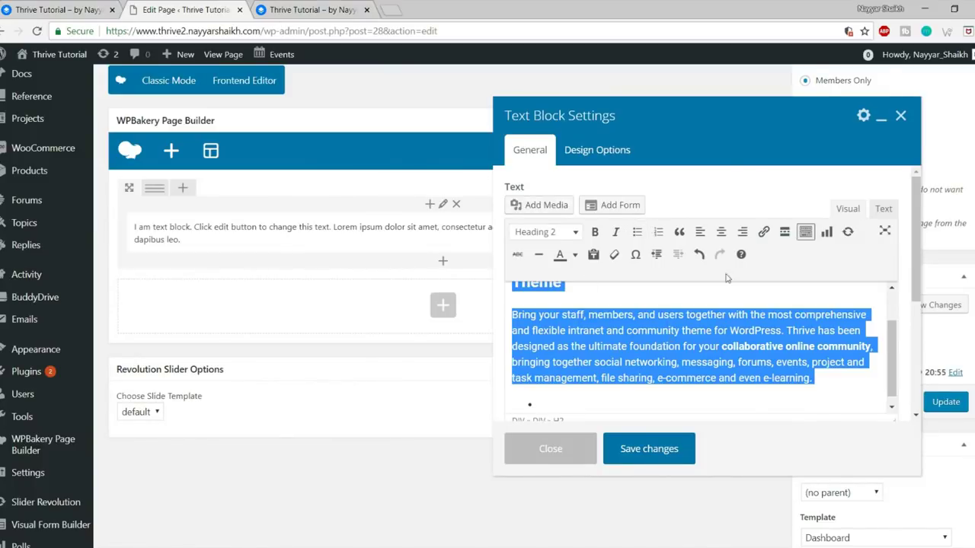
left_click(721, 231)
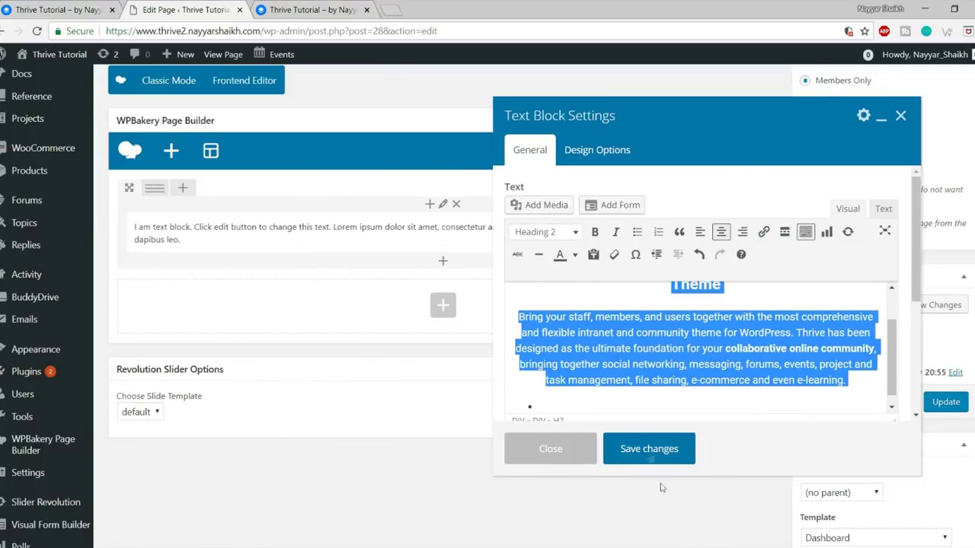
left_click(648, 450)
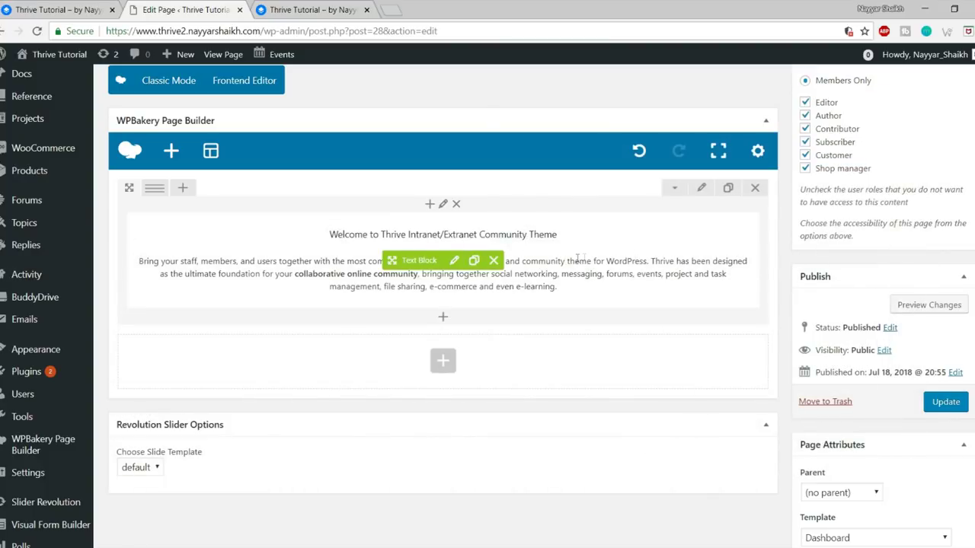
mouse_move(156, 191)
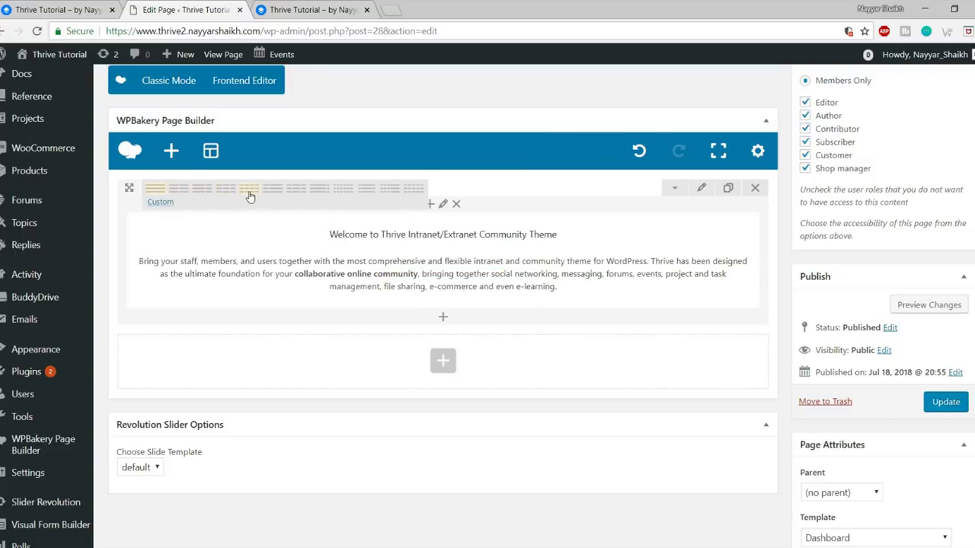
Split the welcome row into 1/4 + 1/2 + 1/4 columns and move the Text Block into the middle column.
left_click(295, 190)
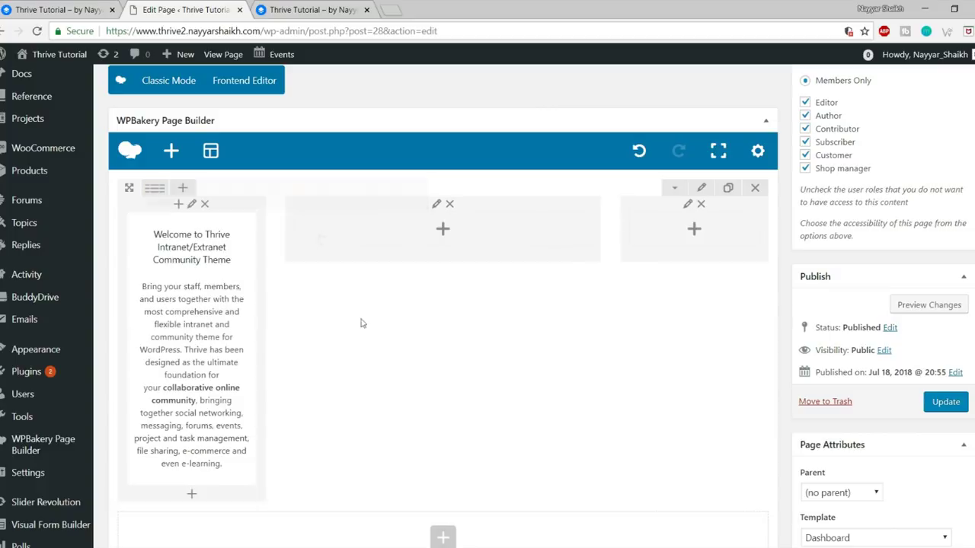
left_click_drag(156, 355, 491, 294)
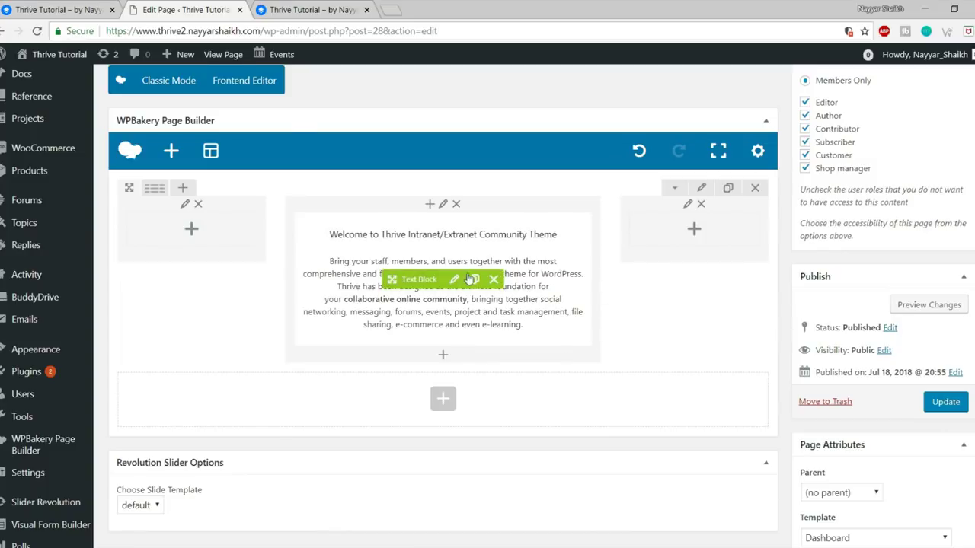
left_click(57, 10)
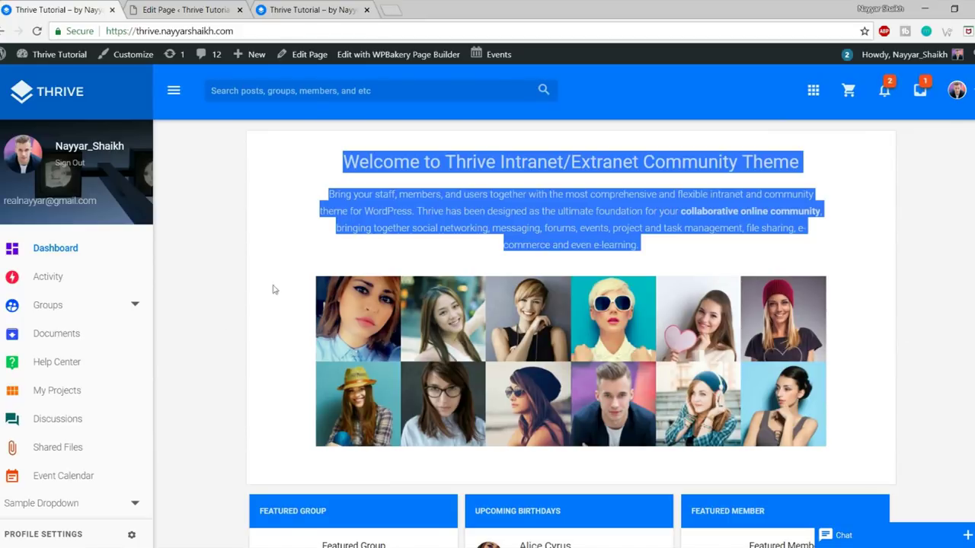
left_click(209, 11)
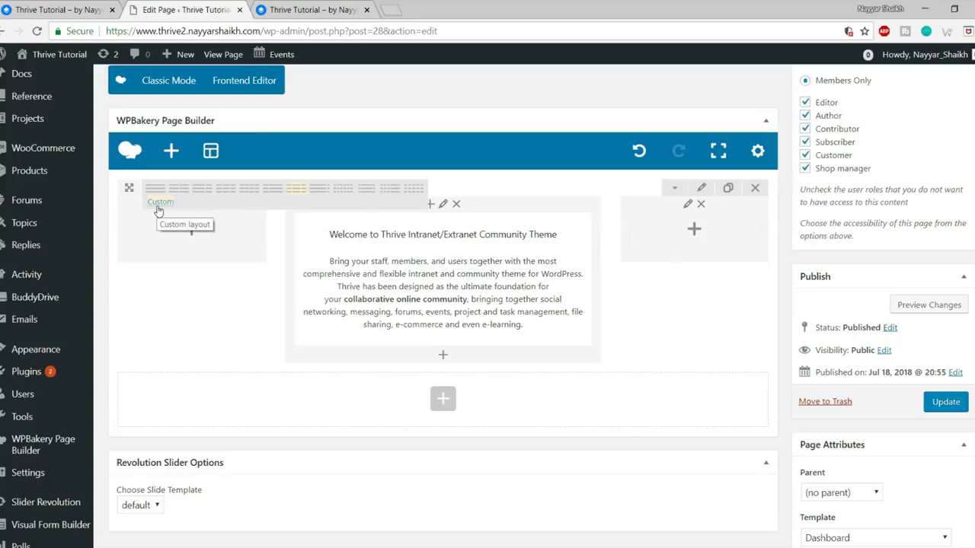
Enter a custom column layout of 1/12 + 10/12 + 1/12 for the row.
left_click(159, 204)
left_click_drag(510, 238, 585, 240)
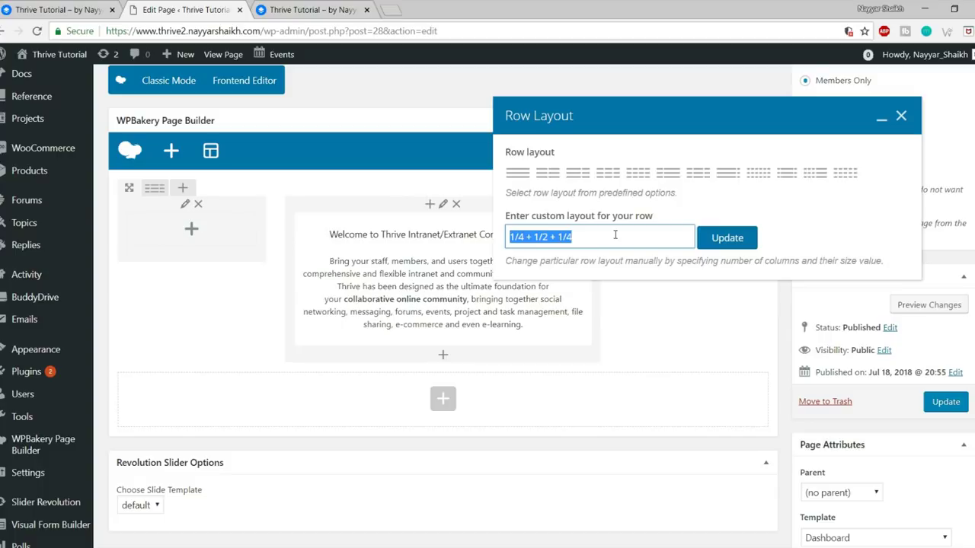
left_click(520, 239)
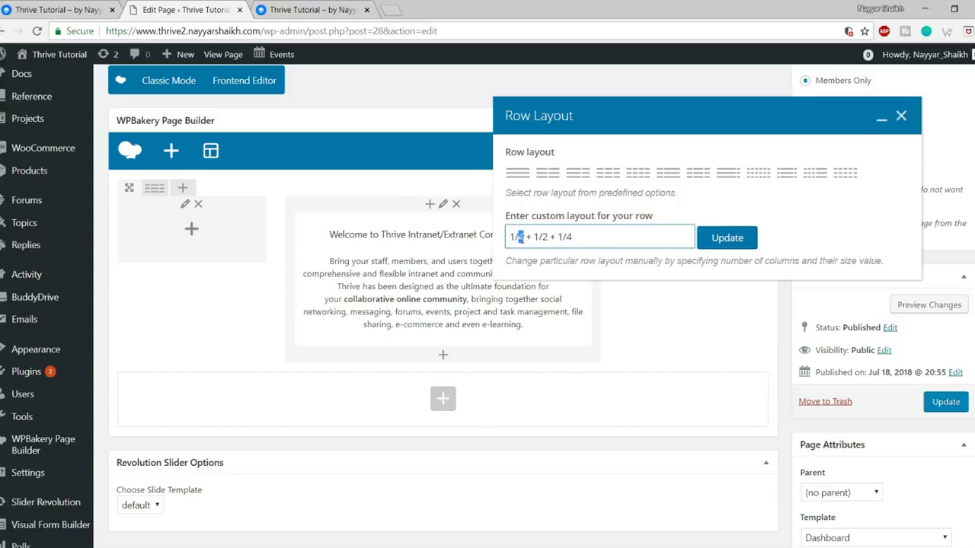
type("12")
double_click(575, 236)
type("10")
type("1")
Correct the custom layout value to 1/12 + 10/12 + 1/12 and apply it.
left_click_drag(614, 240, 493, 246)
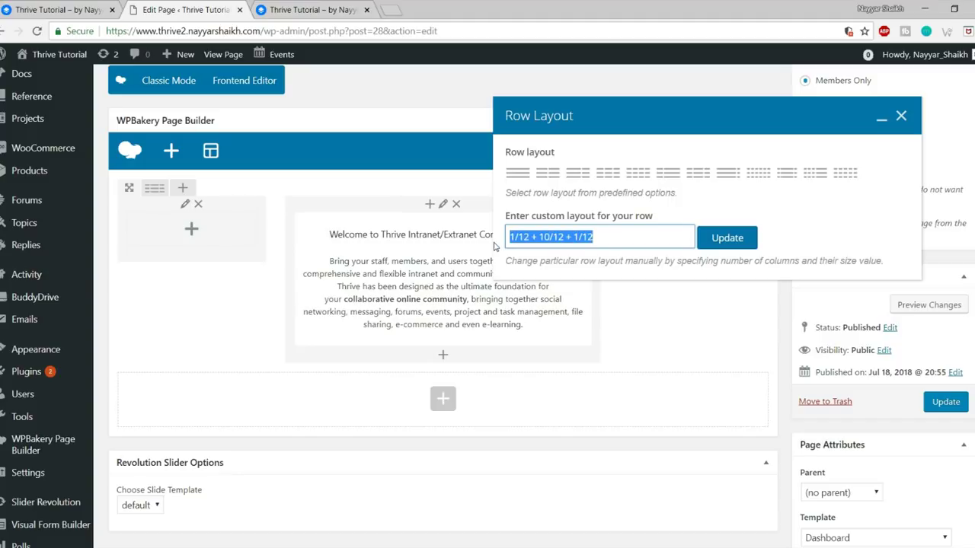
left_click(532, 237)
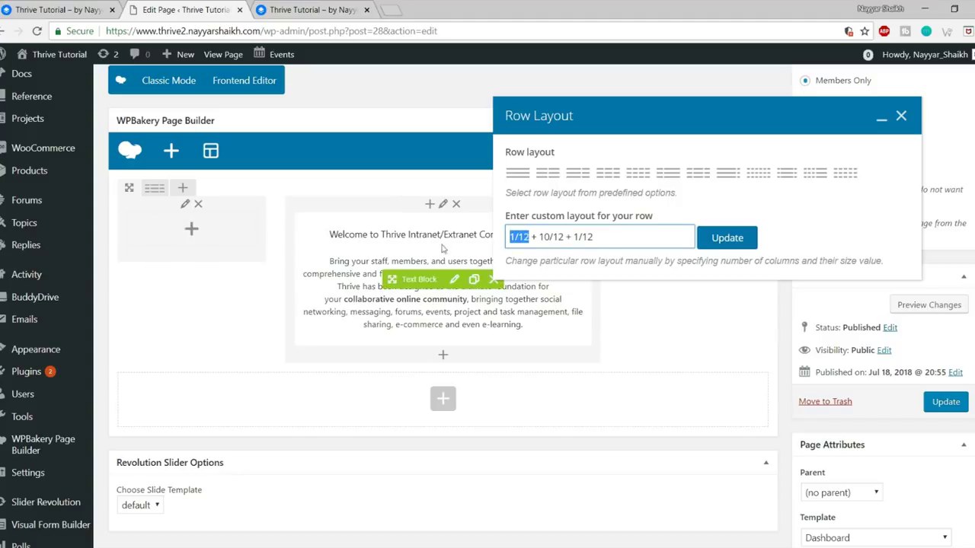
left_click_drag(594, 236, 574, 237)
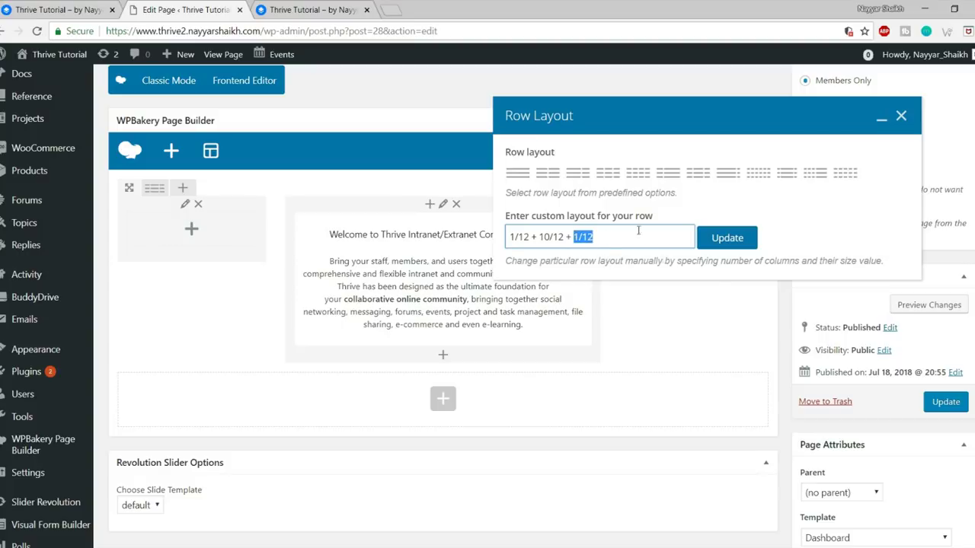
left_click(544, 237)
left_click(564, 237)
left_click_drag(509, 238, 627, 241)
left_click(728, 248)
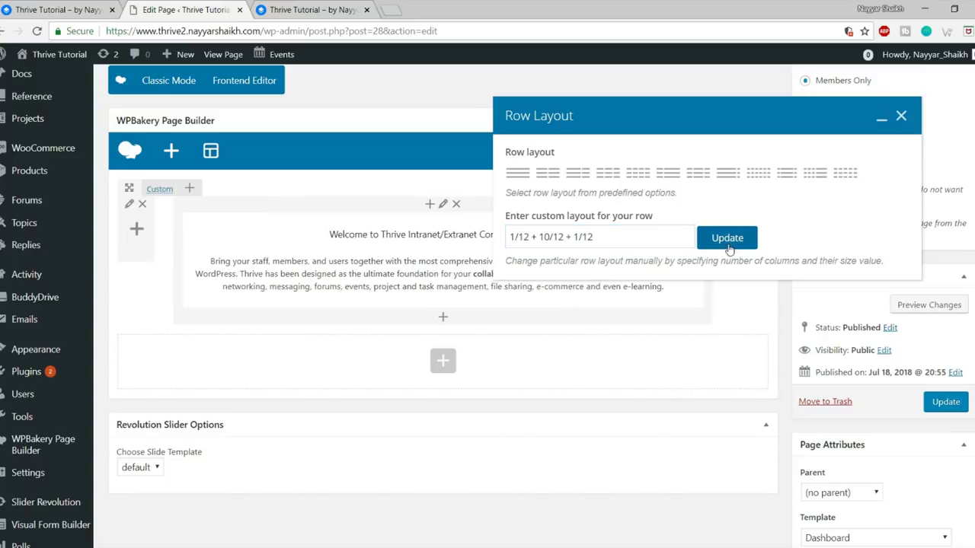
left_click(901, 116)
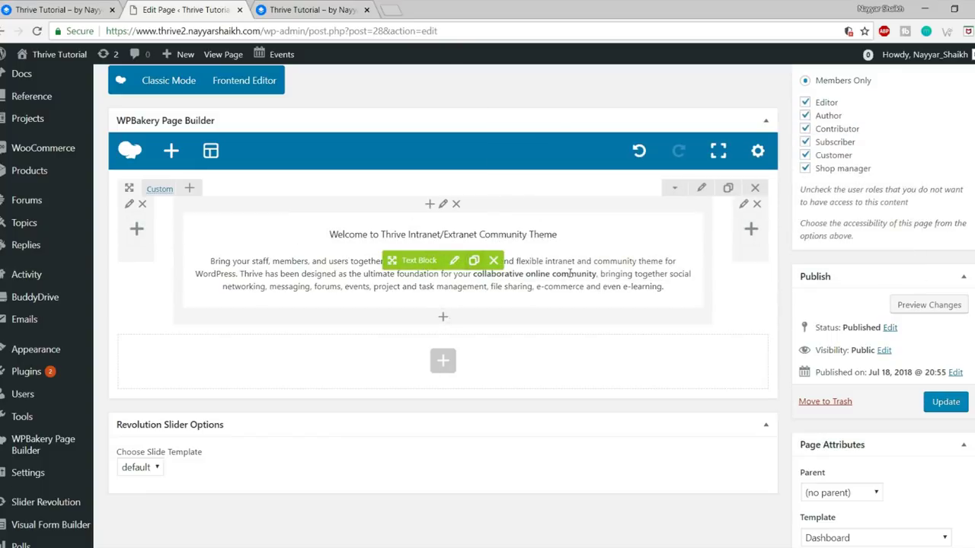
Update the Dashboard page and reload Thrive's front page to compare the centred welcome text with the original site.
left_click(944, 402)
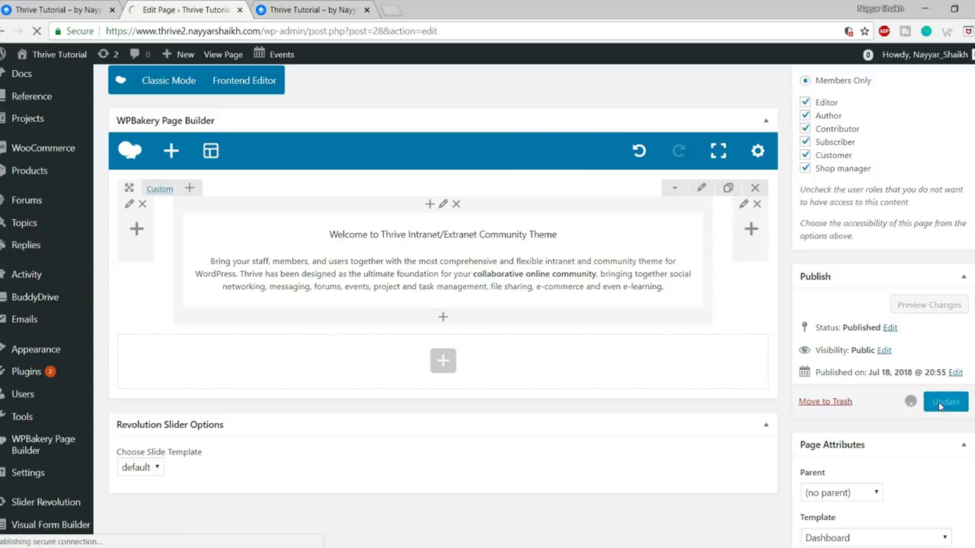
left_click(308, 8)
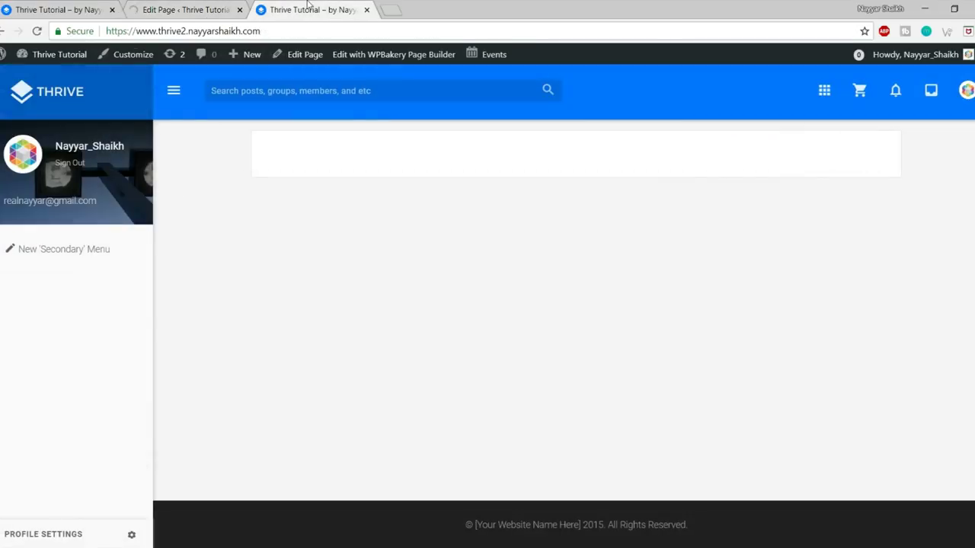
left_click(37, 30)
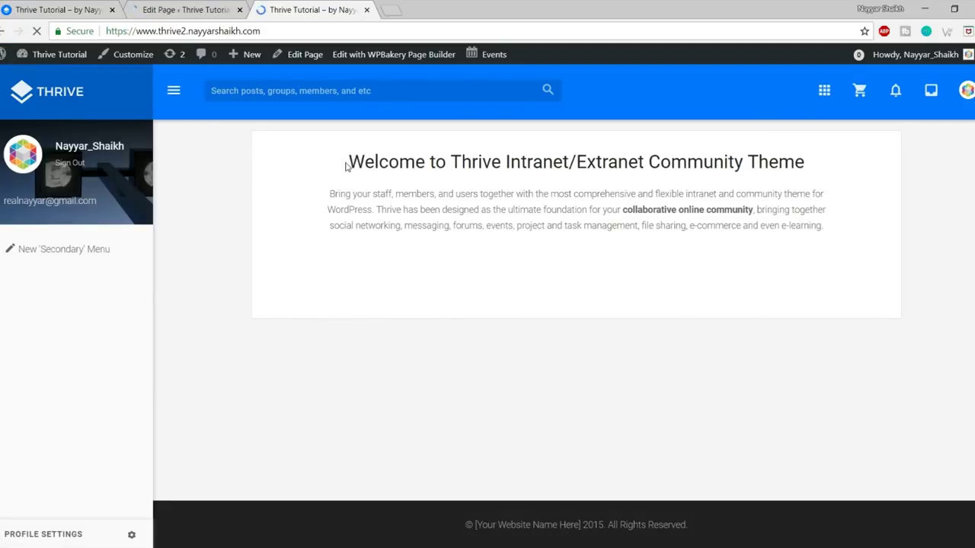
left_click_drag(345, 166, 812, 244)
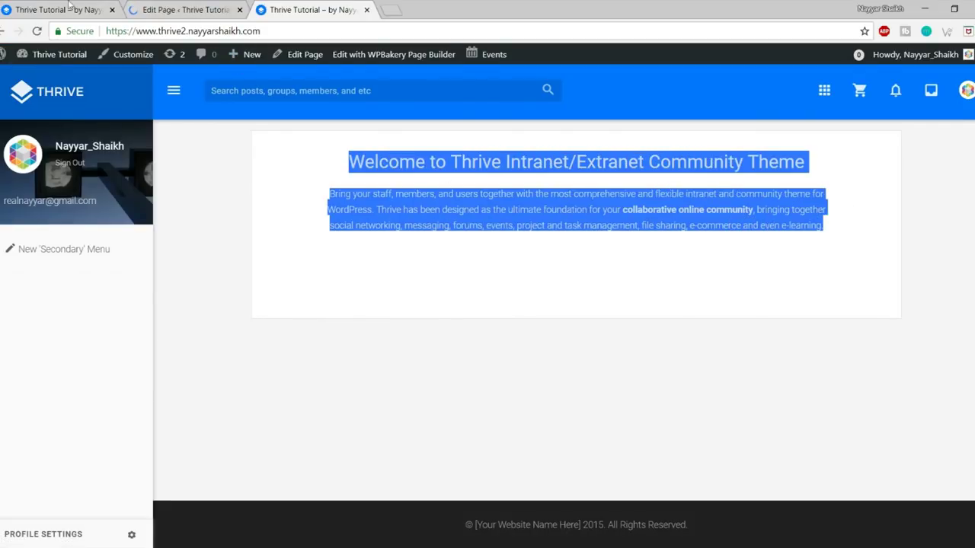
left_click(70, 6)
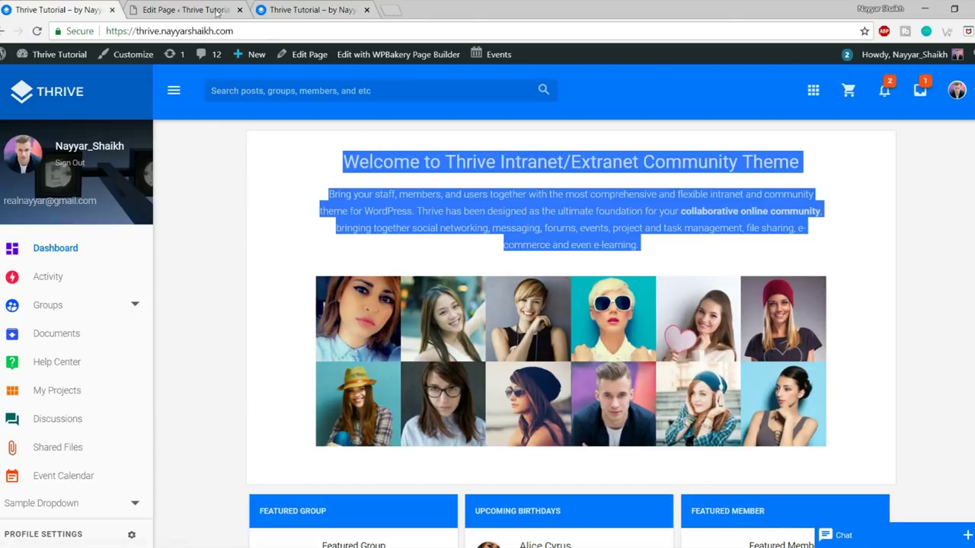
left_click(186, 9)
scroll(511, 243, "down", 2)
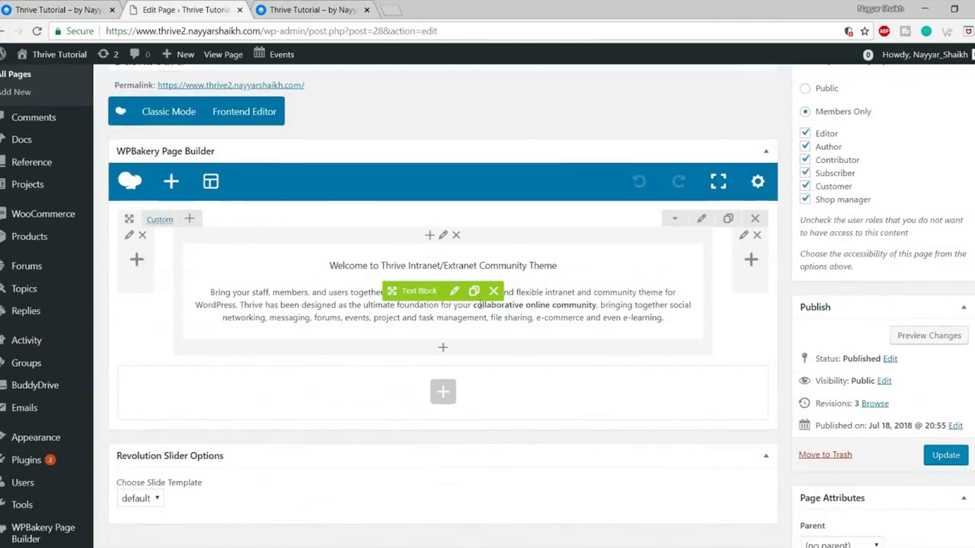
Add a BP Members Grid below the welcome text, showing the Newest members.
left_click(441, 357)
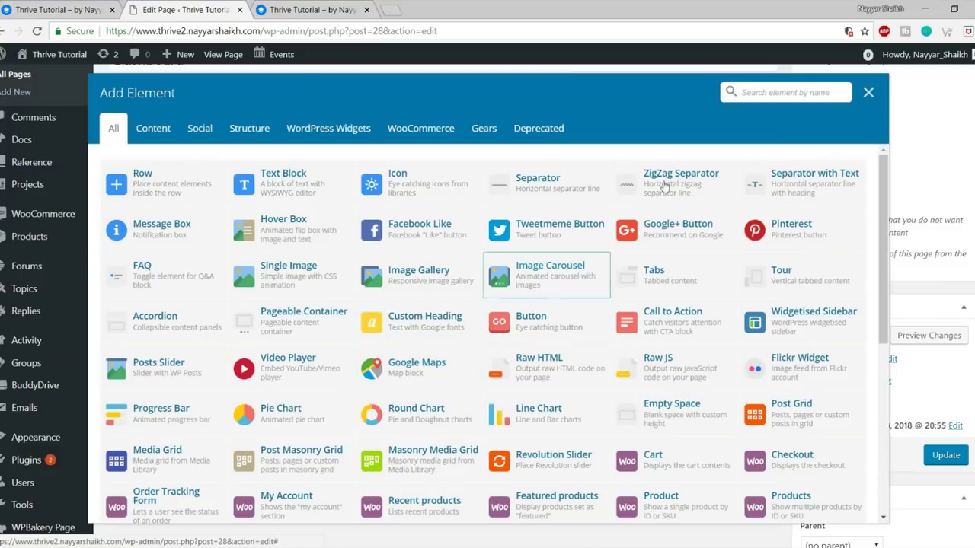
type("membe")
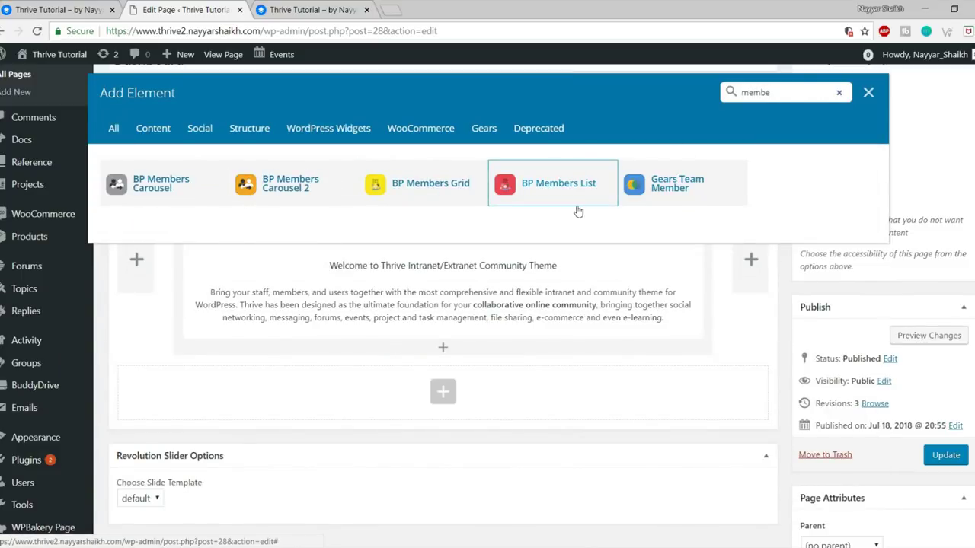
left_click(430, 191)
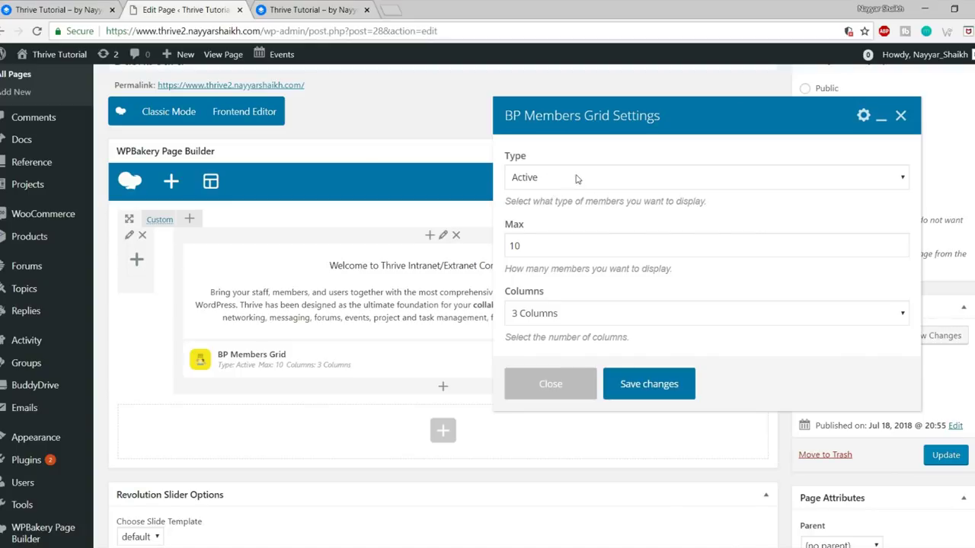
left_click(578, 179)
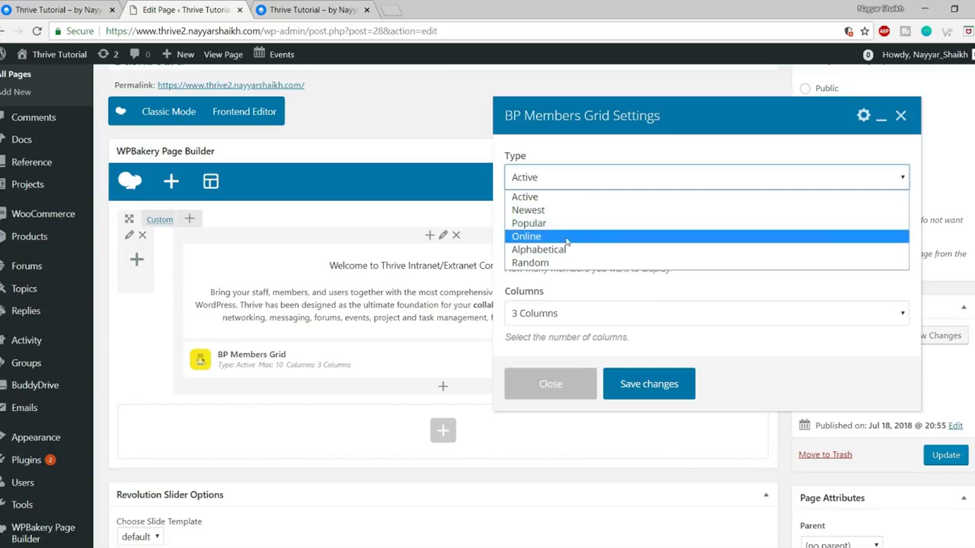
left_click(551, 210)
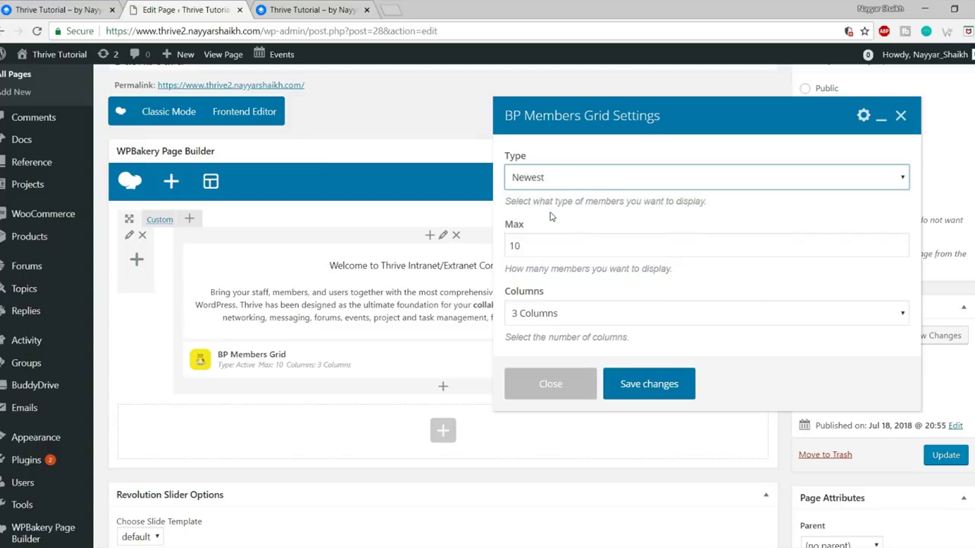
Set the grid to Max 12 and 6 Columns, save, update the page and reload the front end.
left_click(553, 251)
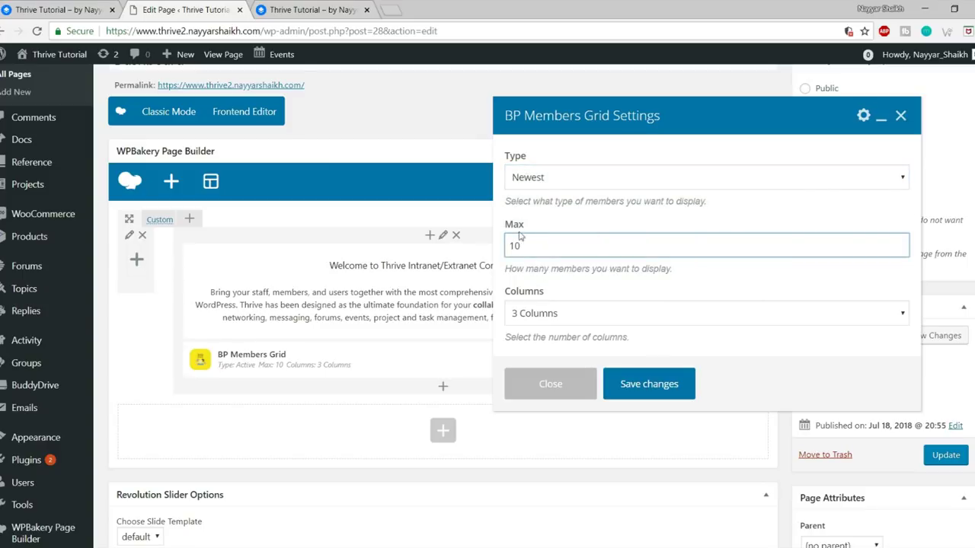
left_click(14, 4)
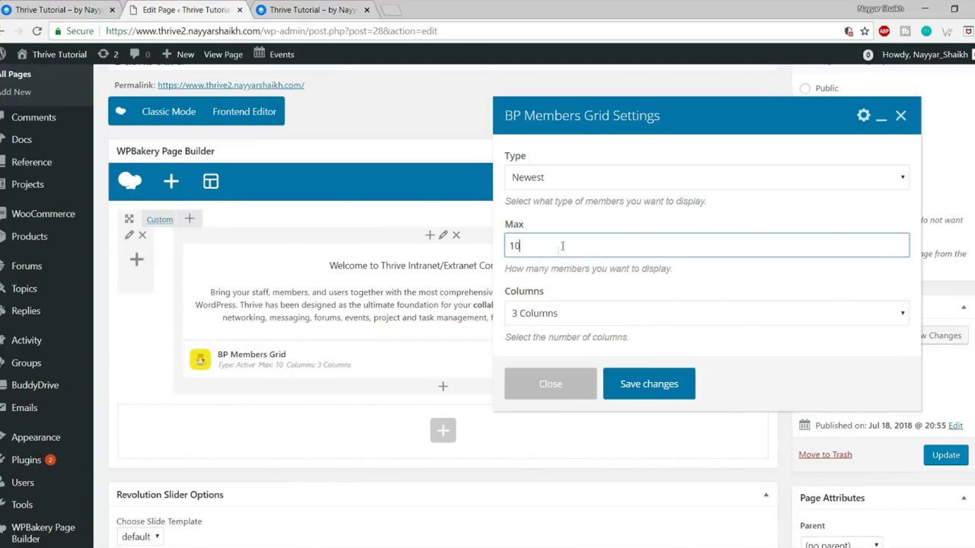
left_click_drag(561, 245, 489, 236)
left_click(533, 313)
left_click(537, 372)
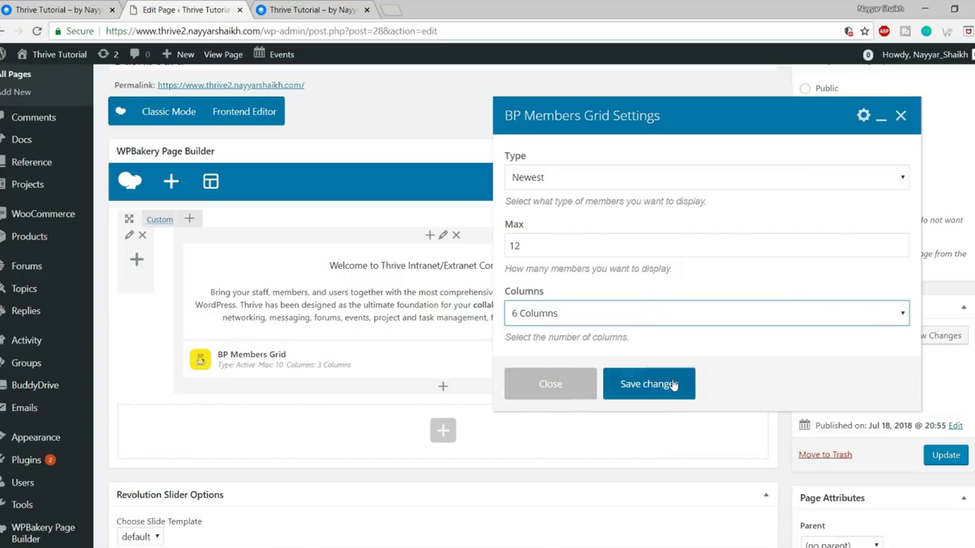
left_click(648, 384)
left_click(947, 455)
left_click(245, 11)
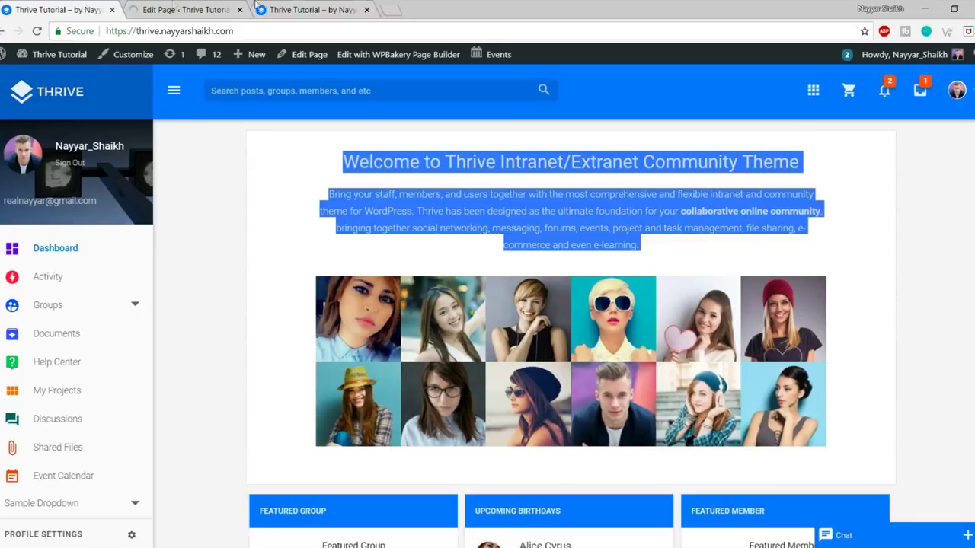
left_click(35, 33)
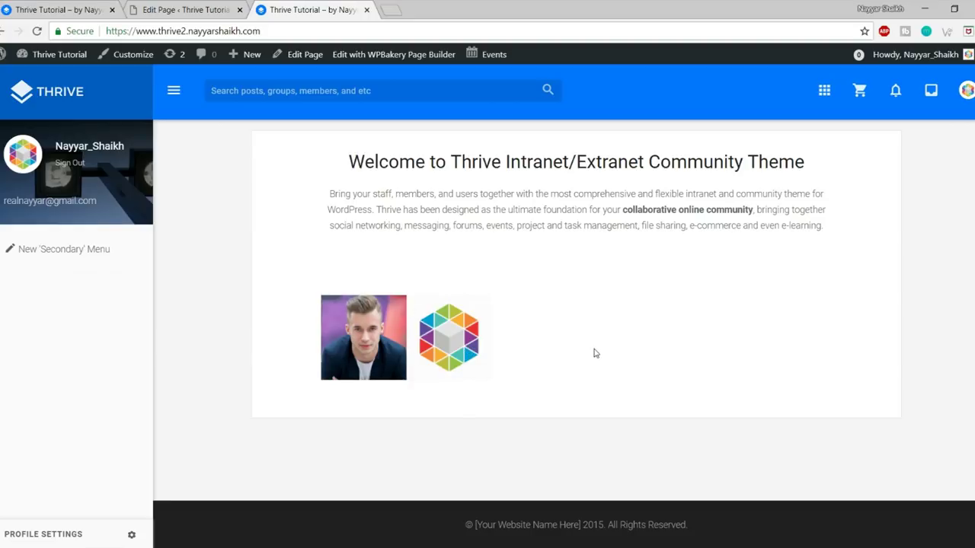
Compare the page with the demo site's dashboard, then bring up Add Element below the members grid.
left_click(186, 10)
scroll(577, 228, "down", 3)
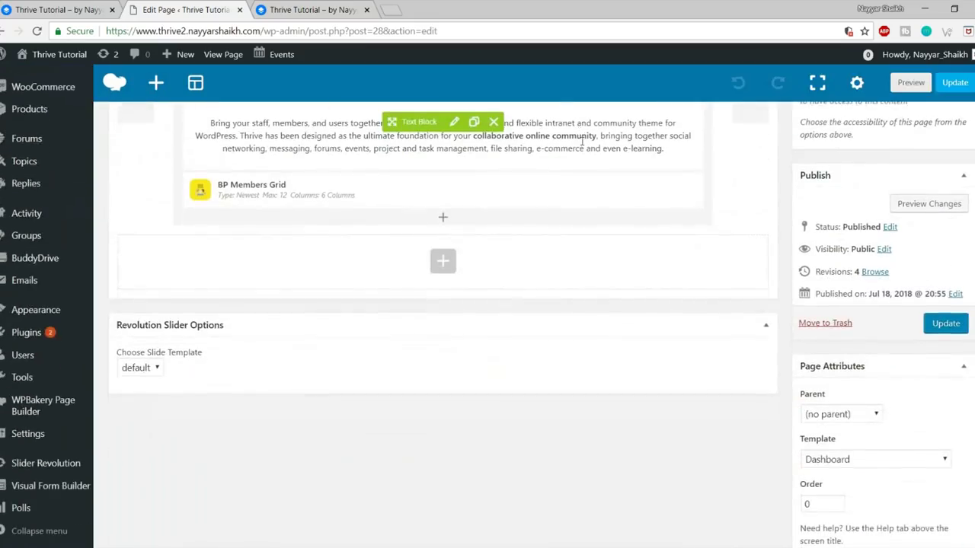
scroll(585, 157, "up", 2)
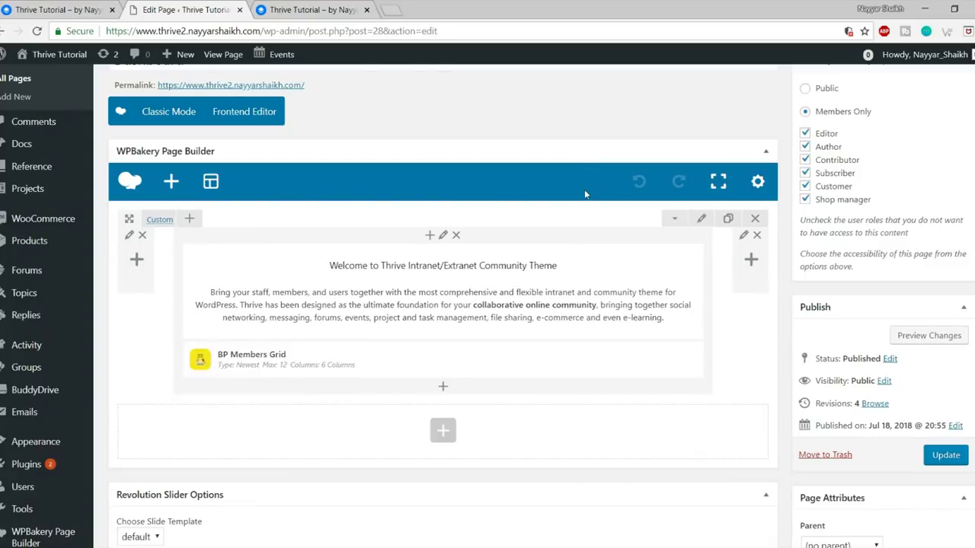
right_click(47, 7)
left_click(48, 9)
scroll(957, 368, "down", 5)
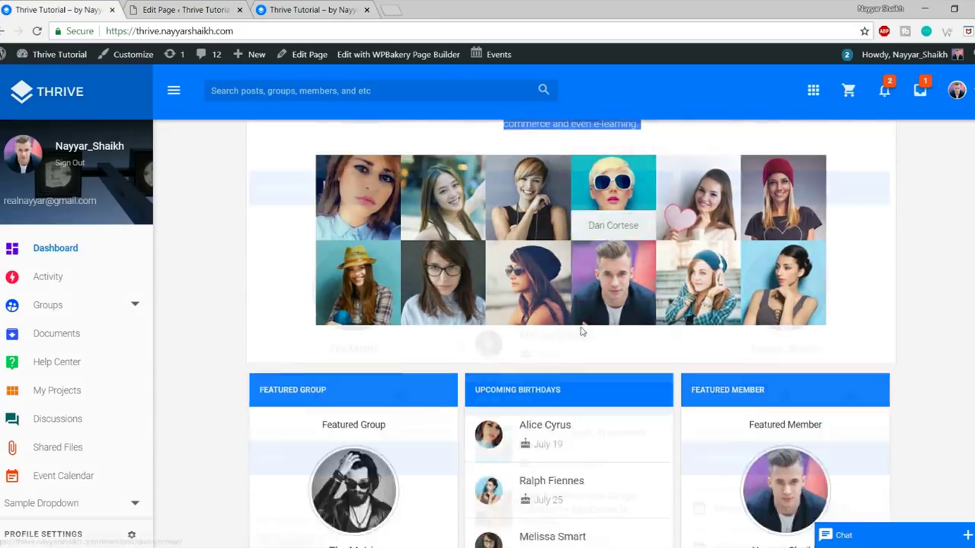
scroll(761, 373, "down", 2)
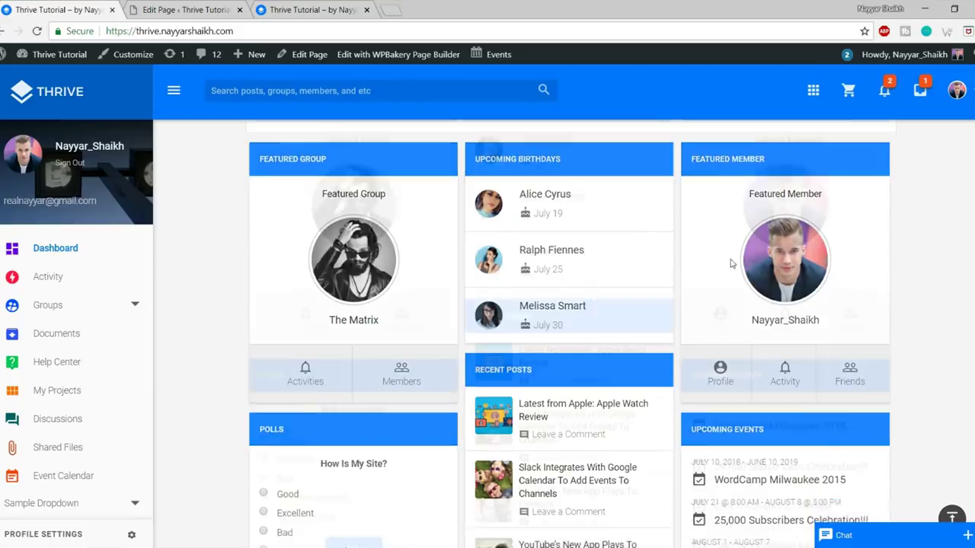
scroll(684, 432, "down", 2)
scroll(684, 432, "up", 10)
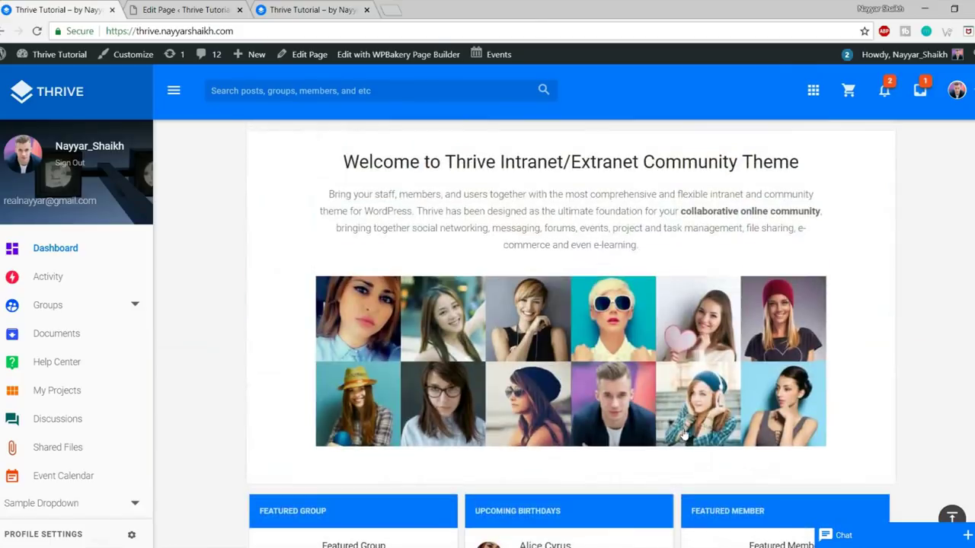
left_click(187, 10)
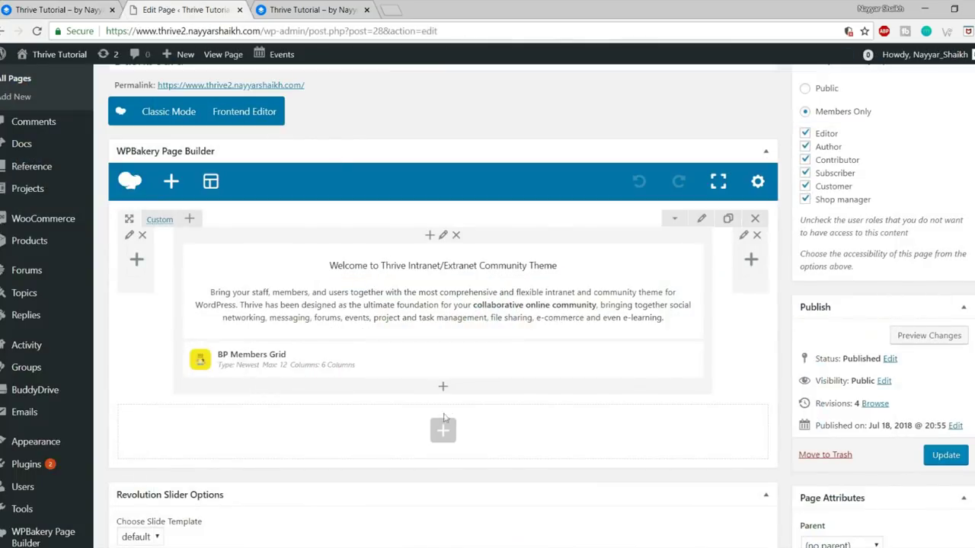
left_click(443, 387)
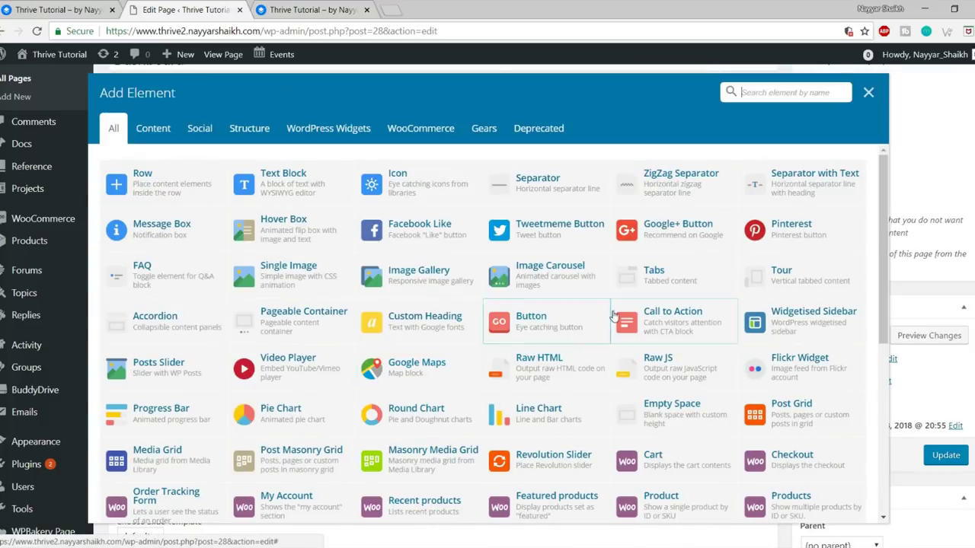
Add an Activity Stream element found by searching 'acti', save, update the page and reload the front end.
type("aci")
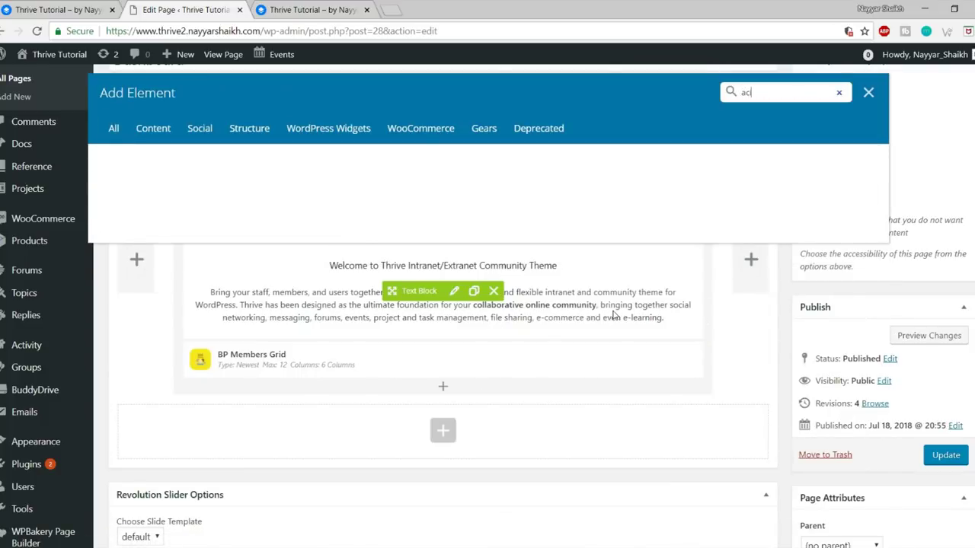
key("BackSpace")
type("ti")
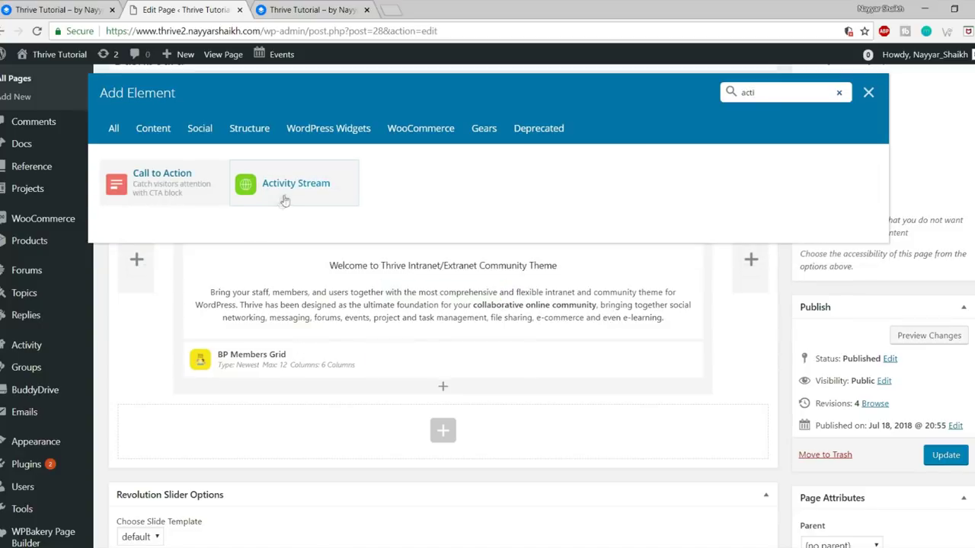
left_click(315, 191)
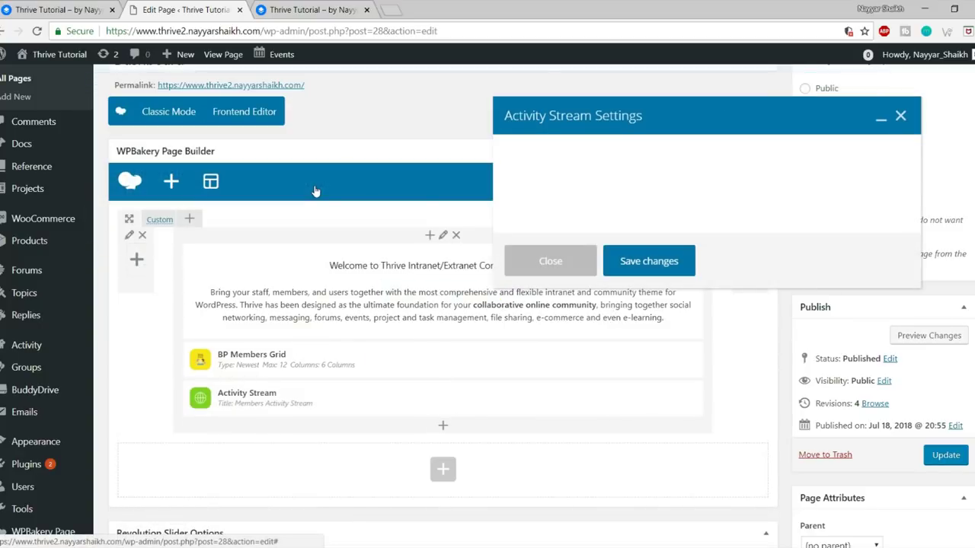
left_click(648, 267)
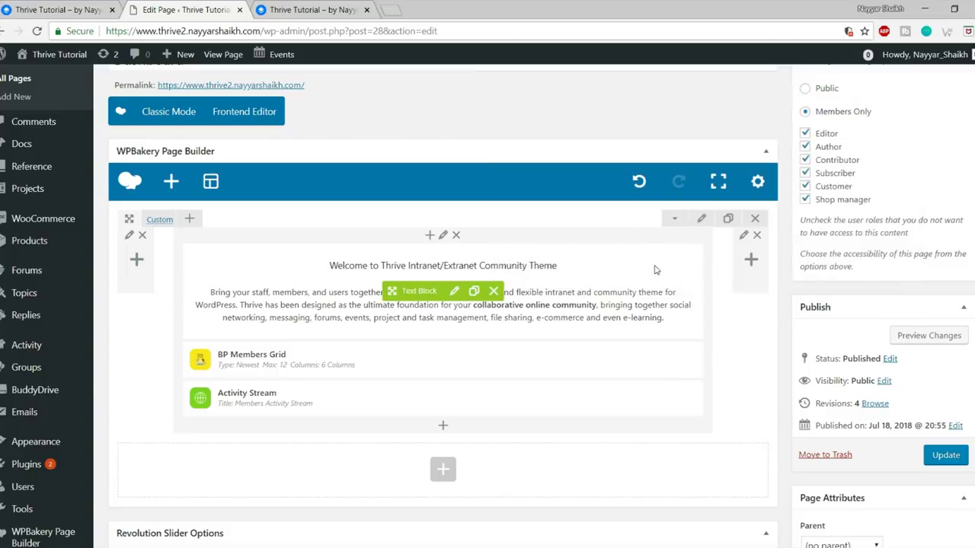
left_click(944, 455)
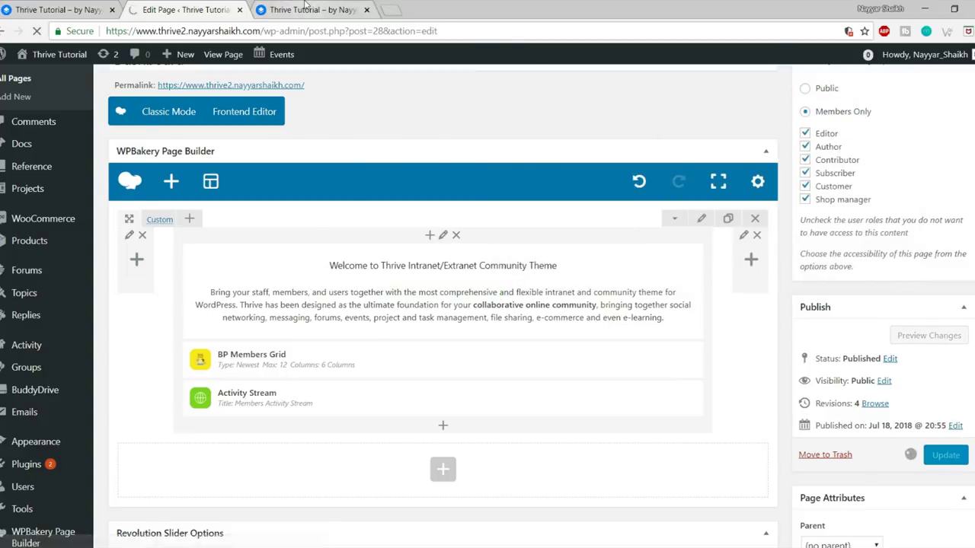
left_click(304, 6)
left_click(36, 31)
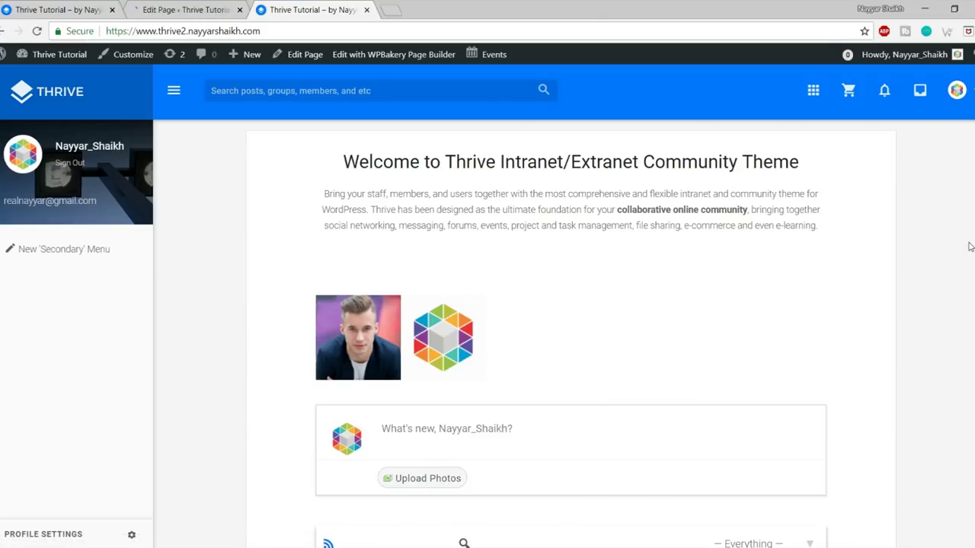
Scroll through the front-page activity feed and read the friendship activity entry.
scroll(592, 315, "down", 2)
left_click(566, 304)
scroll(570, 322, "down", 2)
scroll(570, 337, "up", 3)
scroll(572, 341, "down", 6)
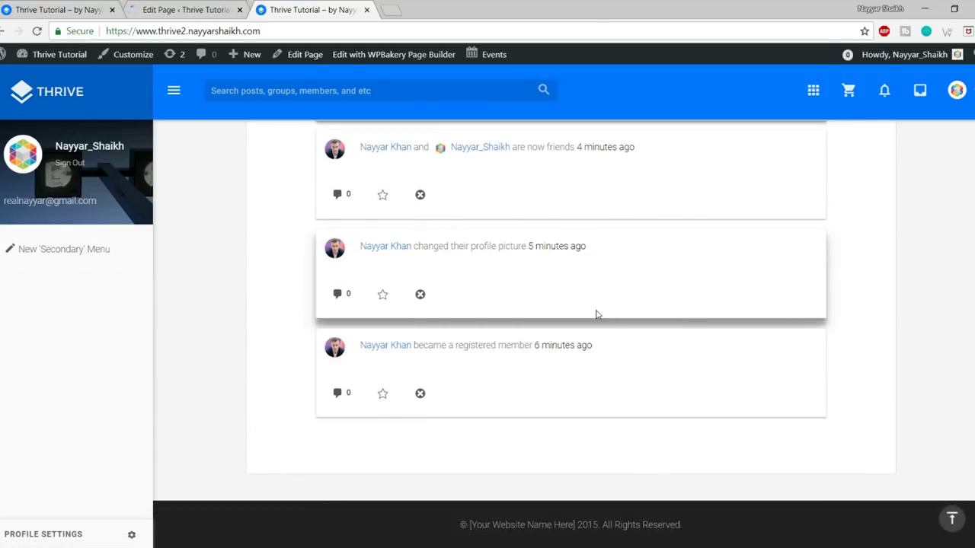
scroll(596, 315, "up", 1)
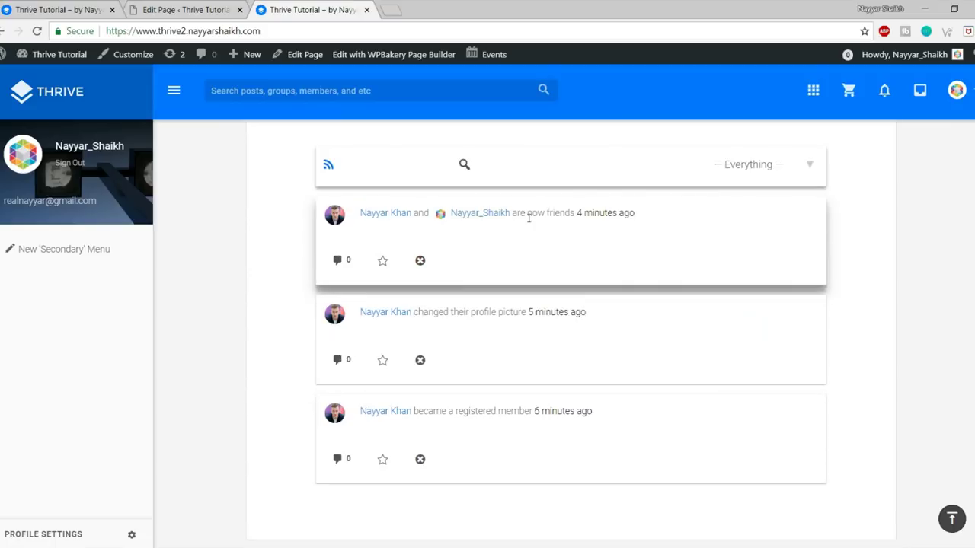
left_click_drag(521, 219, 644, 221)
left_click(644, 220)
scroll(578, 302, "up", 4)
scroll(581, 303, "down", 4)
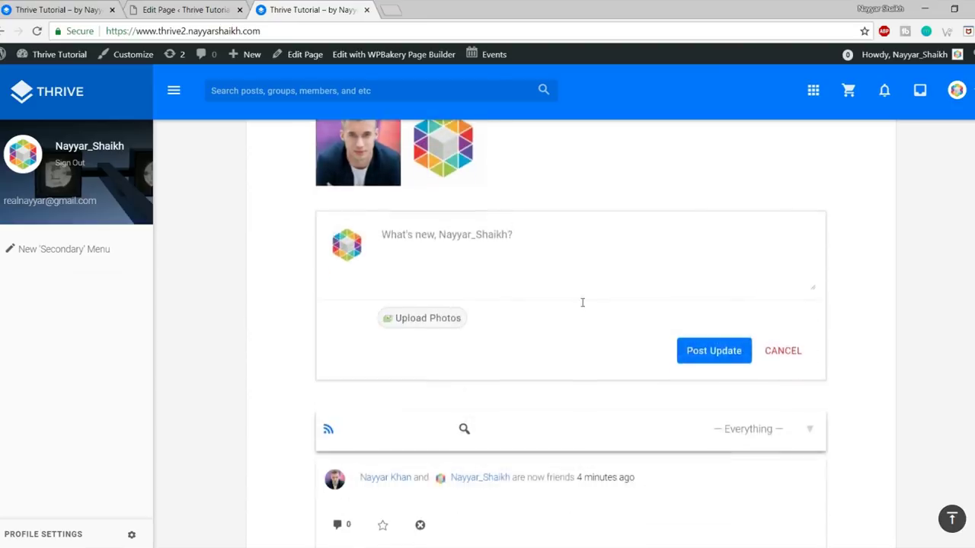
scroll(606, 331, "up", 5)
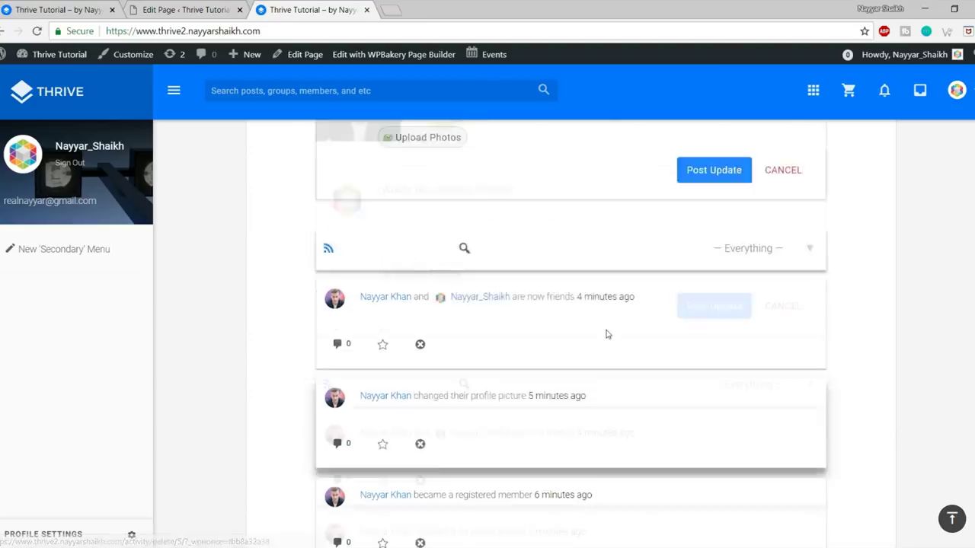
Try the What's new post box, cancel the post, and return to the Dashboard page editor.
left_click(476, 325)
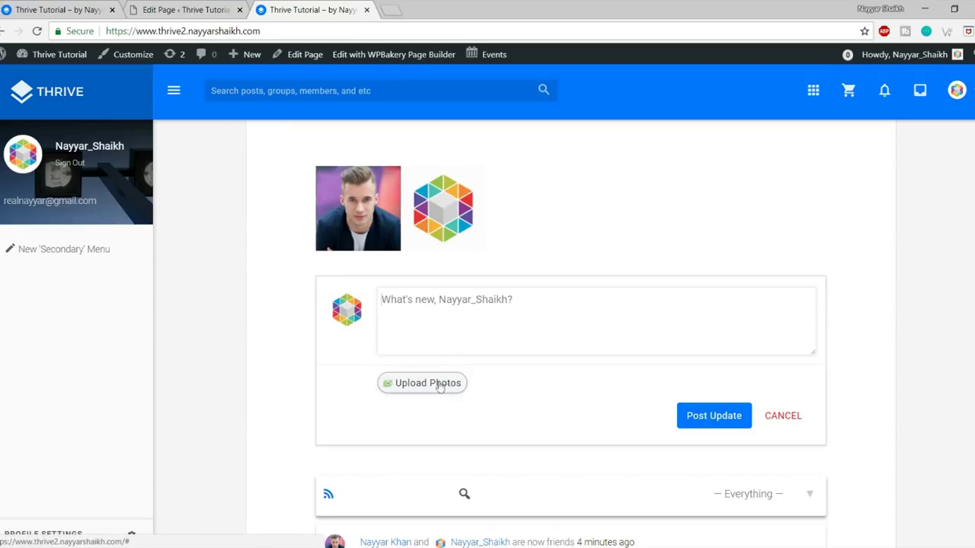
left_click(784, 418)
scroll(689, 378, "up", 2)
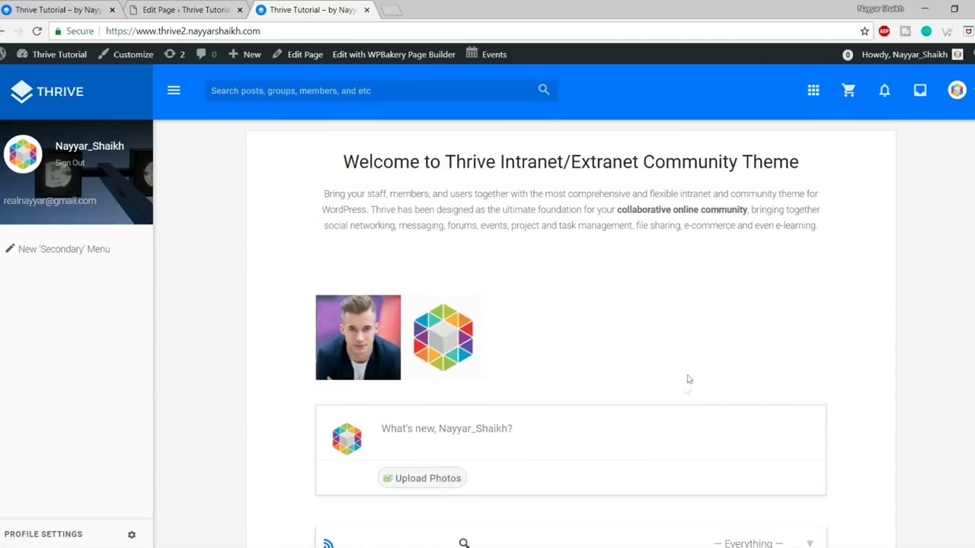
scroll(500, 307, "down", 7)
scroll(646, 414, "up", 4)
scroll(646, 415, "up", 3)
left_click(176, 9)
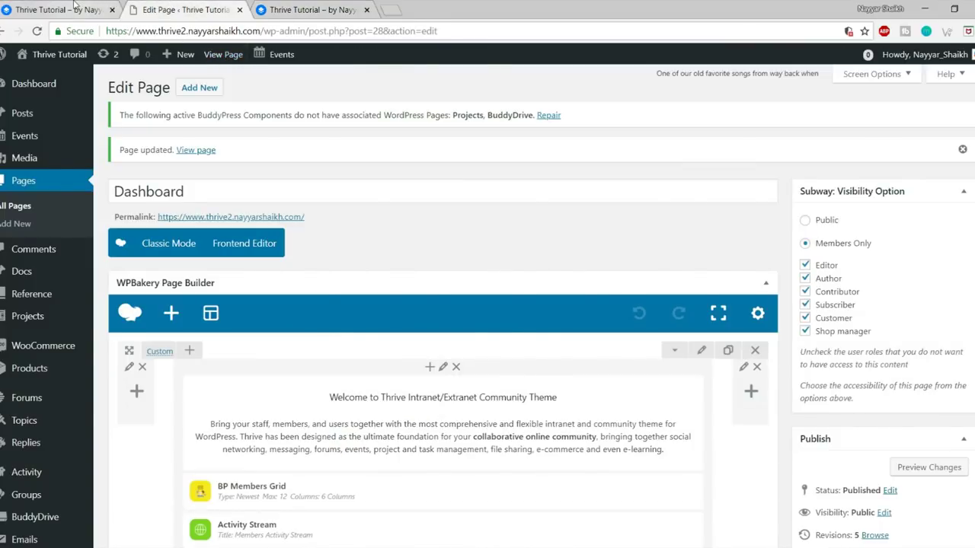
Look over the demo site's front page, then scroll the Dashboard editor to the builder content.
left_click(74, 8)
scroll(666, 370, "down", 4)
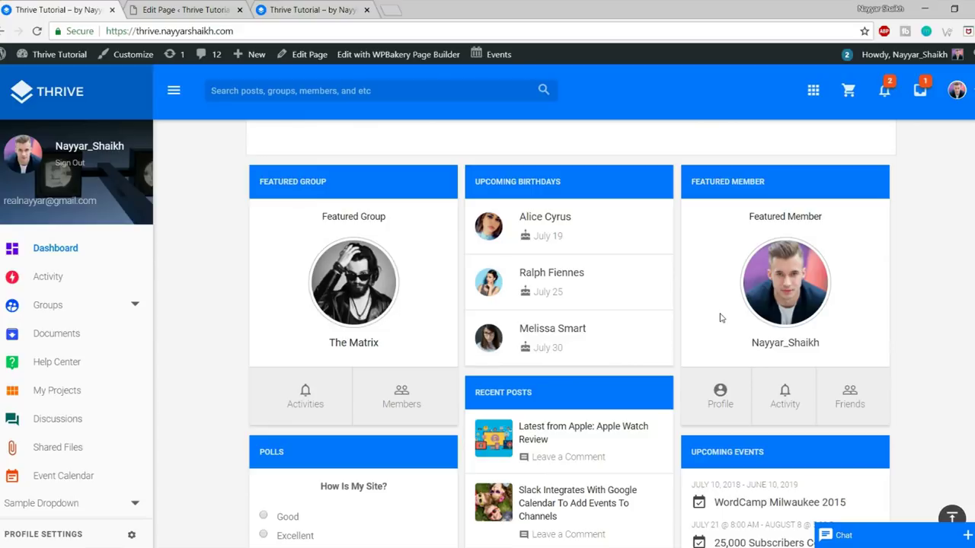
scroll(735, 304, "up", 2)
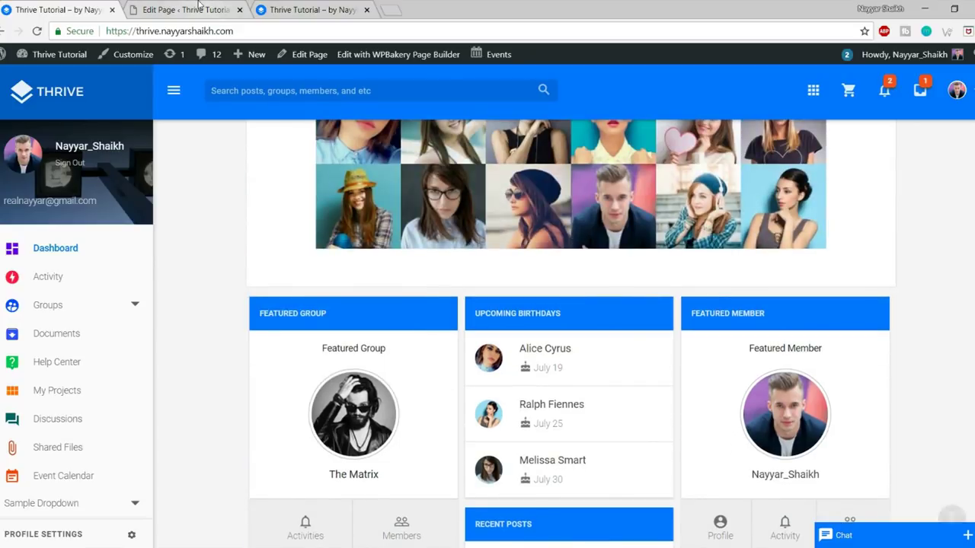
left_click(183, 9)
scroll(447, 333, "down", 5)
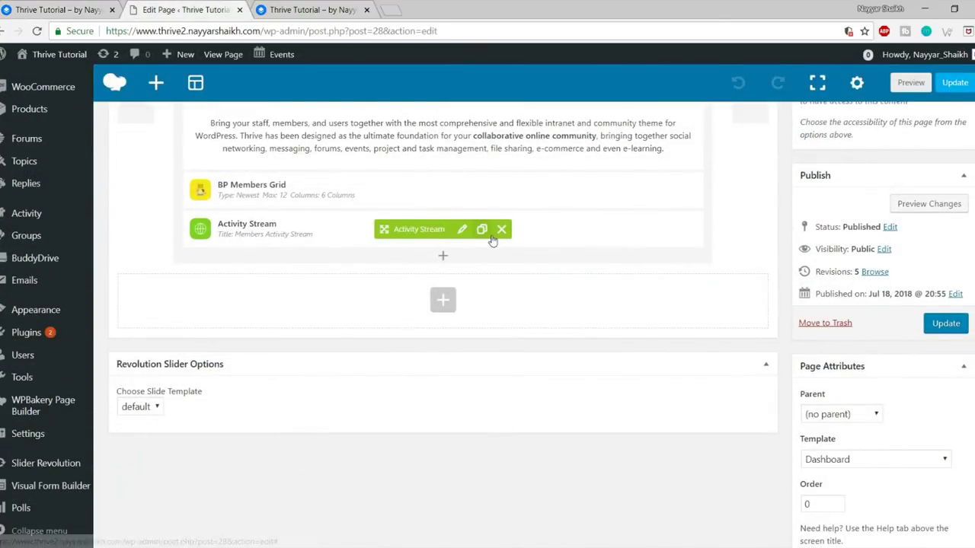
Delete the Activity Stream element and update the Dashboard page.
left_click(500, 231)
scroll(549, 290, "up", 3)
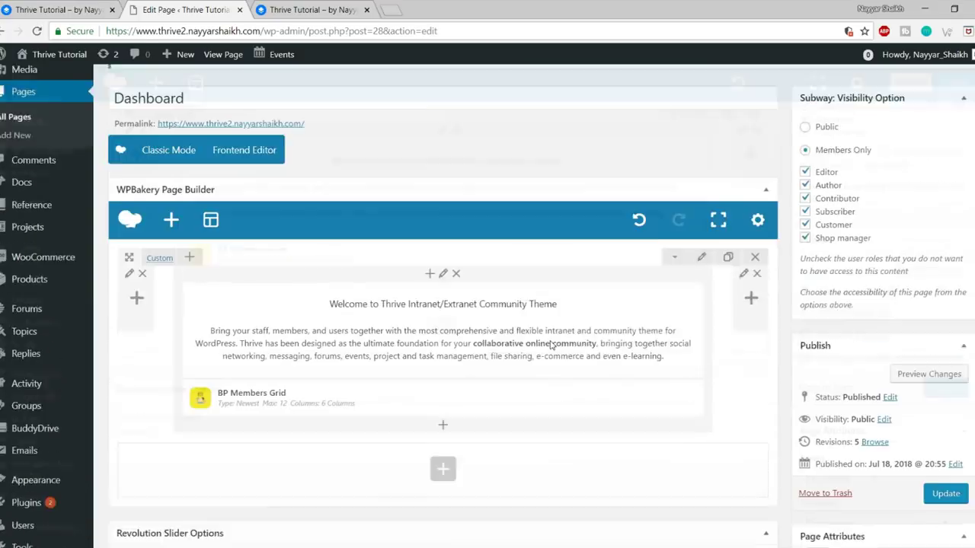
scroll(956, 512, "down", 1)
left_click(956, 455)
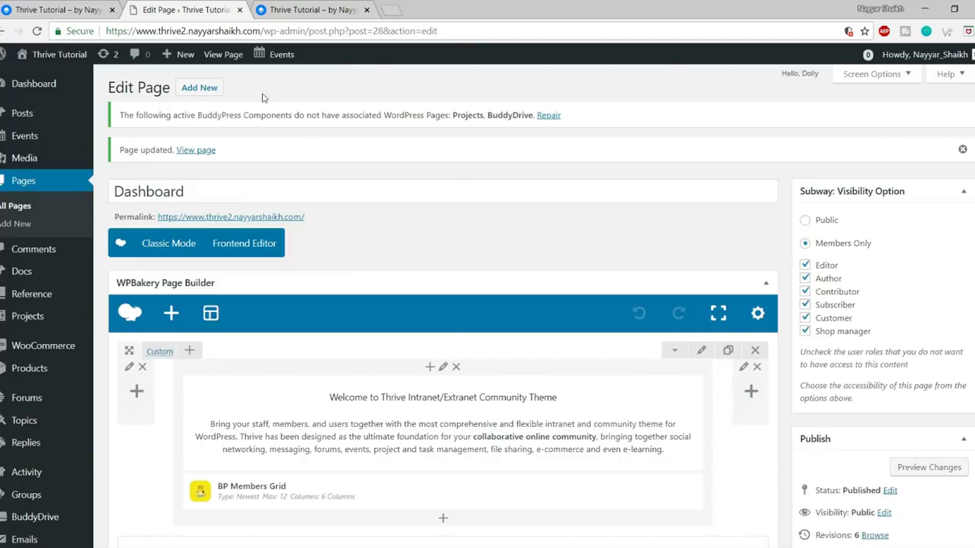
left_click(46, 9)
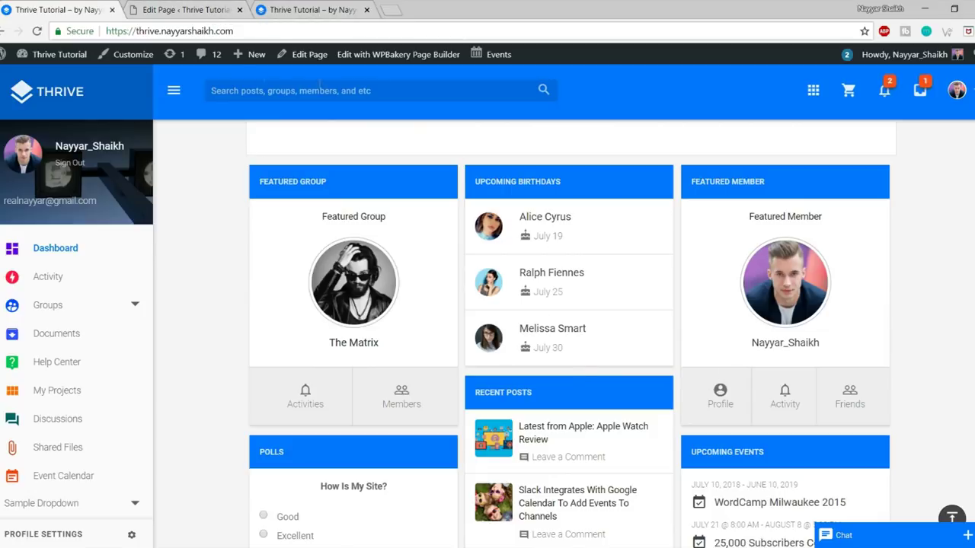
left_click(187, 9)
Open Appearance > Widgets in a new tab and compare with the live dashboard page.
scroll(512, 328, "down", 3)
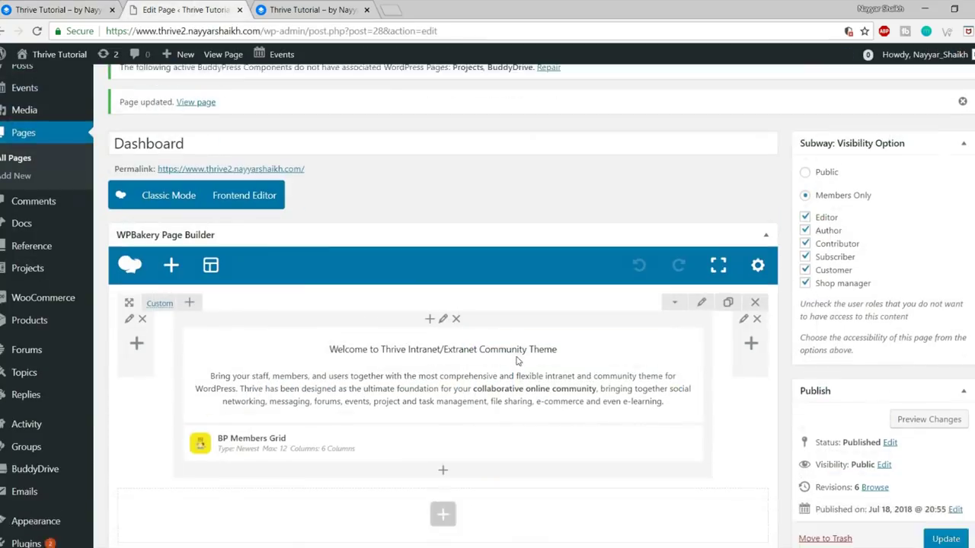
mouse_move(39, 377)
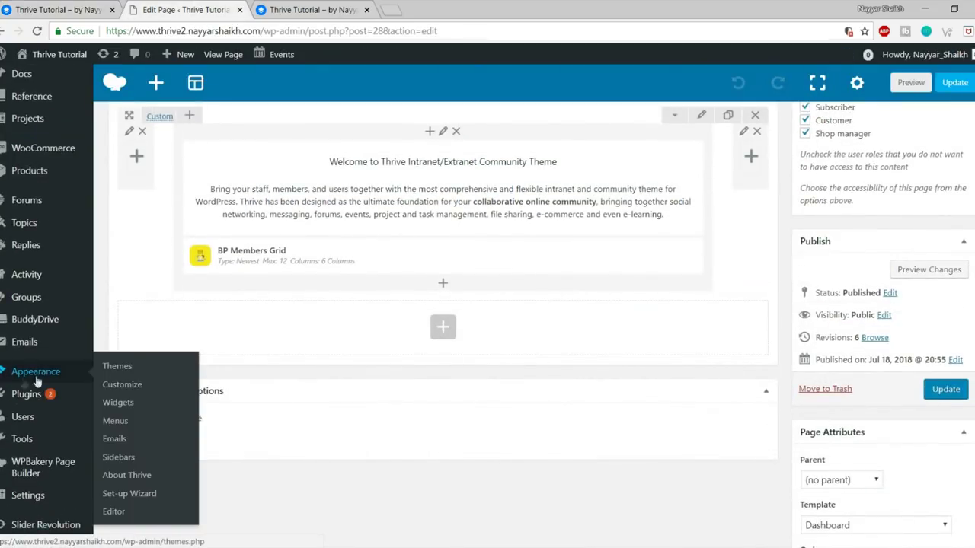
right_click(118, 410)
left_click(167, 415)
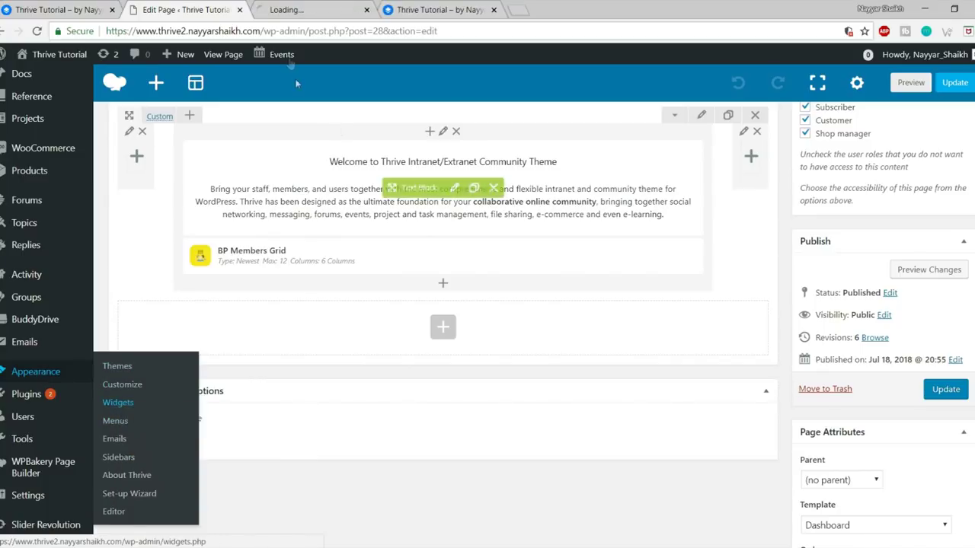
left_click(303, 6)
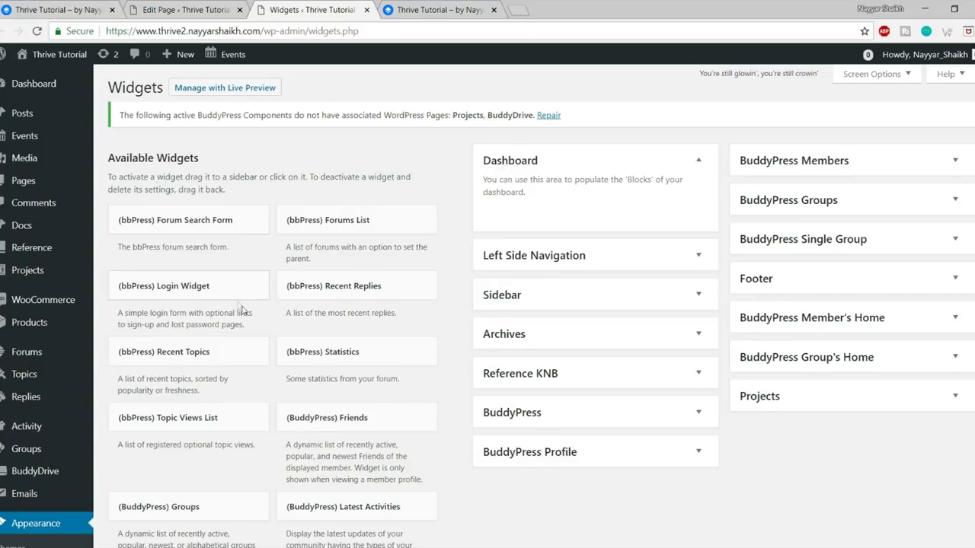
scroll(387, 305, "down", 8)
scroll(353, 370, "up", 10)
left_click(53, 7)
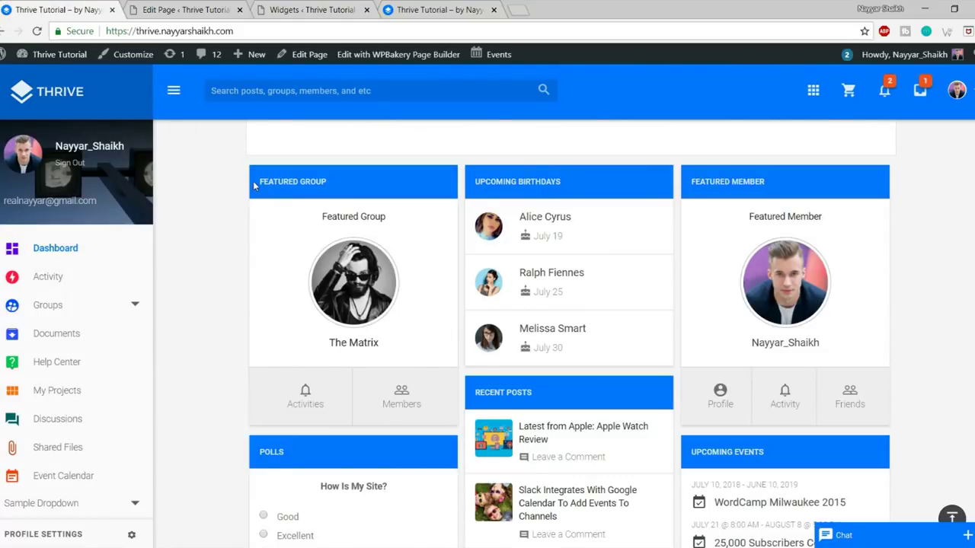
left_click(219, 8)
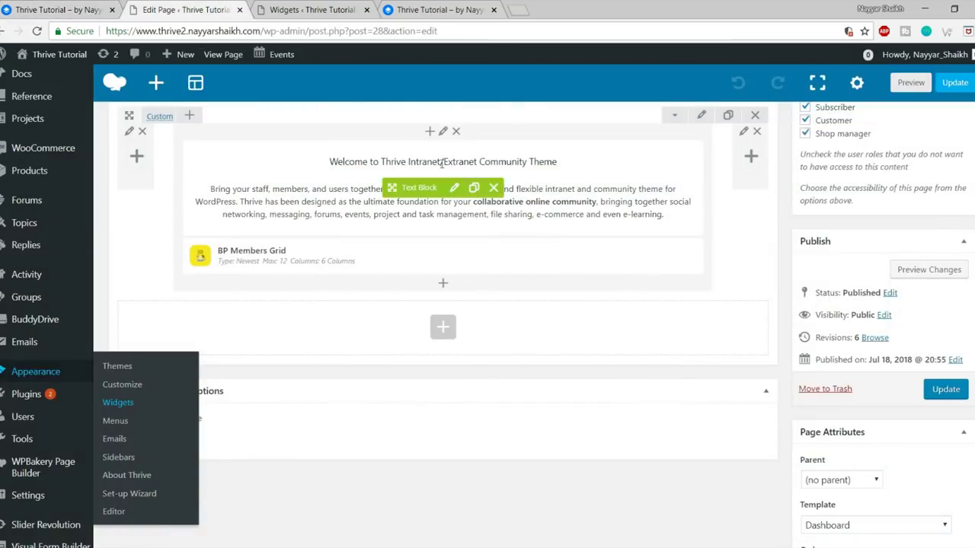
Find 'Thrive: Featured Group' with a 'featured' search and add it to the Dashboard area.
left_click(294, 7)
scroll(511, 340, "down", 15)
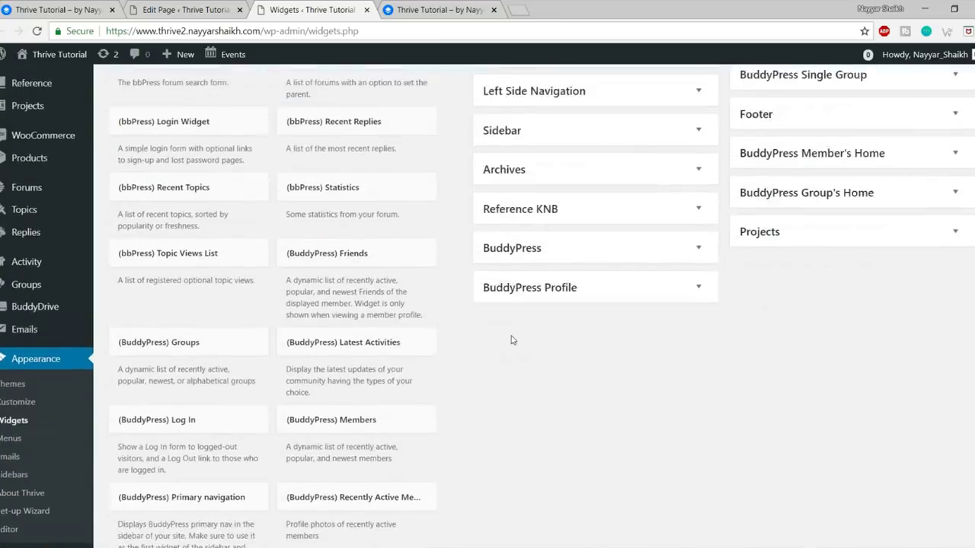
scroll(511, 339, "down", 10)
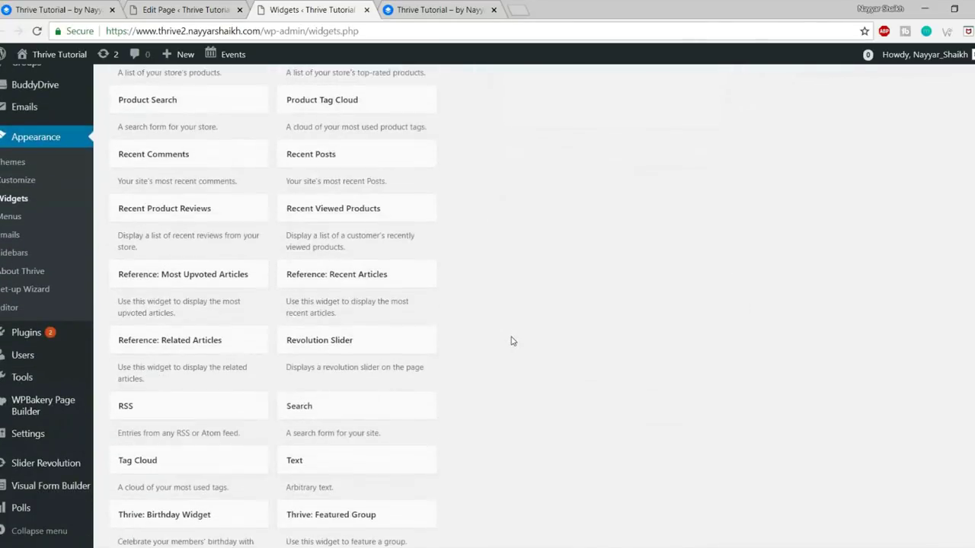
scroll(523, 355, "up", 12)
scroll(523, 356, "up", 10)
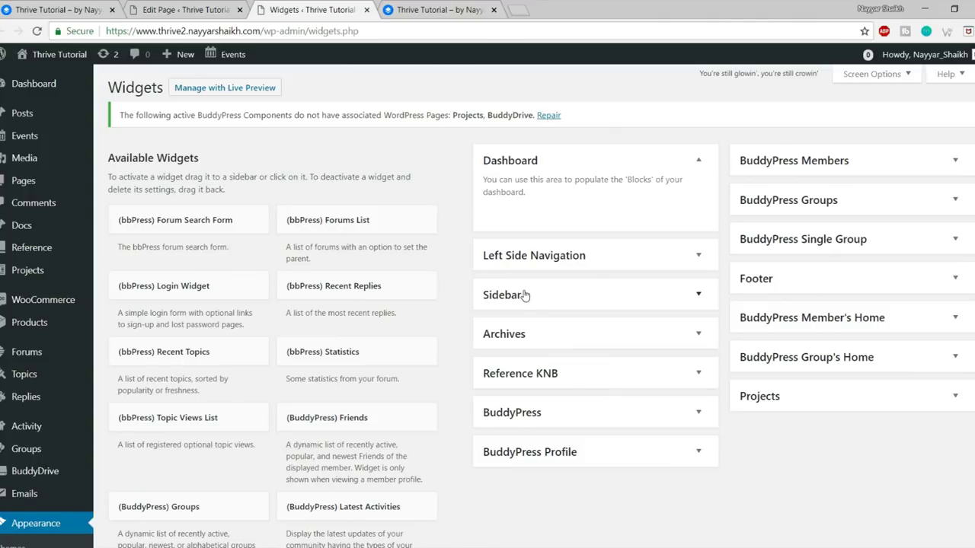
key("ctrl+f")
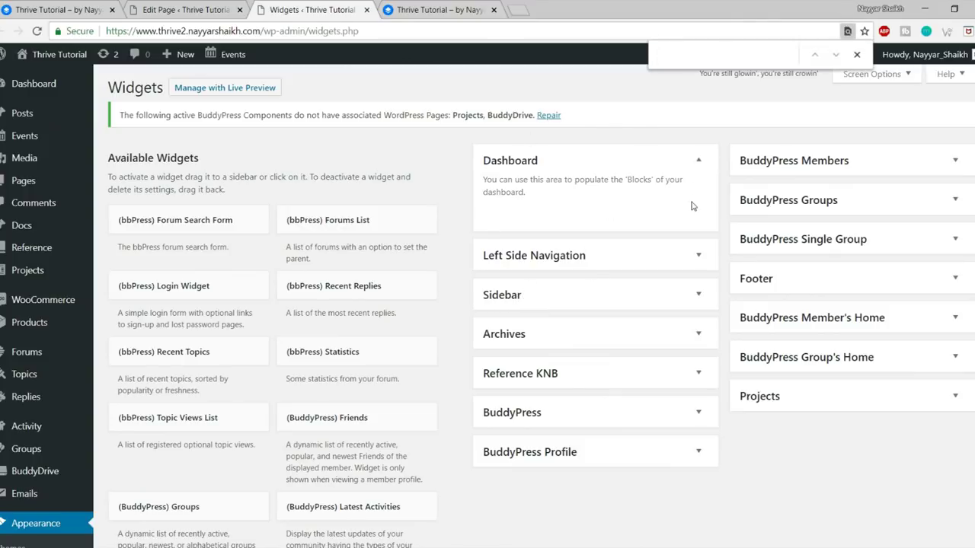
type("featured")
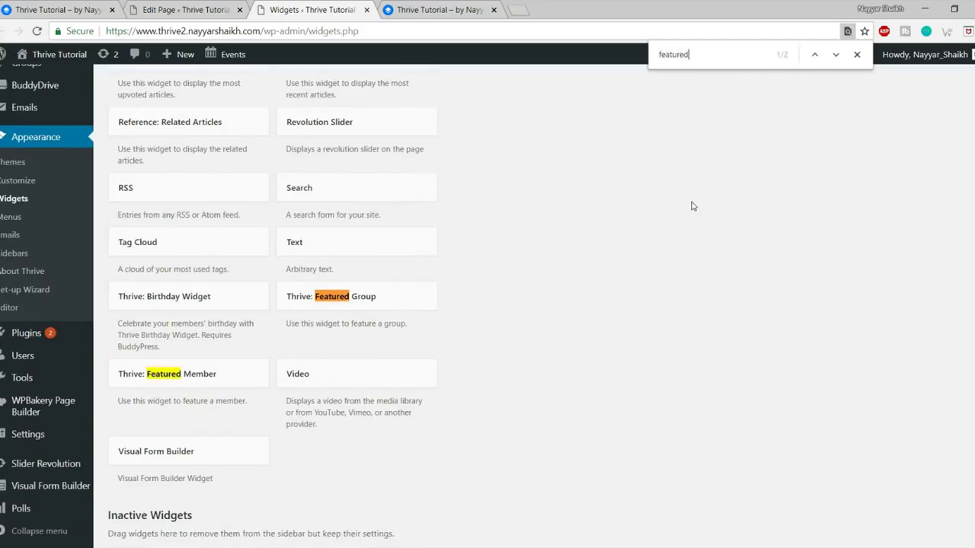
left_click(356, 303)
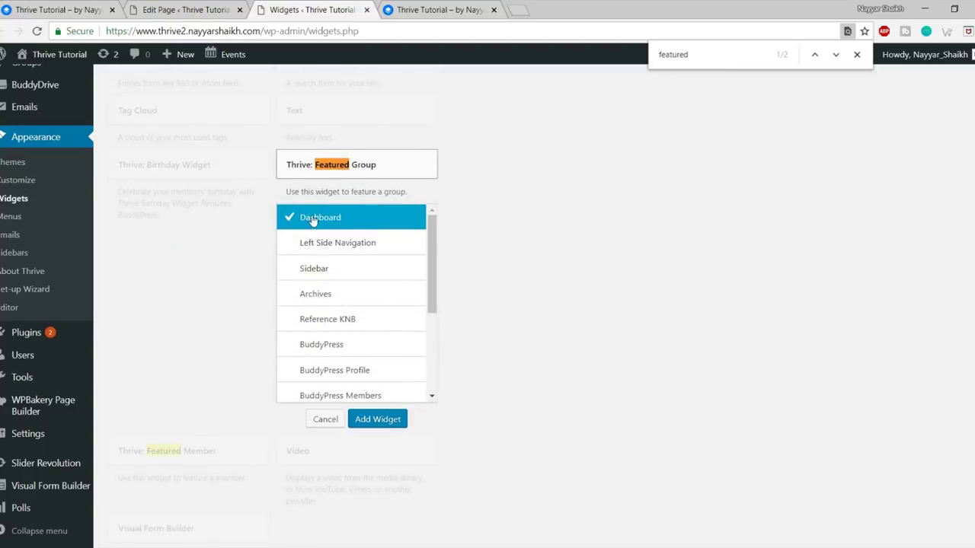
left_click(378, 419)
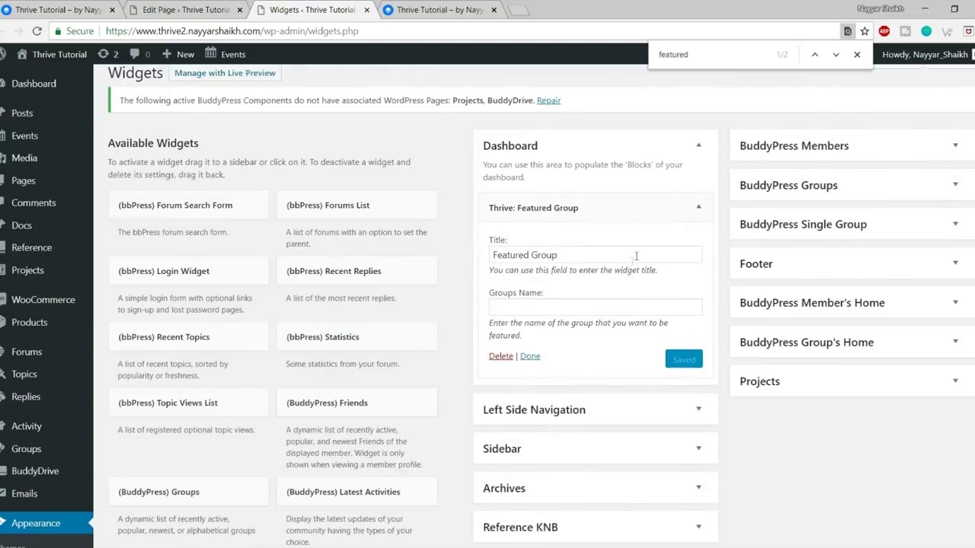
Check the Featured Group widget's group name setting, collapse it, and compare with the live dashboard.
left_click(531, 308)
left_click(577, 297)
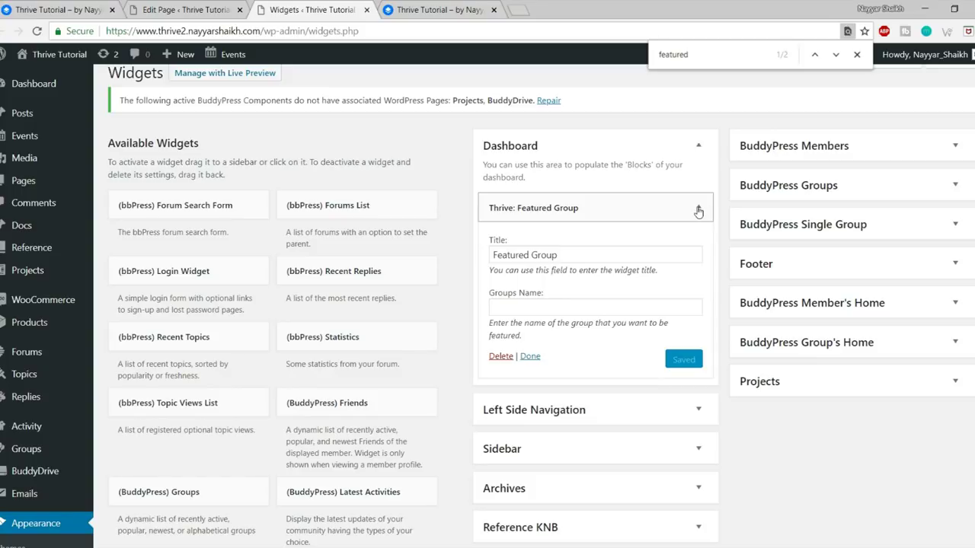
left_click(698, 211)
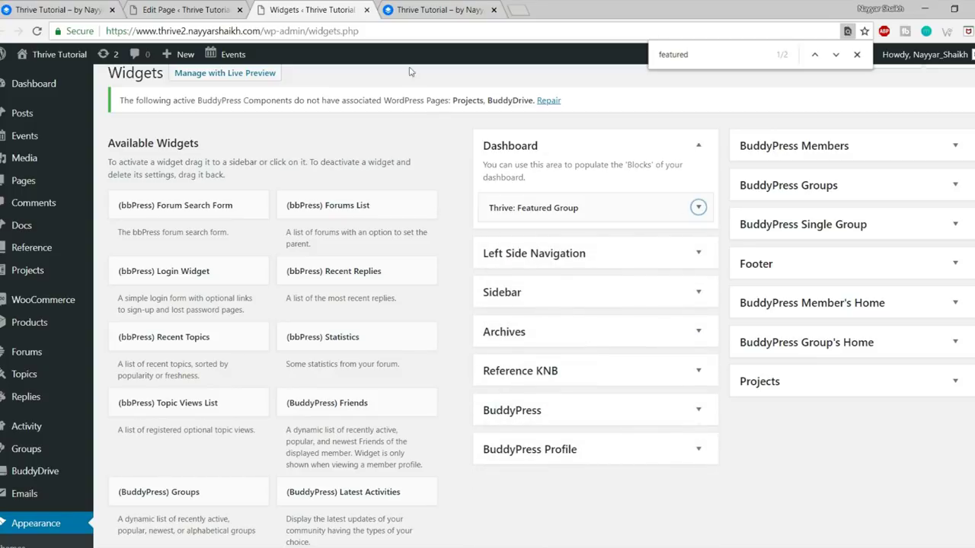
left_click(50, 6)
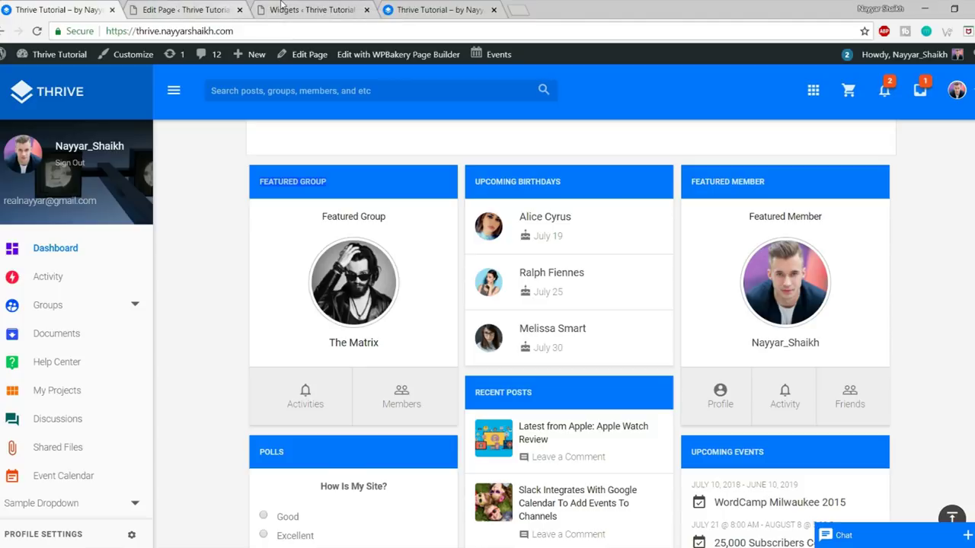
left_click(282, 7)
Find the Thrive: Birthday Widget with a 'birthd' search and add it to the Dashboard area.
key("ctrl+f")
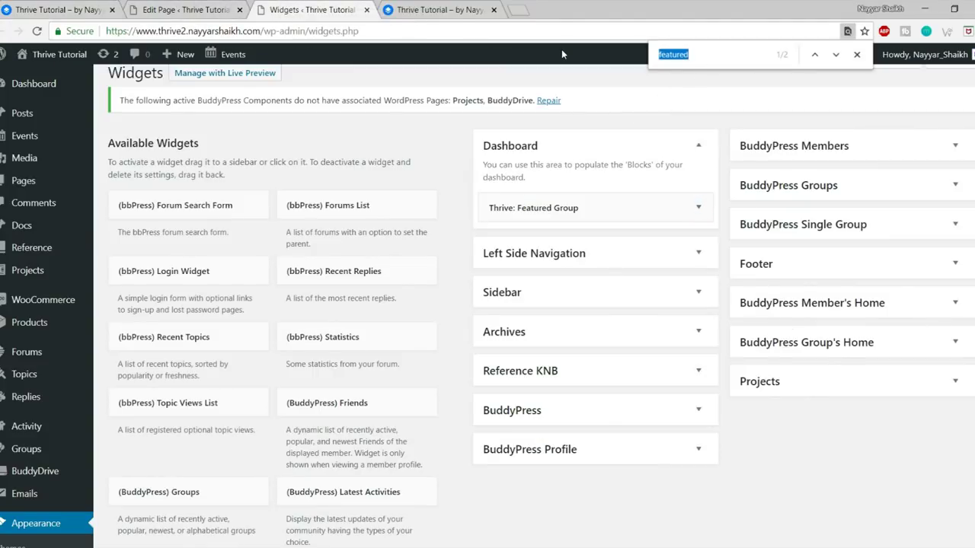
type("birthd")
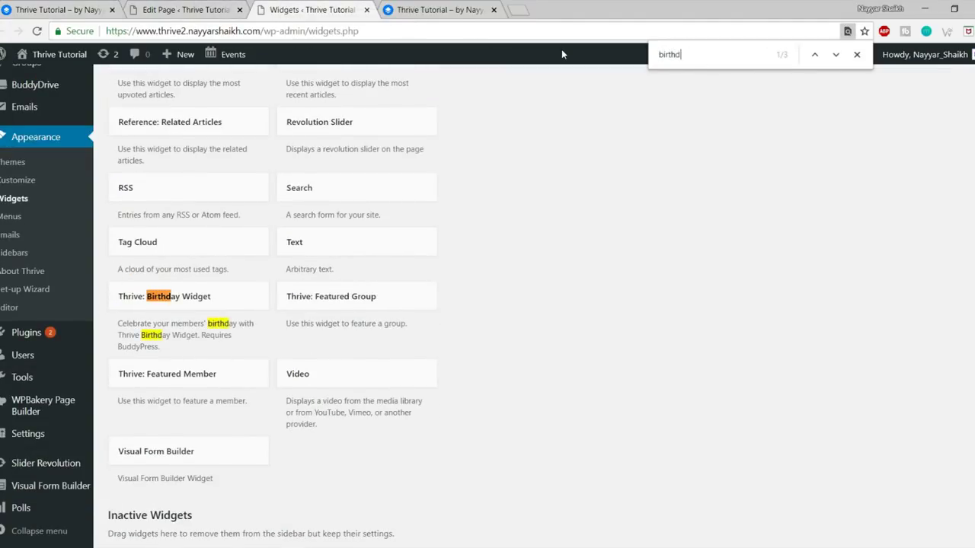
left_click(215, 302)
scroll(213, 403, "down", 3)
scroll(226, 487, "down", 3)
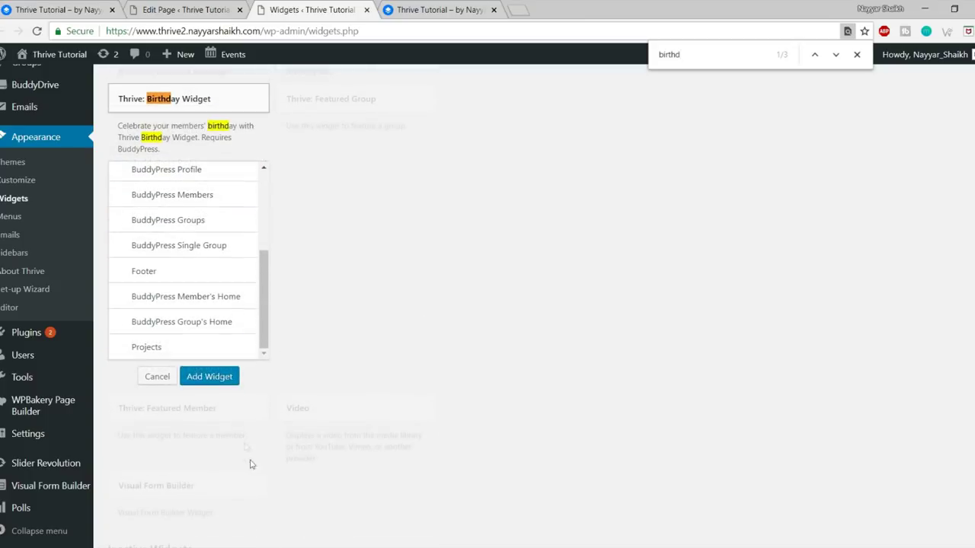
left_click(222, 380)
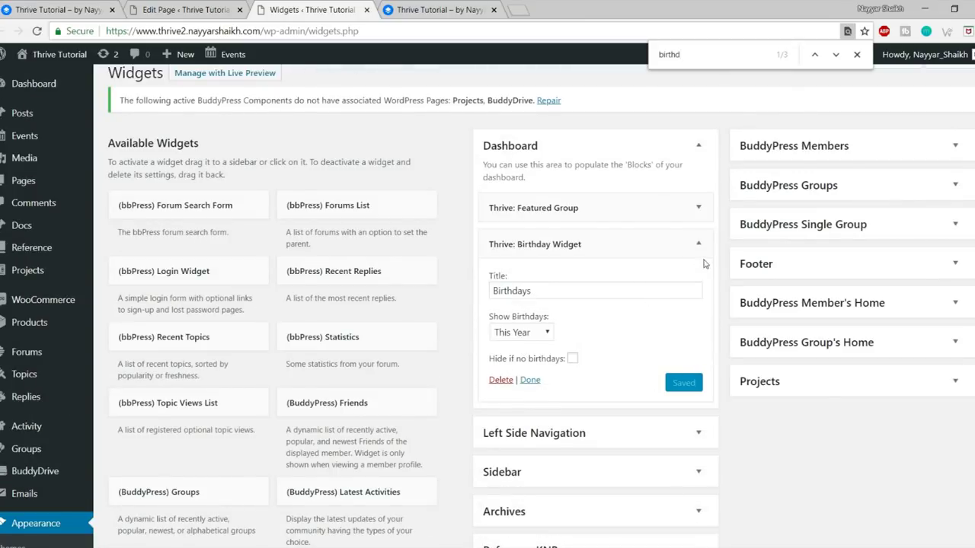
Keep the Birthdays widget on This Year, collapse it, and compare with the live Upcoming Birthdays box.
left_click(525, 337)
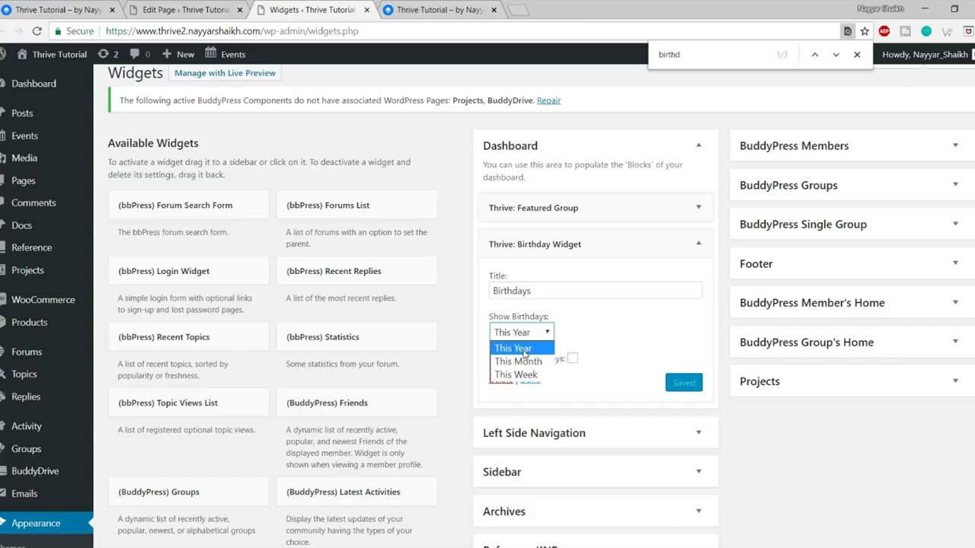
left_click(549, 346)
left_click(698, 243)
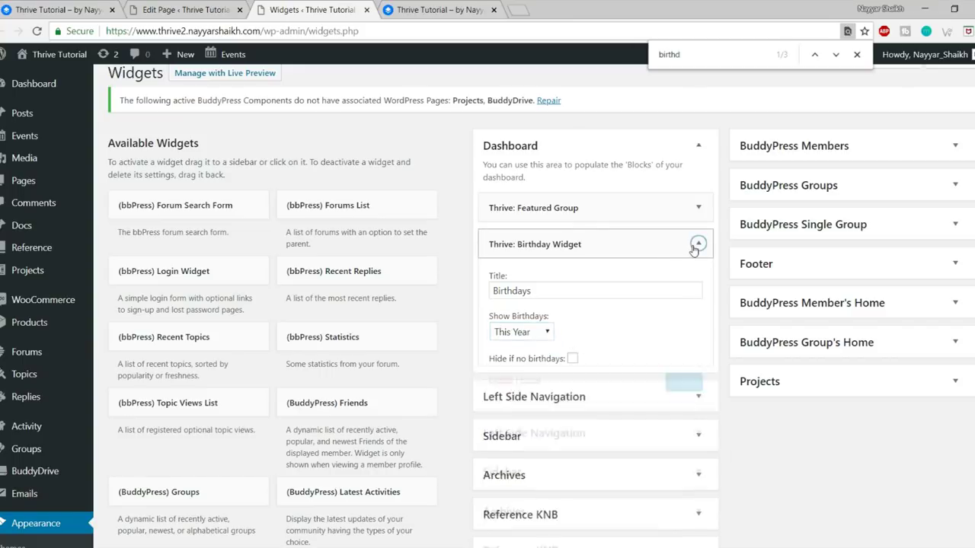
left_click(55, 9)
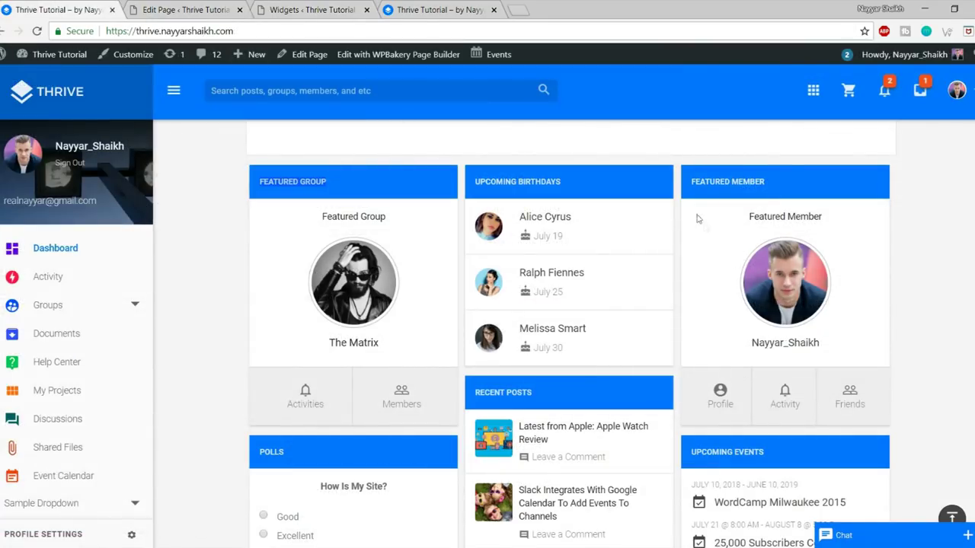
left_click(411, 9)
key("ctrl+shift+Tab")
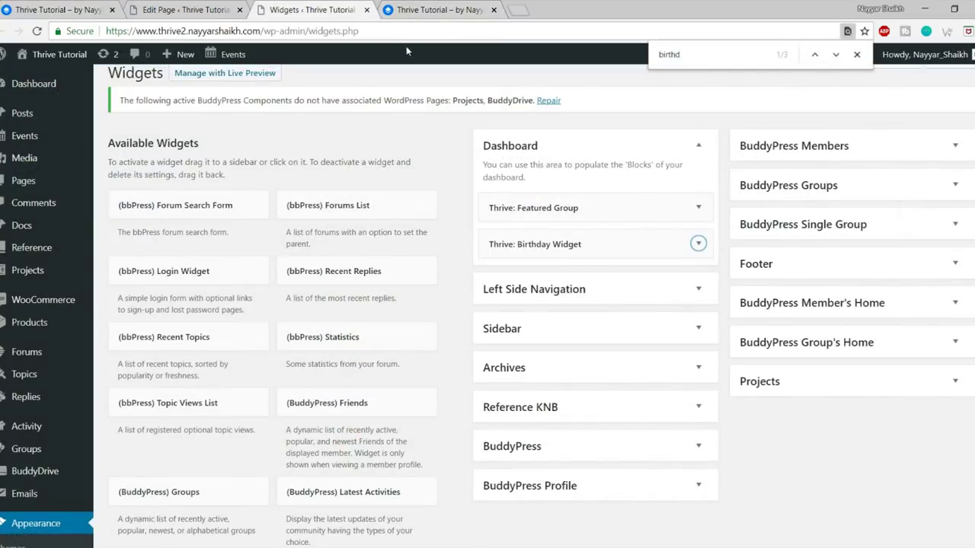
key("ctrl+f")
Add the Thrive: Featured Member widget to the Dashboard widget area.
type("f")
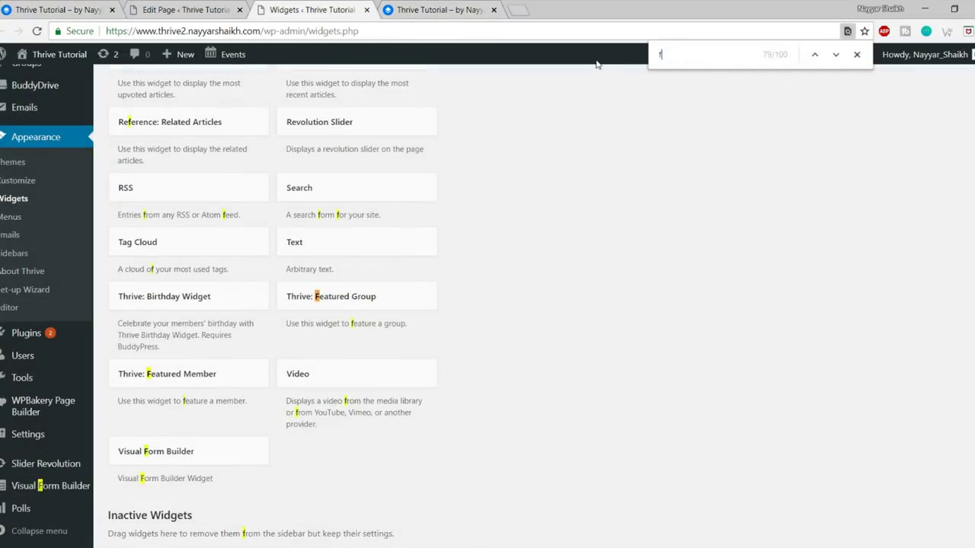
type("eatur")
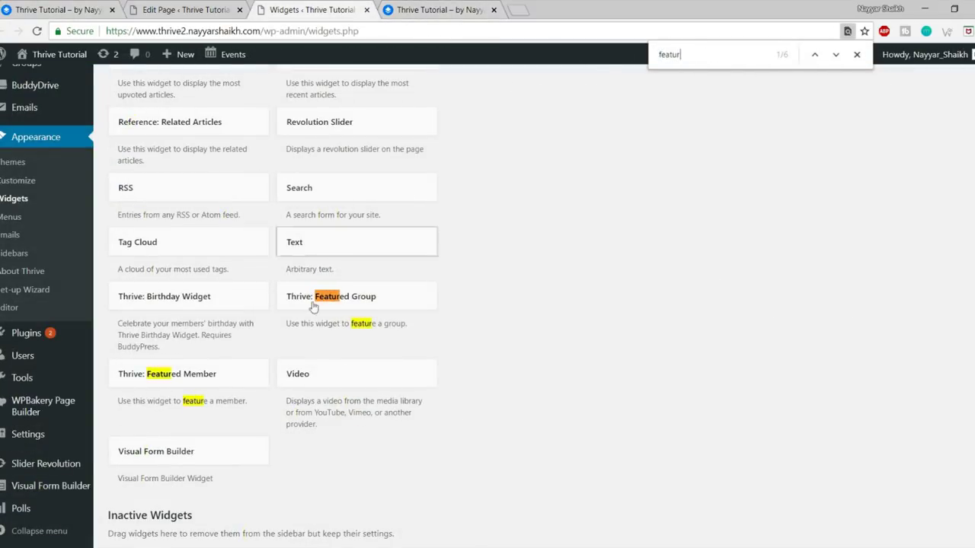
left_click(214, 377)
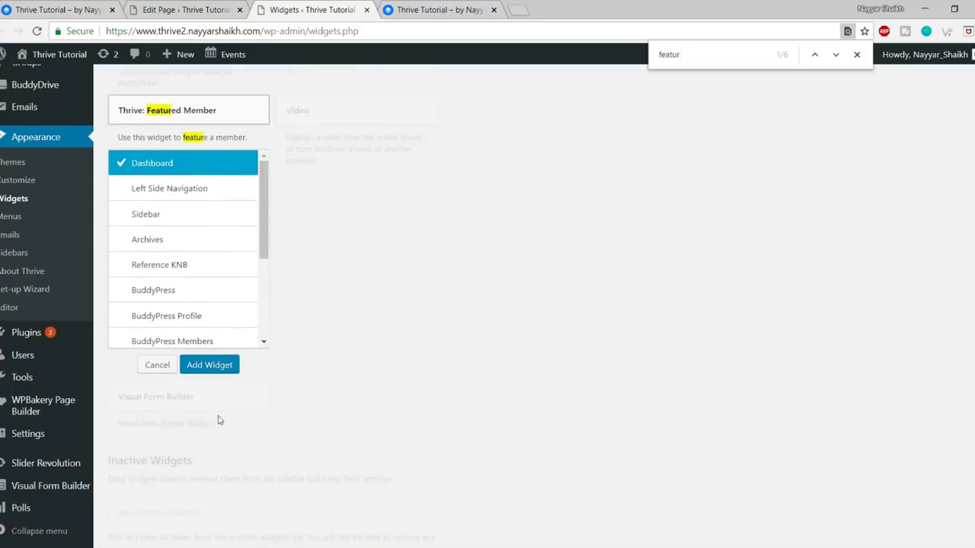
left_click(220, 366)
left_click(587, 375)
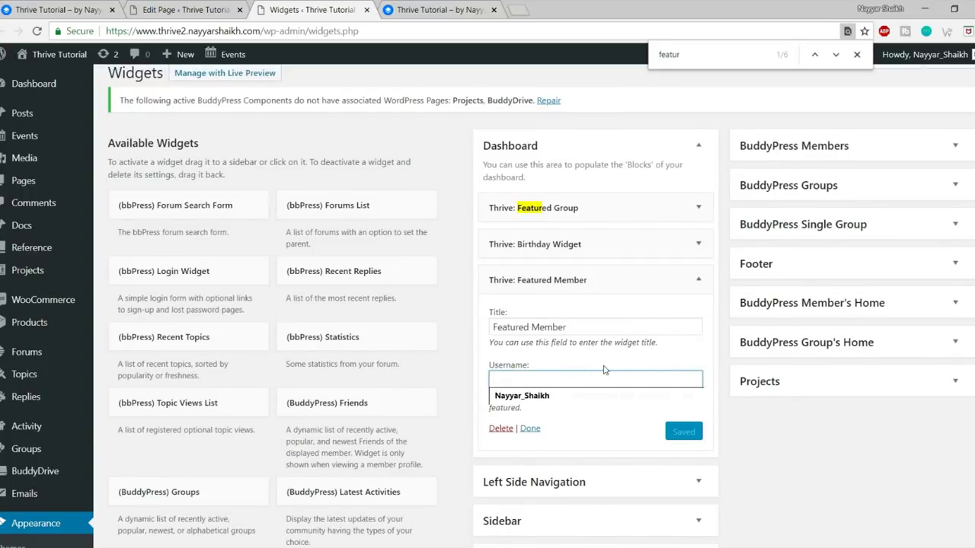
left_click(59, 9)
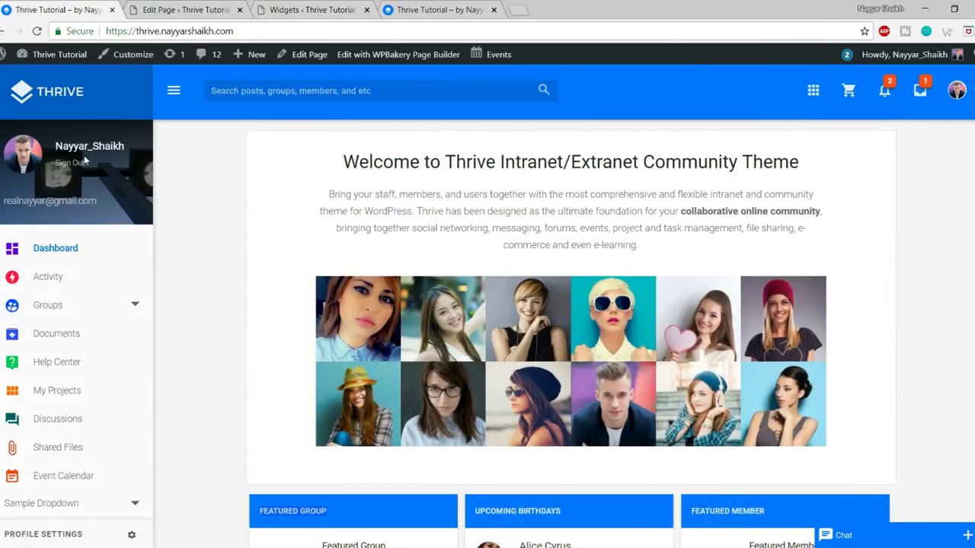
Copy the member's username from the profile into the Featured Member Username field, trim the trailing space, and save.
left_click(89, 155)
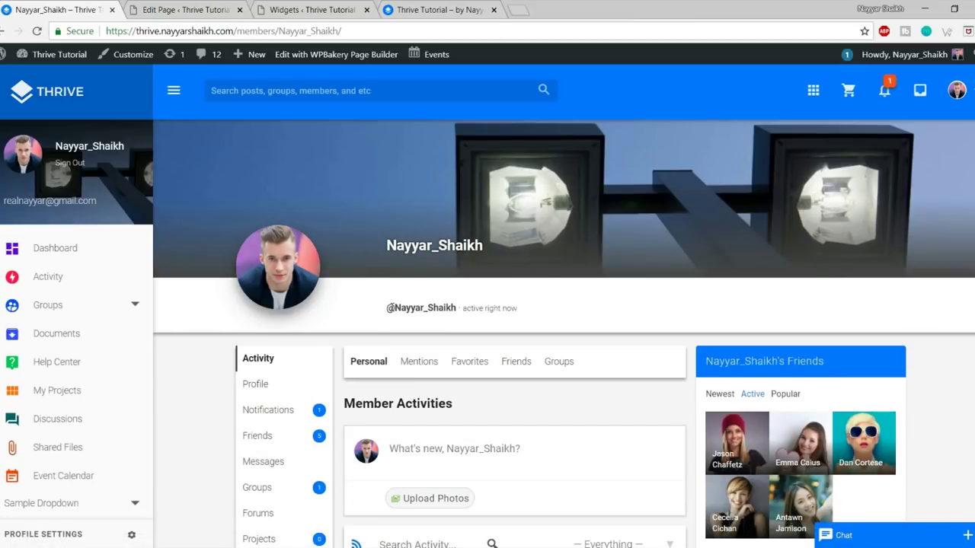
left_click(455, 308)
left_click_drag(458, 307, 402, 306)
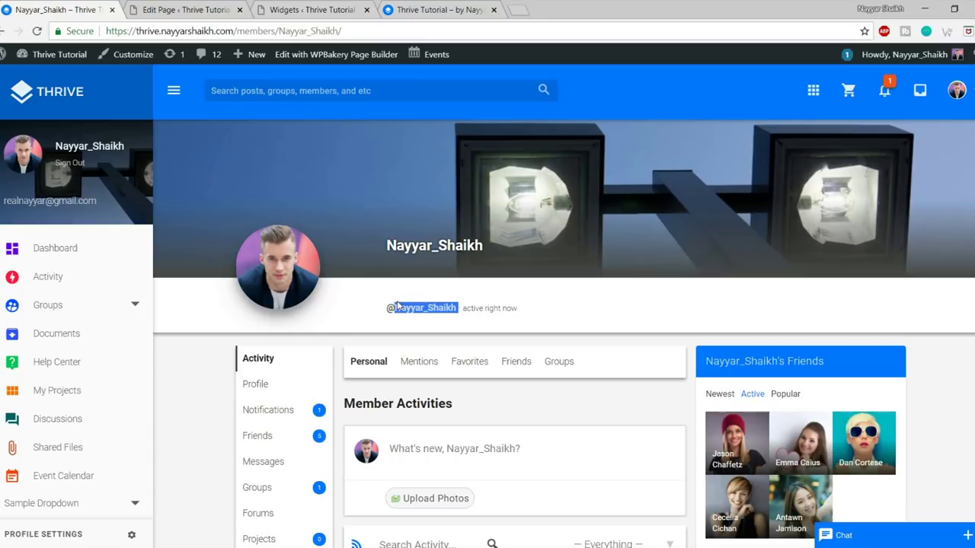
left_click(348, 11)
left_click(551, 375)
type("Nayyar_Shaikh")
left_click(685, 434)
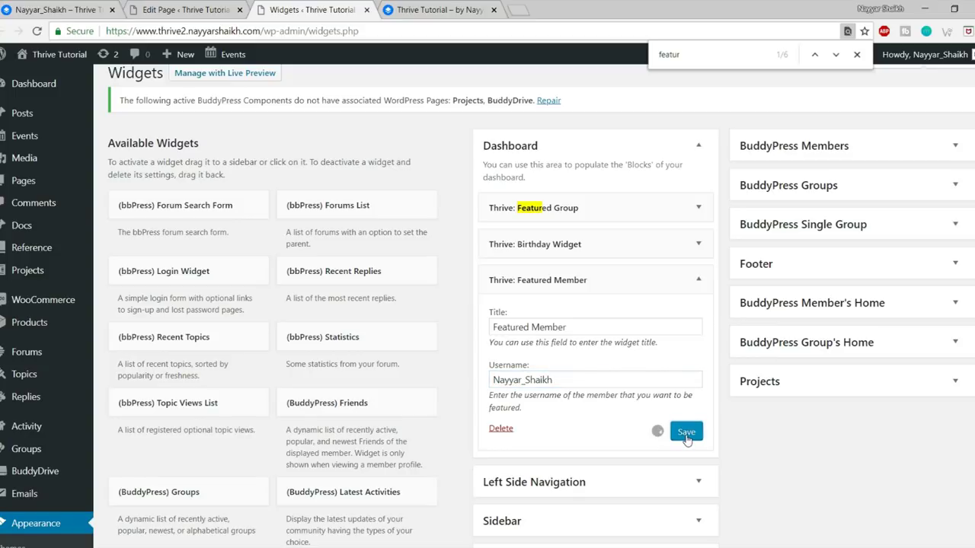
left_click(562, 382)
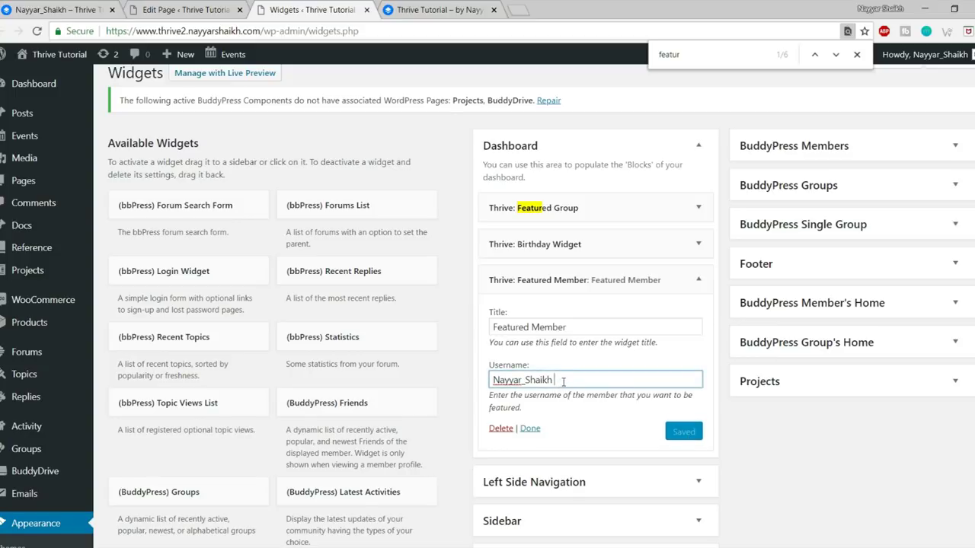
key("BackSpace")
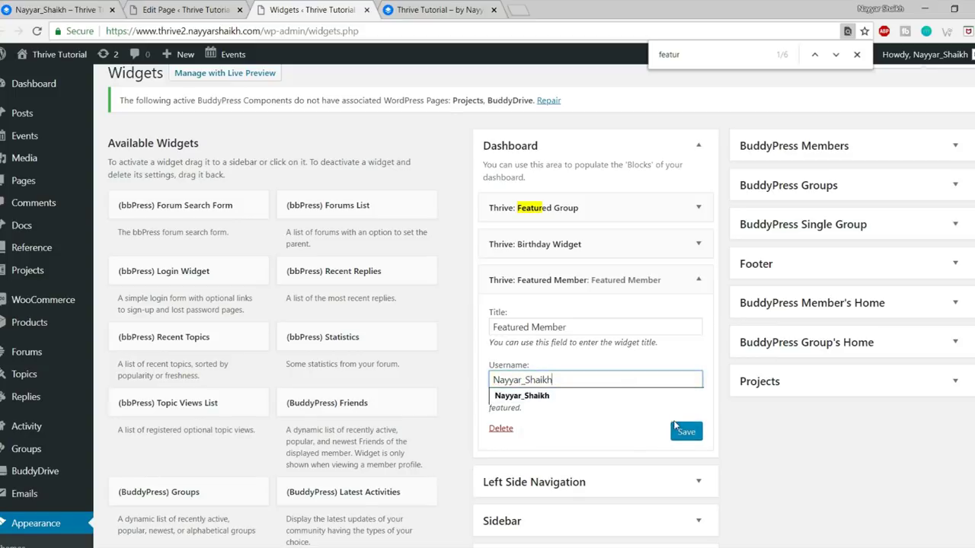
left_click(684, 433)
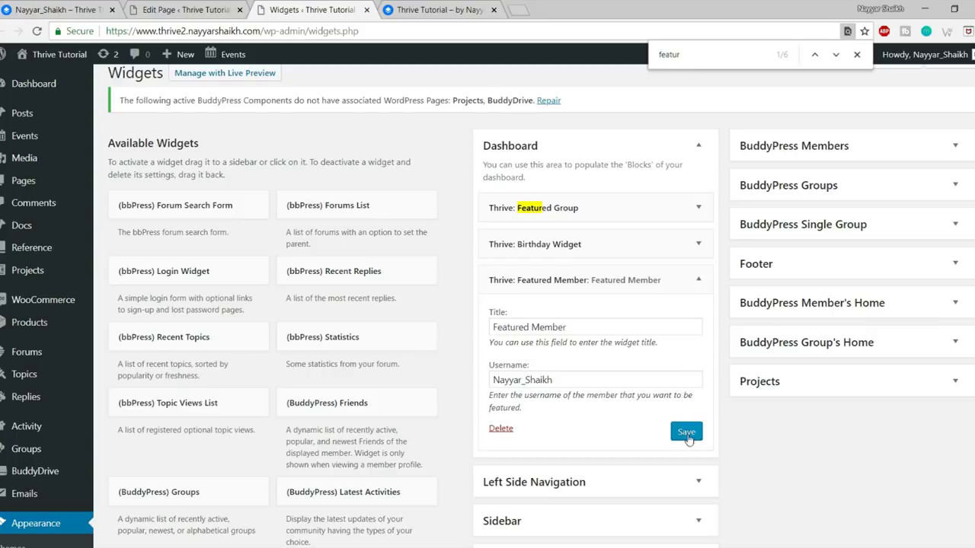
left_click(696, 279)
View the site home page showing the Featured Member box.
key("ctrl+1")
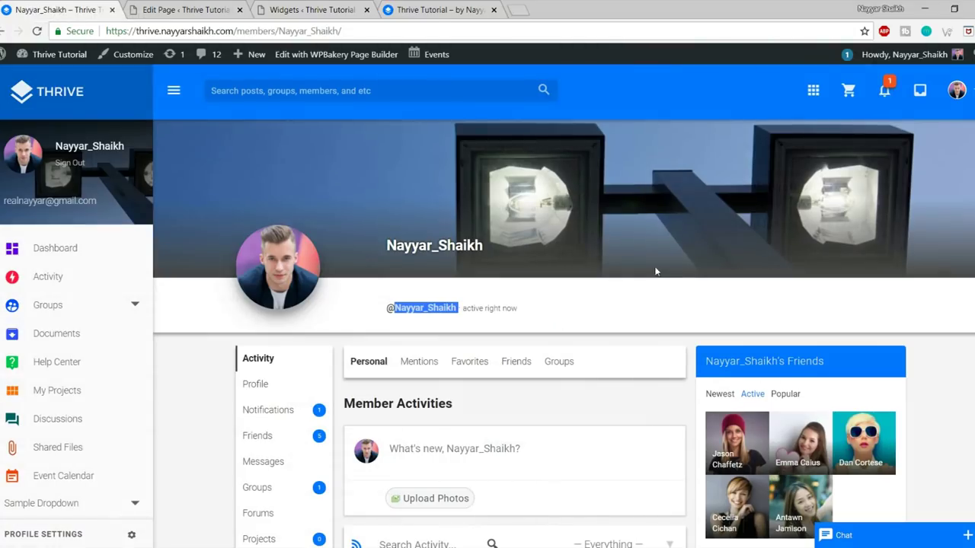
left_click(75, 95)
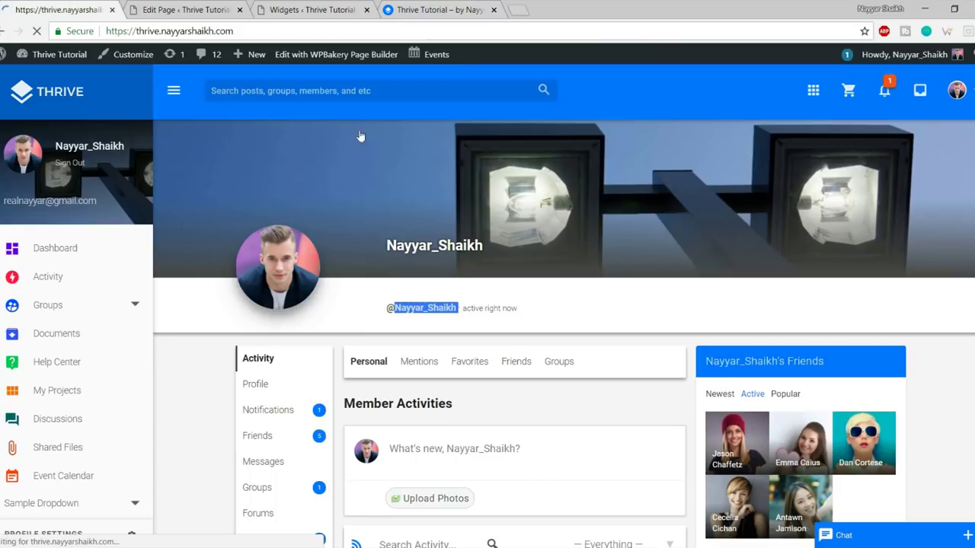
scroll(544, 179, "down", 6)
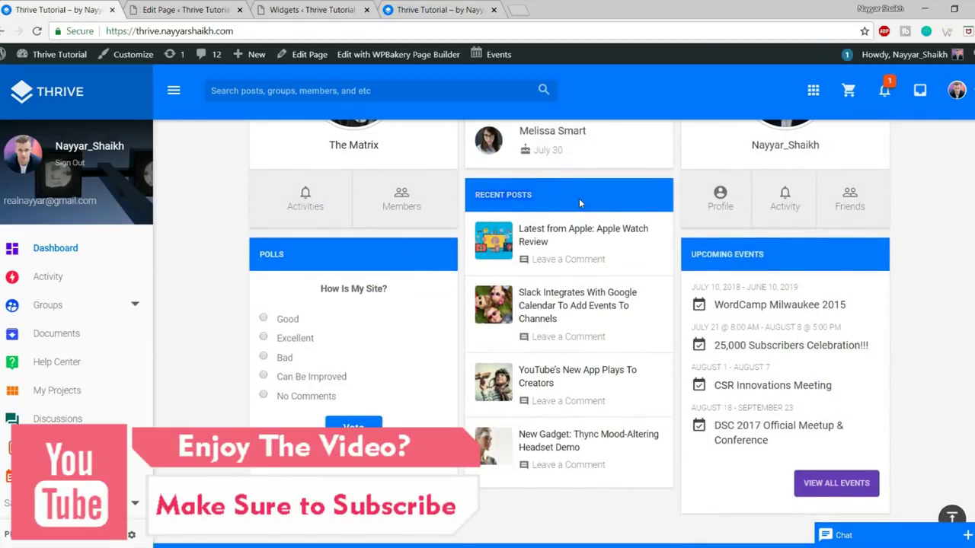
scroll(862, 313, "up", 3)
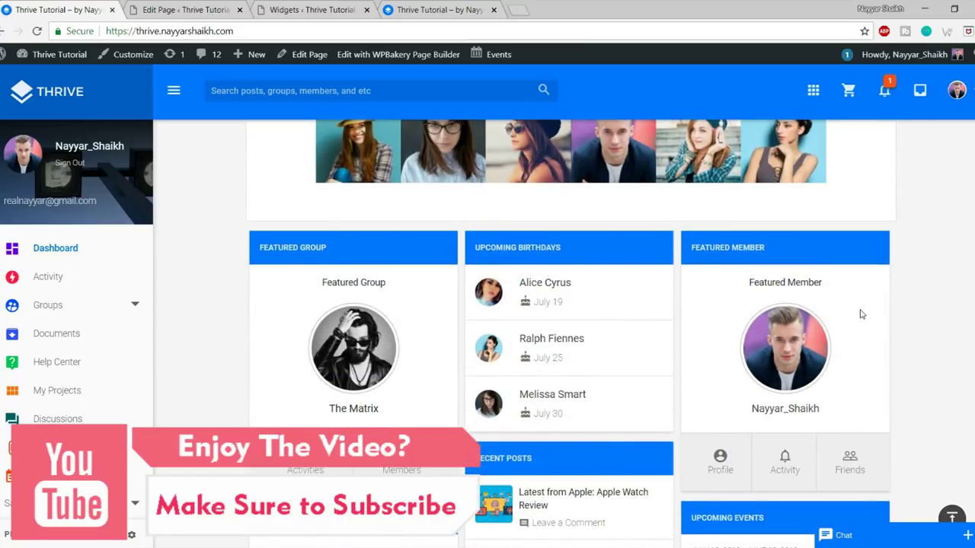
scroll(861, 313, "down", 2)
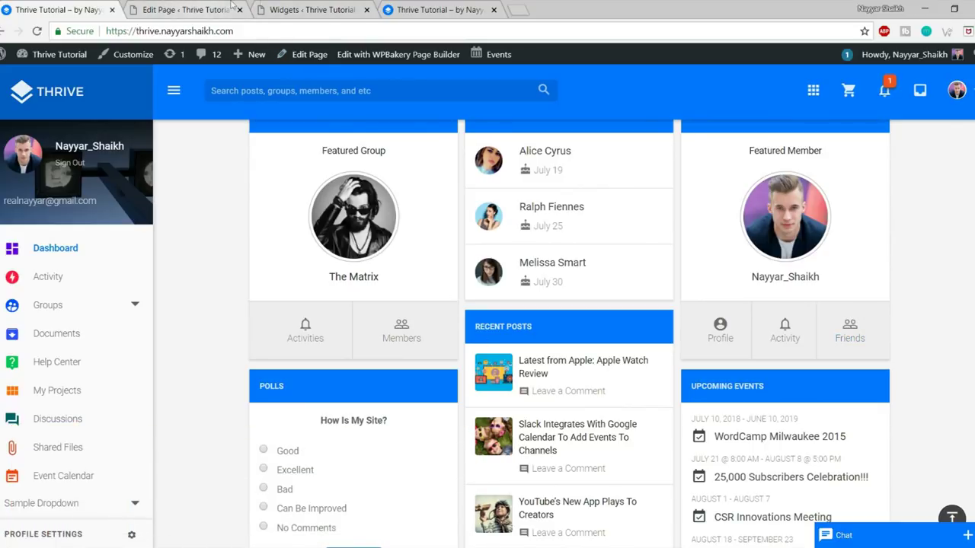
Find the Gears: Recent Posts widget and add it to the Dashboard area.
left_click(307, 9)
key("ctrl+f")
type("post")
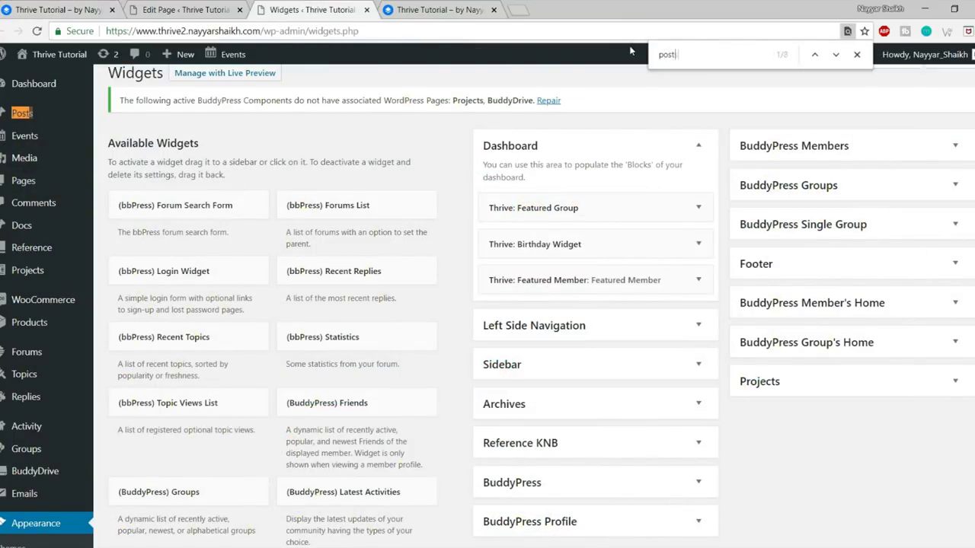
type("s")
left_click(836, 56)
left_click(836, 55)
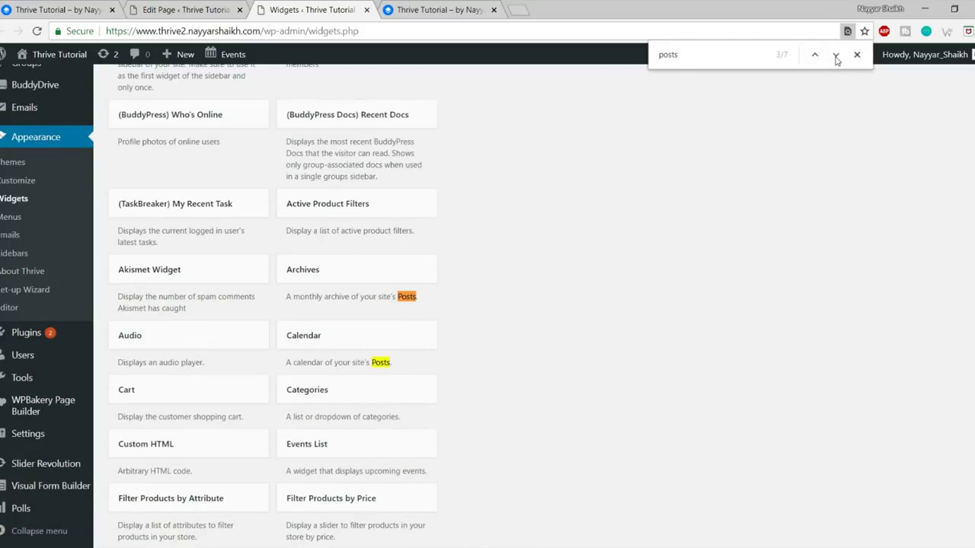
left_click(835, 56)
left_click(836, 55)
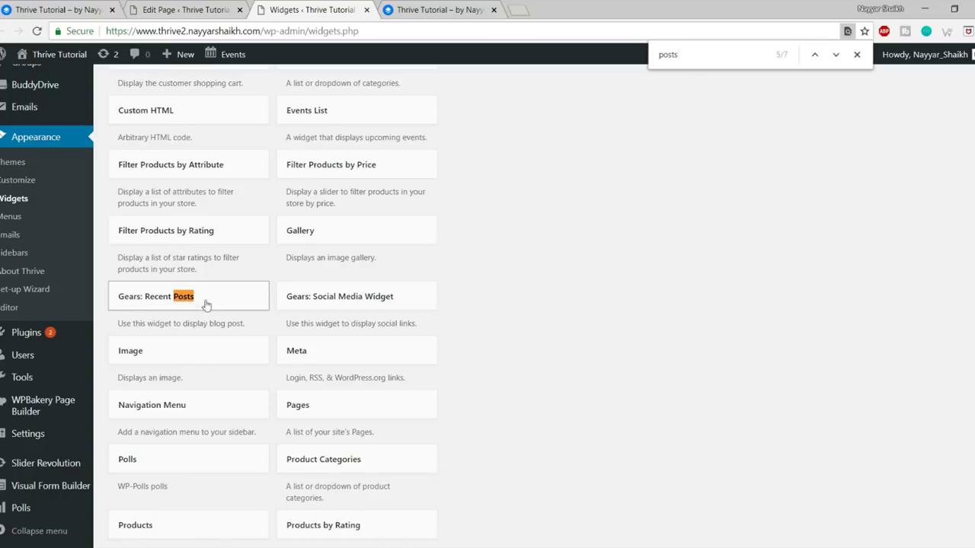
left_click(194, 303)
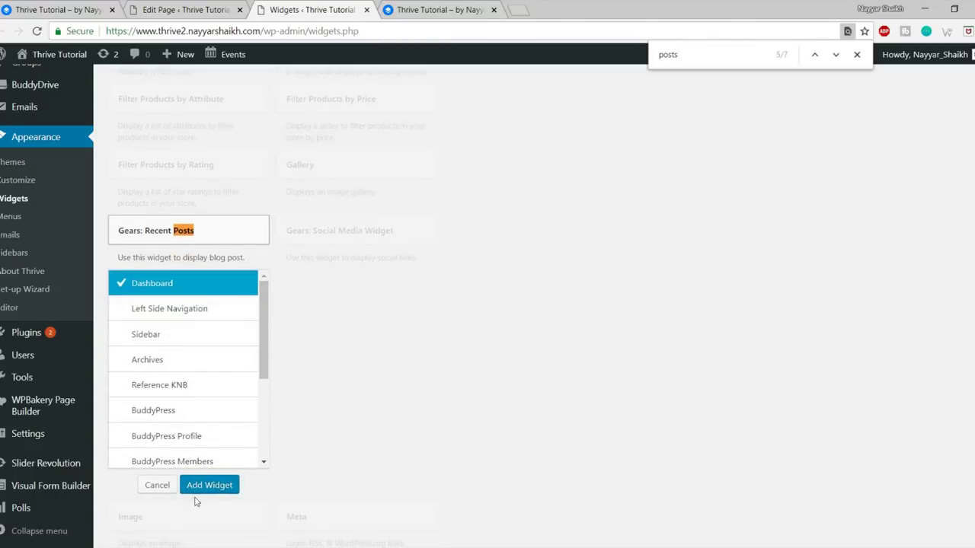
left_click(207, 486)
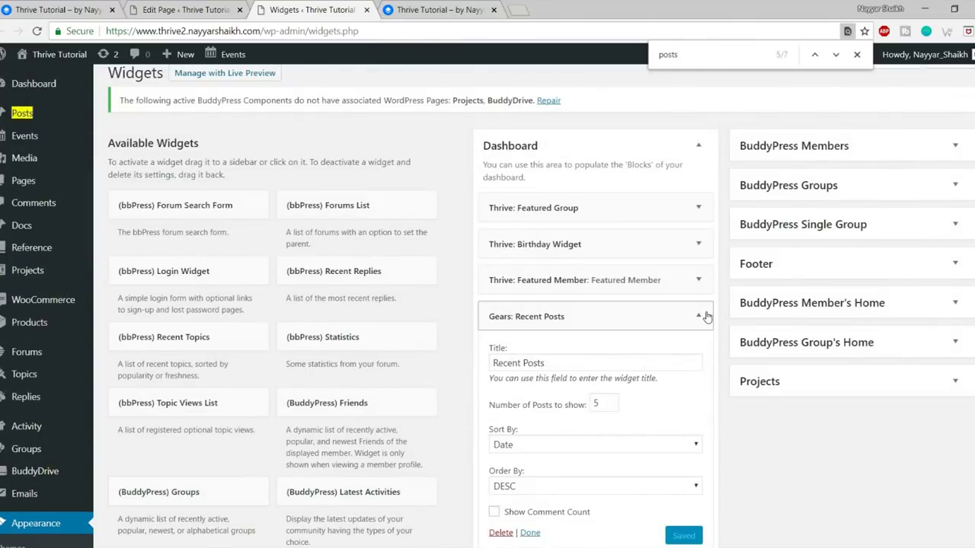
Review the widget's Recent Posts title and 5-post count, then collapse it.
scroll(698, 360, "down", 1)
double_click(597, 337)
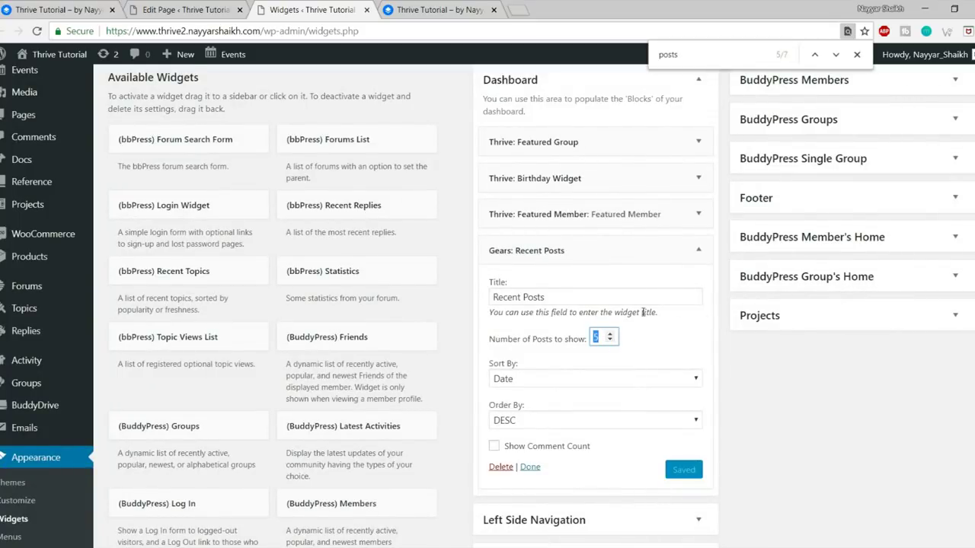
triple_click(581, 297)
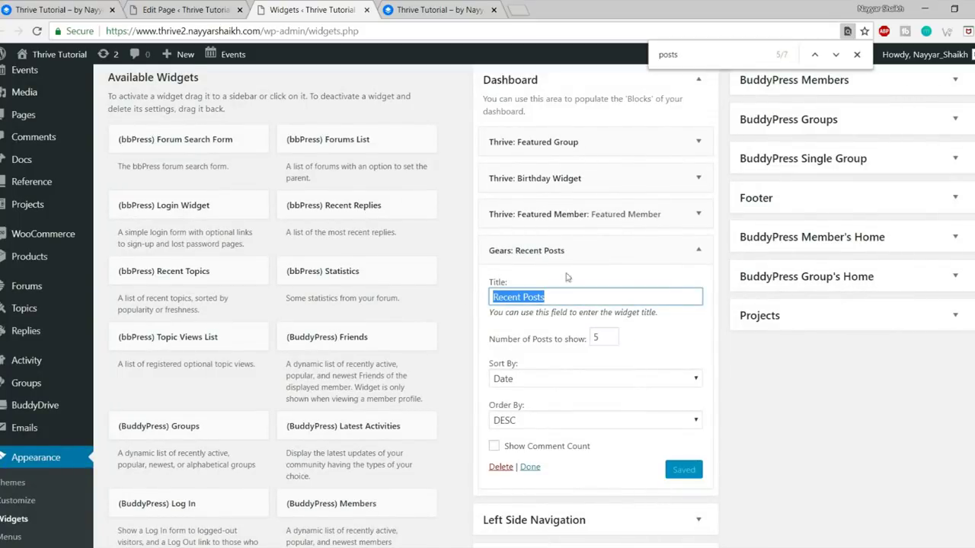
left_click(76, 9)
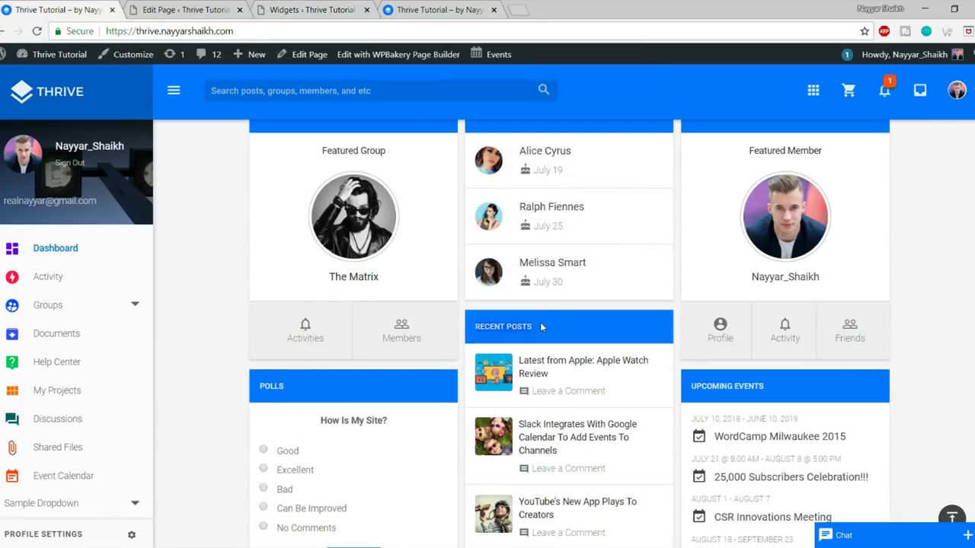
left_click(321, 8)
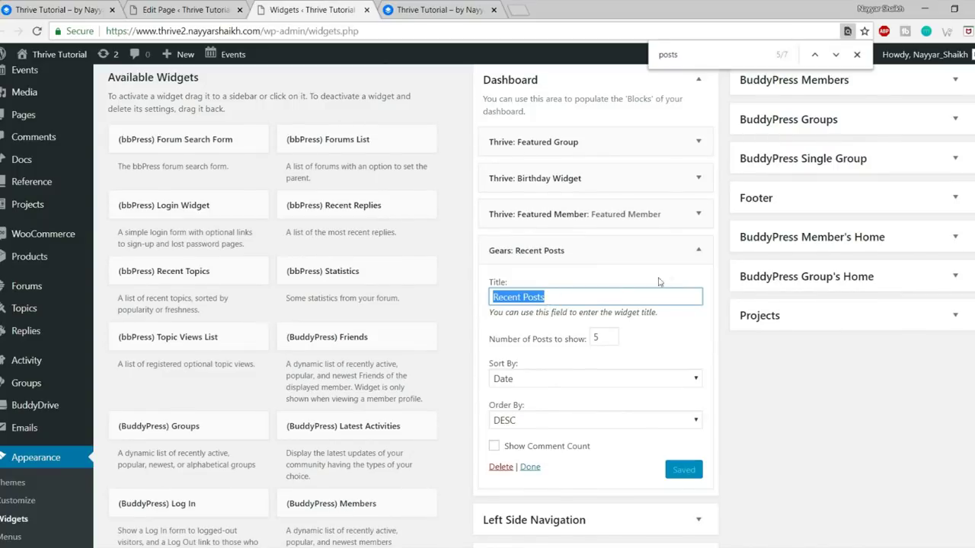
left_click(698, 250)
left_click(53, 9)
scroll(343, 248, "down", 4)
left_click(282, 9)
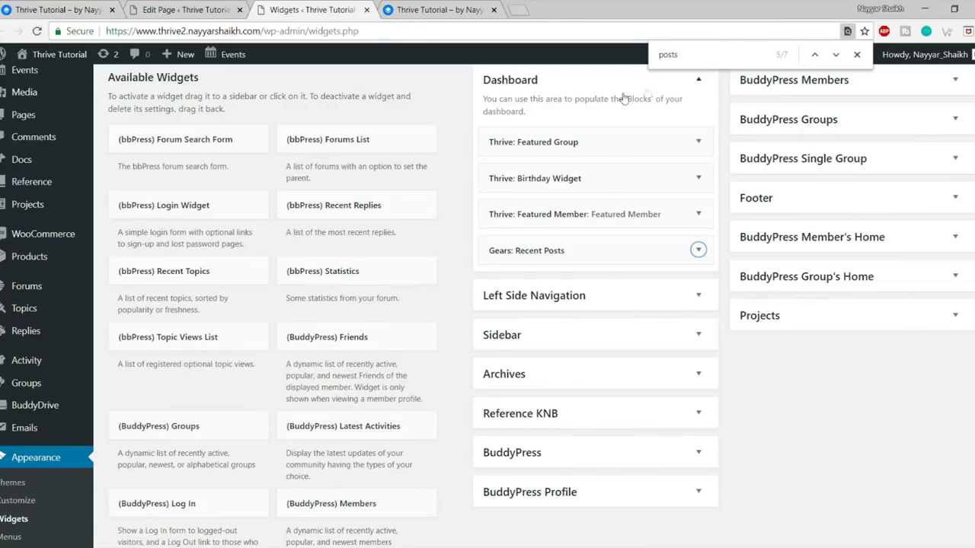
Add the Polls widget to the Dashboard widget area.
key("ctrl+f")
type("polls")
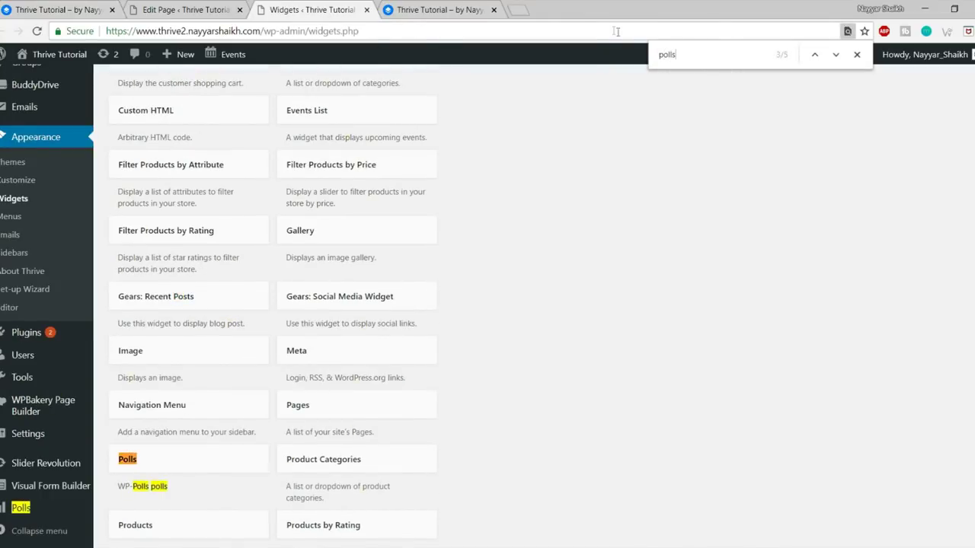
scroll(344, 259, "down", 3)
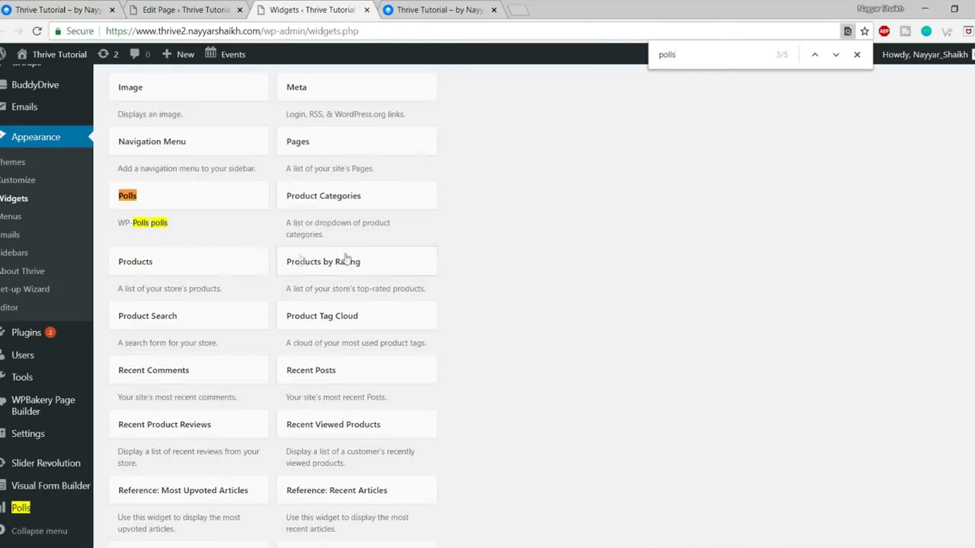
left_click(181, 209)
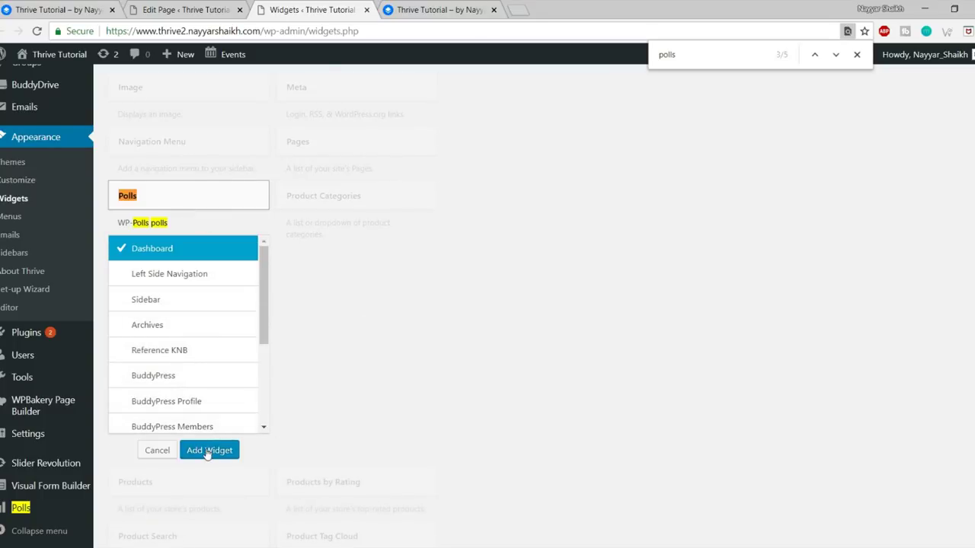
left_click(210, 449)
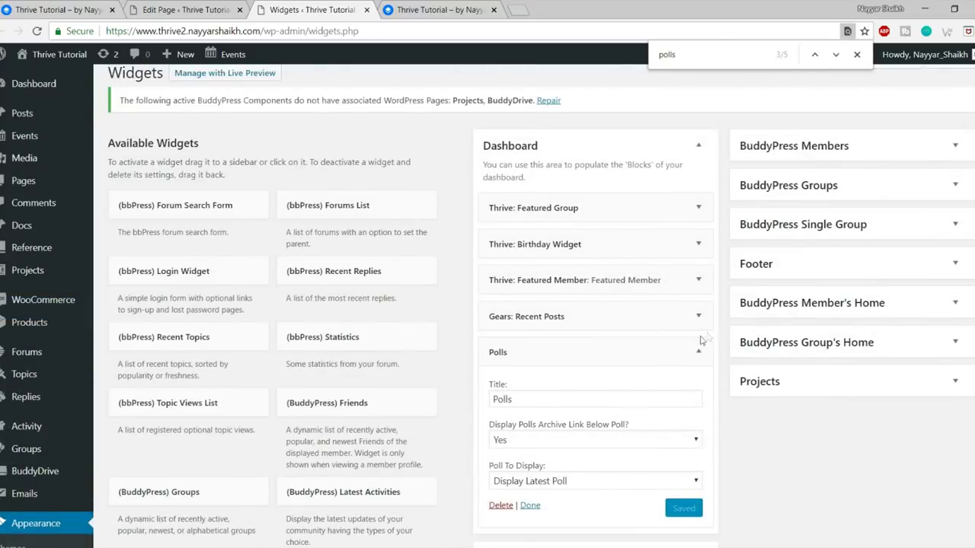
left_click(699, 351)
key("ctrl+1")
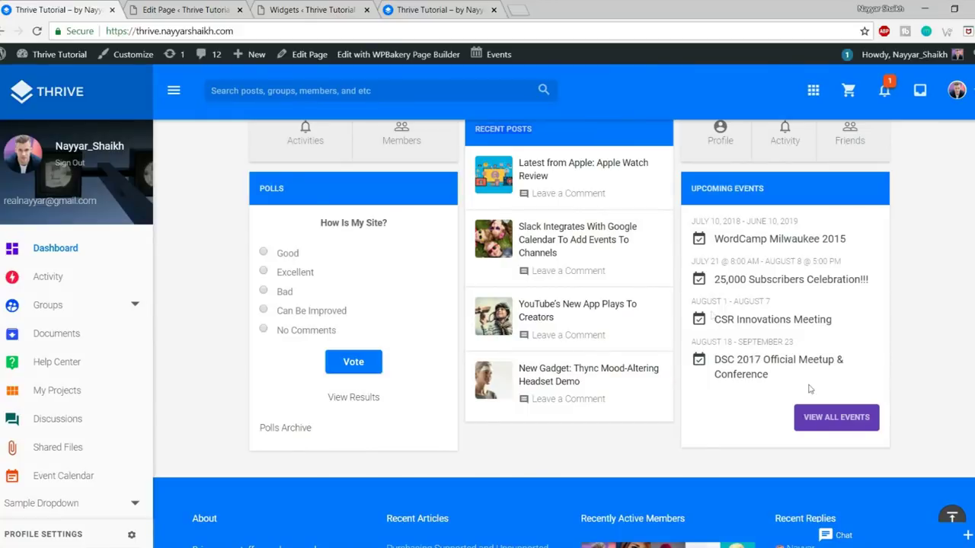
key("ctrl+4")
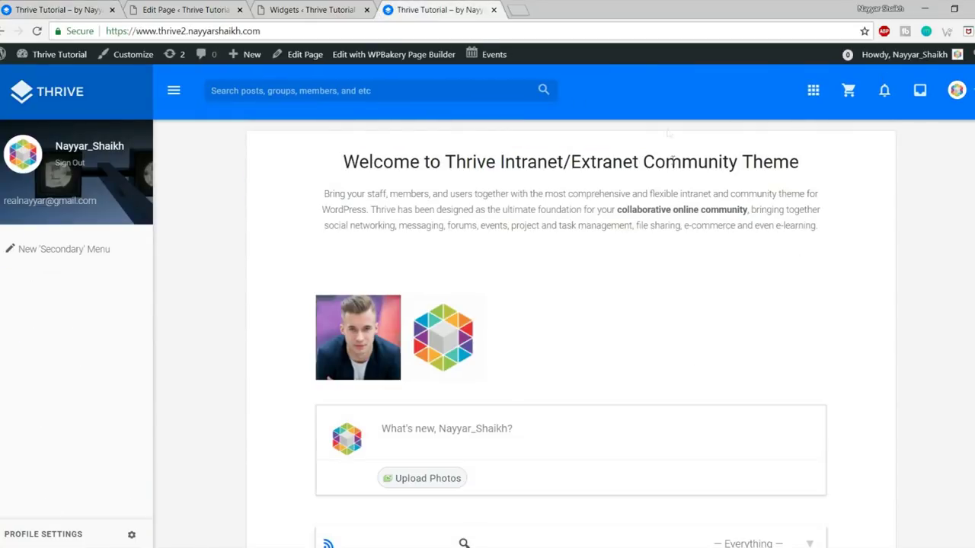
left_click(312, 6)
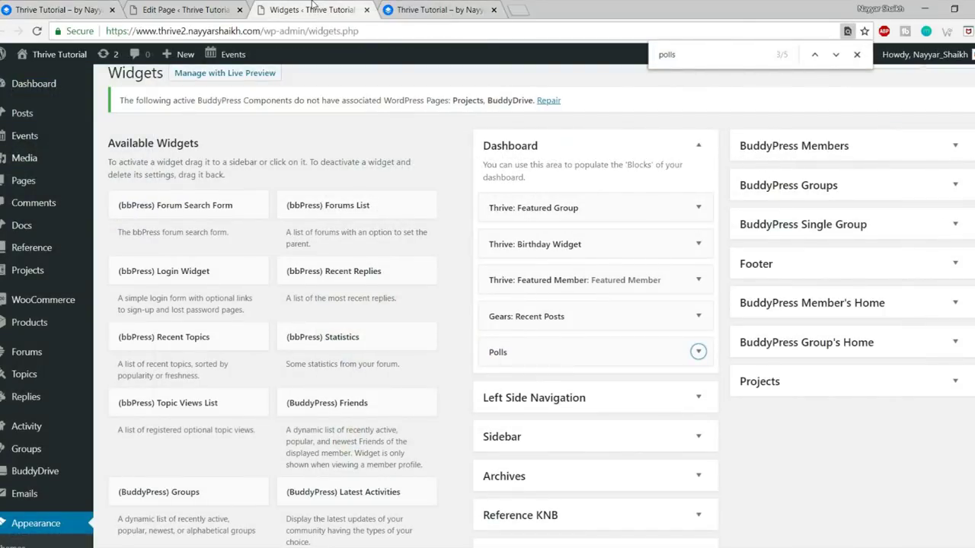
Add the Events List widget to the Dashboard area and collapse the widget panels.
key("ctrl+f")
type("events")
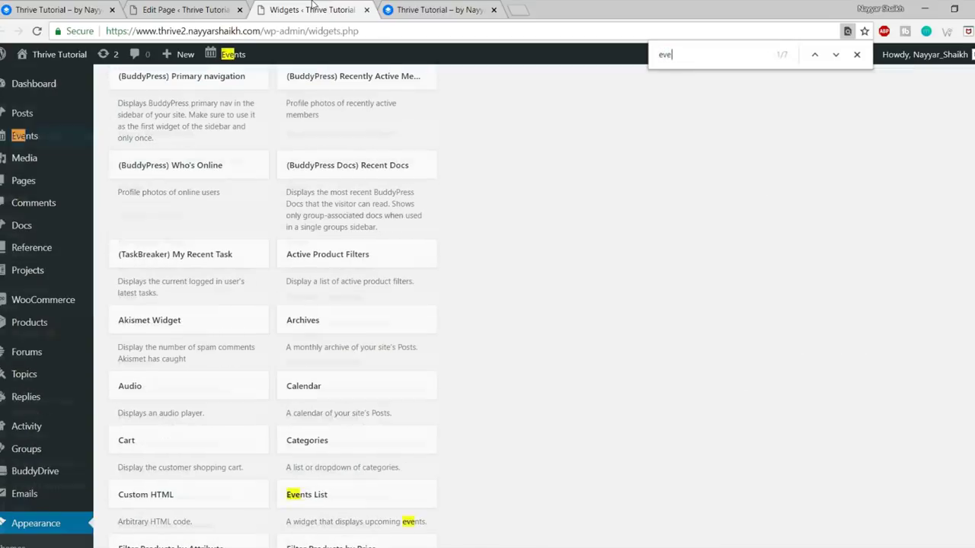
left_click(835, 58)
left_click(835, 57)
scroll(479, 320, "down", 3)
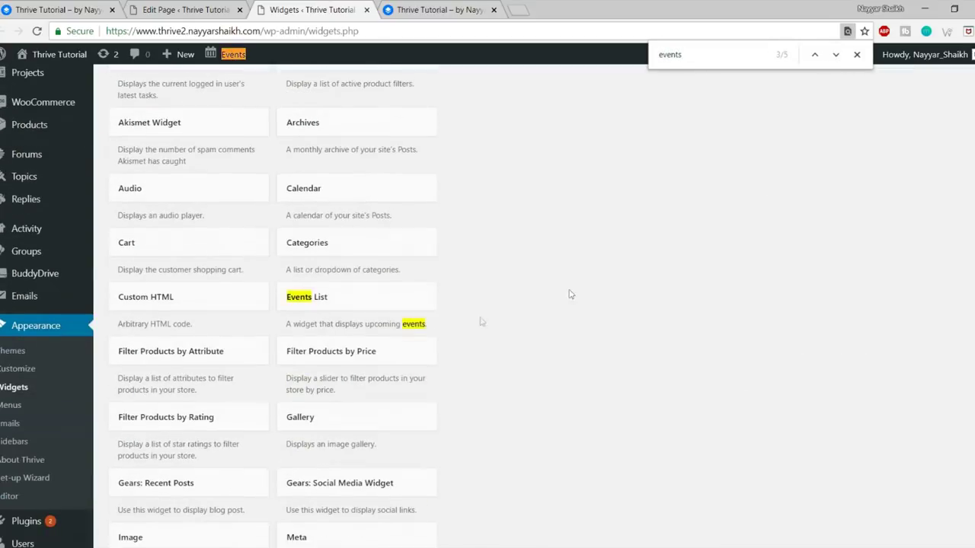
left_click(384, 302)
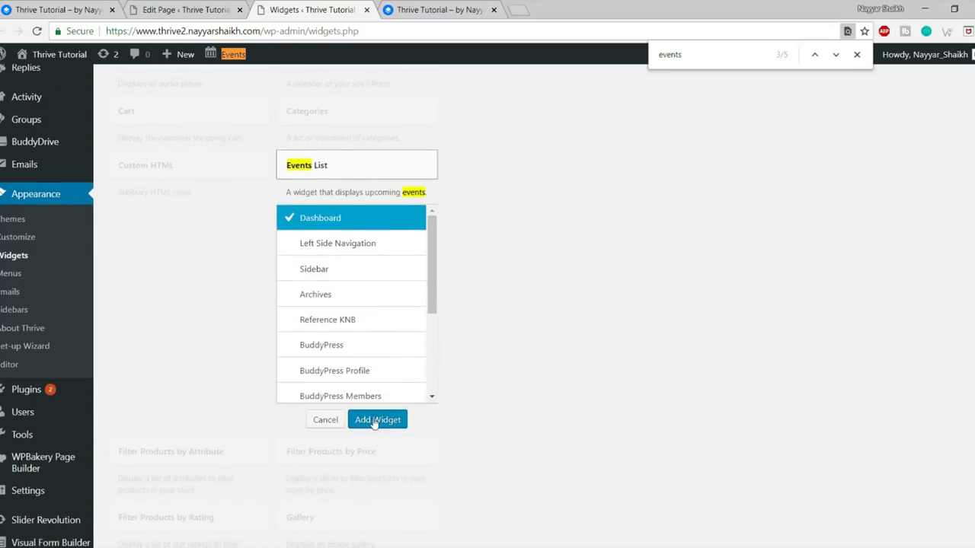
left_click(374, 421)
left_click(698, 351)
left_click(698, 352)
left_click(699, 393)
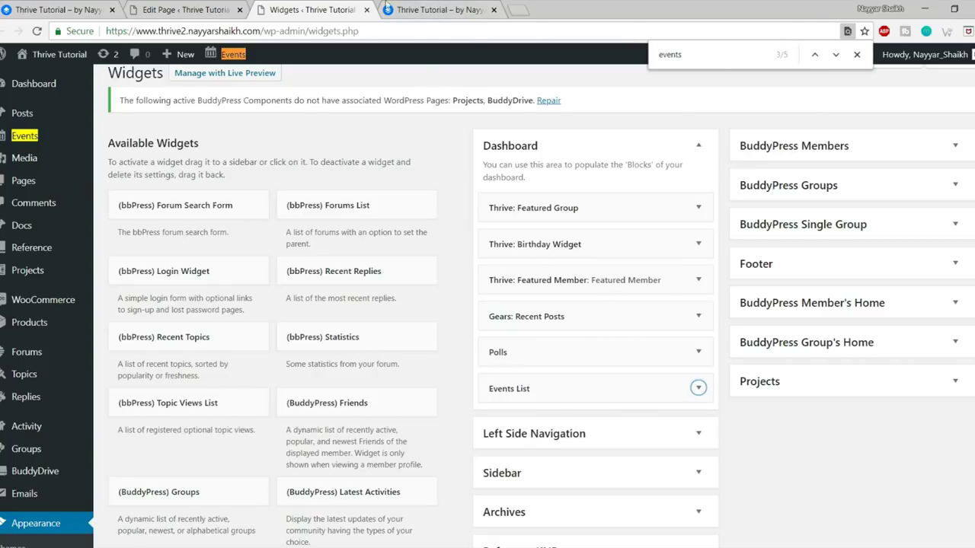
left_click(438, 10)
Reload the front page and review the Featured Group and Birthdays boxes.
left_click(37, 31)
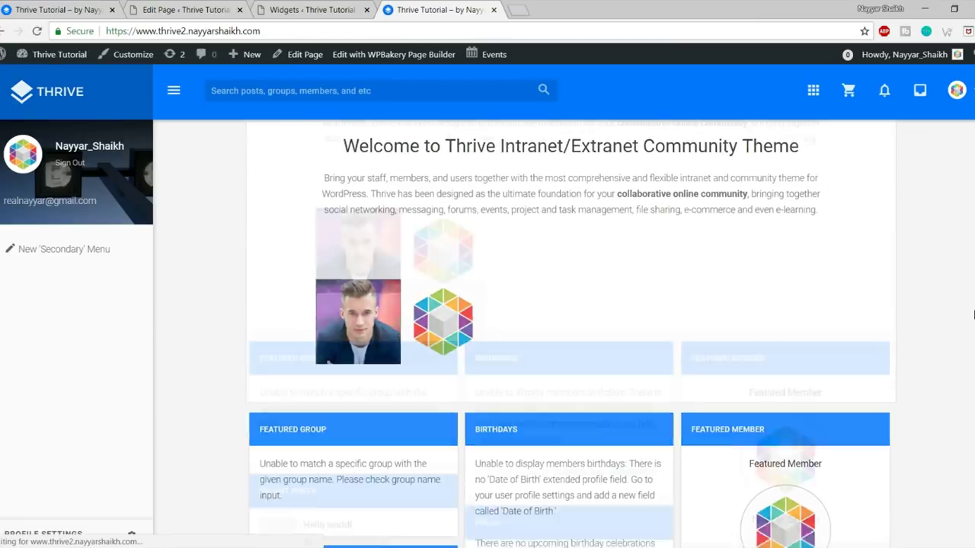
scroll(848, 306, "down", 1)
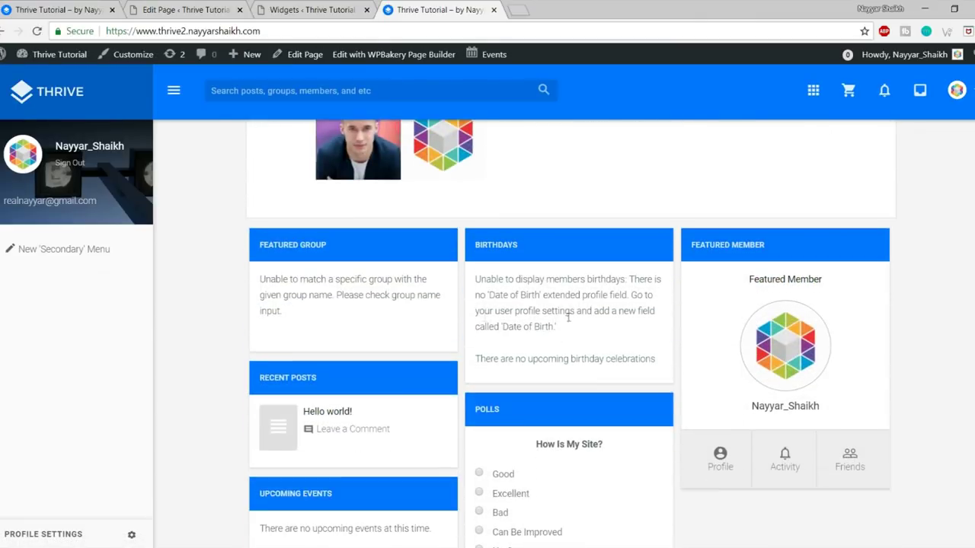
left_click_drag(262, 275, 318, 315)
left_click(319, 316)
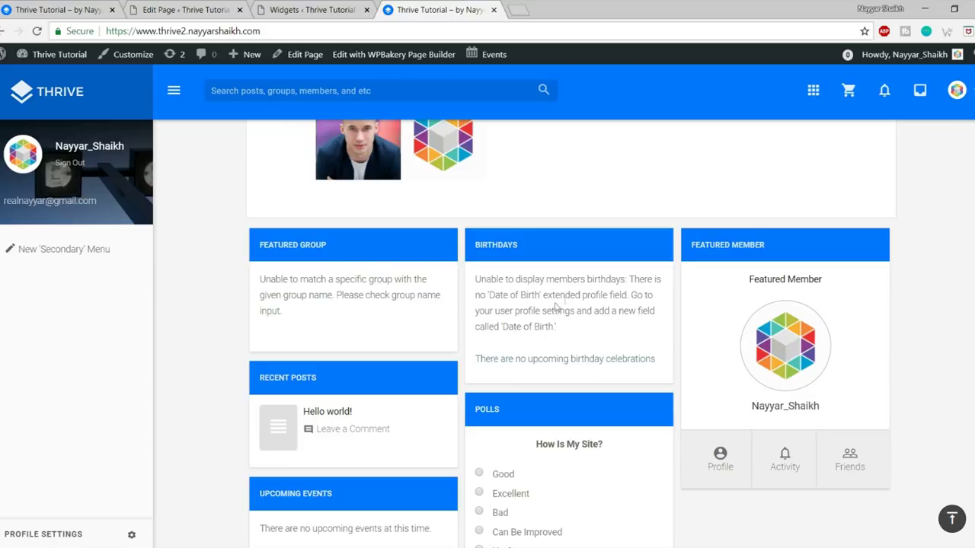
left_click_drag(475, 277, 550, 358)
left_click(549, 358)
scroll(854, 333, "down", 1)
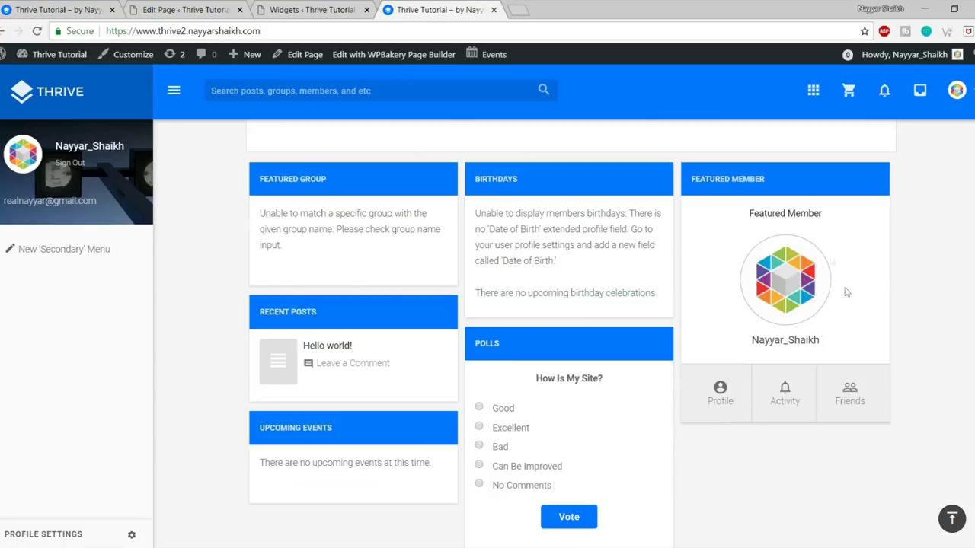
scroll(809, 293, "down", 1)
scroll(804, 312, "up", 5)
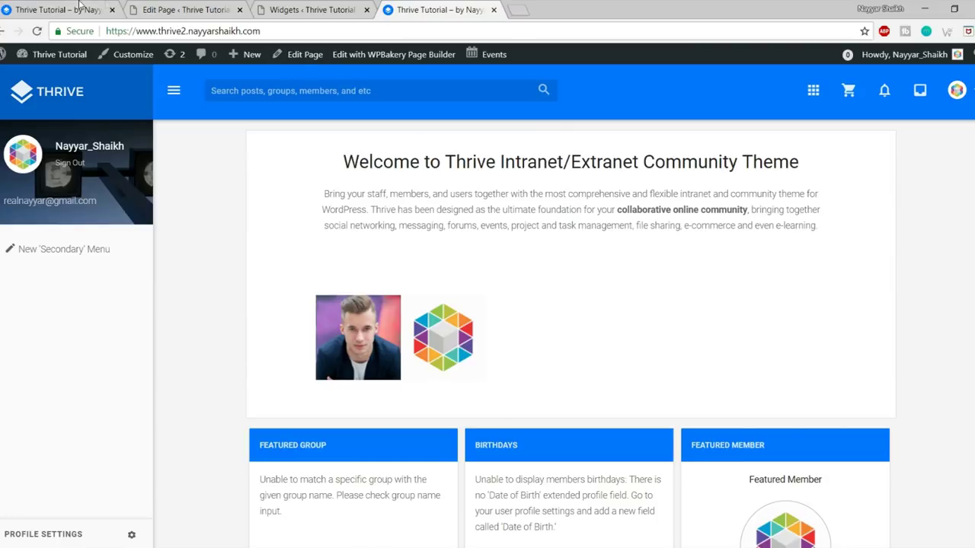
Inspect the demo site's side menu, expanding Groups to reveal its Create Group sub-item.
left_click(57, 9)
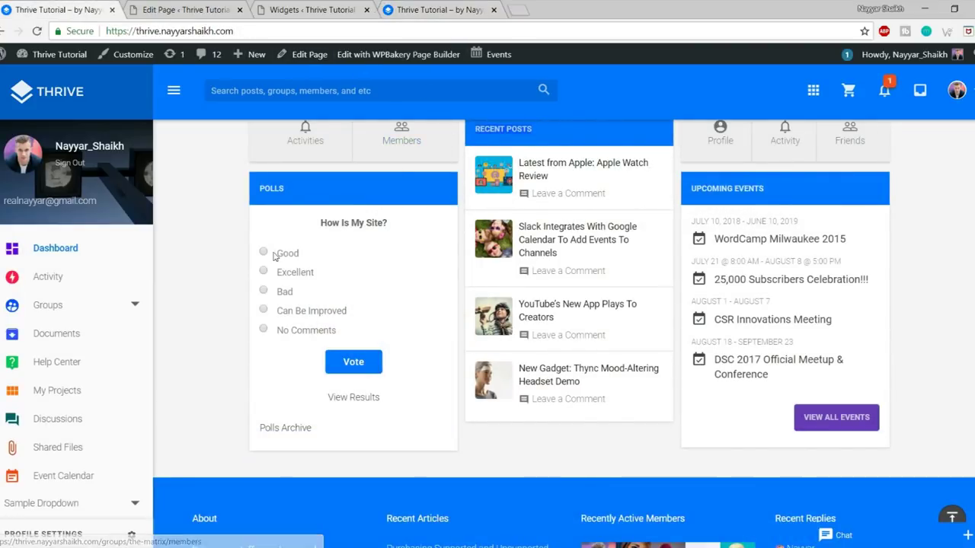
left_click(136, 307)
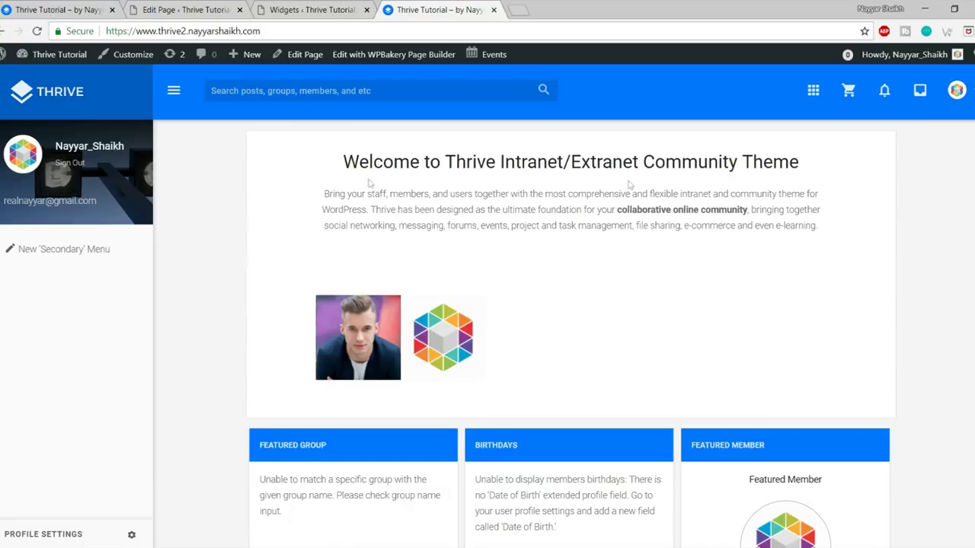
scroll(851, 337, "down", 3)
scroll(850, 337, "up", 3)
left_click(42, 4)
scroll(76, 426, "down", 3)
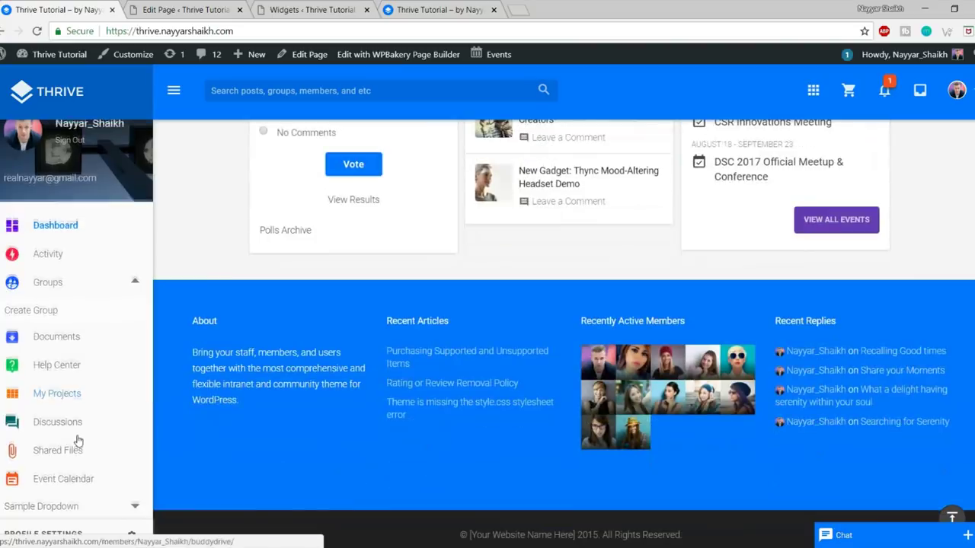
scroll(61, 365, "down", 1)
scroll(63, 392, "up", 1)
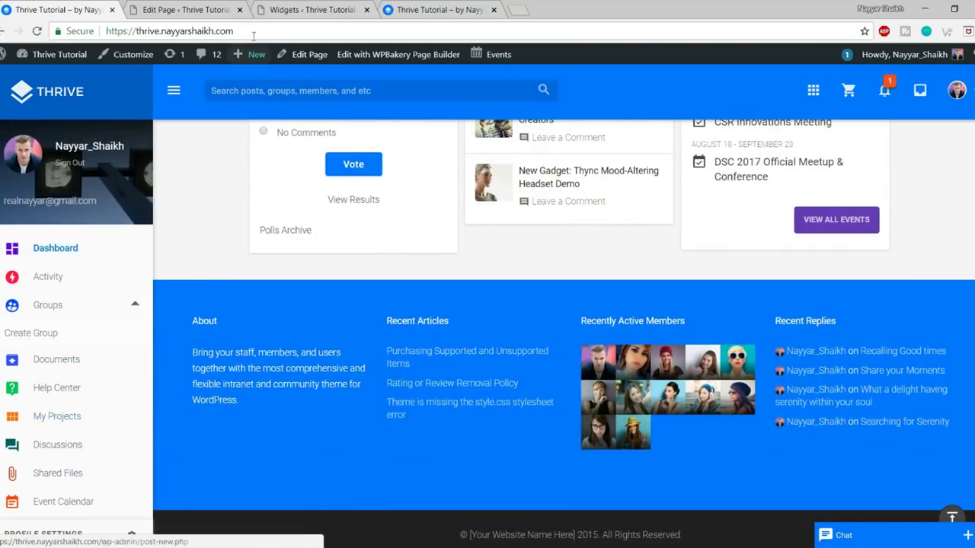
Follow the New 'Secondary' Menu link to the Menus screen and focus Menu Name.
left_click(313, 9)
left_click(227, 10)
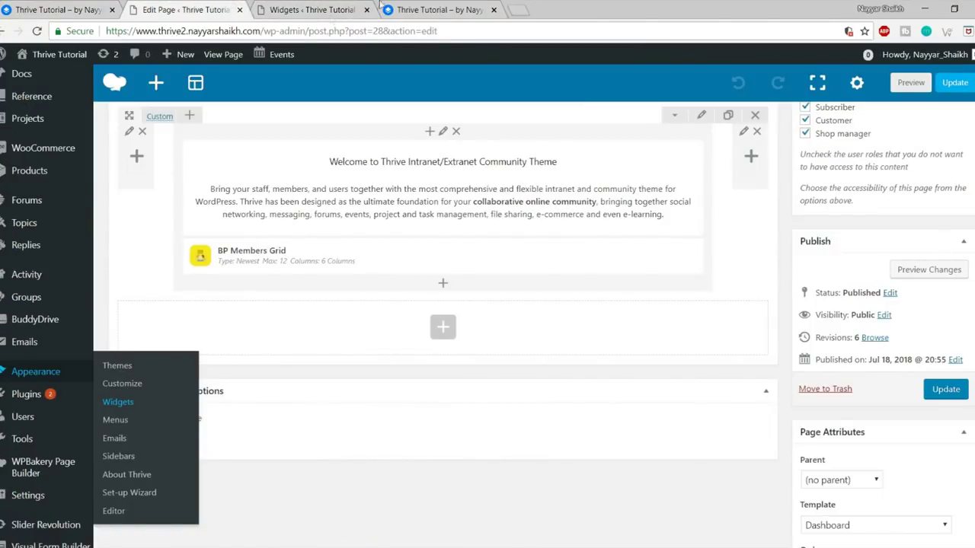
left_click(400, 9)
left_click(68, 254)
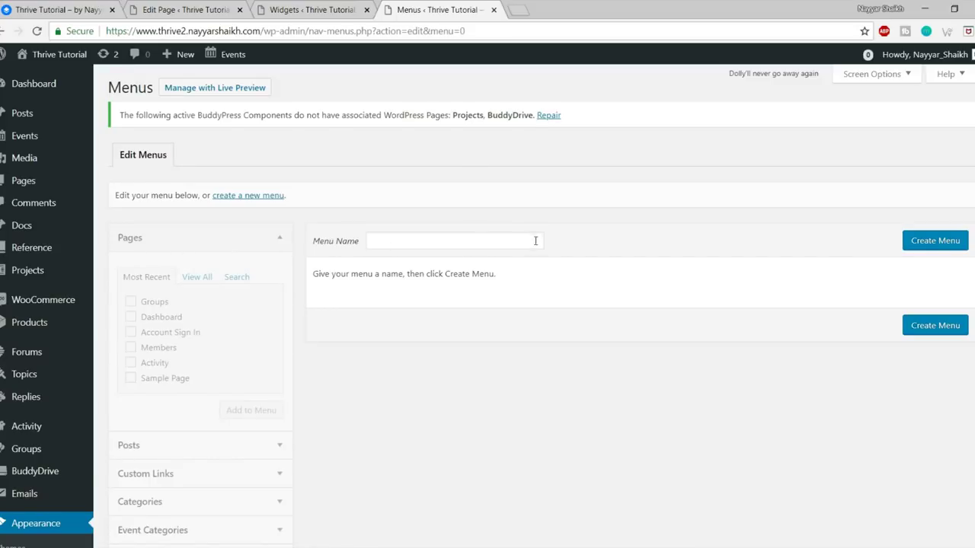
scroll(535, 240, "down", 2)
scroll(557, 307, "up", 2)
left_click(439, 239)
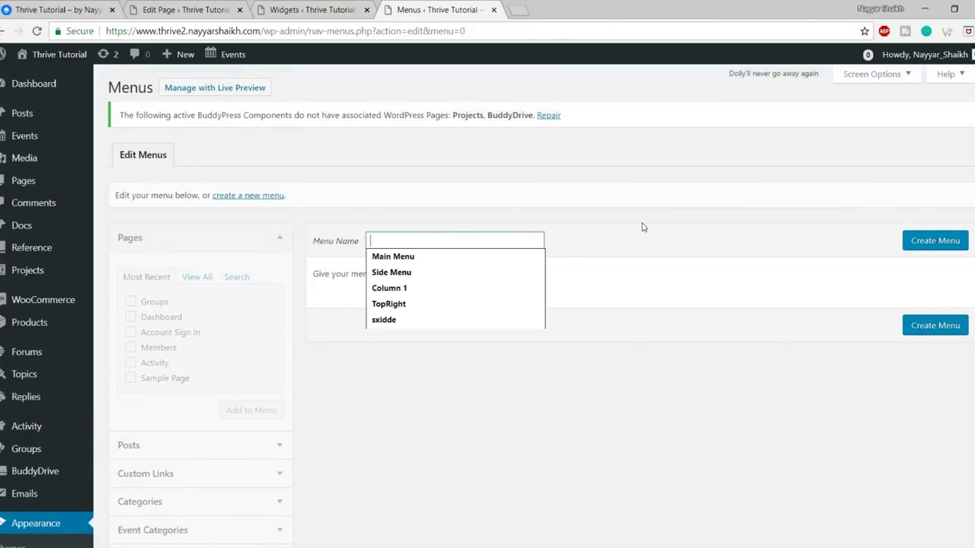
Create a new menu named Side Menu, checking the demo site's side menu for reference.
type("D")
type("id")
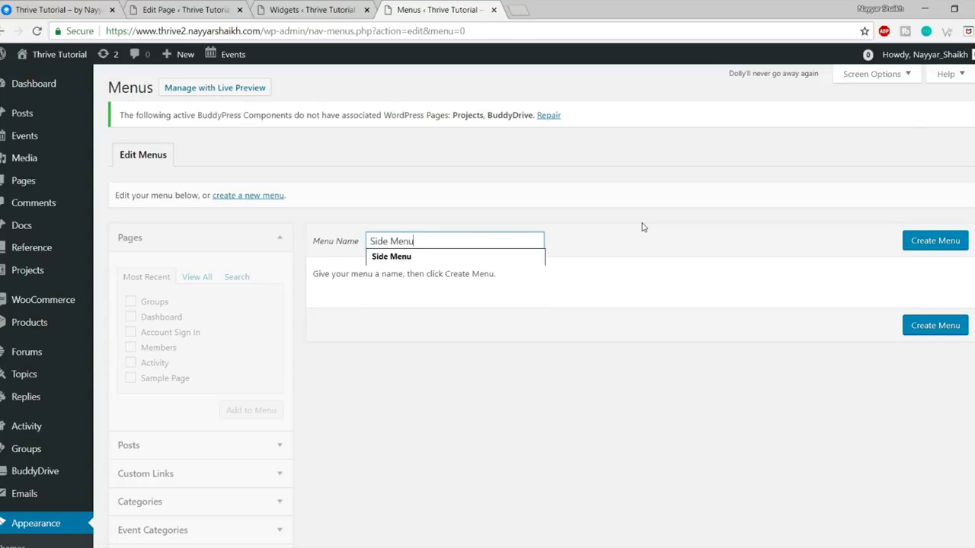
type("e Menu")
left_click(961, 243)
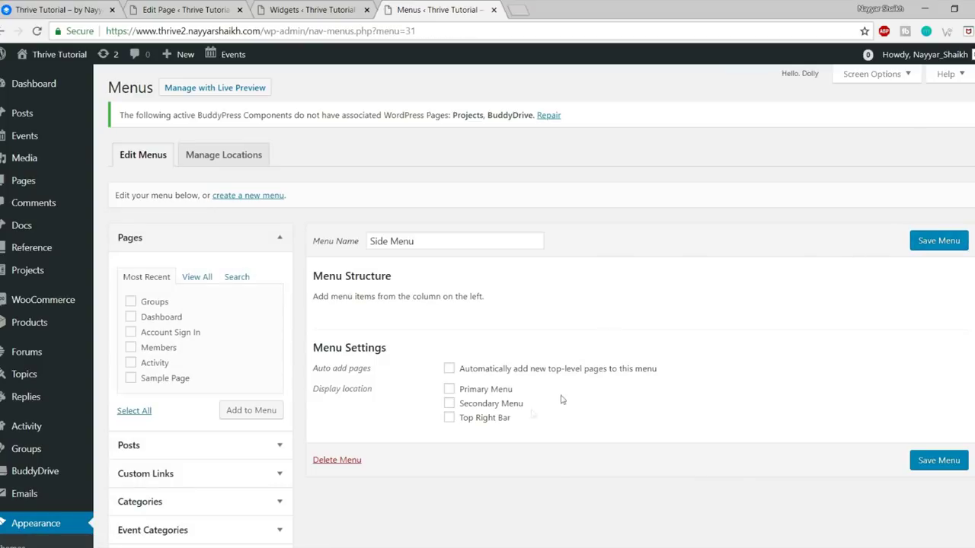
left_click(59, 9)
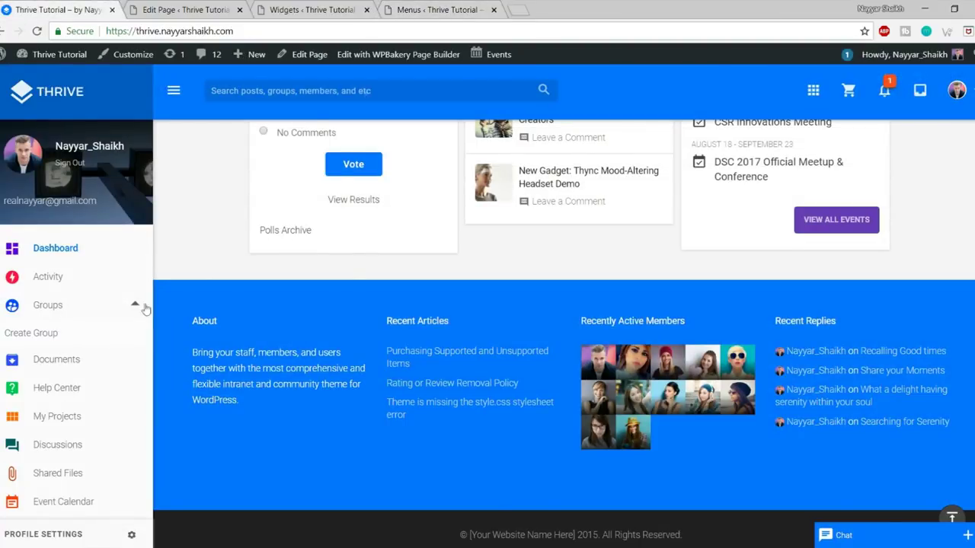
left_click(461, 7)
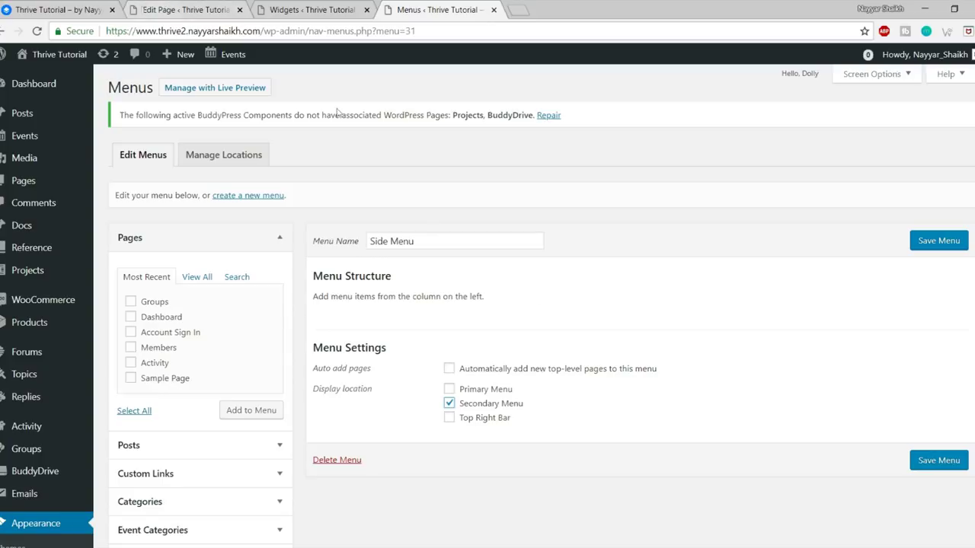
left_click(76, 9)
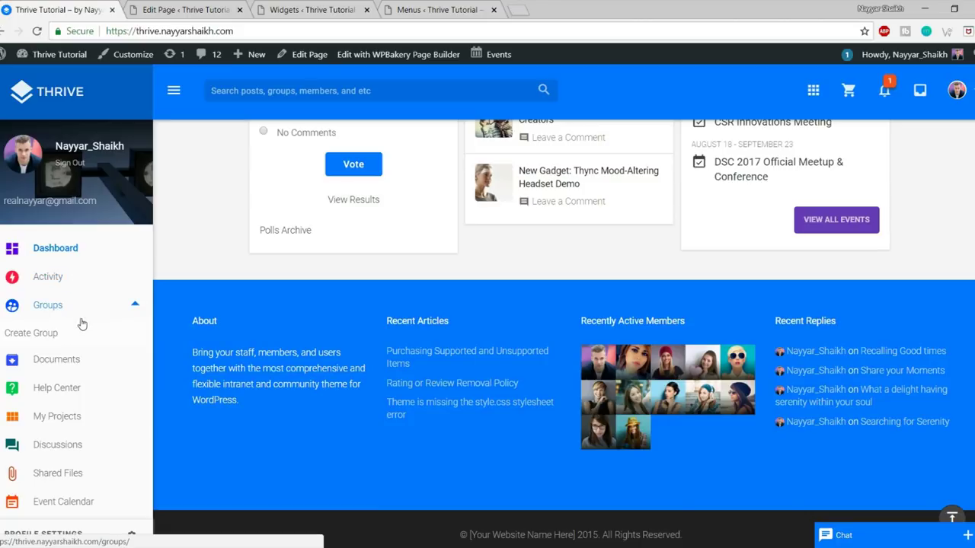
scroll(83, 323, "down", 1)
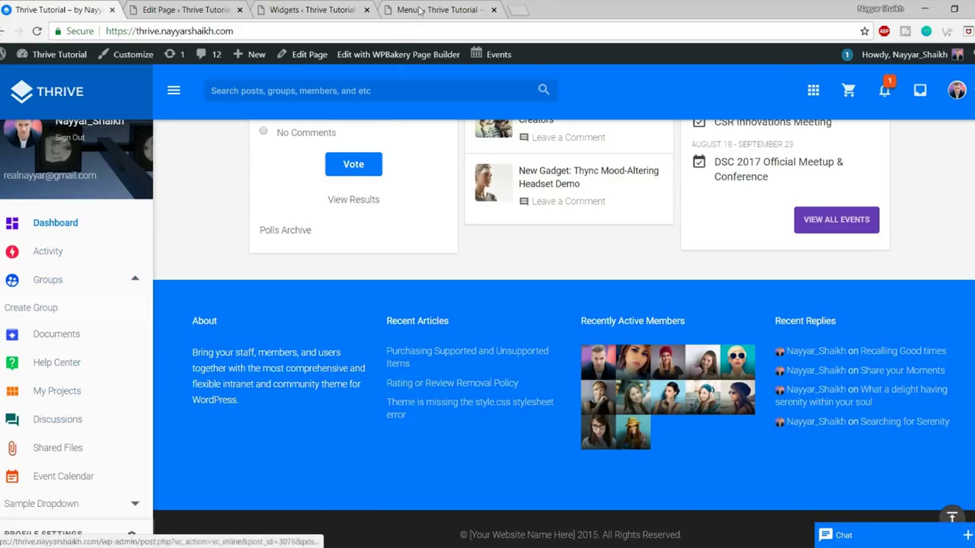
left_click(419, 10)
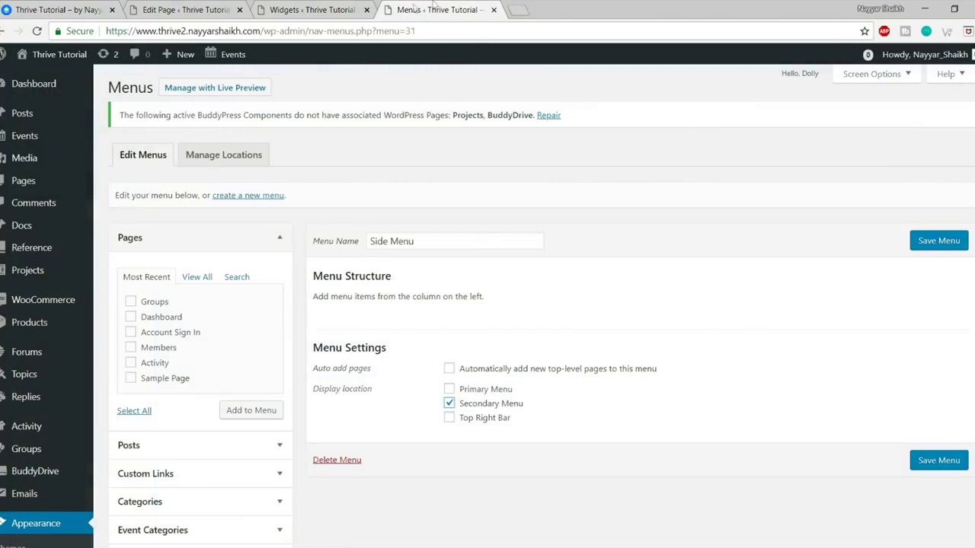
Add the Groups, Dashboard and Activity pages to Side Menu.
left_click(157, 303)
left_click(248, 415)
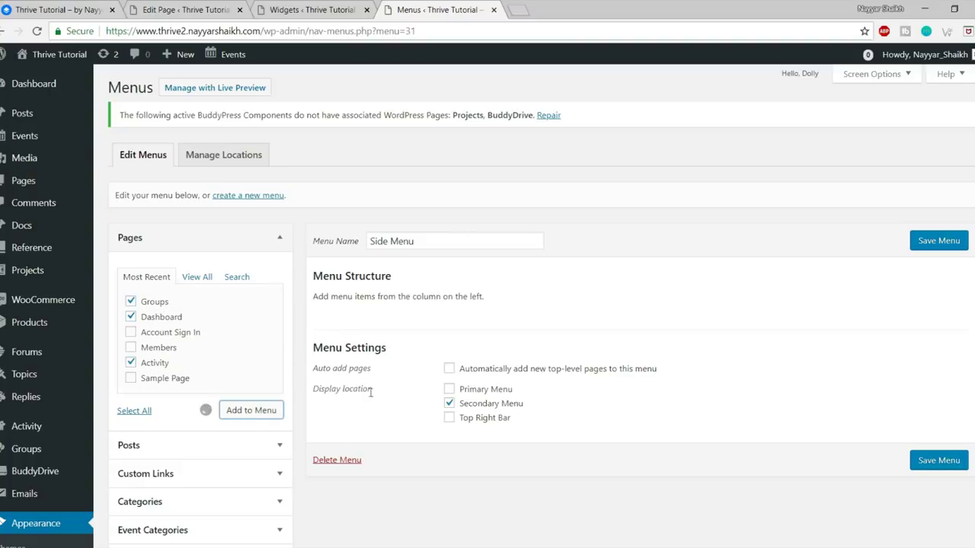
left_click(96, 6)
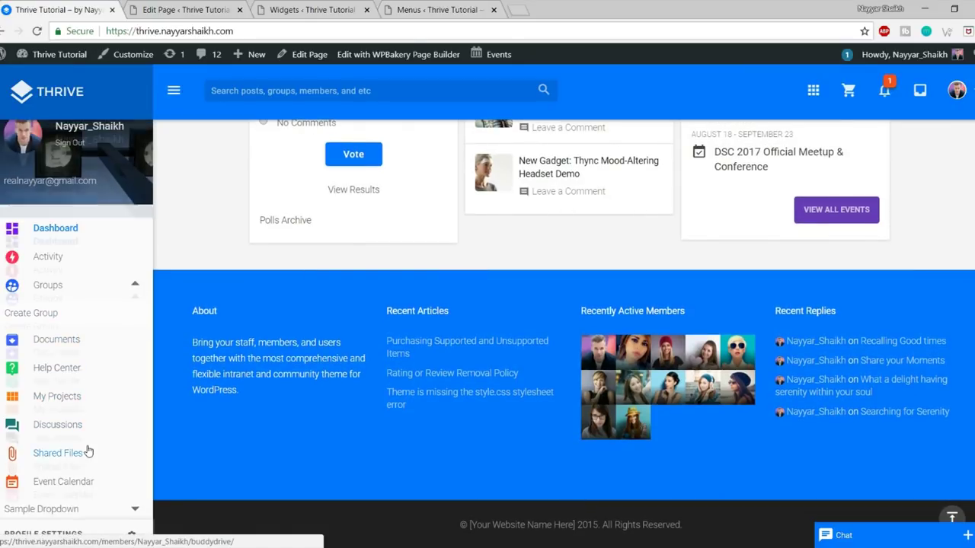
left_click(420, 8)
scroll(388, 313, "down", 2)
scroll(415, 327, "up", 2)
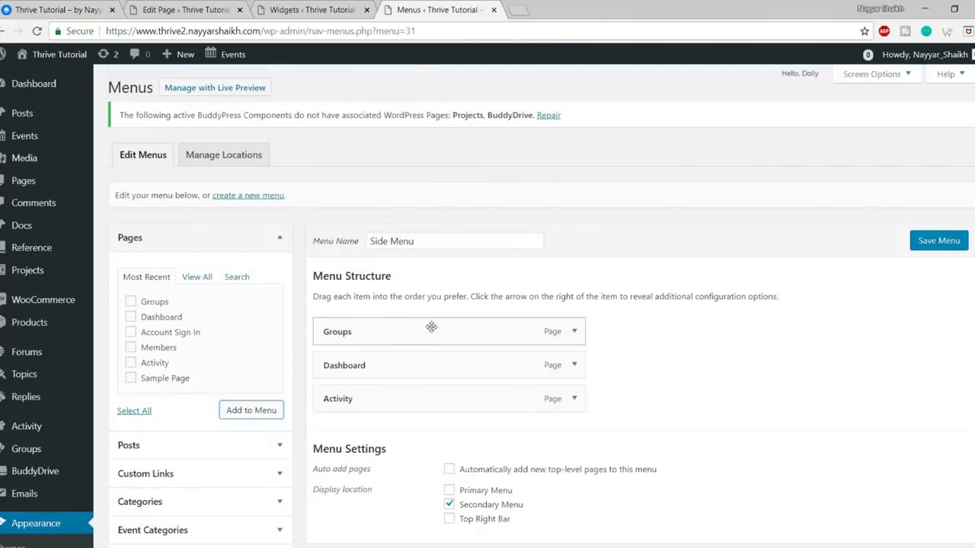
left_click(880, 78)
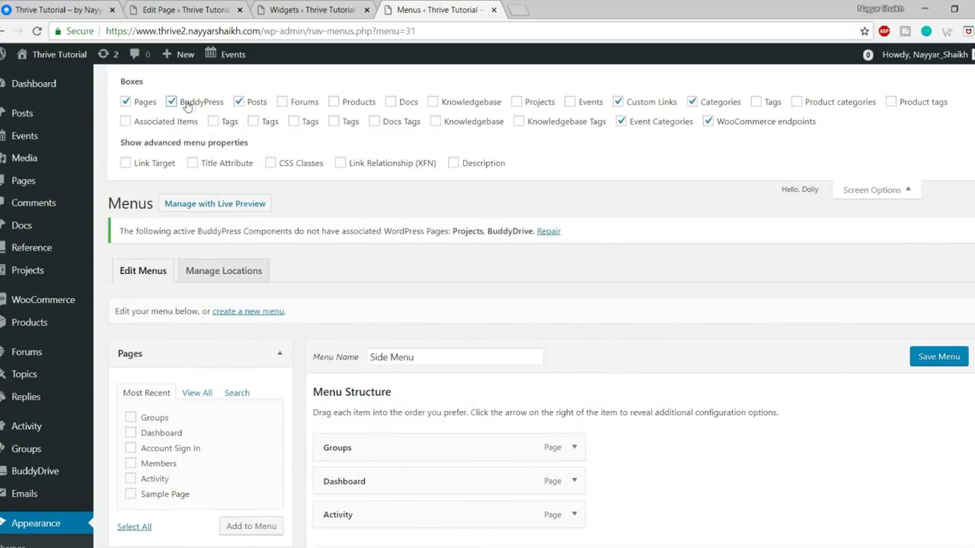
Add the BuddyPress Profile, Notifications, Friends and Messages links to Side Menu.
left_click(874, 191)
scroll(844, 200, "down", 4)
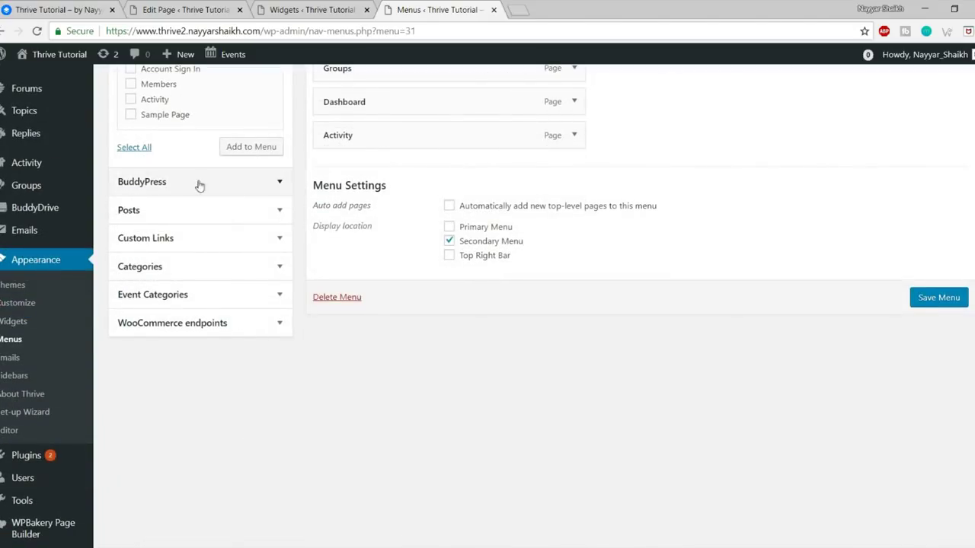
left_click(166, 190)
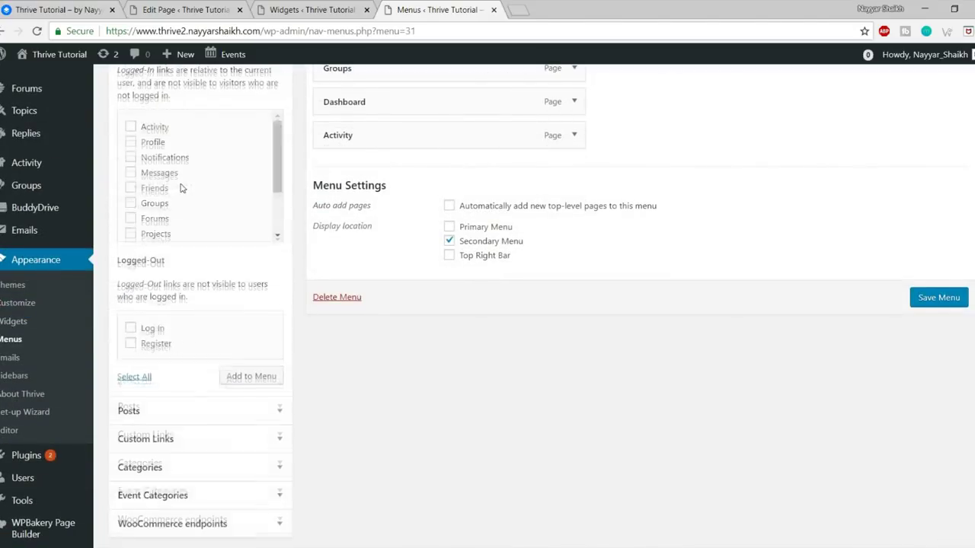
left_click(151, 144)
left_click(156, 158)
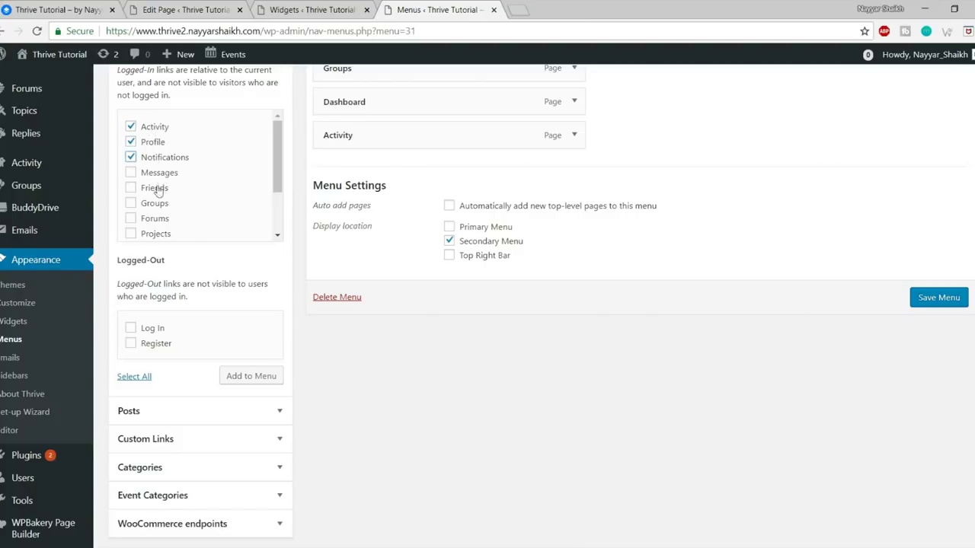
left_click(160, 189)
left_click(172, 174)
left_click(272, 378)
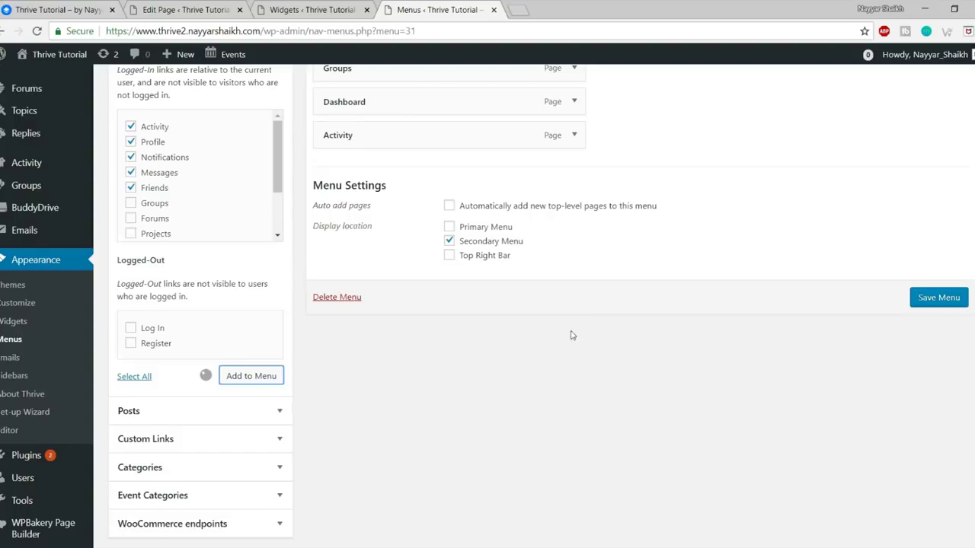
Move Dashboard to the top, reposition Groups, remove the Activity page item, and save.
scroll(579, 251, "up", 2)
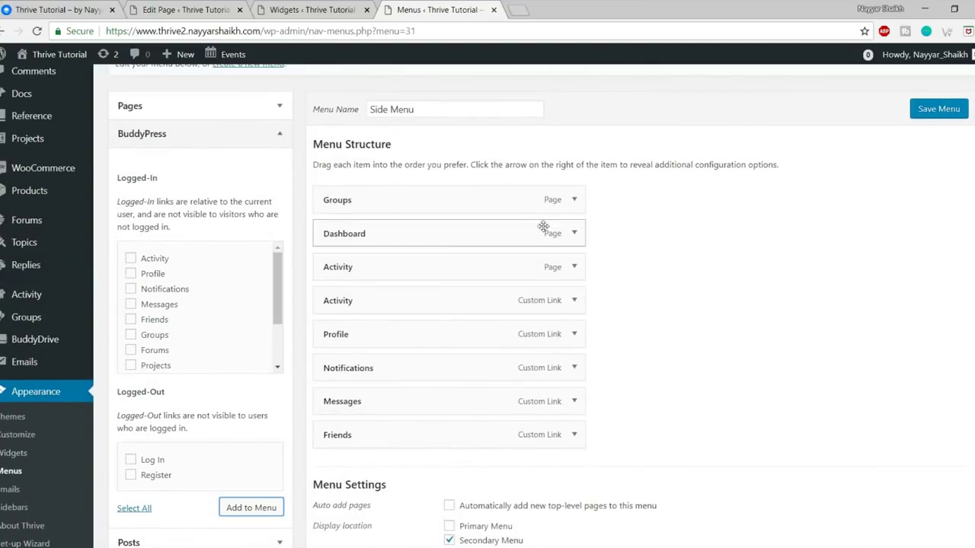
left_click_drag(412, 237, 422, 191)
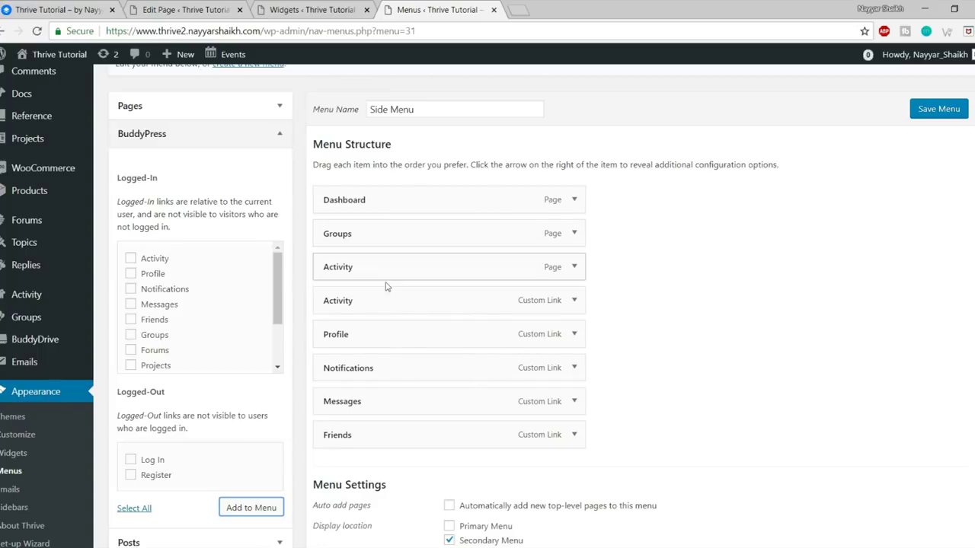
left_click_drag(386, 237, 460, 255)
left_click(575, 235)
scroll(348, 419, "down", 1)
left_click(335, 446)
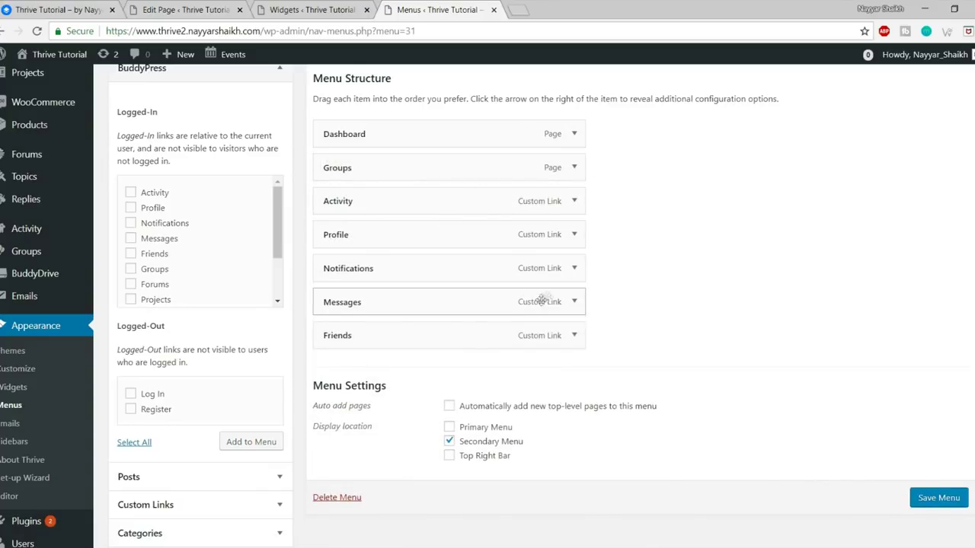
scroll(871, 453, "up", 1)
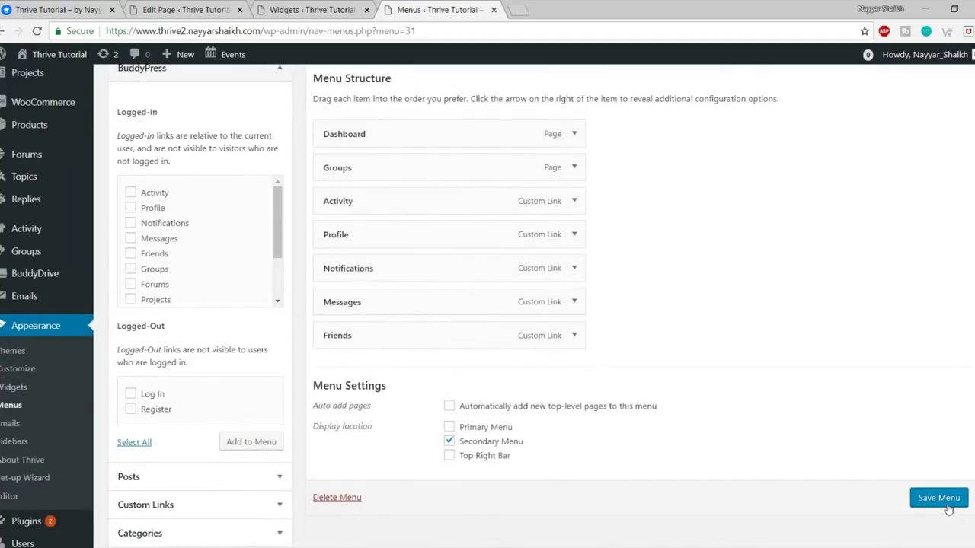
left_click(944, 500)
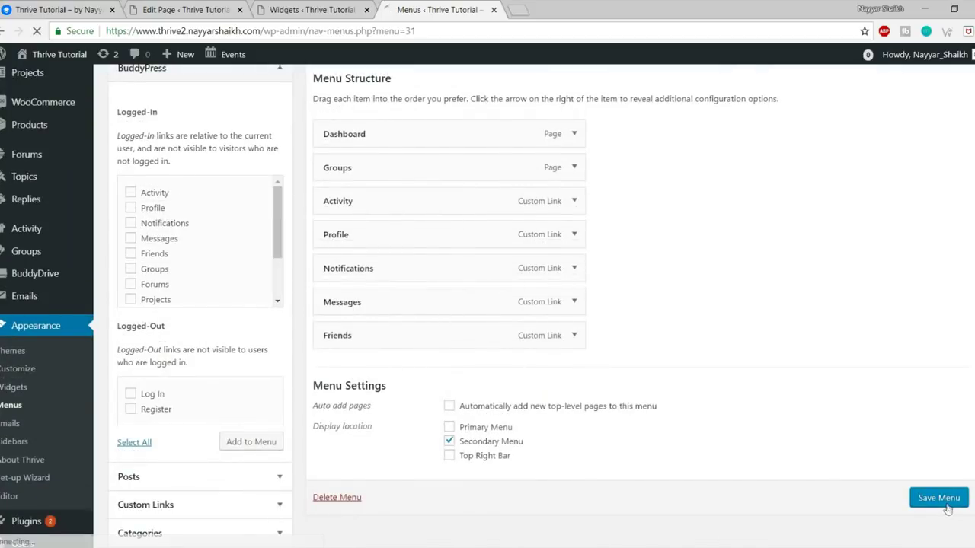
left_click(333, 8)
left_click(367, 9)
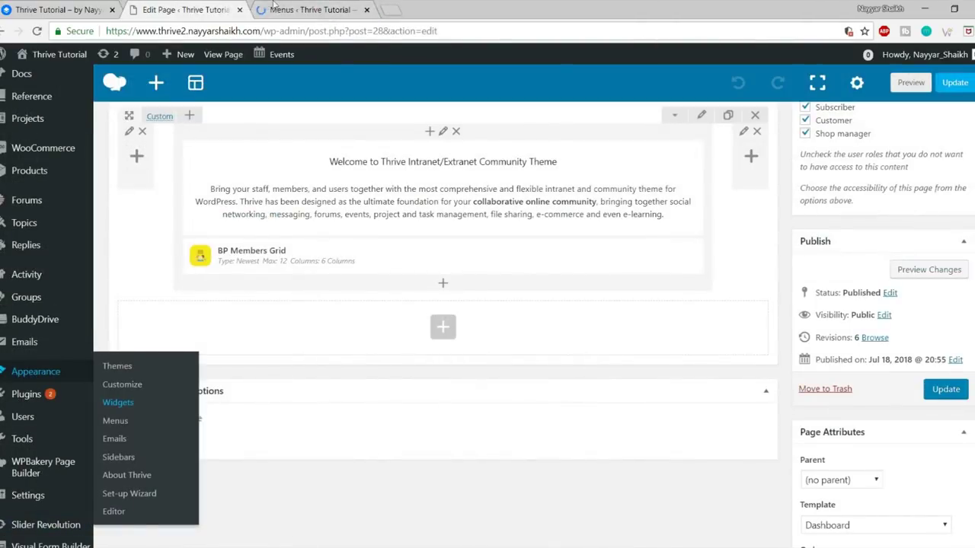
Open the live site in a new tab to view Side Menu, then compare with the demo.
left_click(278, 9)
mouse_move(34, 67)
middle_click(44, 80)
left_click(426, 9)
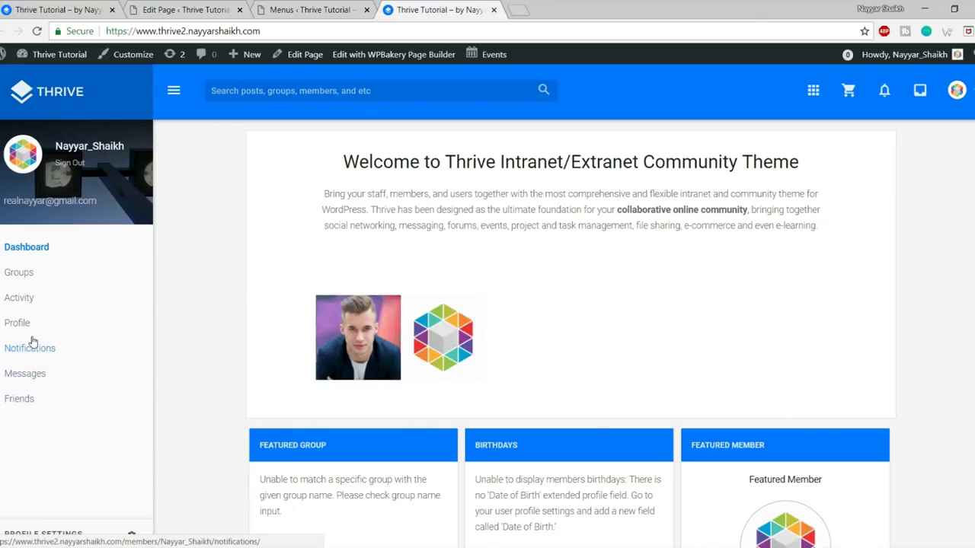
key("ctrl+Tab")
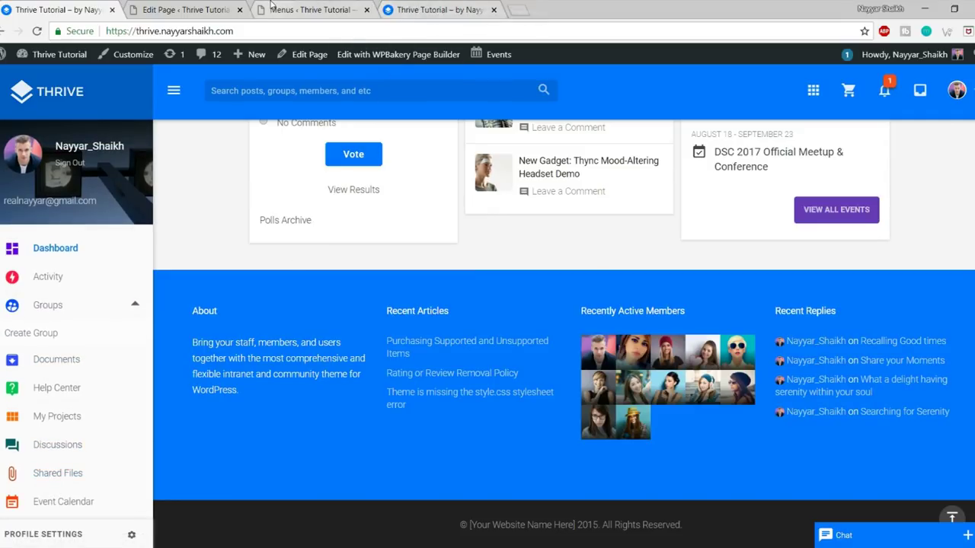
left_click(305, 9)
scroll(661, 256, "down", 1)
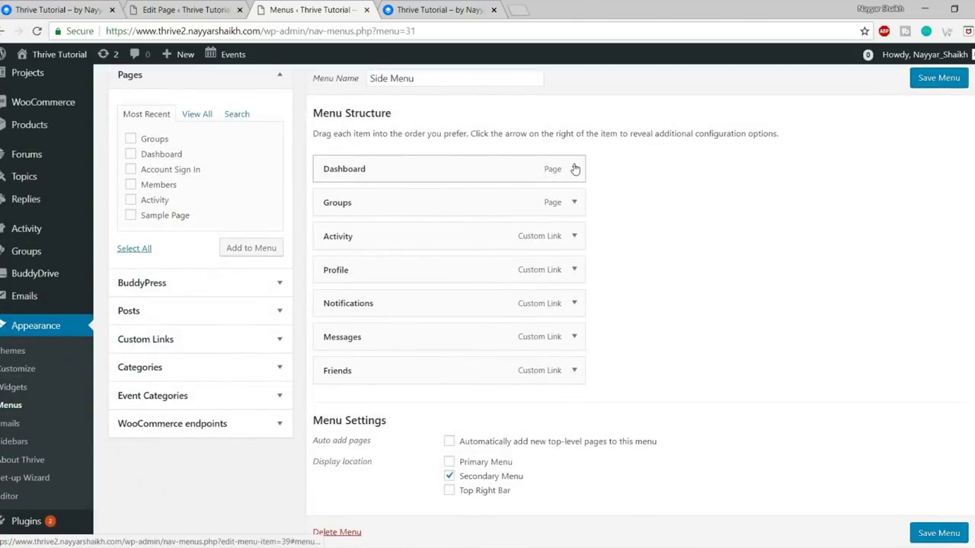
Give the Dashboard menu item the 'dash' dashboard icon, coloured purple #8224e3.
left_click(574, 168)
scroll(321, 271, "down", 1)
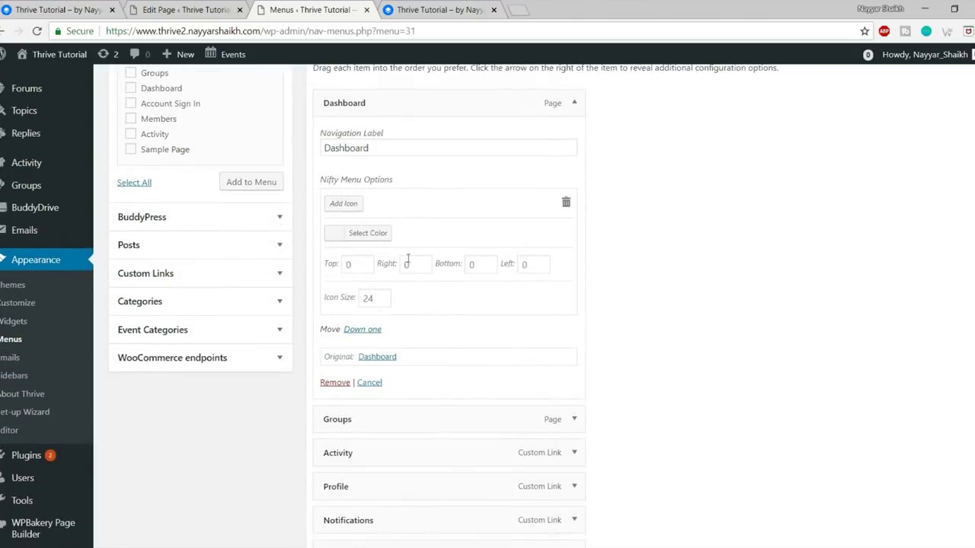
left_click(416, 205)
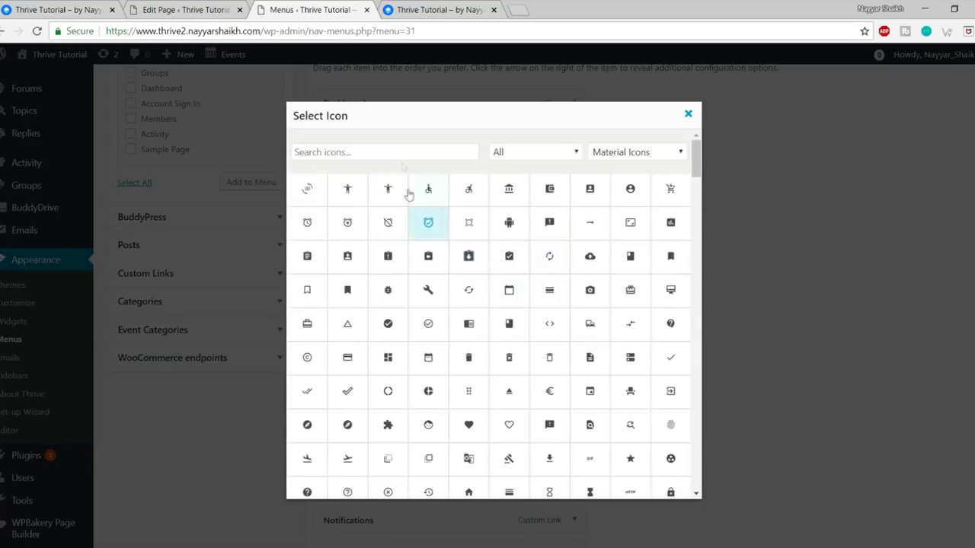
scroll(544, 311, "down", 2)
scroll(465, 221, "up", 2)
left_click(411, 148)
type("dash")
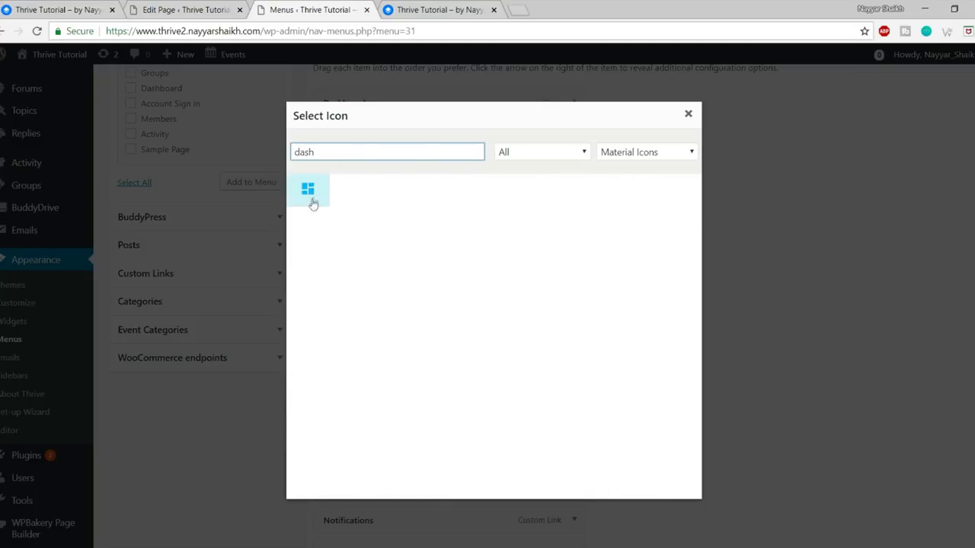
left_click(318, 203)
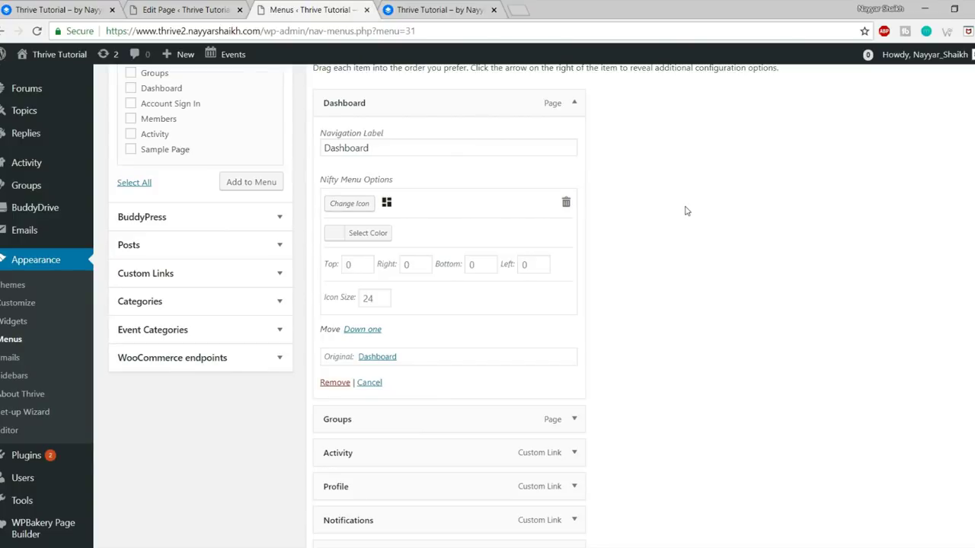
left_click(369, 236)
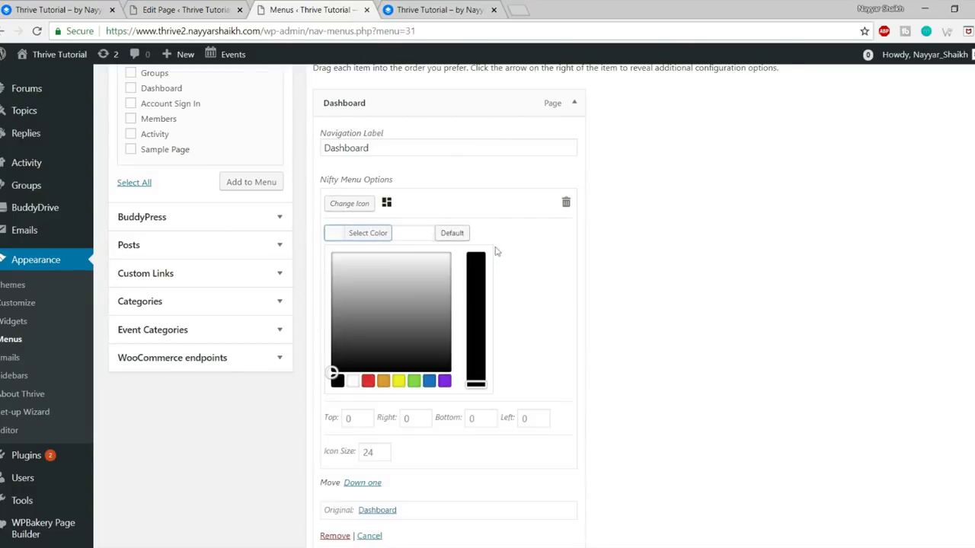
scroll(494, 250, "down", 1)
left_click(445, 314)
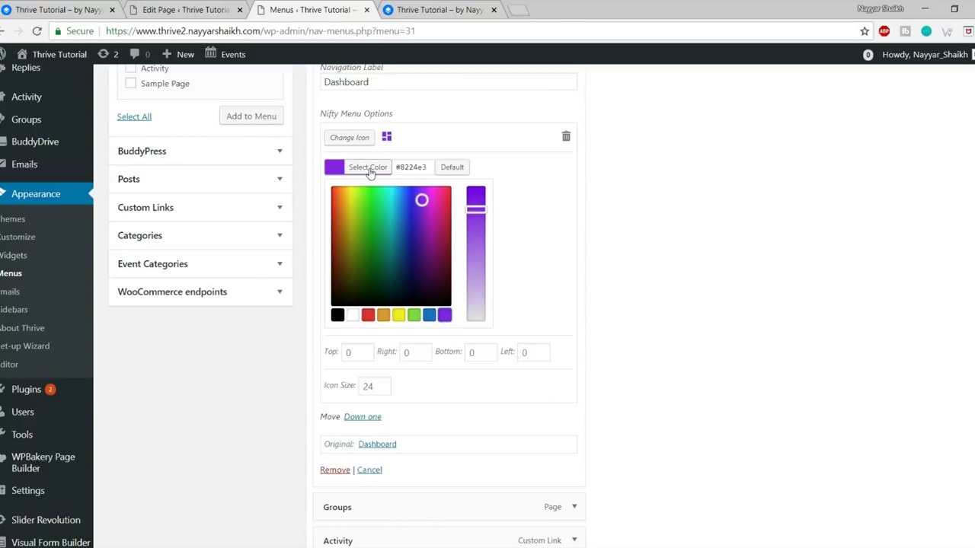
left_click(370, 174)
Save the Side Menu and reload the live site to confirm the Dashboard icon.
scroll(746, 259, "down", 3)
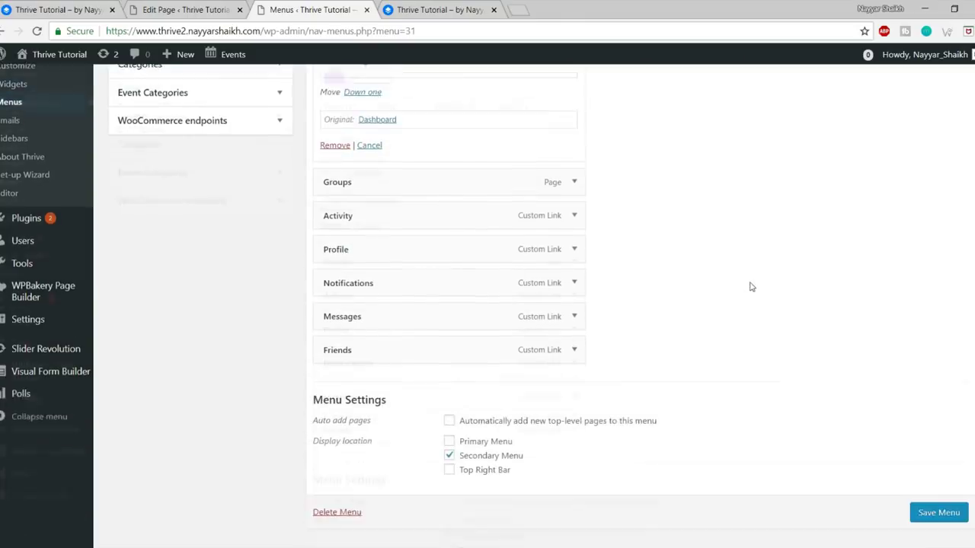
left_click(935, 477)
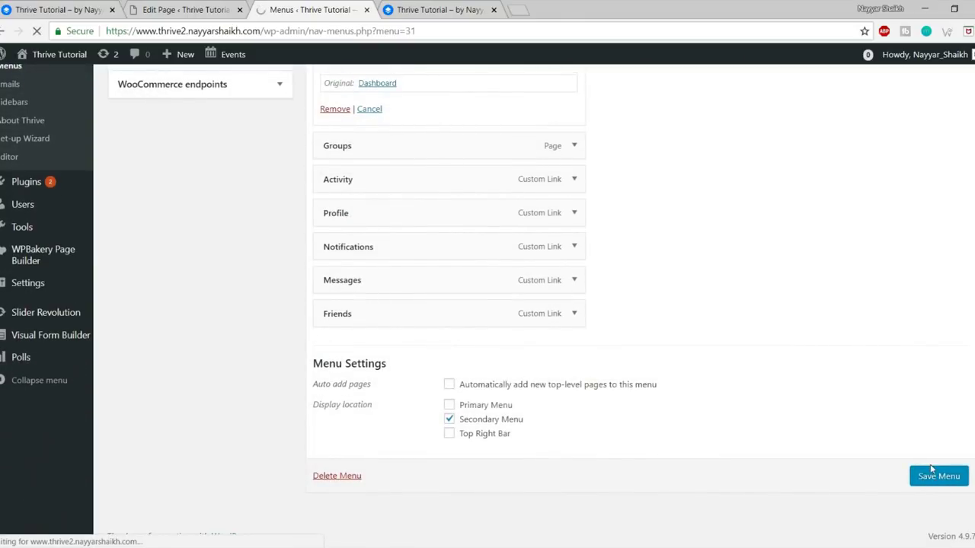
left_click(438, 9)
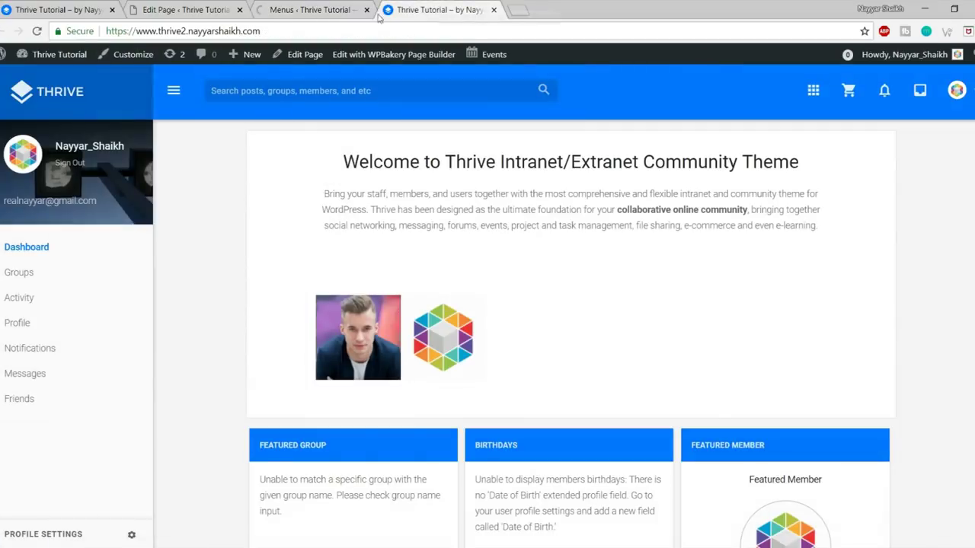
left_click(36, 32)
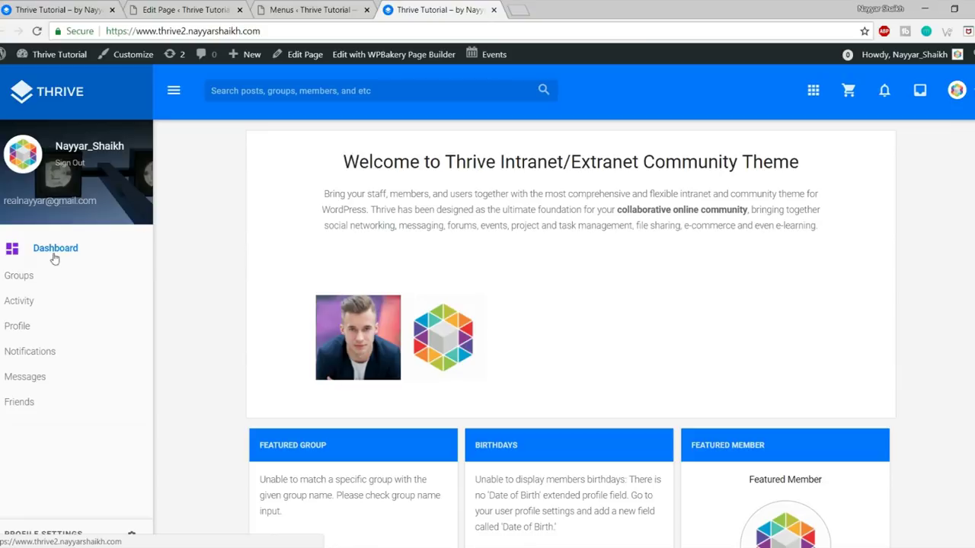
left_click(301, 9)
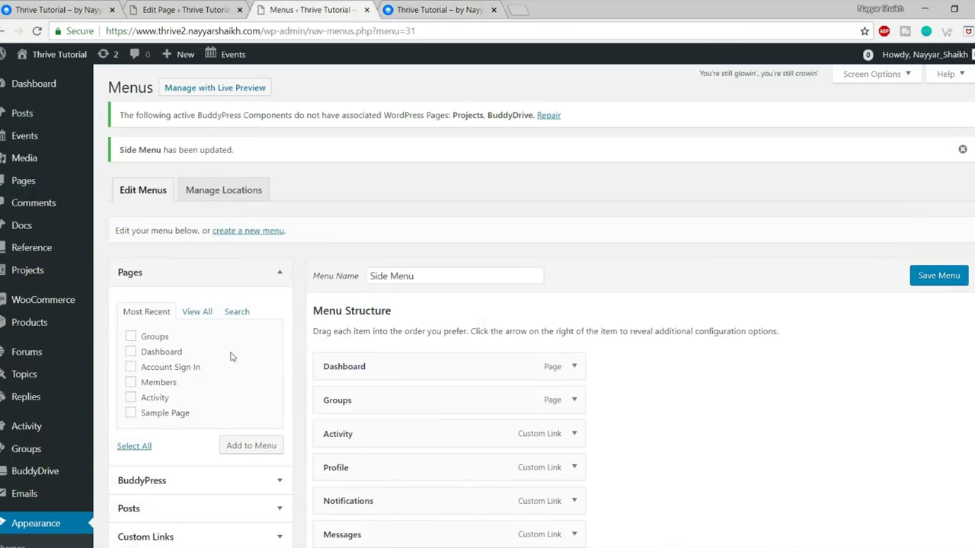
scroll(458, 360, "down", 1)
scroll(458, 360, "down", 3)
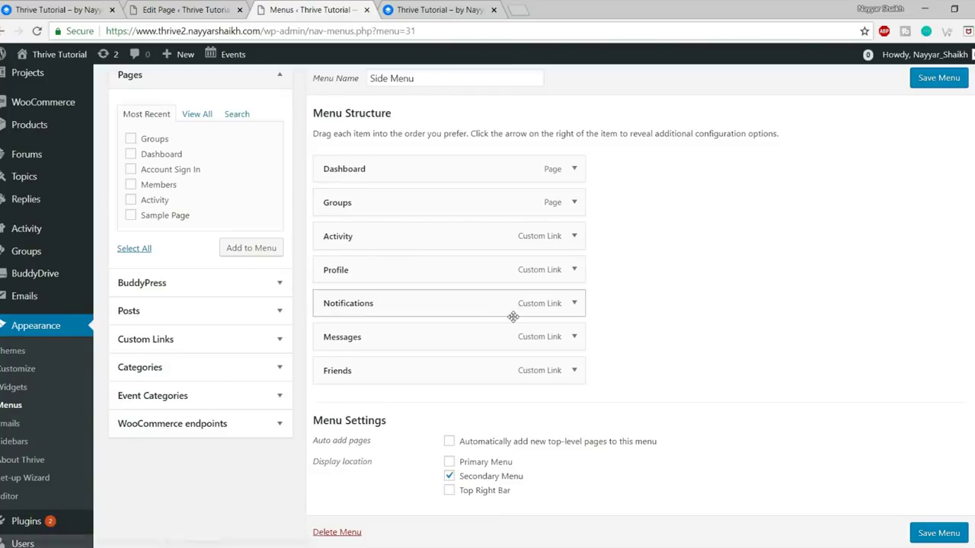
scroll(524, 232, "down", 1)
scroll(524, 233, "down", 1)
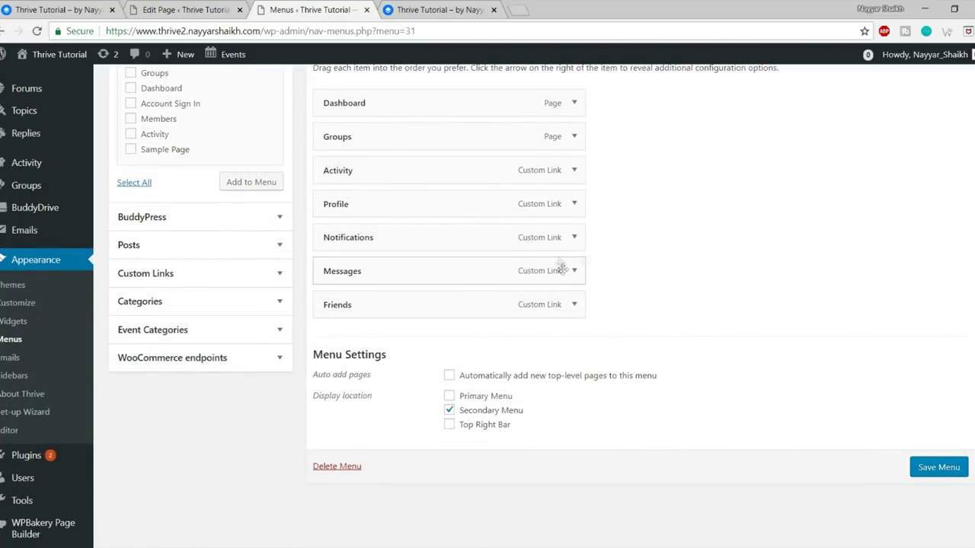
Give the Groups item the supervised_user_circle icon, found by searching 'user', in red #dd3333.
left_click(575, 137)
left_click(340, 243)
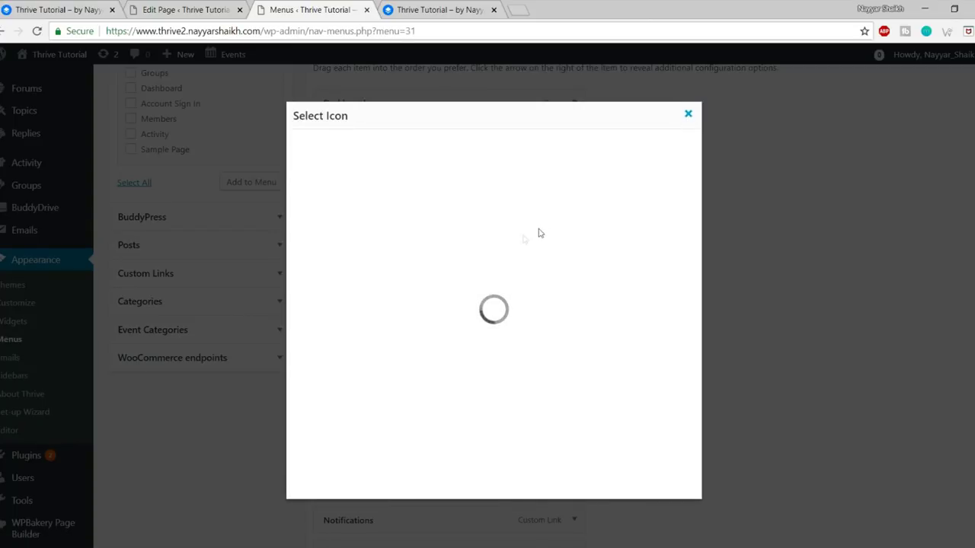
left_click(391, 149)
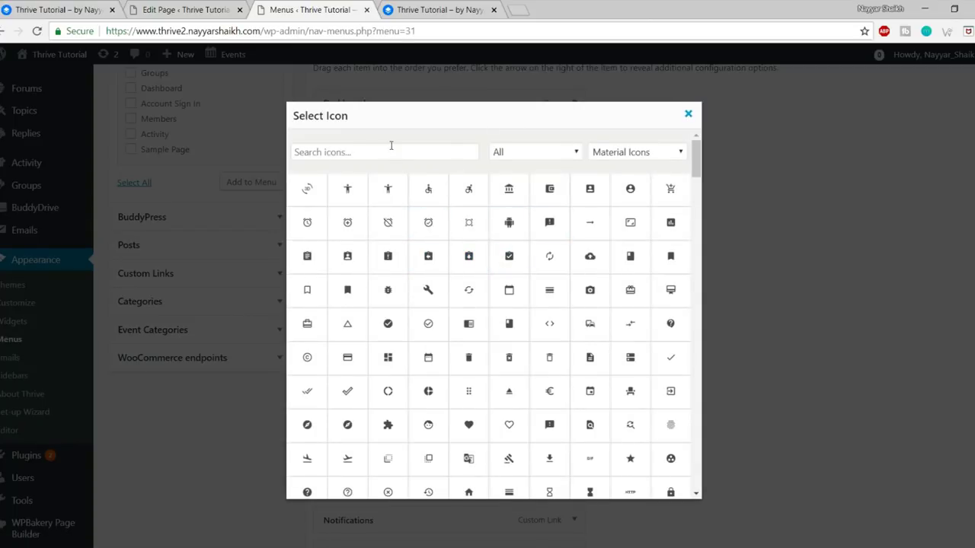
type("user")
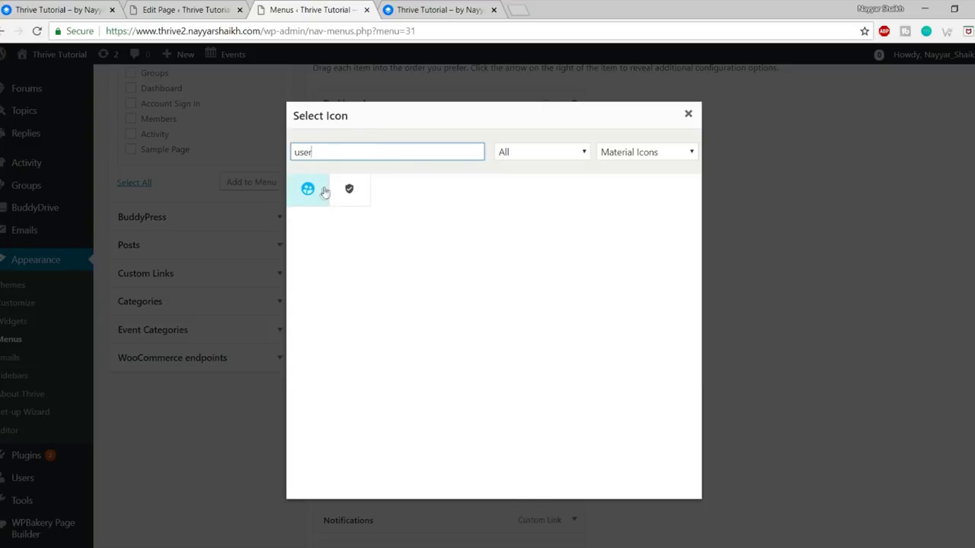
left_click(309, 190)
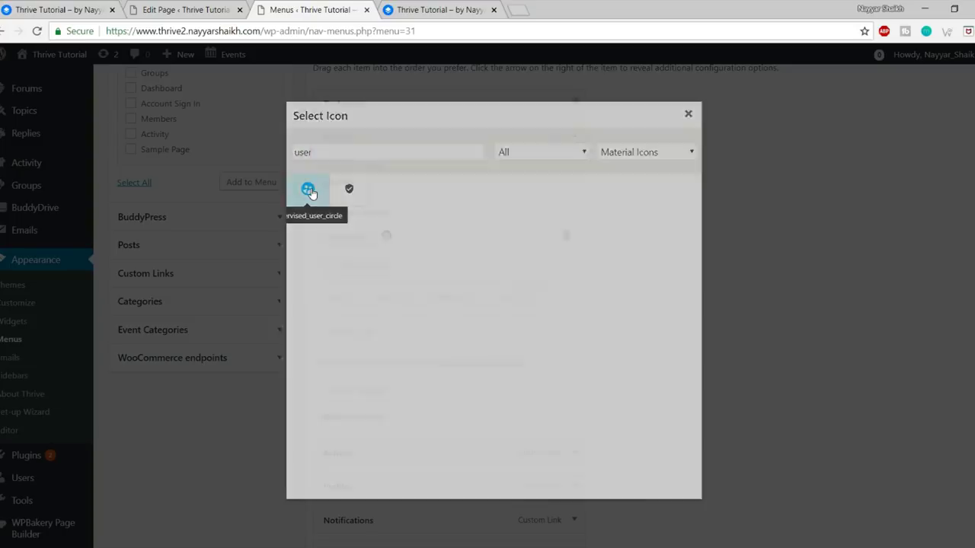
left_click(371, 266)
scroll(454, 312, "down", 1)
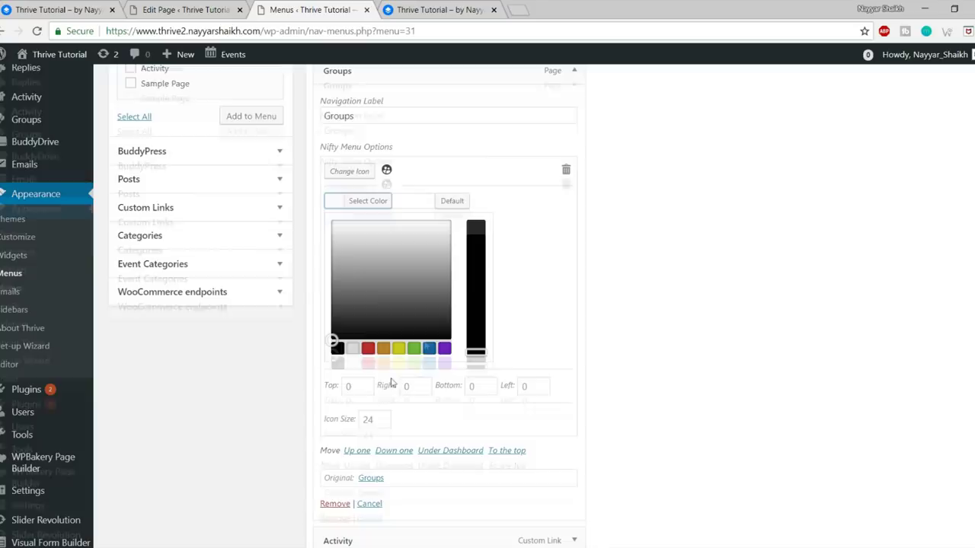
left_click(368, 348)
scroll(529, 221, "up", 1)
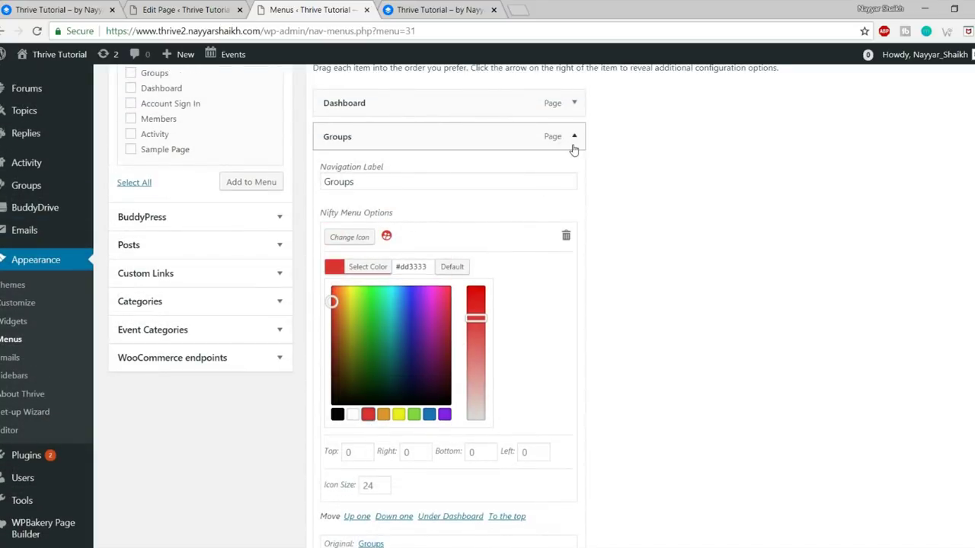
left_click(572, 145)
Save the Side Menu and reload the live site, comparing the Groups icon with the demo site.
left_click(923, 470)
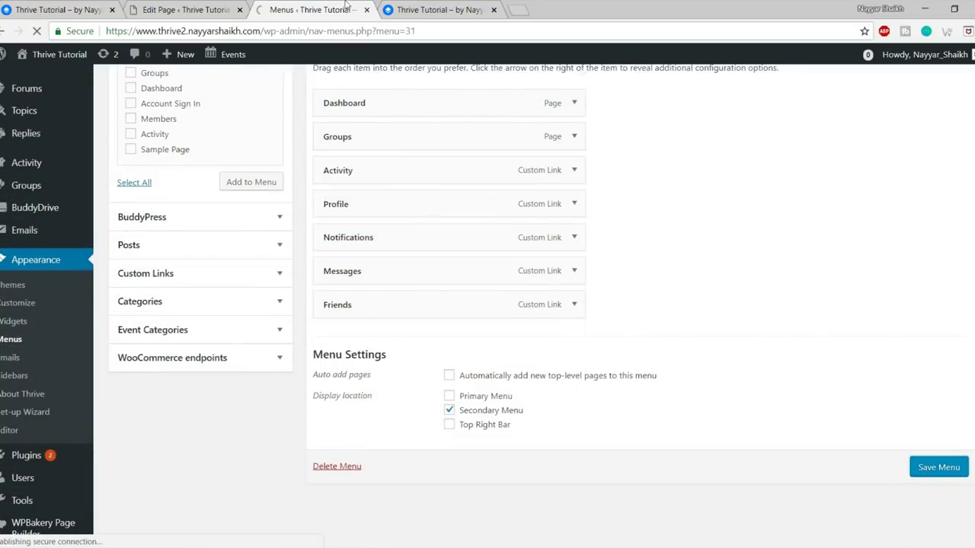
left_click(420, 8)
left_click(36, 31)
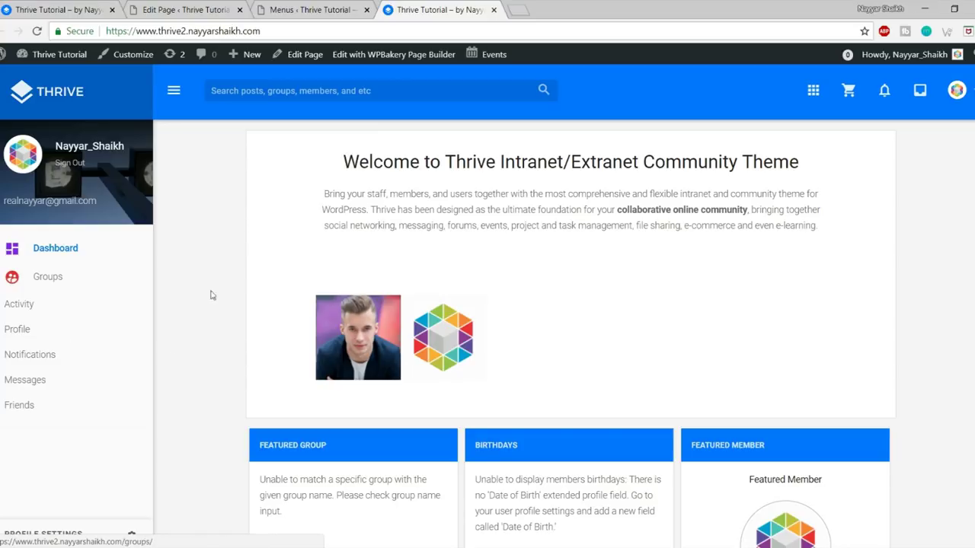
left_click(51, 10)
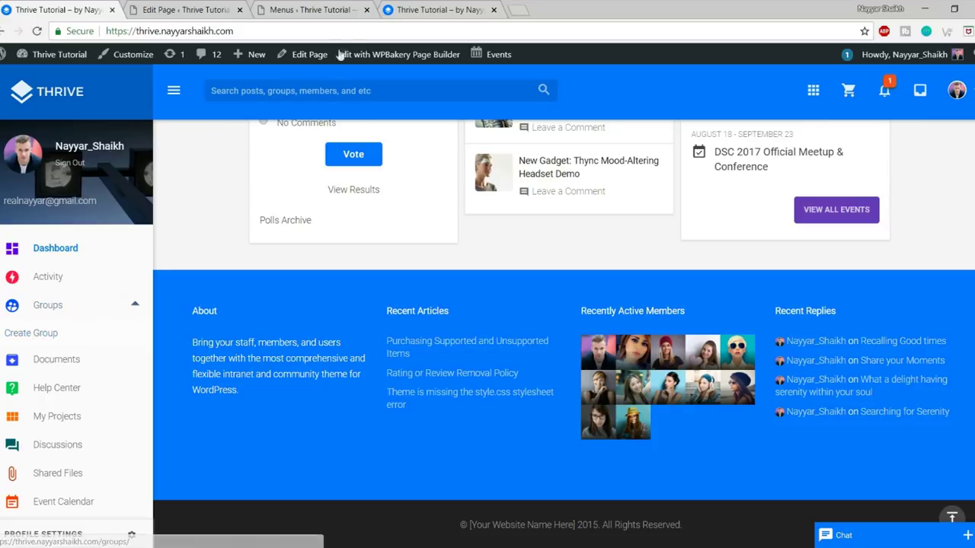
left_click(410, 10)
Return to the Menus admin page and expand the Custom Links section.
left_click(326, 8)
scroll(267, 353, "down", 3)
left_click(203, 339)
scroll(201, 175, "up", 2)
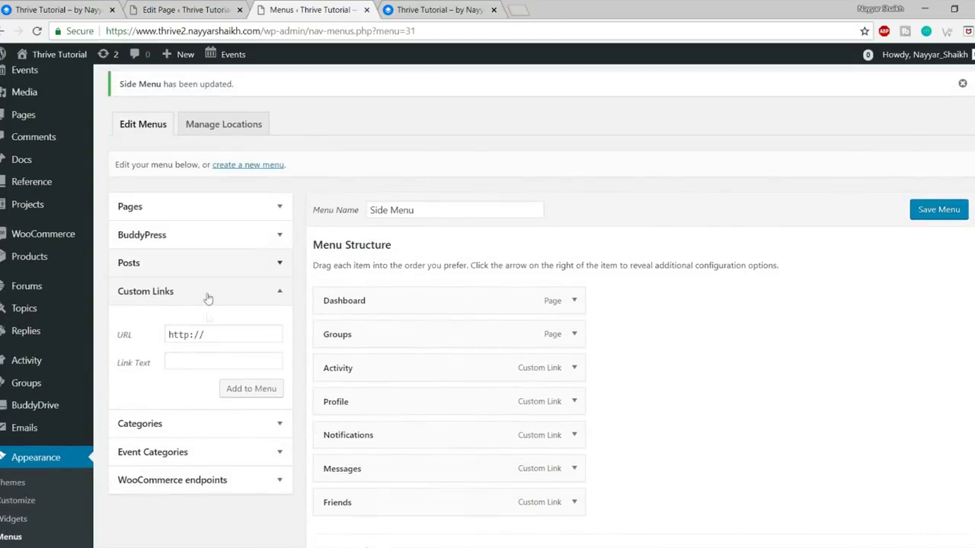
left_click(438, 9)
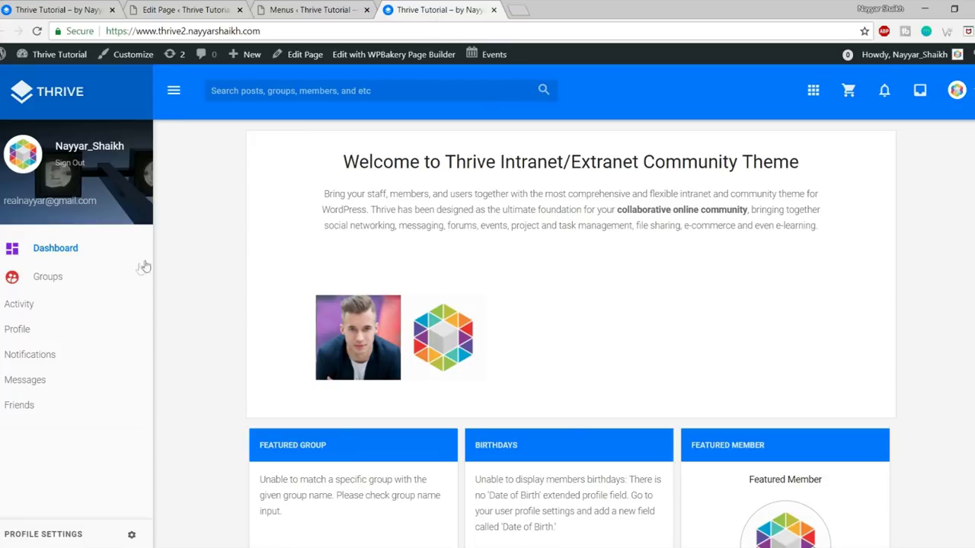
Copy the Create a Group link address from the live site's Groups page.
left_click(48, 279)
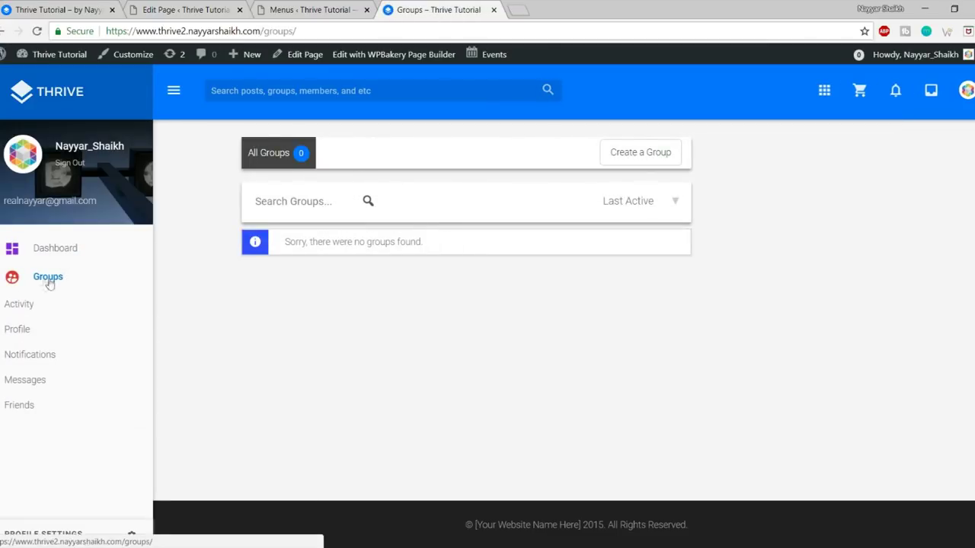
right_click(650, 157)
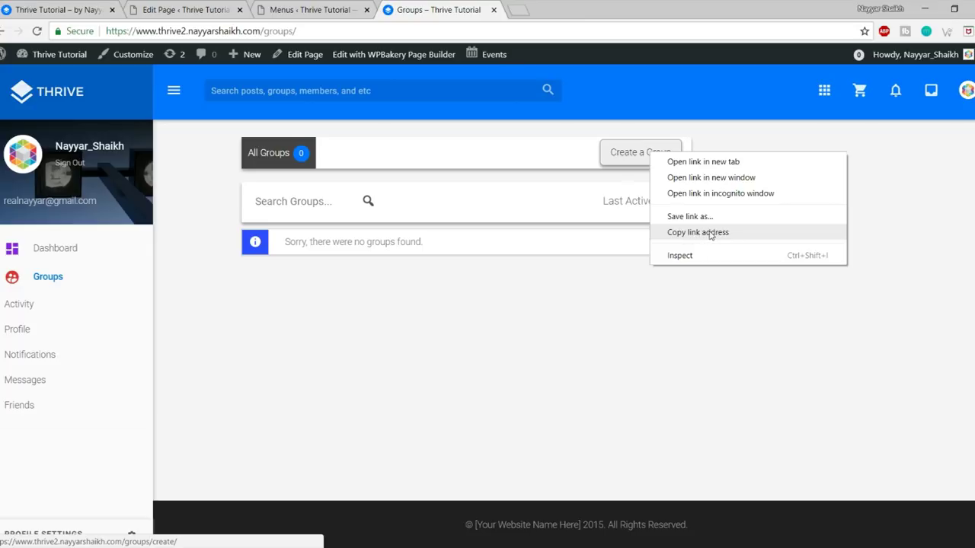
left_click(710, 233)
left_click(304, 9)
Add a 'Create Group' custom link with the copied address to the Side Menu.
scroll(558, 254, "down", 1)
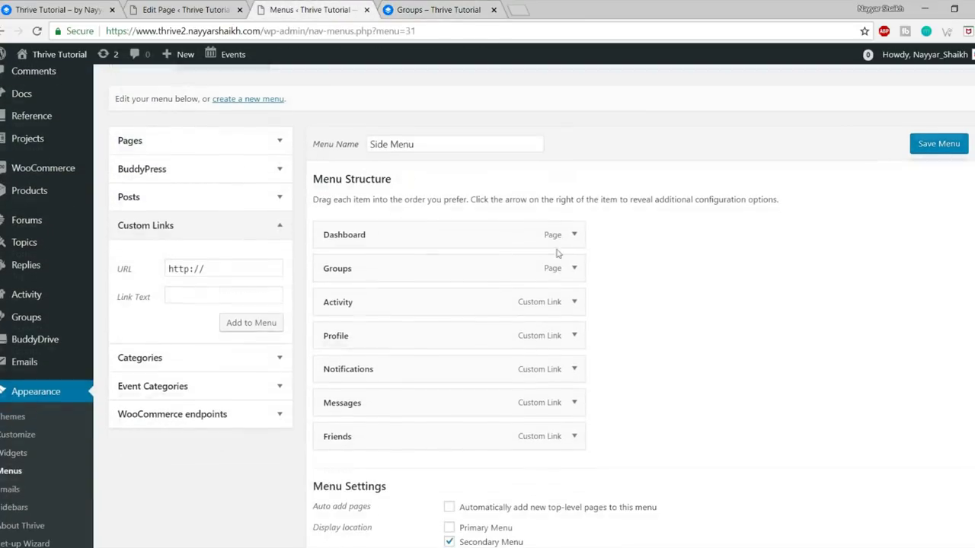
left_click(189, 227)
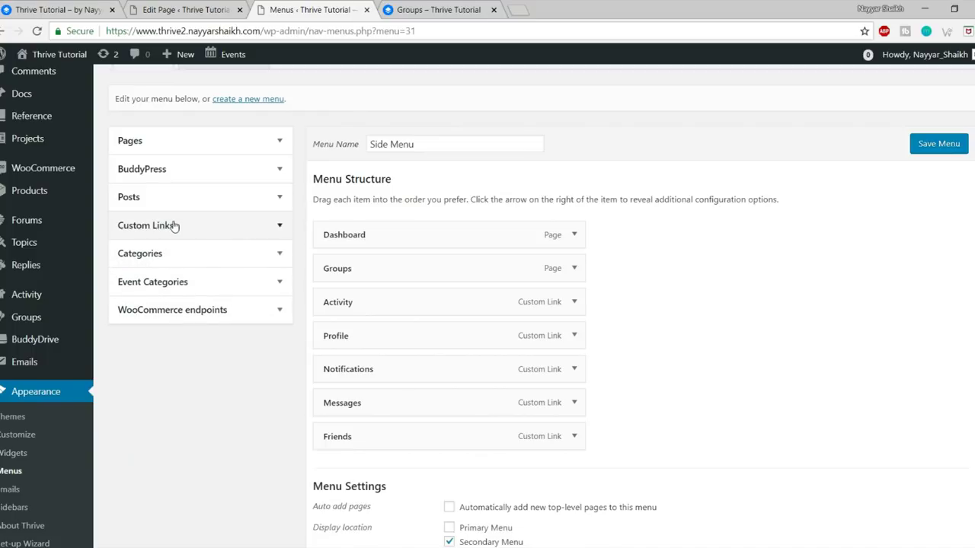
left_click(173, 227)
left_click_drag(234, 268, 131, 265)
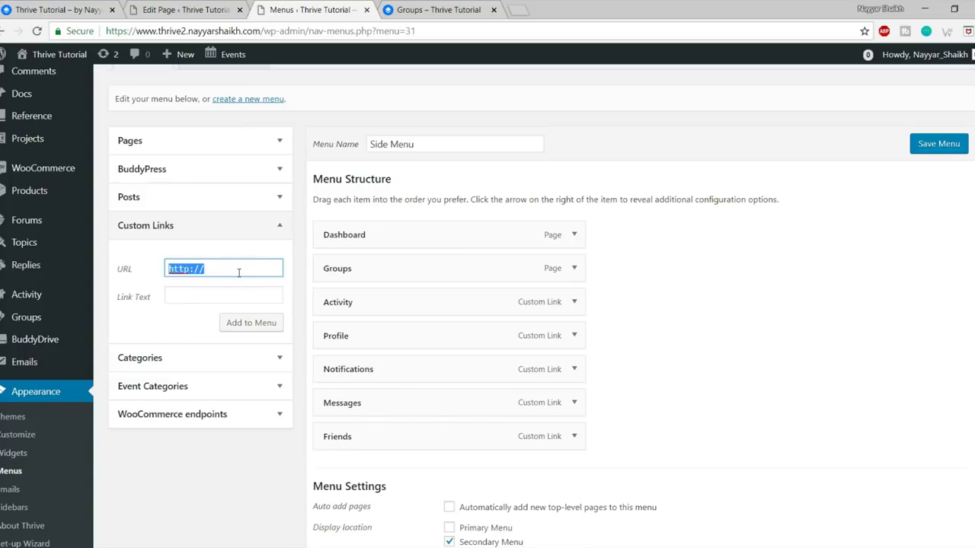
key("BackSpace")
key("ctrl+v")
left_click(214, 295)
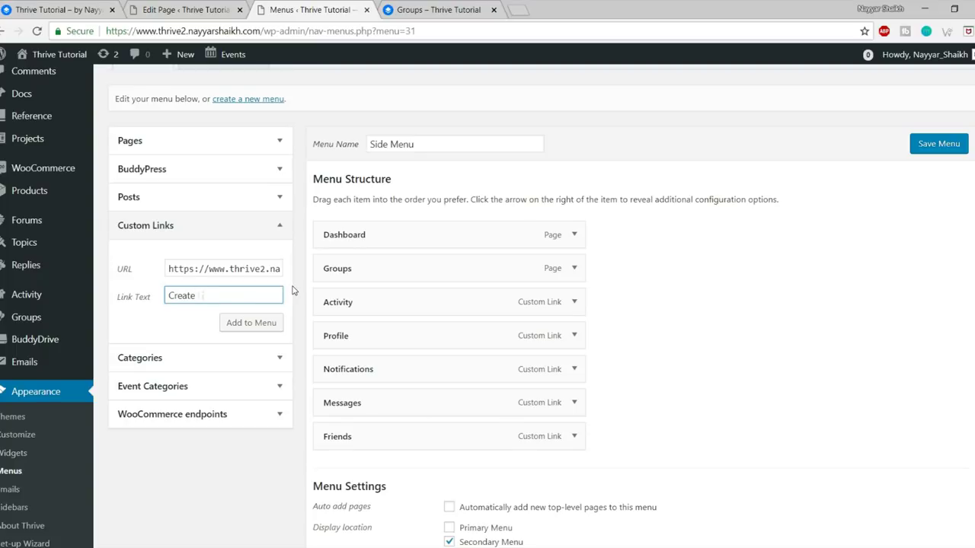
left_click(262, 322)
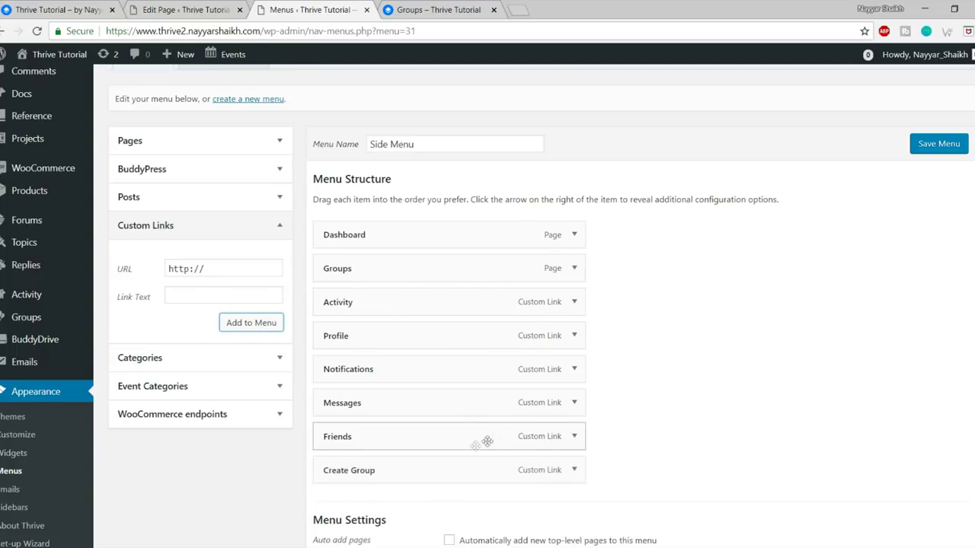
Nest Create Group under Groups and save the Side Menu.
left_click_drag(446, 468, 465, 293)
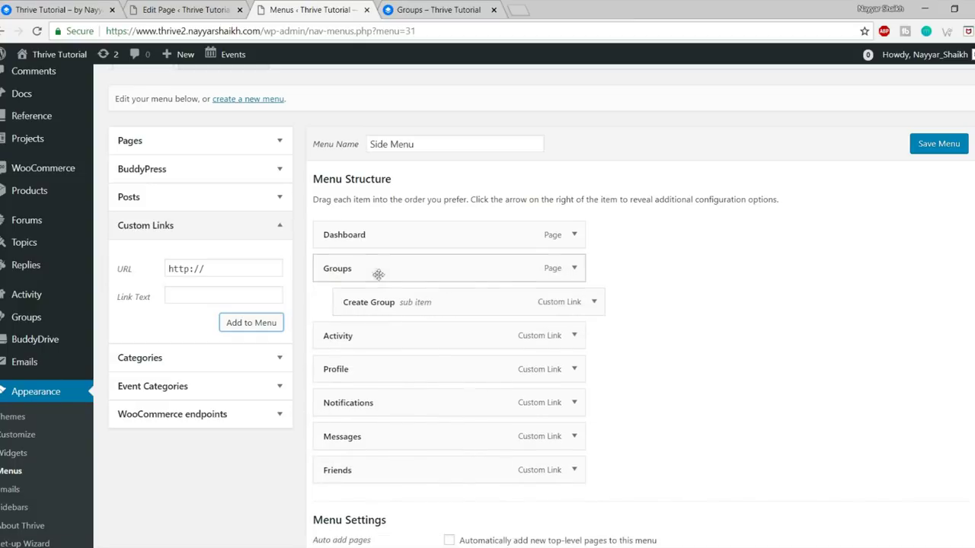
left_click(939, 147)
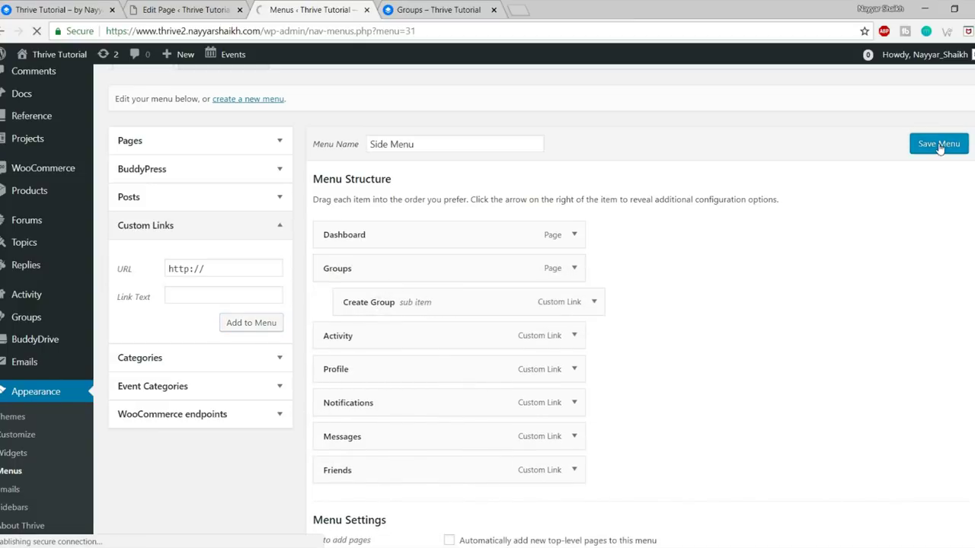
left_click(437, 10)
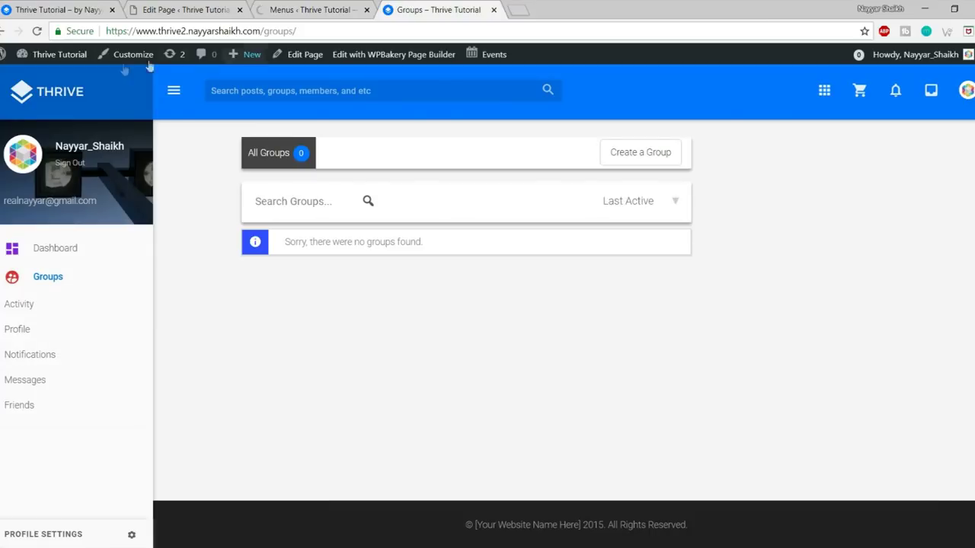
On the home page, expand Groups and follow the new Create Group link.
left_click(49, 102)
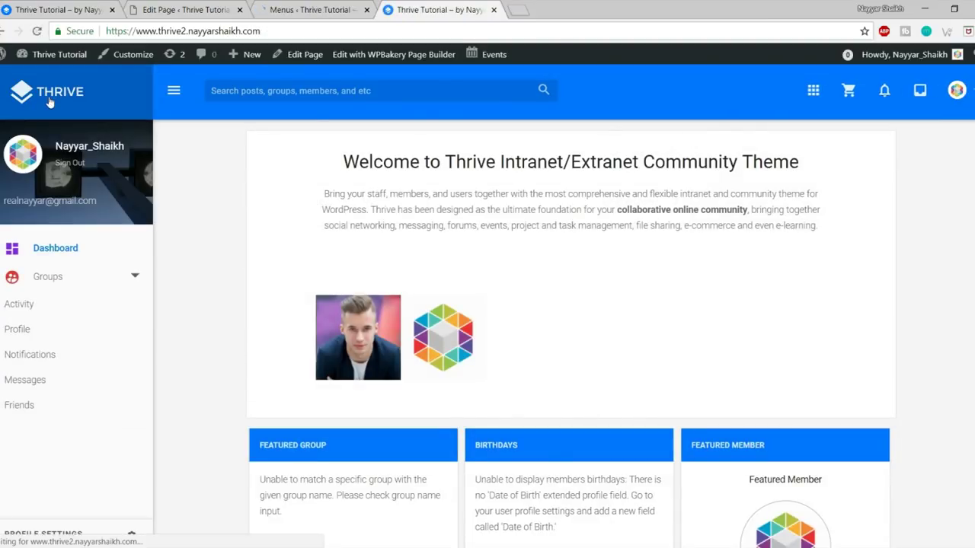
left_click(131, 277)
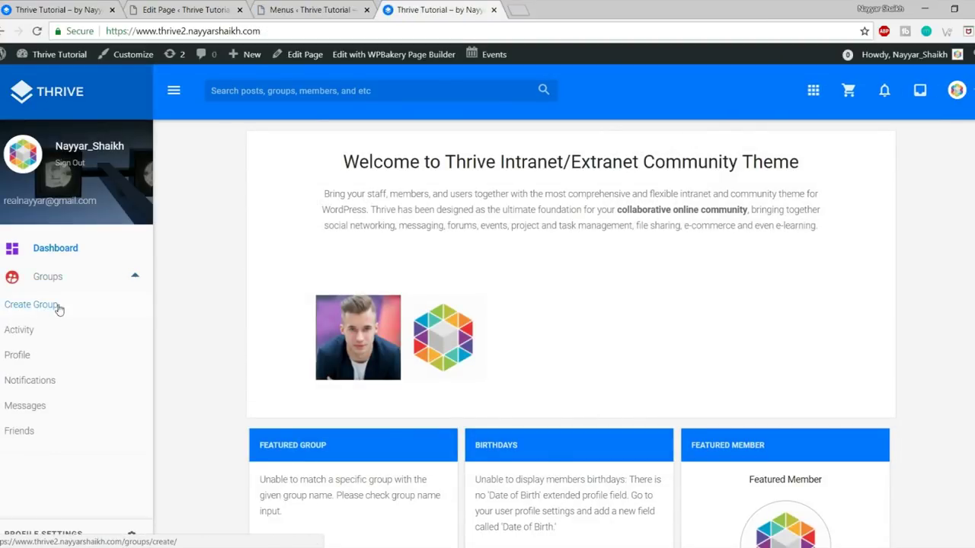
left_click(58, 309)
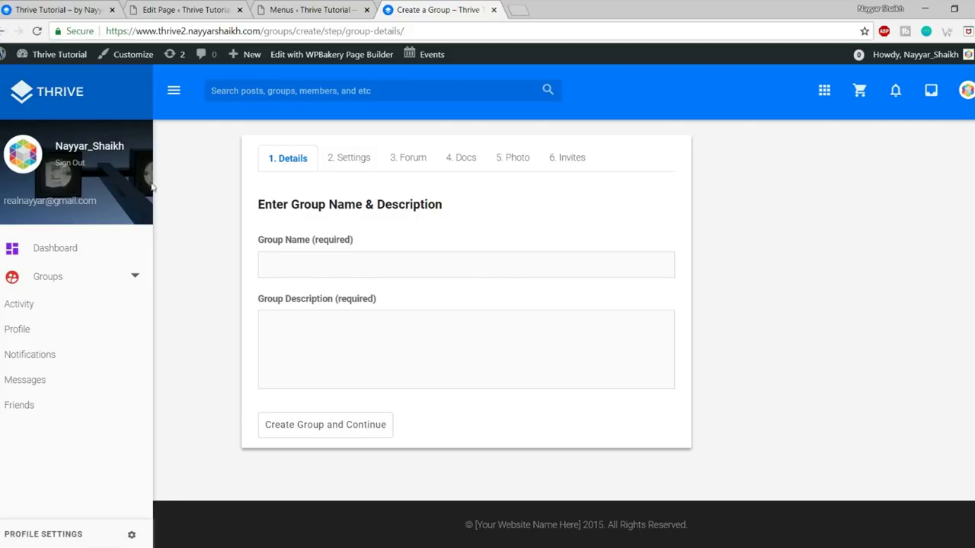
From the profile's avatar dropdown, compared against the demo site, choose Add 'Top Right Bar' Menu.
left_click(98, 147)
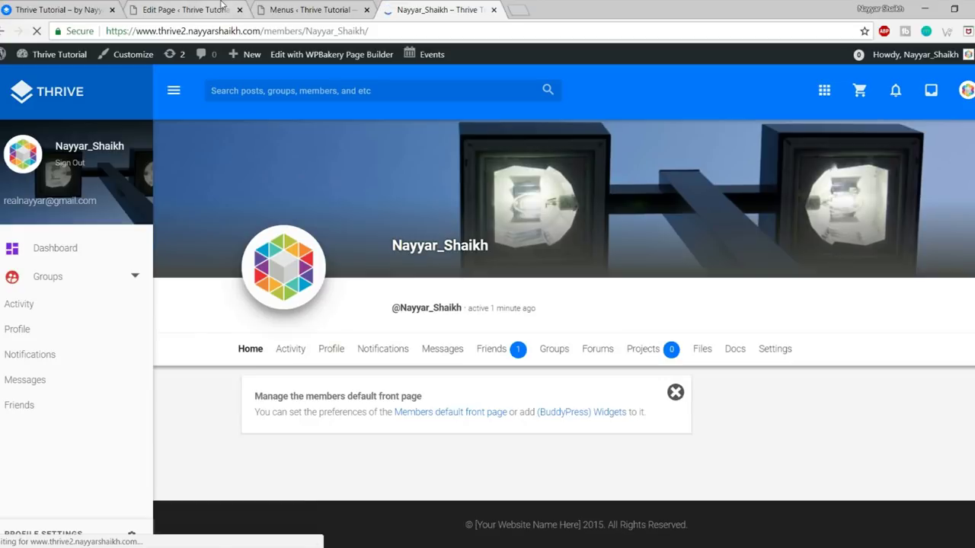
left_click(62, 7)
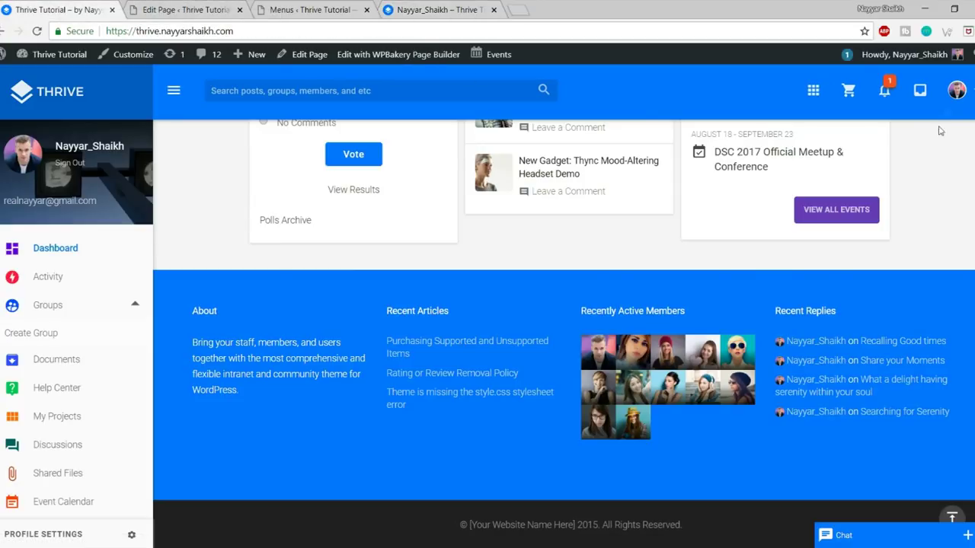
left_click(964, 92)
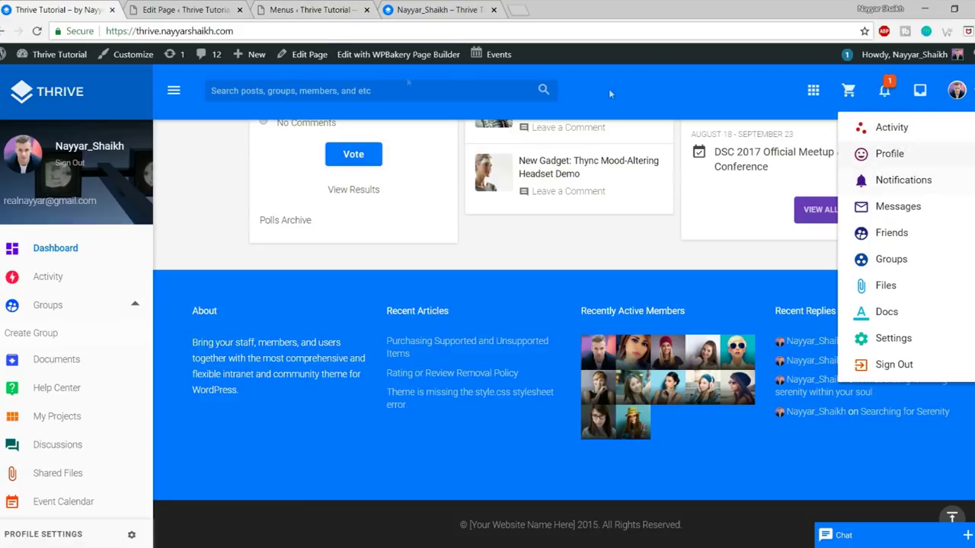
left_click(298, 12)
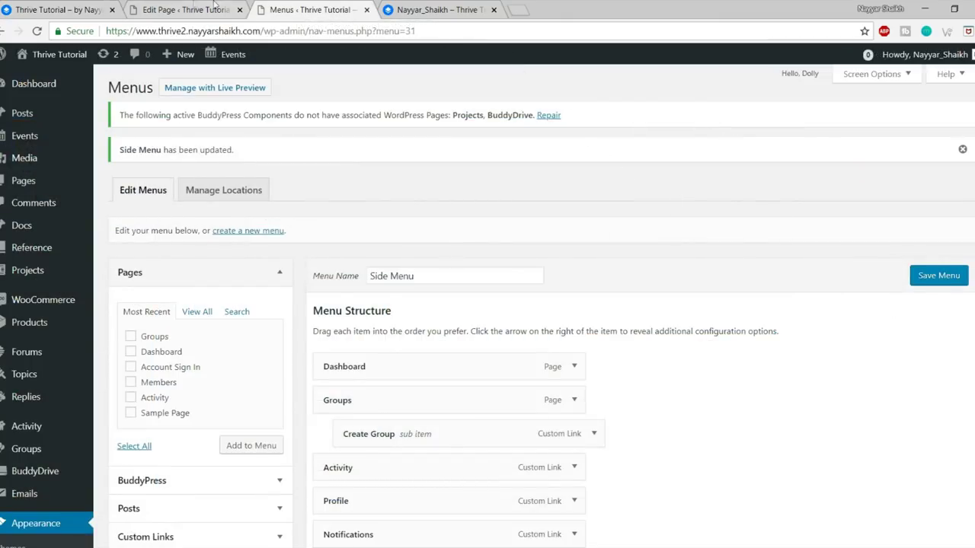
left_click(438, 9)
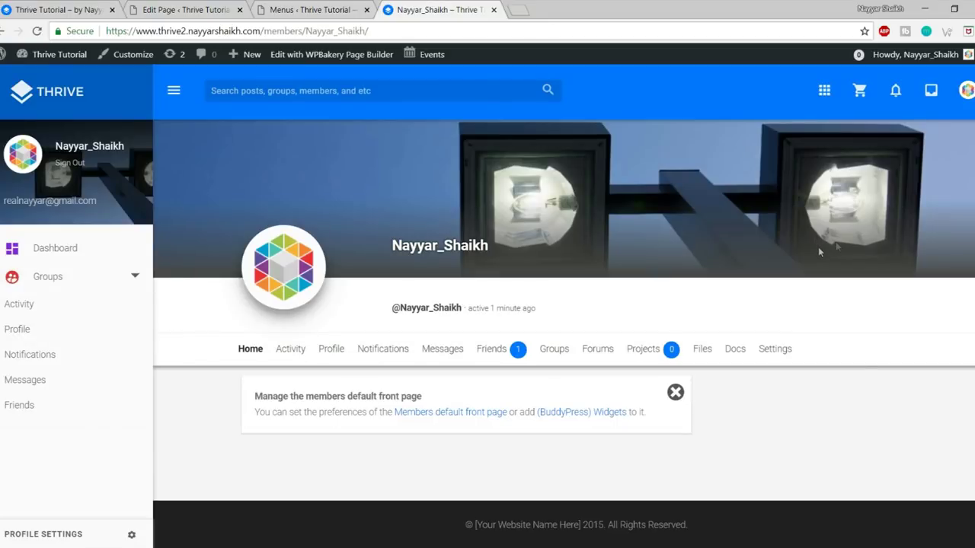
left_click(965, 90)
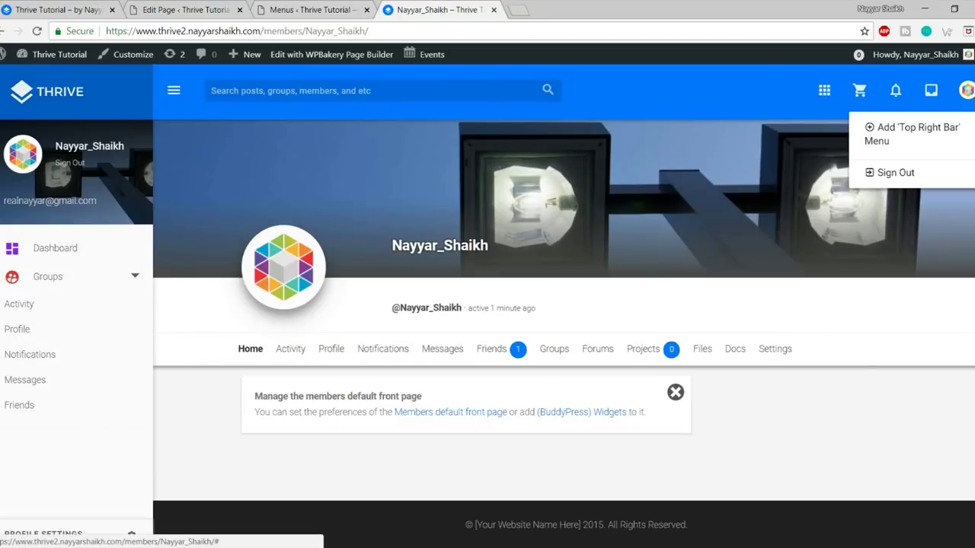
left_click(937, 138)
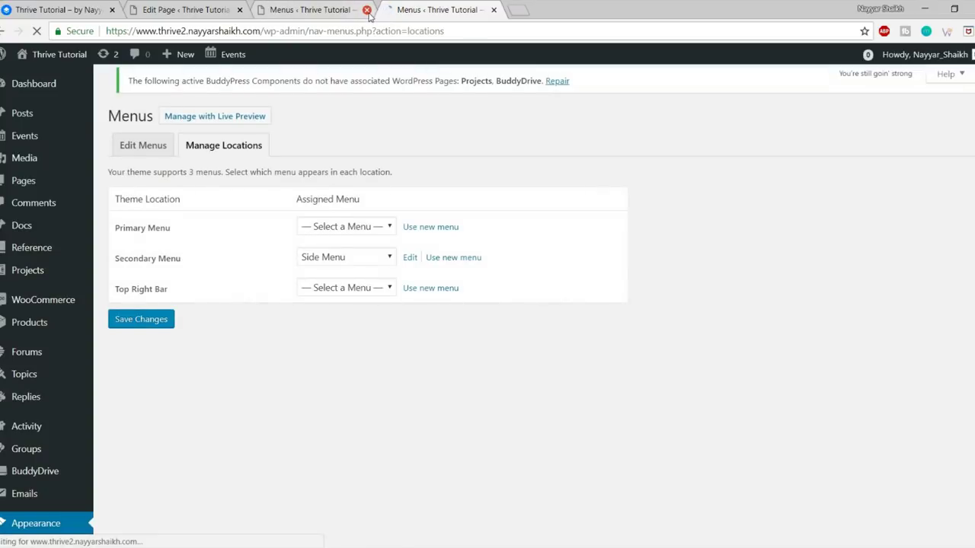
Create a new menu named 'Top Right' for the Top Right Bar location.
left_click(367, 10)
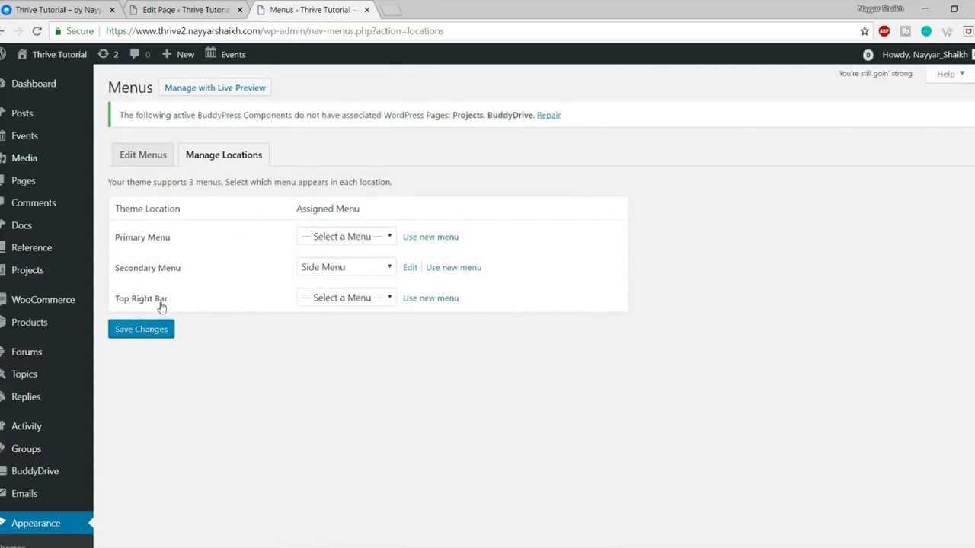
left_click_drag(120, 306, 174, 304)
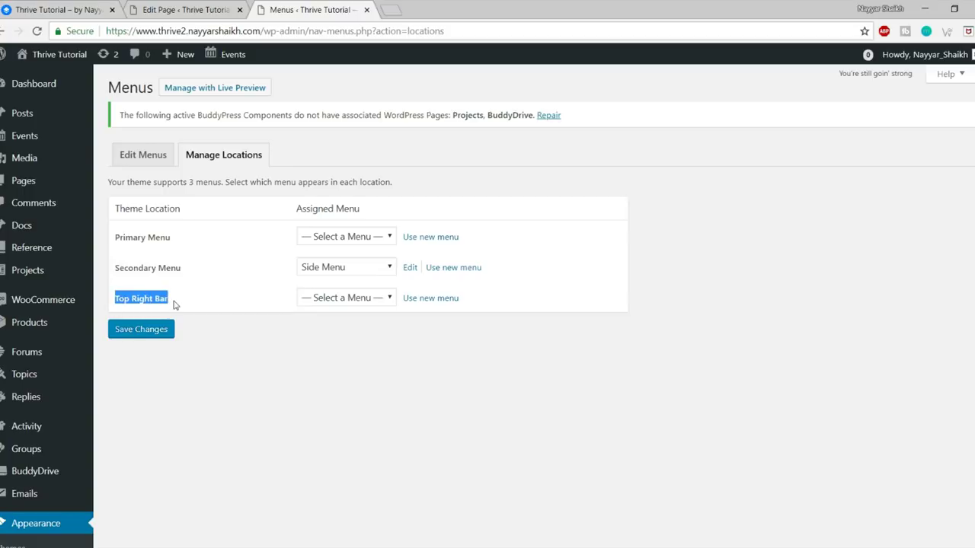
left_click(432, 303)
left_click(471, 241)
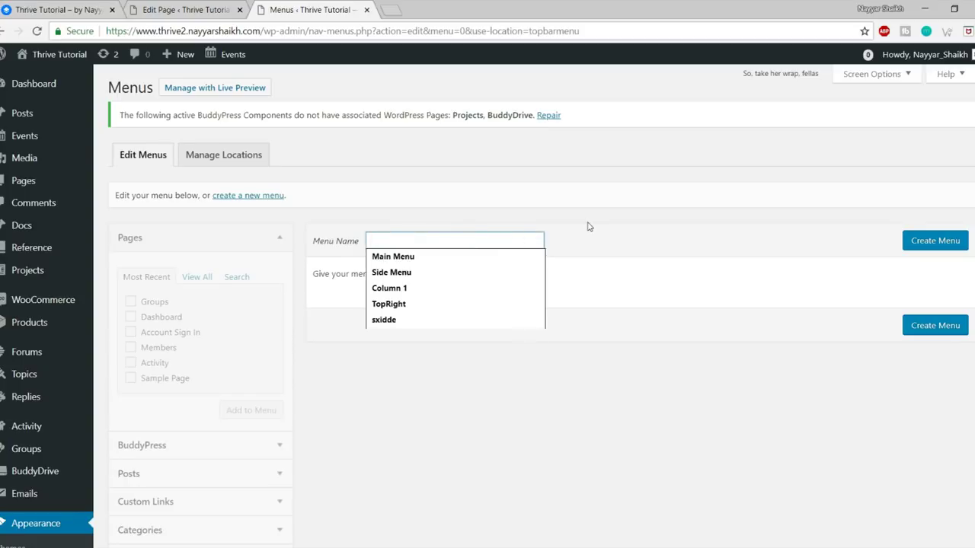
type("Top Right")
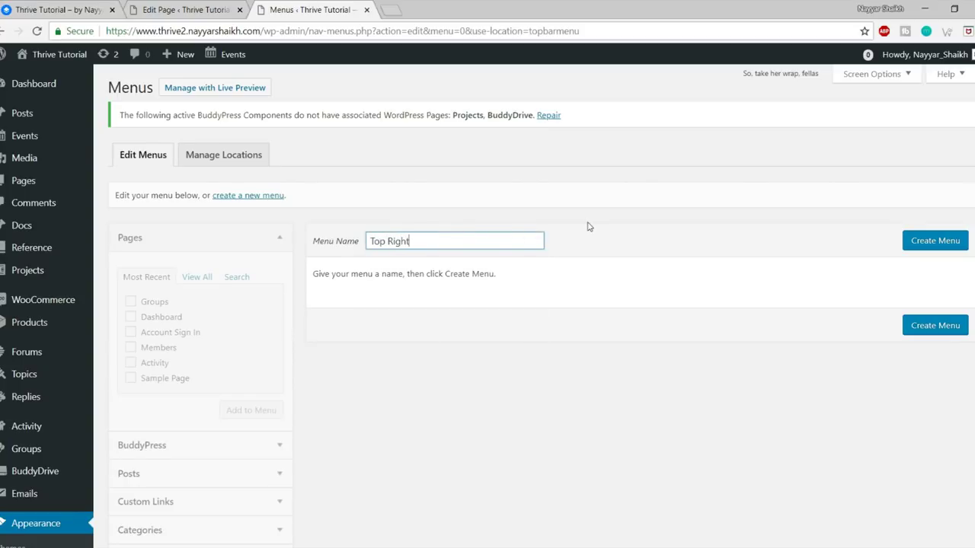
left_click(936, 239)
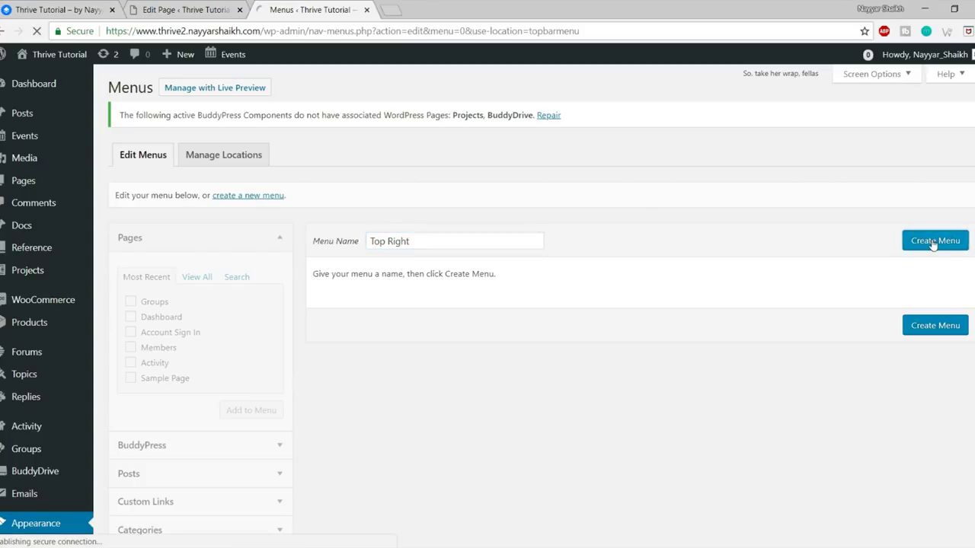
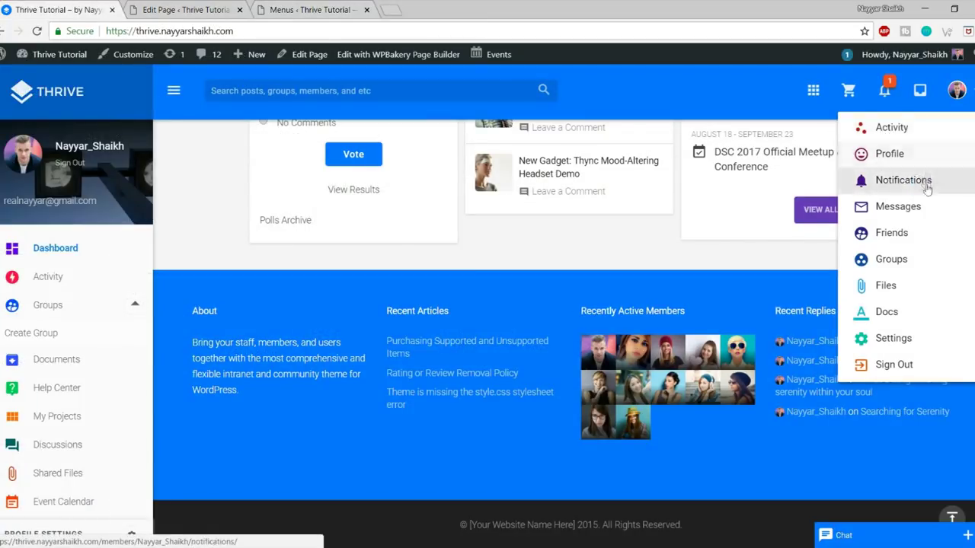
Add the BuddyPress Activity, Friends, Groups, Forums and Projects links to the Top Right menu.
left_click(304, 9)
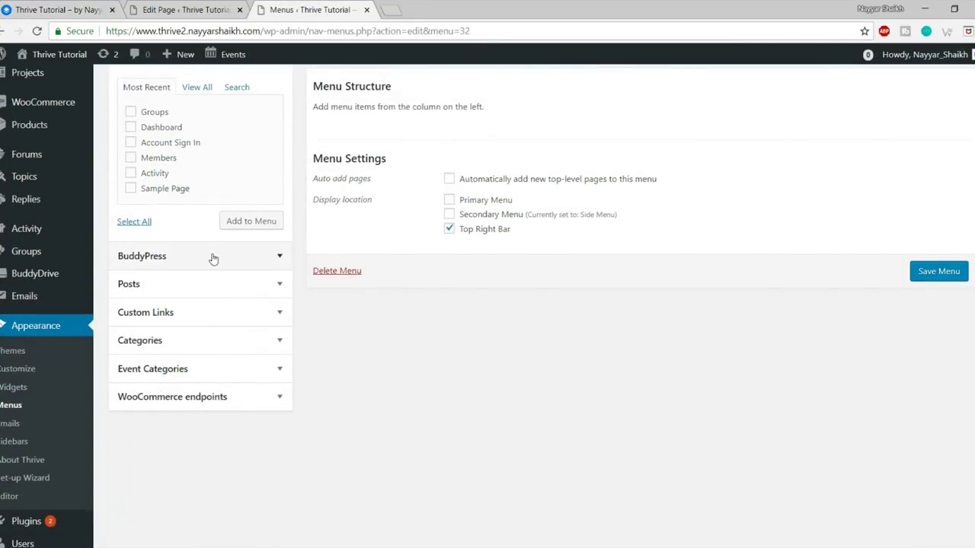
left_click(214, 259)
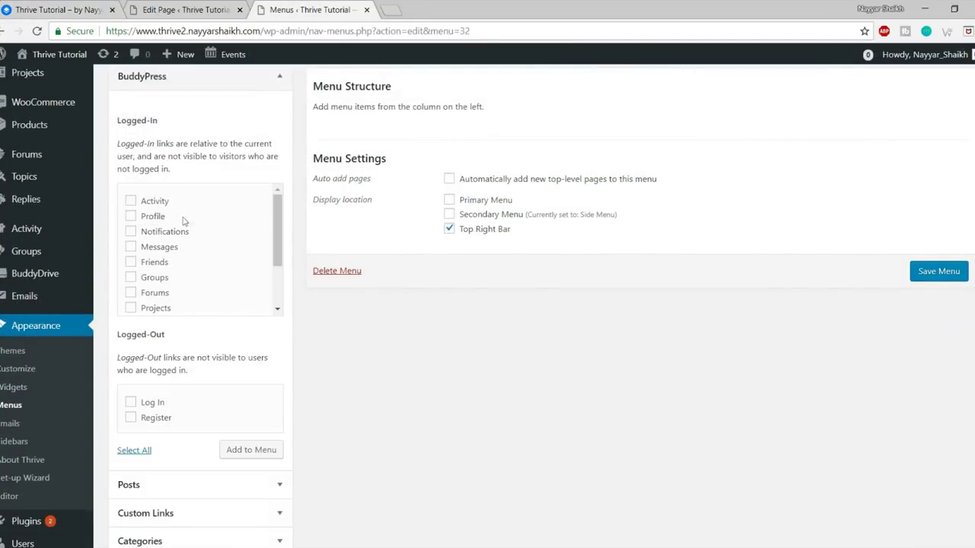
left_click(150, 204)
left_click(162, 262)
left_click(158, 277)
left_click(159, 293)
left_click(158, 309)
scroll(260, 312, "down", 2)
scroll(251, 326, "up", 3)
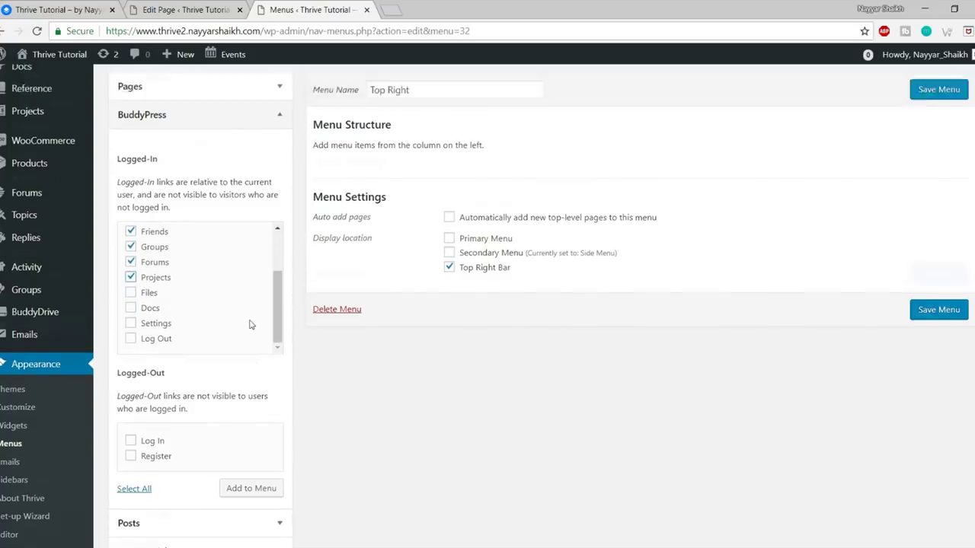
scroll(252, 328, "down", 4)
left_click(257, 385)
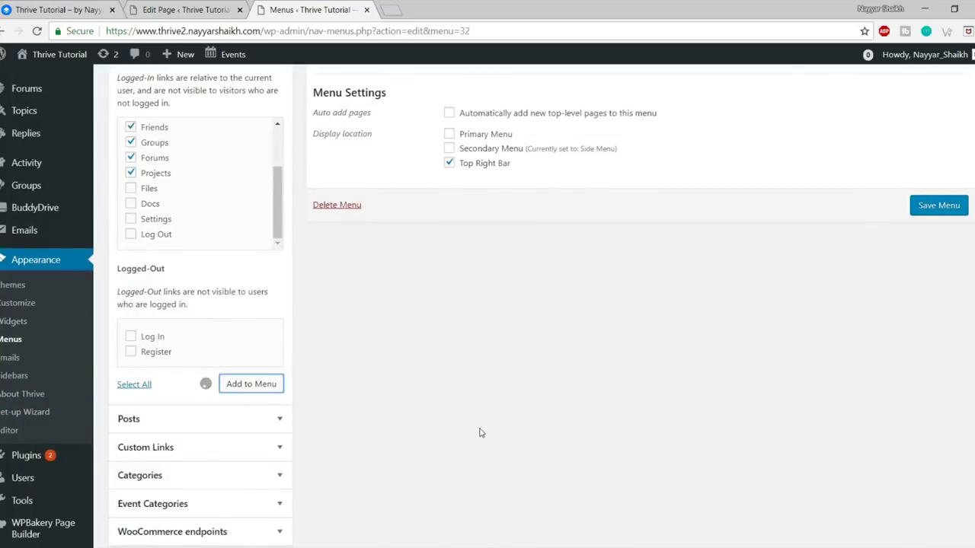
Append the BuddyPress Settings and Log Out links to the end of the menu.
scroll(598, 393, "down", 2)
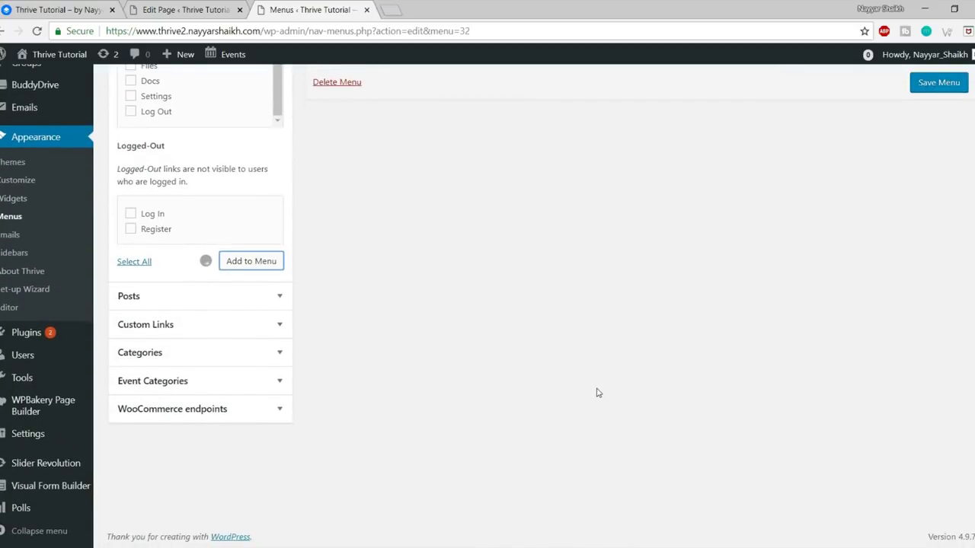
scroll(598, 392, "up", 6)
scroll(263, 201, "down", 2)
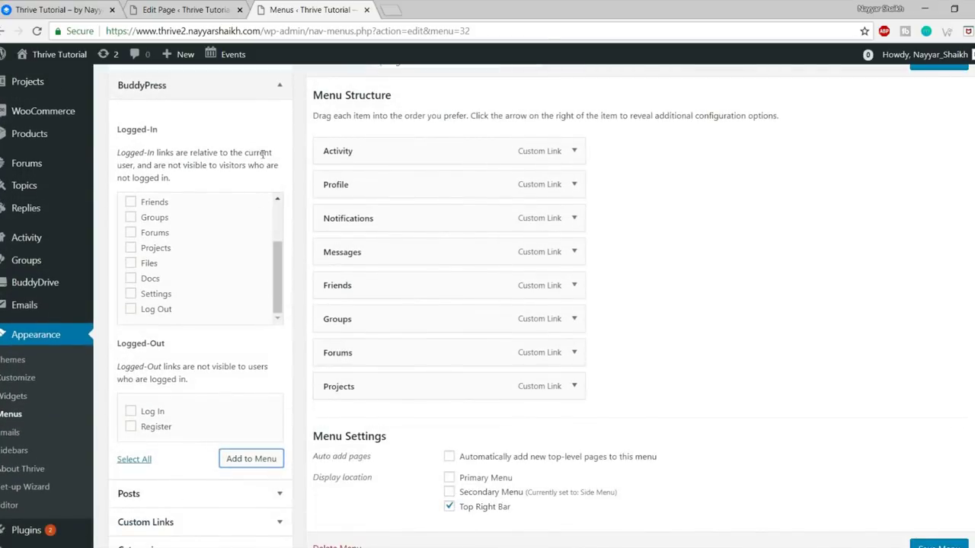
scroll(280, 189, "down", 3)
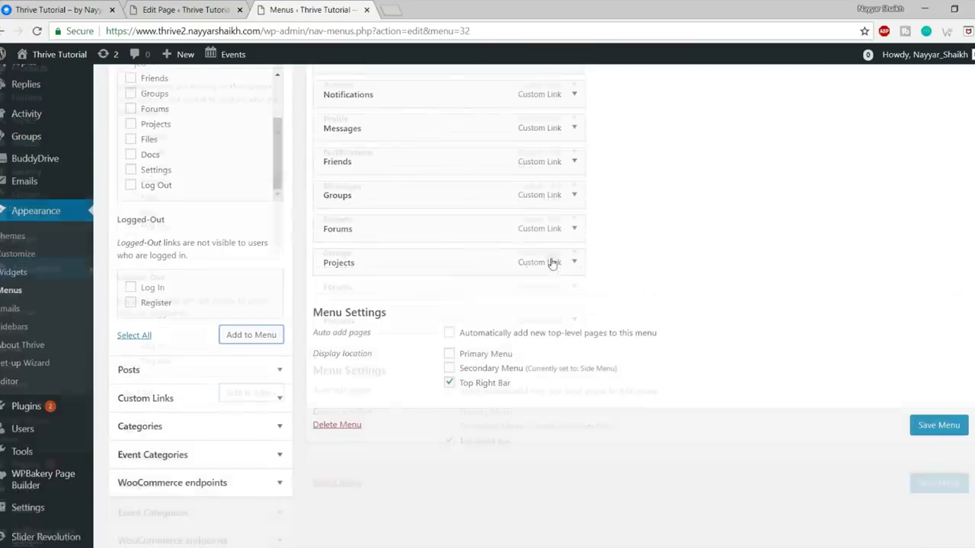
scroll(436, 305, "up", 1)
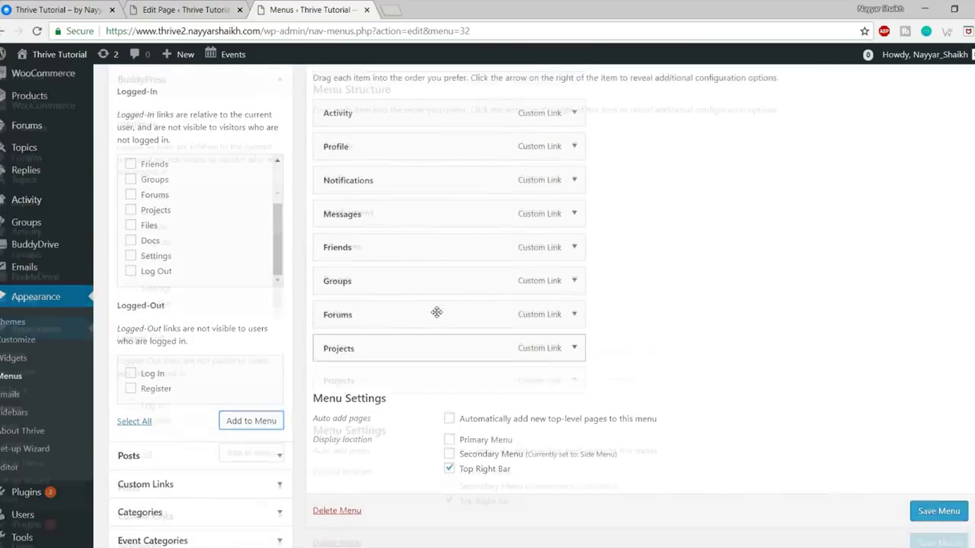
scroll(436, 312, "up", 1)
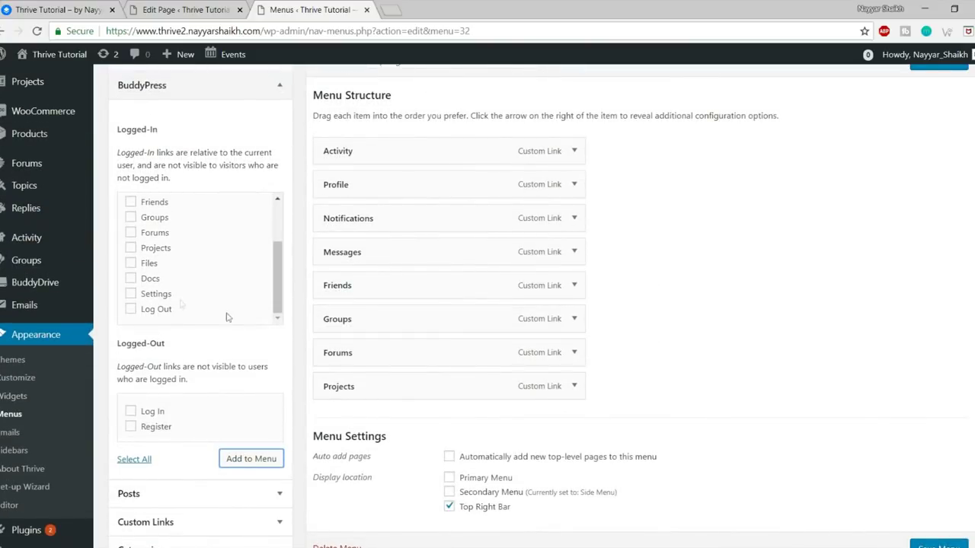
scroll(188, 268, "up", 1)
scroll(188, 274, "down", 1)
left_click(153, 296)
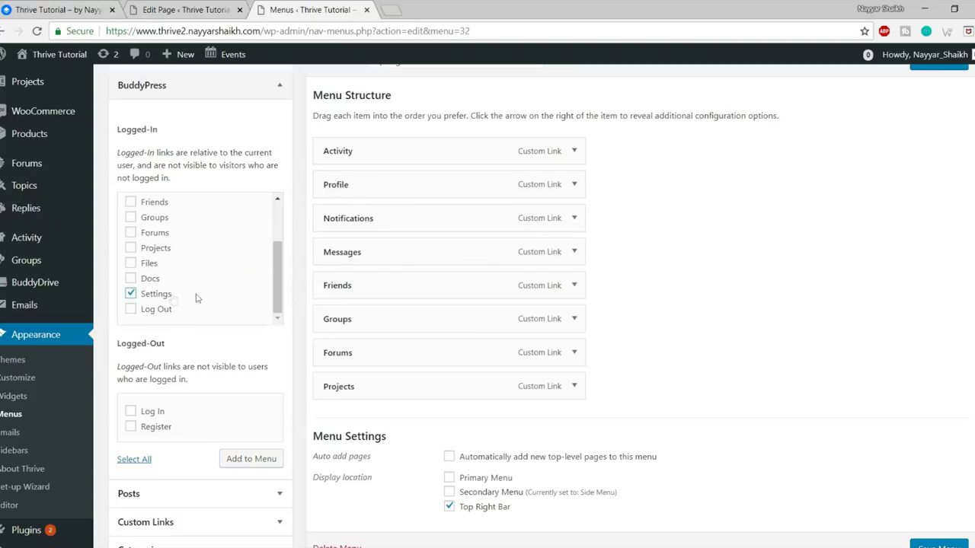
left_click(262, 459)
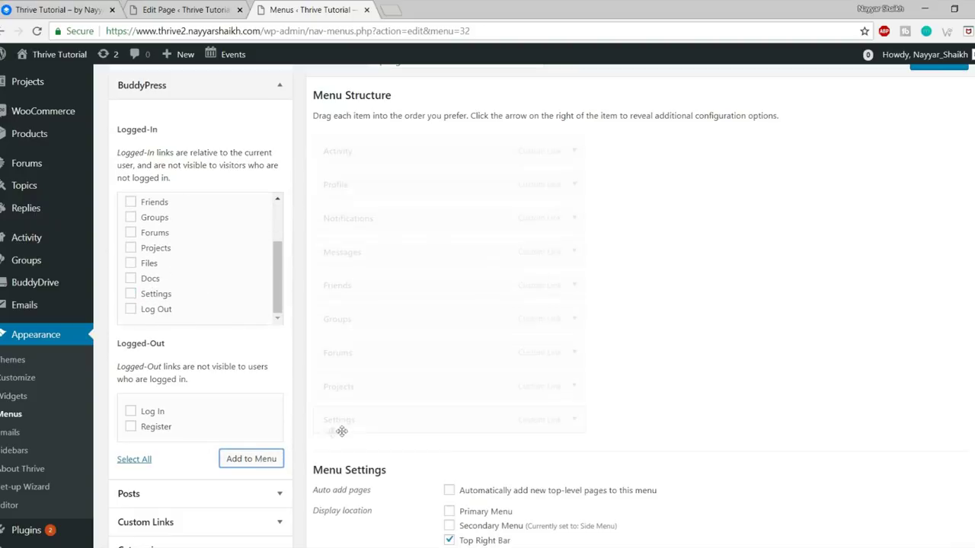
left_click(157, 309)
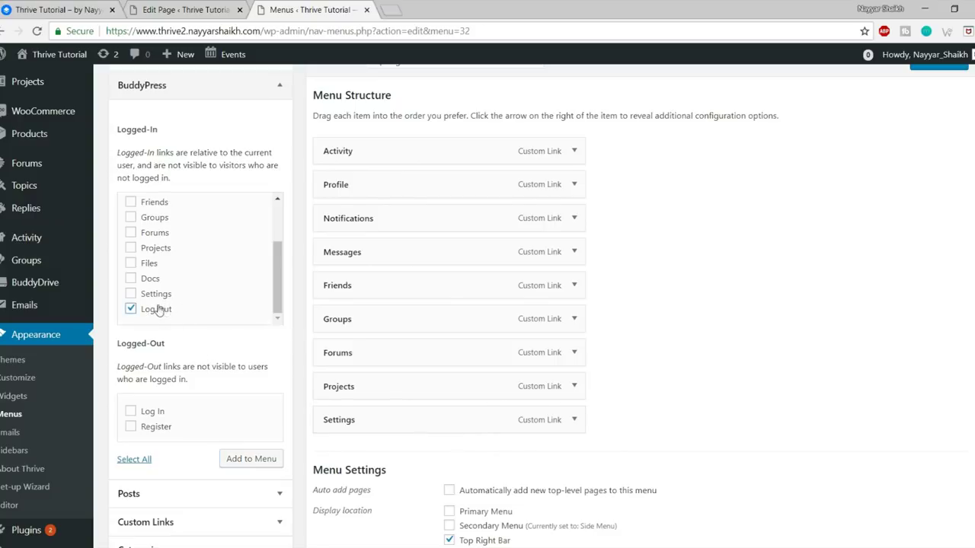
left_click(260, 458)
Compare the live site's profile menu with the Top Right menu, then expand the Activity item.
left_click(29, 6)
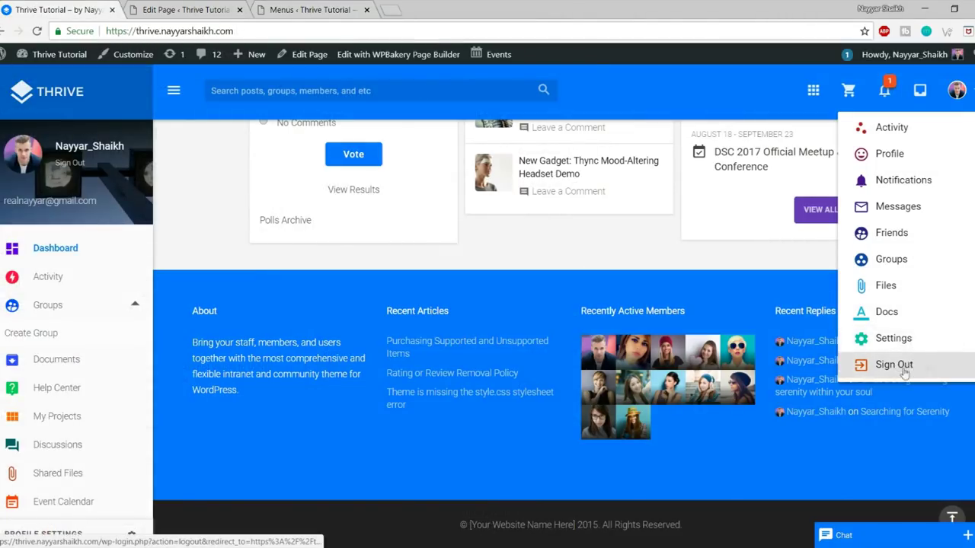
left_click(313, 9)
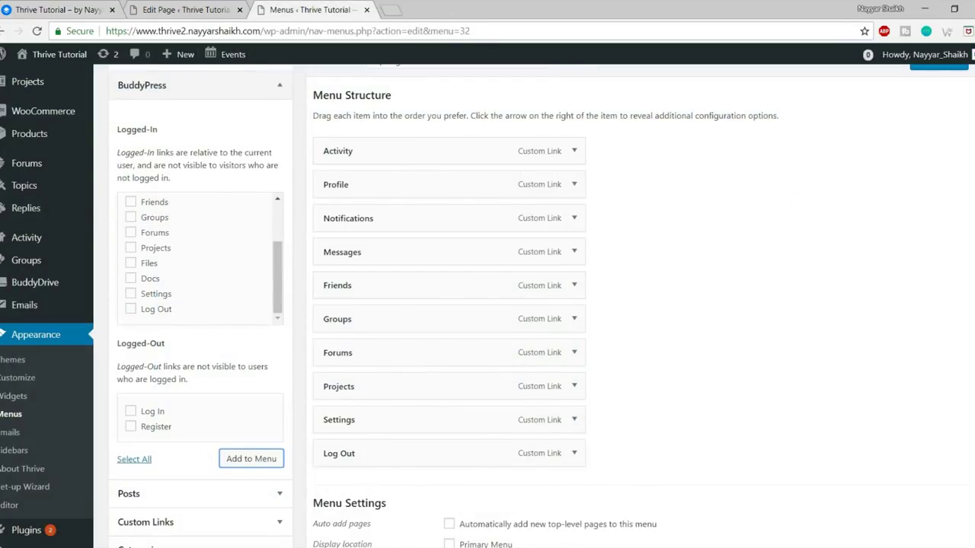
key("ctrl+1")
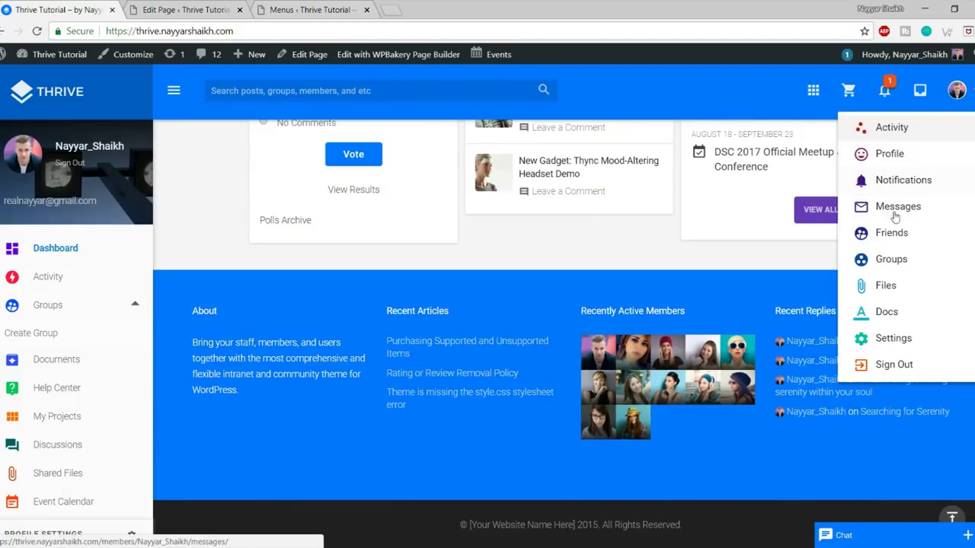
left_click(344, 6)
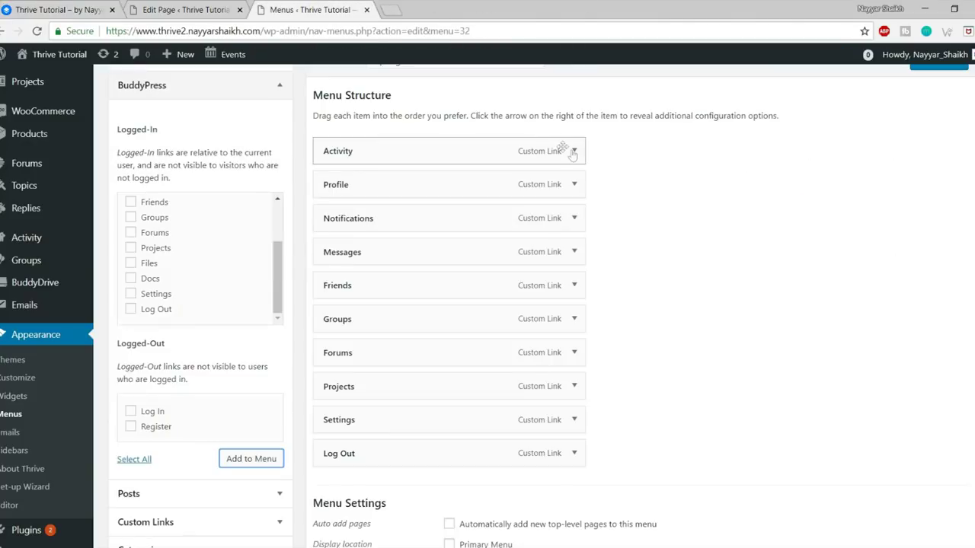
left_click(574, 151)
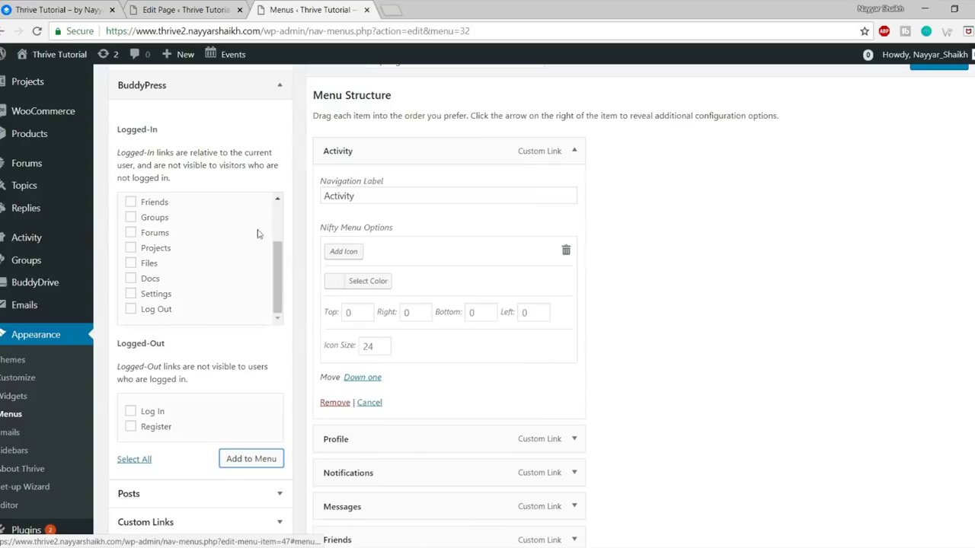
Give Activity the first 'group' search icon in blue, then save the Top Right menu.
left_click(345, 252)
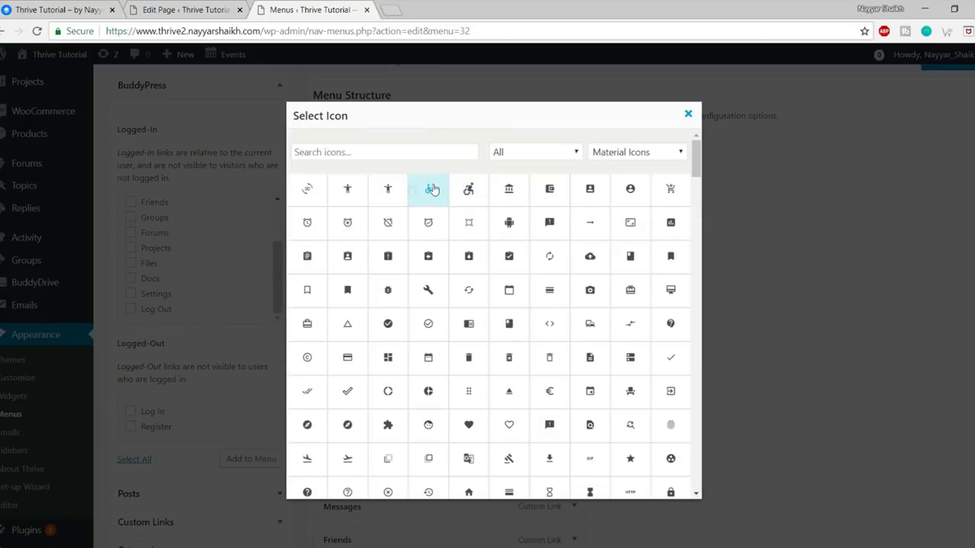
left_click(362, 152)
type("group")
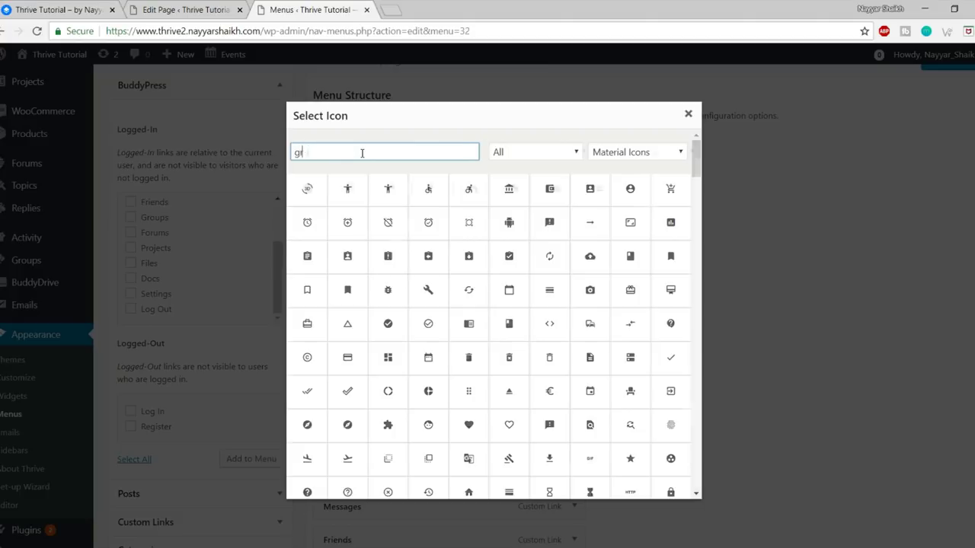
left_click(316, 190)
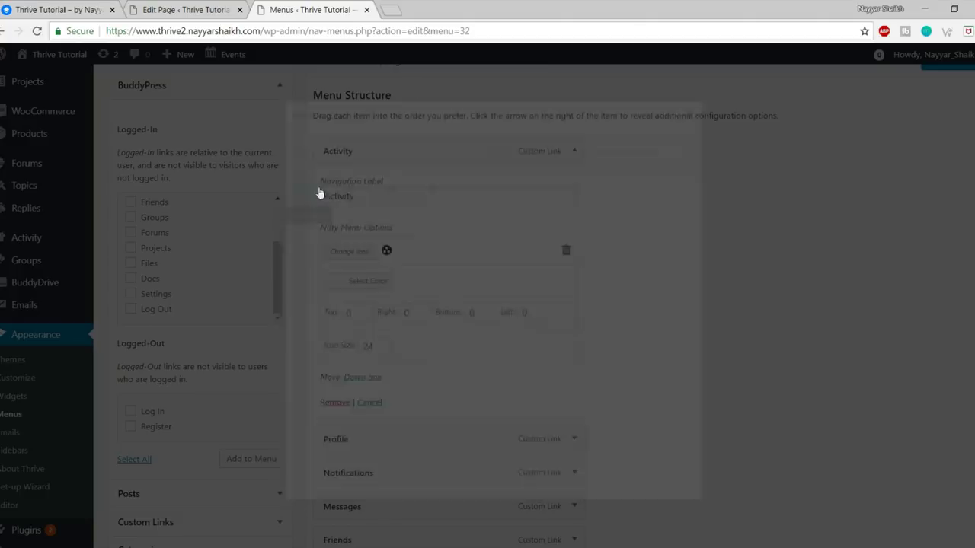
left_click(373, 283)
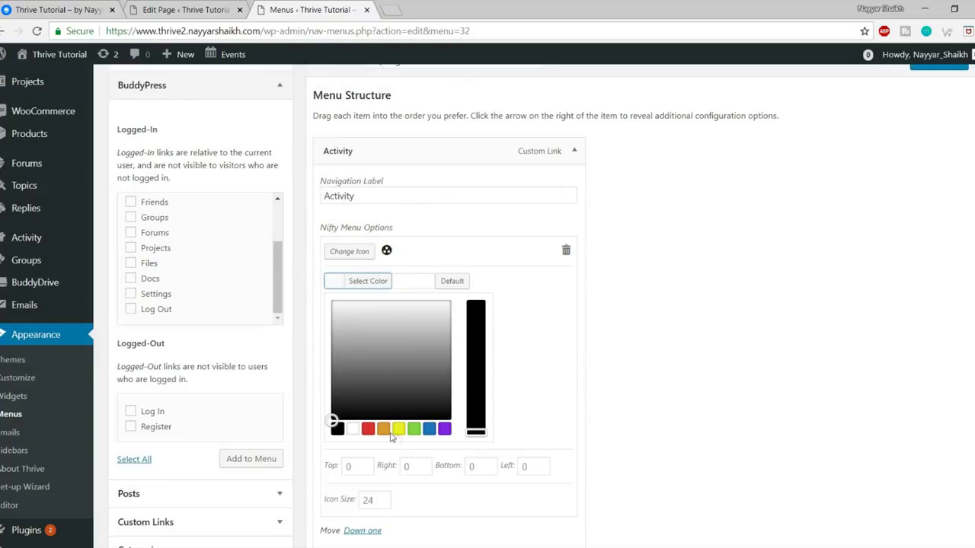
left_click(428, 429)
left_click(370, 284)
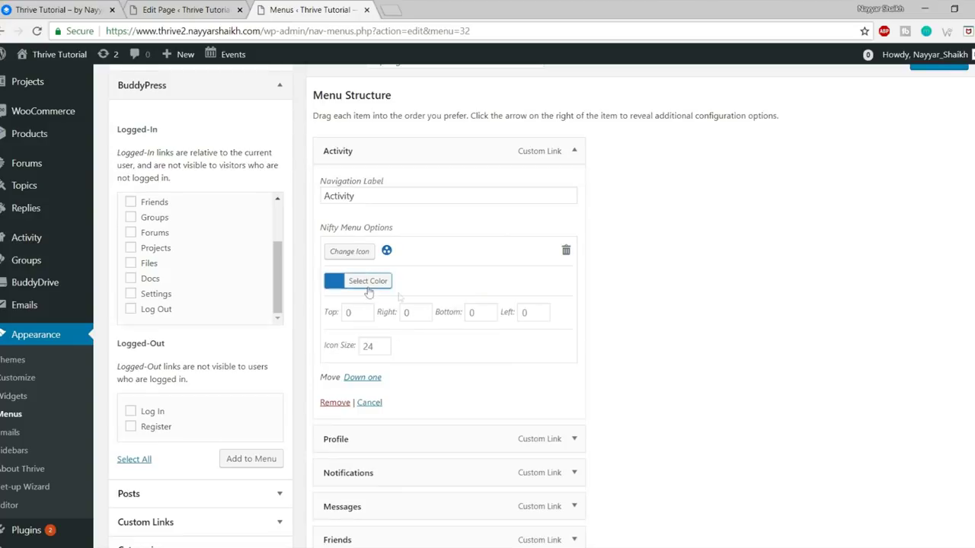
scroll(472, 312, "down", 2)
scroll(462, 317, "down", 4)
left_click(945, 477)
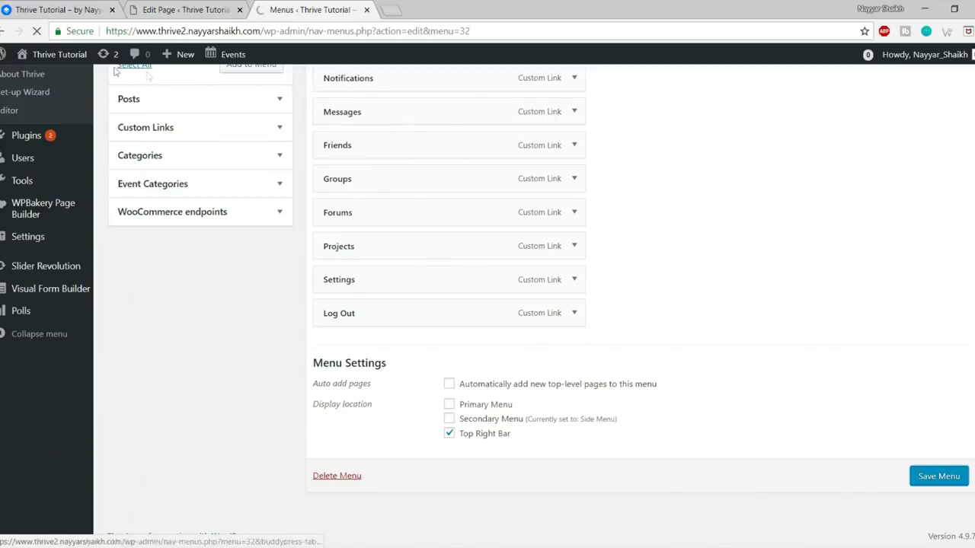
Open the live site in a new browser tab.
mouse_move(53, 58)
right_click(60, 70)
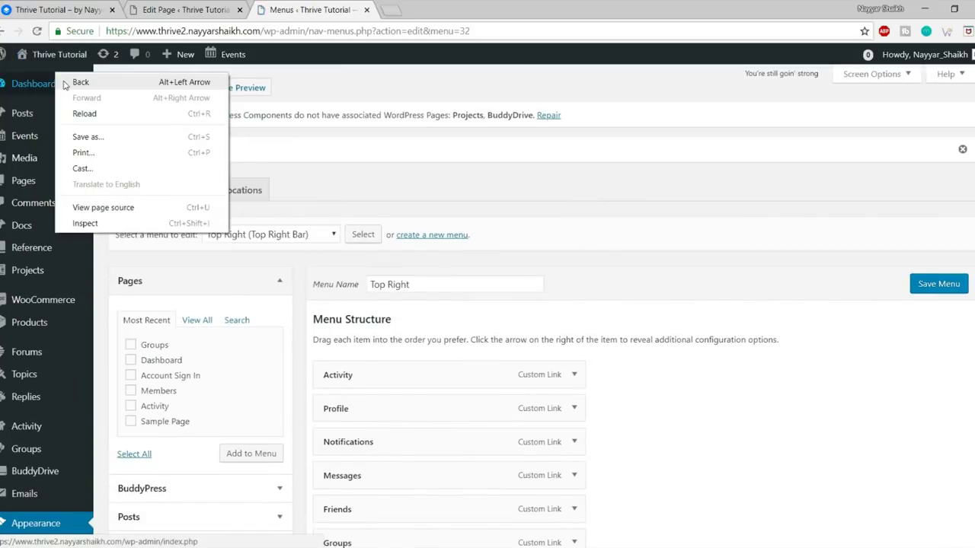
right_click(60, 53)
left_click(84, 61)
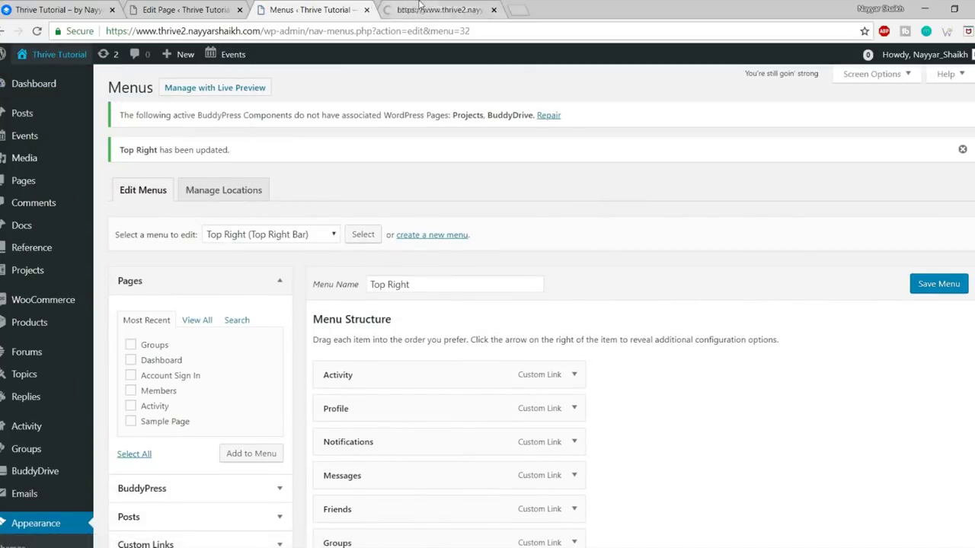
left_click(415, 9)
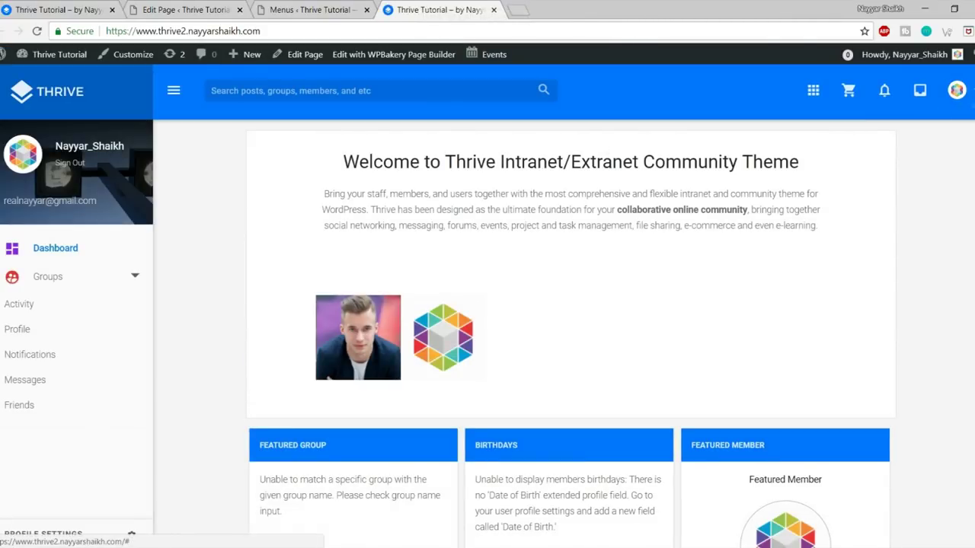
Check the avatar profile menu and the empty primary menu, then go to Add Primary Menu.
left_click(957, 90)
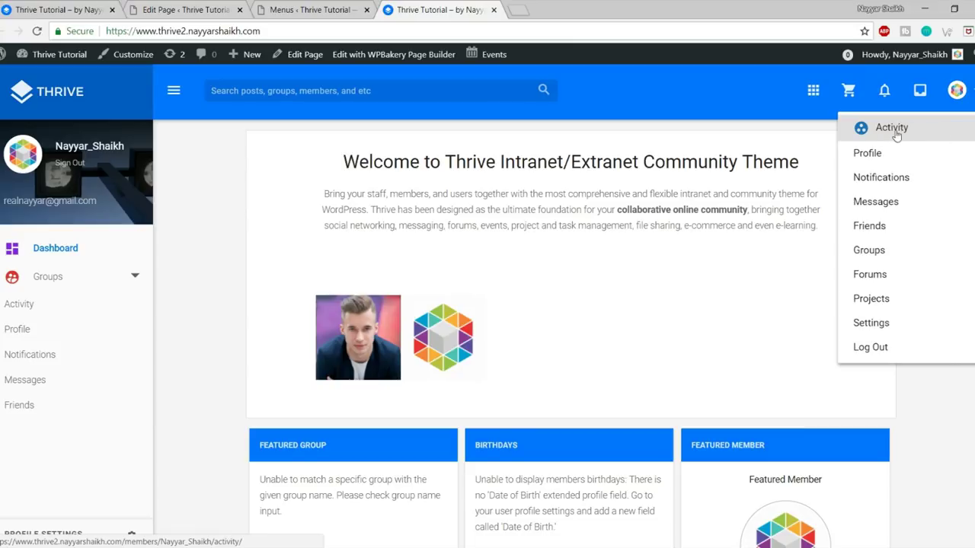
left_click(970, 91)
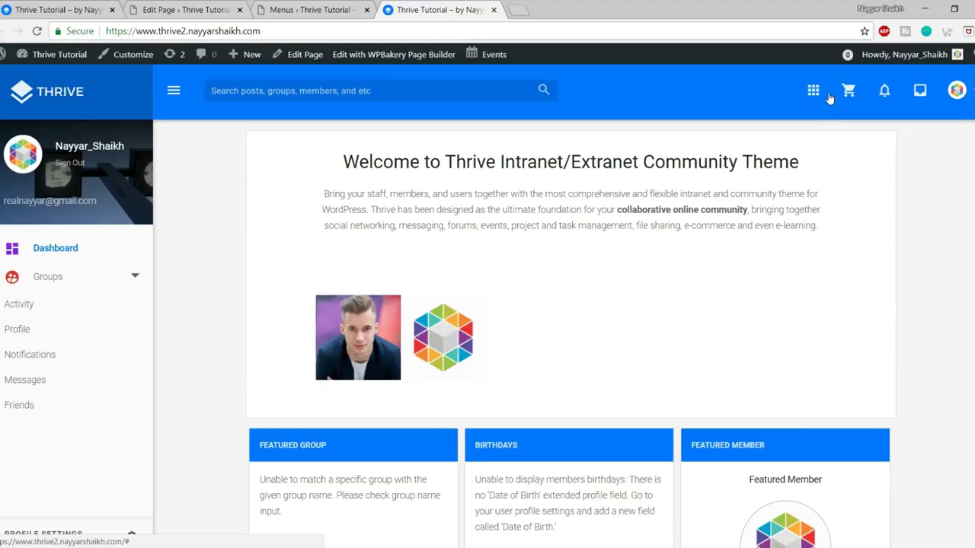
left_click(828, 98)
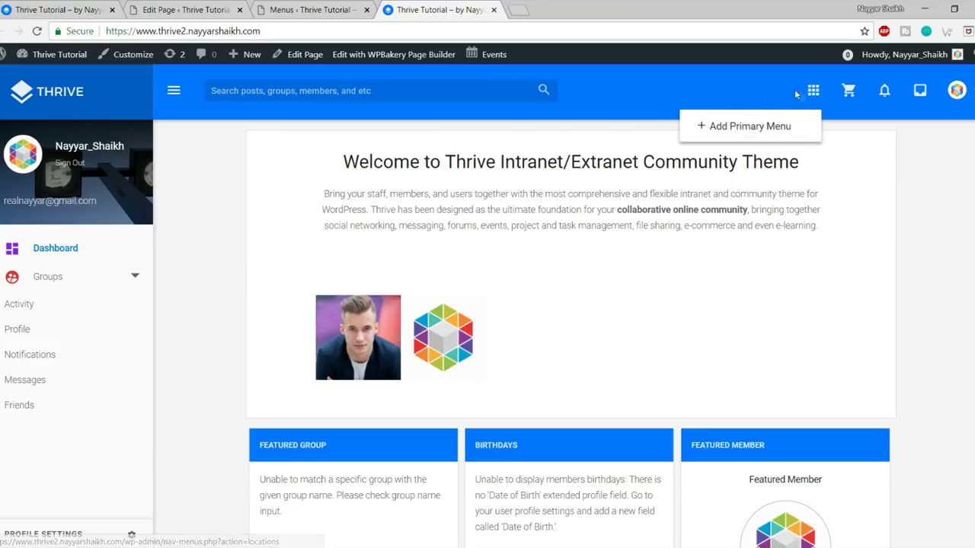
left_click(743, 134)
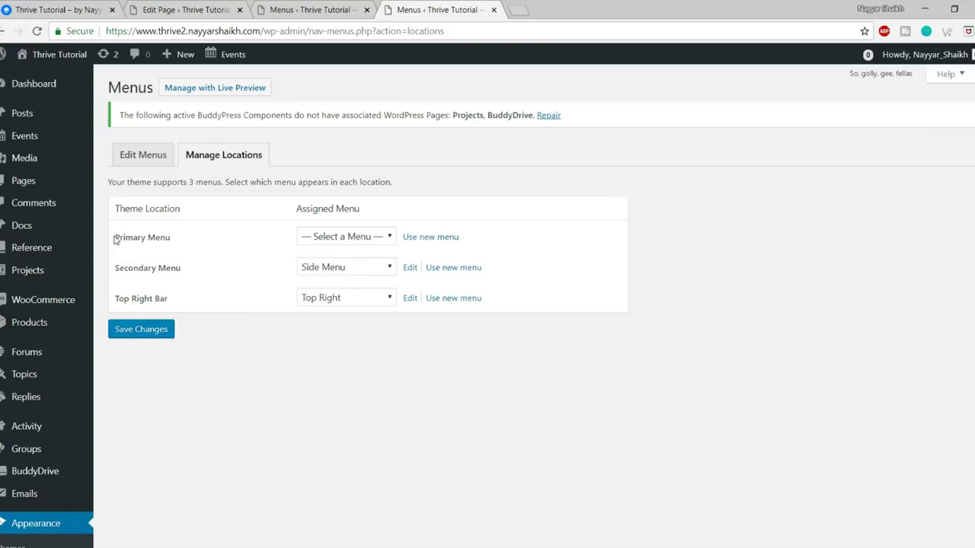
Create a menu named 'Primary' for the Primary Menu location and tick the Groups page.
left_click(442, 240)
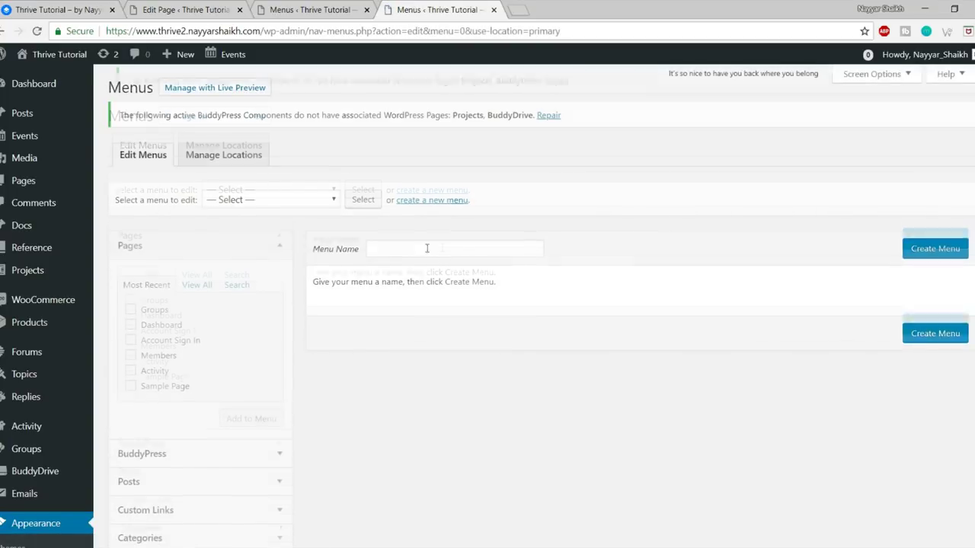
left_click(425, 249)
type("Primar")
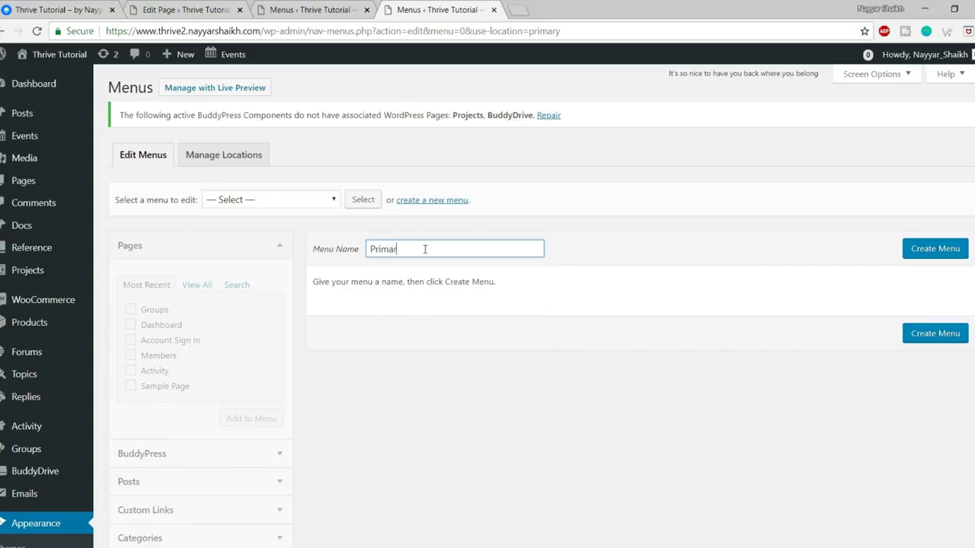
type("y")
left_click(915, 256)
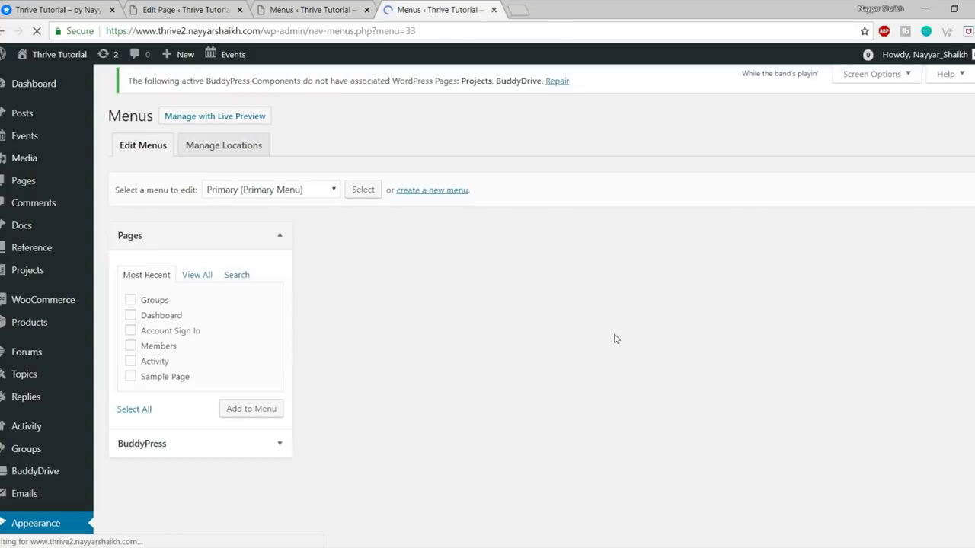
left_click(147, 312)
Add the Dashboard, Account Sign In, Members and Activity pages to Primary and save it.
left_click(153, 327)
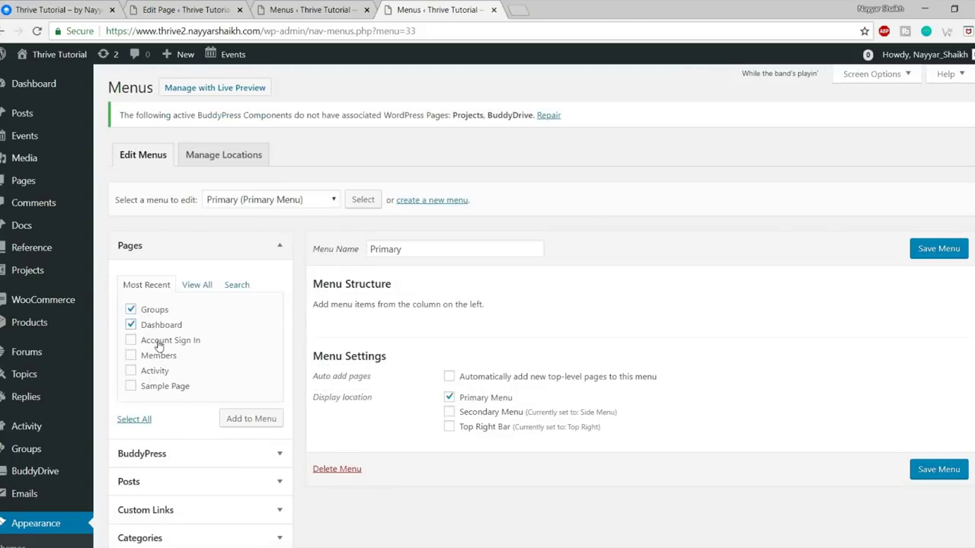
left_click(158, 340)
left_click(158, 355)
left_click(156, 371)
left_click(254, 420)
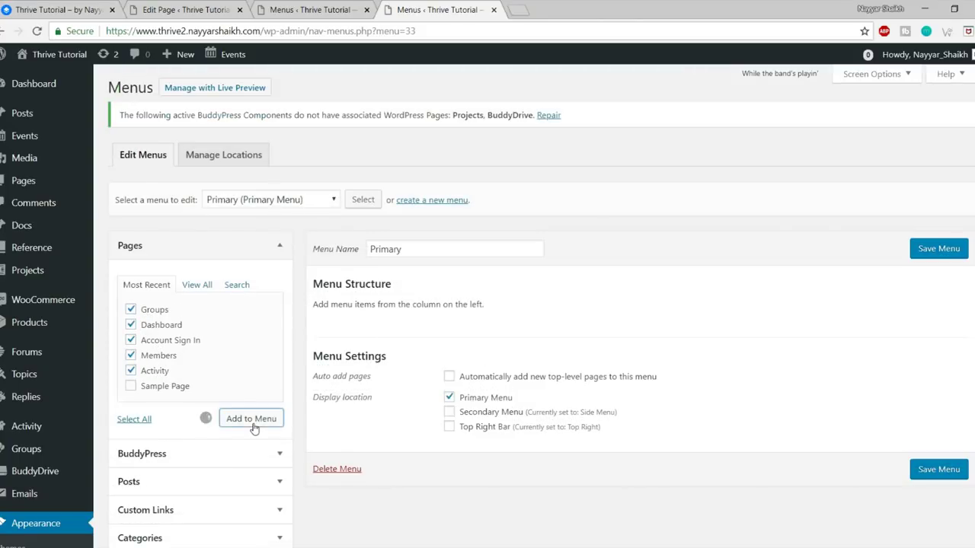
scroll(578, 395, "down", 1)
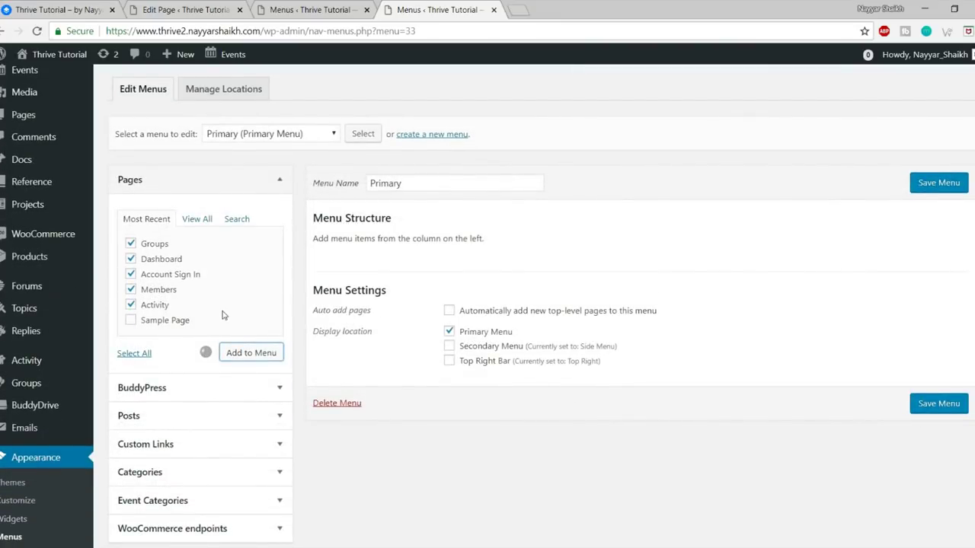
scroll(272, 356, "up", 1)
scroll(272, 359, "down", 1)
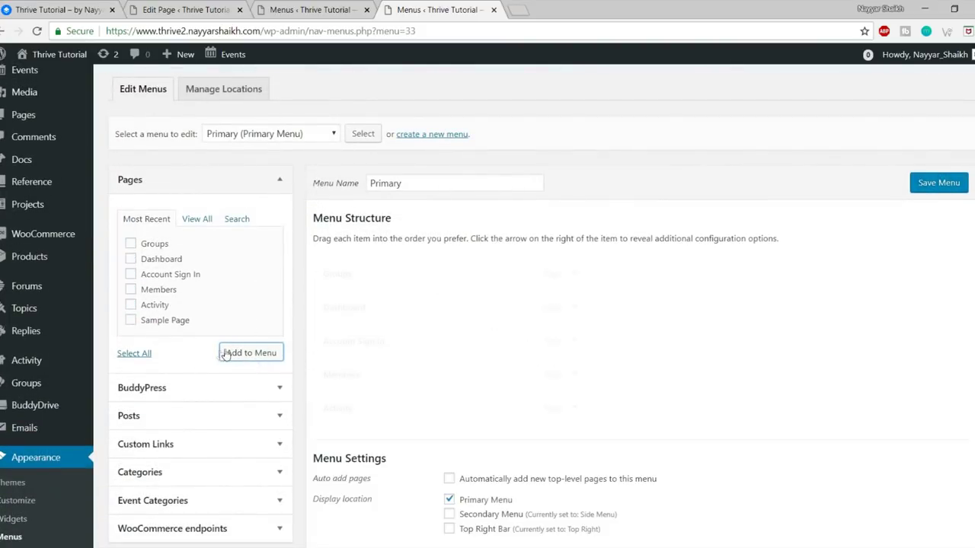
scroll(688, 324, "down", 4)
scroll(863, 369, "up", 4)
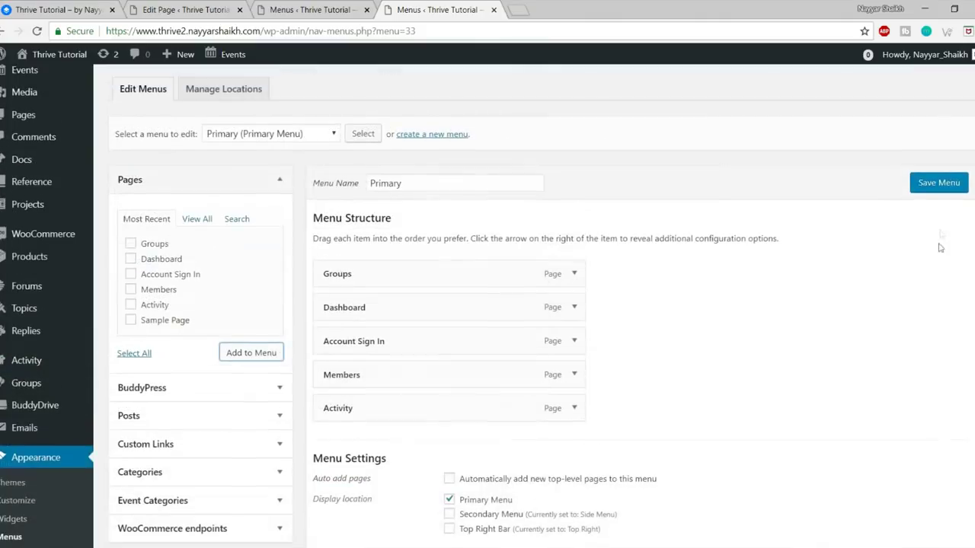
left_click(937, 185)
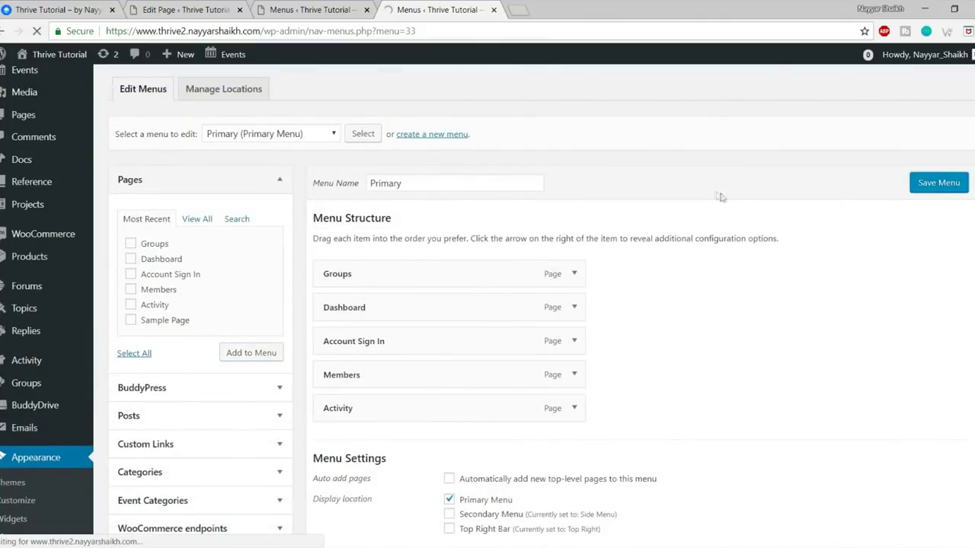
Close the extra menus and page editor tabs, and open the live site in a new tab.
left_click(366, 10)
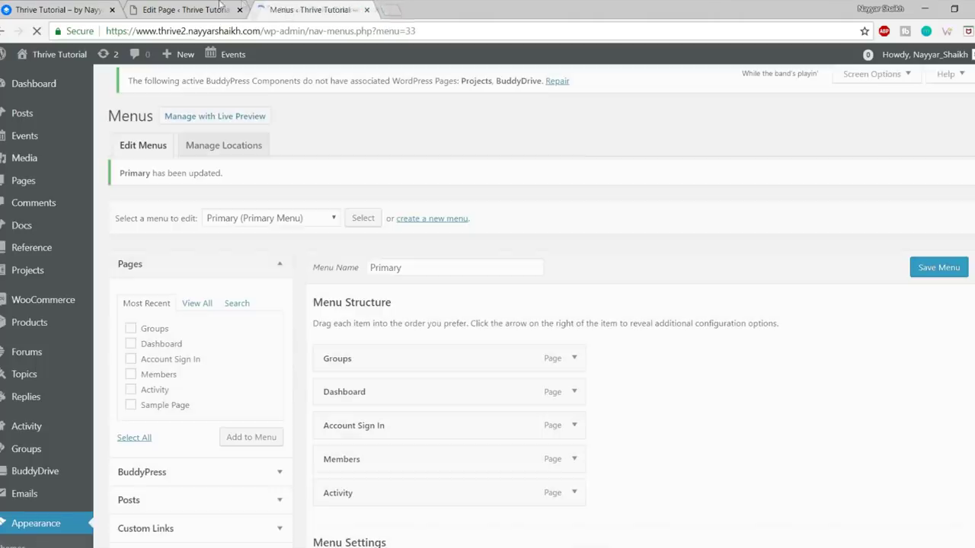
left_click(237, 14)
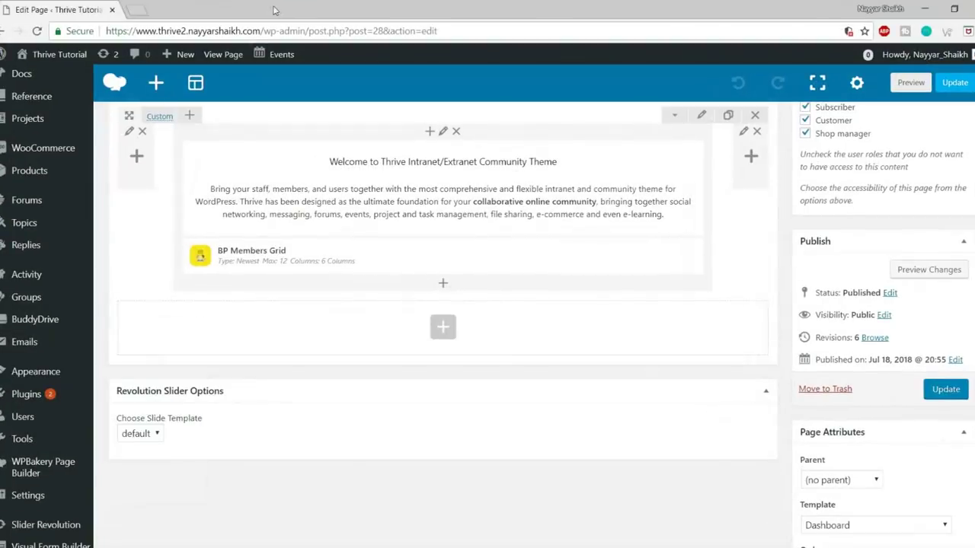
left_click(244, 10)
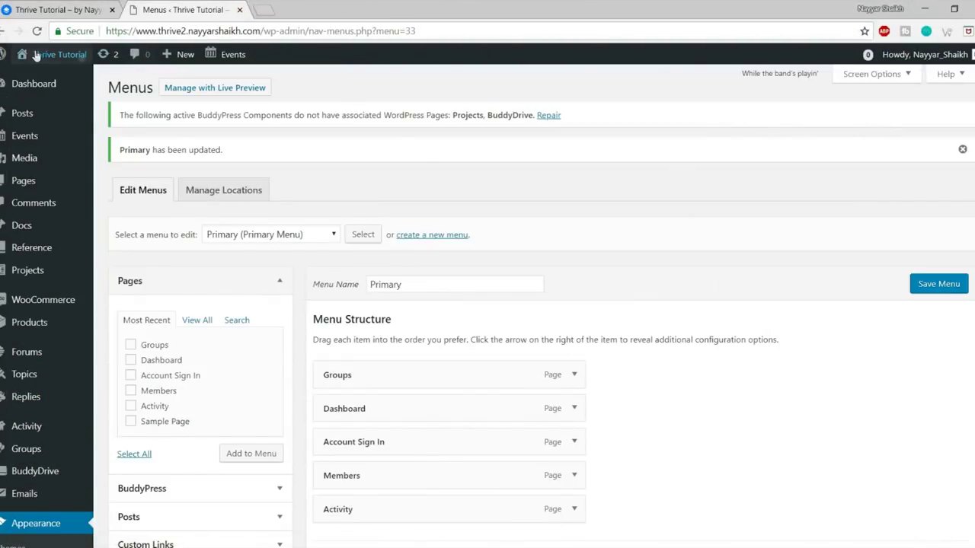
mouse_move(38, 55)
right_click(39, 77)
left_click(92, 84)
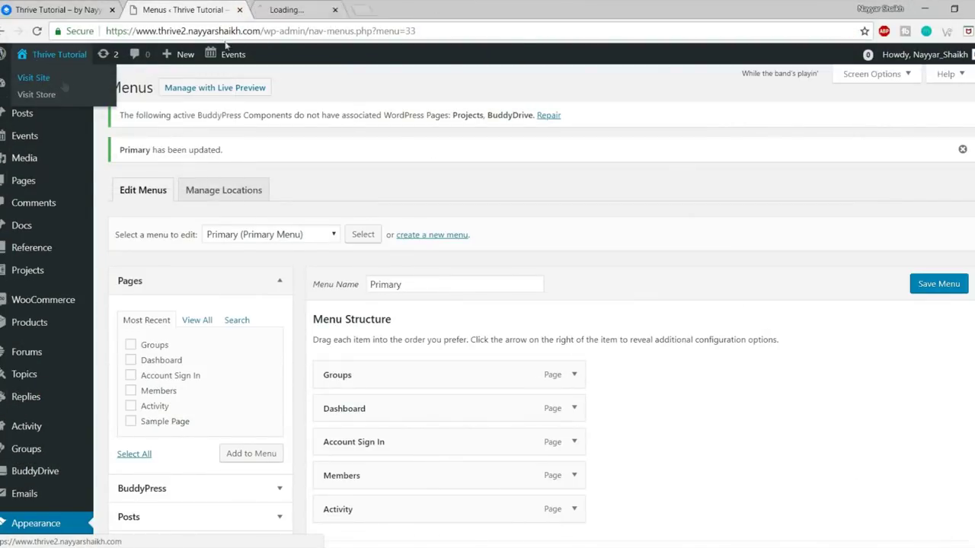
Check the new Primary menu items in the live site's header grid menu.
left_click(335, 10)
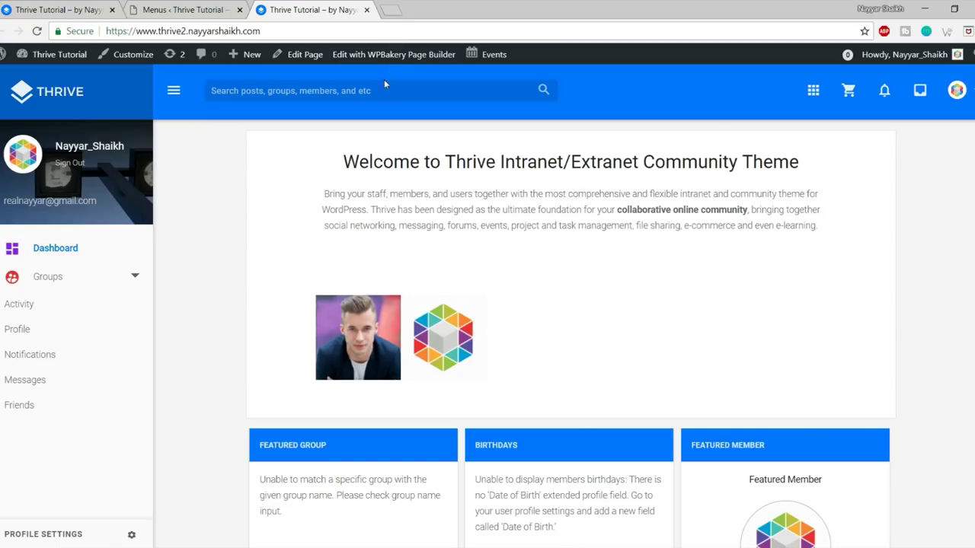
left_click(813, 90)
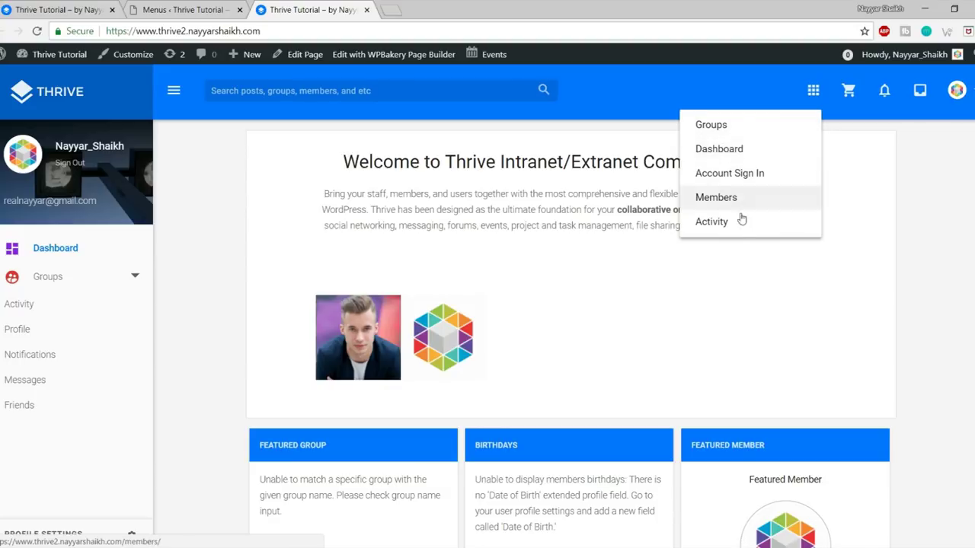
left_click(813, 90)
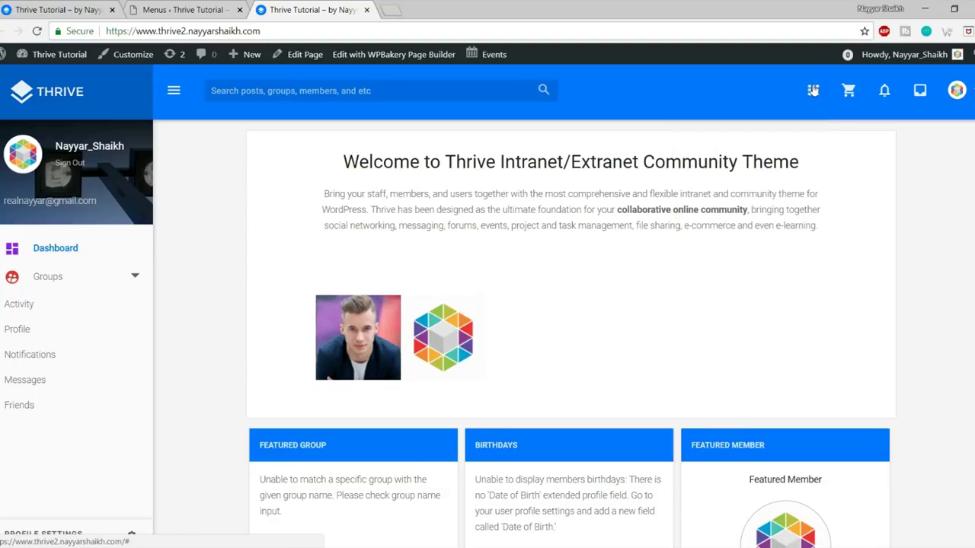
Expand Groups in the site sidebar and go to Create Group.
scroll(910, 218, "down", 4)
scroll(909, 218, "up", 4)
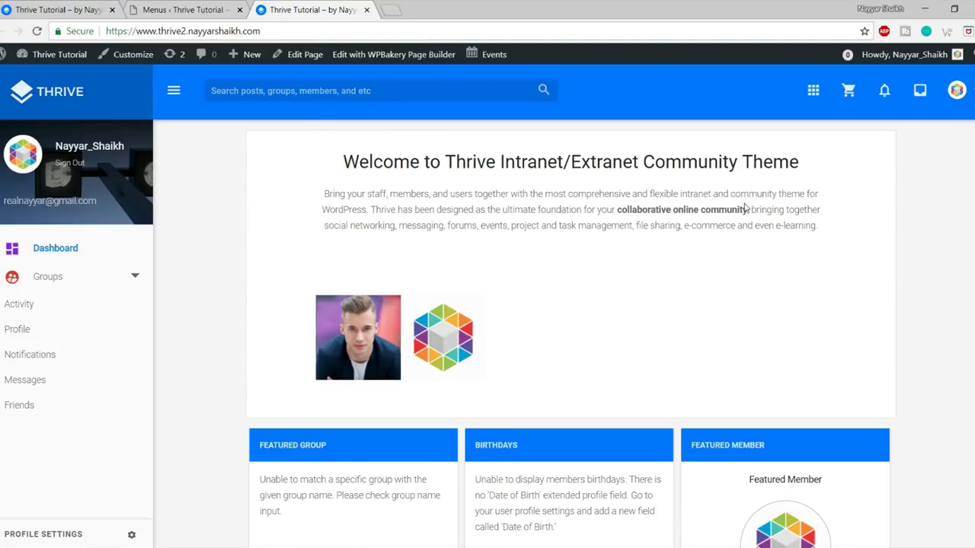
scroll(746, 207, "down", 3)
left_click_drag(253, 216, 347, 262)
left_click(346, 262)
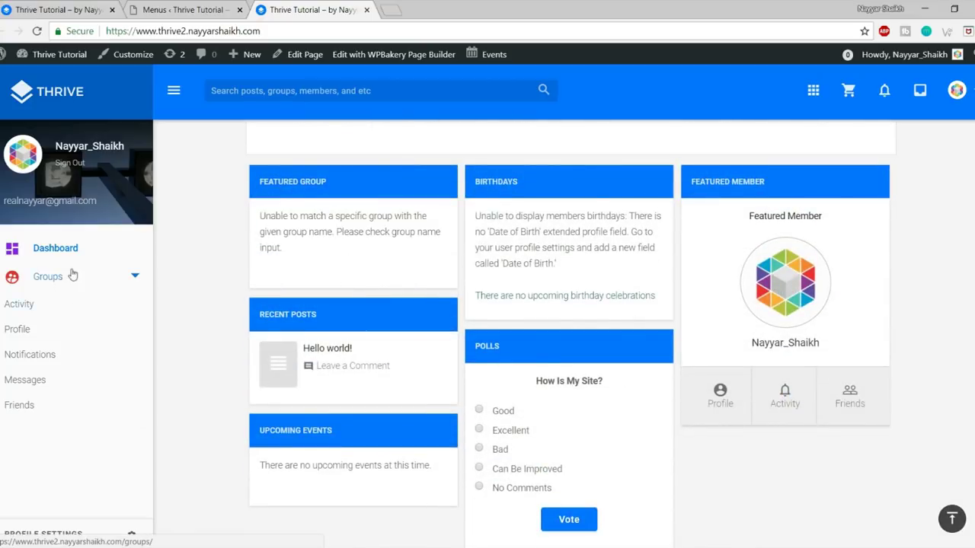
left_click(134, 278)
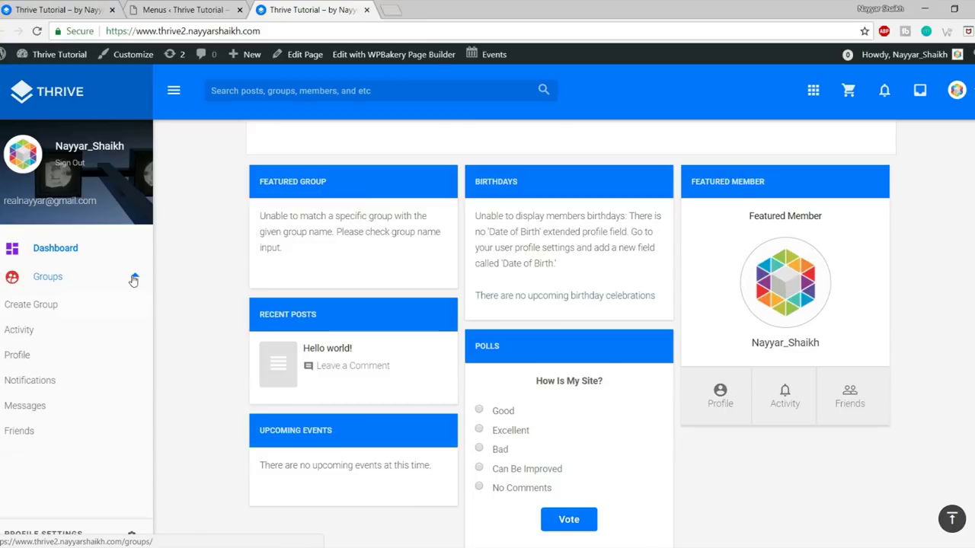
left_click(38, 307)
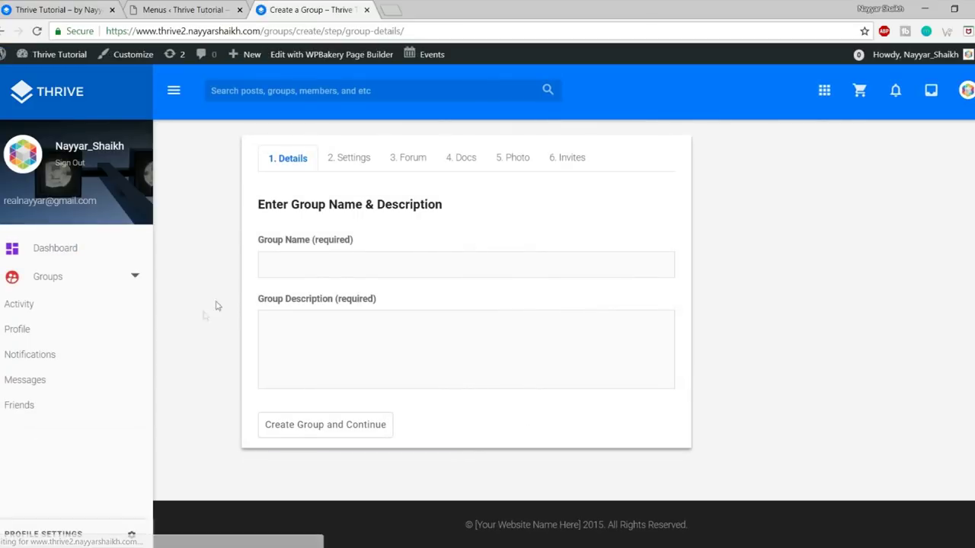
Enter 'New Group' as the Group Name and open a blank browser tab.
left_click(328, 267)
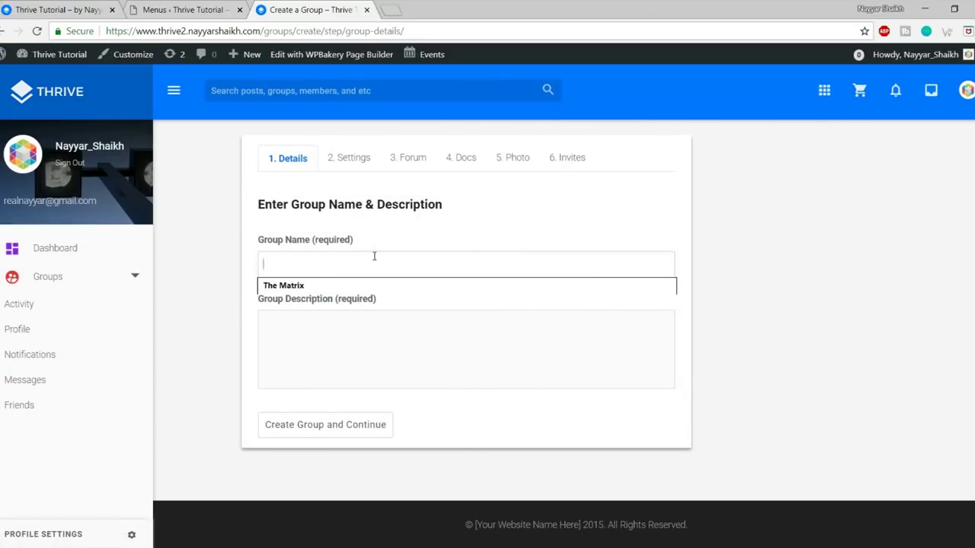
type("New Group")
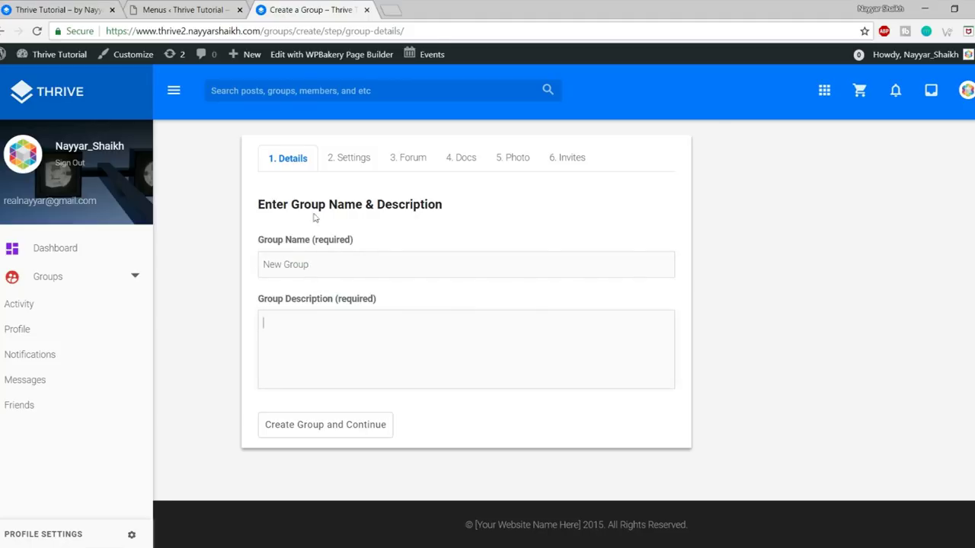
left_click(392, 9)
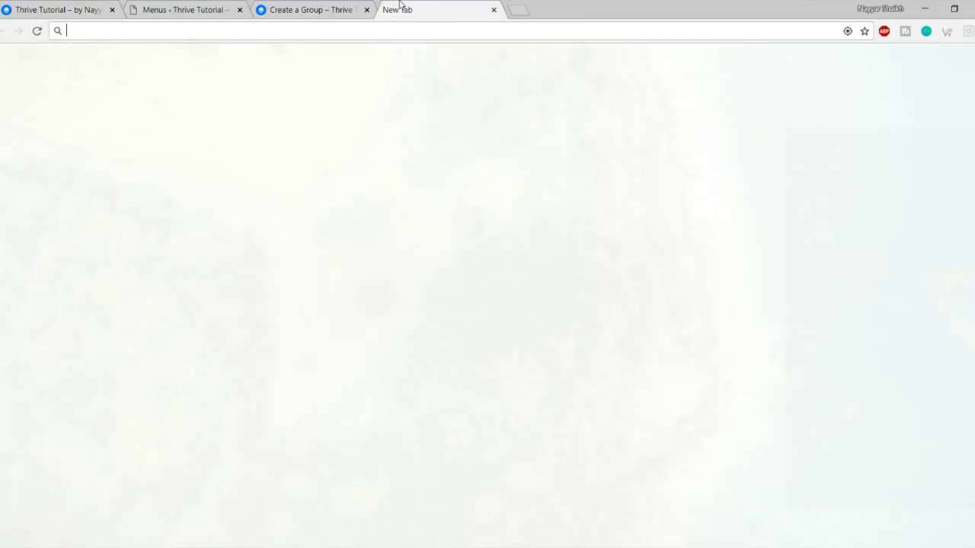
Load lipsum.com, generate Lorem Ipsum and select the first two paragraphs.
type("lips")
key("Return")
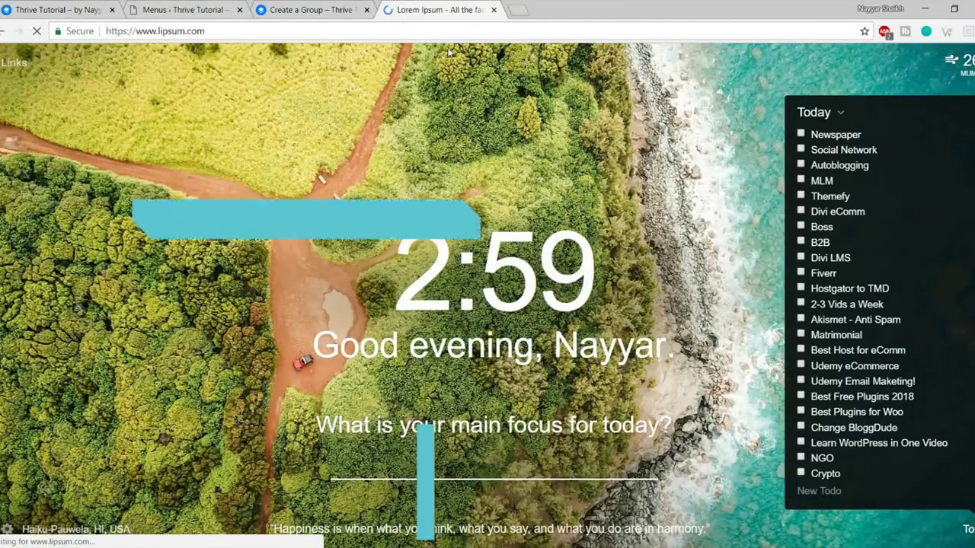
scroll(751, 151, "down", 7)
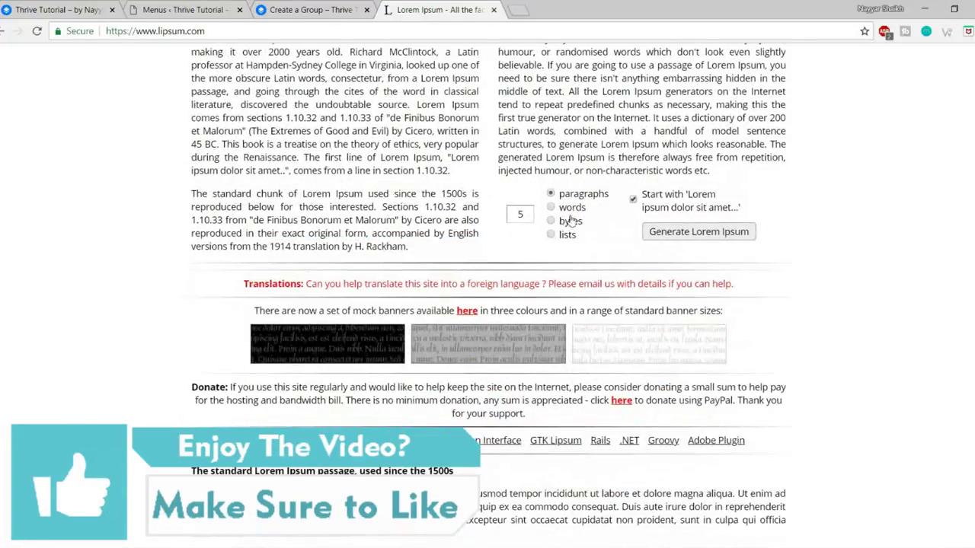
left_click(690, 233)
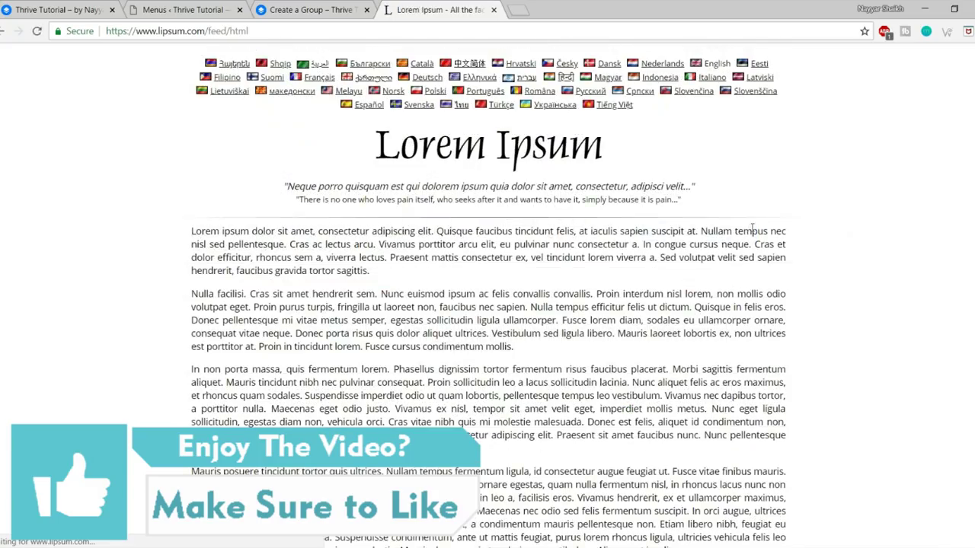
left_click_drag(188, 231, 577, 353)
key("ctrl+c")
Paste the Lorem Ipsum into Group Description, delete the second paragraph and submit the details.
left_click(304, 9)
left_click(388, 320)
key("ctrl+v")
scroll(438, 421, "down", 2)
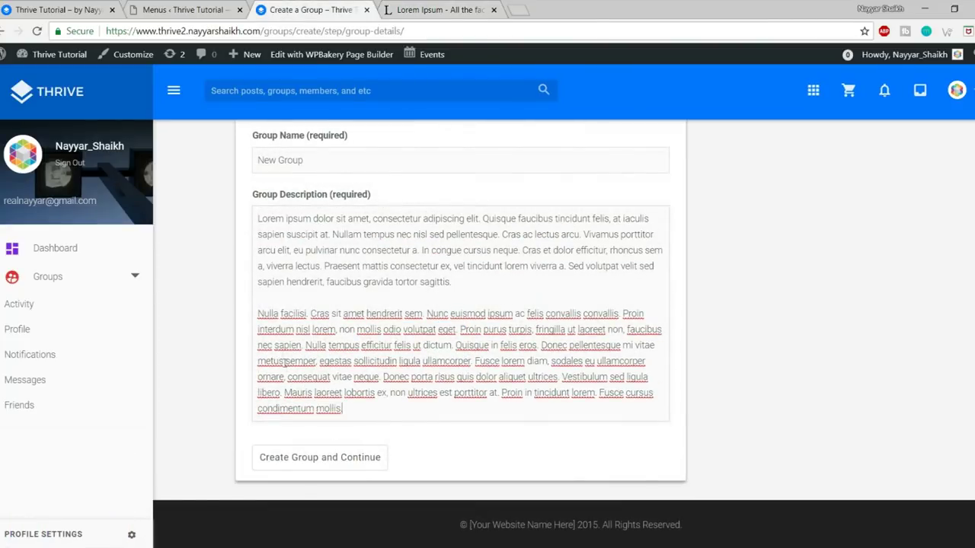
left_click_drag(255, 312, 453, 421)
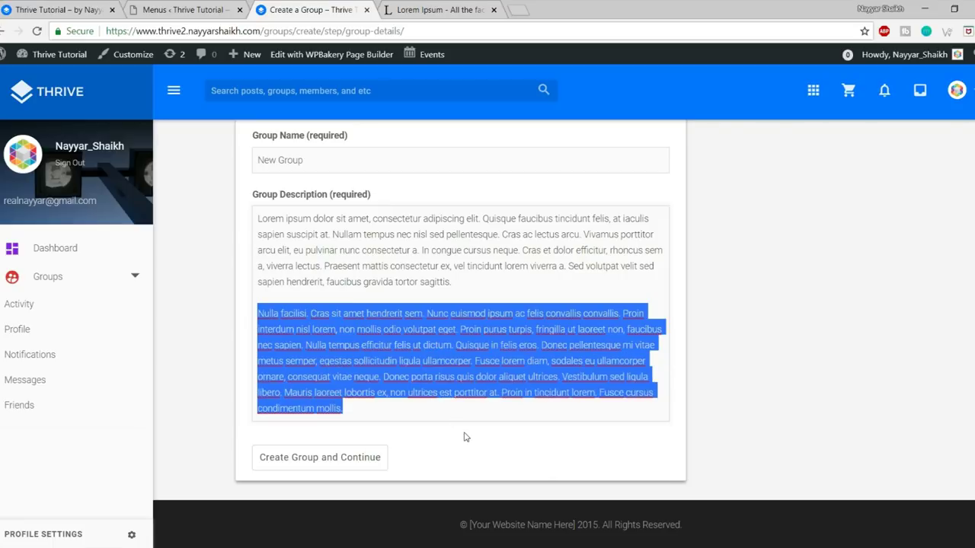
key("BackSpace")
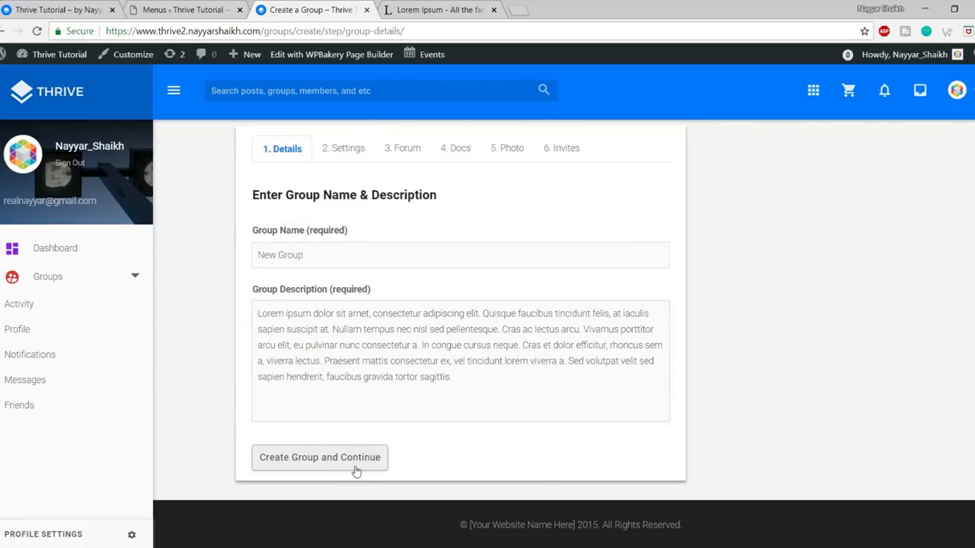
left_click(356, 471)
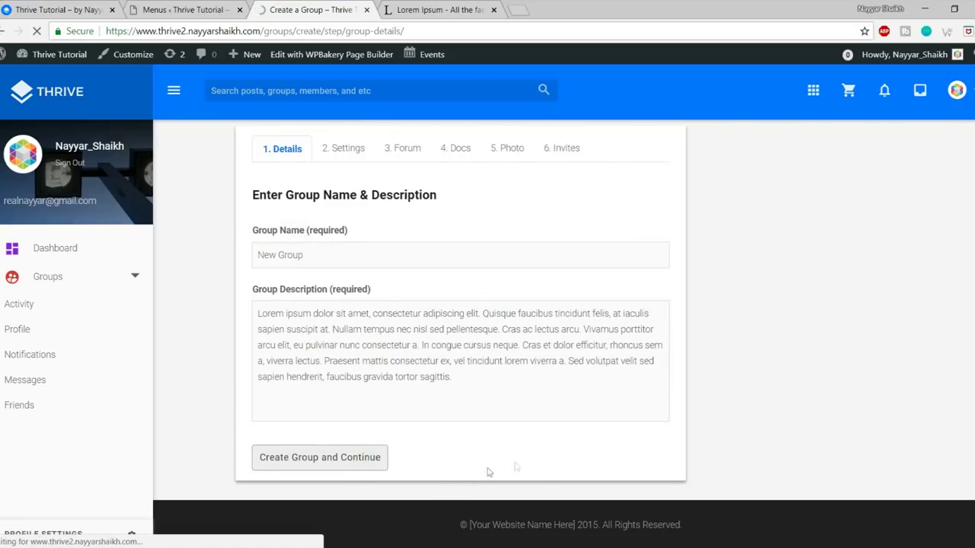
Review the 'This is a public group' privacy option and its membership rules.
scroll(643, 304, "down", 2)
scroll(645, 308, "down", 1)
scroll(644, 308, "down", 2)
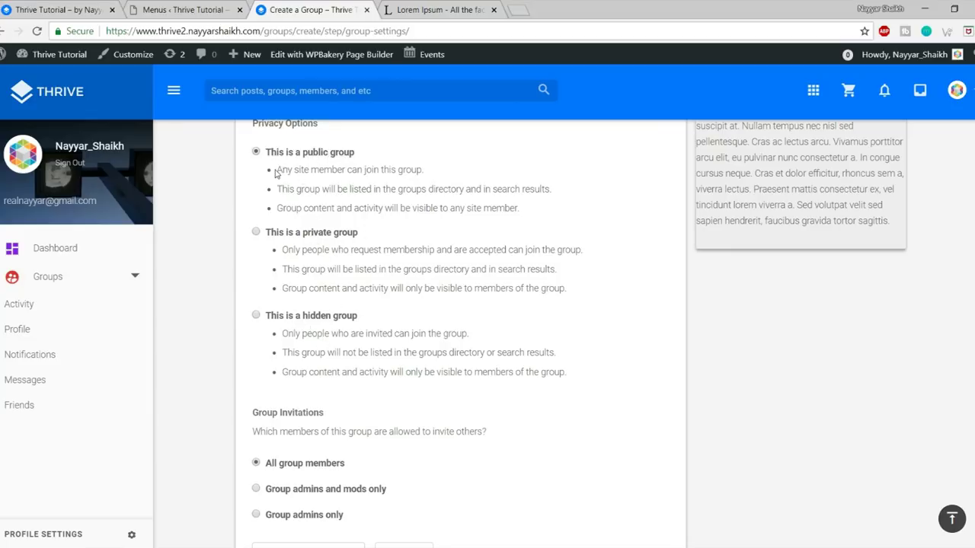
left_click_drag(276, 169, 423, 169)
left_click(455, 161)
left_click_drag(534, 212, 454, 210)
left_click(457, 208)
scroll(507, 315, "down", 1)
scroll(411, 350, "up", 4)
scroll(317, 335, "down", 1)
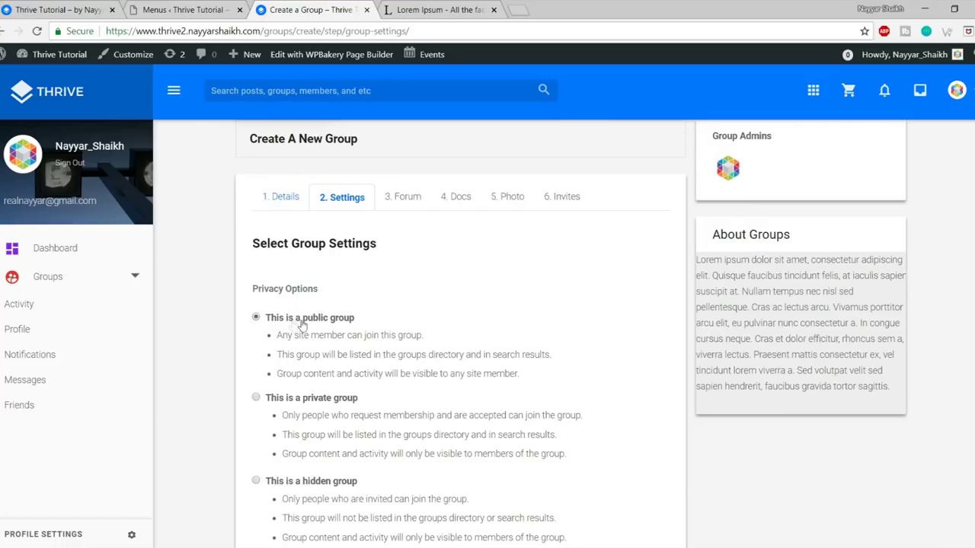
scroll(313, 329, "down", 4)
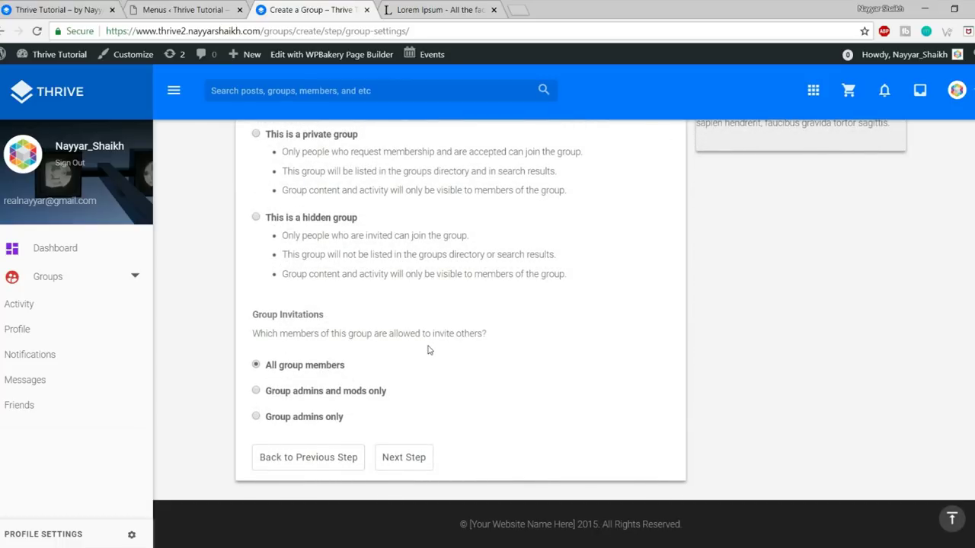
Keep invitations open to all group members and continue to the Forum step.
left_click(313, 399)
scroll(511, 409, "up", 5)
scroll(511, 410, "down", 5)
left_click(400, 457)
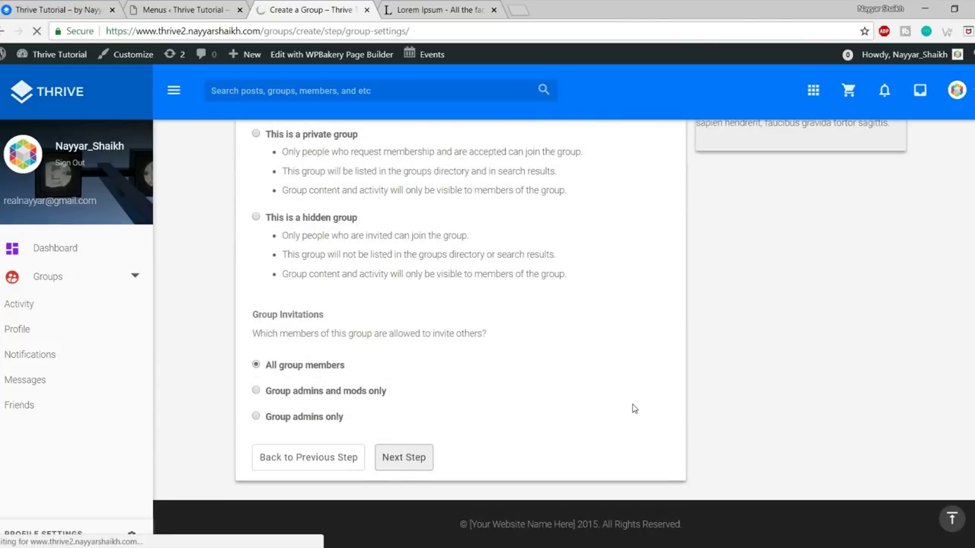
scroll(602, 408, "down", 1)
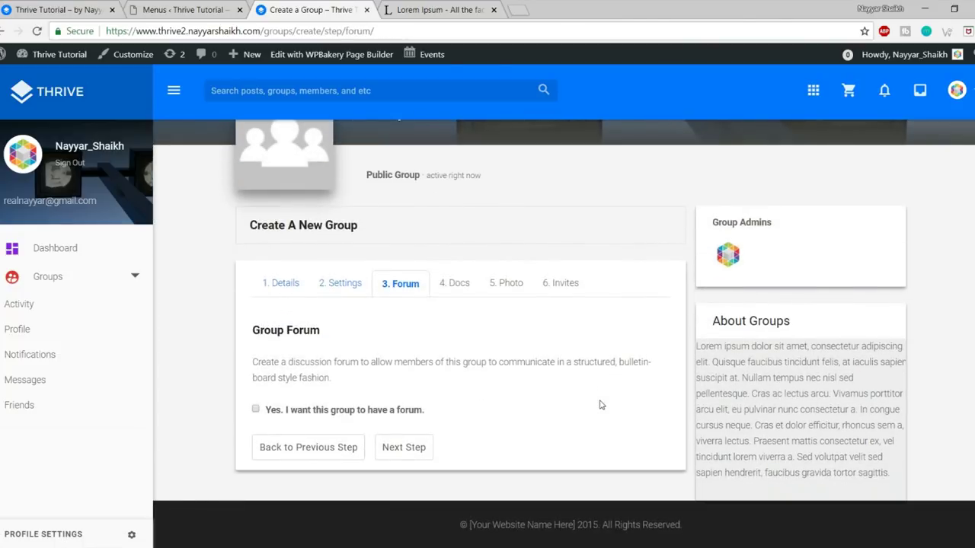
Tick 'Yes. I want this group to have a forum.' and continue to the Docs step.
left_click(324, 409)
left_click(410, 447)
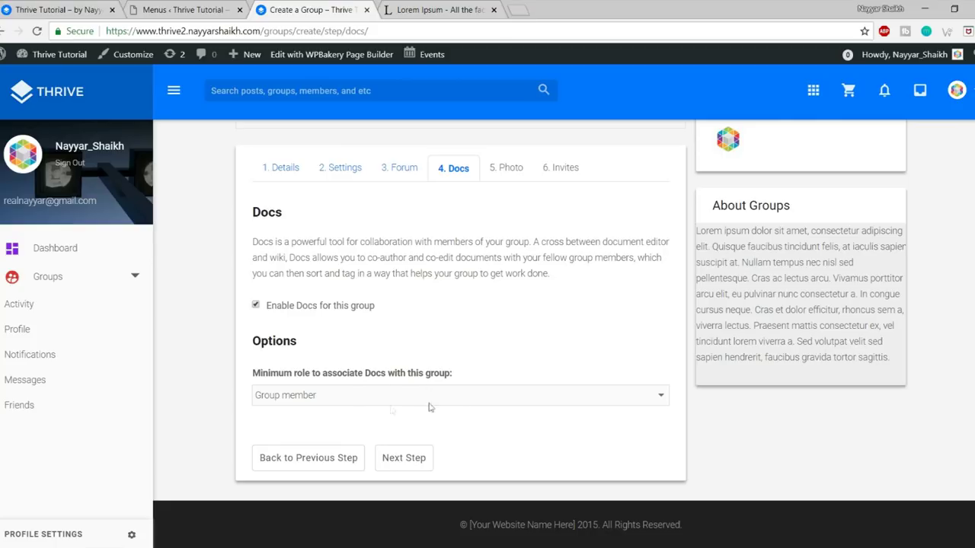
Leave the Docs minimum role at Group member and continue to the Photo step.
left_click(407, 391)
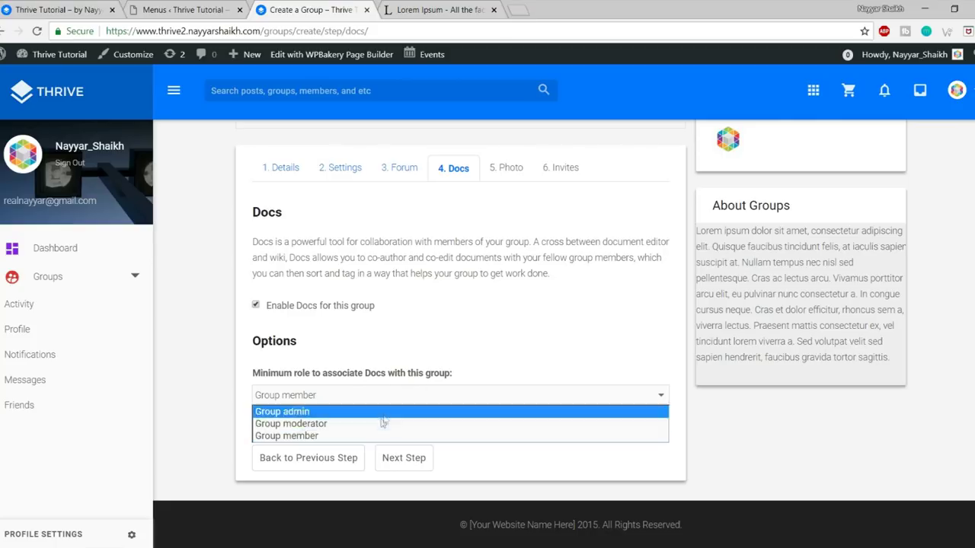
left_click(326, 436)
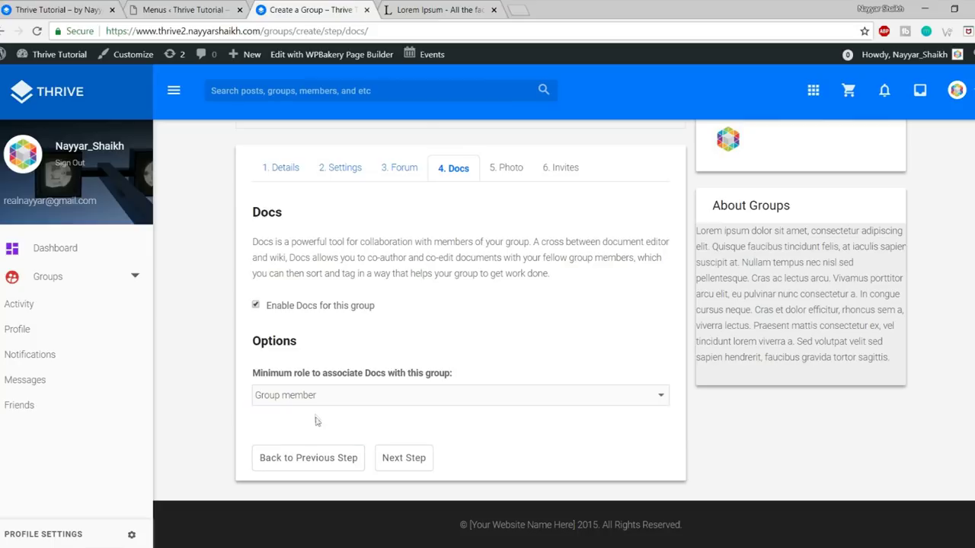
left_click(368, 396)
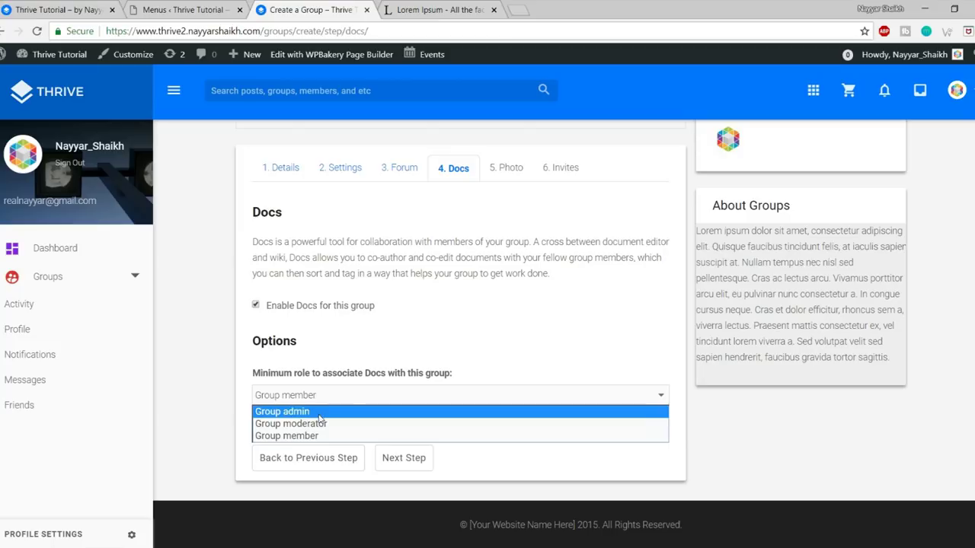
left_click(315, 437)
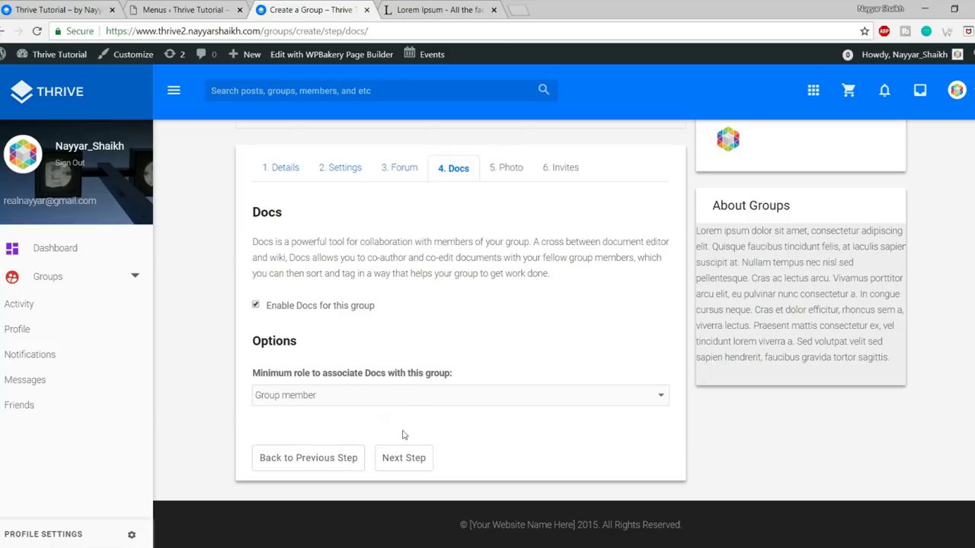
left_click(421, 462)
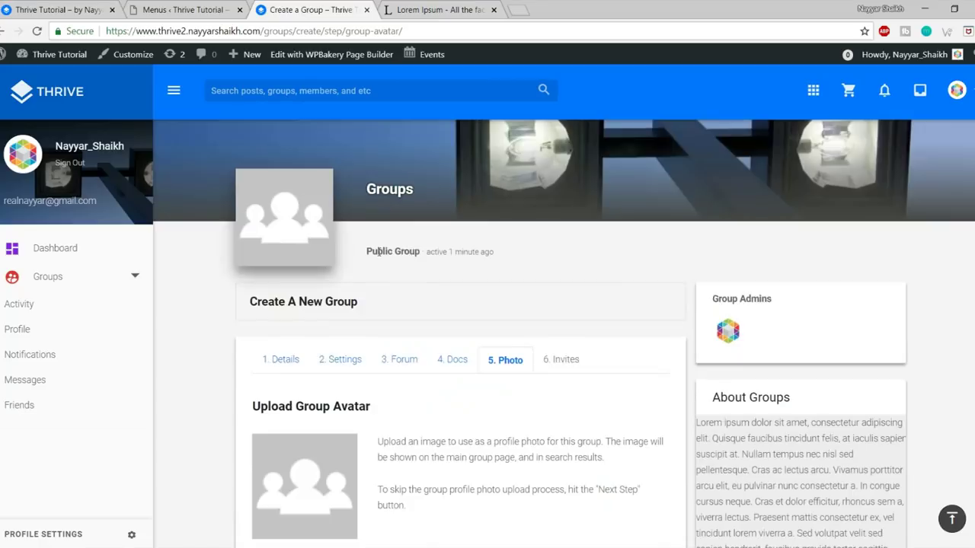
Upload Group.jpg from the Thrive Media folder as the group avatar.
scroll(521, 282, "down", 4)
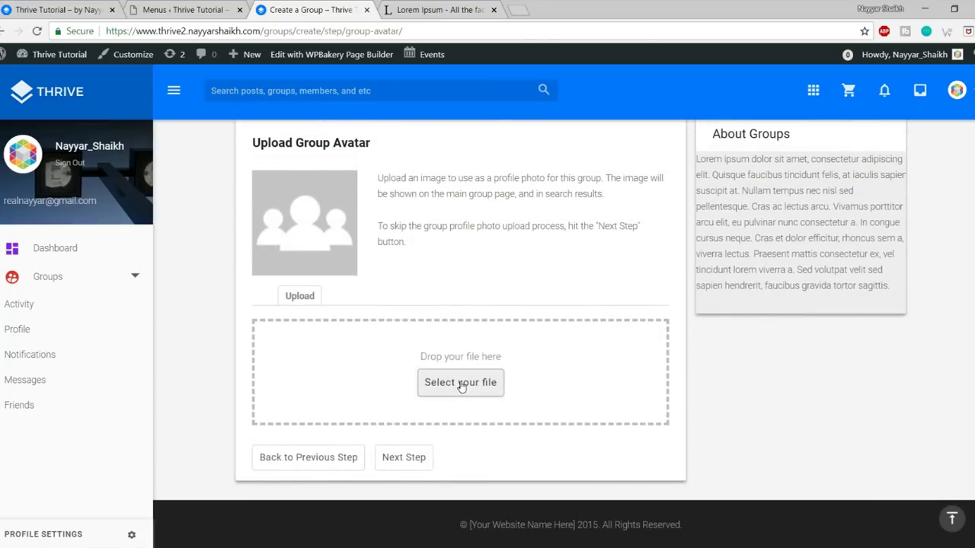
left_click(461, 384)
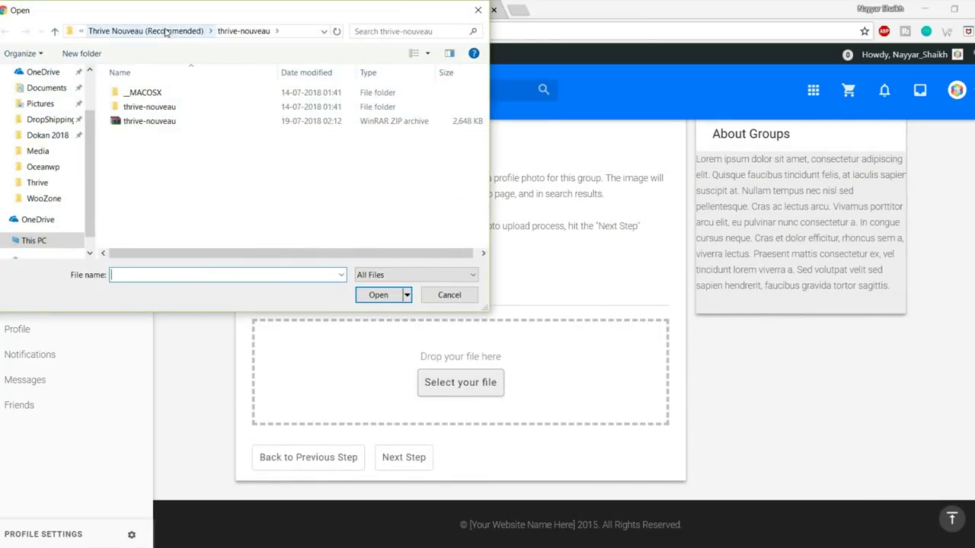
left_click(169, 32)
left_click(122, 31)
left_click(125, 32)
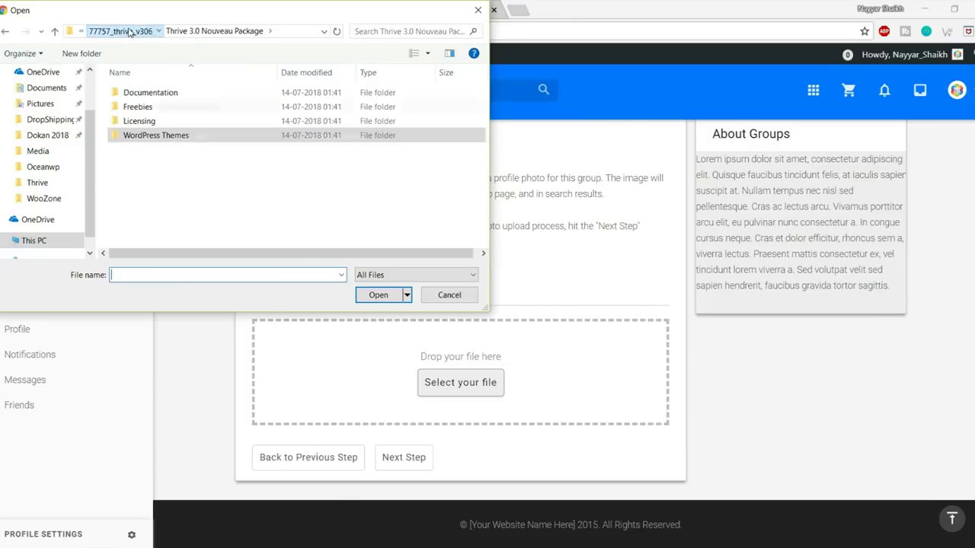
left_click(129, 31)
left_click(176, 31)
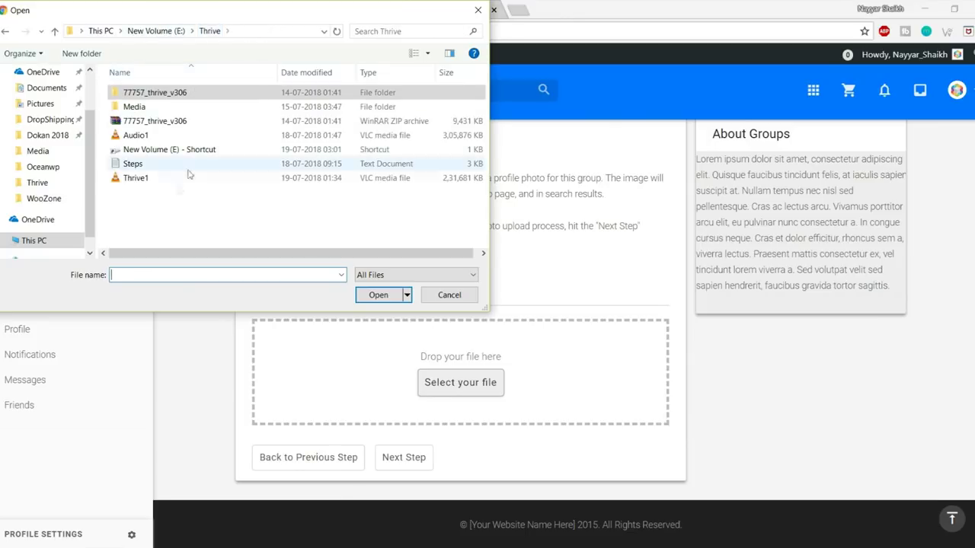
double_click(156, 107)
left_click(438, 216)
left_click(381, 294)
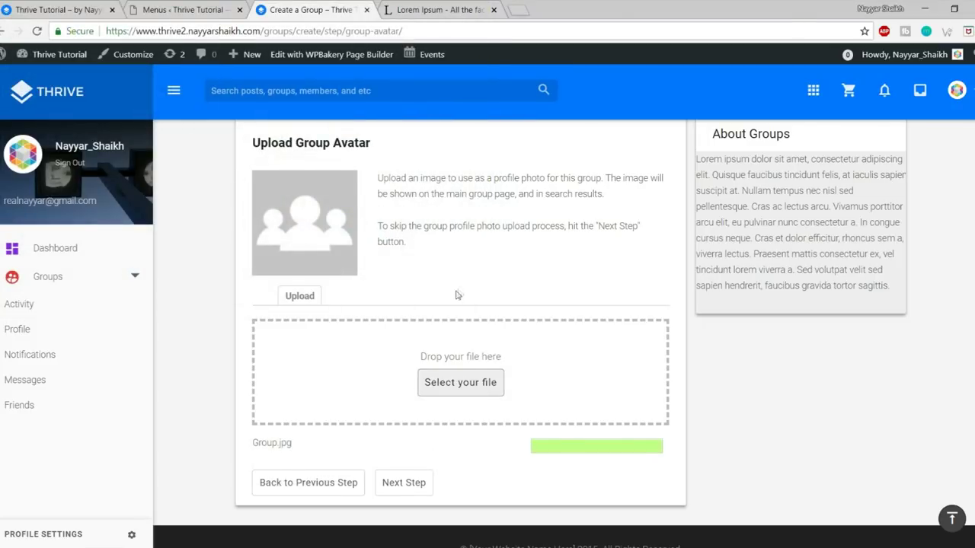
Crop the avatar to cover the whole Group.jpg photo.
scroll(472, 296, "down", 2)
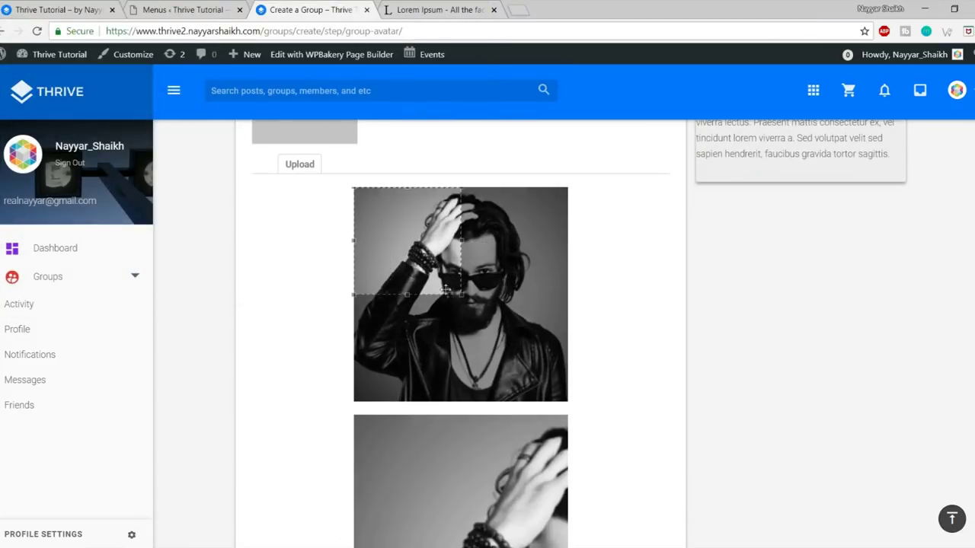
left_click_drag(461, 294, 673, 512)
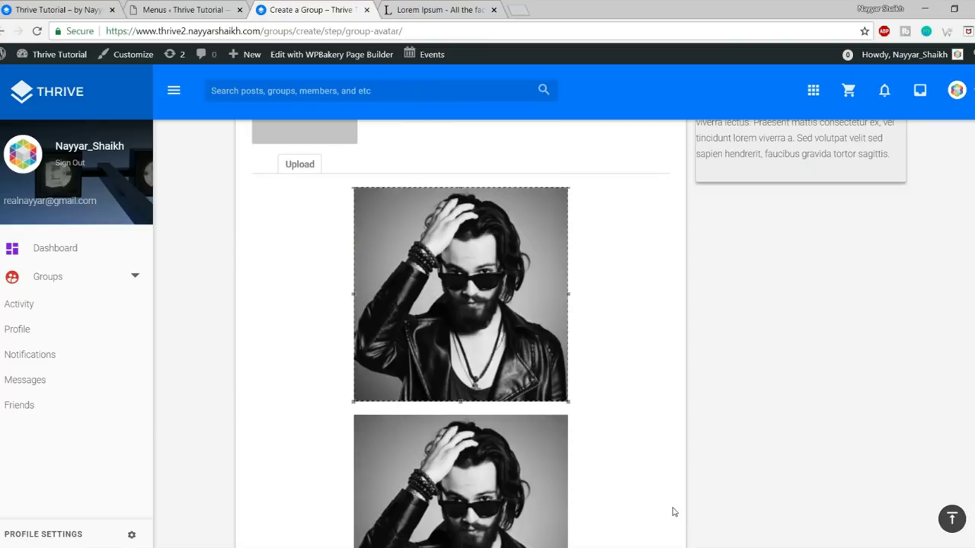
scroll(673, 512, "down", 4)
left_click(481, 410)
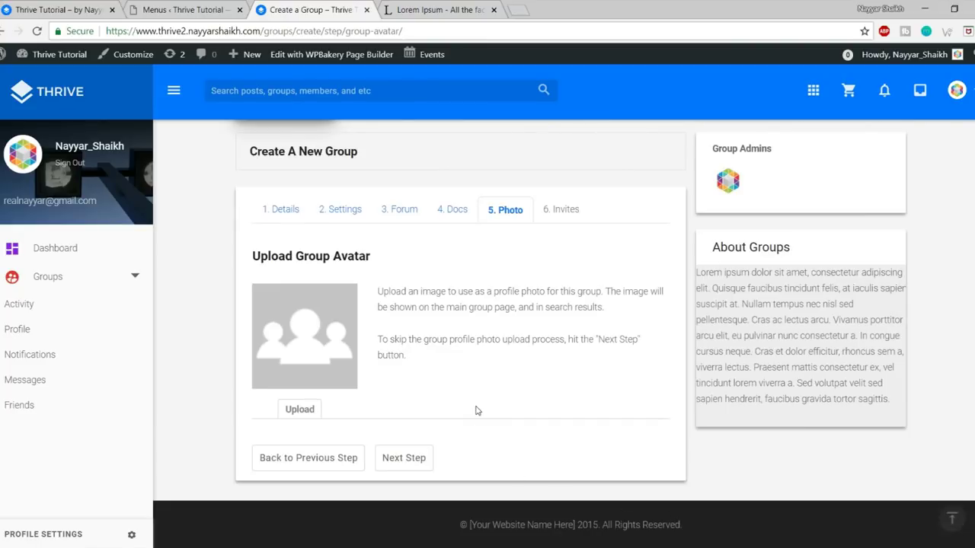
Move to the Invites step and queue the one listed friend for invitation.
left_click(416, 460)
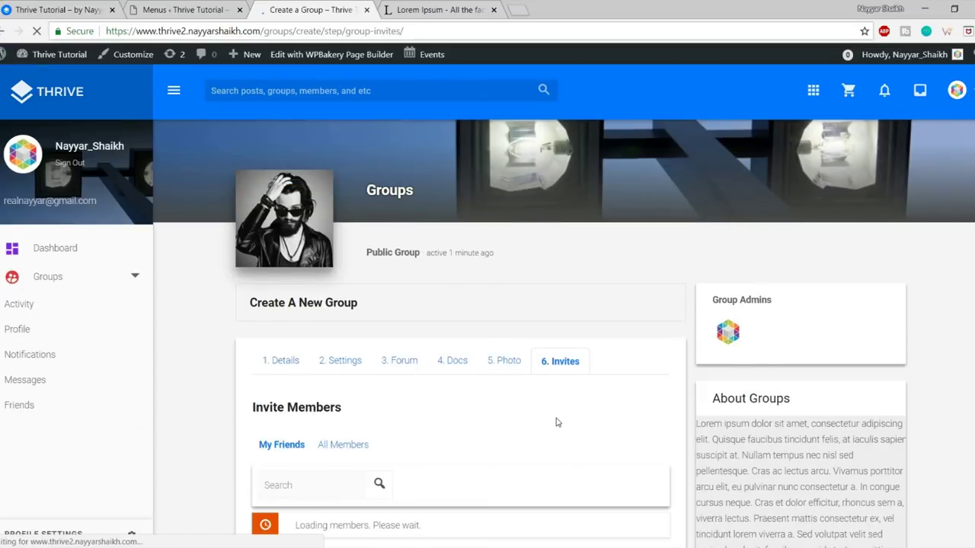
scroll(556, 422, "down", 2)
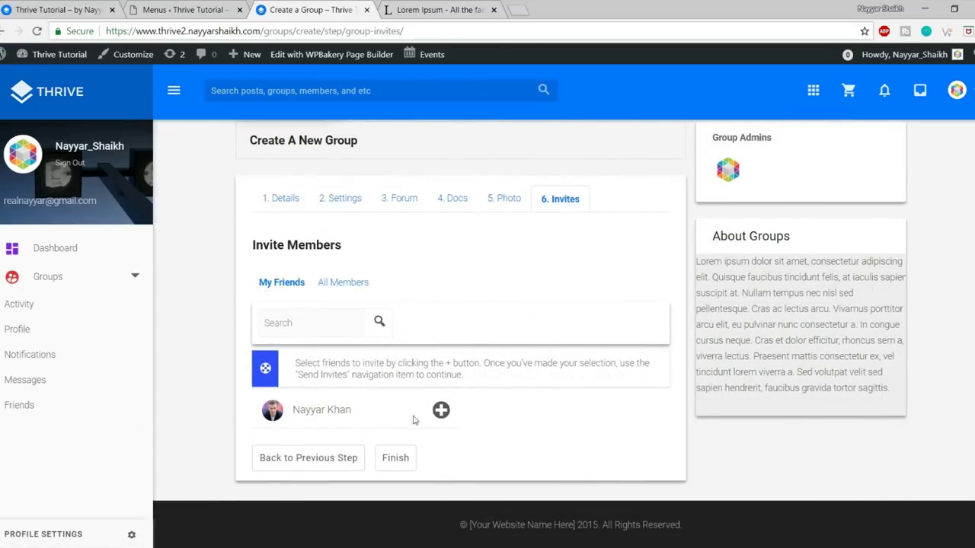
left_click(441, 411)
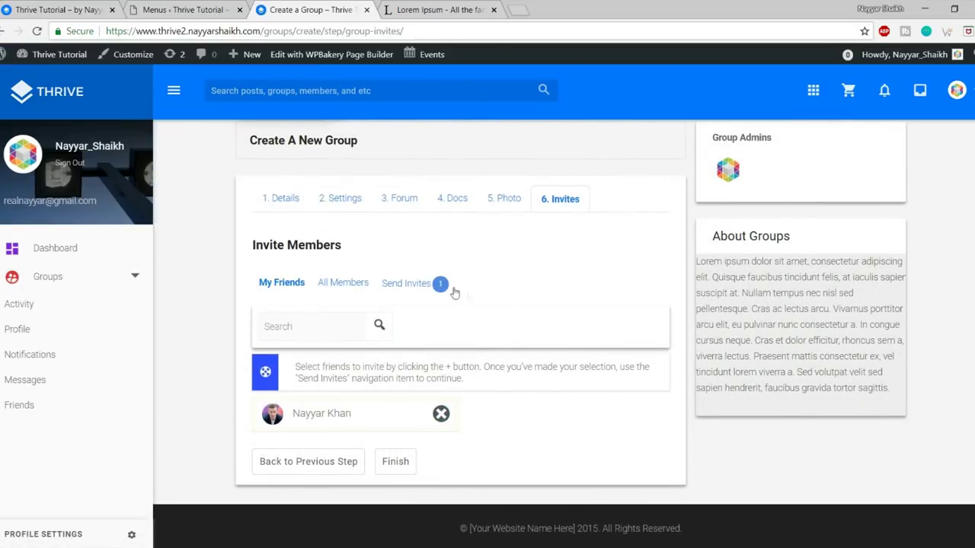
Finish the Invites step to create New Group and view its home page.
left_click(398, 464)
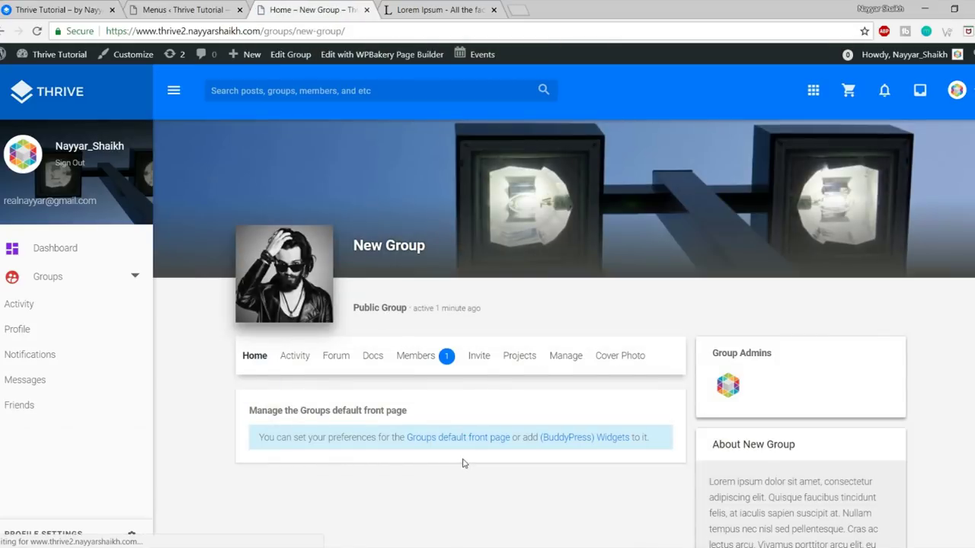
scroll(463, 463, "down", 3)
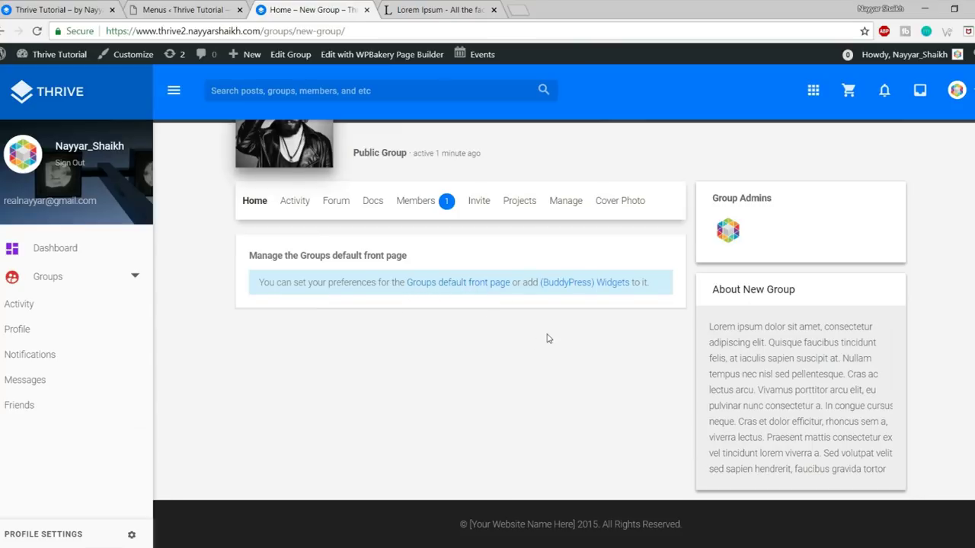
scroll(545, 363, "up", 2)
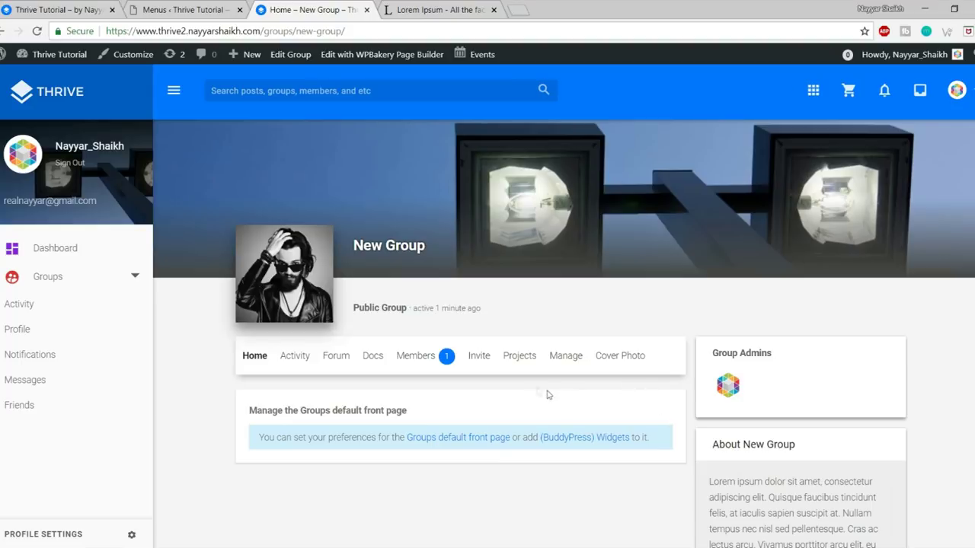
Start a topic in New Group's forum titled 'WordPress' with body 'a doubt about WordPRess?'.
left_click(337, 370)
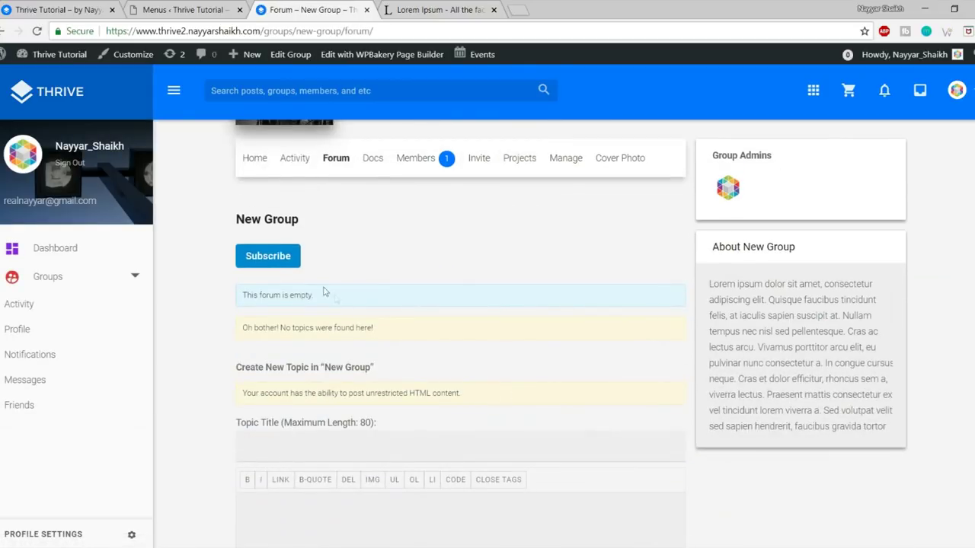
scroll(496, 373, "down", 2)
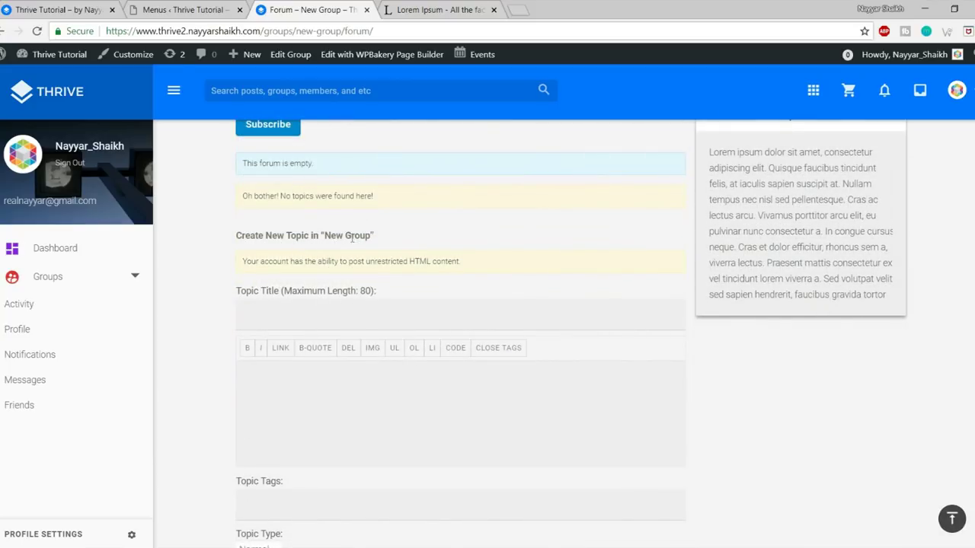
left_click(324, 300)
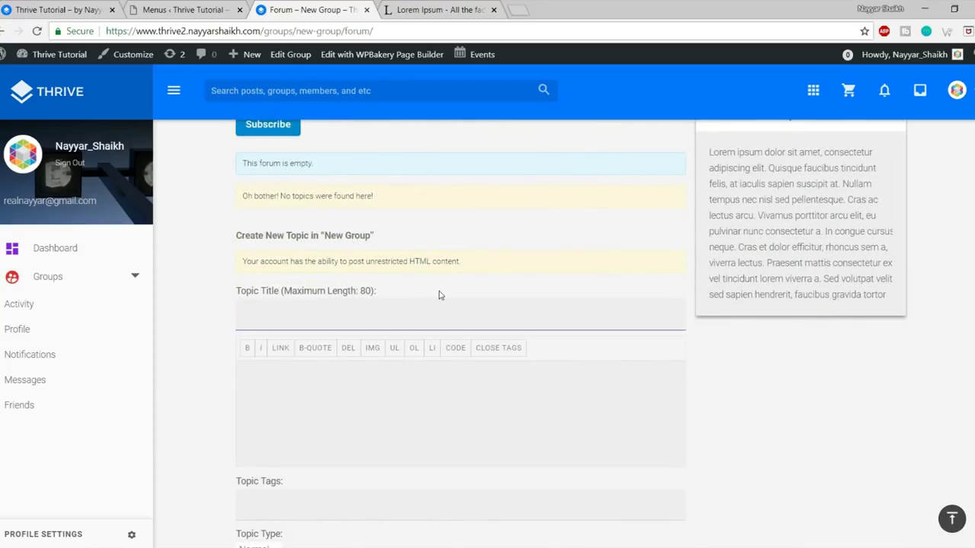
type("Word")
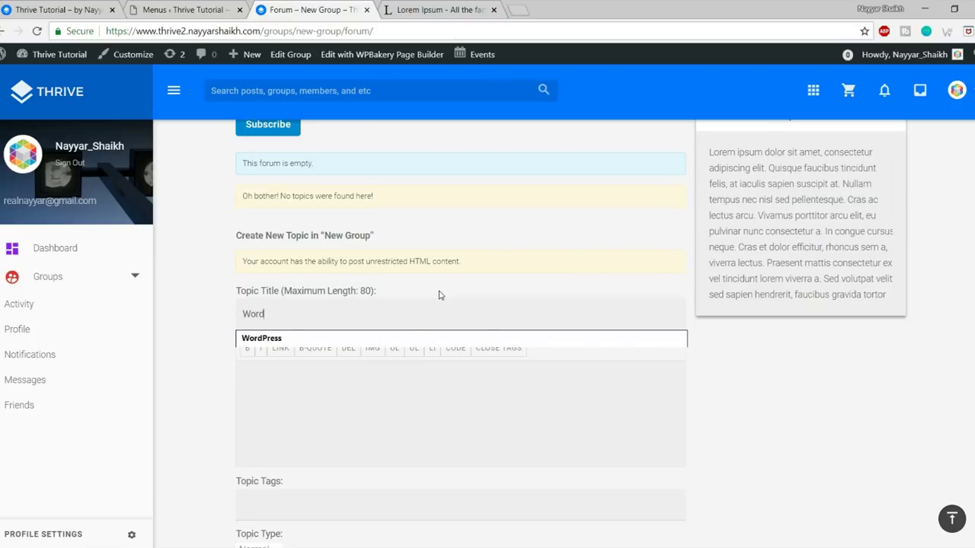
type("Press")
left_click(349, 451)
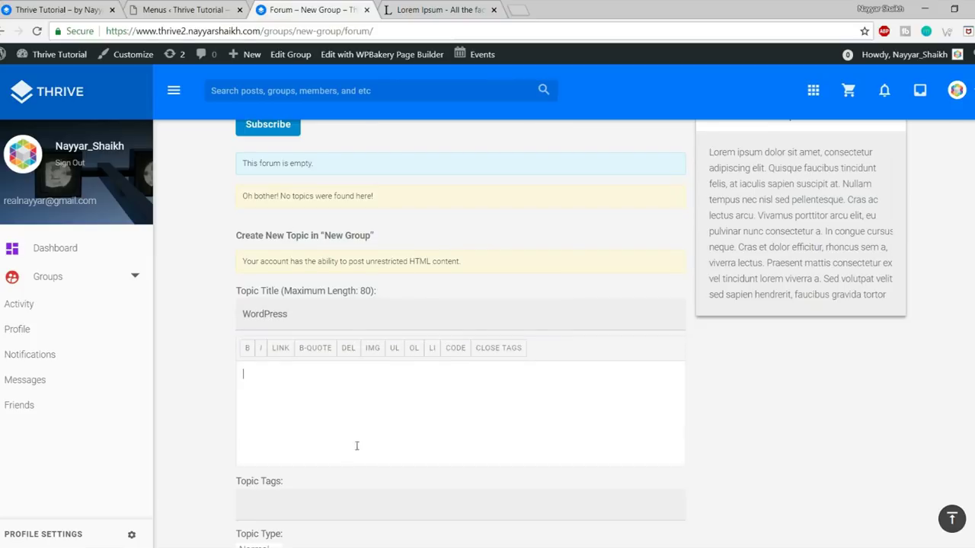
scroll(362, 438, "down", 2)
scroll(348, 314, "up", 1)
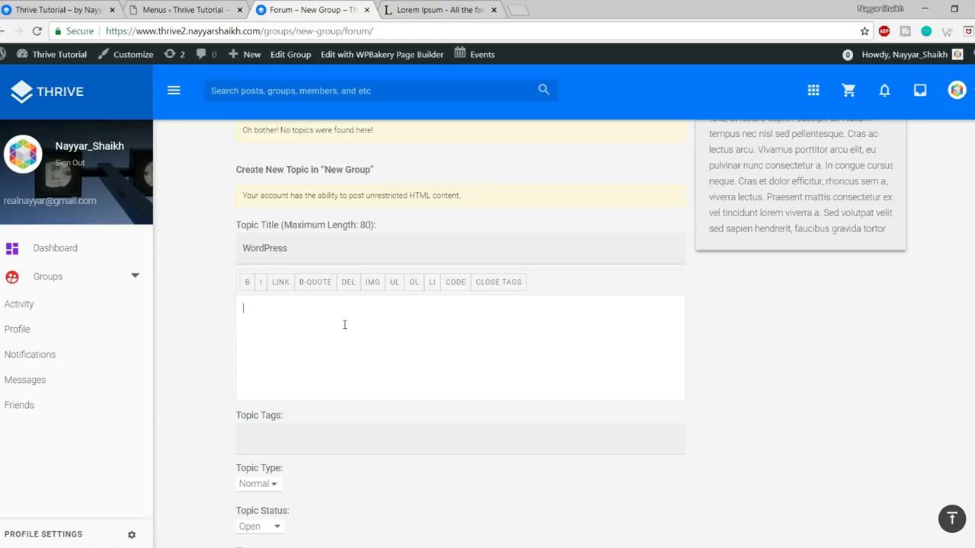
type("a doubt about WordPRe")
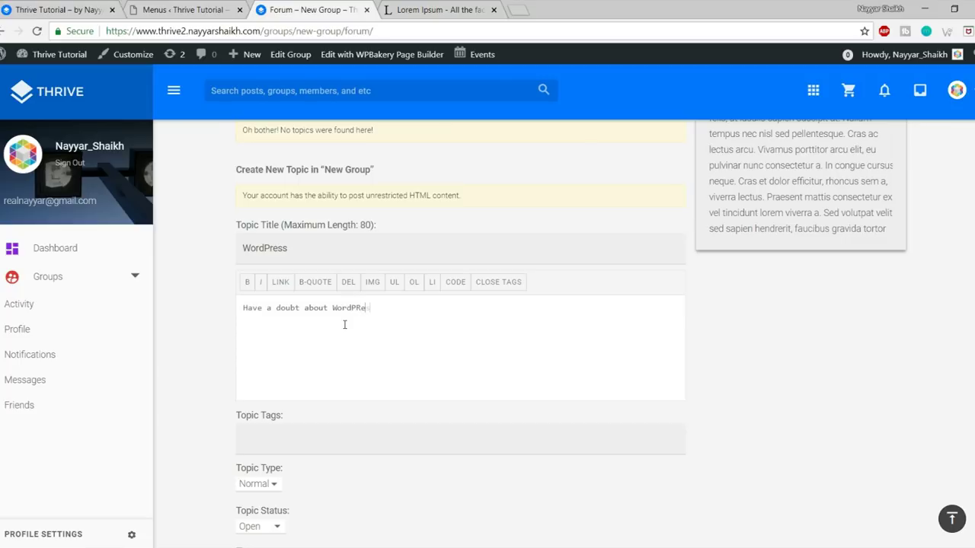
type("ss?")
Tag the forum topic 'wordpress'.
scroll(370, 270, "down", 2)
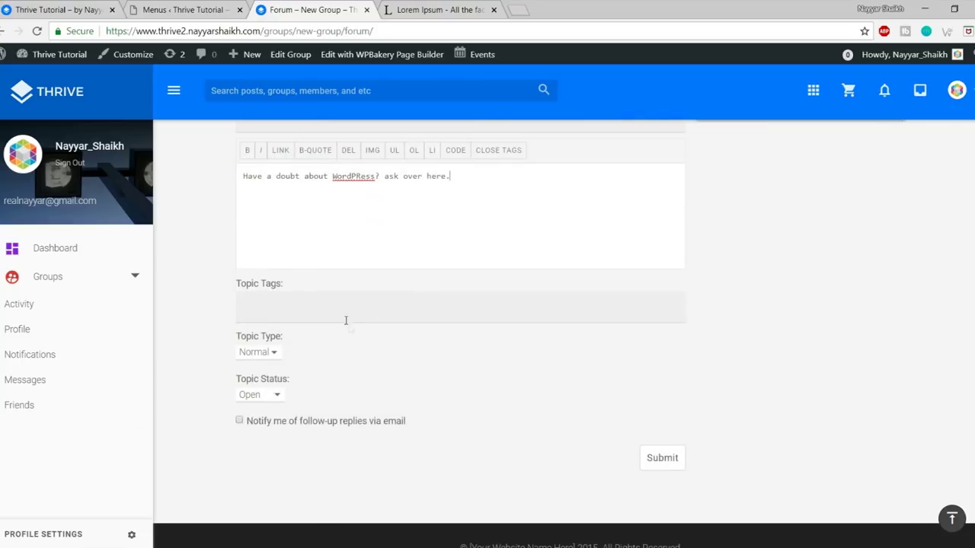
left_click(369, 306)
left_click(396, 331)
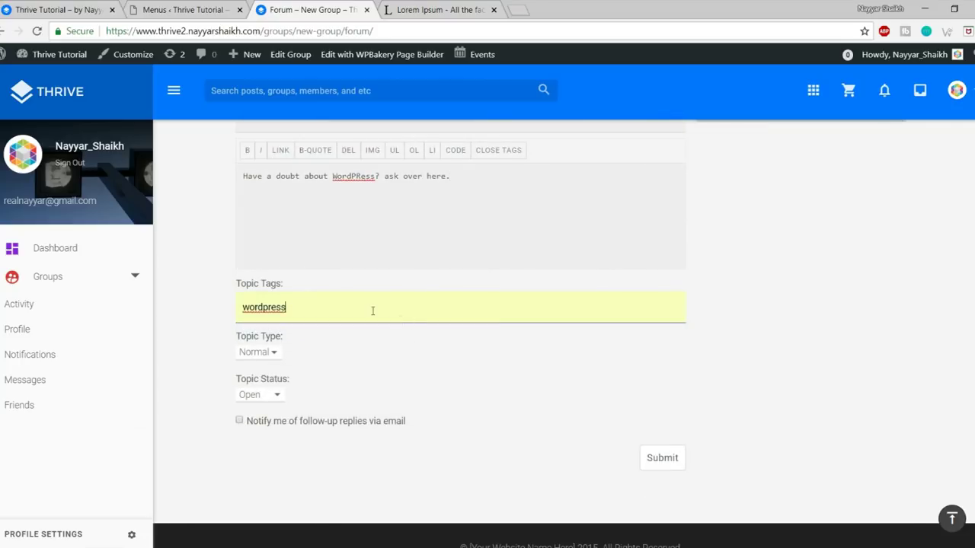
left_click(419, 364)
scroll(365, 301, "down", 1)
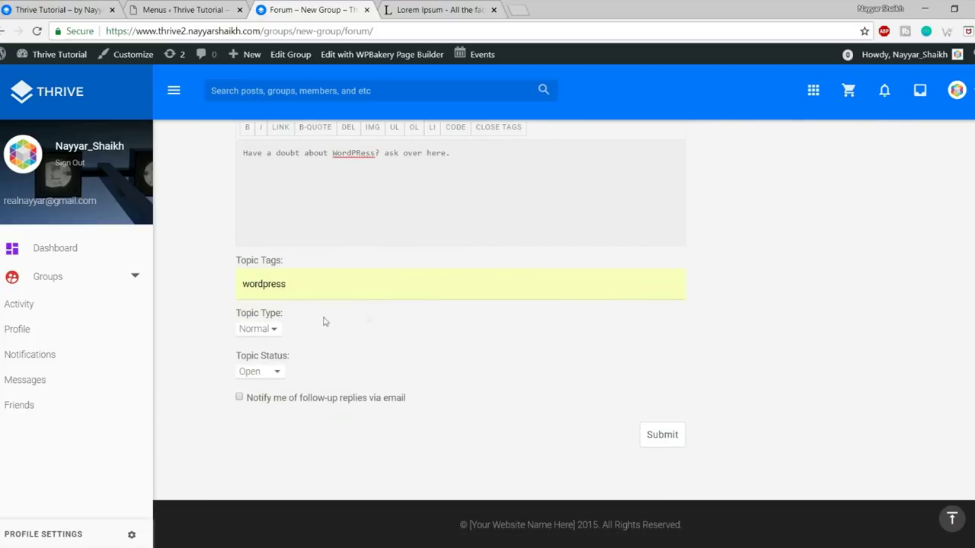
Keep topic type Normal and status Open, and turn on email notification of follow-up replies.
left_click(259, 332)
left_click(341, 330)
left_click(266, 376)
left_click(271, 372)
left_click(275, 373)
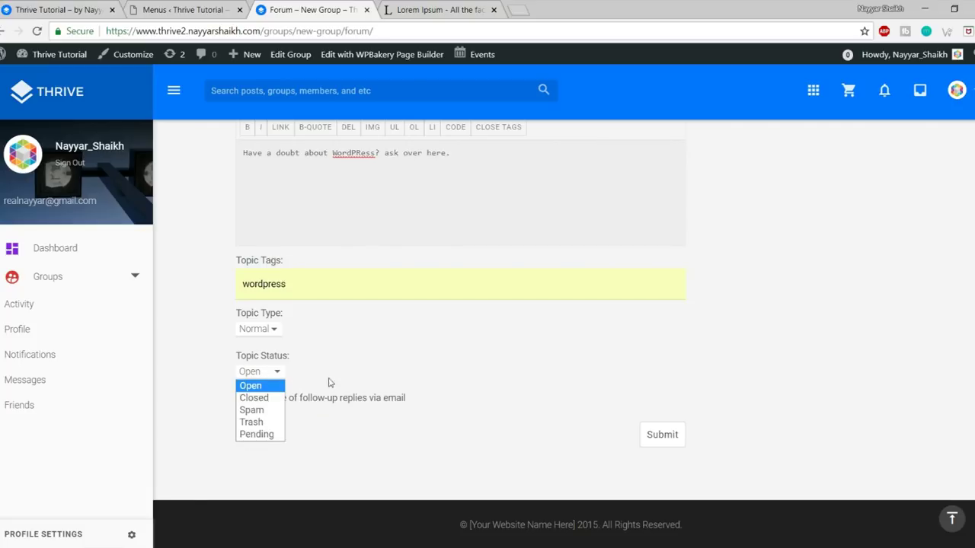
left_click(330, 382)
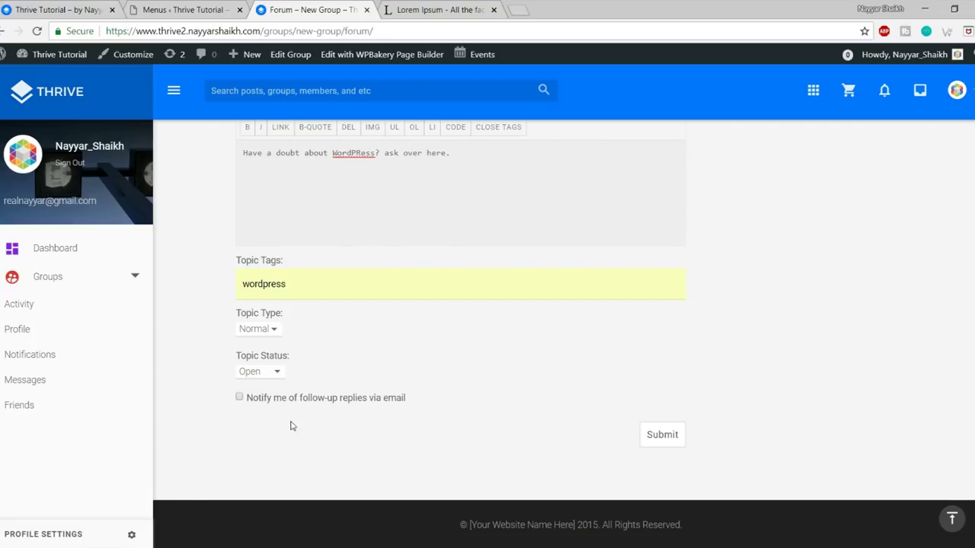
left_click(240, 398)
left_click_drag(281, 399, 414, 399)
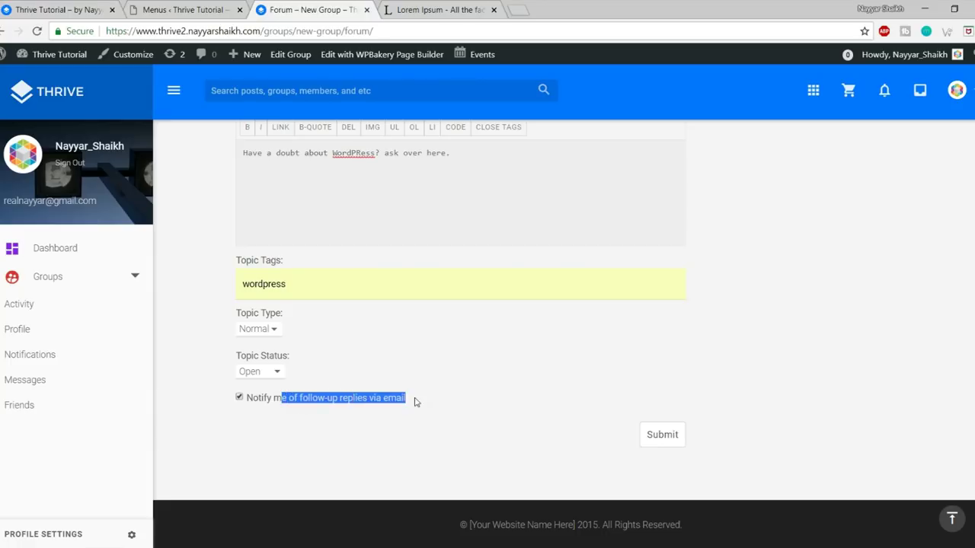
left_click(428, 408)
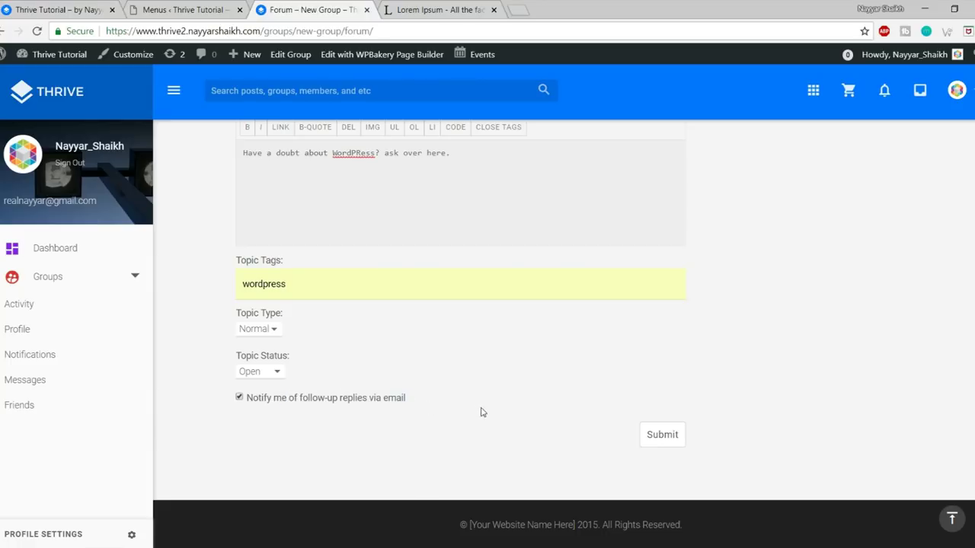
Submit the WordPress topic to the group forum.
scroll(483, 411, "up", 1)
scroll(483, 411, "down", 1)
left_click_drag(272, 400, 401, 405)
left_click(523, 405)
left_click(660, 435)
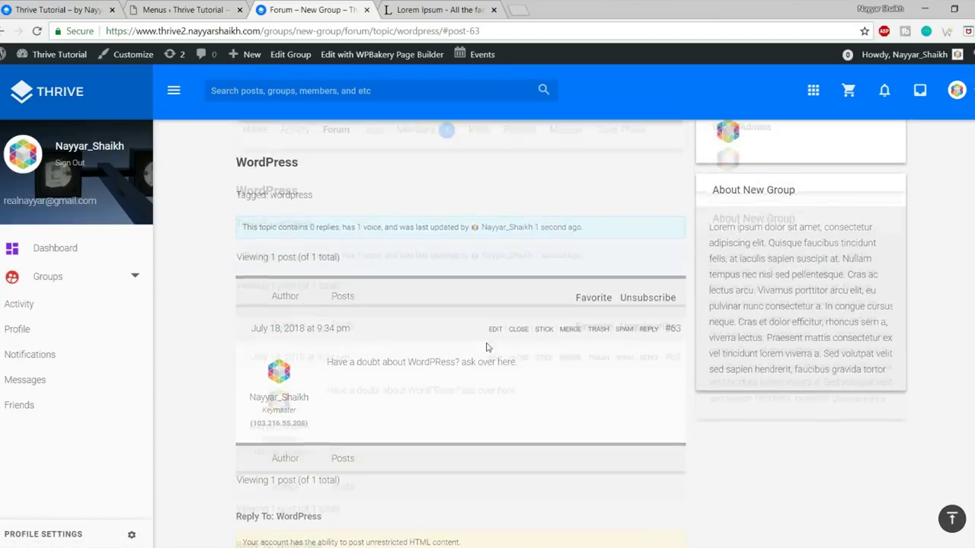
scroll(483, 345, "up", 1)
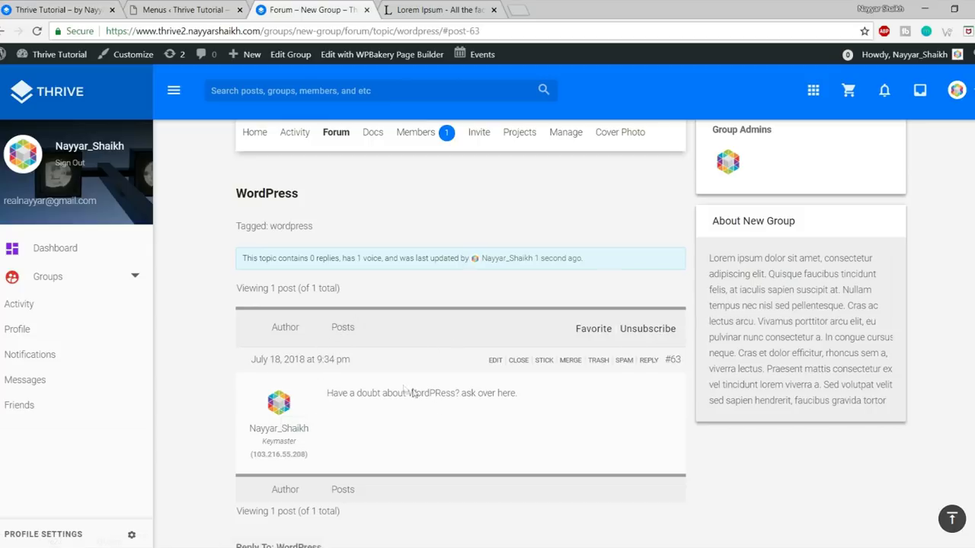
scroll(414, 331, "up", 3)
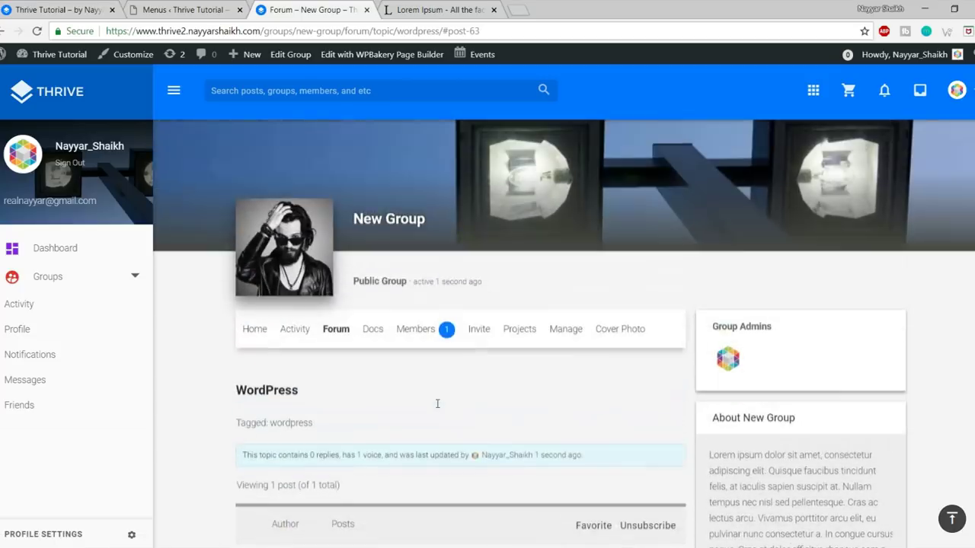
Open New Group's Docs section, which shows no docs yet.
left_click(380, 342)
scroll(444, 381, "down", 3)
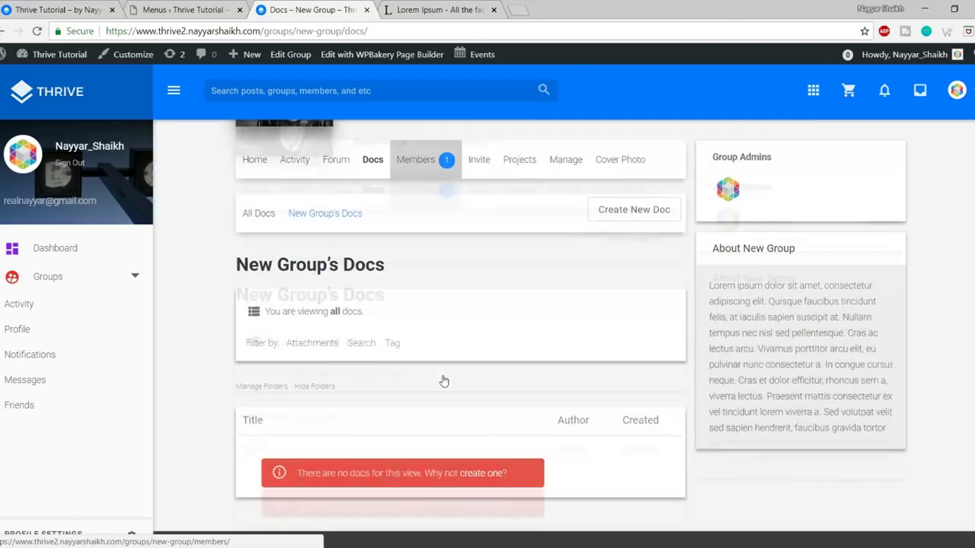
left_click_drag(301, 448, 508, 447)
left_click(556, 452)
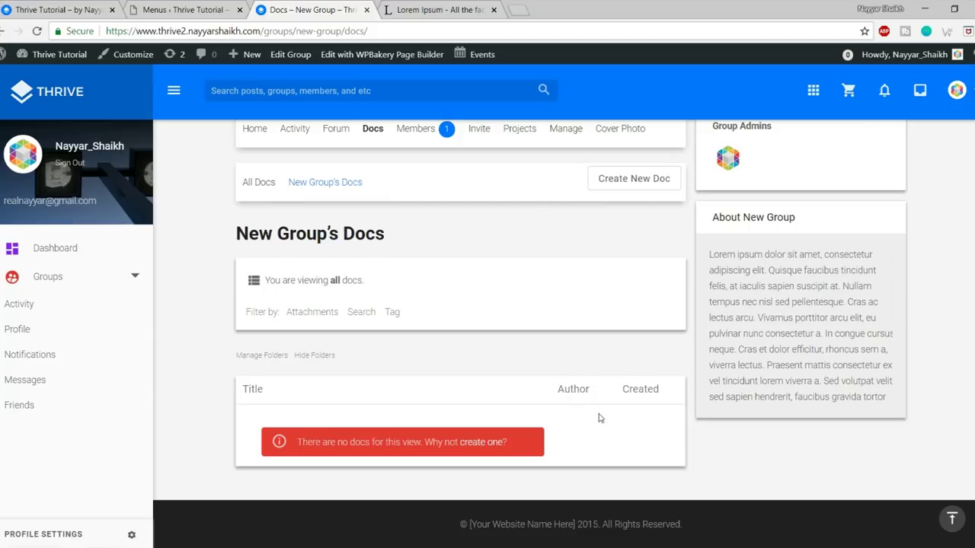
Start a new doc and look over its title and content fields.
left_click(628, 182)
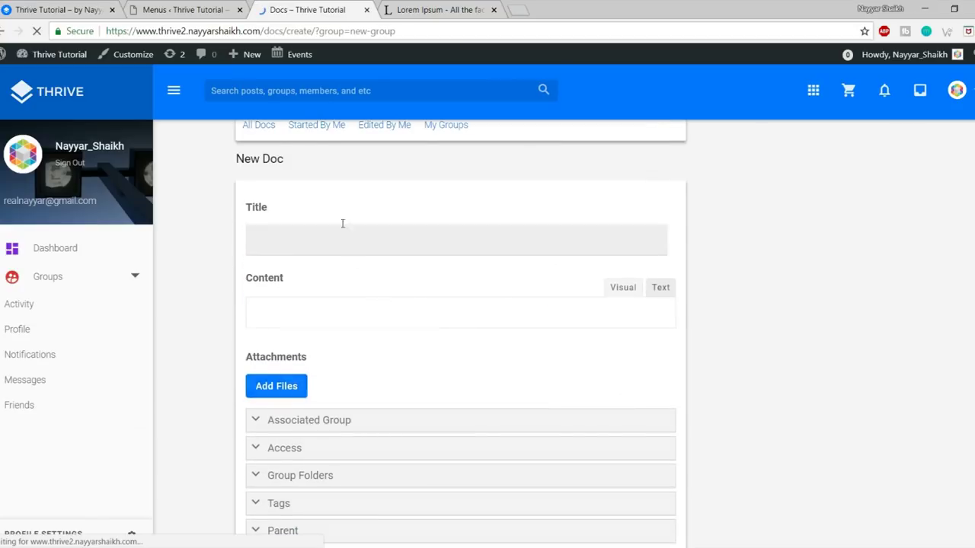
left_click(350, 241)
left_click(373, 429)
scroll(386, 414, "down", 2)
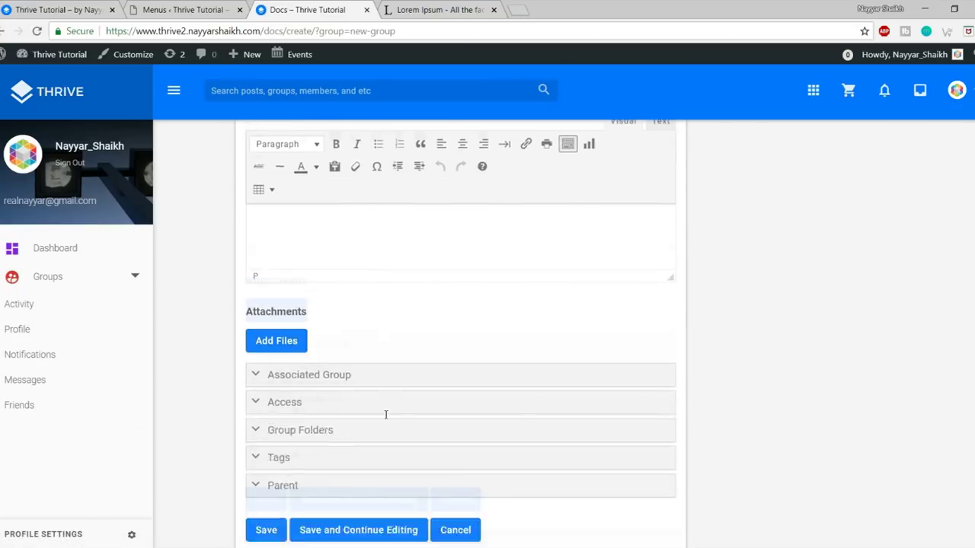
scroll(435, 353, "up", 2)
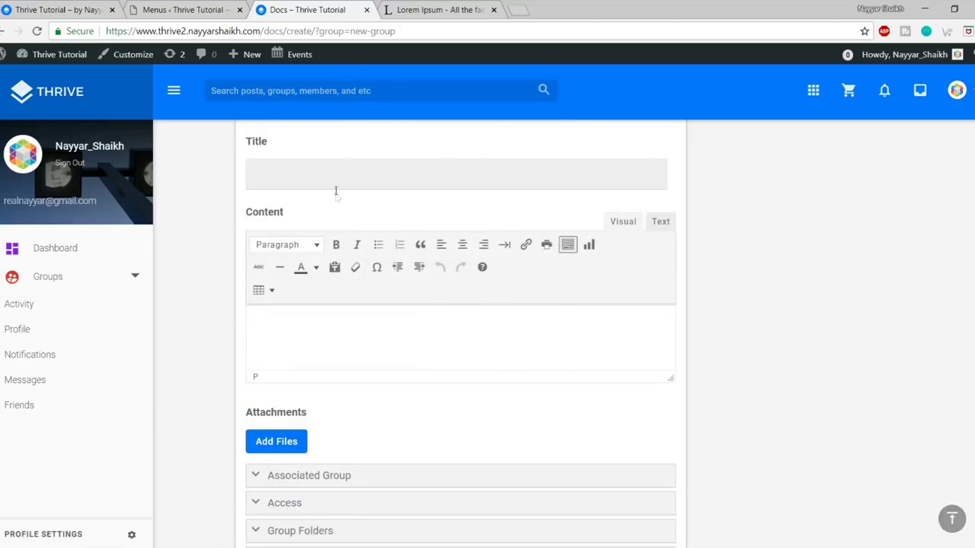
left_click(335, 184)
left_click(338, 322)
scroll(373, 346, "down", 3)
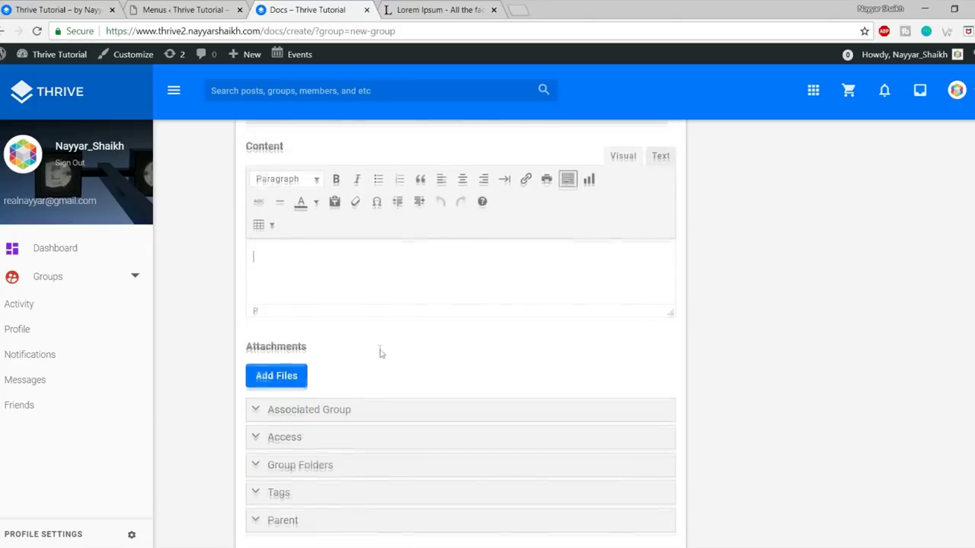
scroll(381, 305, "up", 1)
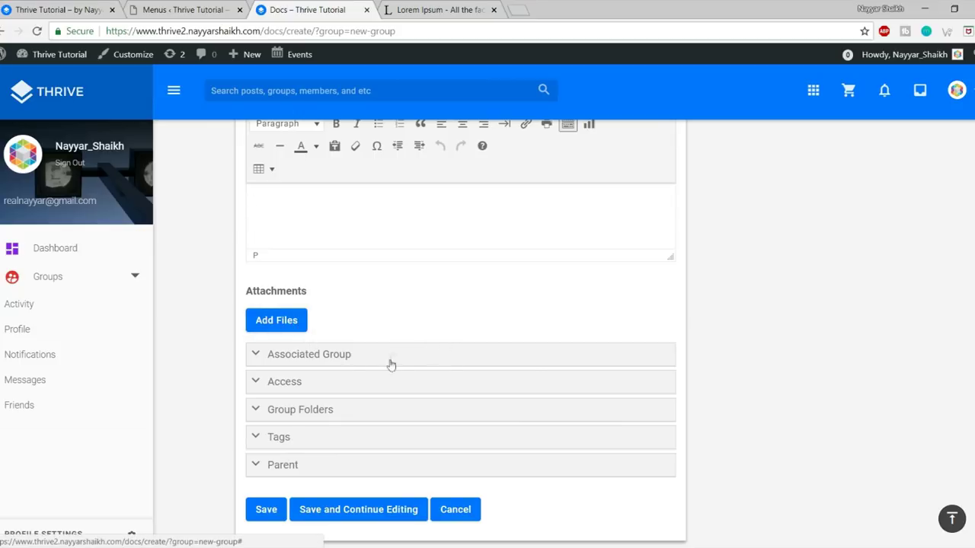
Expand the doc's Access and Associated Group sections and review the settings.
left_click(345, 378)
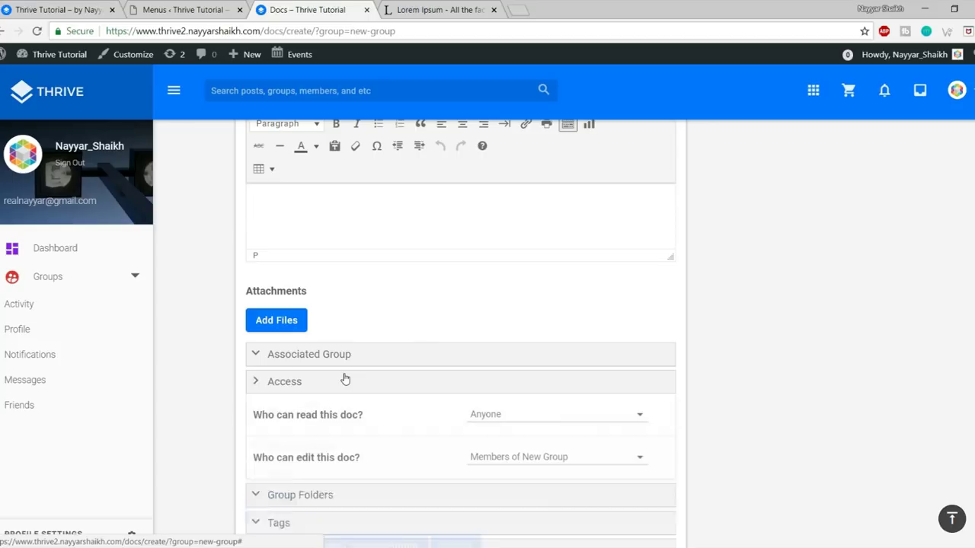
left_click(378, 355)
scroll(629, 363, "down", 2)
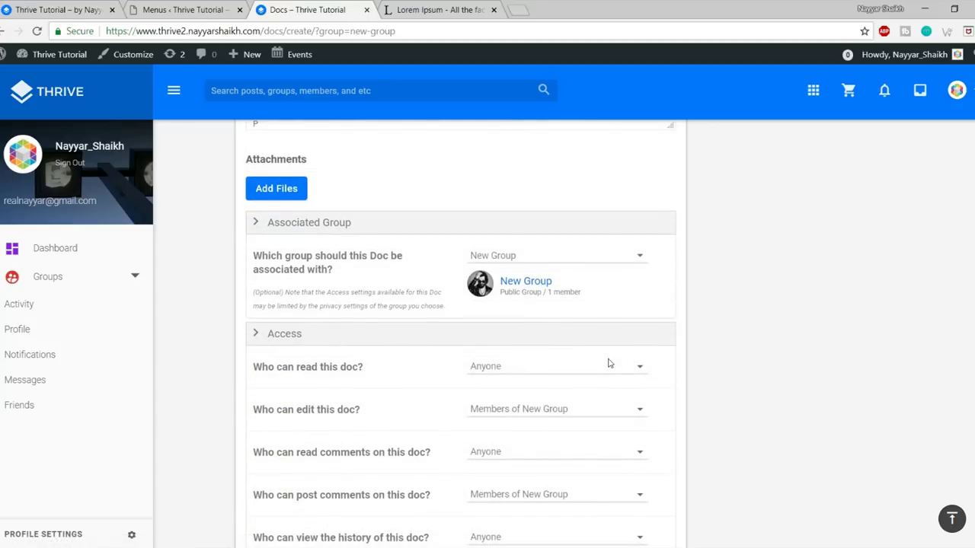
scroll(449, 267, "down", 2)
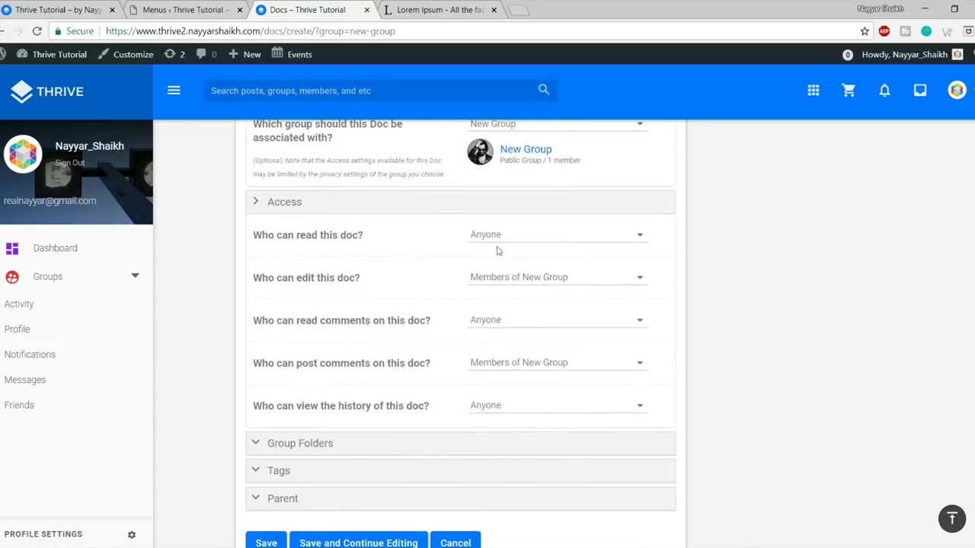
scroll(409, 331, "down", 1)
scroll(651, 338, "down", 2)
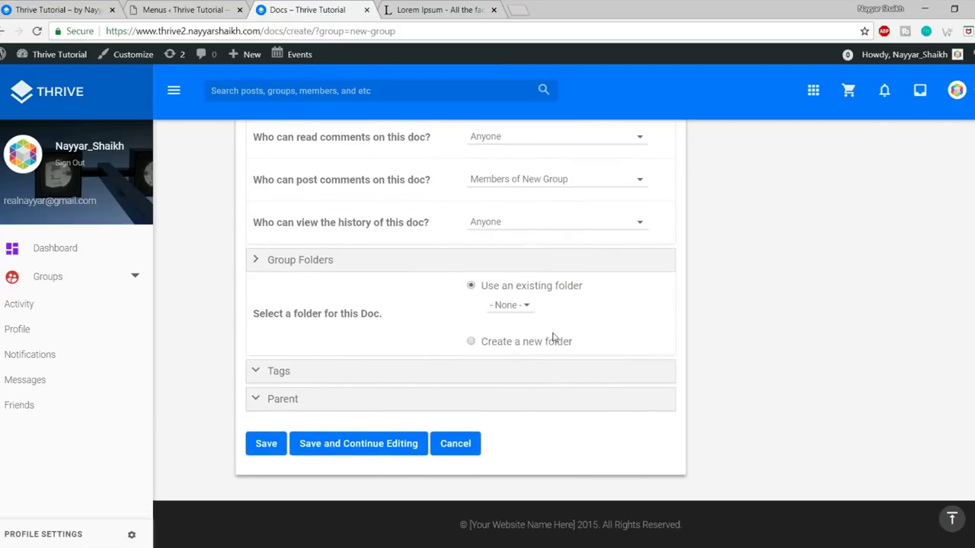
scroll(587, 409, "up", 9)
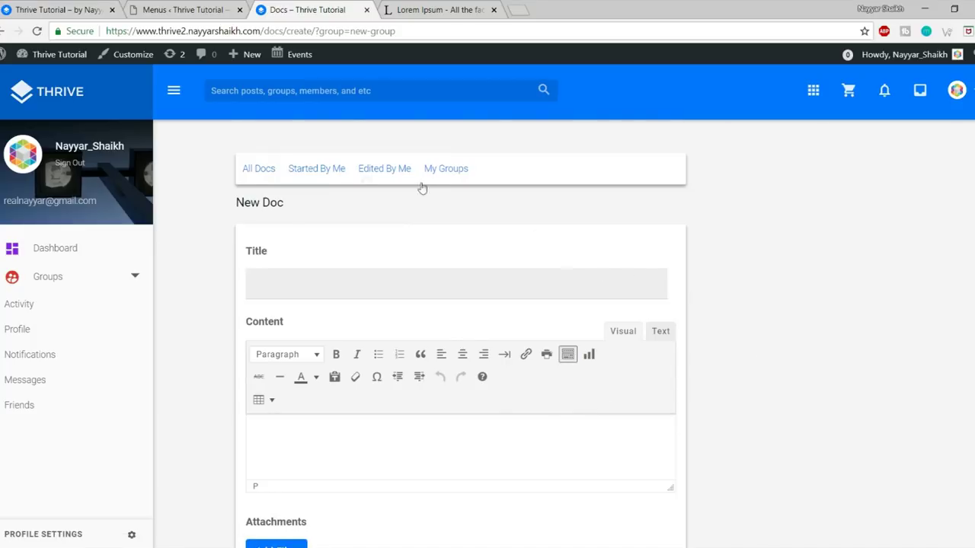
left_click(54, 96)
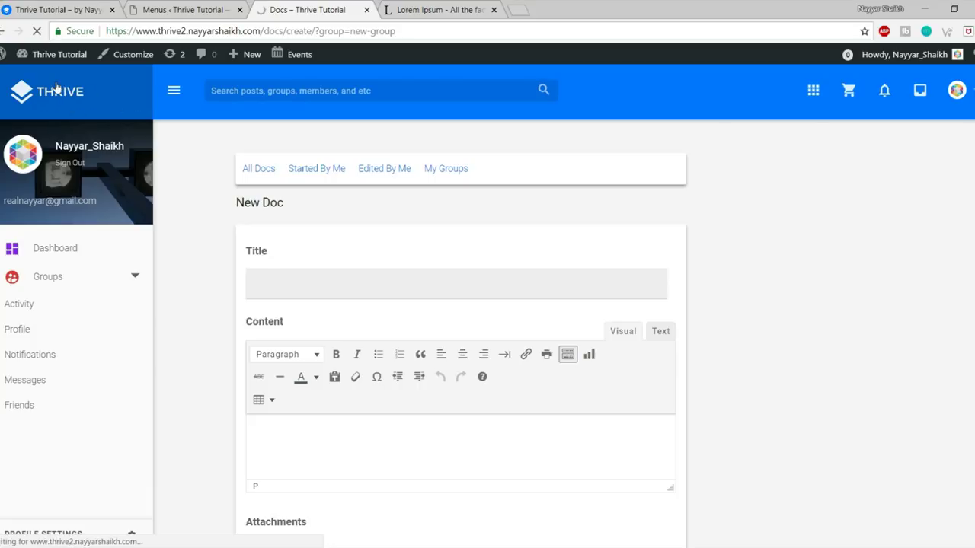
Go to Groups, open the New Group page and reload it.
scroll(792, 402, "down", 1)
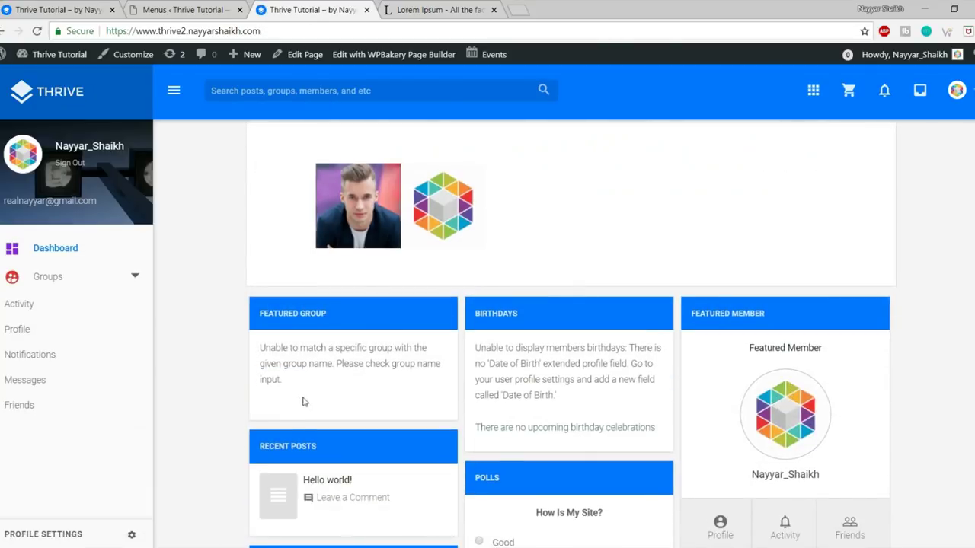
left_click_drag(260, 347, 361, 403)
left_click(361, 403)
left_click(59, 284)
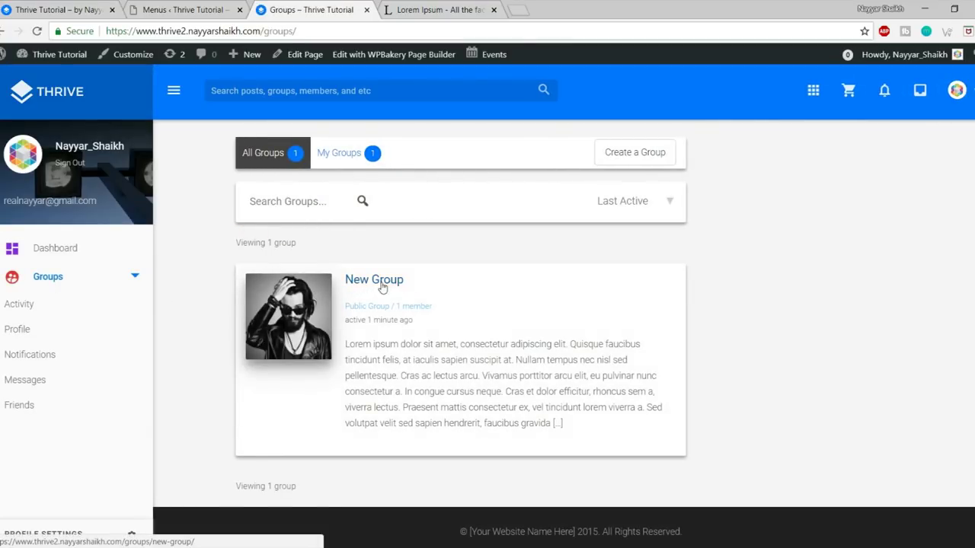
left_click(381, 285)
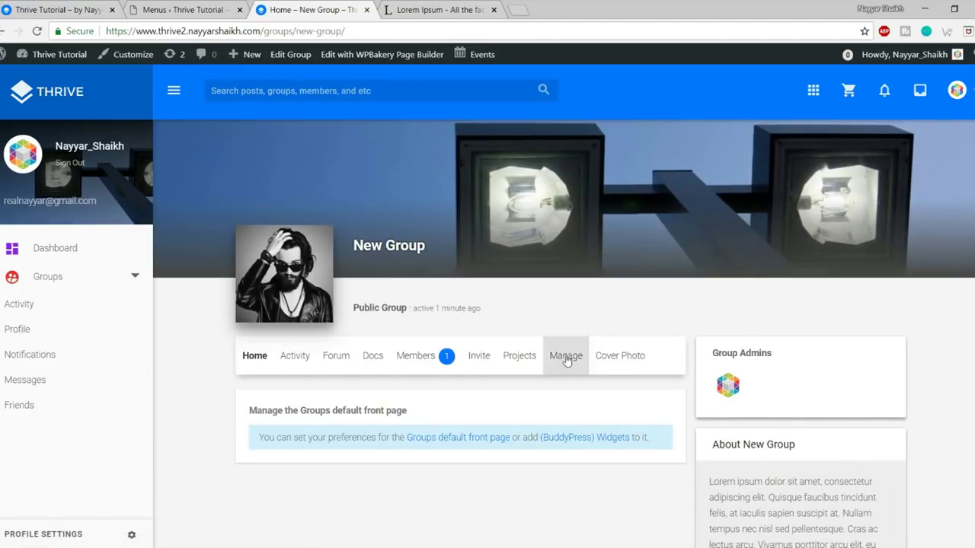
scroll(566, 360, "down", 1)
scroll(309, 251, "up", 1)
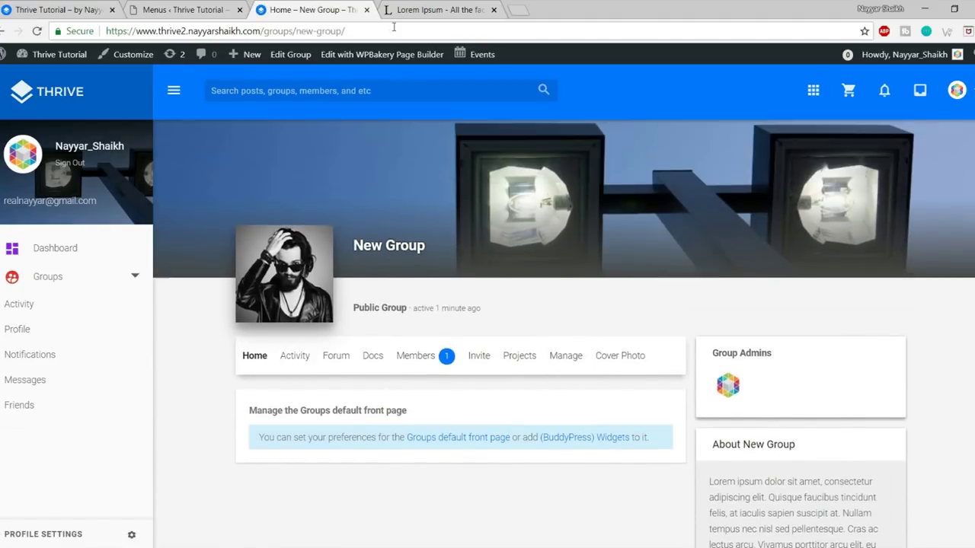
left_click_drag(297, 32, 339, 32)
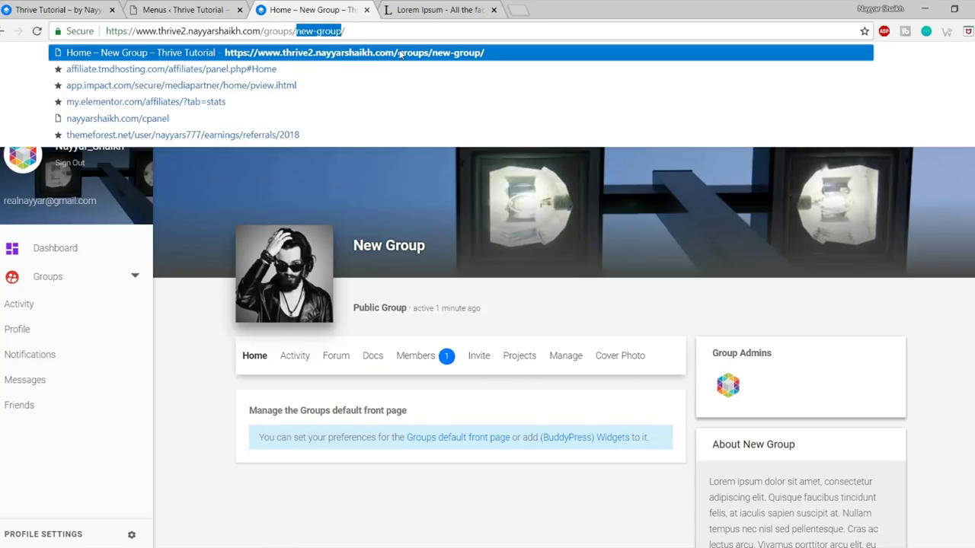
key("Return")
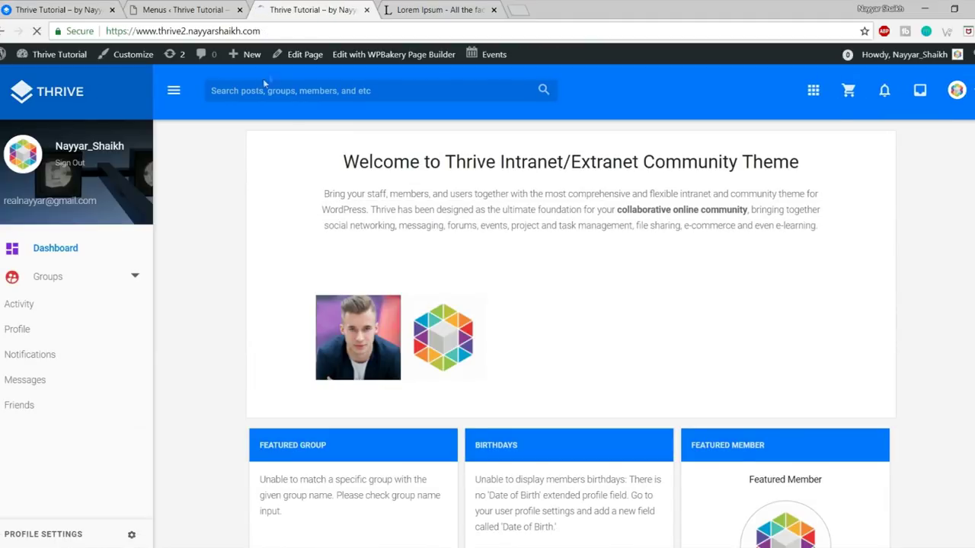
Open the page editor link in a new tab and close the Lorem Ipsum tab.
right_click(301, 57)
left_click(335, 65)
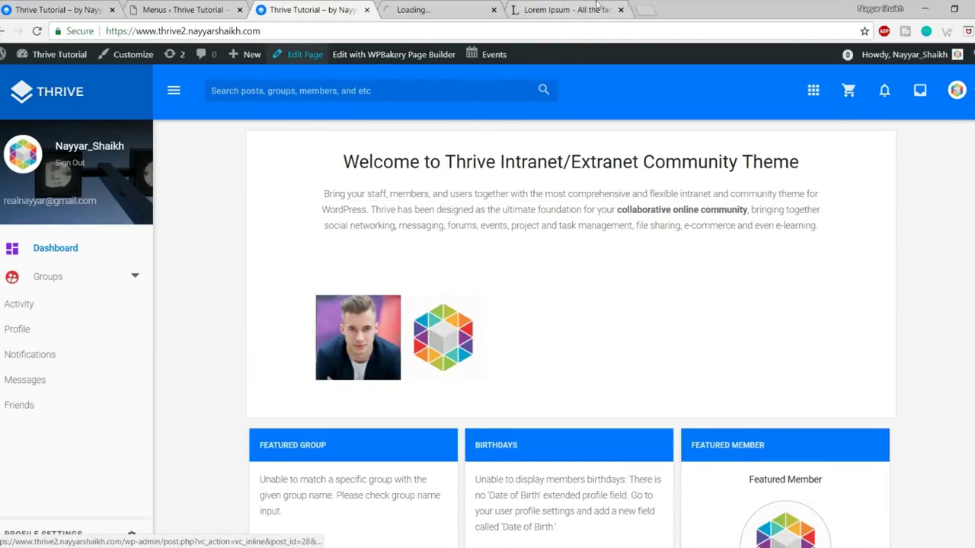
left_click(621, 10)
left_click(183, 10)
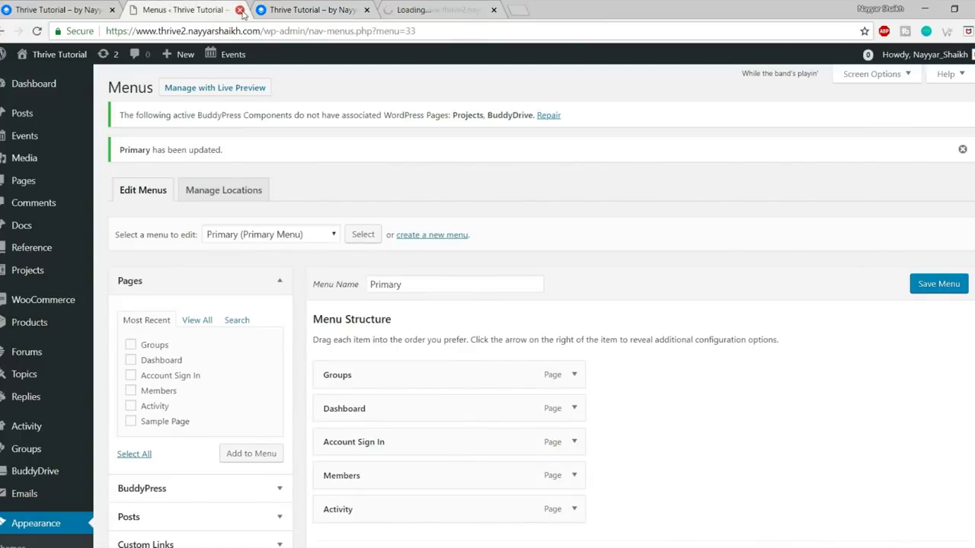
In Widgets, set the Thrive: Featured Group widget's group to new-group and save it.
left_click(290, 10)
left_click_drag(345, 10, 229, 9)
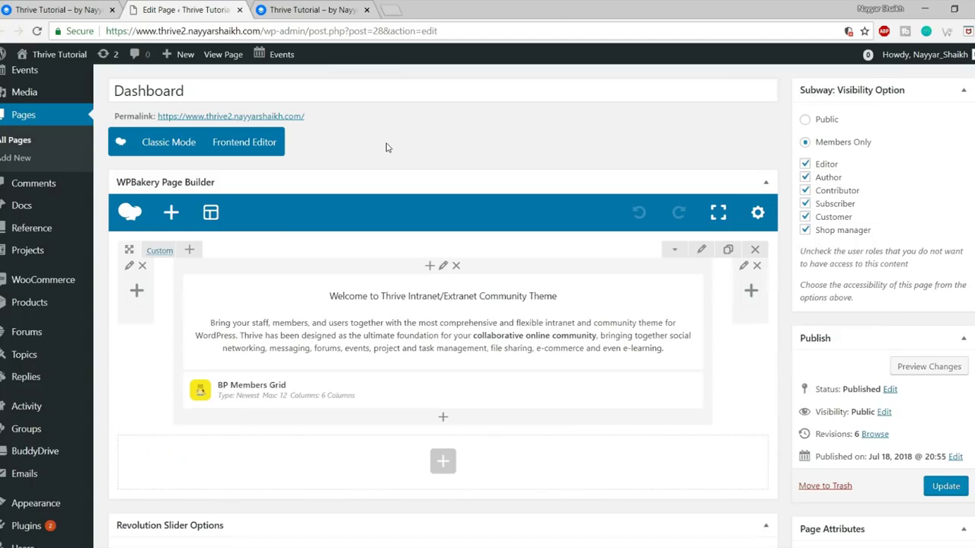
scroll(58, 311, "down", 4)
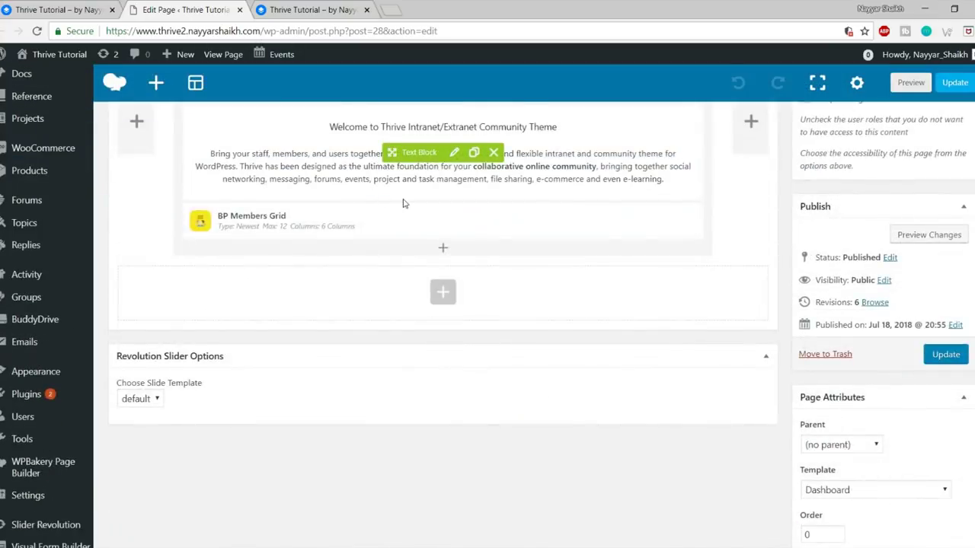
mouse_move(38, 312)
left_click(122, 349)
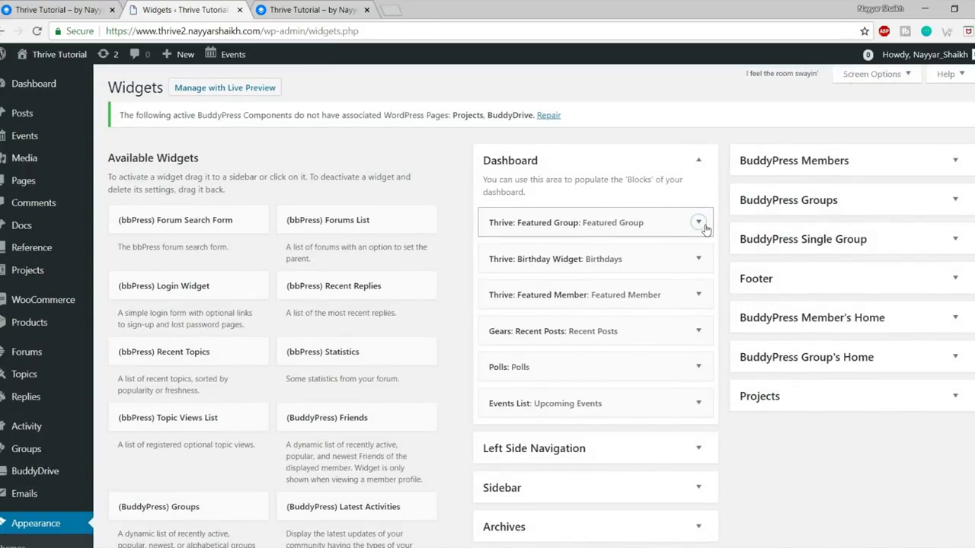
left_click(698, 222)
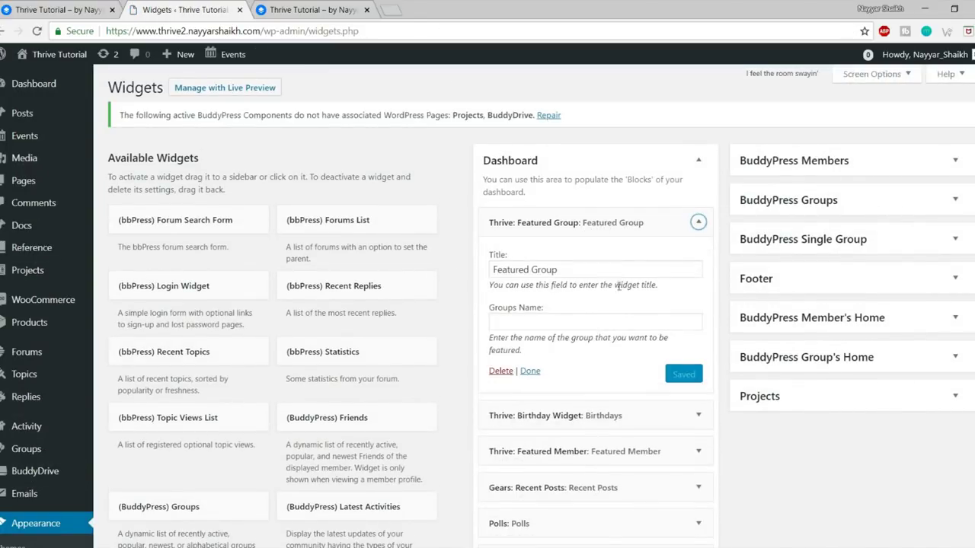
left_click(570, 320)
left_click(548, 329)
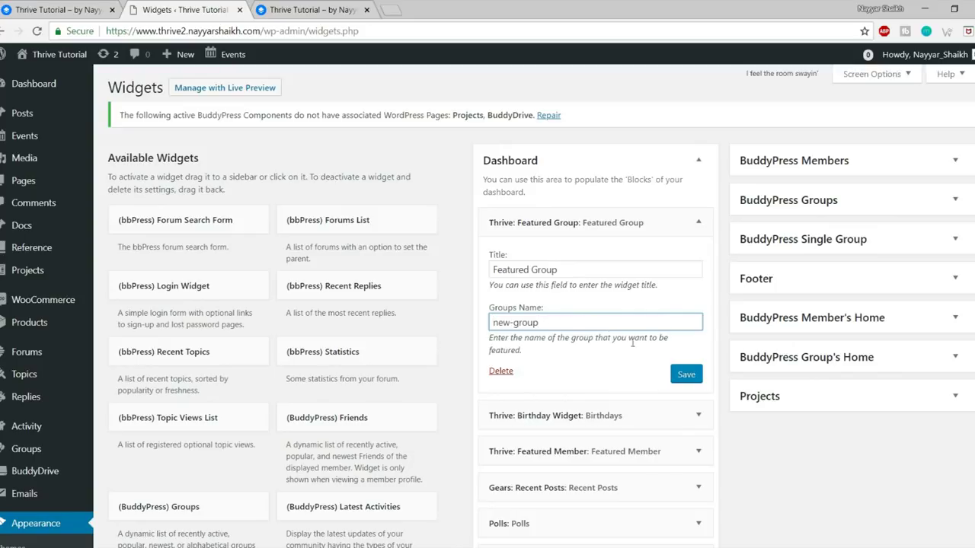
left_click_drag(569, 326, 450, 332)
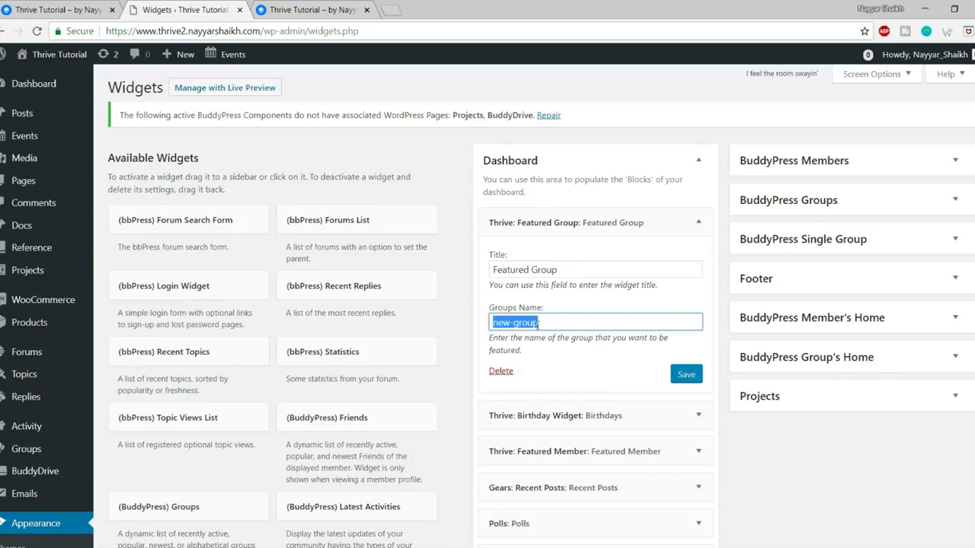
left_click(689, 376)
Reload the live site to check that New Group now appears as the featured group.
left_click(312, 10)
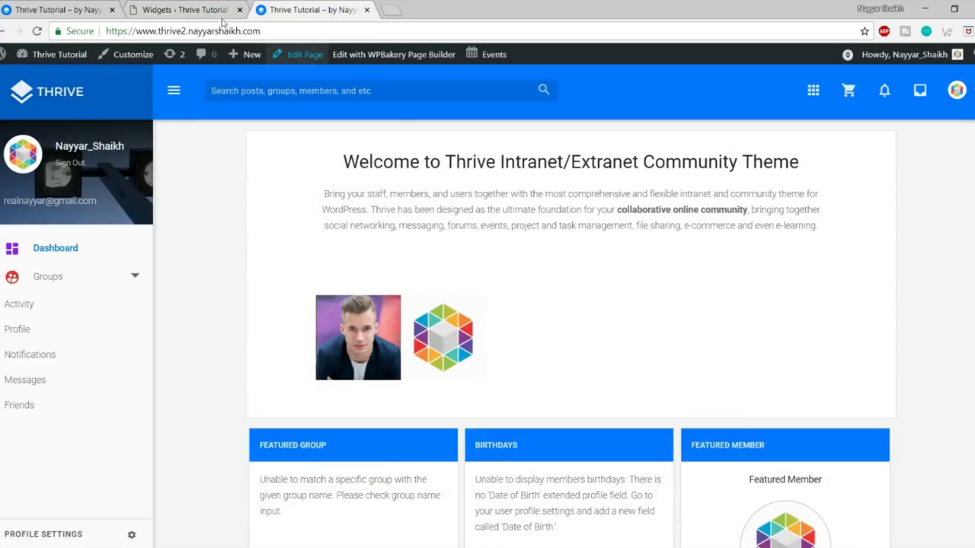
left_click(37, 31)
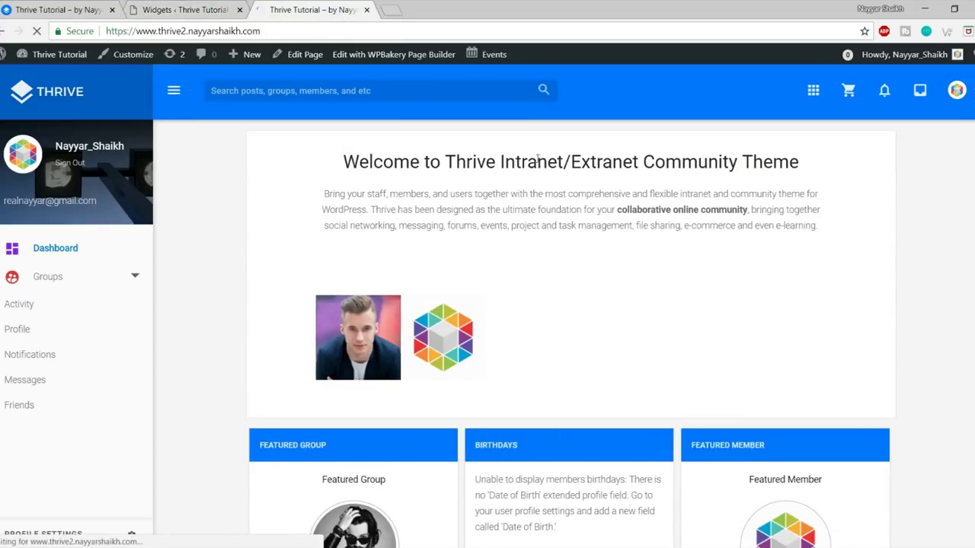
scroll(537, 160, "down", 3)
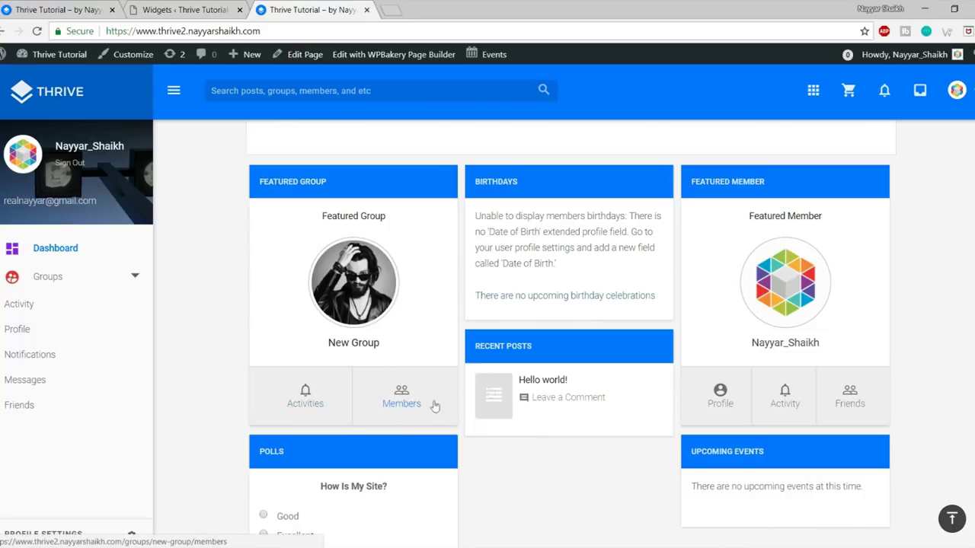
left_click_drag(475, 213, 572, 294)
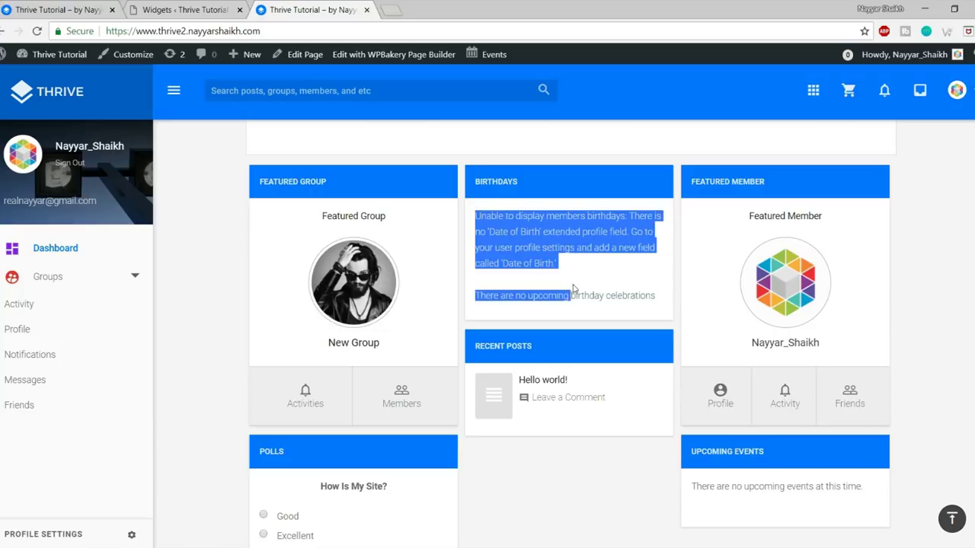
left_click(572, 270)
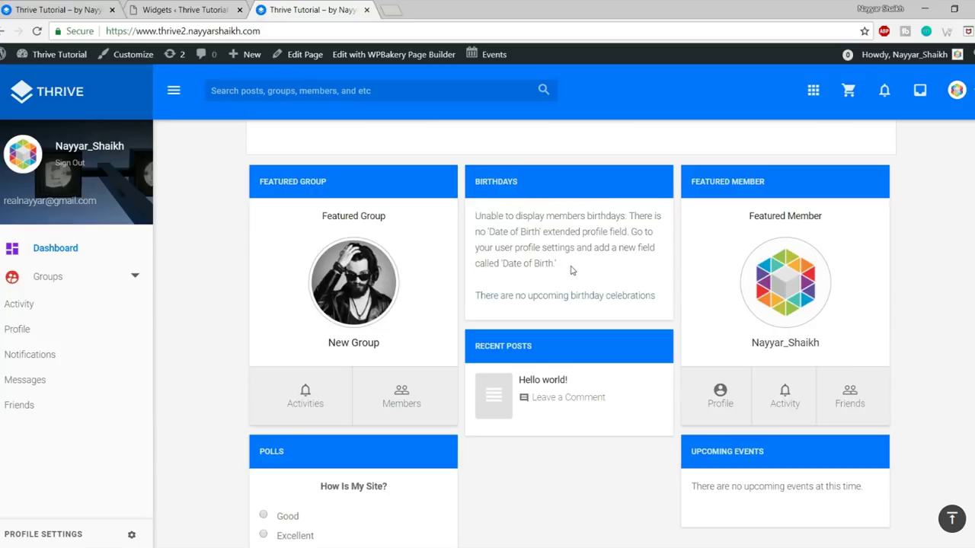
left_click(177, 9)
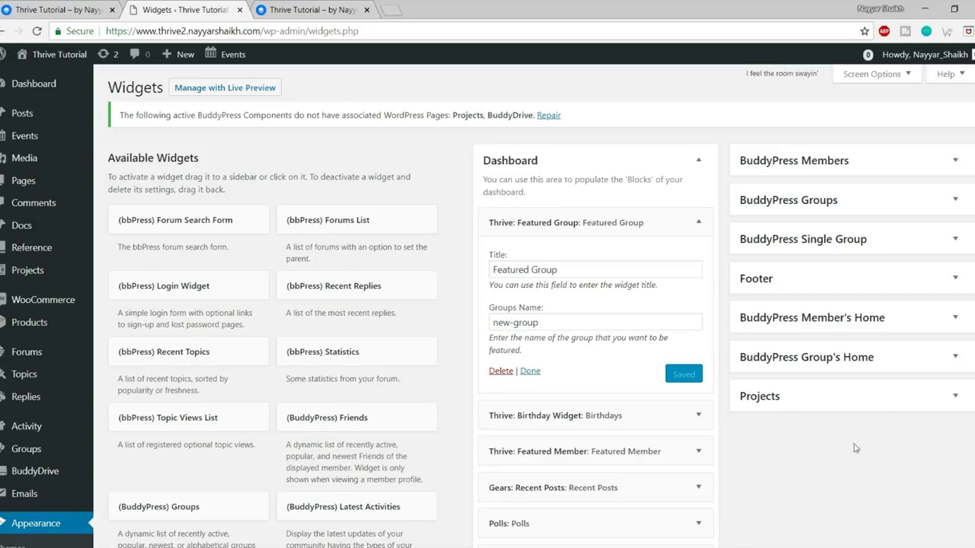
Add a new profile field named Date of Birth, described as 'Users birthday comes here...'.
scroll(855, 448, "down", 4)
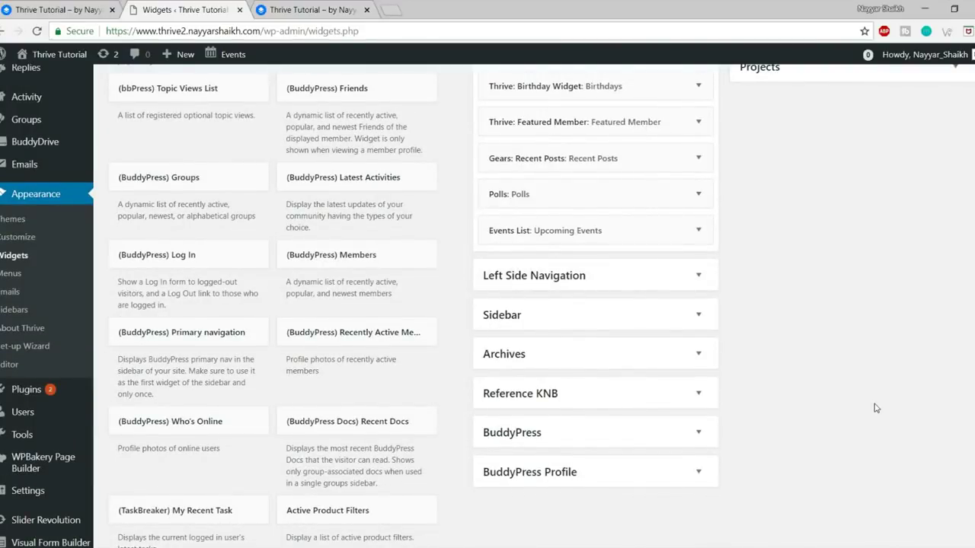
scroll(875, 408, "down", 2)
mouse_move(11, 356)
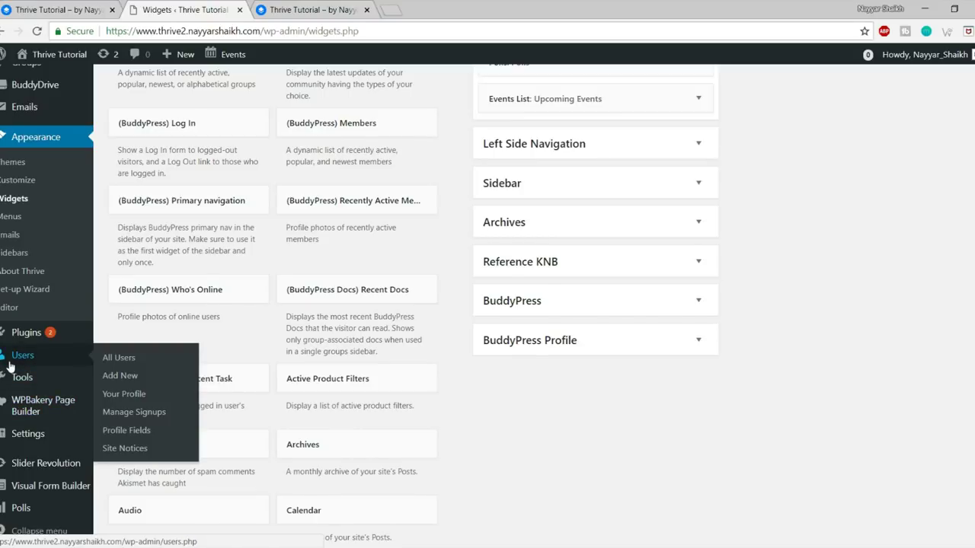
left_click(134, 432)
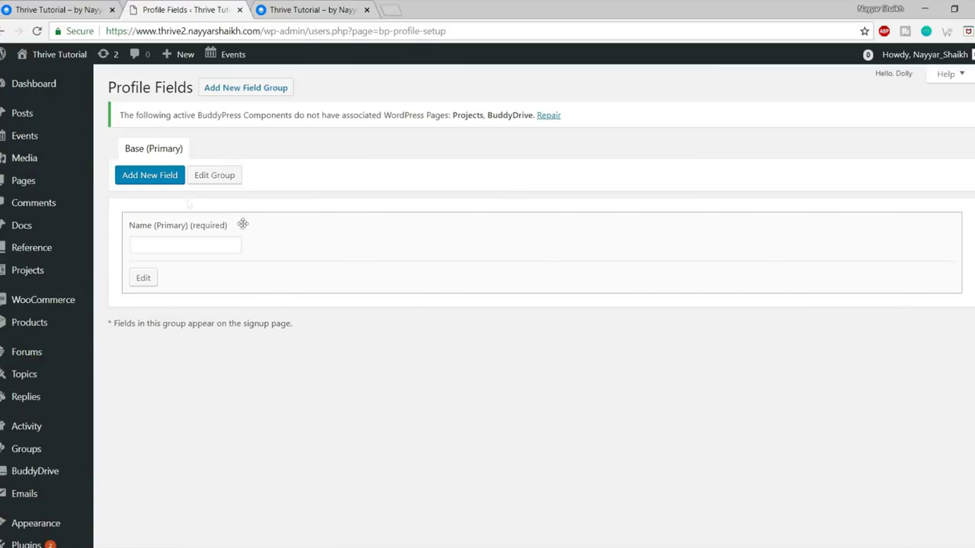
left_click(156, 186)
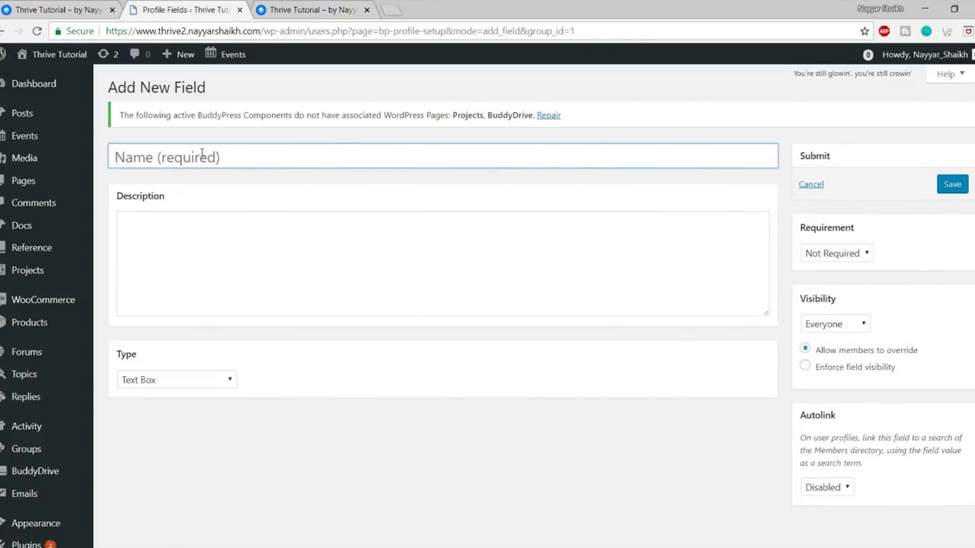
type("Date of Birth")
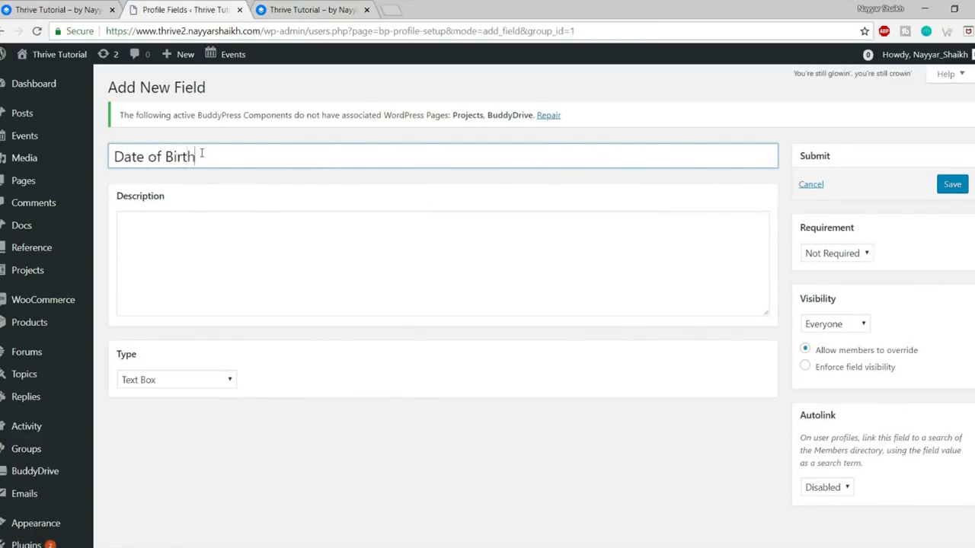
left_click(201, 228)
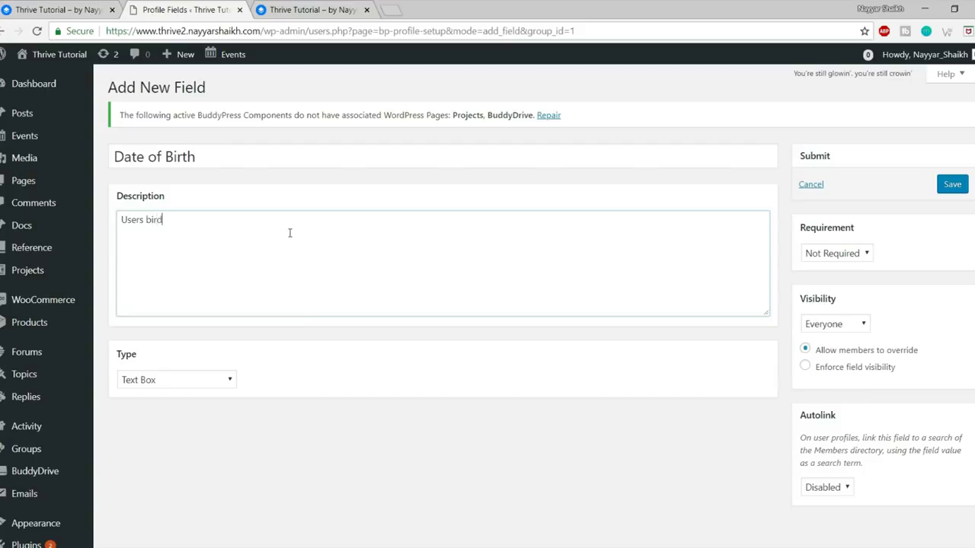
type("Users birdthday")
right_click(176, 220)
left_click(209, 225)
Make the field a Date Selector using the d/m/Y (18/07/2018) format.
scroll(216, 340, "down", 1)
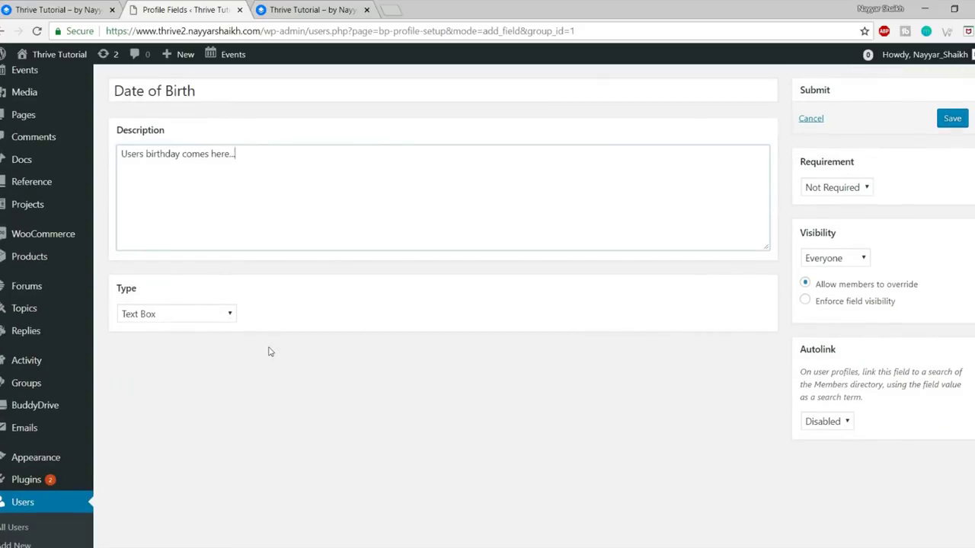
scroll(266, 351, "up", 1)
left_click(160, 381)
scroll(172, 347, "down", 1)
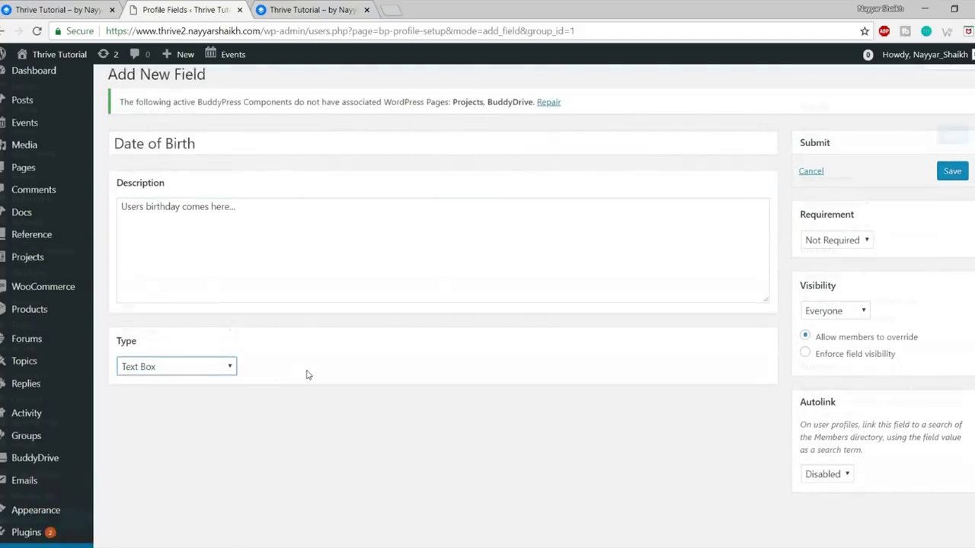
left_click(175, 314)
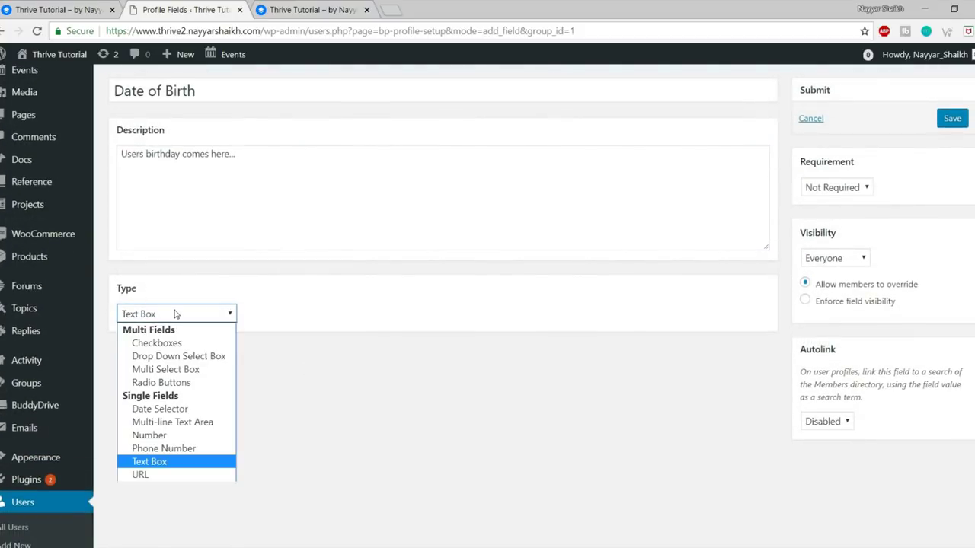
left_click(184, 412)
scroll(533, 349, "down", 2)
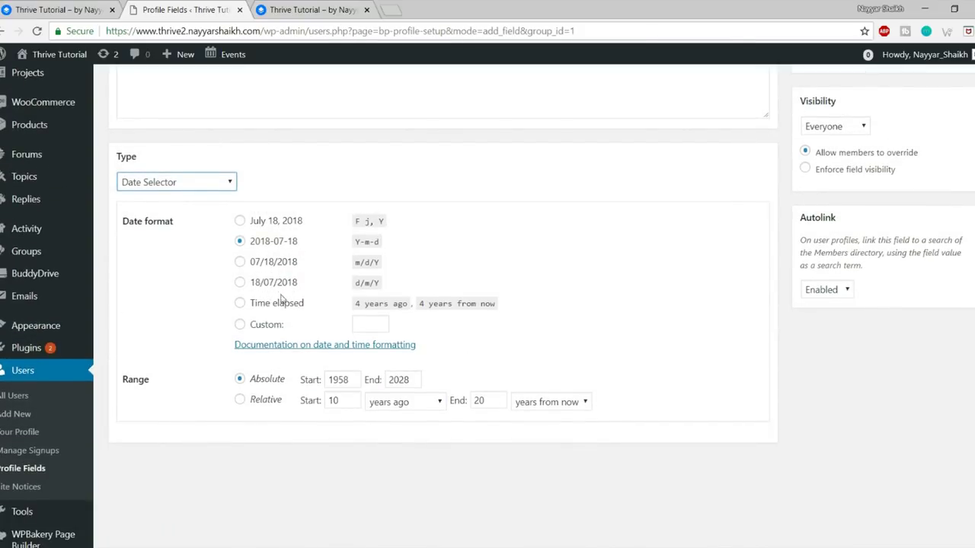
left_click(268, 283)
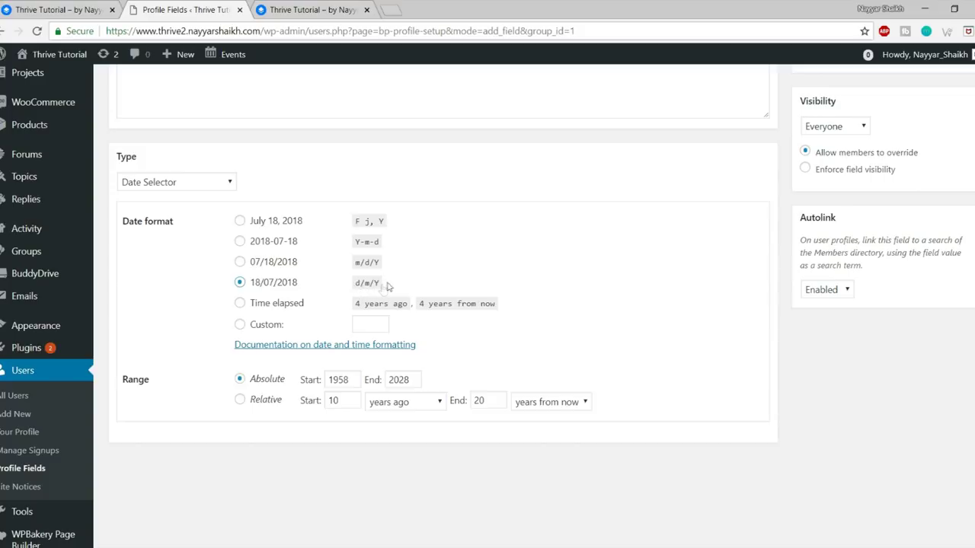
scroll(404, 324, "up", 2)
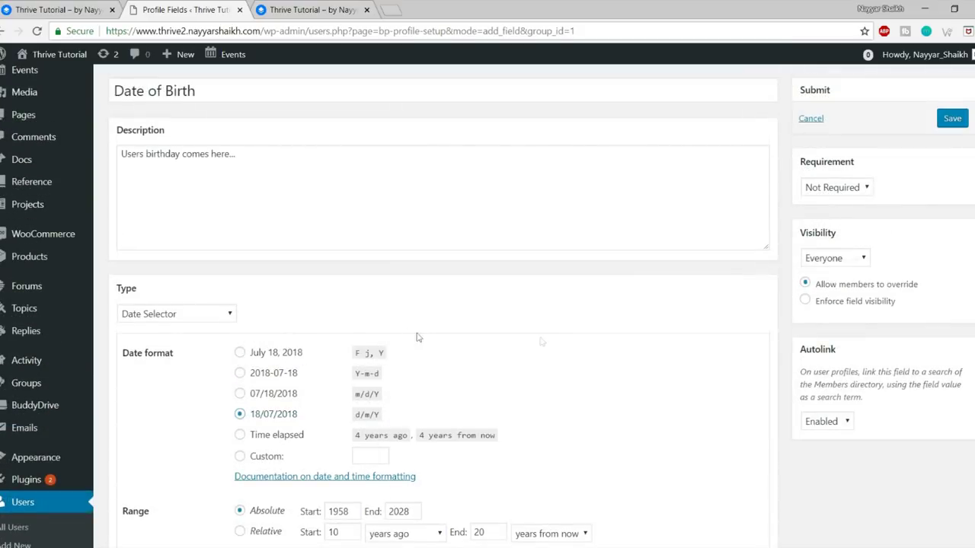
Keep visibility at Everyone and Not Required, then save the Date of Birth field.
left_click(856, 260)
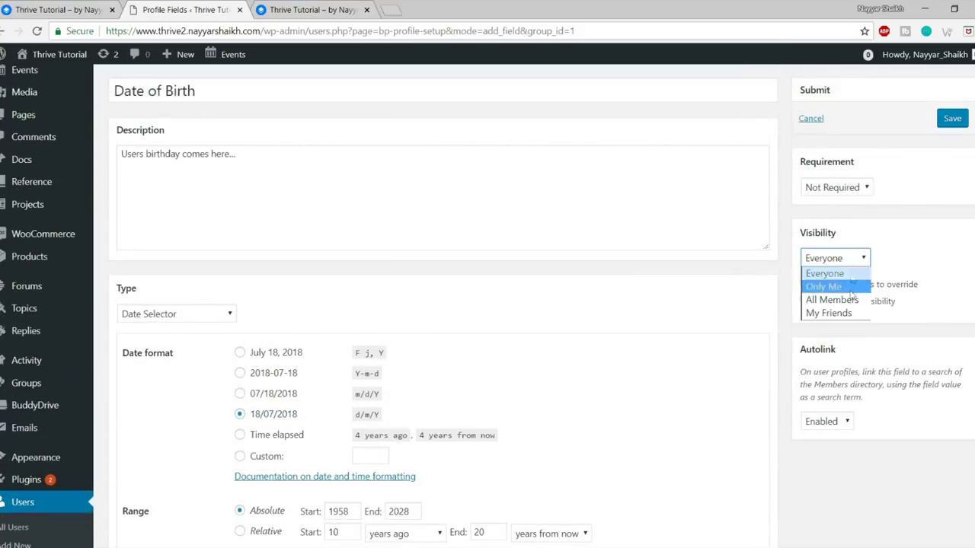
left_click(859, 262)
left_click(856, 264)
left_click(846, 274)
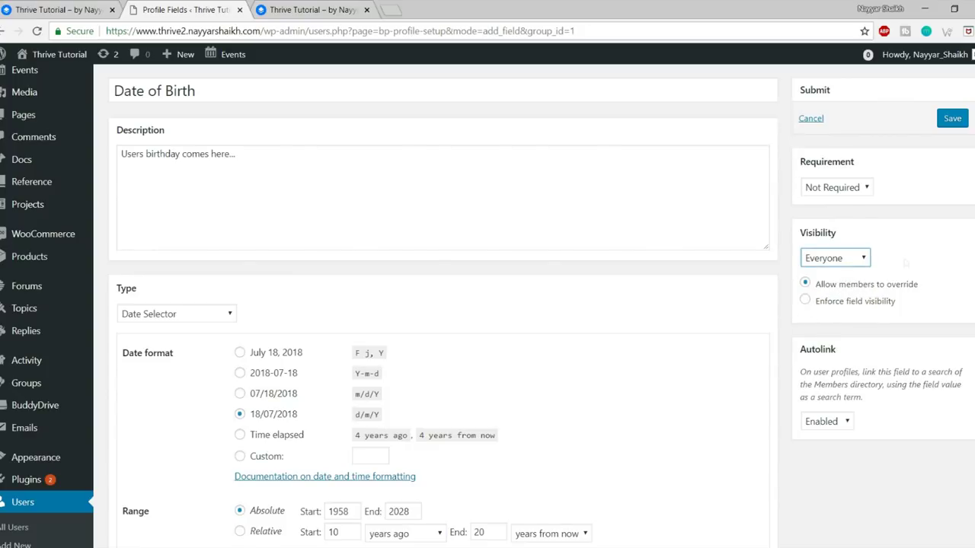
left_click_drag(929, 286, 814, 285)
left_click(868, 285)
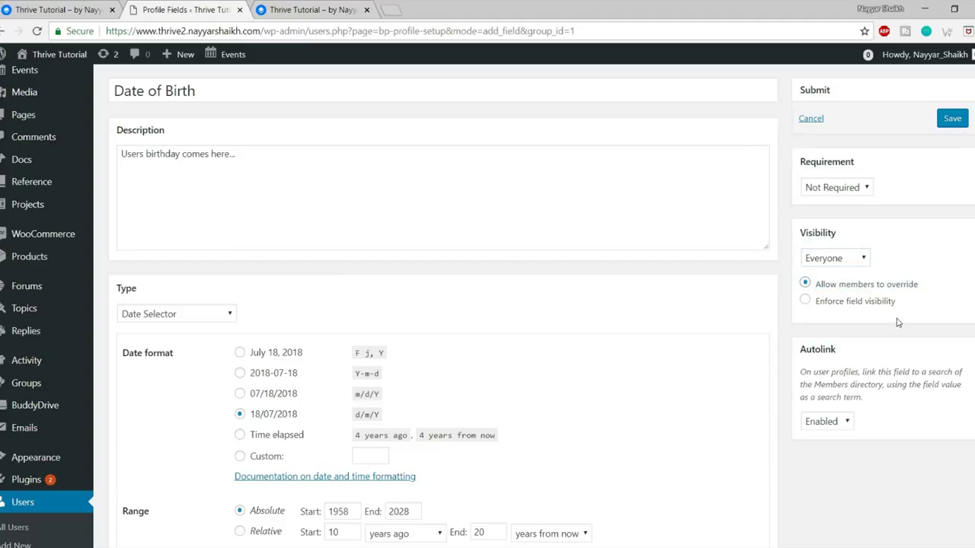
scroll(895, 323, "up", 2)
left_click(836, 254)
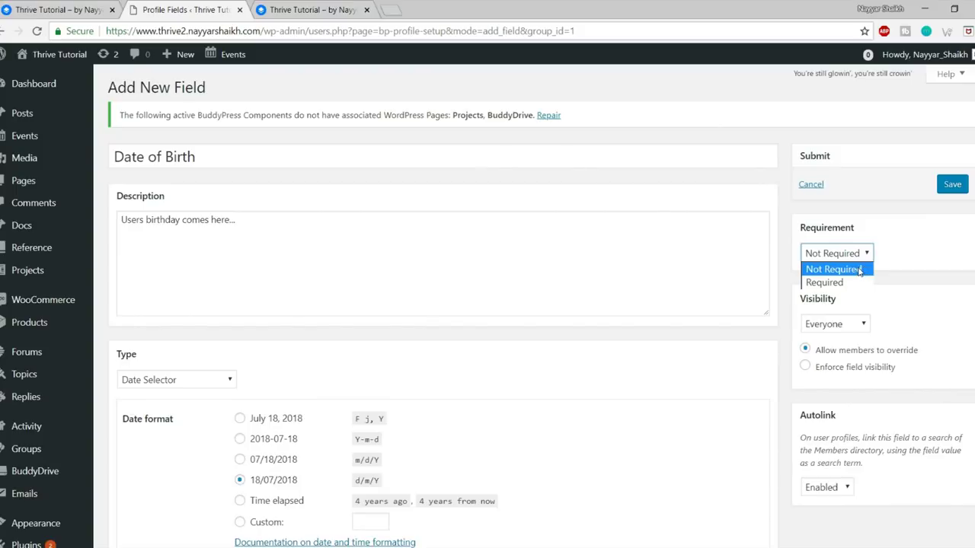
left_click(848, 271)
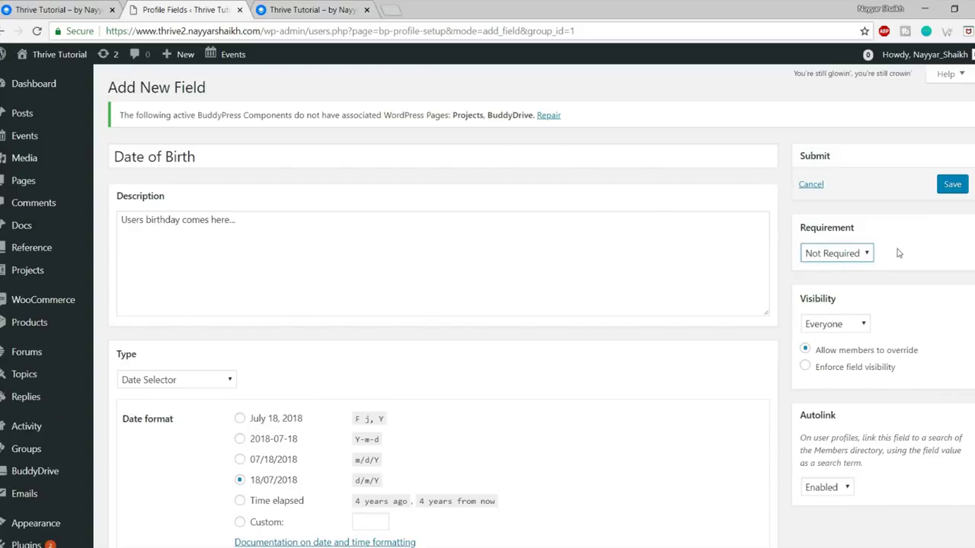
left_click(948, 187)
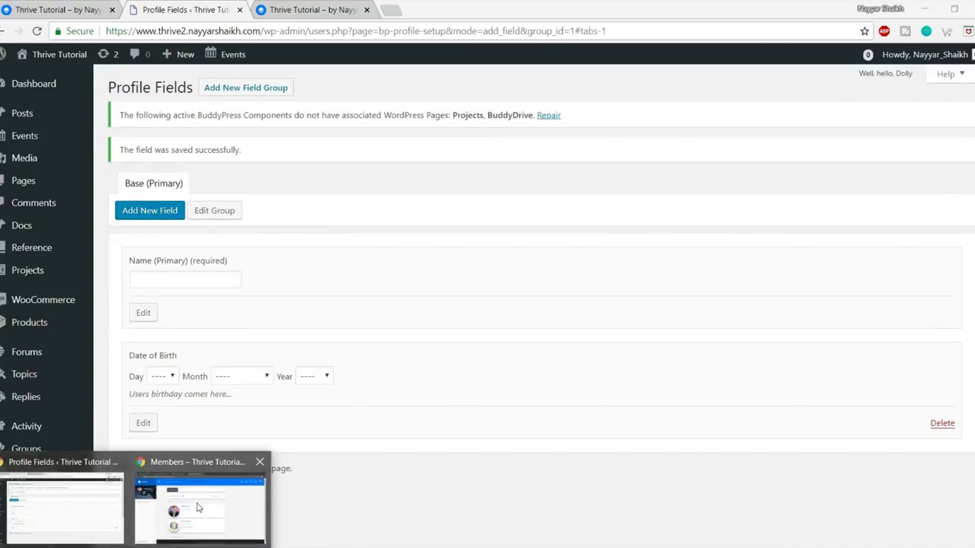
left_click(200, 503)
Sign the test member out and close the activation email and old sign-up tabs.
left_click(957, 71)
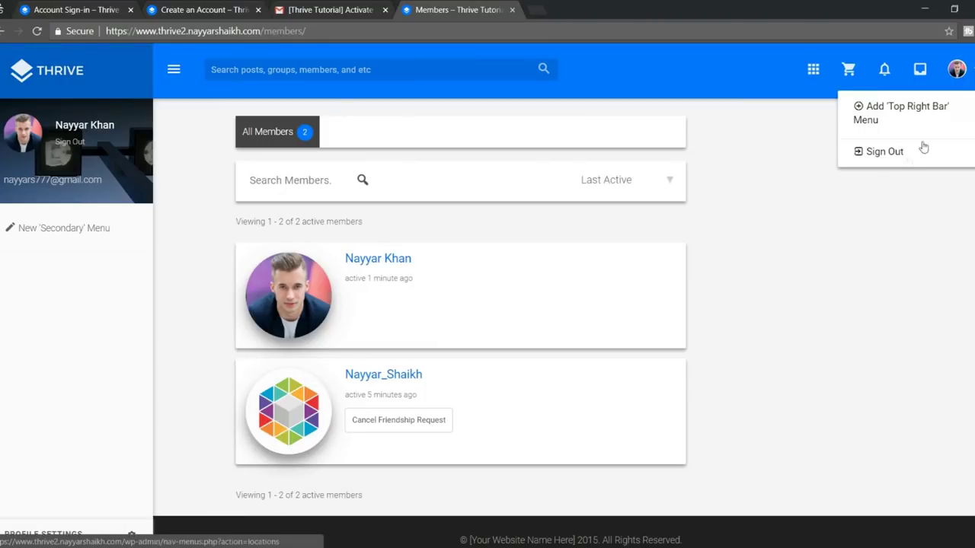
left_click(905, 158)
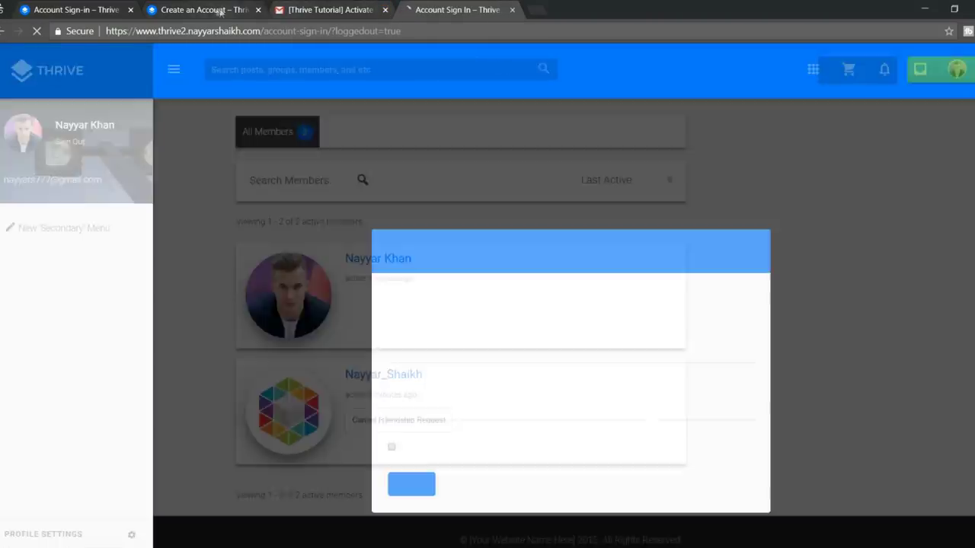
left_click(385, 10)
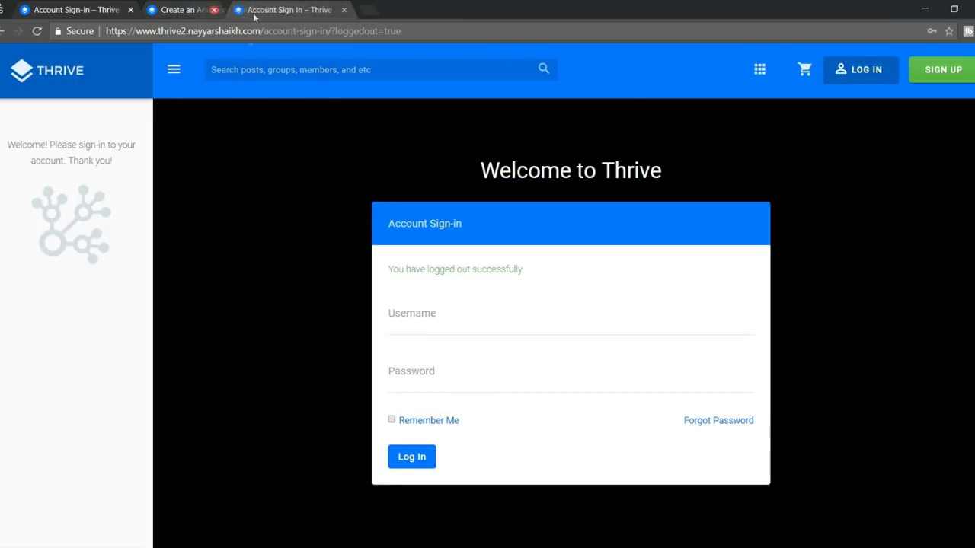
left_click(257, 10)
Check the new Date of Birth field and its day list on the registration page.
left_click(946, 73)
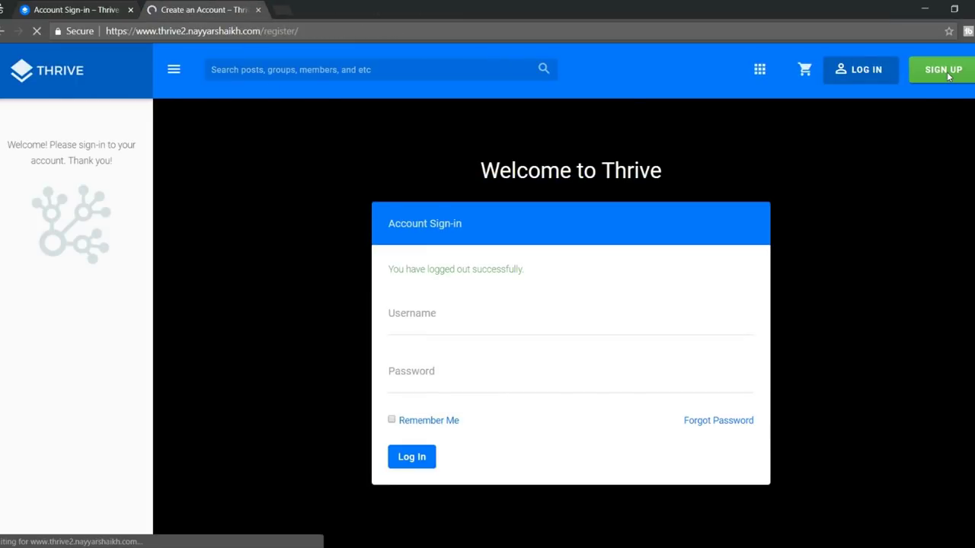
scroll(913, 216, "down", 3)
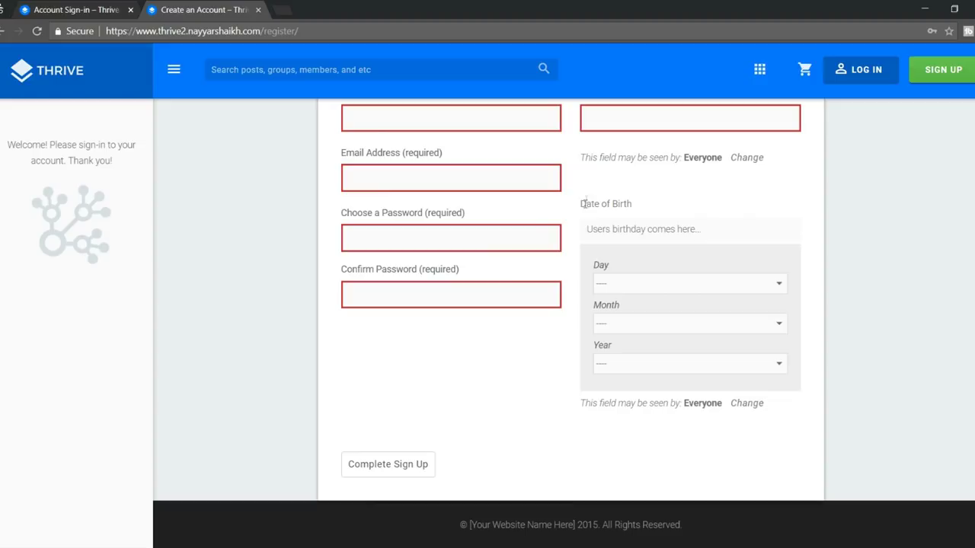
left_click_drag(581, 201, 668, 202)
left_click(652, 282)
left_click(861, 333)
mouse_move(91, 537)
left_click(76, 513)
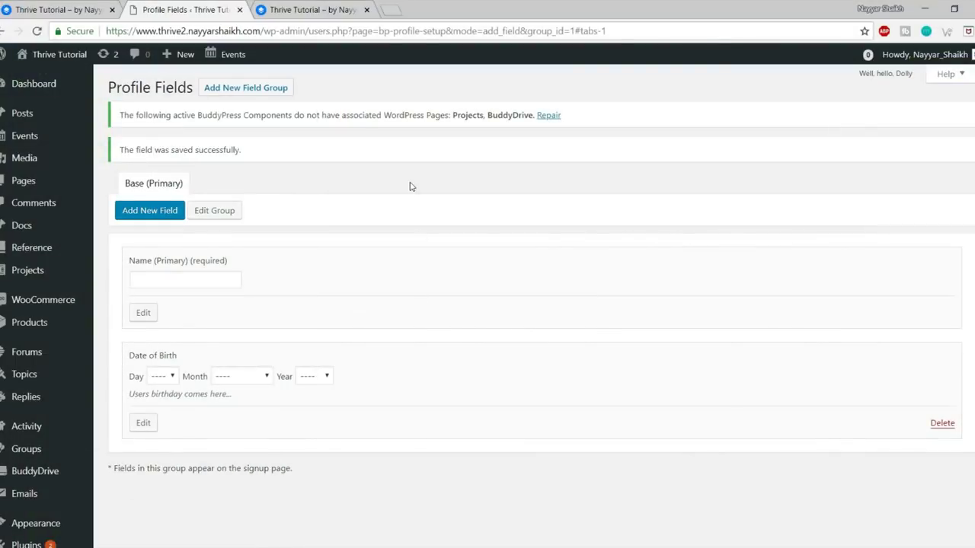
On the Thrive site, bring up the member's profile edit form with the birth Day list expanded.
left_click(321, 6)
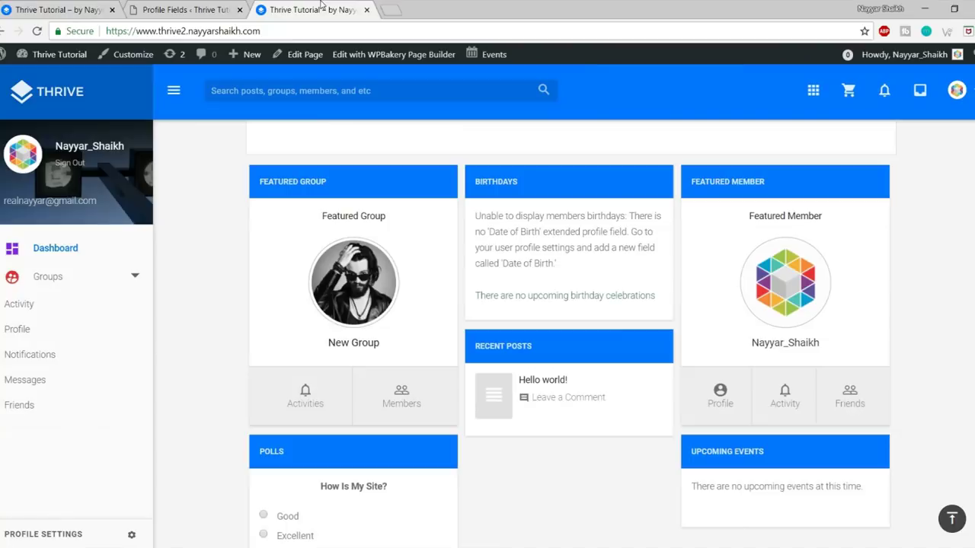
left_click(84, 146)
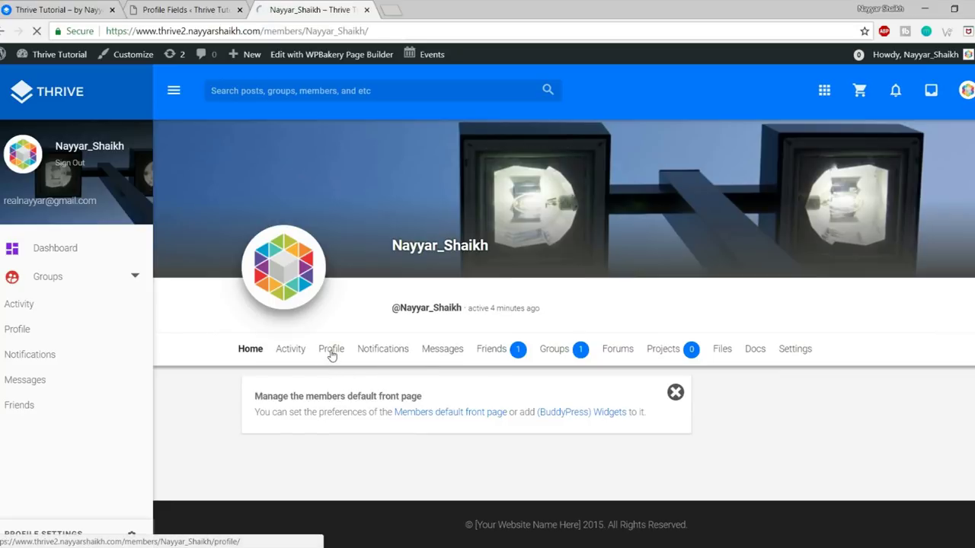
left_click(332, 350)
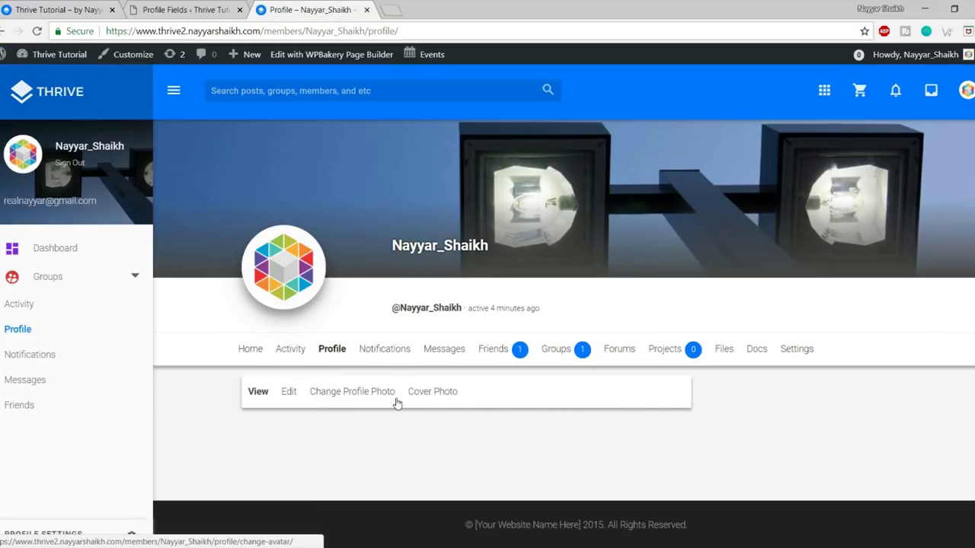
left_click(288, 393)
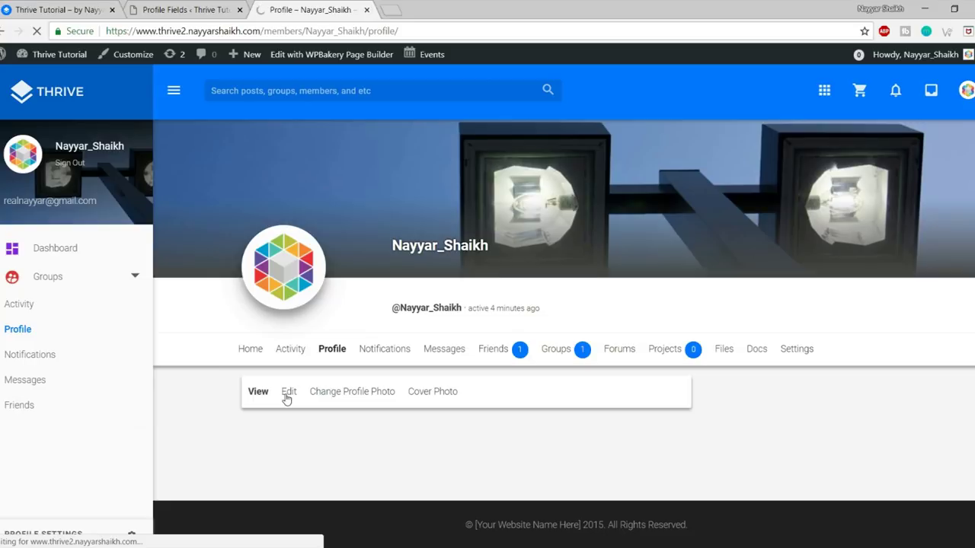
scroll(342, 378, "down", 5)
left_click(312, 278)
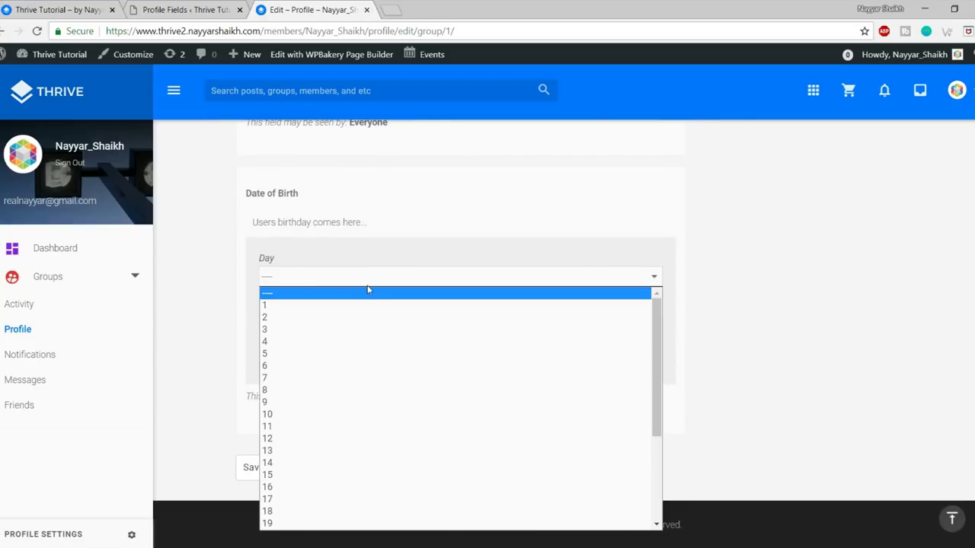
Choose Day 7, Month August and Year 1994 as the birth date, then save the profile.
left_click(324, 378)
left_click(331, 316)
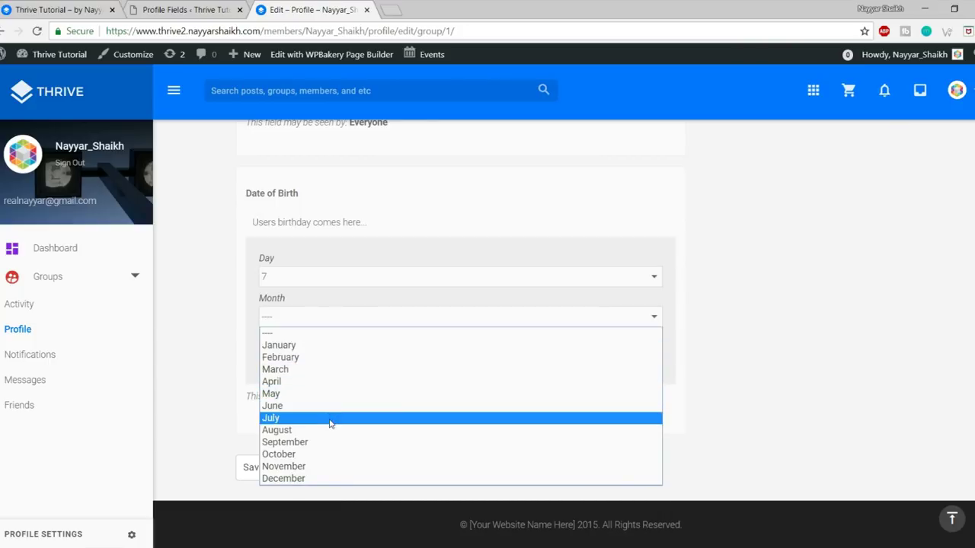
left_click(329, 407)
left_click(321, 356)
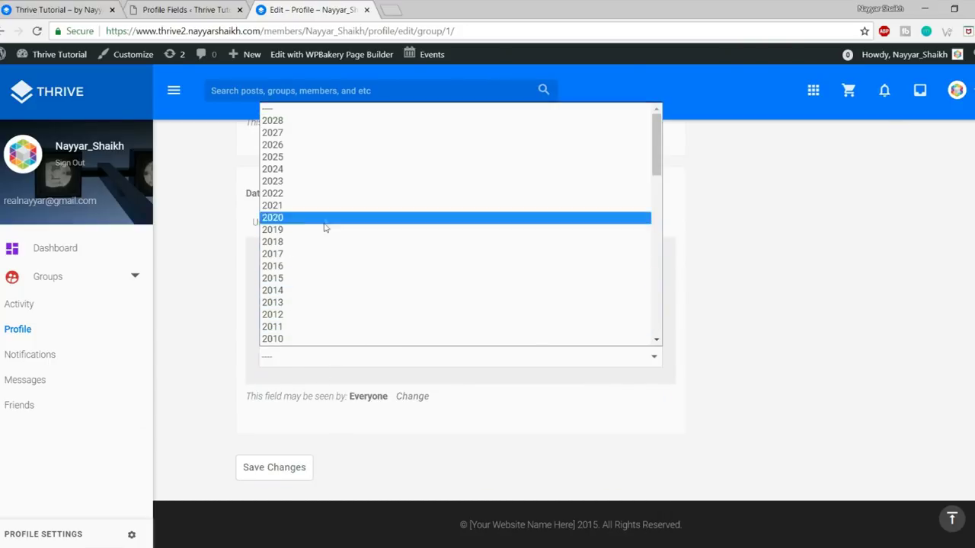
scroll(331, 224, "down", 10)
scroll(333, 236, "up", 4)
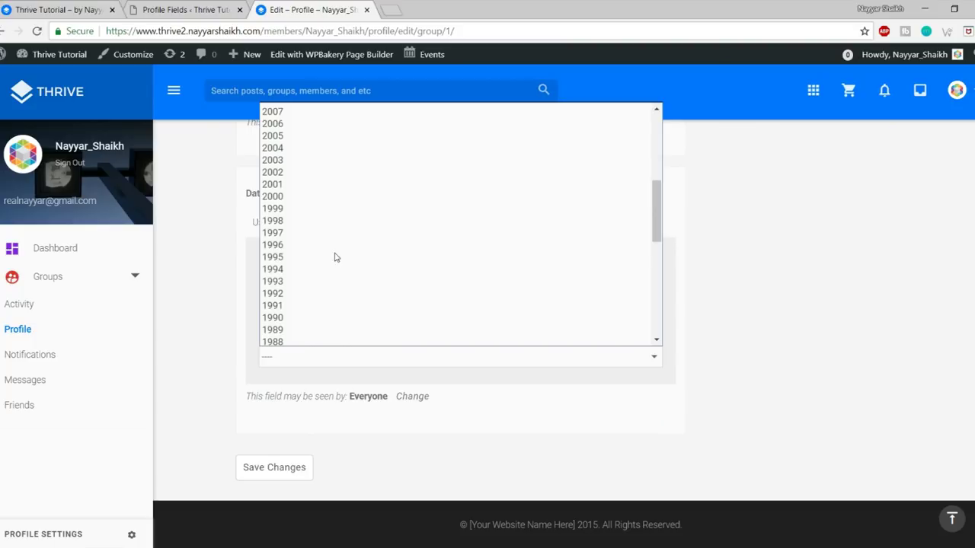
left_click(318, 271)
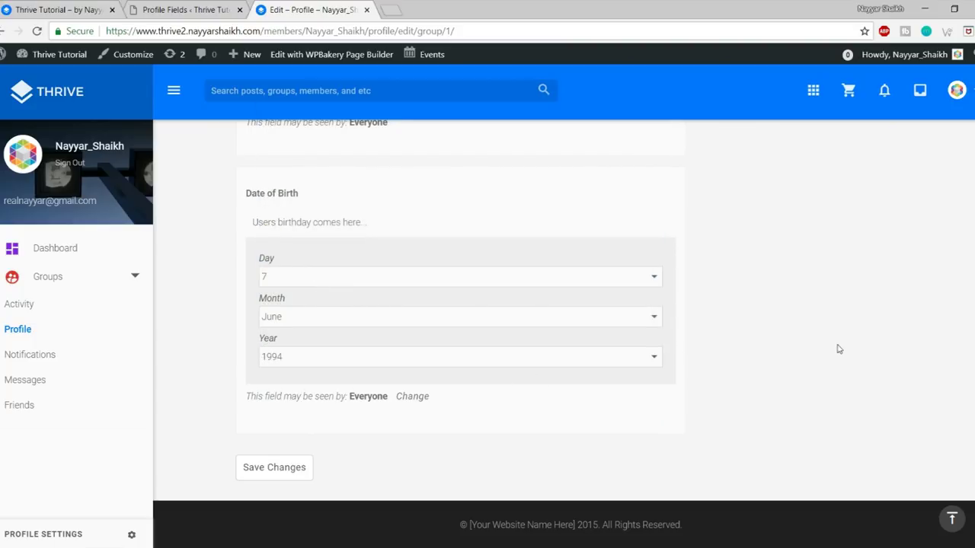
left_click(317, 321)
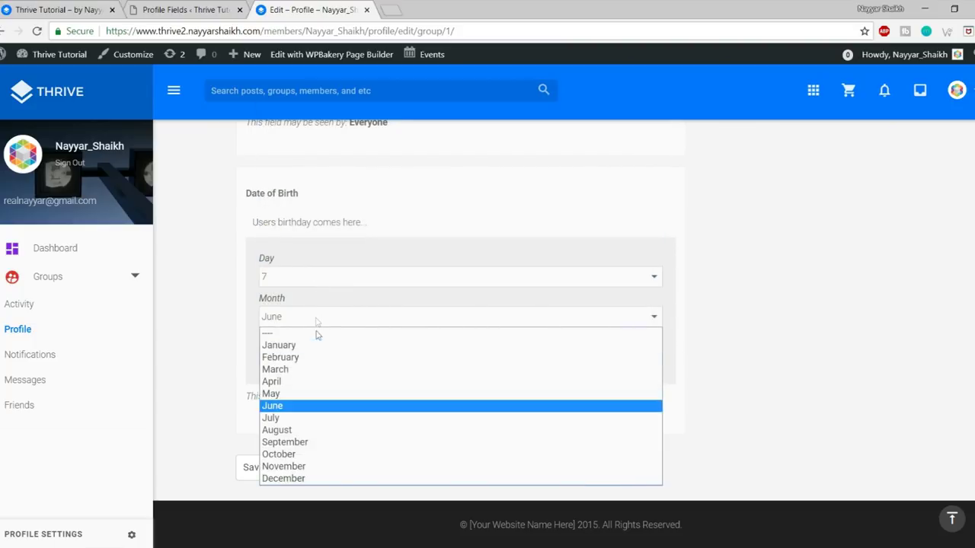
left_click(329, 431)
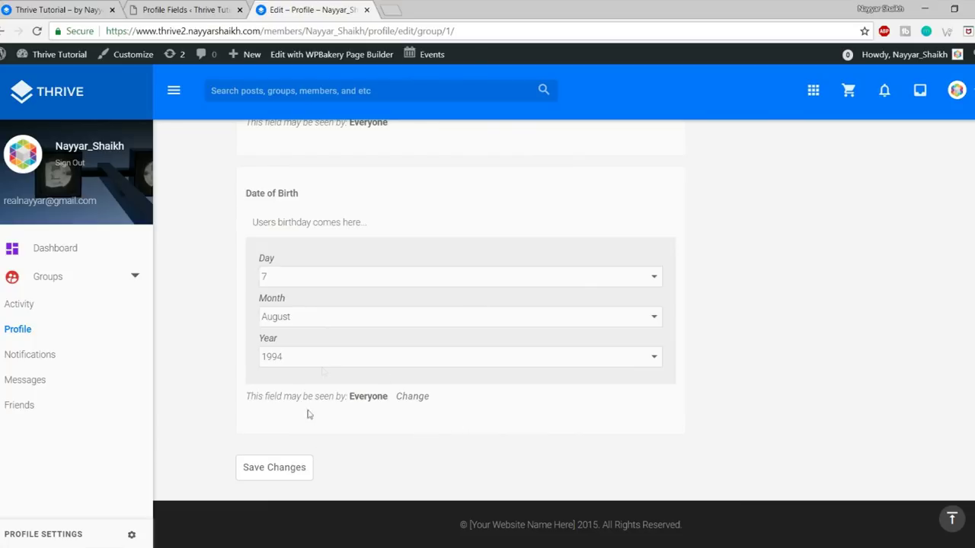
left_click(288, 470)
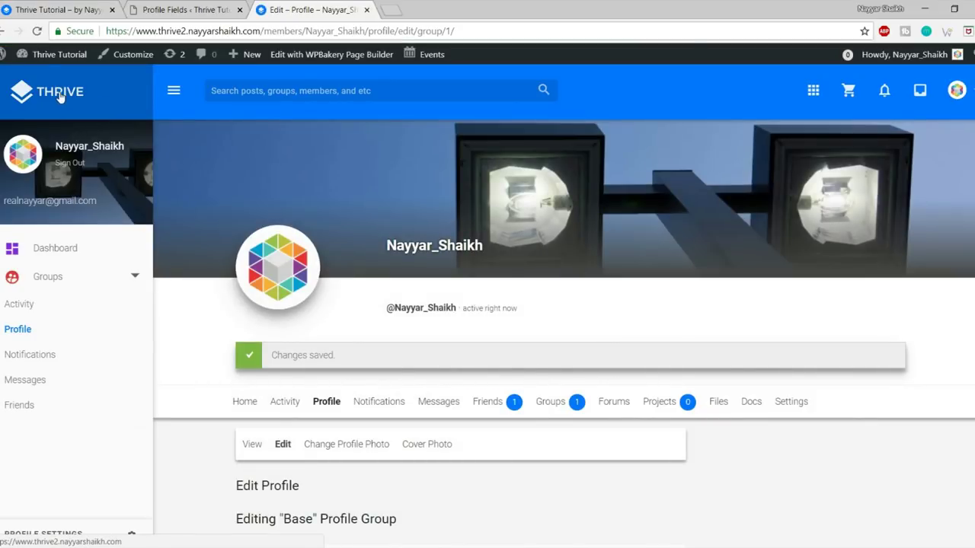
Go to the Thrive home page and confirm the Birthdays widget lists the member on August 07.
left_click(60, 96)
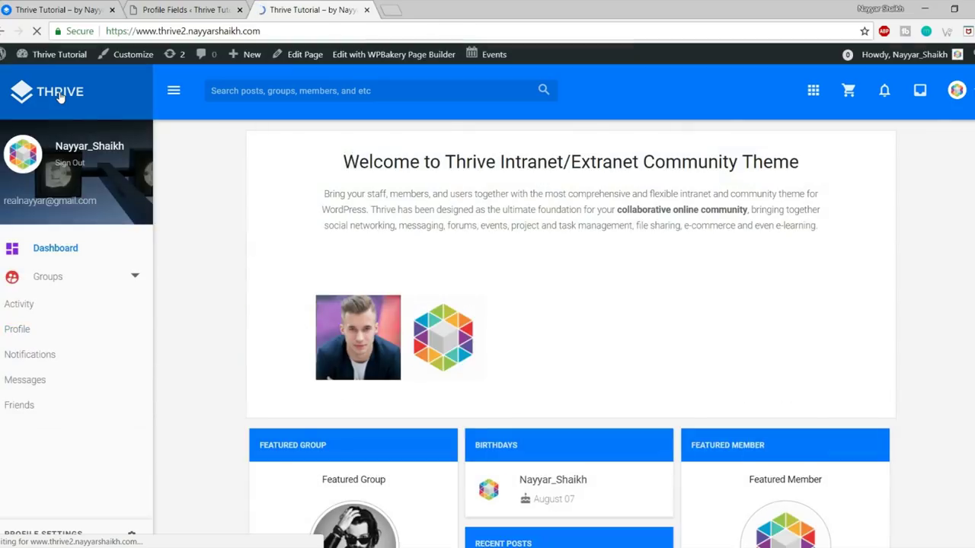
scroll(594, 305, "down", 3)
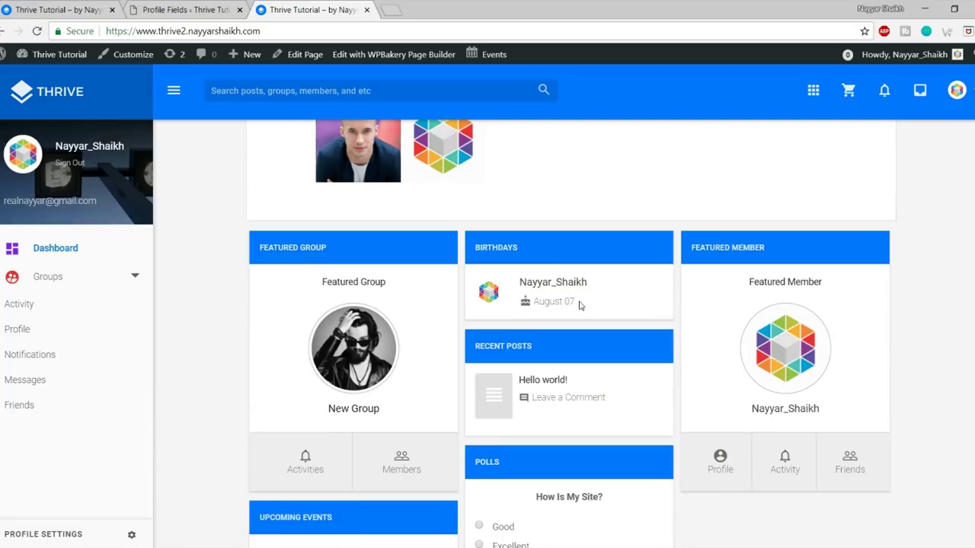
left_click_drag(579, 305, 534, 302)
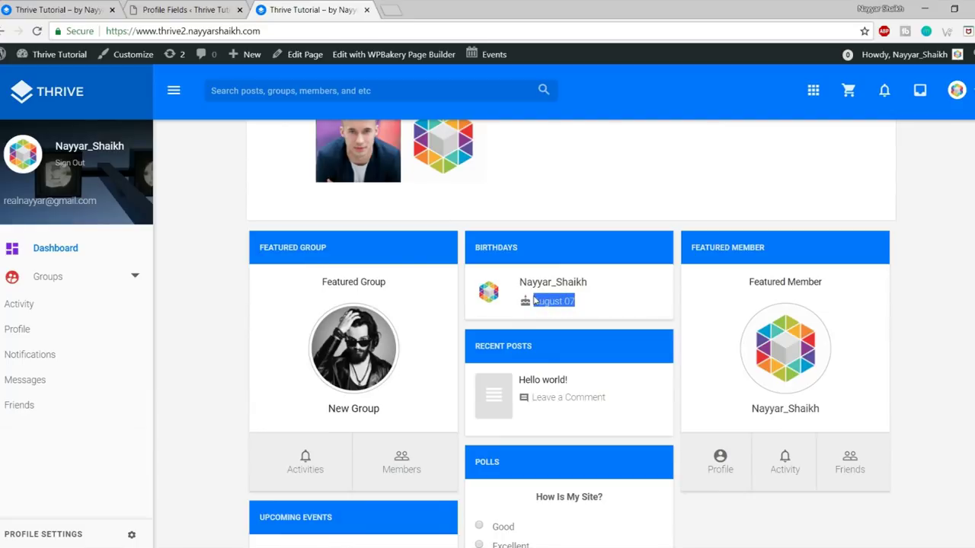
left_click(590, 305)
left_click_drag(592, 304, 529, 301)
left_click(578, 305)
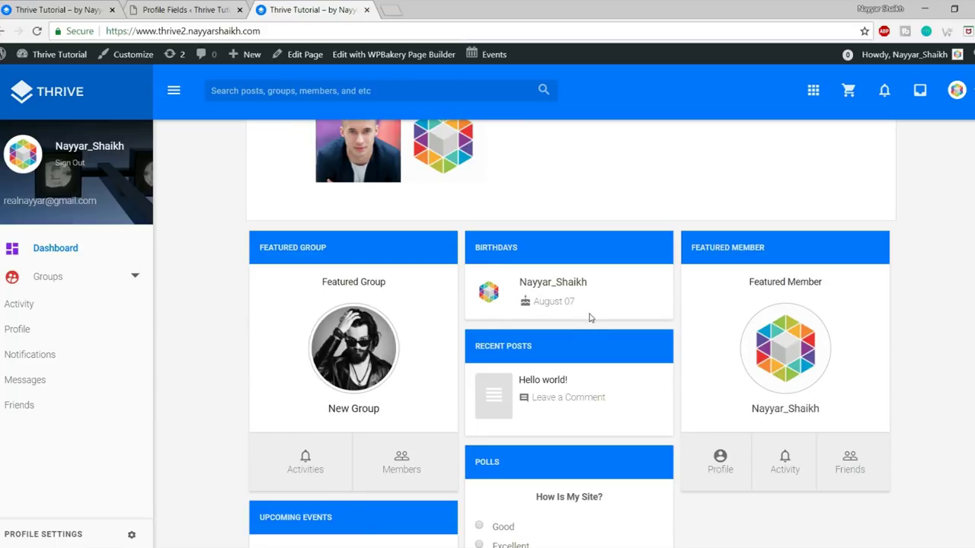
scroll(825, 413, "down", 2)
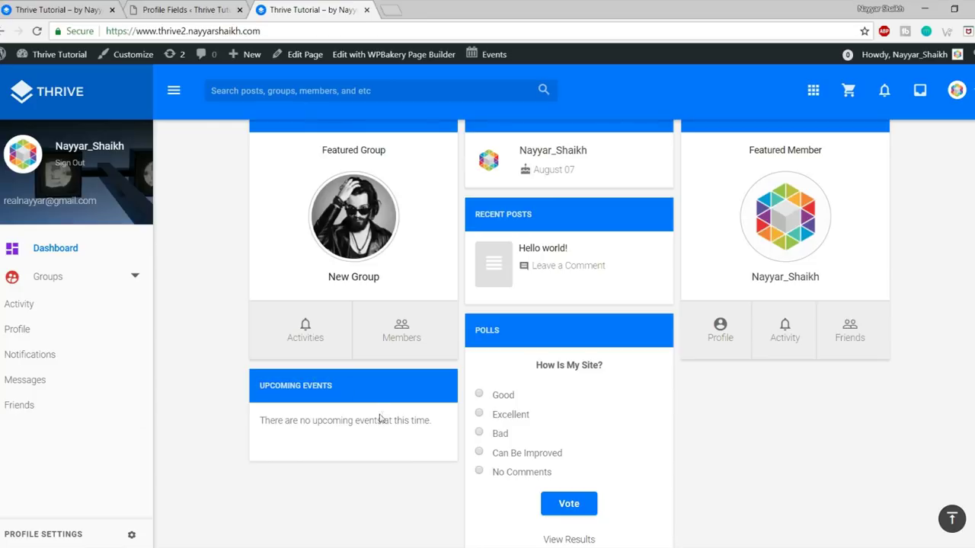
scroll(382, 416, "up", 4)
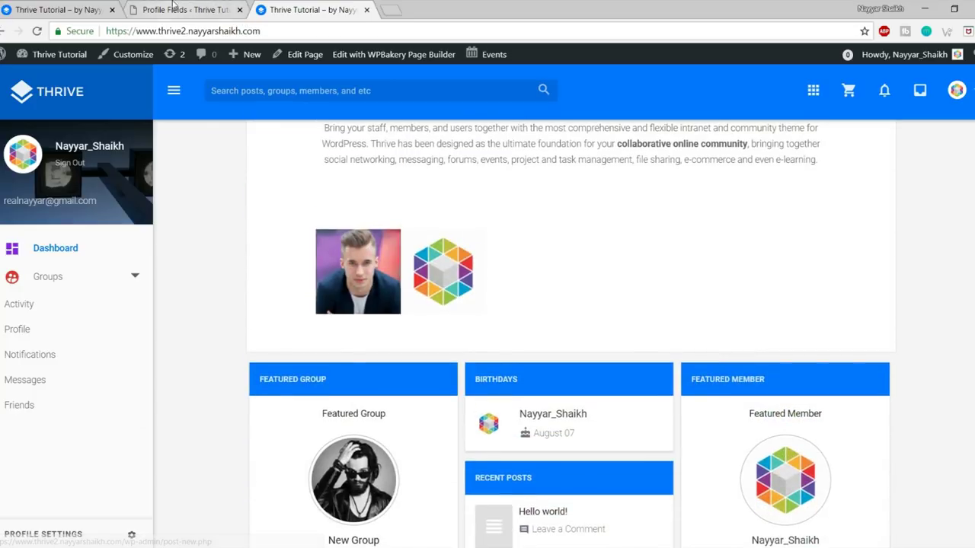
left_click(174, 9)
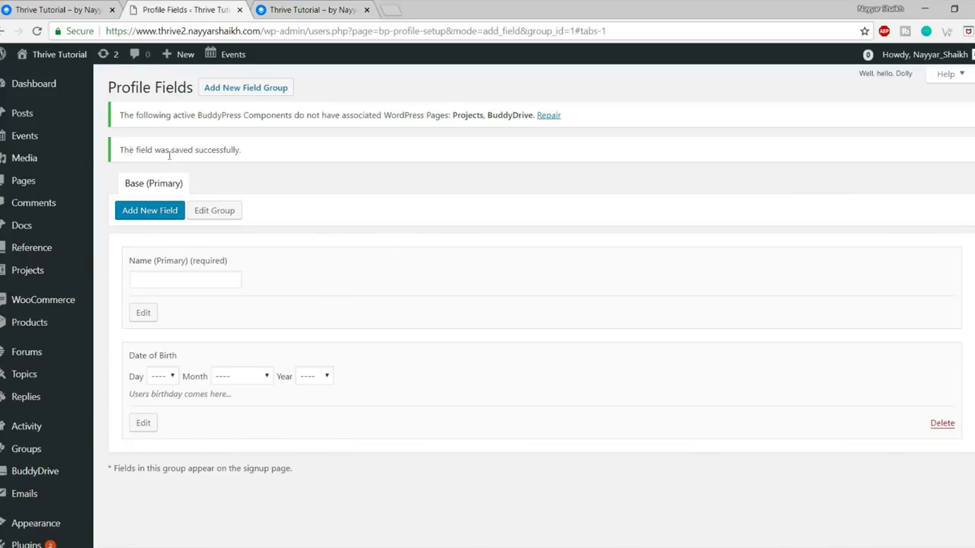
Add a new event titled 'New Event' with 'new-group' pasted as its description.
mouse_move(17, 139)
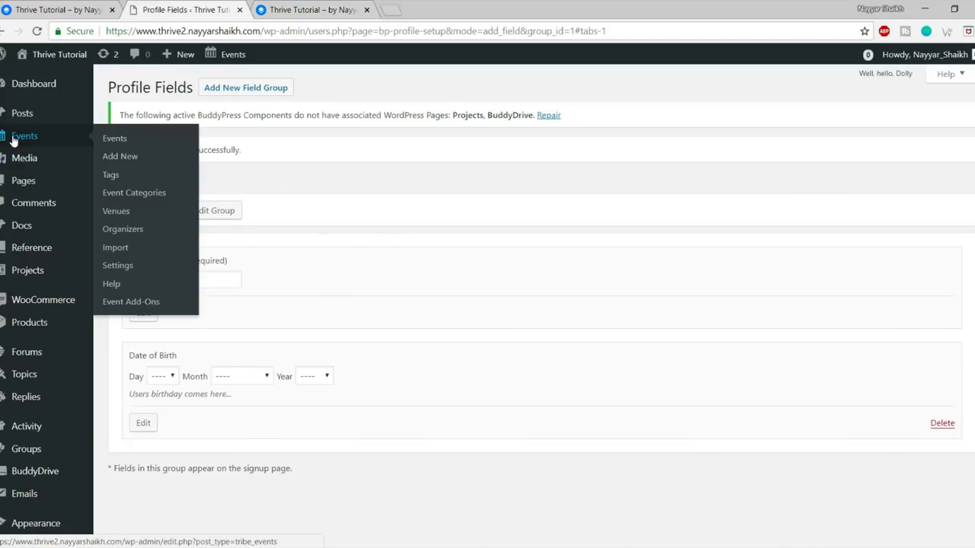
left_click(135, 158)
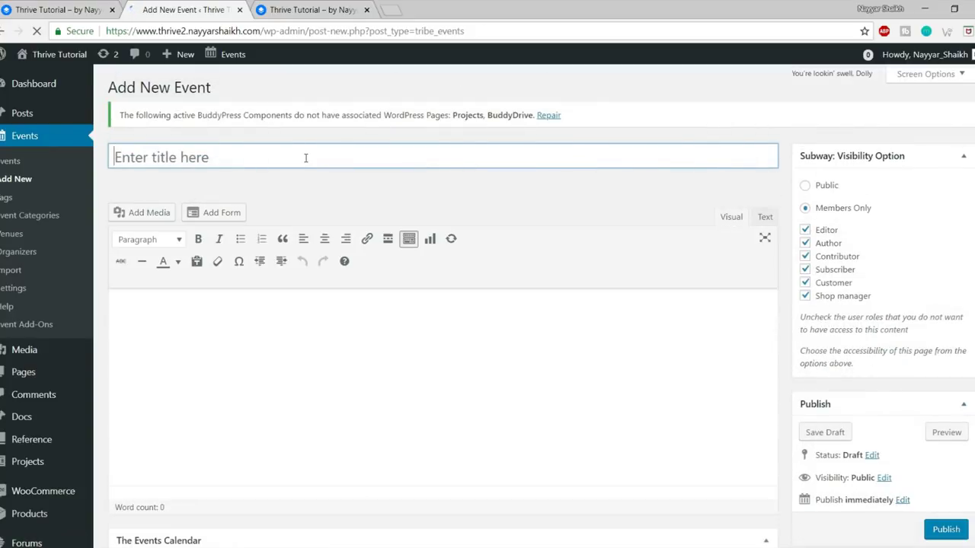
type("New")
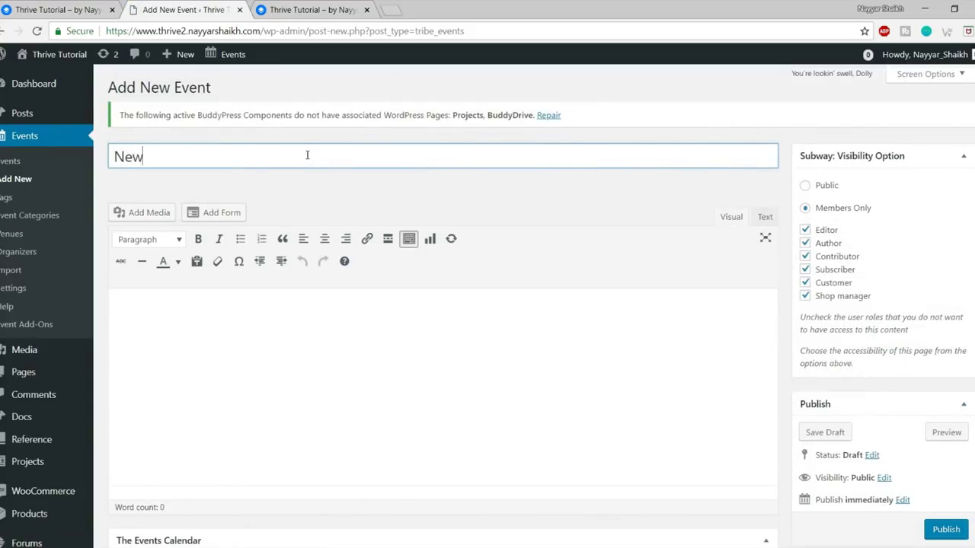
type(" Event")
left_click(286, 399)
type("new-group")
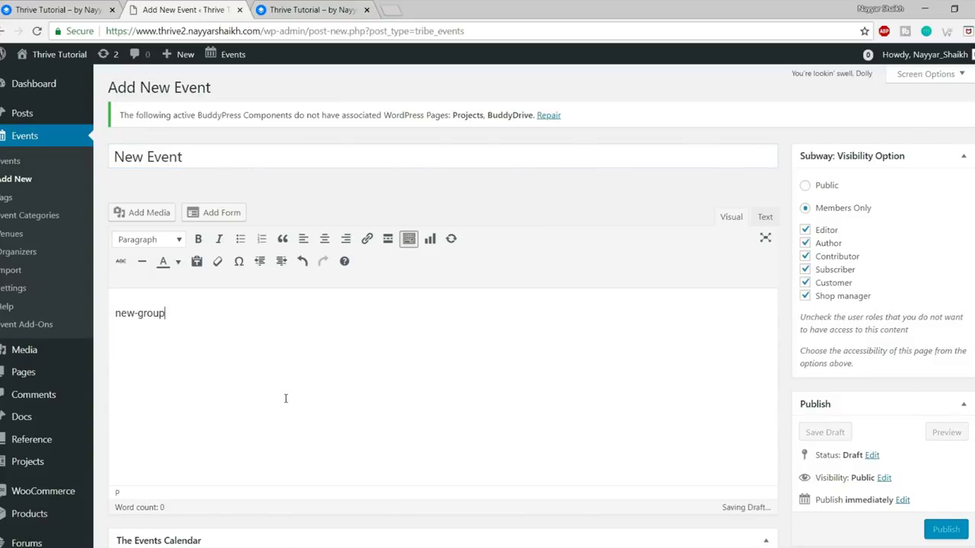
triple_click(231, 310)
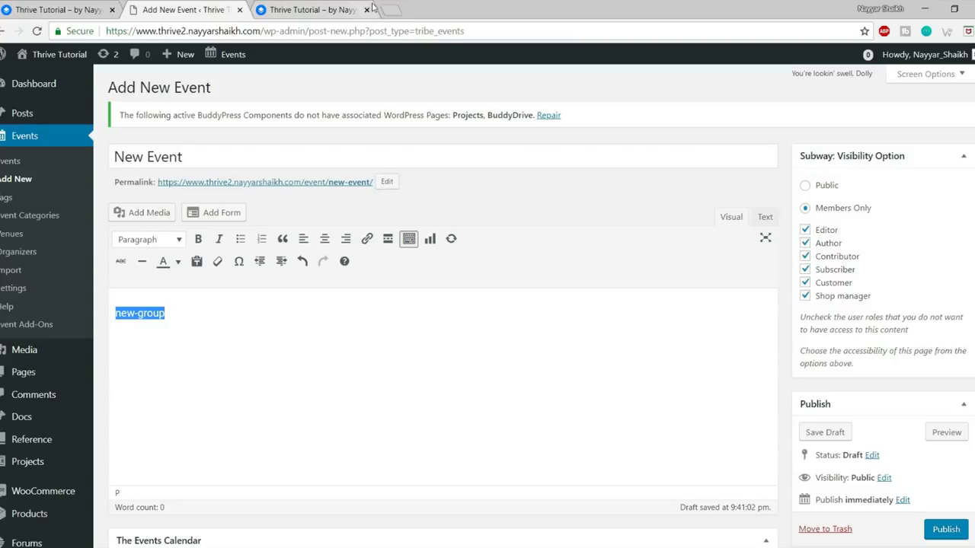
left_click(396, 8)
Generate placeholder text on lipsum.com and copy its first two Lorem Ipsum paragraphs.
type("lipsum.com")
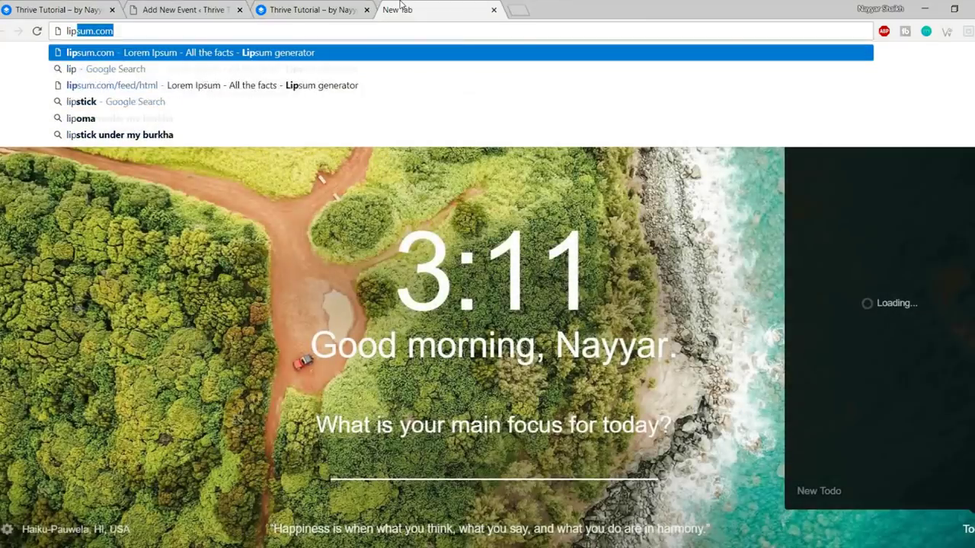
key("Return")
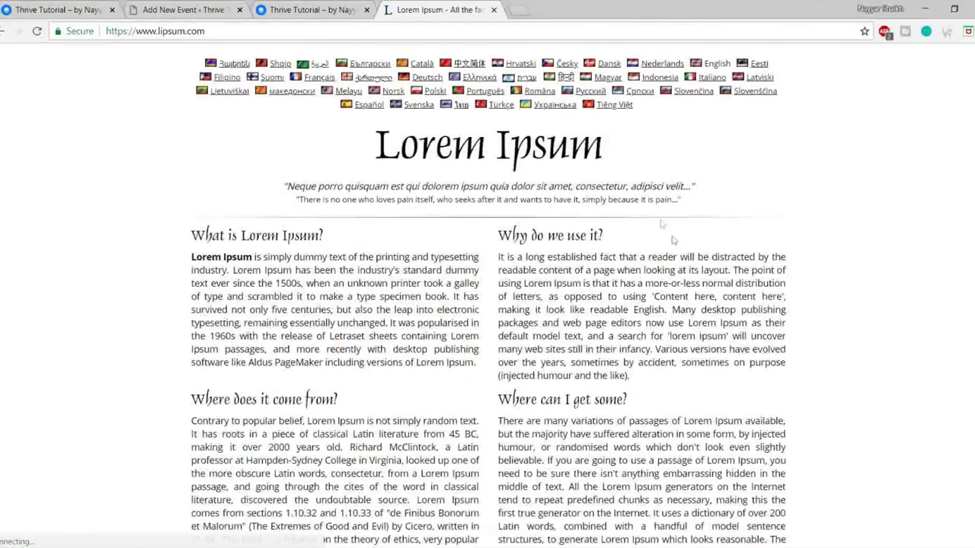
scroll(696, 315, "down", 5)
scroll(696, 314, "down", 3)
scroll(696, 315, "up", 3)
left_click(673, 236)
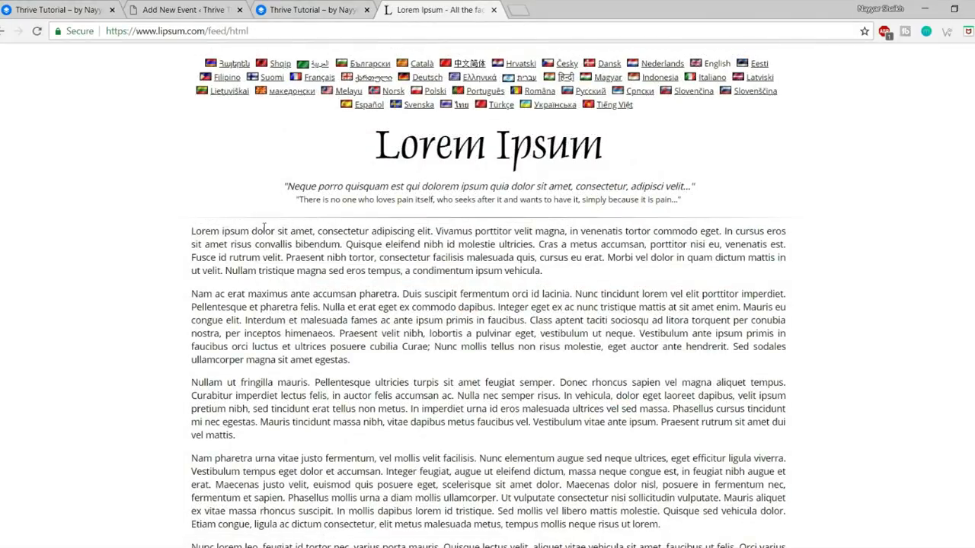
left_click_drag(186, 231, 406, 363)
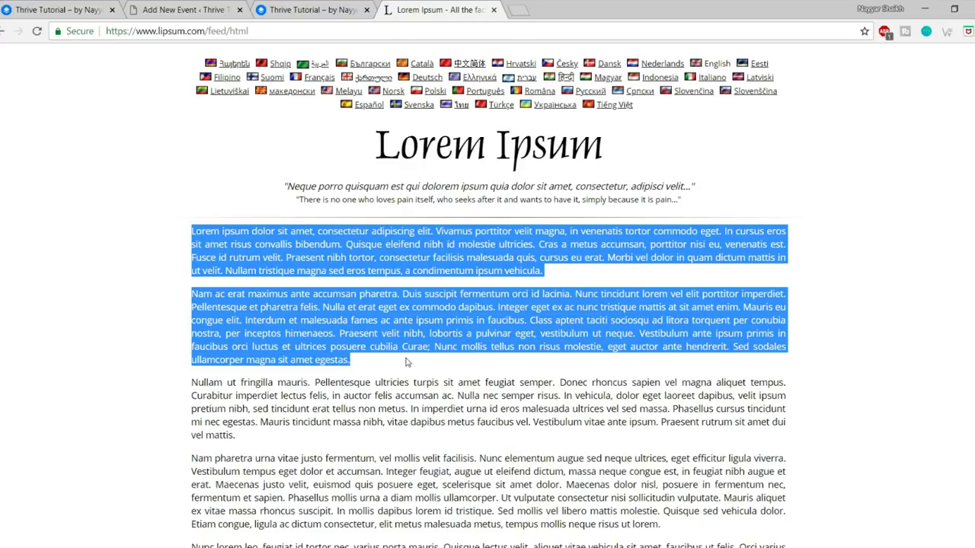
key("ctrl+c")
left_click(183, 9)
Paste the two Lorem Ipsum paragraphs into the event description, replacing new-group.
key("ctrl+v")
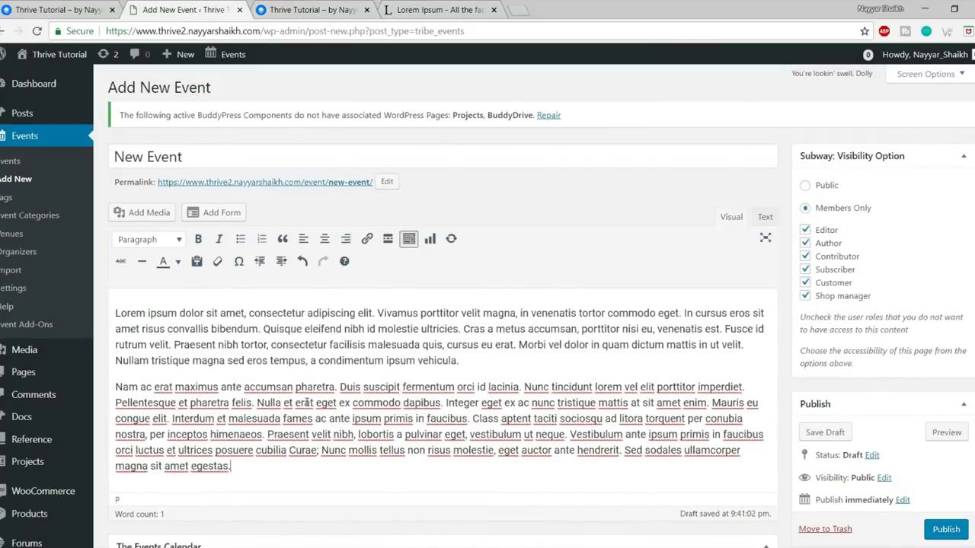
scroll(355, 411, "down", 1)
scroll(355, 412, "down", 2)
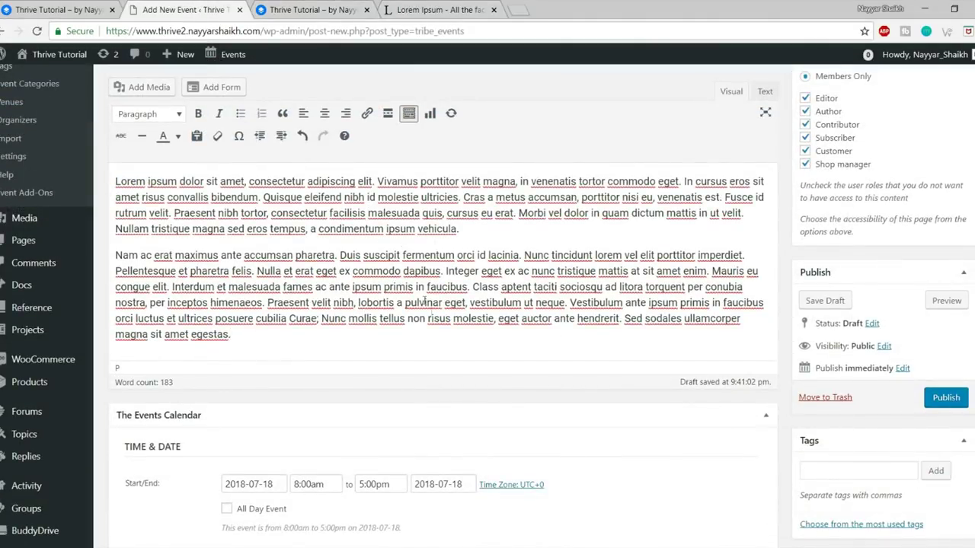
scroll(715, 333, "down", 3)
scroll(633, 342, "up", 5)
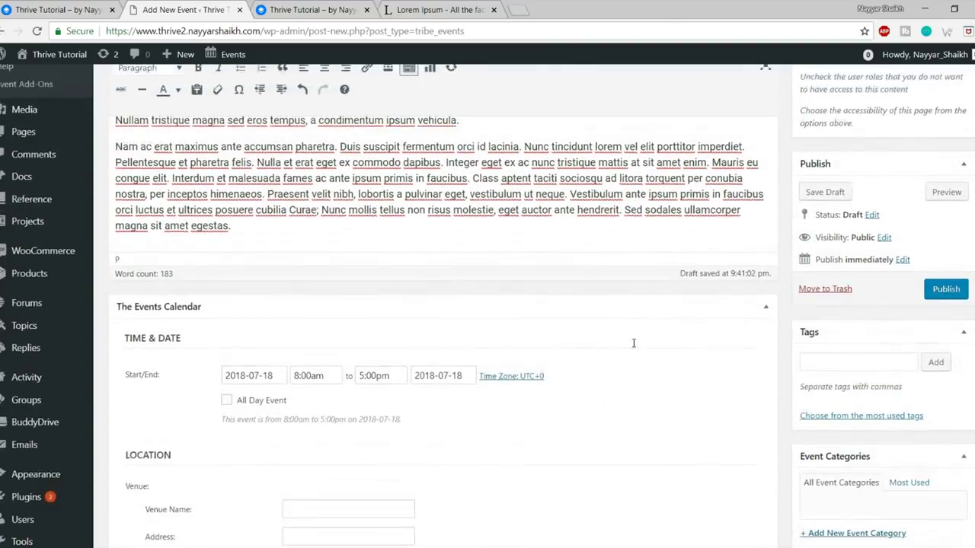
left_click_drag(200, 154, 109, 145)
left_click(305, 388)
scroll(294, 360, "down", 5)
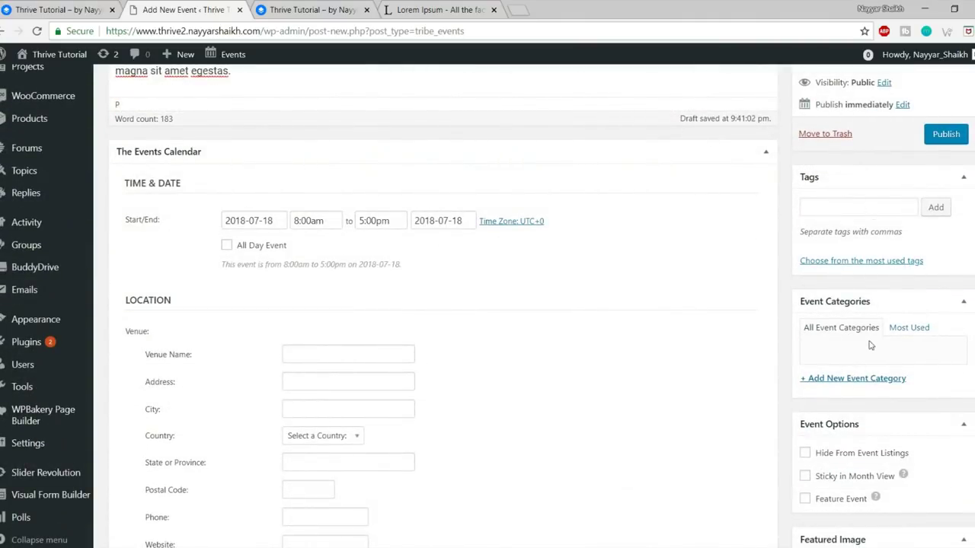
Create a new Events - Mumbai event category and tag the event Mumbai.
left_click(857, 380)
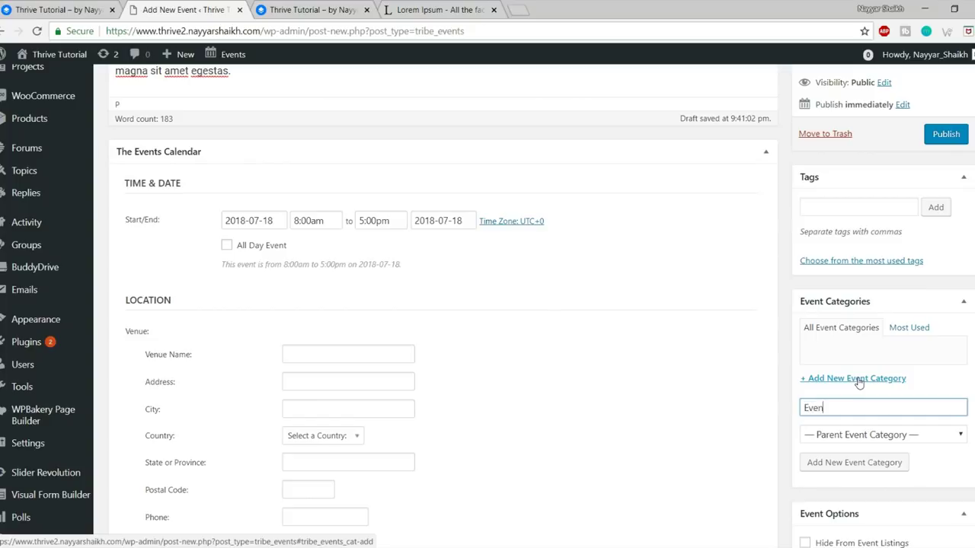
type("Events - M")
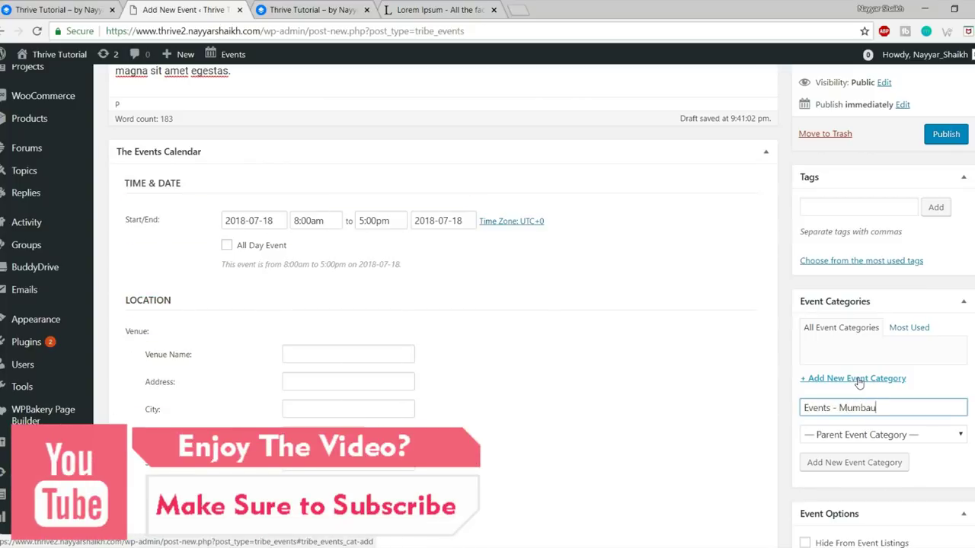
type("umbai")
left_click(865, 460)
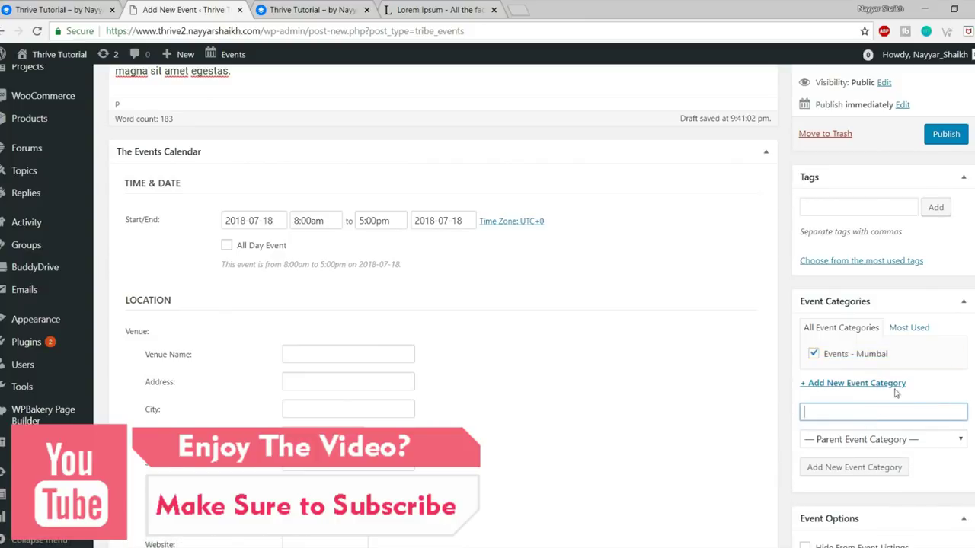
left_click(860, 209)
type("Mumbai")
key("Return")
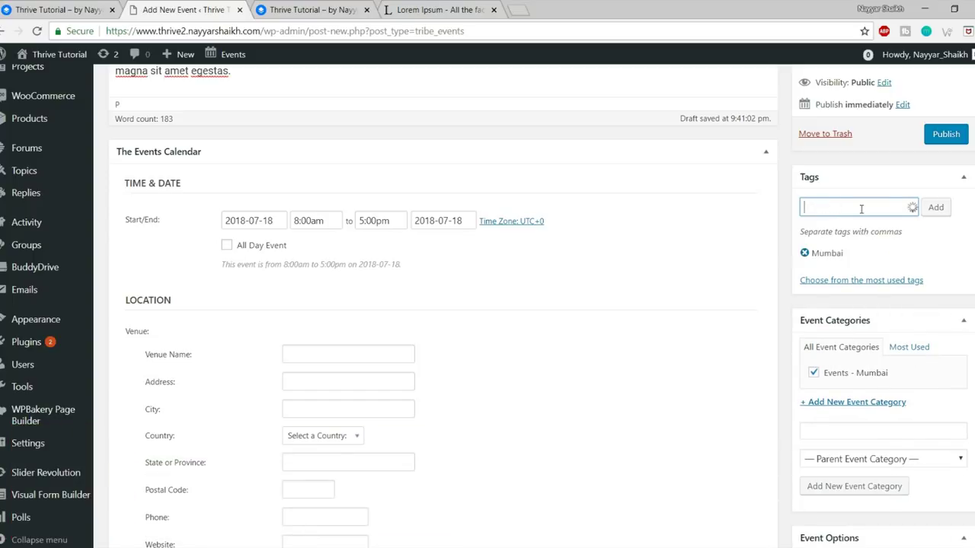
scroll(477, 324, "up", 4)
scroll(478, 326, "down", 5)
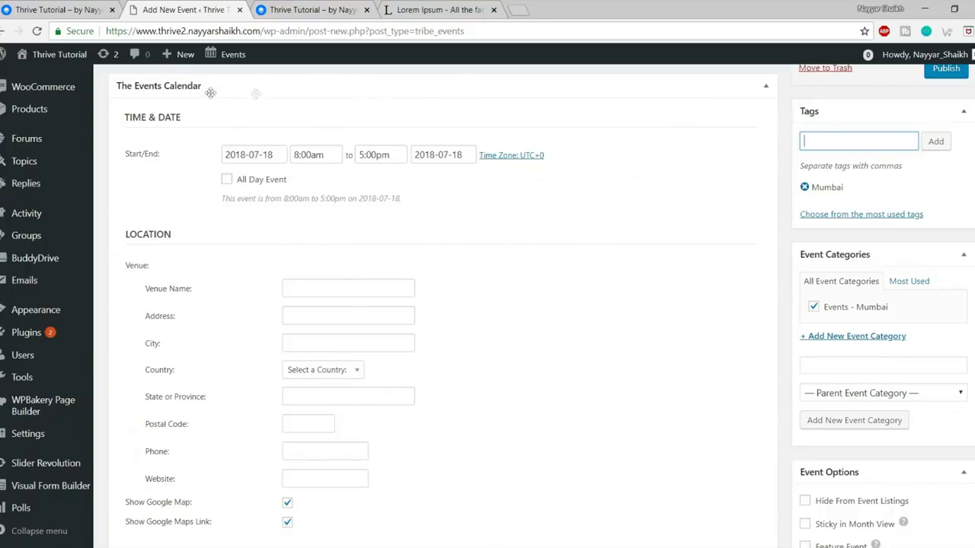
Set the event start date to July 22, 2018 and enter the Taj Hotel venue name.
left_click(268, 157)
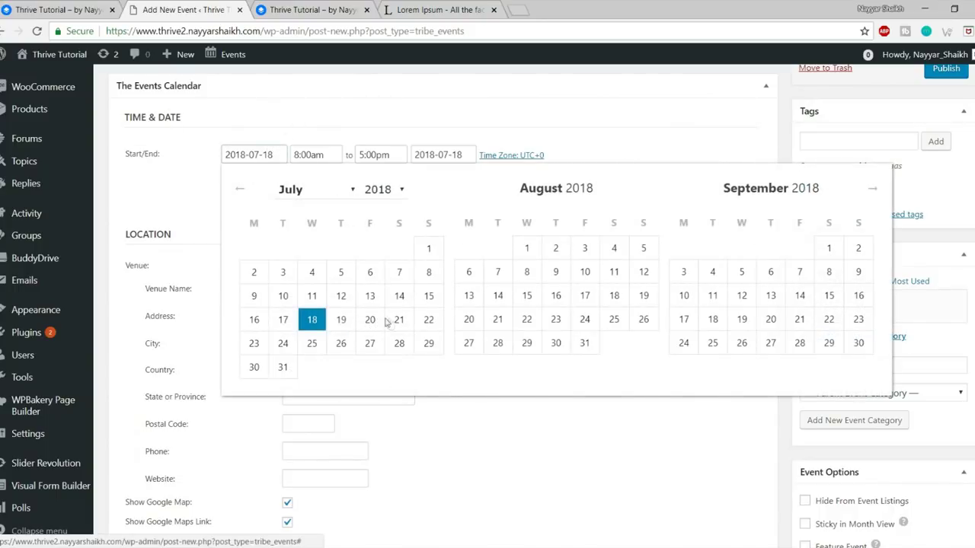
left_click(429, 321)
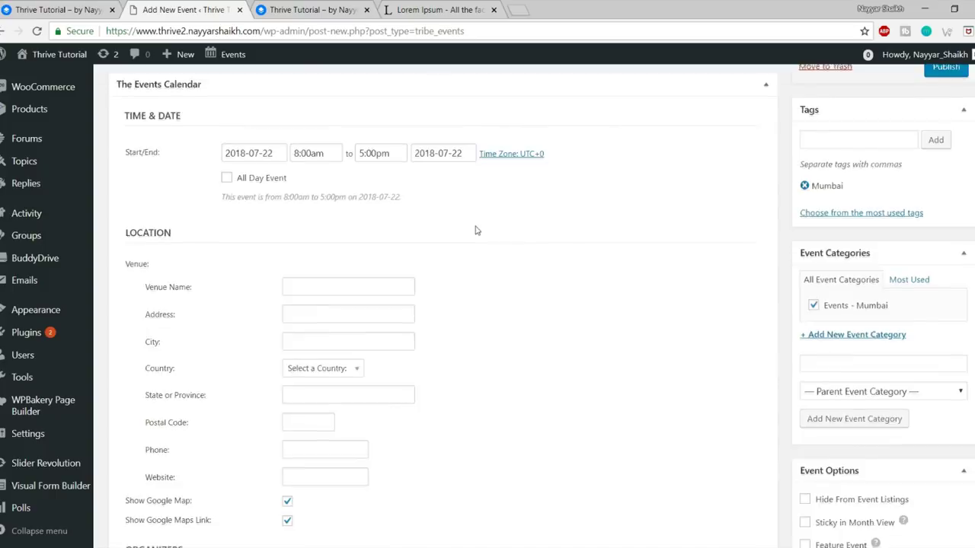
scroll(426, 237, "down", 2)
left_click(304, 159)
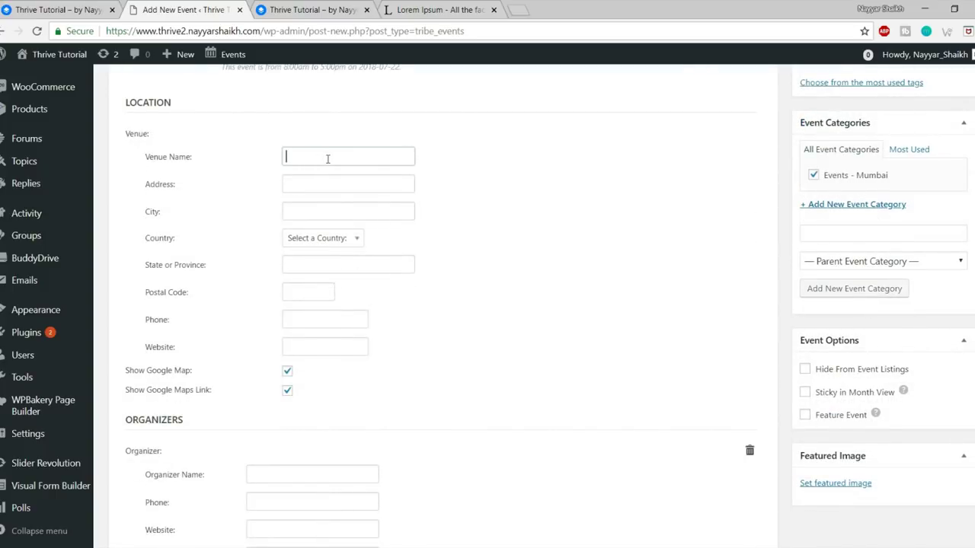
left_click(366, 161)
key("Tab")
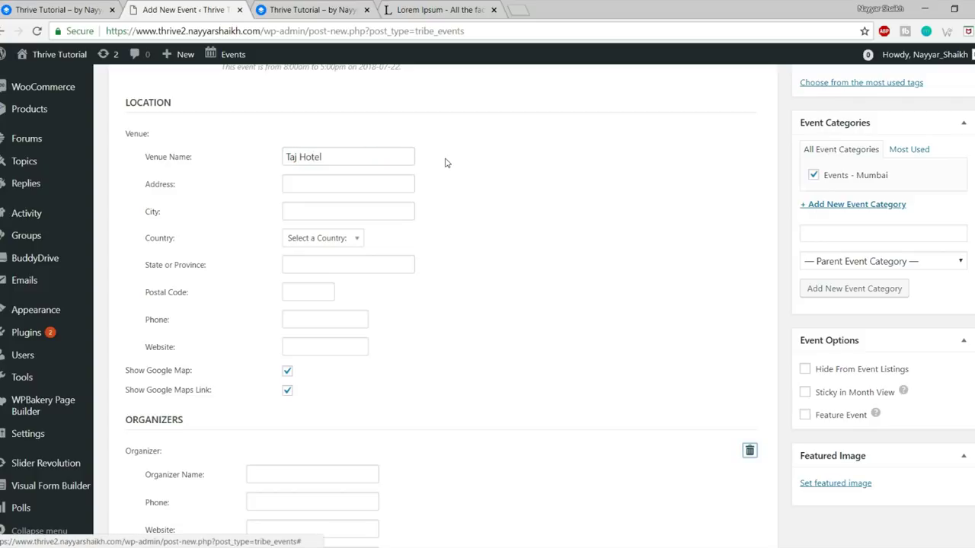
Autofill the venue's saved Mumbai address, then edit its phone number and set postal code 400001.
left_click(362, 188)
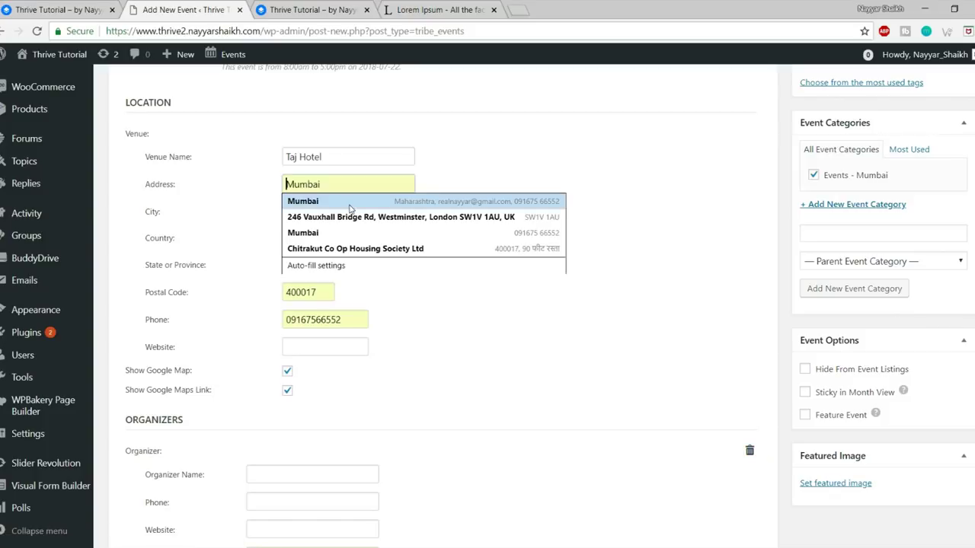
left_click(352, 205)
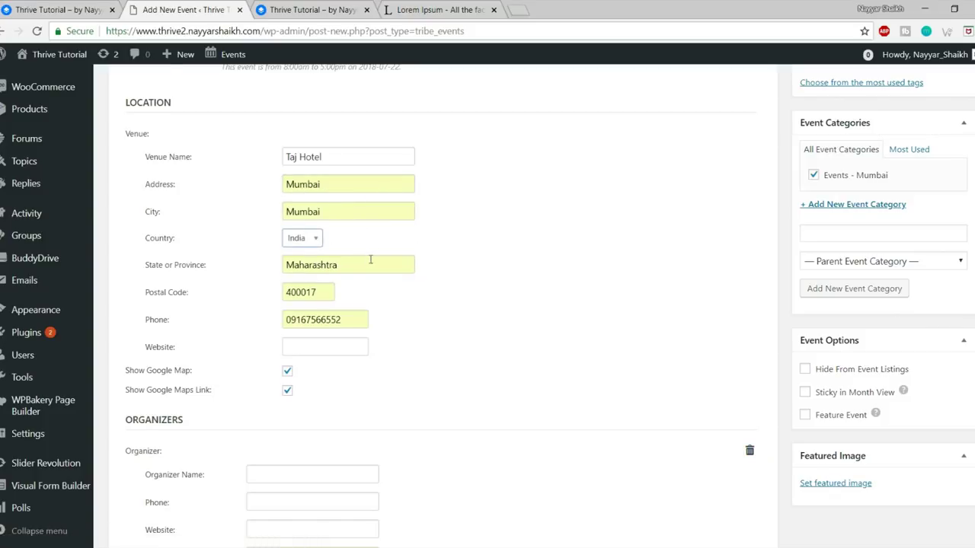
scroll(372, 268, "down", 1)
scroll(372, 268, "down", 2)
double_click(327, 124)
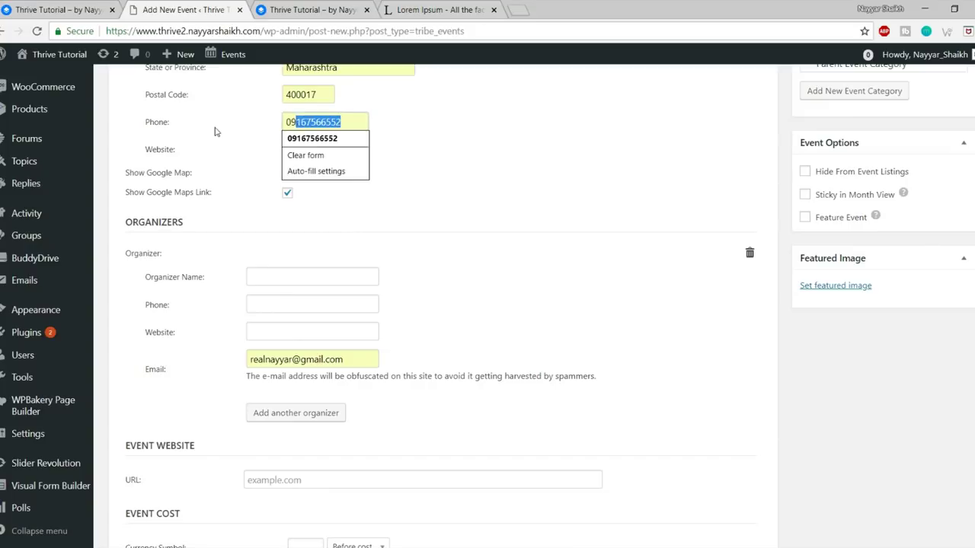
key("BackSpace")
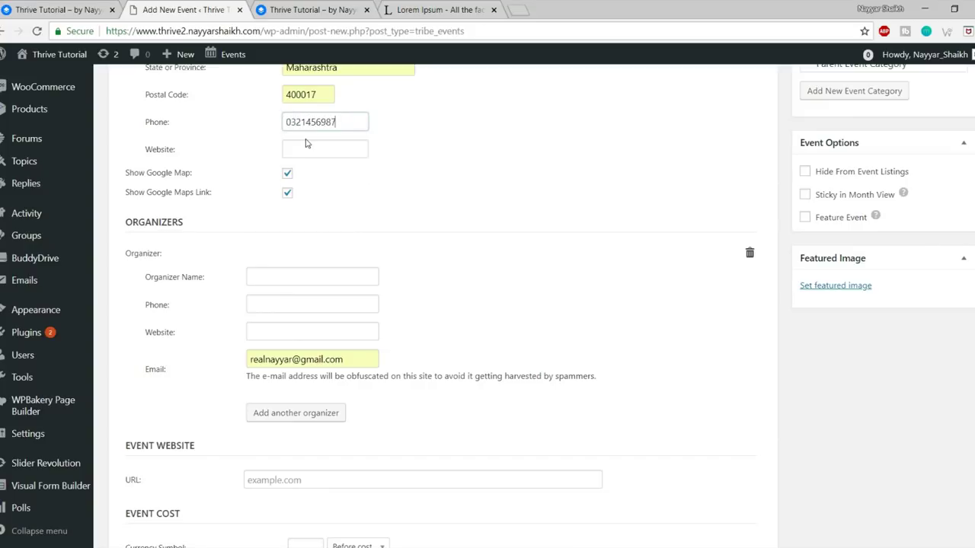
left_click(305, 93)
type("400001")
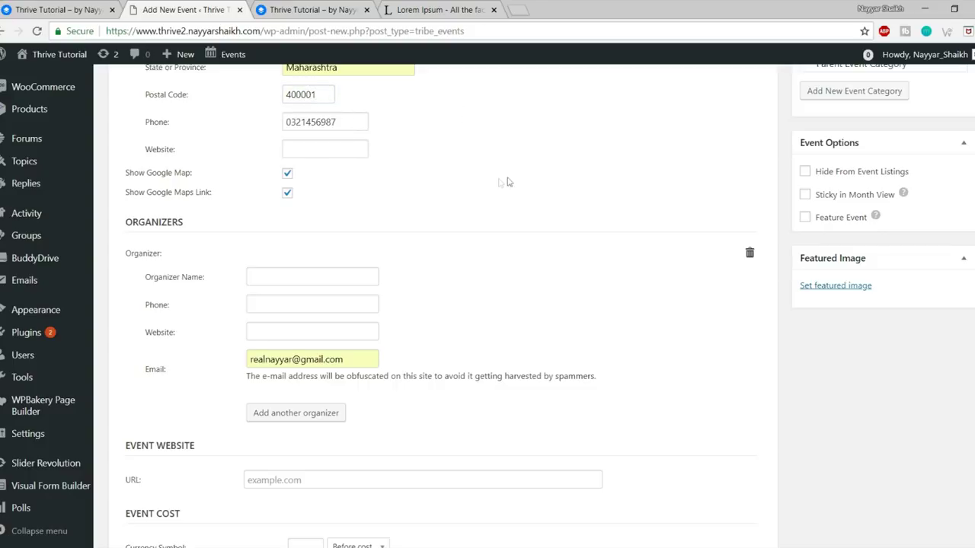
Copy the live site's address and paste it as the venue website.
left_click(327, 151)
left_click(326, 7)
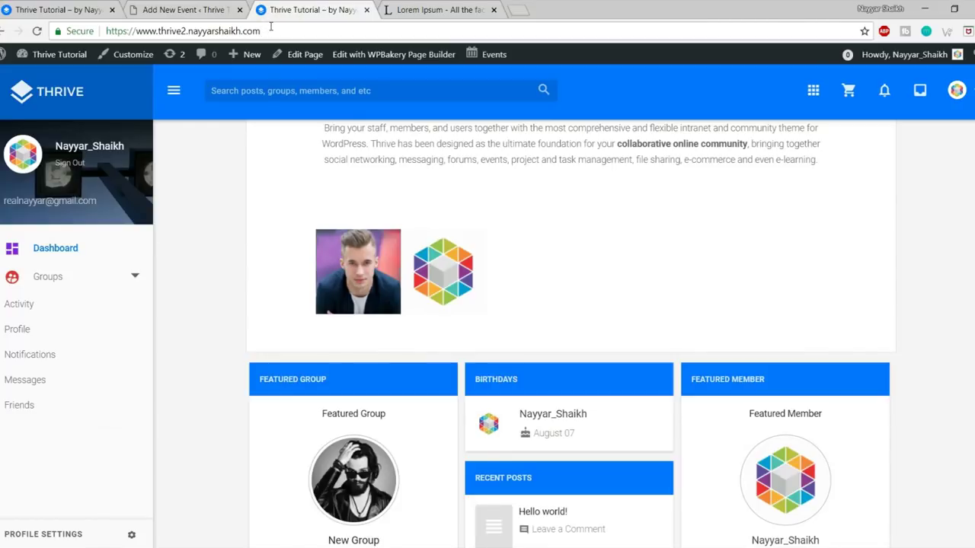
left_click(269, 29)
left_click(245, 9)
key("ctrl+v")
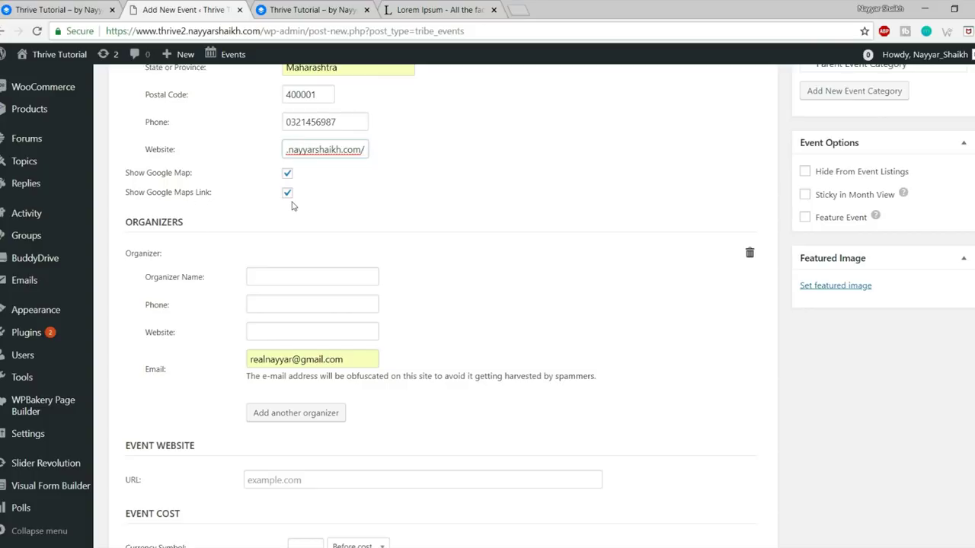
Enter the organizer's name, reusing the venue phone and site address for organizer phone and website.
left_click(304, 275)
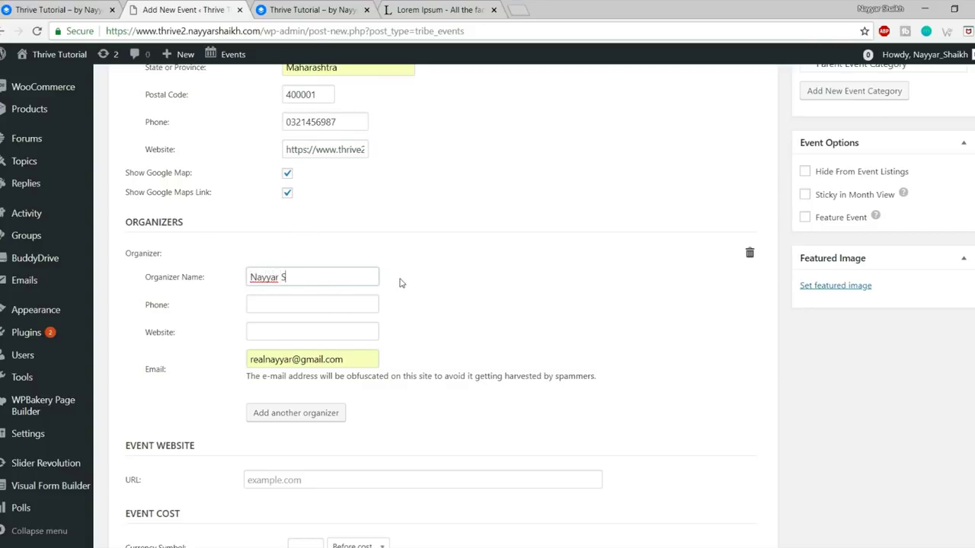
type("Nayyar Shaikh")
key("Tab")
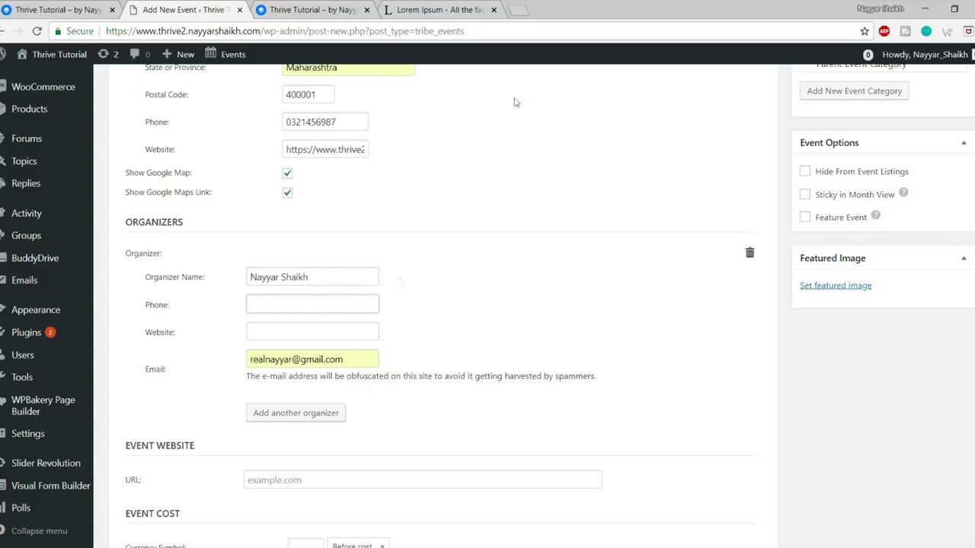
double_click(342, 121)
key("ctrl+c")
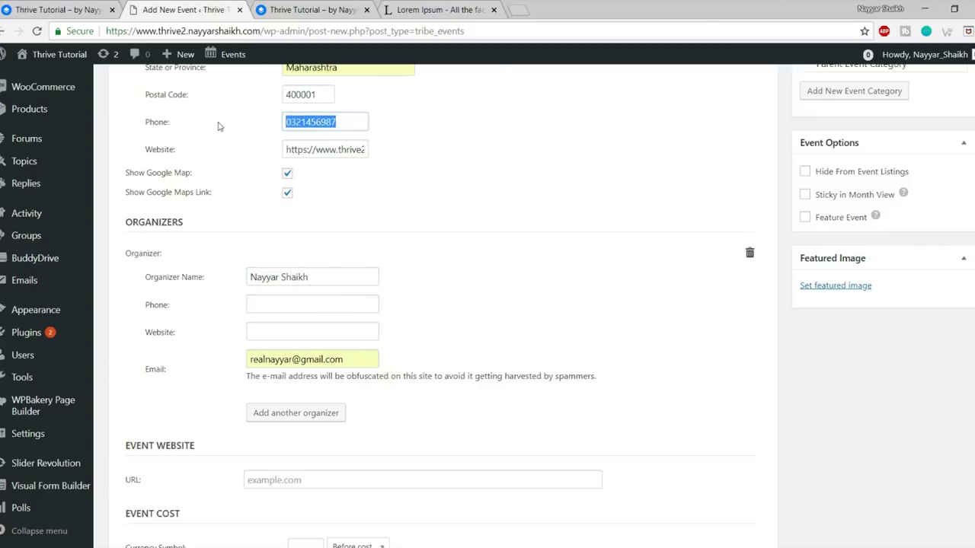
left_click(304, 303)
key("ctrl+v")
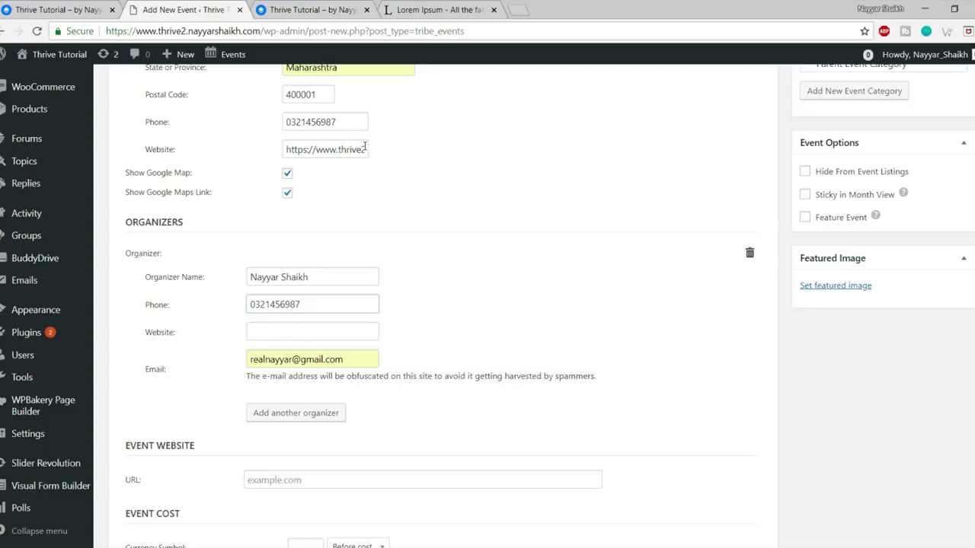
triple_click(365, 147)
left_click(287, 335)
type("https://www.thrive2.nayyarshaikh.com/")
scroll(607, 286, "down", 3)
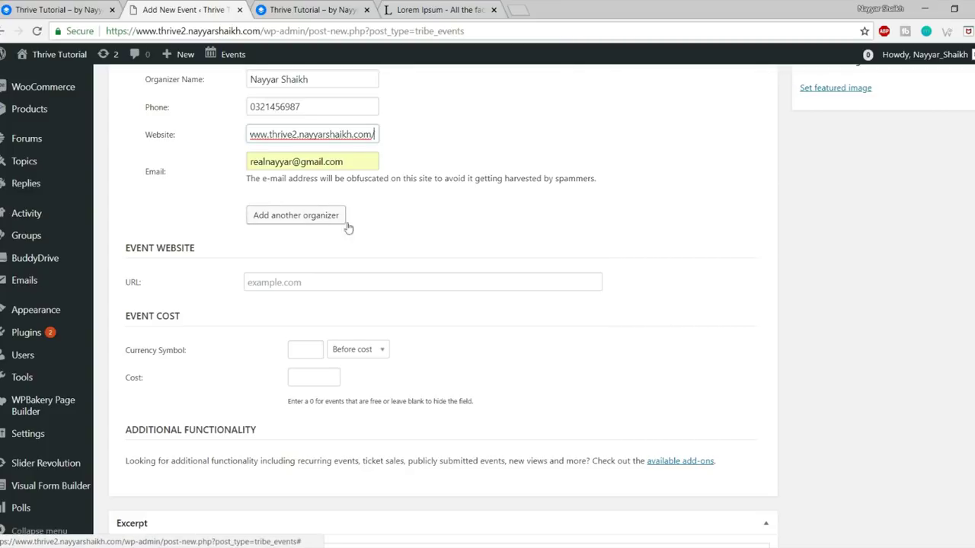
scroll(336, 220, "down", 2)
left_click(303, 153)
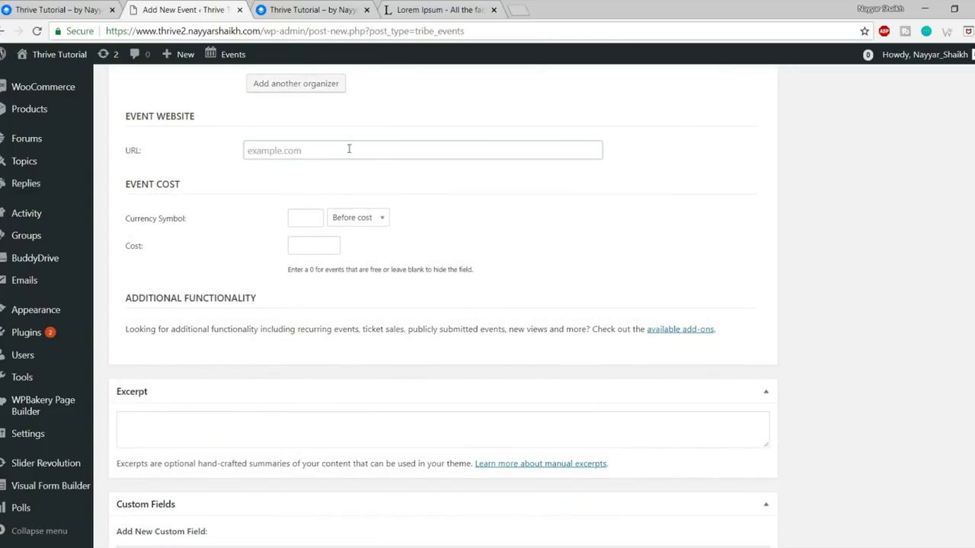
Set the event cost to ₹5000 with the rupee currency symbol.
left_click(314, 220)
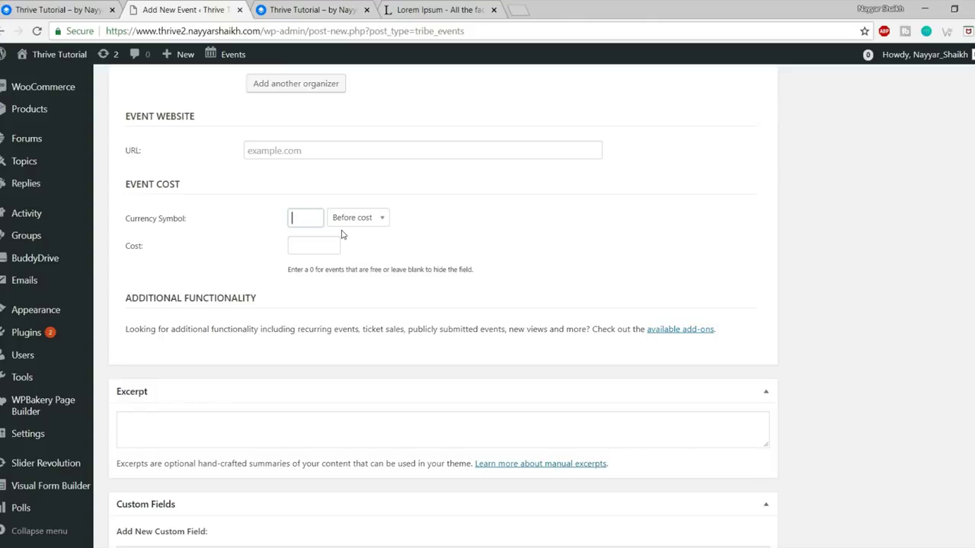
left_click(329, 246)
type("5000")
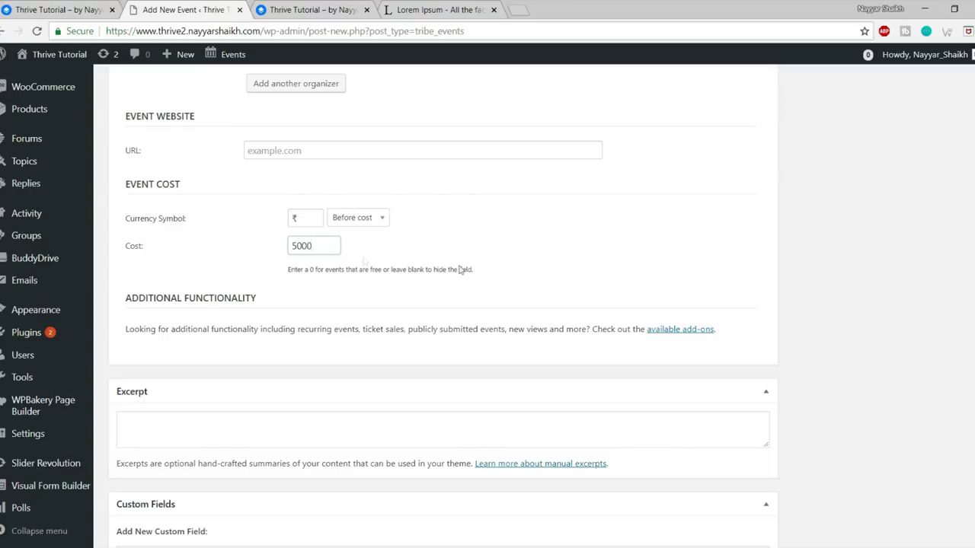
scroll(461, 426, "up", 10)
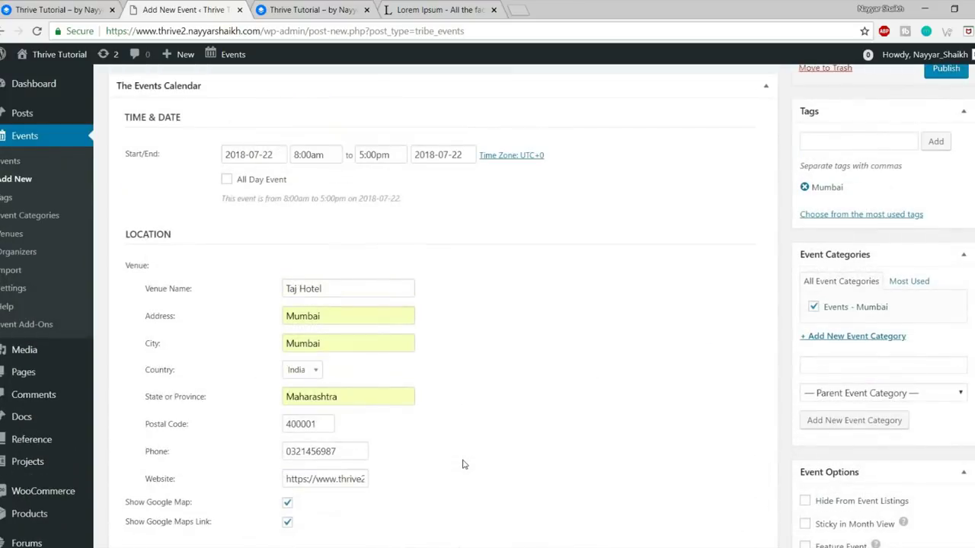
scroll(462, 463, "up", 3)
scroll(462, 463, "down", 7)
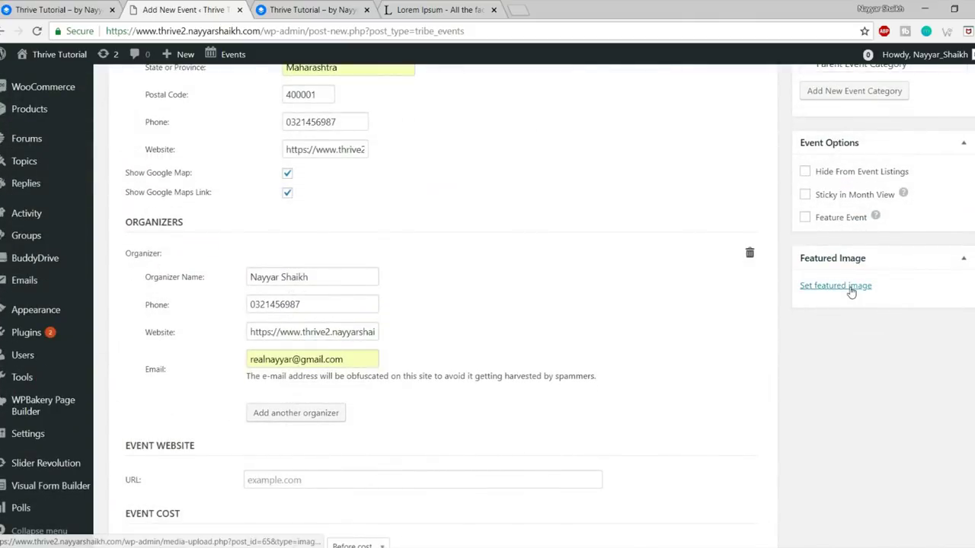
Upload bigstock-Group-Of-Friends-Having-Fun-To-58863776.jpg and make it the event's featured image.
left_click(849, 288)
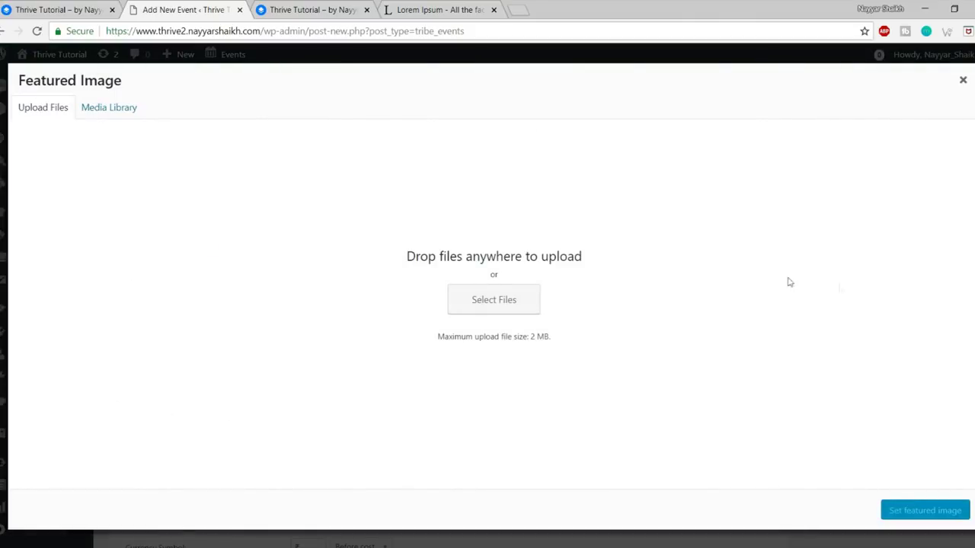
left_click(516, 308)
left_click(386, 223)
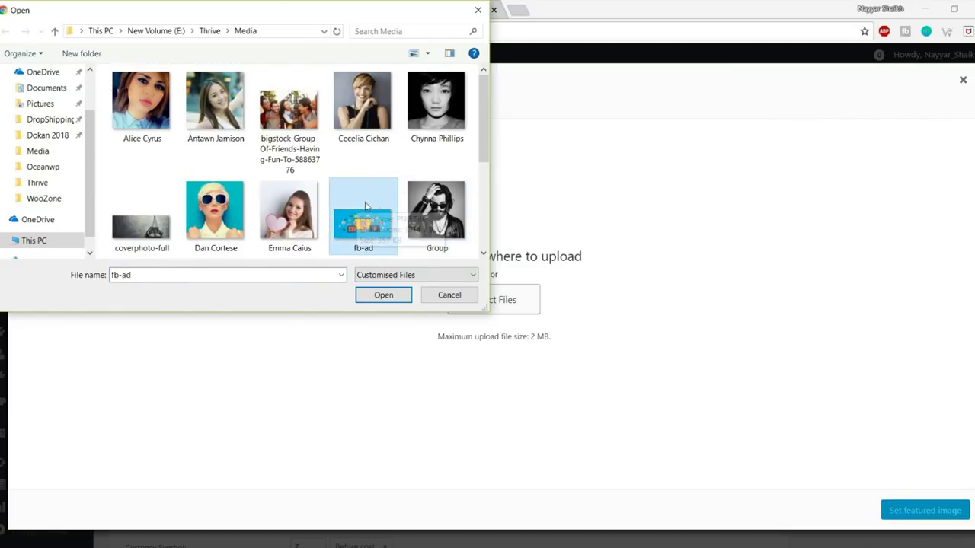
left_click(283, 111)
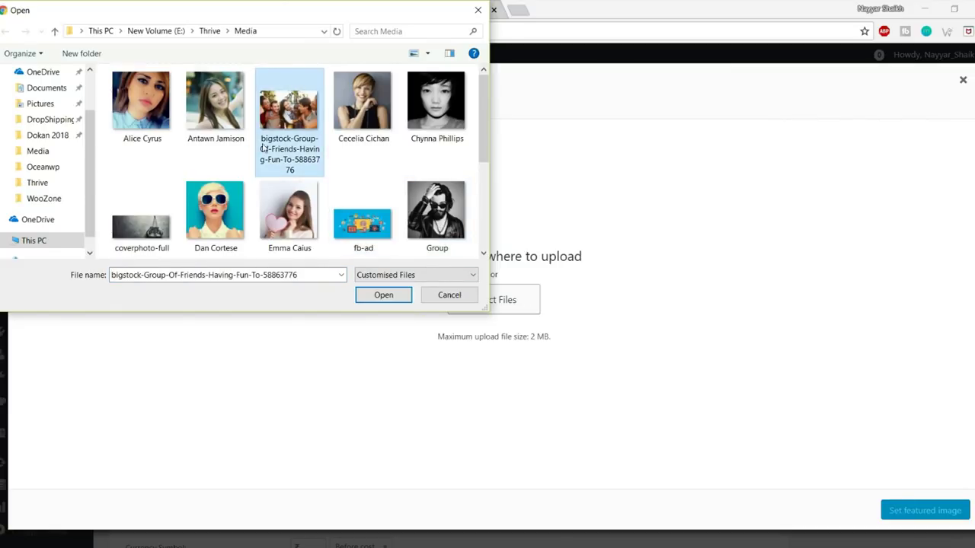
left_click(387, 299)
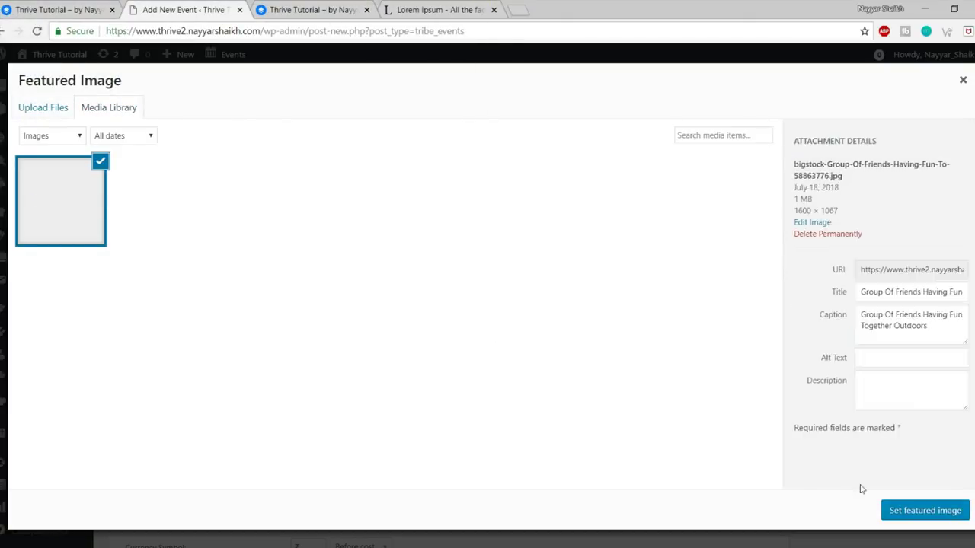
left_click(923, 510)
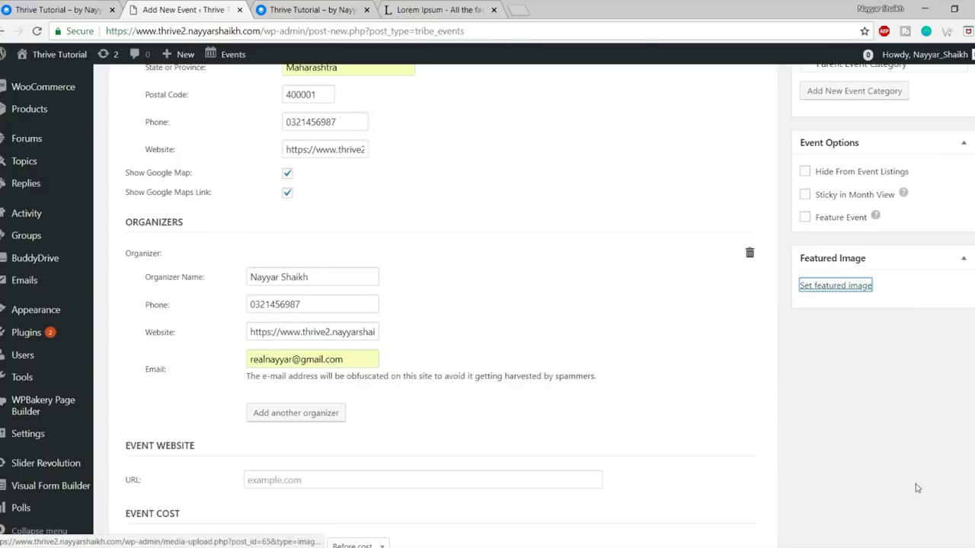
scroll(916, 489, "up", 10)
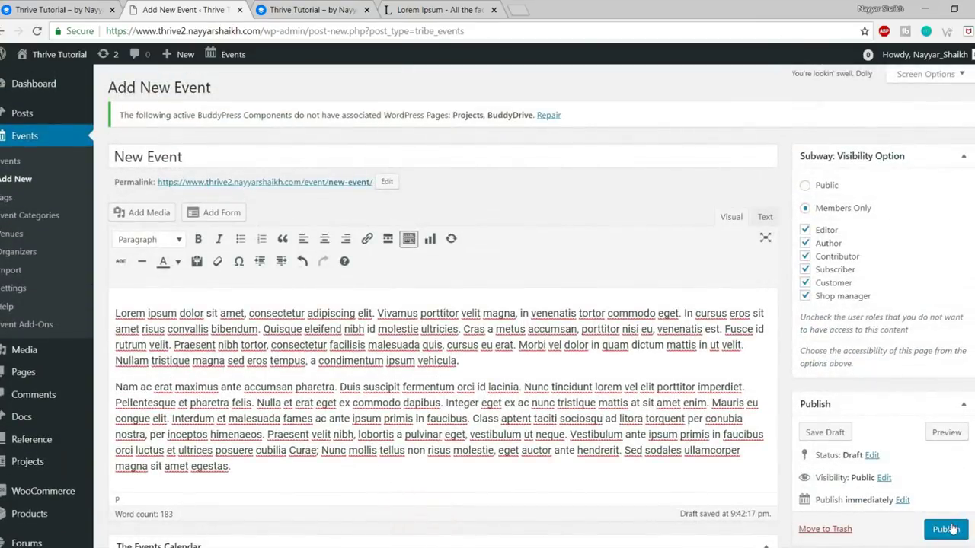
Publish the event and review its public page from Upcoming Events on the reloaded site.
left_click(948, 529)
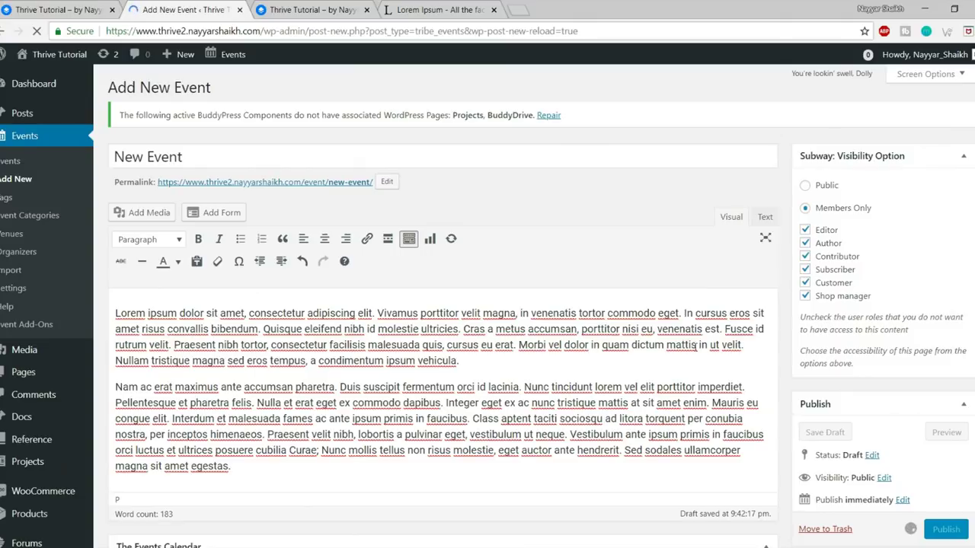
left_click(313, 10)
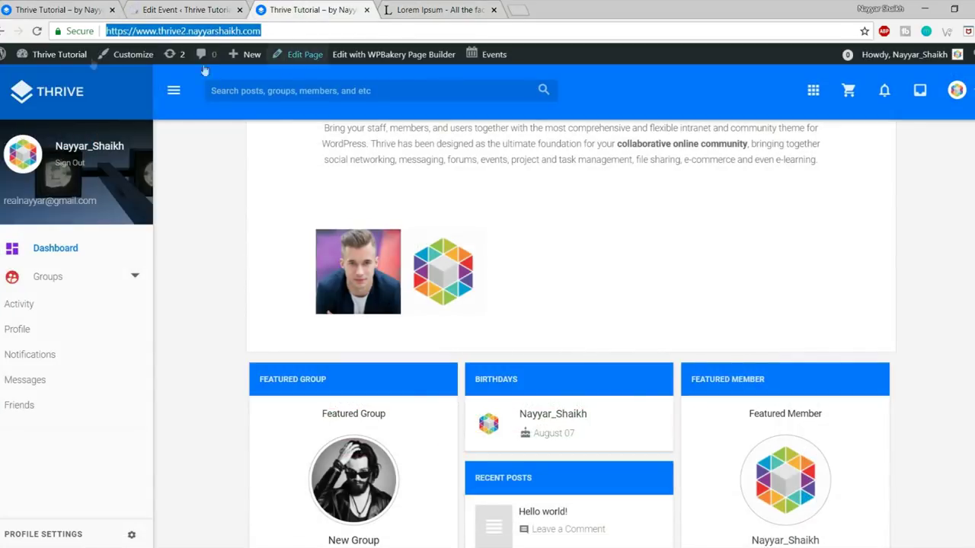
left_click(37, 32)
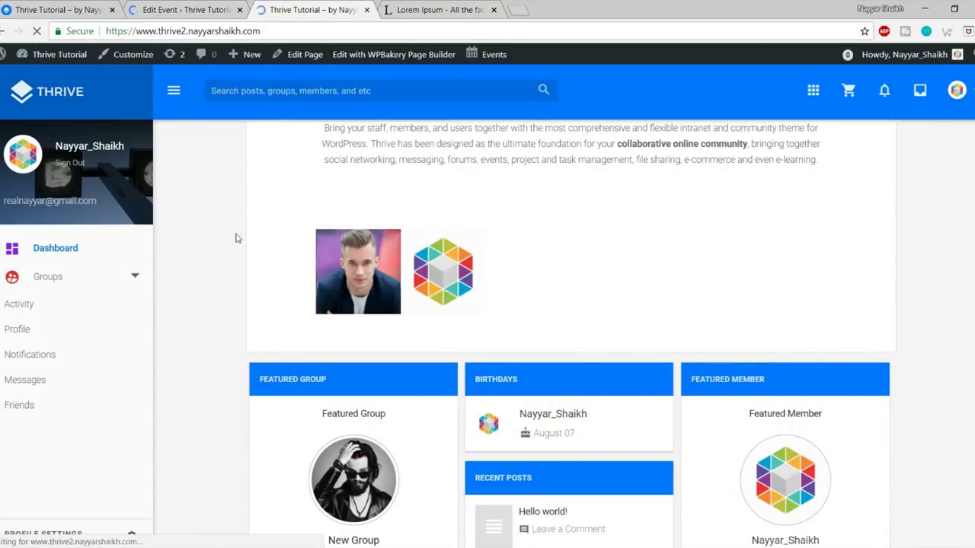
scroll(236, 238, "down", 5)
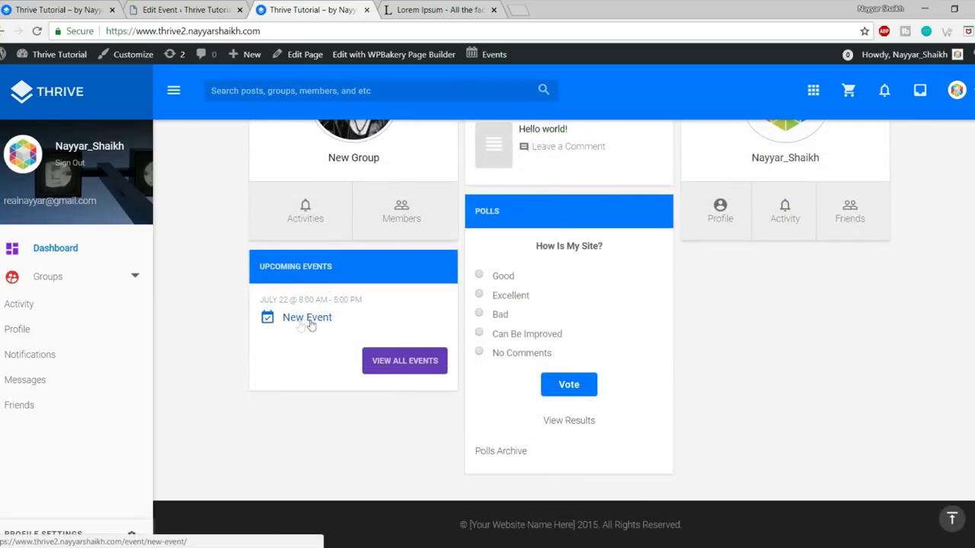
left_click(314, 321)
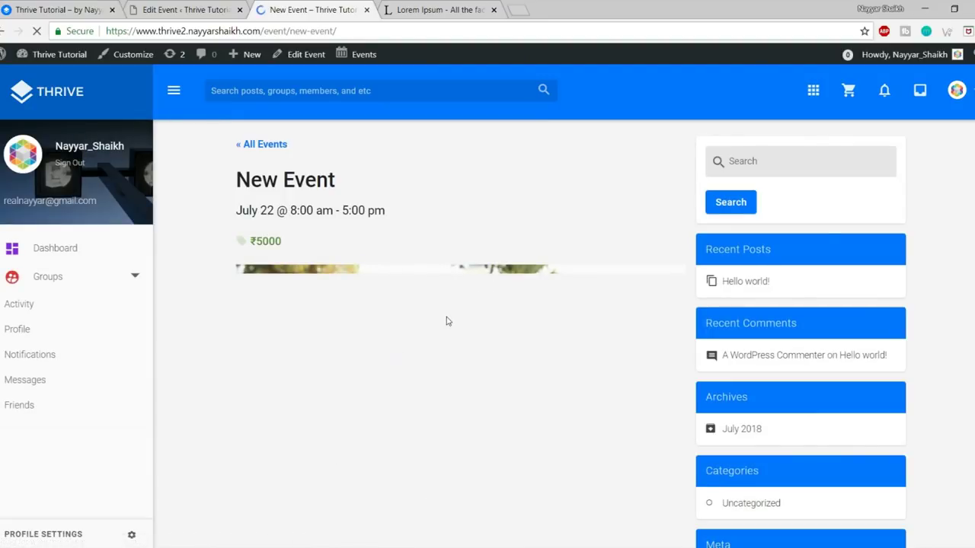
scroll(446, 320, "down", 5)
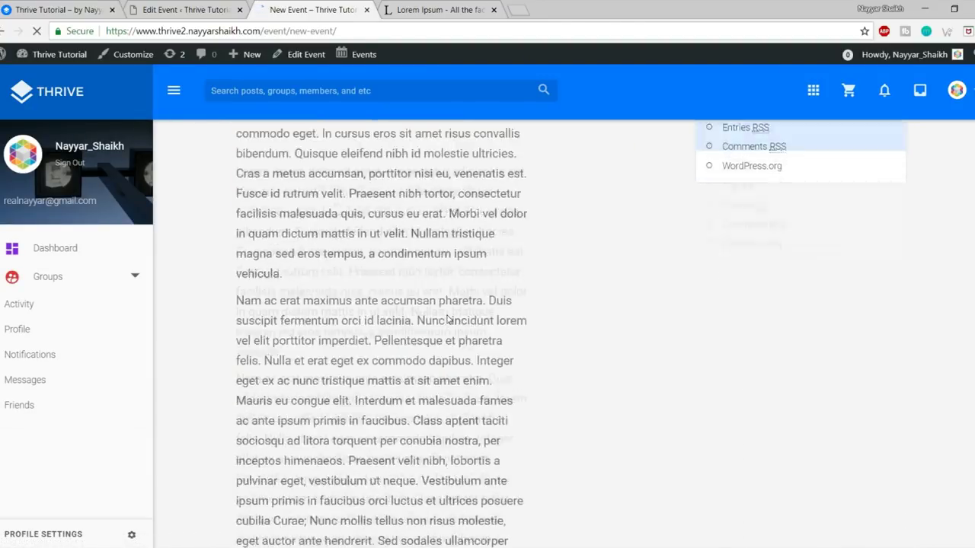
scroll(446, 321, "down", 5)
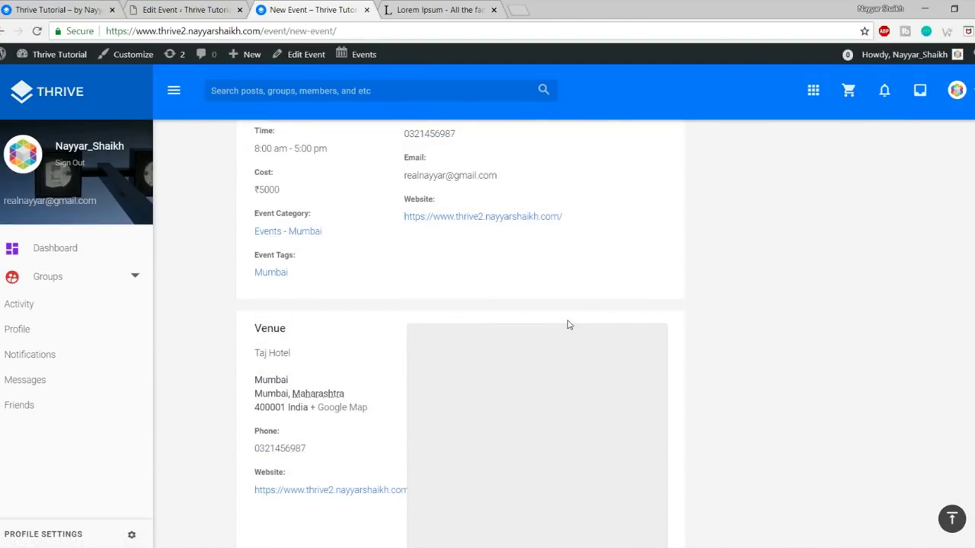
scroll(568, 325, "down", 1)
scroll(564, 326, "down", 2)
scroll(454, 330, "up", 15)
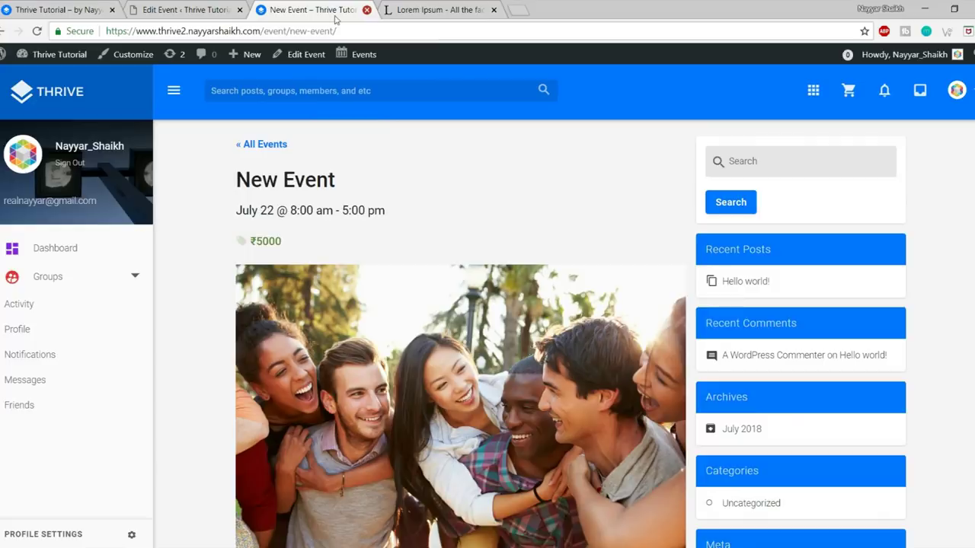
Close the event page's tab and return to the Thrive site home page.
left_click(366, 9)
left_click(57, 9)
scroll(652, 277, "down", 3)
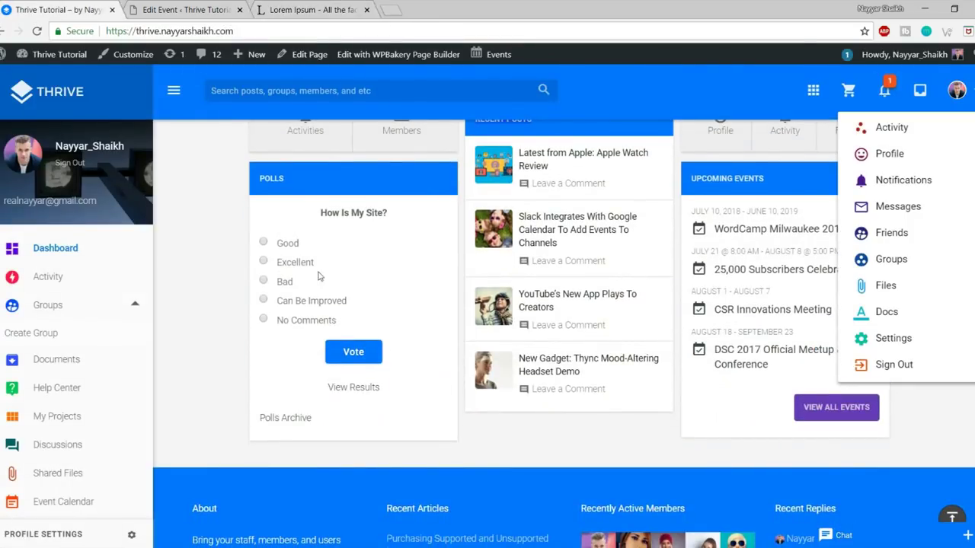
Return to the Edit Event tab, then go to Polls to view the existing "How Is My Site?" poll.
left_click(169, 9)
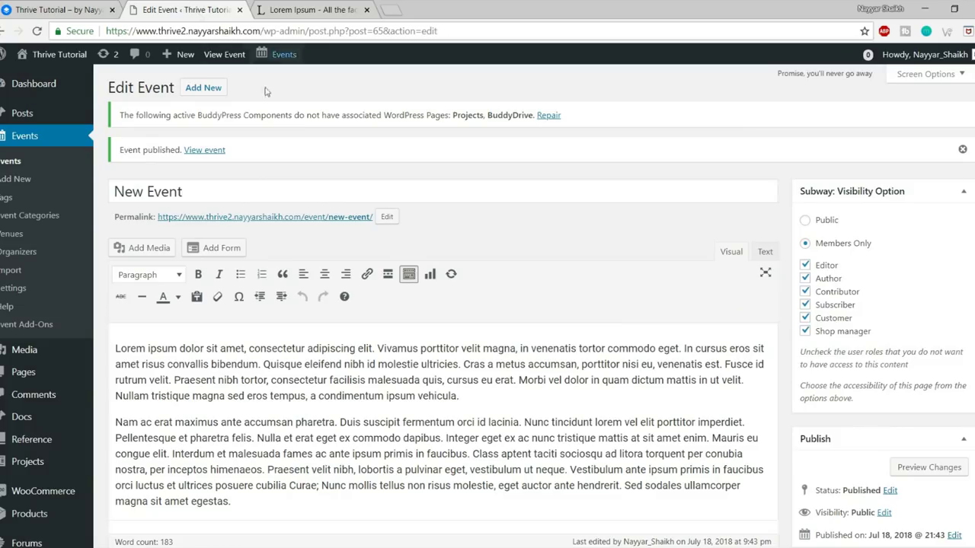
scroll(362, 236, "down", 3)
scroll(31, 358, "up", 3)
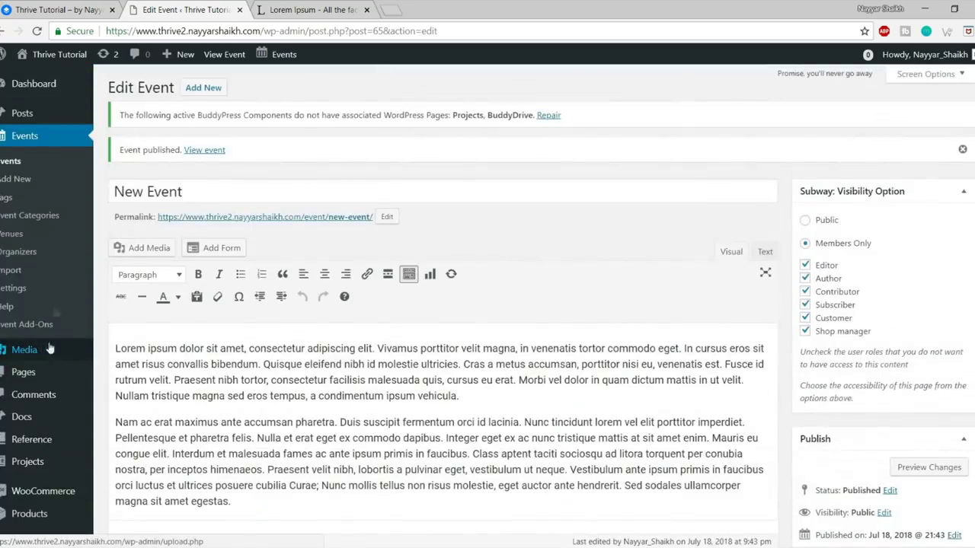
scroll(495, 222, "down", 5)
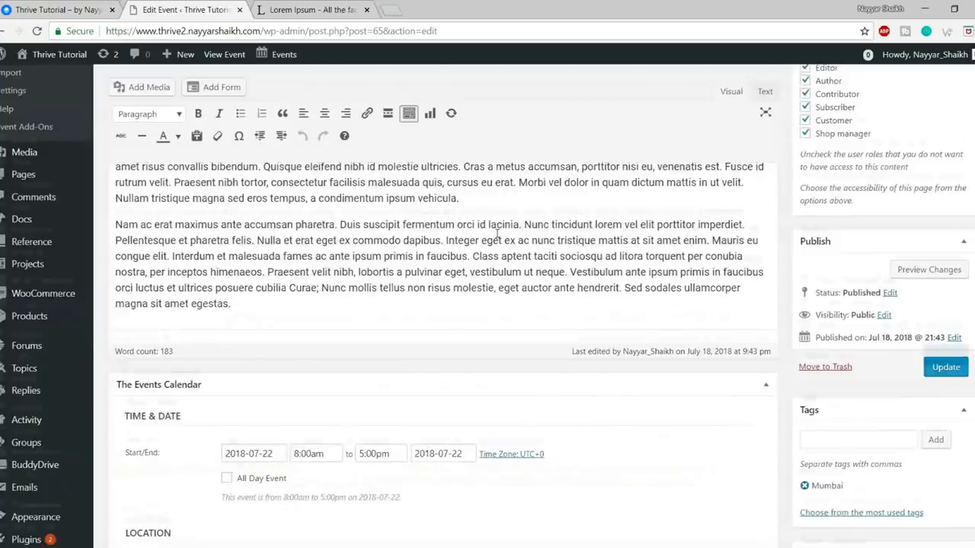
scroll(58, 257, "up", 3)
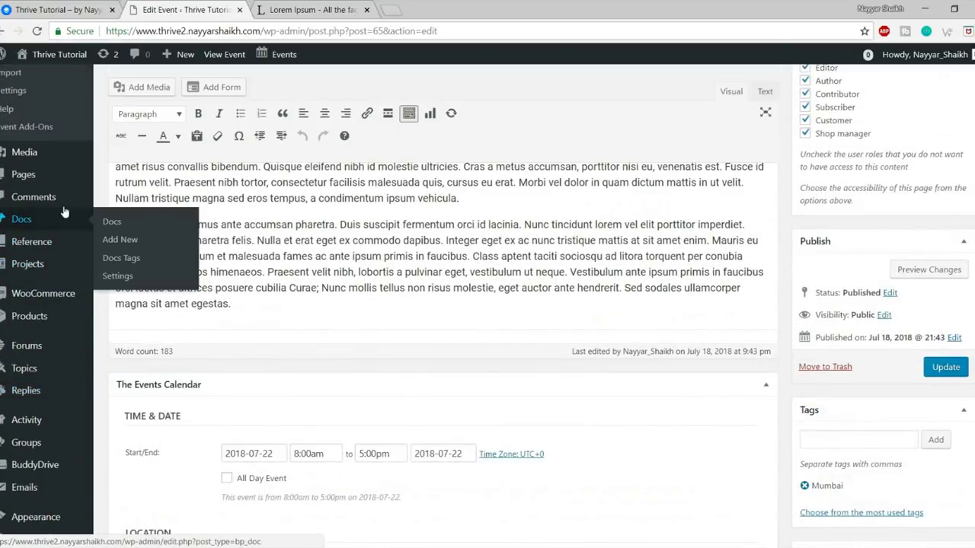
scroll(63, 231, "down", 3)
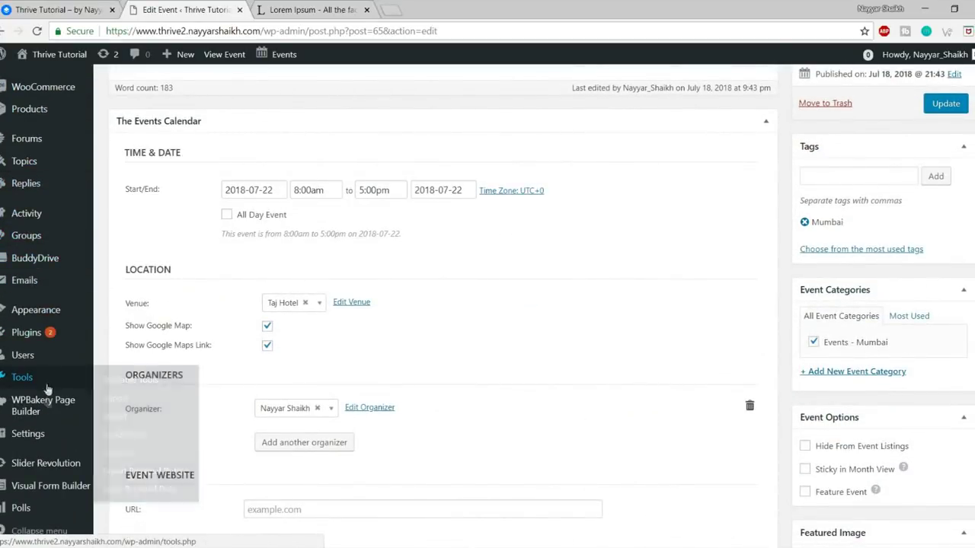
mouse_move(23, 511)
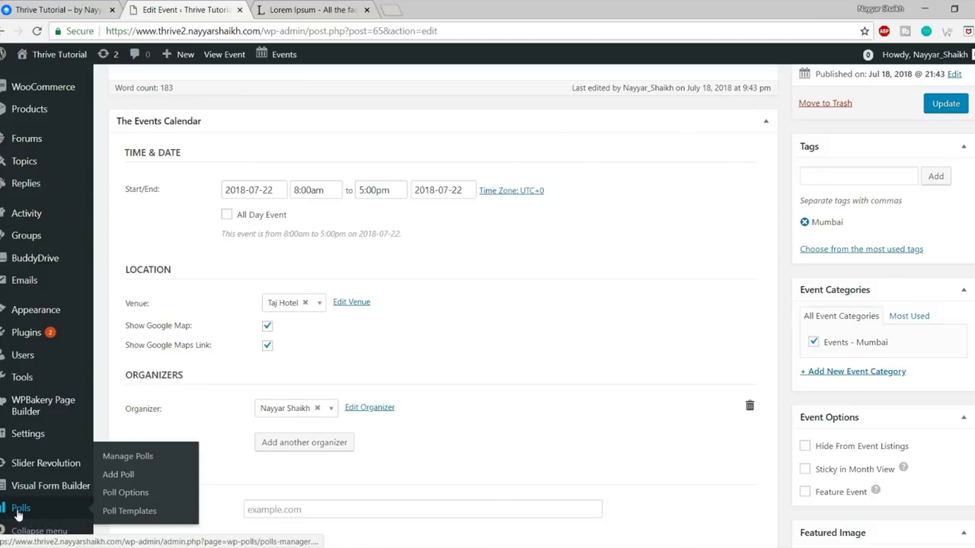
left_click(20, 508)
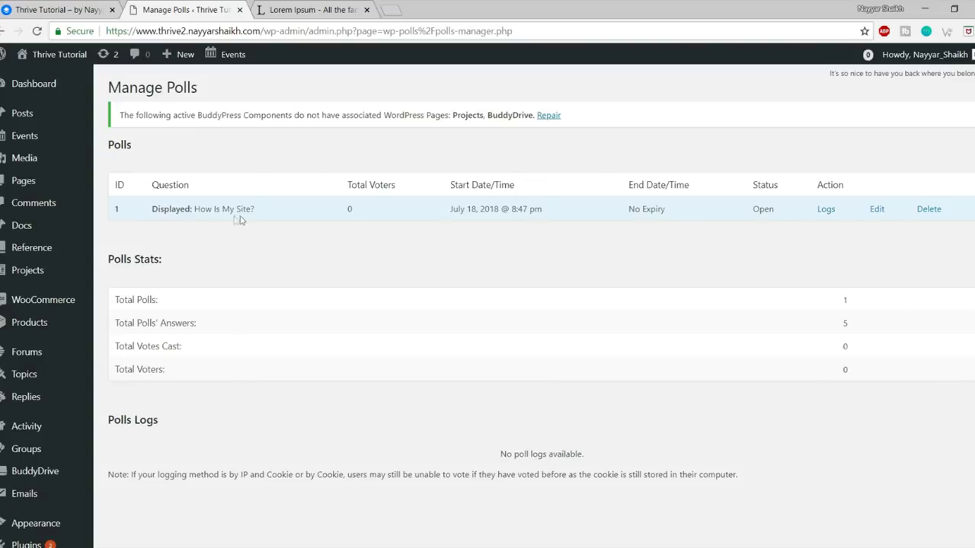
Select and then deselect the existing poll's question text in the Manage Polls list.
left_click_drag(154, 211, 197, 214)
left_click(275, 216)
left_click(343, 229)
scroll(343, 244, "down", 3)
scroll(350, 303, "up", 3)
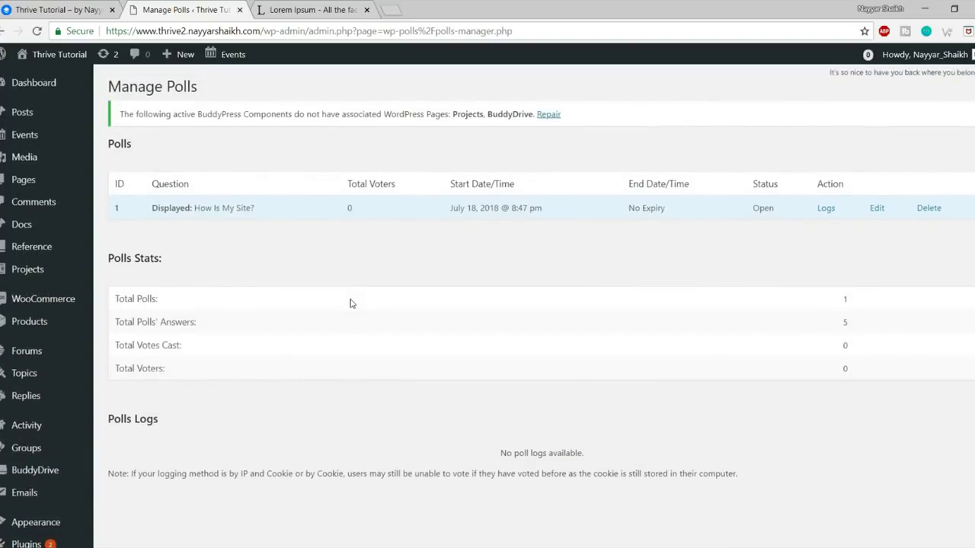
scroll(350, 303, "down", 4)
Start a new poll with Add Poll and put the cursor in its empty Question field.
left_click(15, 472)
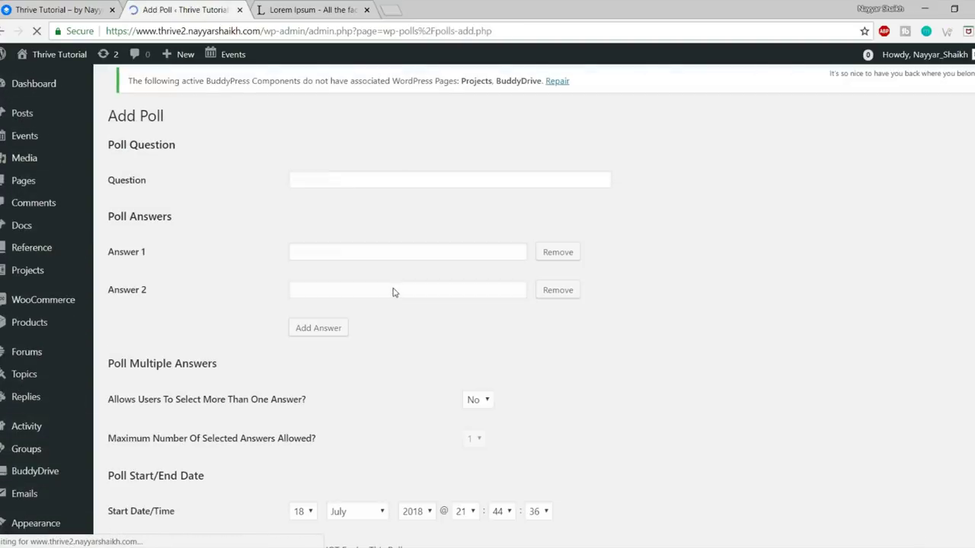
left_click(352, 179)
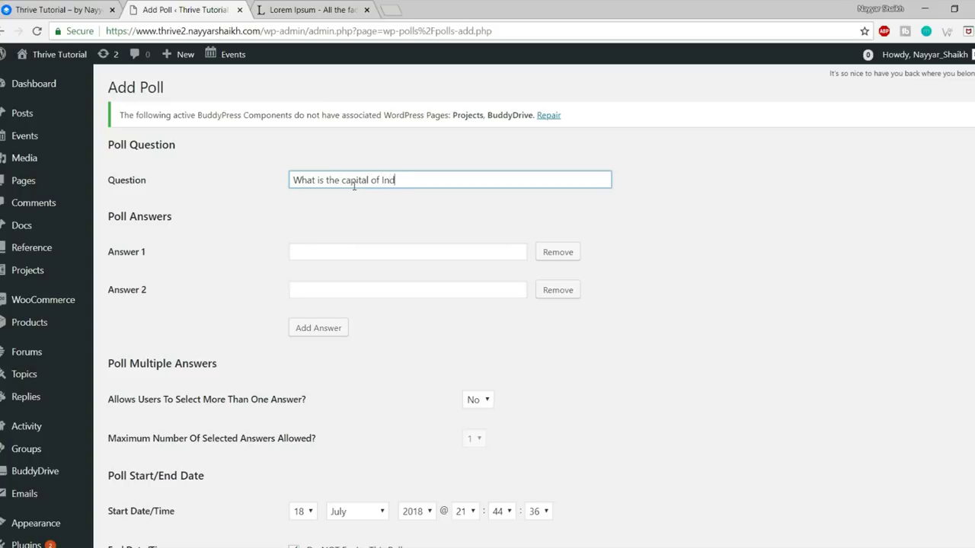
Fill in the answers Mumbai and Delhi, adding third and fourth answers Chennai and Pune.
key("Tab")
key("Tab")
key("Tab")
key("Tab")
key("Tab")
key("shift+Tab")
key("shift+Tab")
key("shift+Tab")
key("shift+Tab")
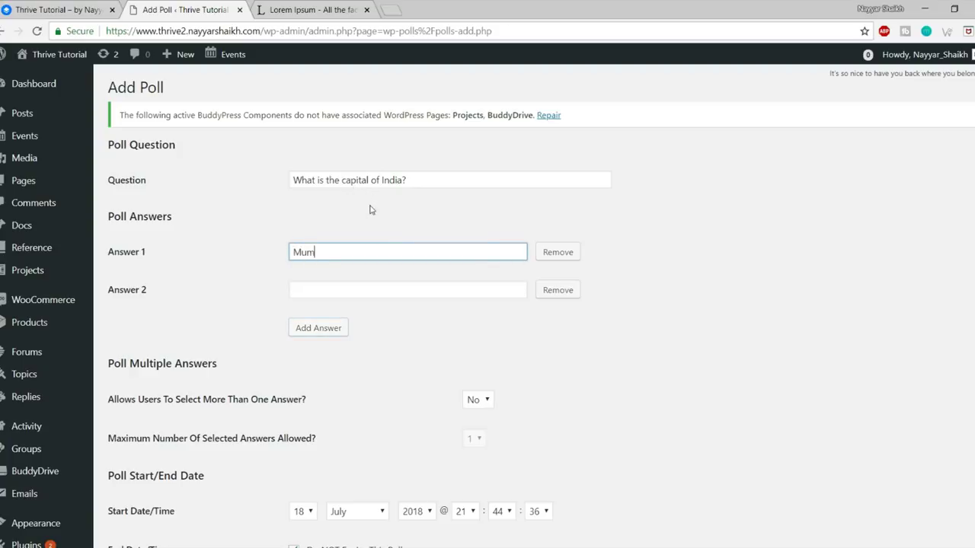
key("Tab")
key("Tab")
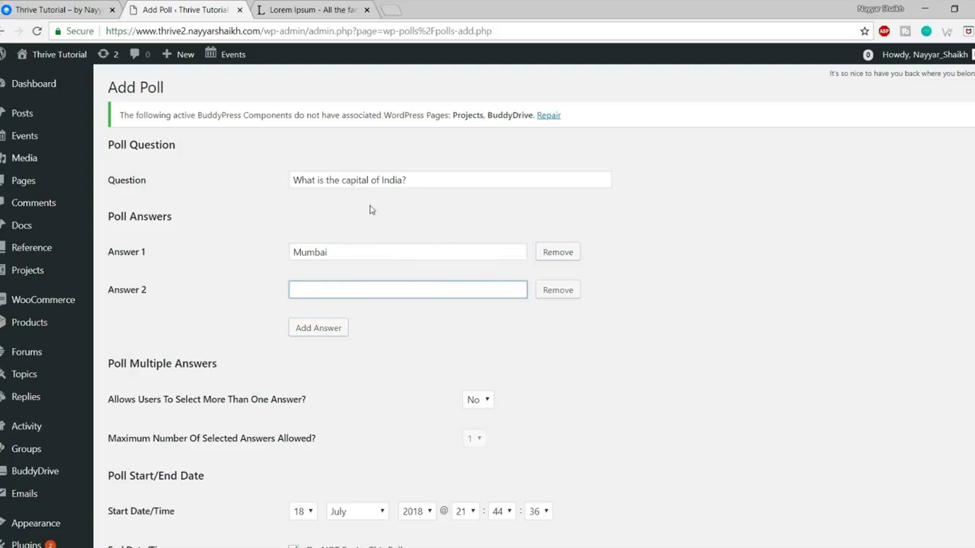
left_click(317, 326)
left_click(324, 329)
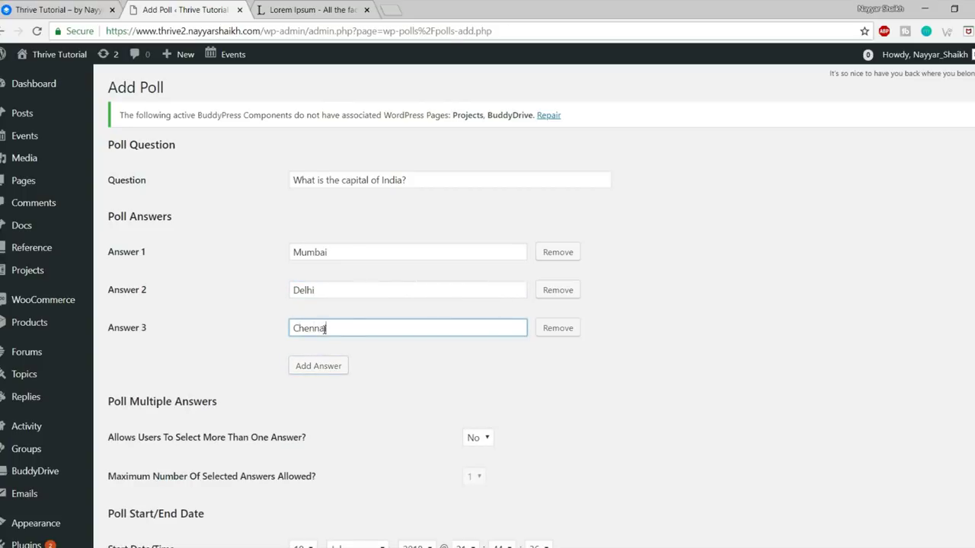
left_click(318, 366)
left_click(340, 368)
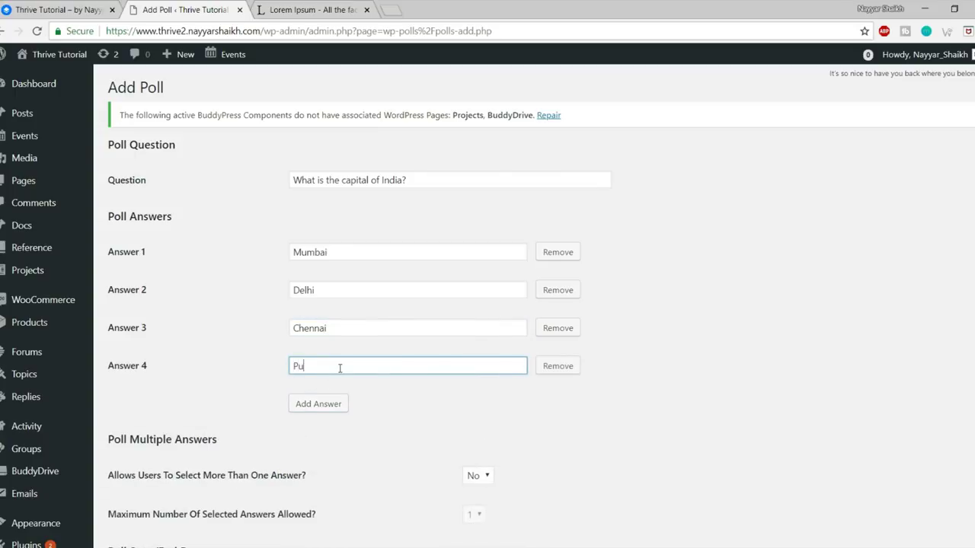
Look over the multiple-answers, maximum-answers and start date settings.
scroll(700, 436, "down", 3)
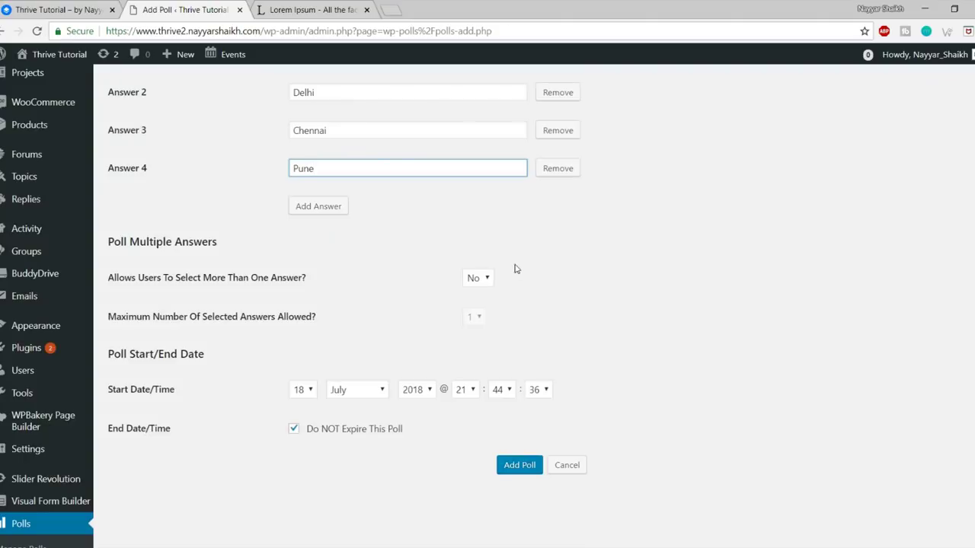
left_click_drag(152, 280, 294, 279)
left_click(326, 282)
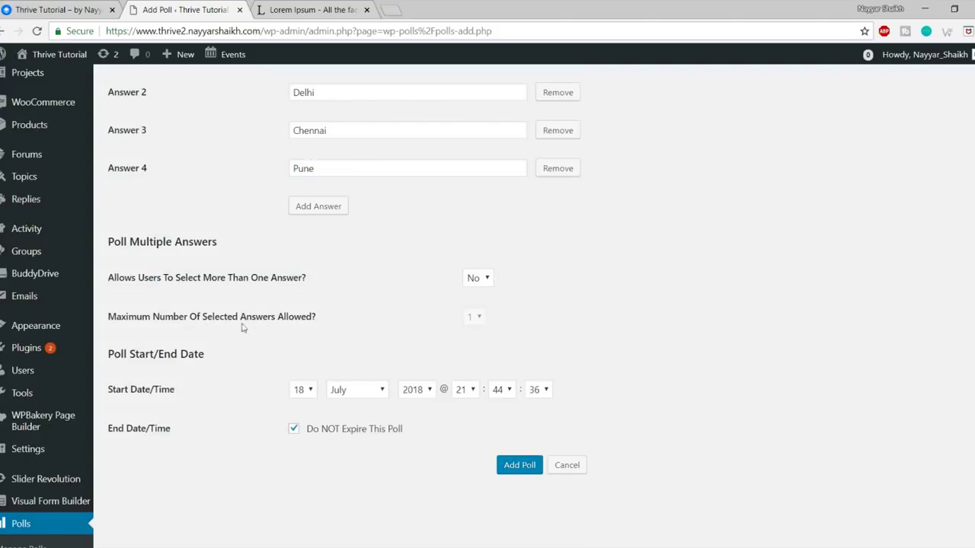
left_click_drag(167, 316, 335, 319)
left_click(335, 320)
left_click_drag(175, 392, 116, 390)
left_click(177, 415)
Try an end date with day 22, then re-tick Do NOT Expire This Poll.
scroll(413, 435, "down", 2)
left_click(339, 332)
left_click(304, 345)
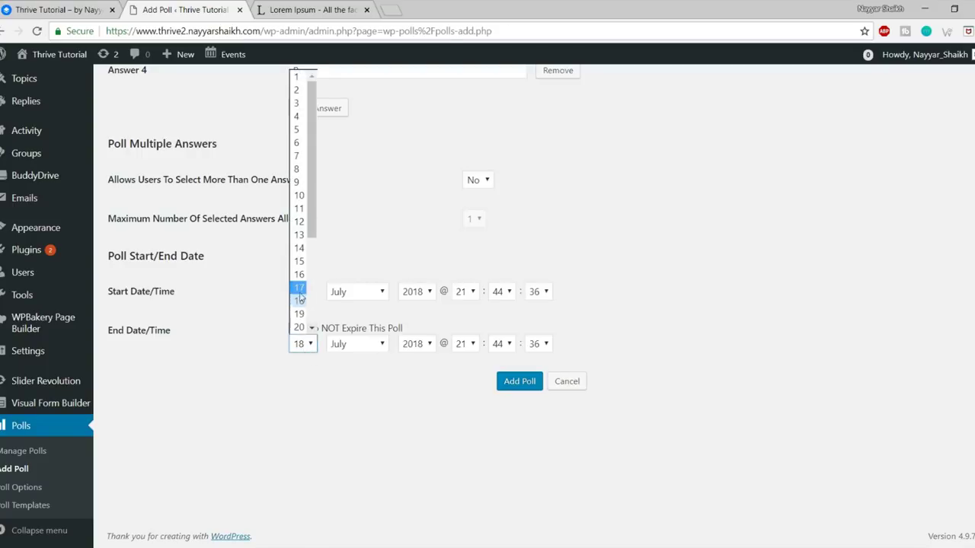
scroll(300, 304, "down", 3)
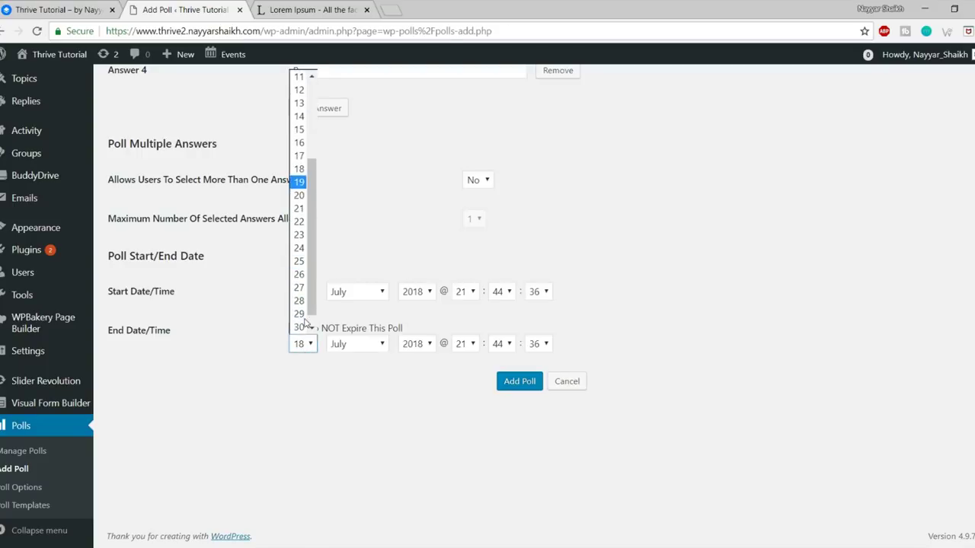
left_click(300, 221)
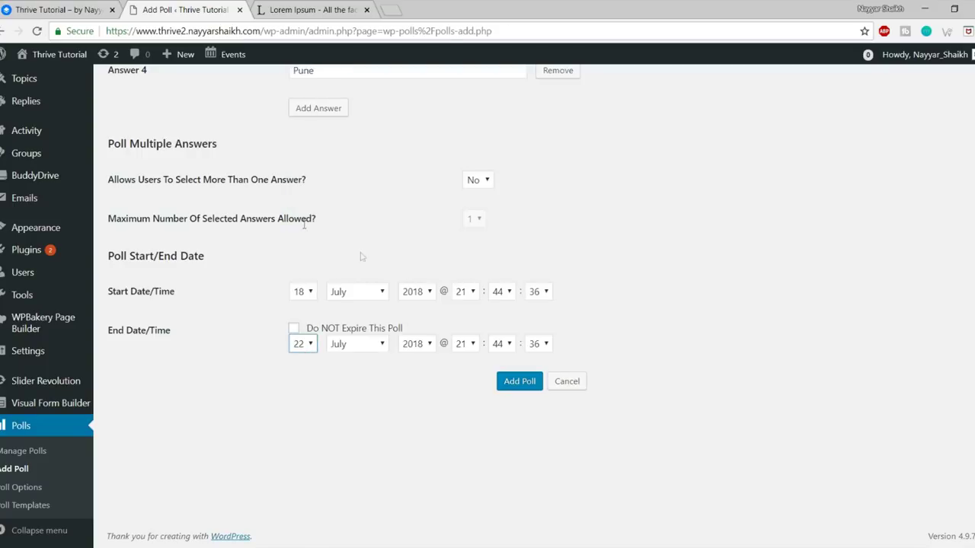
left_click(294, 332)
Save the poll and open the live Thrive Tutorial site in a new tab.
left_click(509, 370)
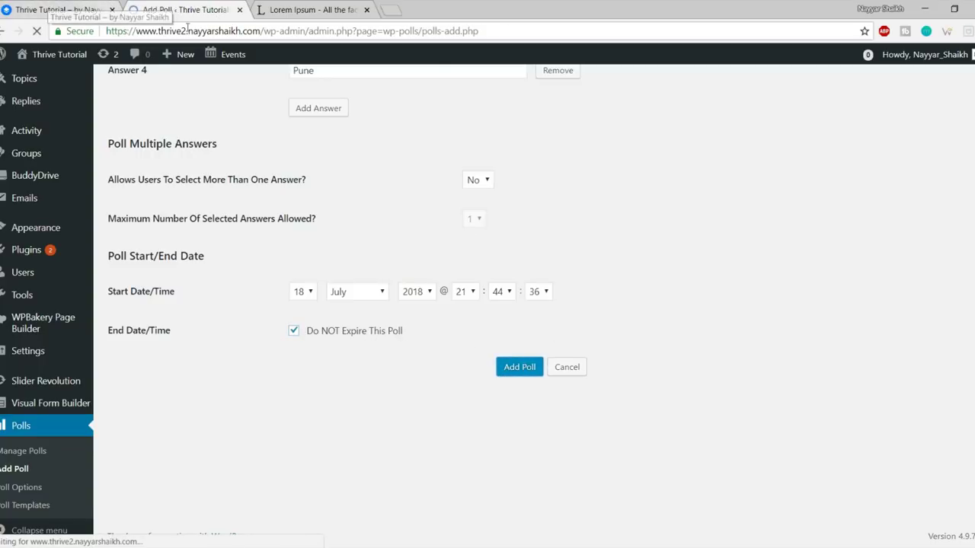
right_click(67, 62)
left_click(84, 68)
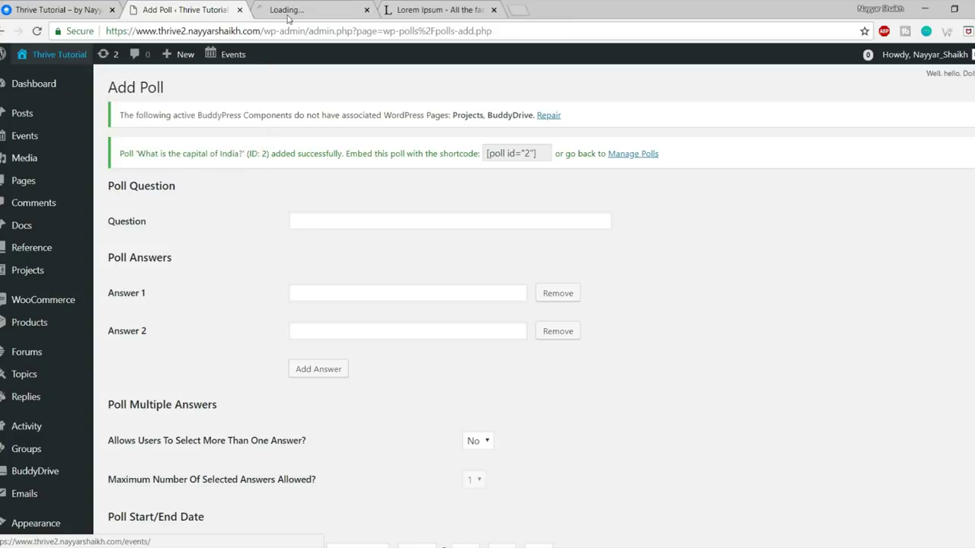
left_click(308, 11)
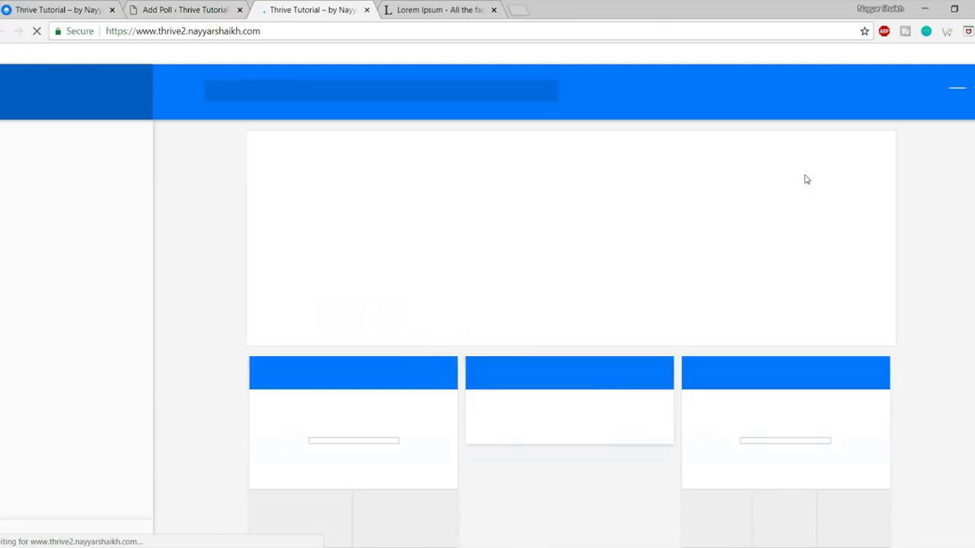
Vote for Delhi in the site's Polls widget and confirm it shows 100%.
scroll(804, 186, "down", 1)
scroll(799, 193, "down", 5)
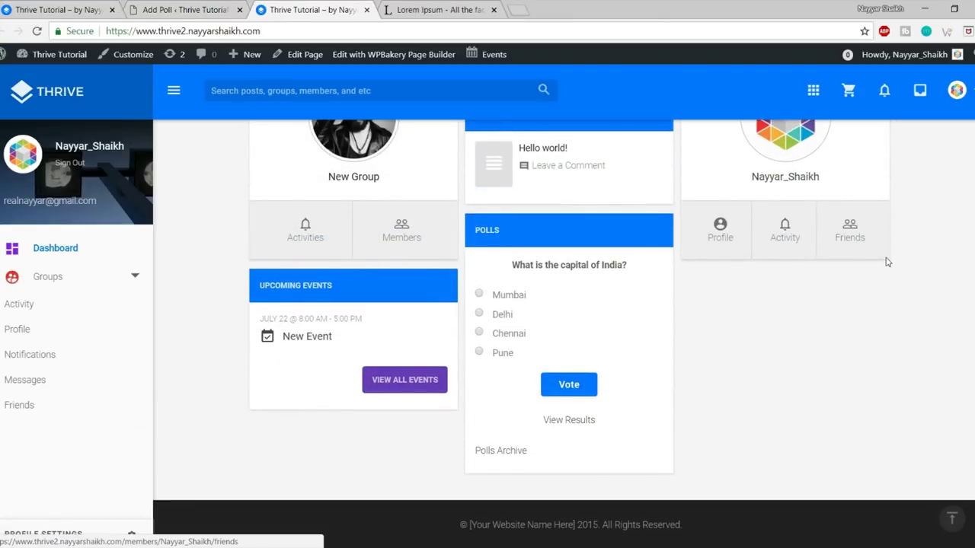
left_click_drag(511, 265, 629, 266)
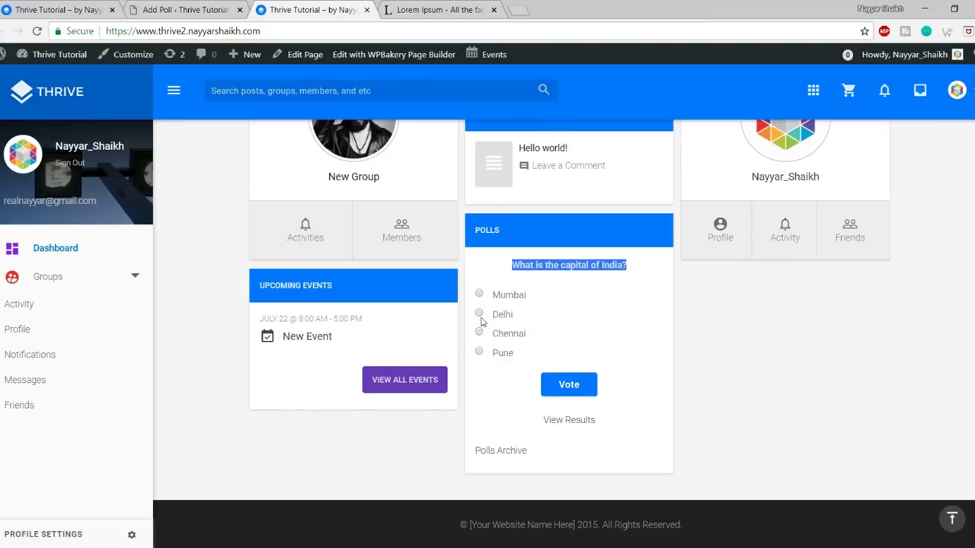
left_click(586, 388)
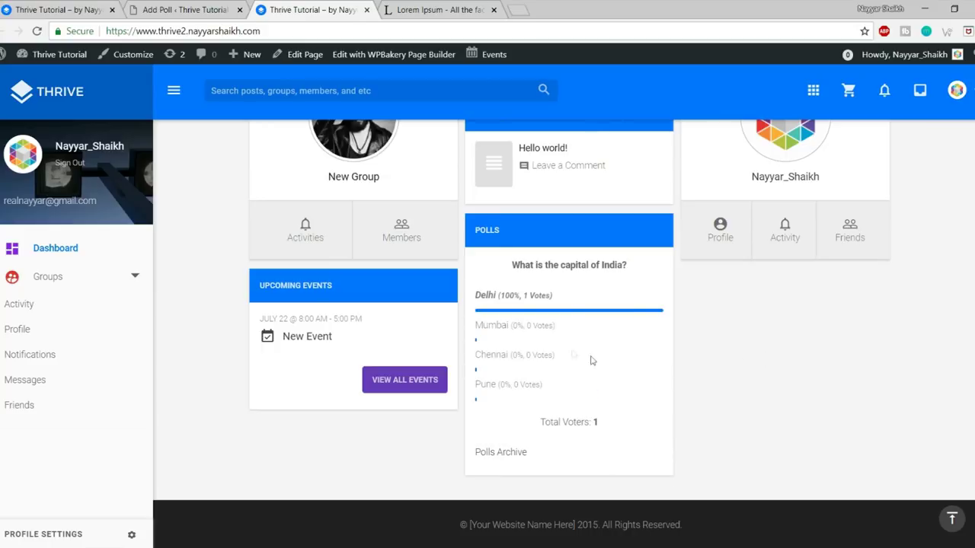
left_click_drag(500, 296, 577, 298)
left_click(486, 316)
left_click_drag(472, 300, 579, 295)
left_click(579, 295)
scroll(578, 304, "up", 3)
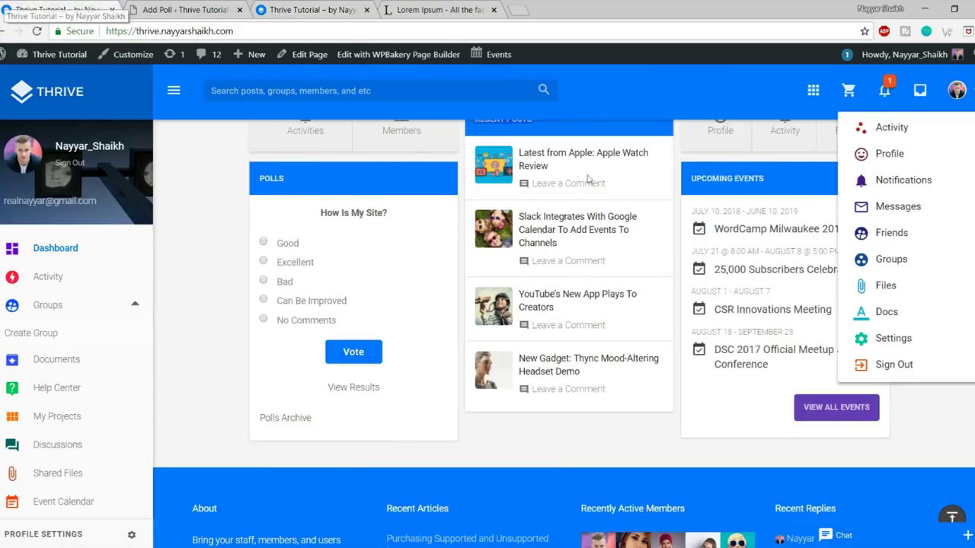
Open the Apple Watch Review post and scroll through it.
scroll(587, 178, "down", 1)
scroll(594, 228, "up", 3)
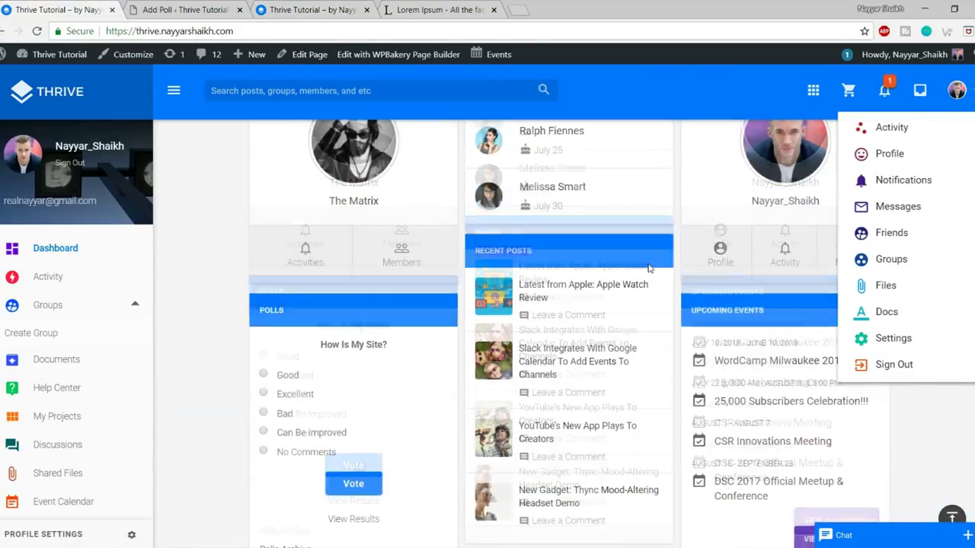
left_click(580, 290)
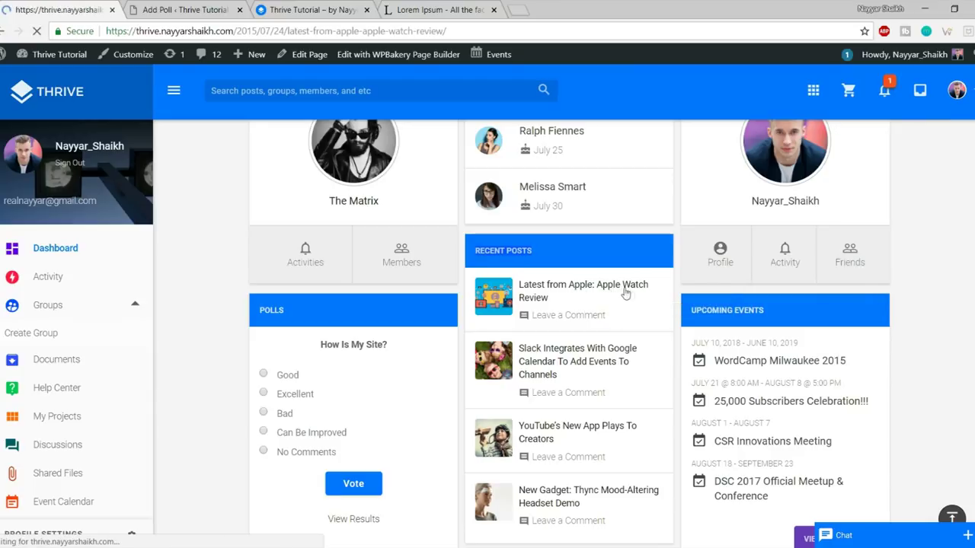
scroll(965, 276, "down", 4)
scroll(965, 279, "down", 8)
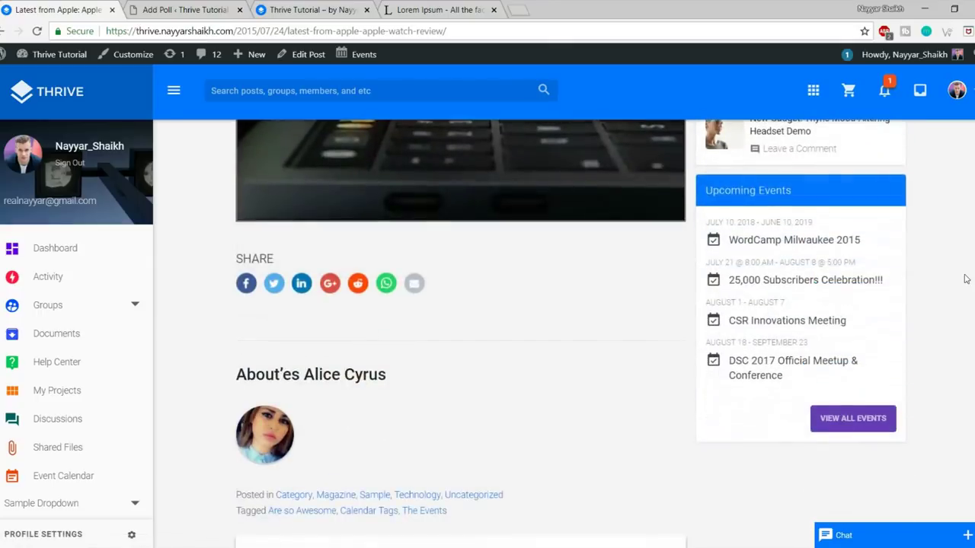
scroll(966, 278, "up", 3)
scroll(965, 279, "up", 10)
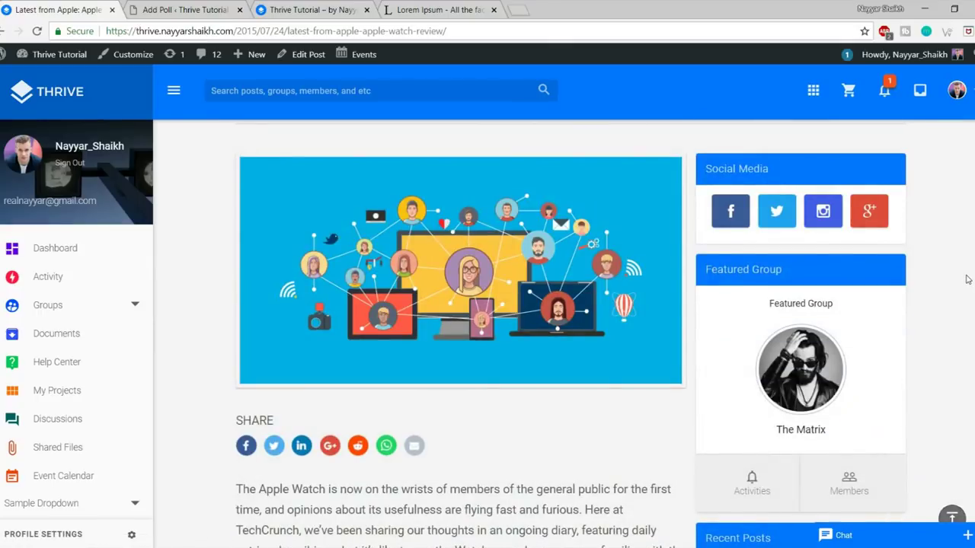
scroll(510, 259, "up", 2)
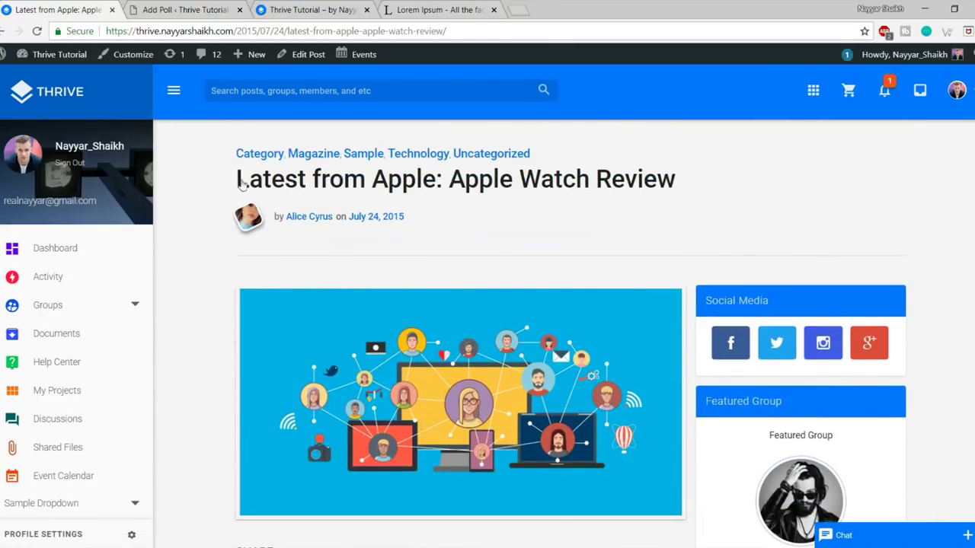
scroll(473, 275, "down", 4)
Read further down the post, jump back to the top, and return to Add Poll.
left_click_drag(232, 292, 377, 366)
left_click(377, 365)
scroll(444, 359, "down", 2)
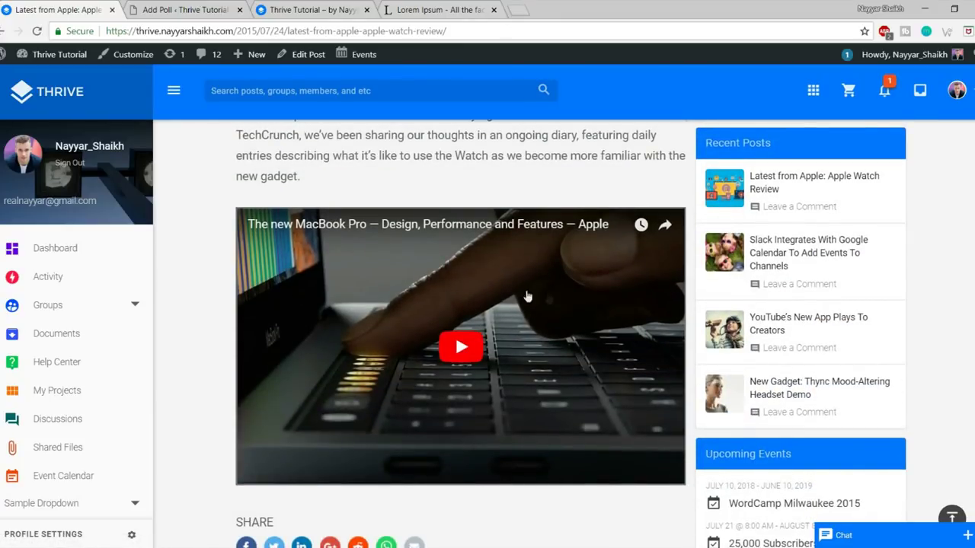
scroll(563, 329, "down", 3)
scroll(563, 329, "down", 5)
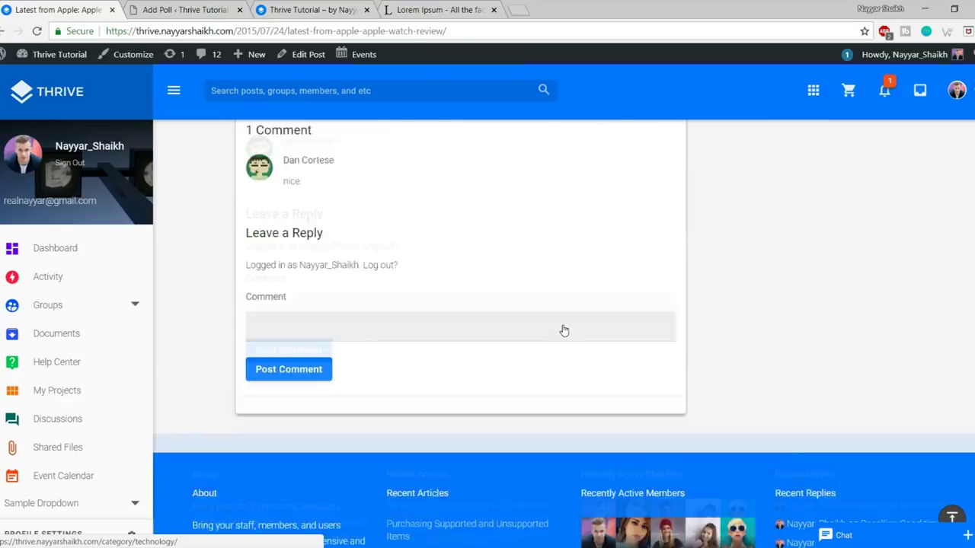
scroll(562, 326, "up", 3)
scroll(526, 337, "up", 4)
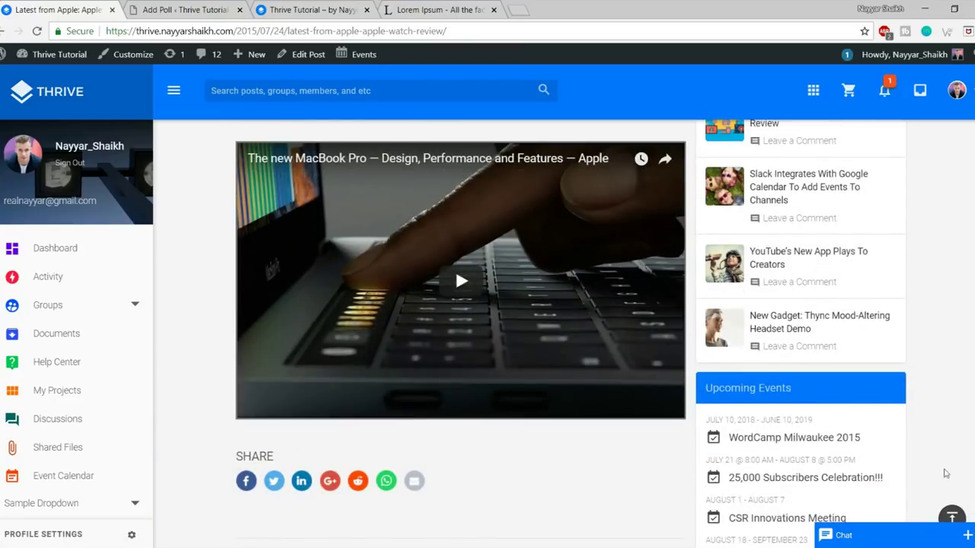
left_click(951, 517)
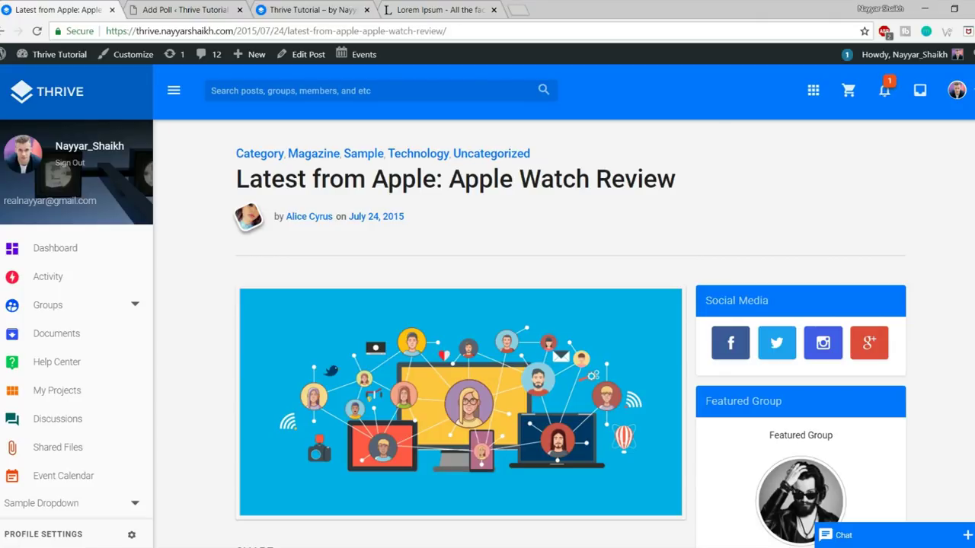
left_click(186, 9)
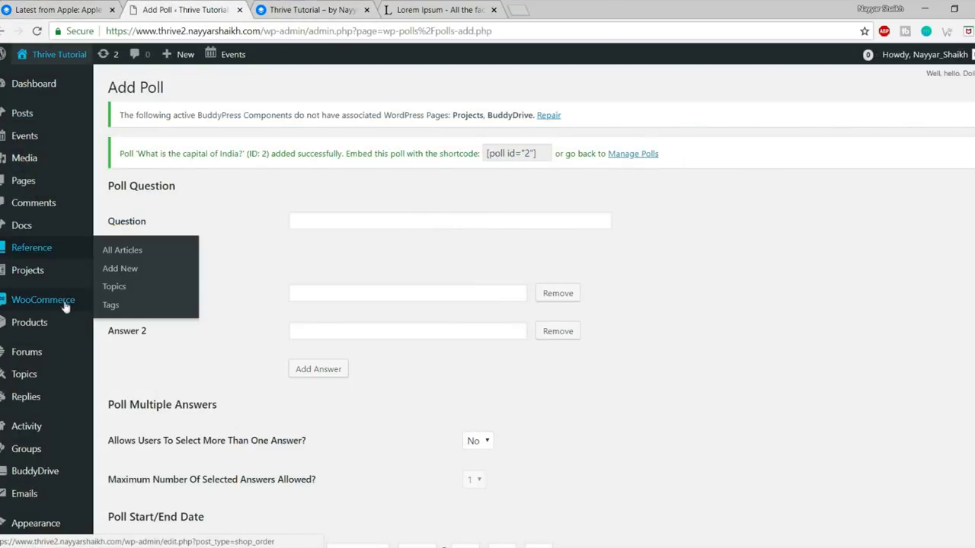
Start a new post and copy the title 'Latest from Apple: Apple Watch Review' from the article.
mouse_move(30, 113)
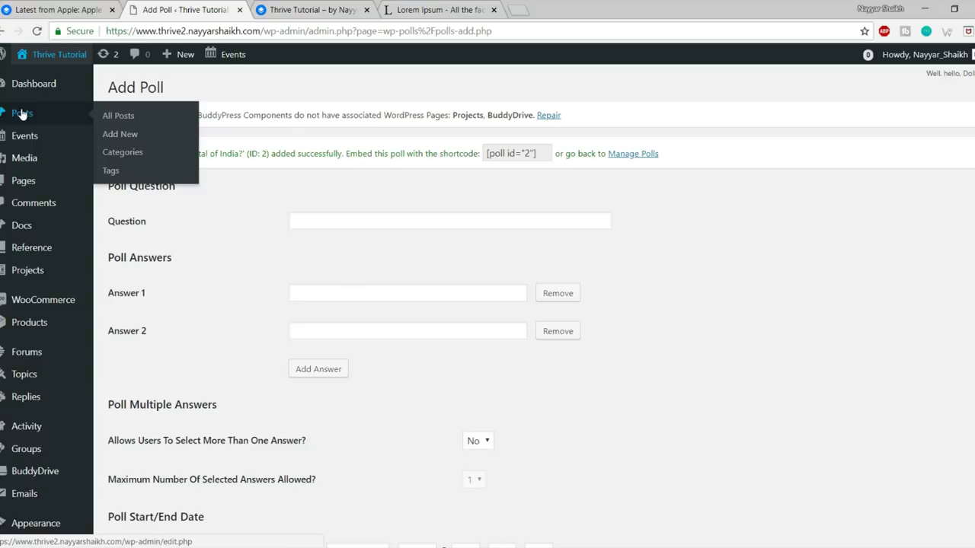
left_click(135, 135)
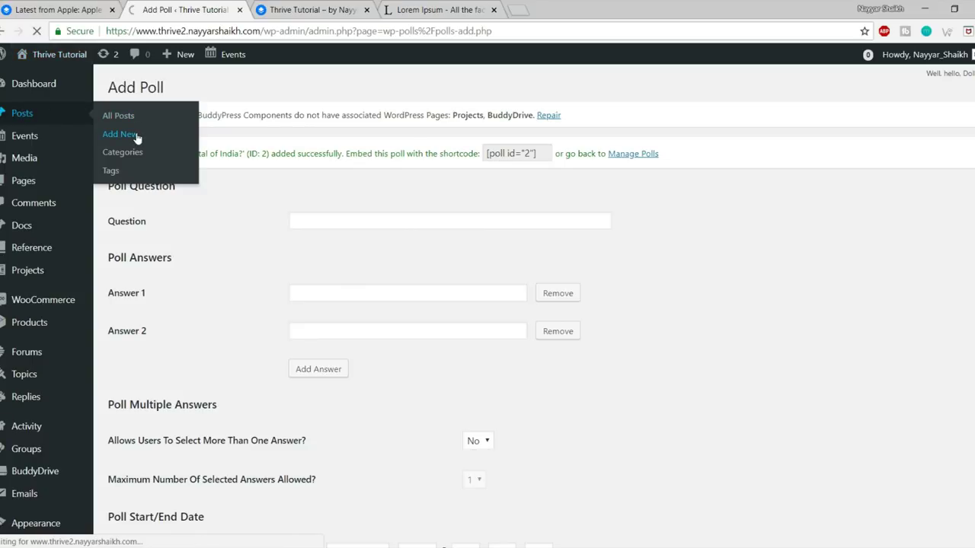
left_click(308, 10)
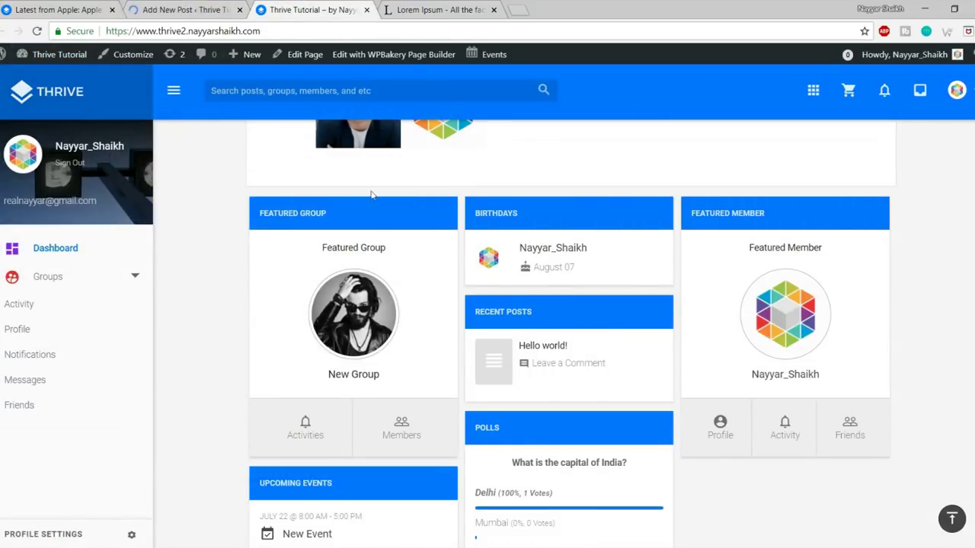
left_click(183, 10)
left_click(61, 9)
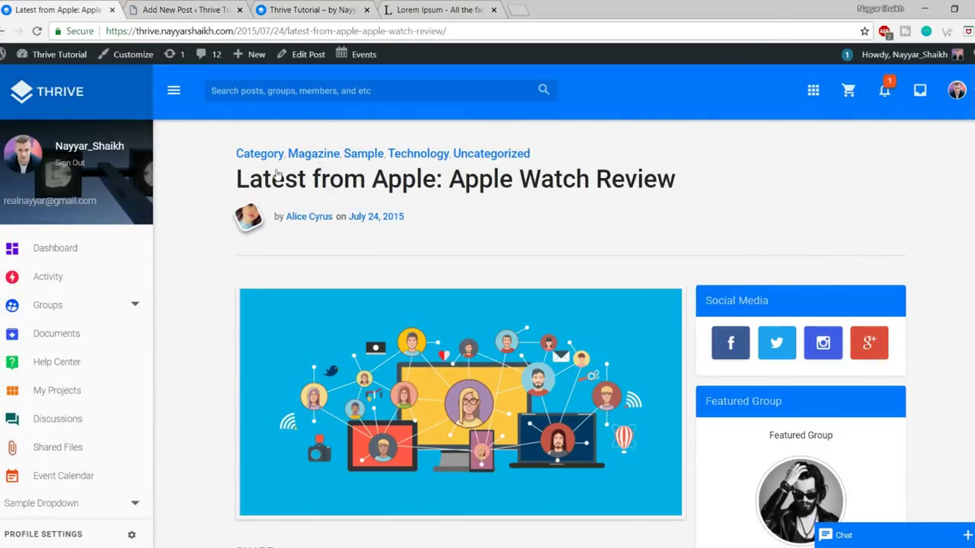
left_click_drag(216, 180, 717, 186)
key("ctrl+c")
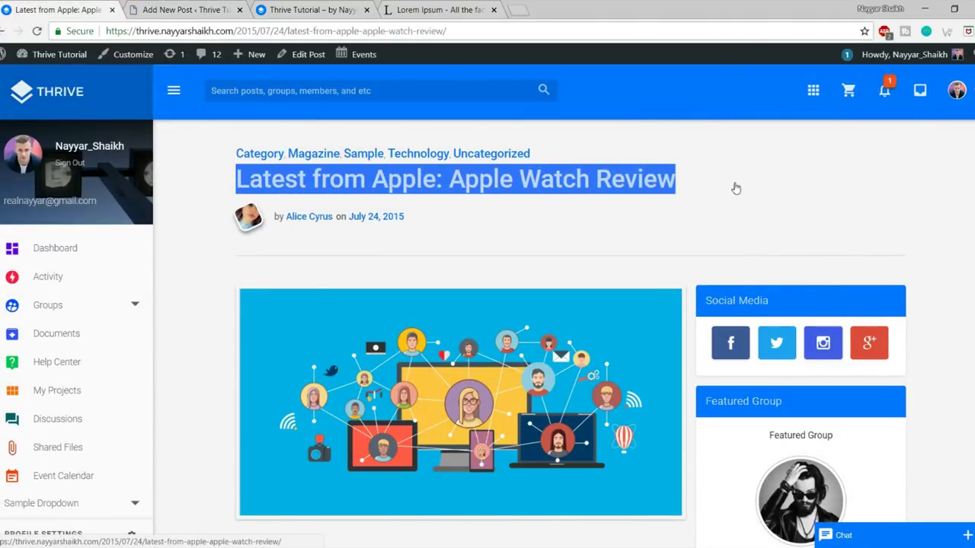
Paste the title into the new post and add the Lorem Ipsum paragraphs to the body.
left_click(175, 9)
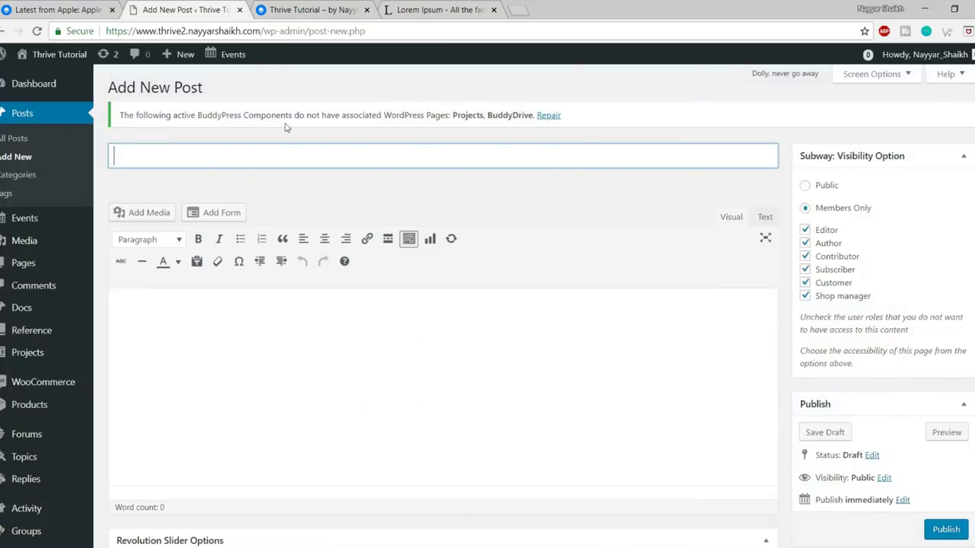
key("ctrl+v")
left_click(322, 328)
scroll(322, 328, "down", 1)
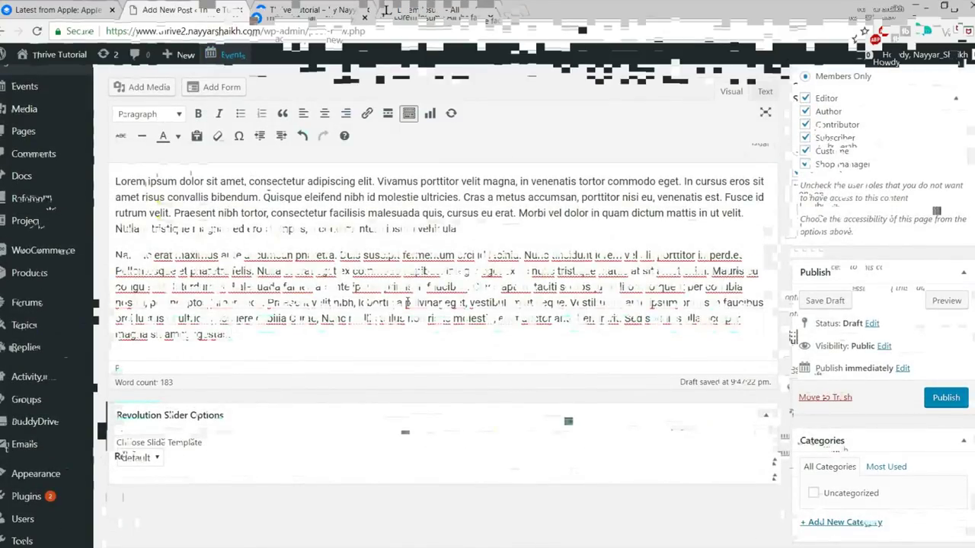
key("Return")
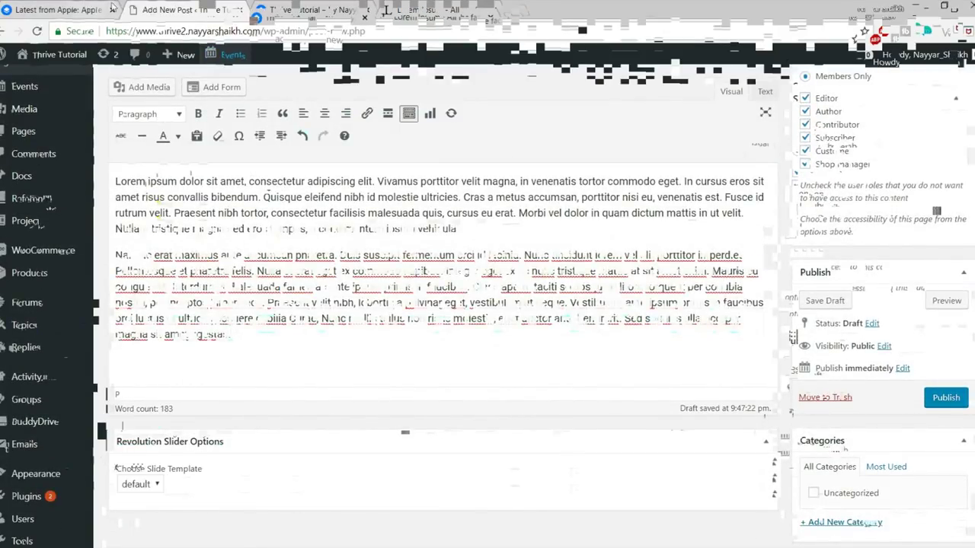
left_click(515, 7)
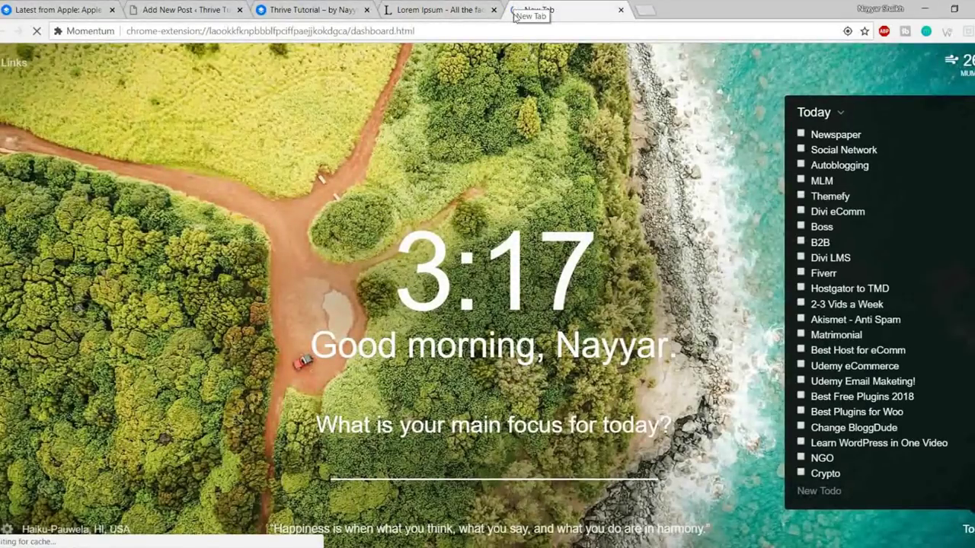
Load youtube.com/nayyarshaikh and copy the Amazon Affiliate video's link address.
left_click(515, 29)
type("https://www.youtube.com/nayyarshaikh")
key("Return")
scroll(317, 219, "down", 3)
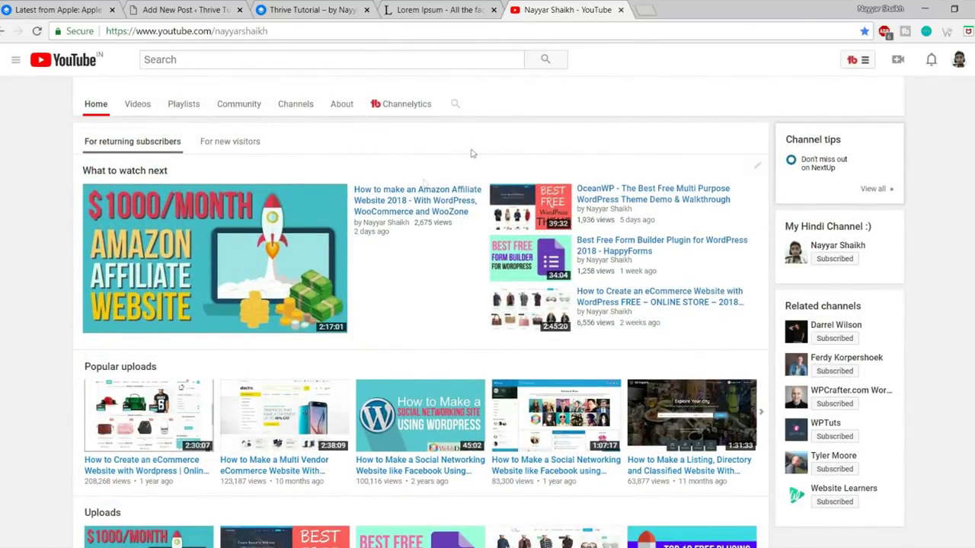
right_click(406, 201)
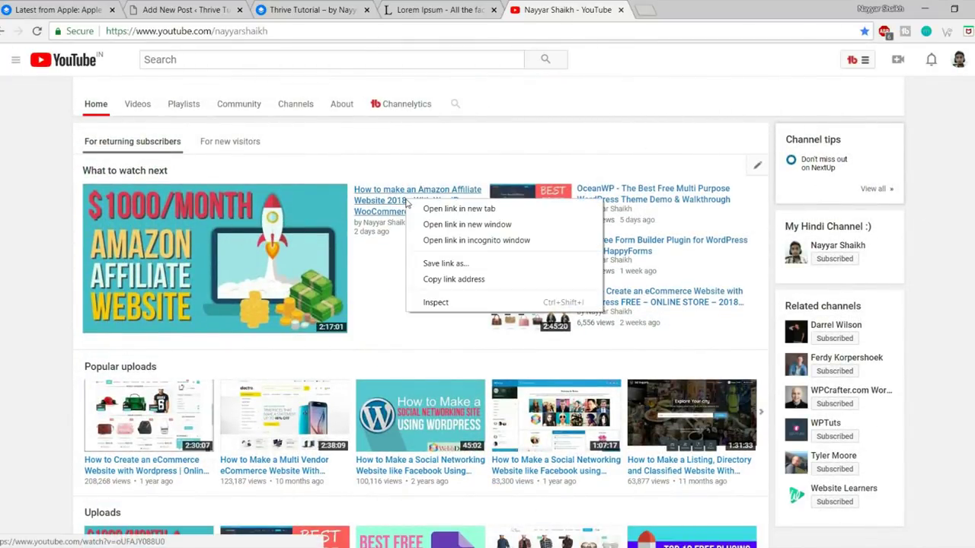
left_click(501, 280)
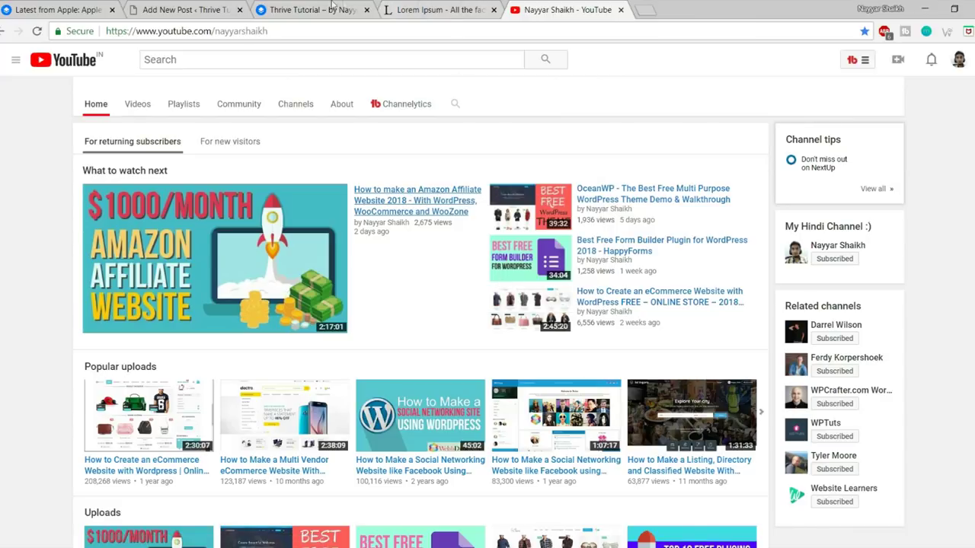
Paste the link below the paragraphs to embed 'How to make an Amazon Affiliate Website 2018'.
left_click(177, 10)
type("https://www.youtube.com/watch?v=oUPAJY0B8XE")
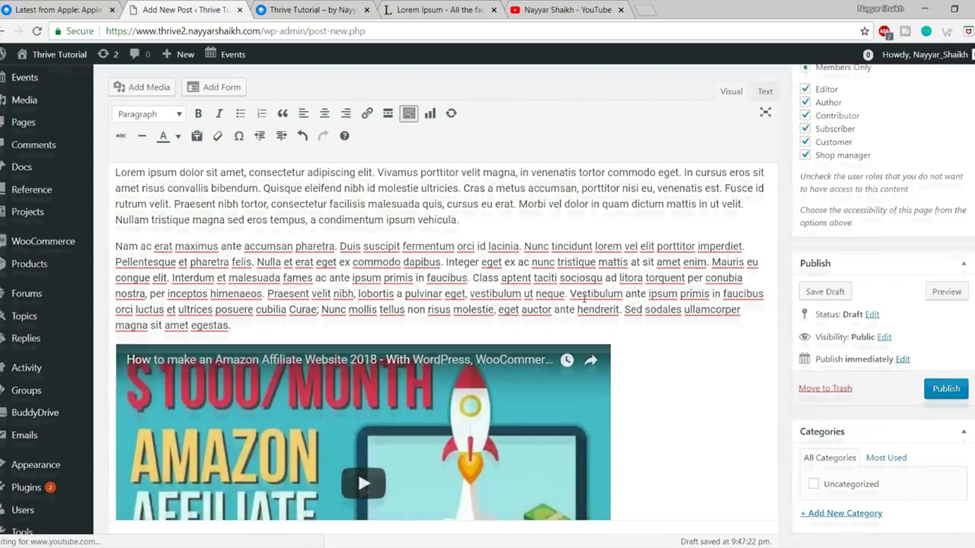
scroll(584, 297, "down", 3)
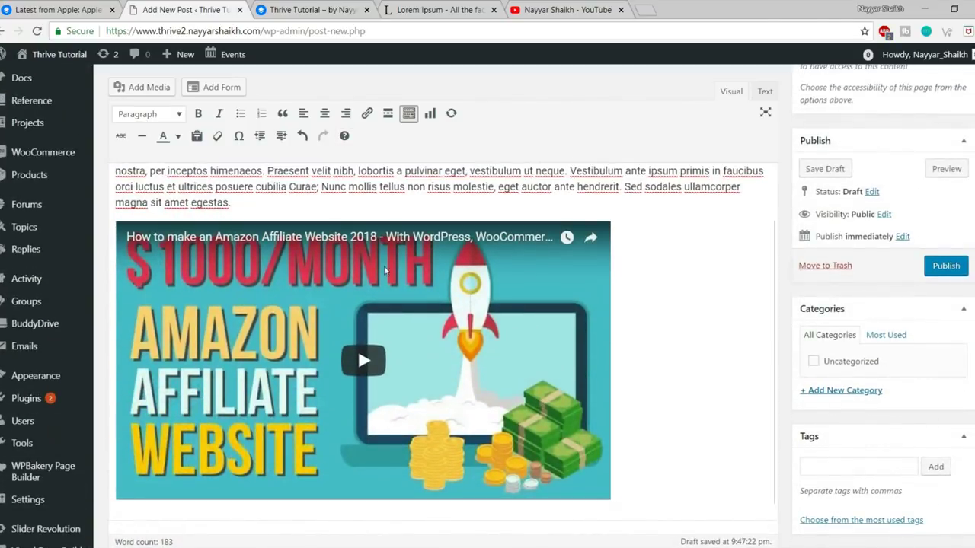
left_click(681, 259)
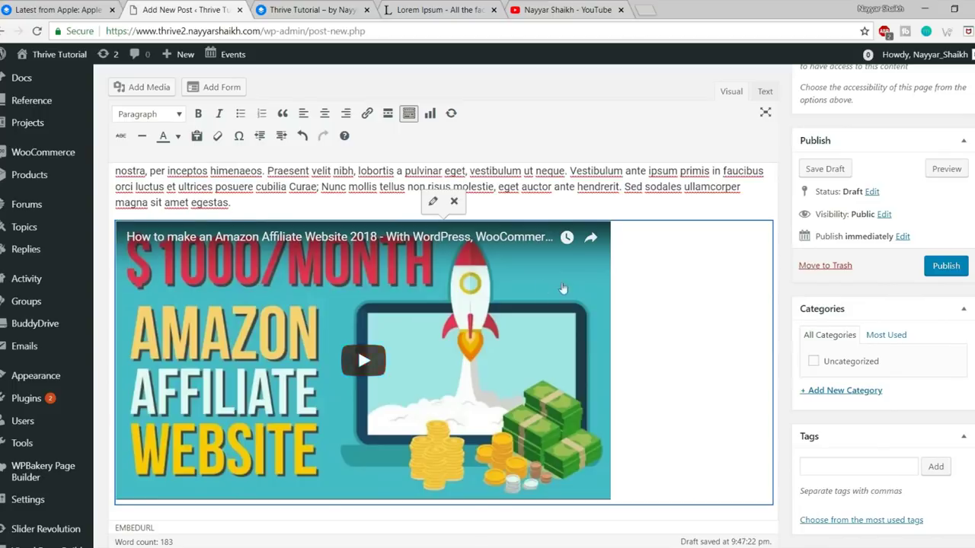
scroll(681, 287, "down", 3)
scroll(632, 305, "up", 4)
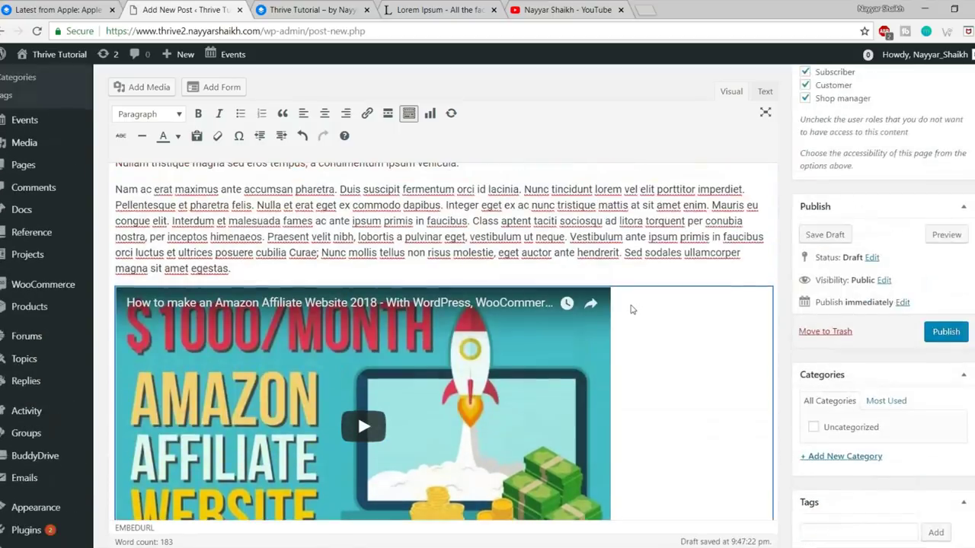
scroll(392, 228, "up", 2)
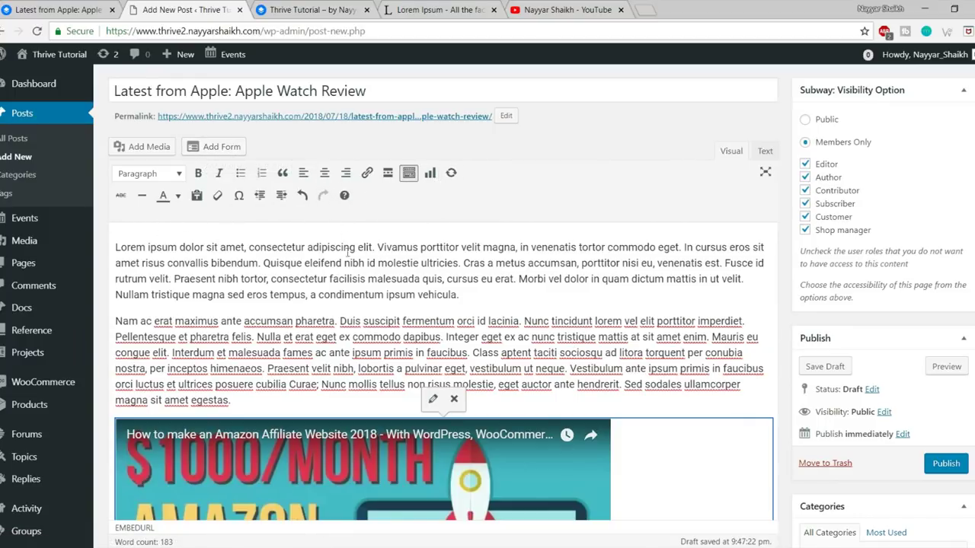
left_click_drag(117, 320, 522, 320)
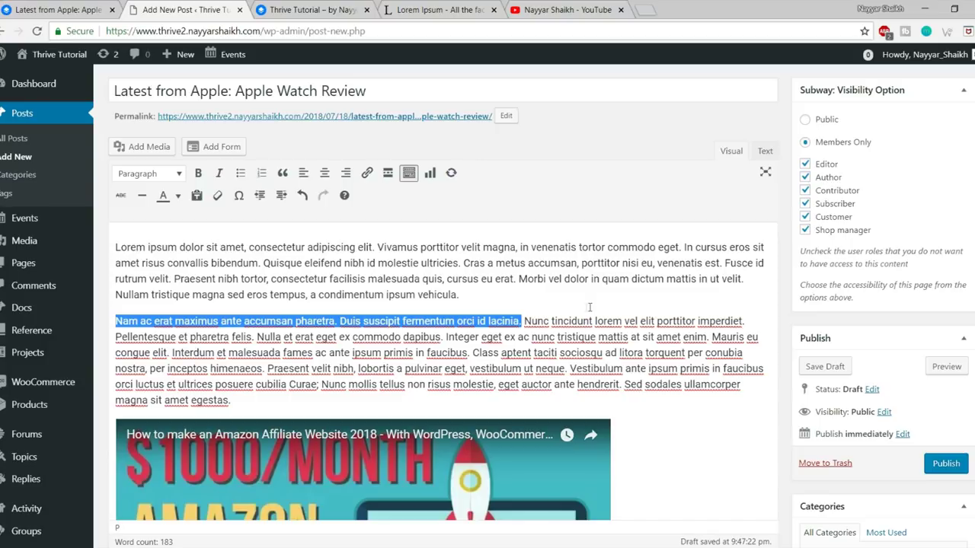
Colour the selected second-paragraph sentence red.
left_click(179, 197)
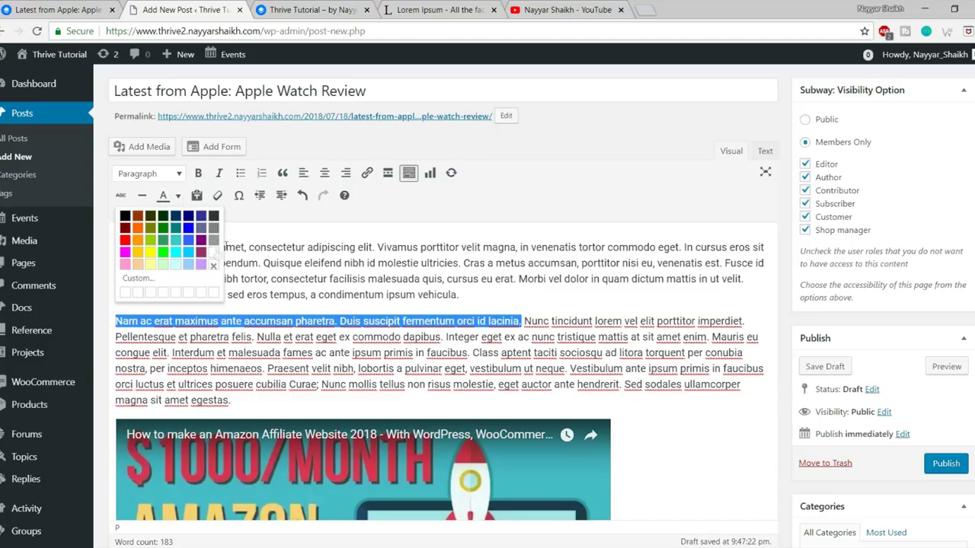
left_click(200, 254)
left_click(208, 327)
left_click_drag(522, 320, 231, 310)
left_click(228, 312)
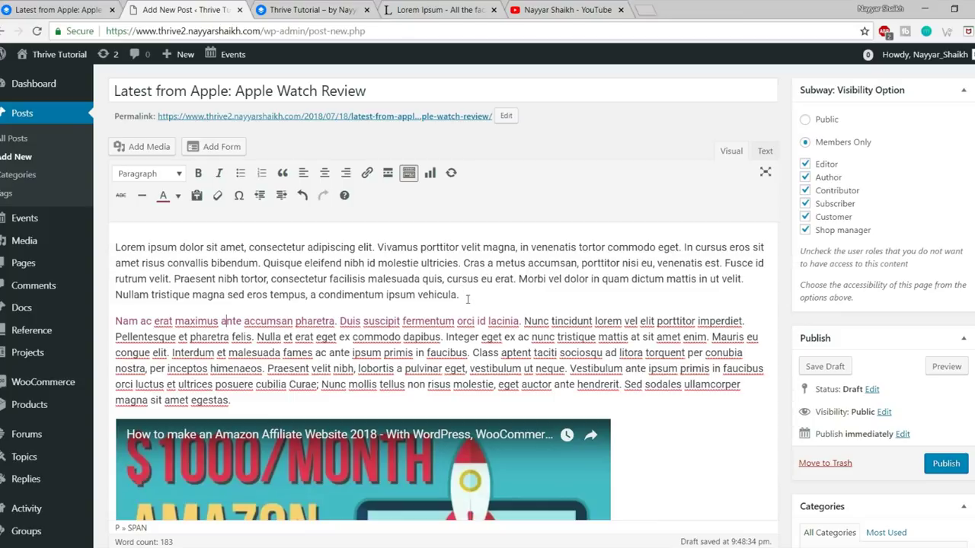
Link the phrase 'a condimentum ipsum vehicula' to google.com.
left_click_drag(311, 295, 457, 295)
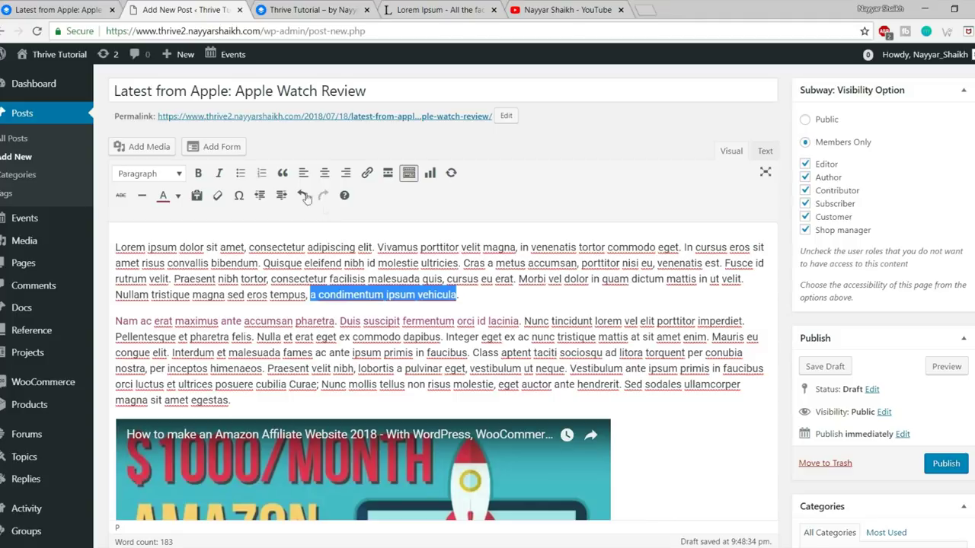
left_click(365, 175)
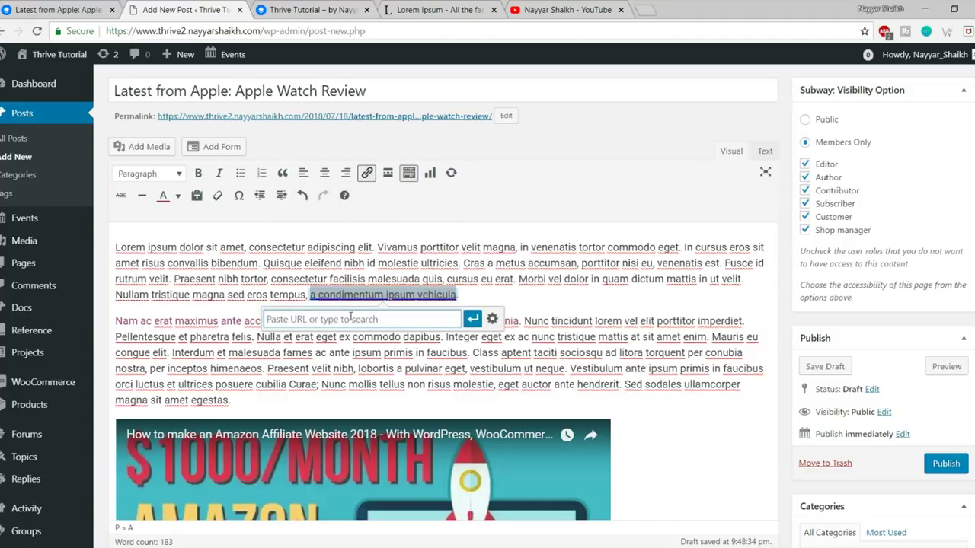
type("google.com")
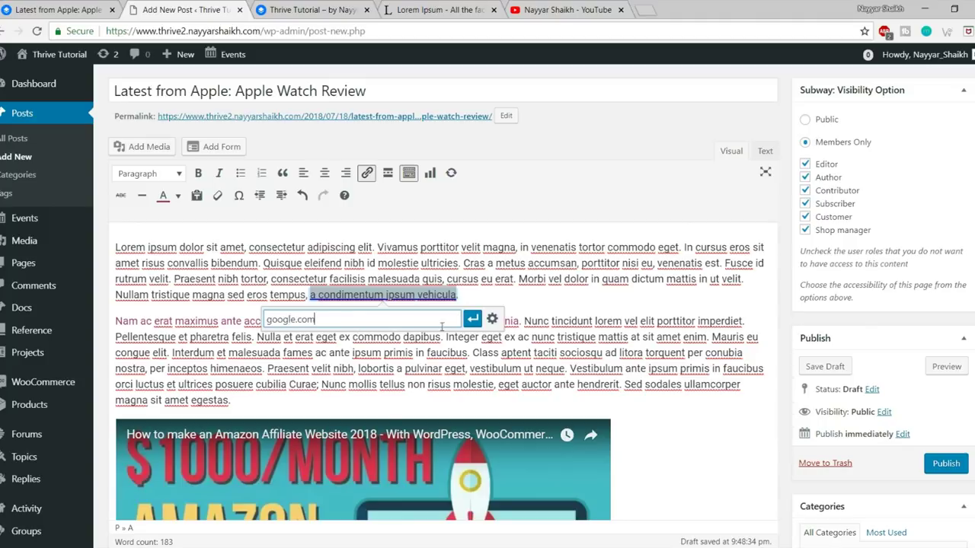
left_click(472, 319)
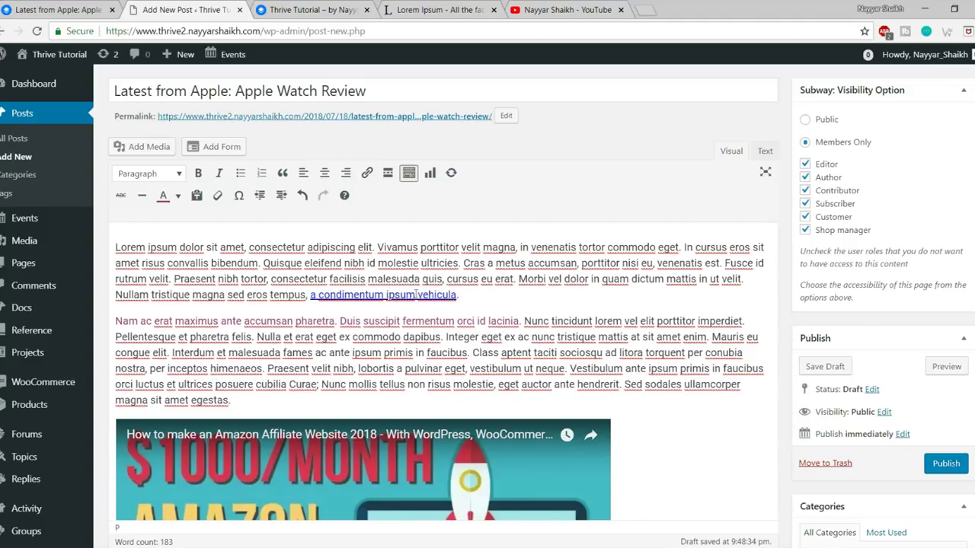
Create a new 'Technology' category and assign it to the post.
scroll(483, 297, "down", 3)
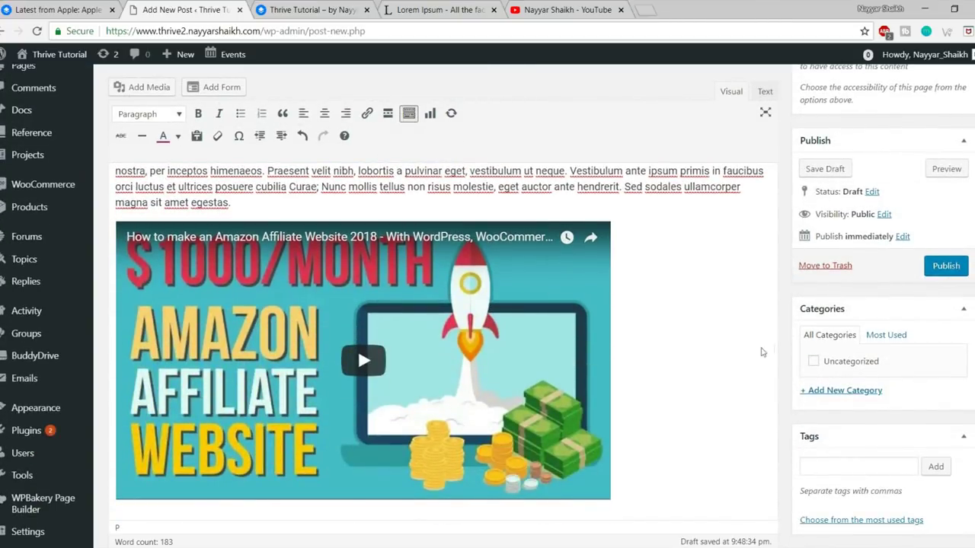
scroll(784, 356, "down", 2)
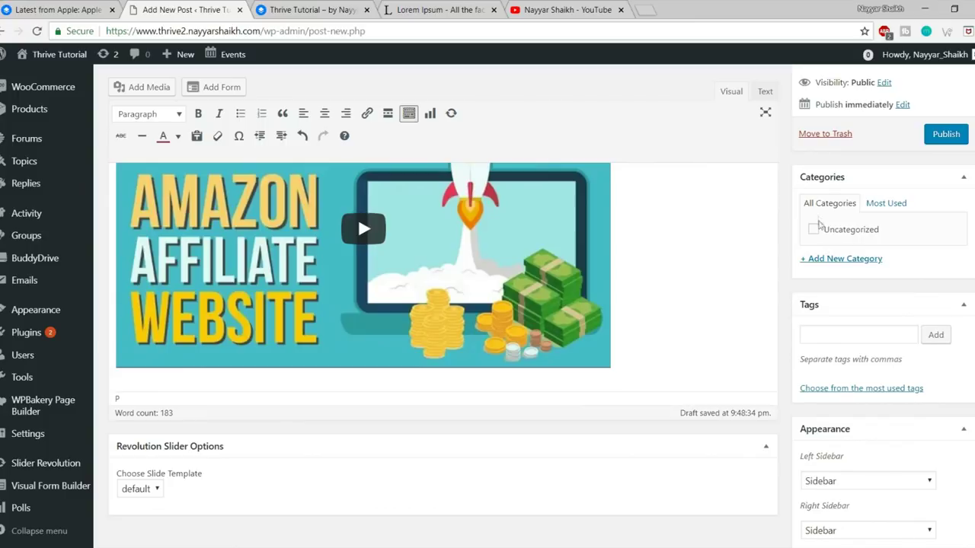
left_click(865, 260)
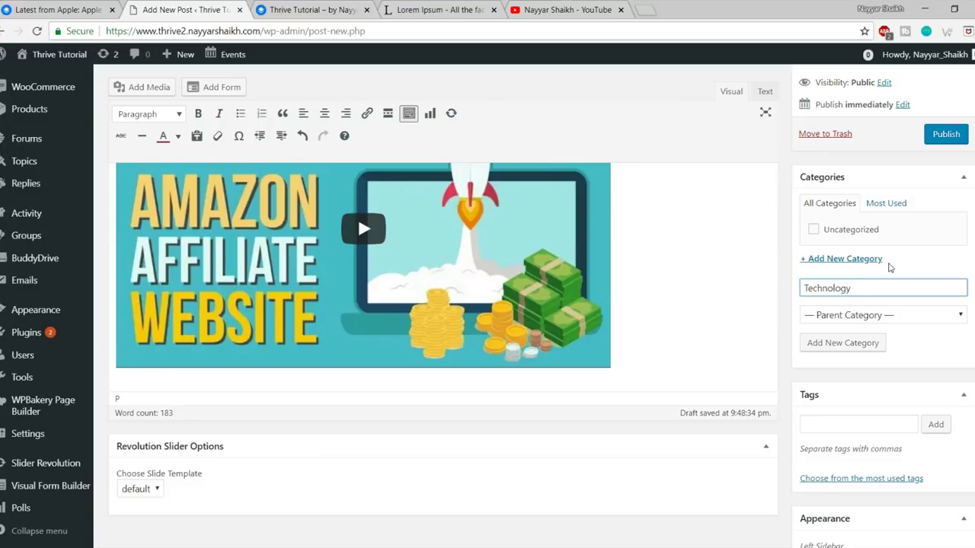
left_click(840, 345)
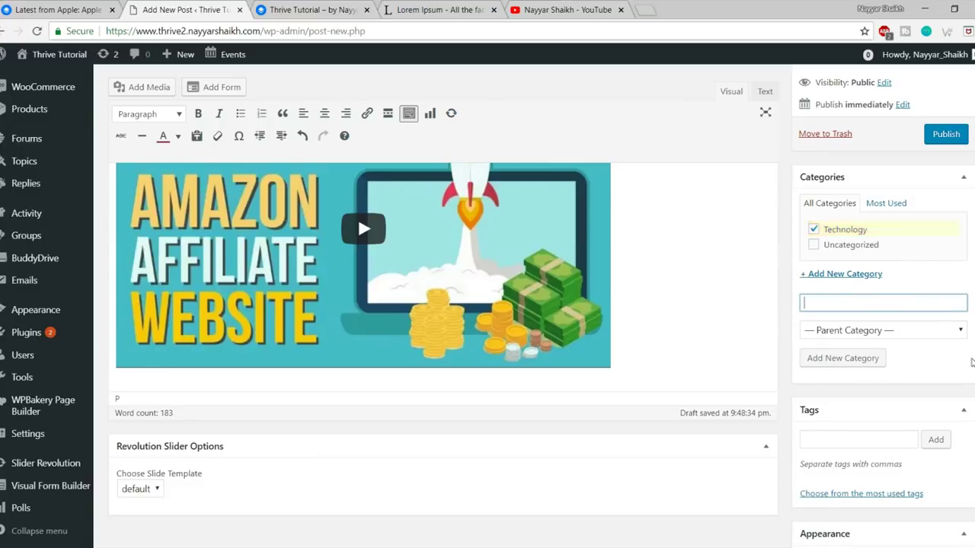
Add the tags iphone and apple to the post.
scroll(972, 362, "down", 2)
left_click(842, 305)
type("iphone")
key("Return")
type("apple")
key("Return")
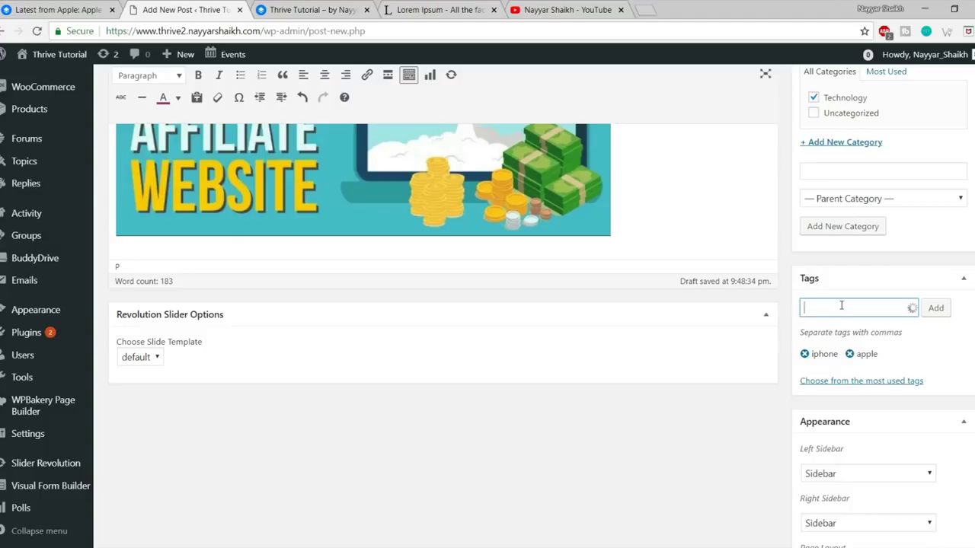
scroll(863, 351, "down", 2)
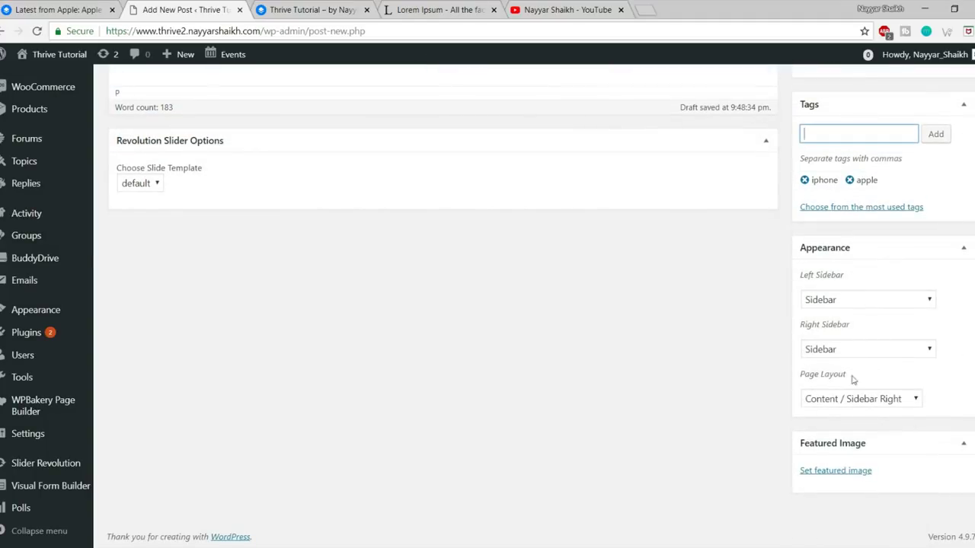
Check the page layout options and the live Apple Watch article, then return to the editor.
left_click(845, 397)
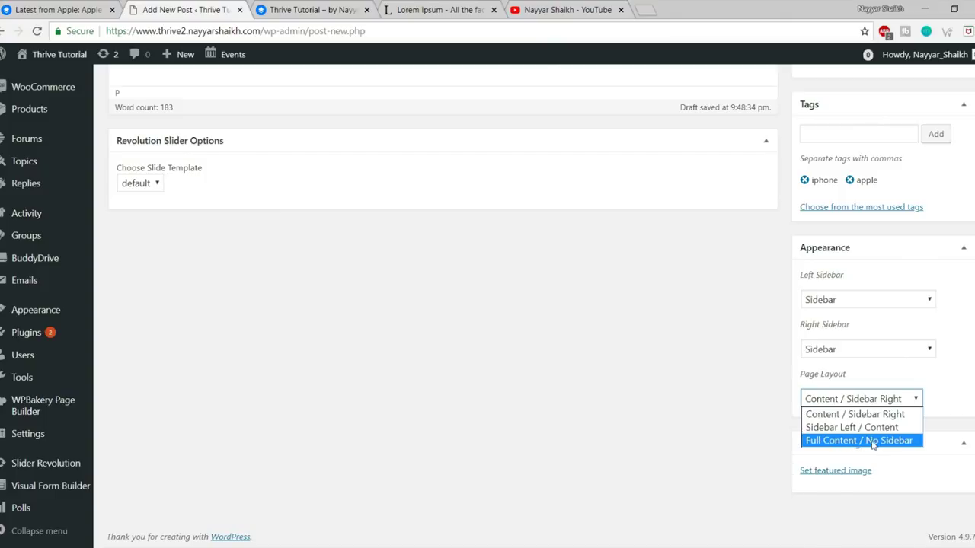
left_click(895, 371)
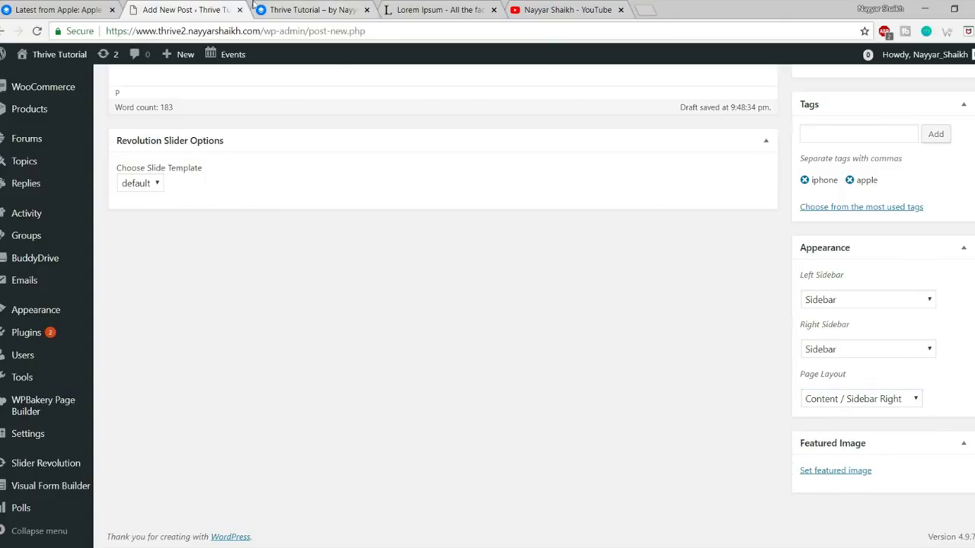
right_click(4, 6)
left_click(53, 9)
scroll(945, 312, "down", 2)
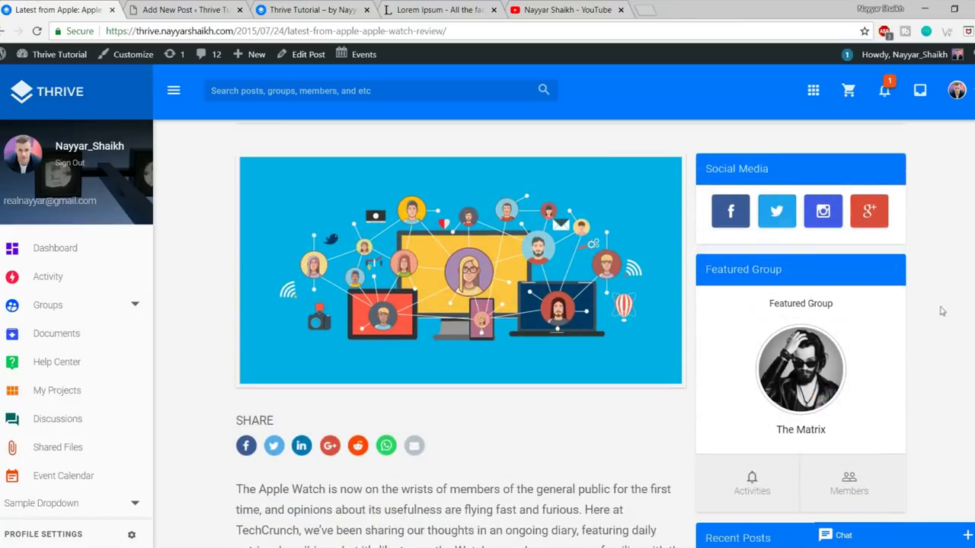
scroll(838, 271, "down", 10)
scroll(845, 367, "up", 5)
scroll(846, 367, "up", 5)
left_click(206, 9)
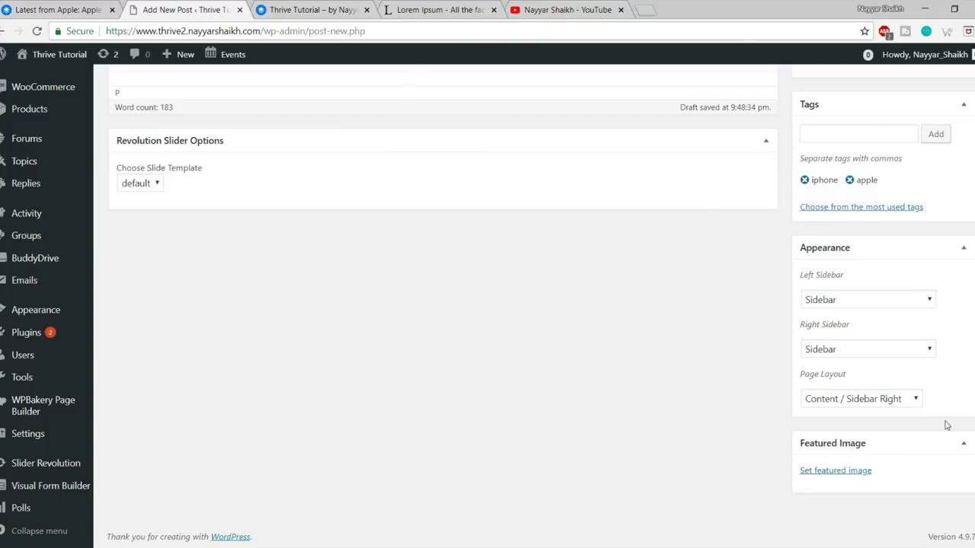
scroll(947, 425, "up", 5)
scroll(946, 425, "down", 5)
Upload fb-ad.png and set it as the post's featured image.
left_click(835, 471)
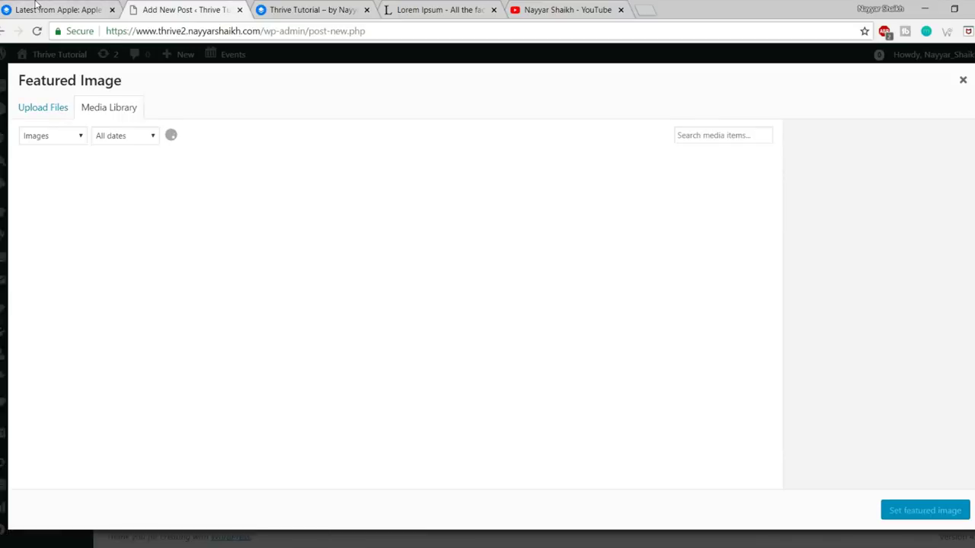
left_click(61, 10)
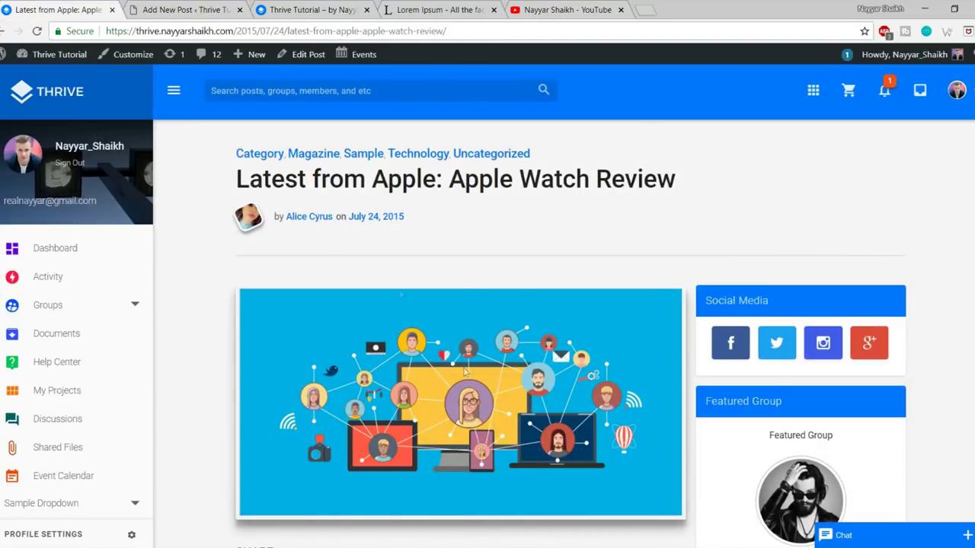
left_click(190, 9)
left_click(52, 105)
left_click(494, 301)
left_click(297, 214)
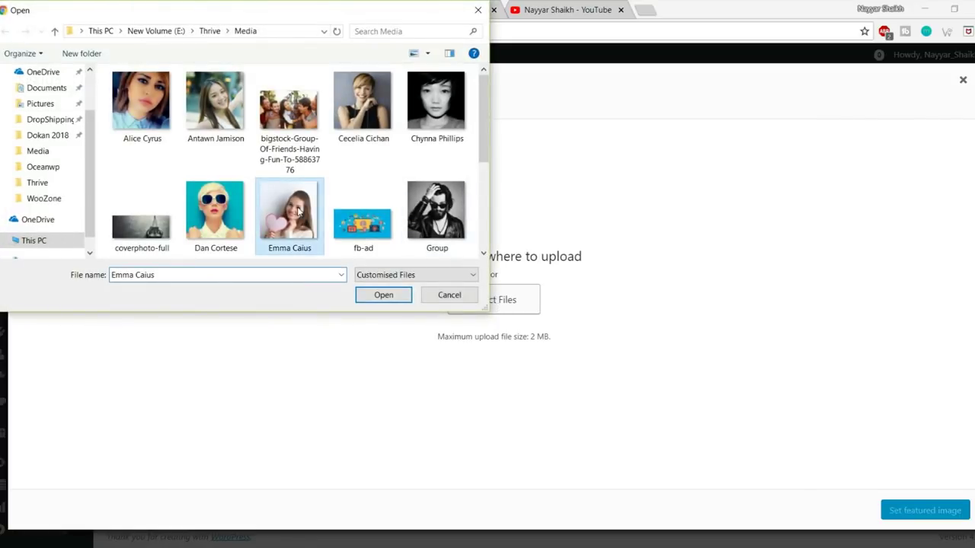
left_click(336, 236)
left_click(383, 302)
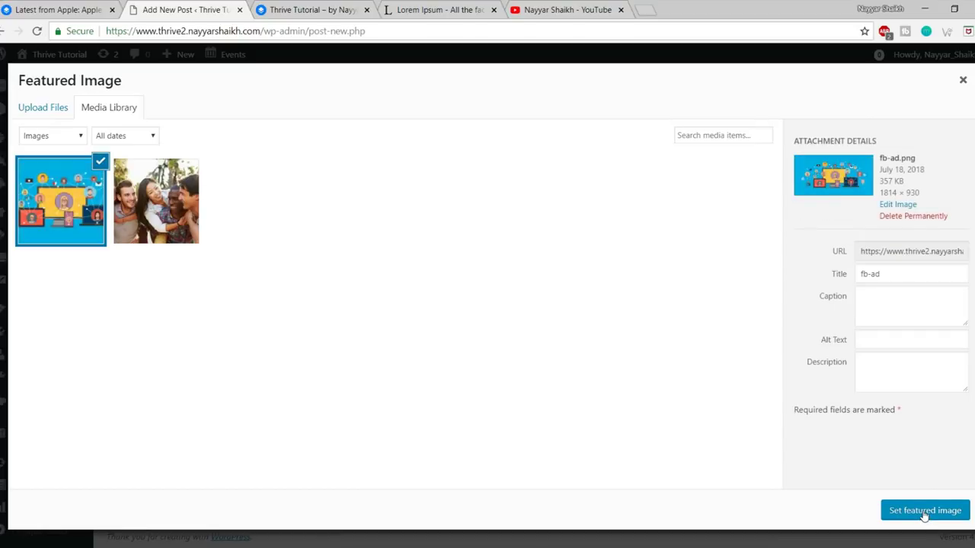
left_click(924, 511)
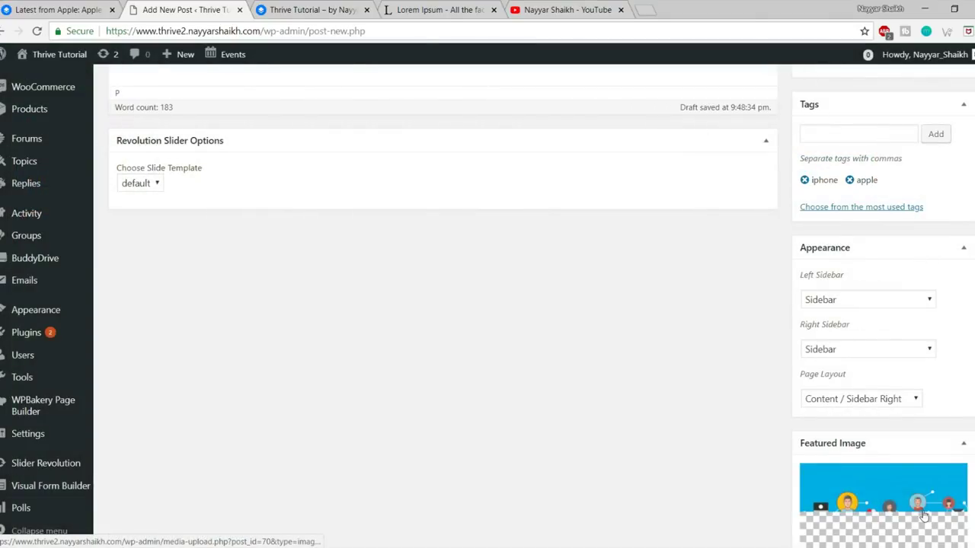
scroll(922, 510, "up", 5)
scroll(922, 510, "up", 2)
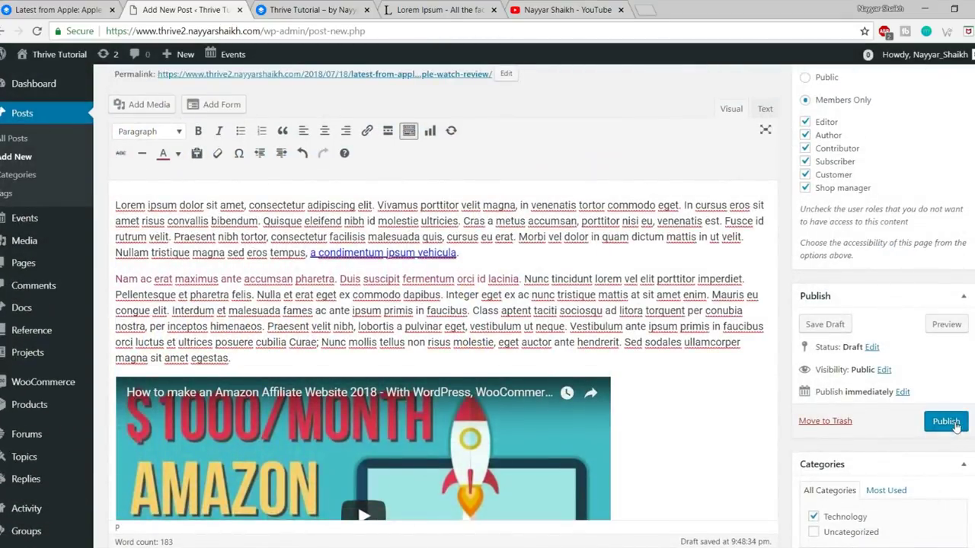
Publish the post and open the live post in a new tab.
left_click(948, 424)
scroll(956, 428, "up", 2)
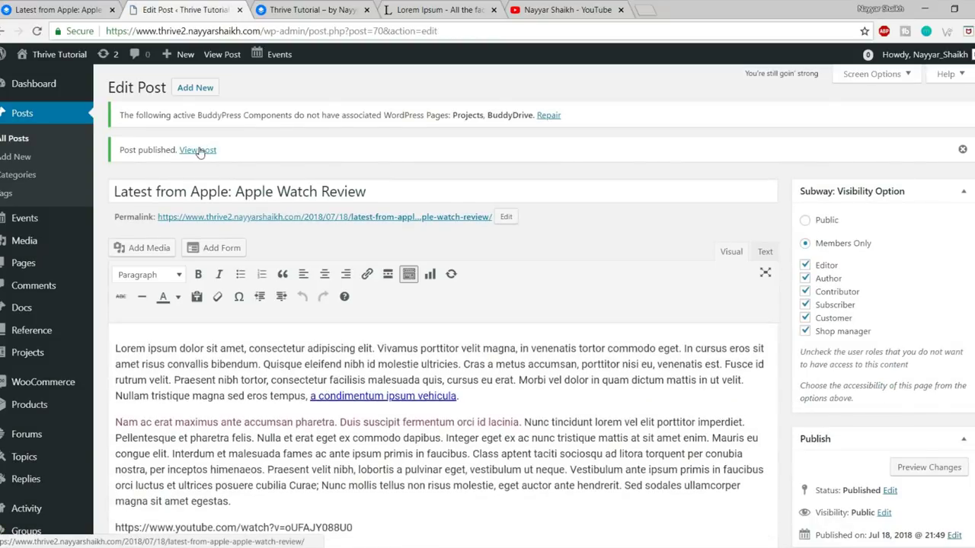
right_click(199, 150)
left_click(228, 157)
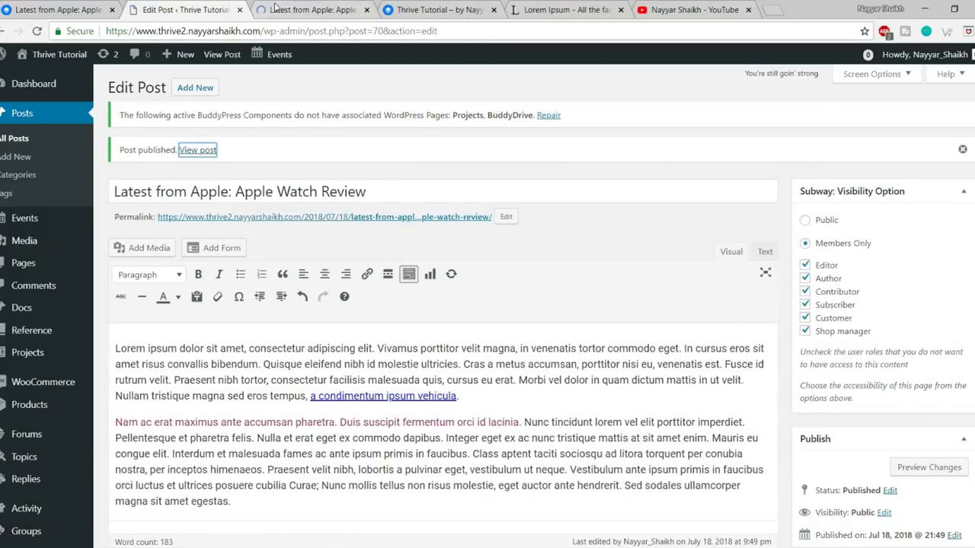
left_click(276, 7)
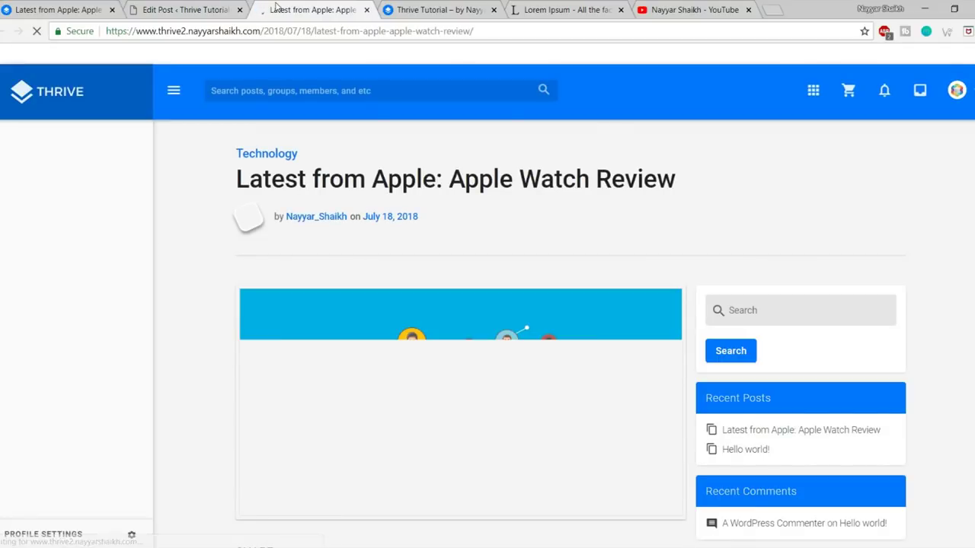
Scroll through the published post, checking the red second paragraph.
scroll(726, 250, "down", 12)
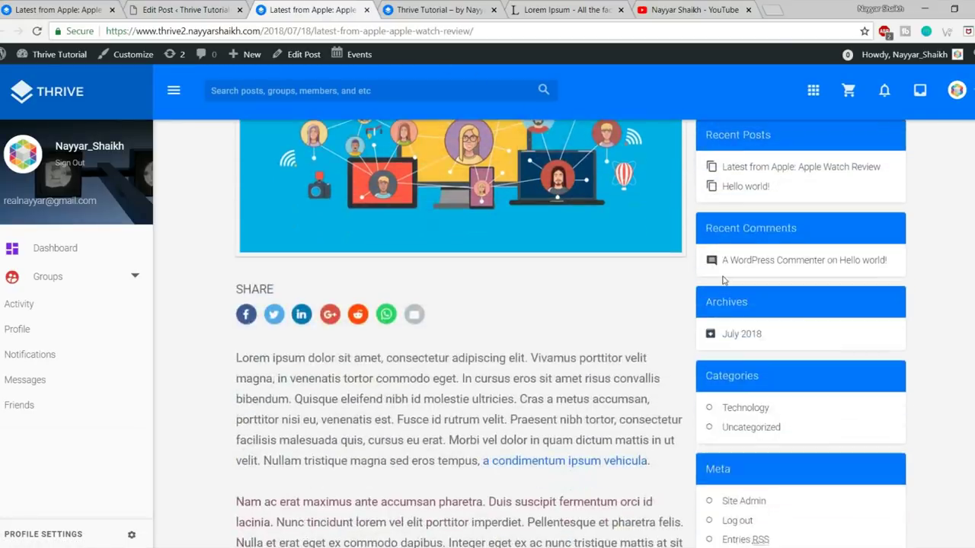
scroll(718, 347, "up", 15)
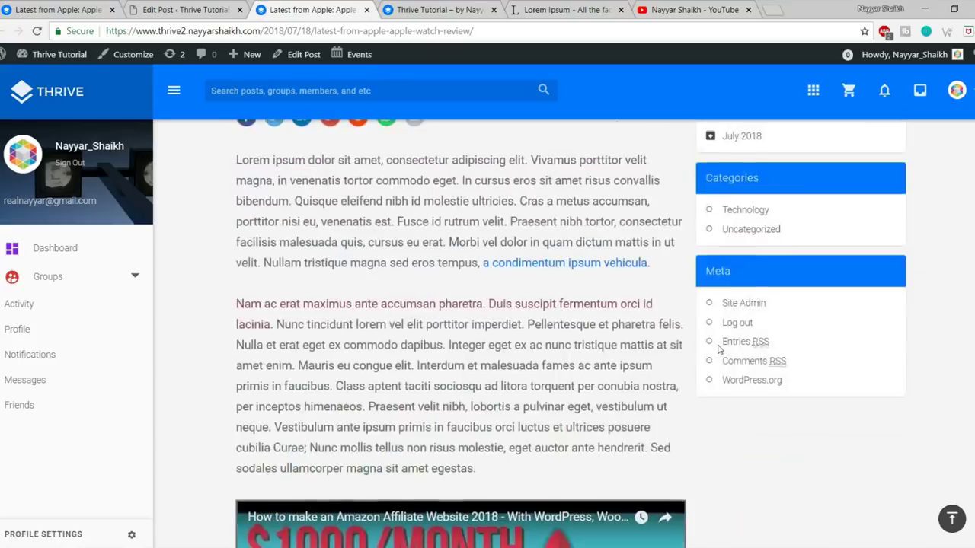
scroll(720, 350, "down", 5)
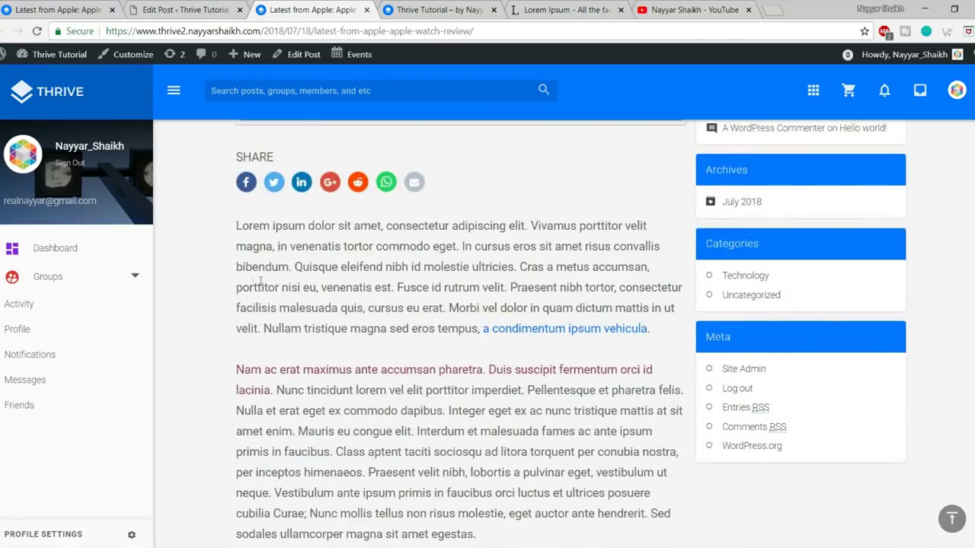
left_click_drag(285, 369, 491, 369)
left_click(546, 367)
scroll(545, 367, "down", 8)
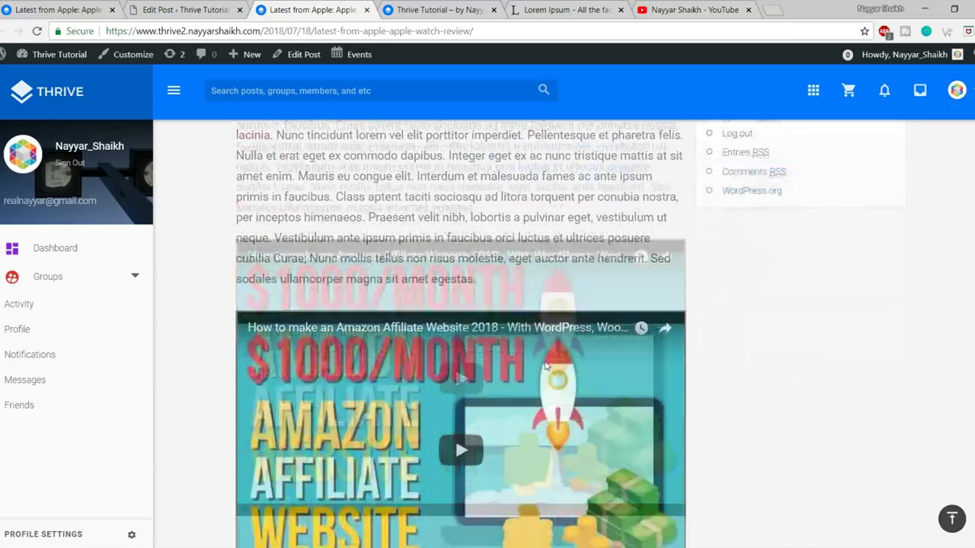
scroll(489, 389, "up", 10)
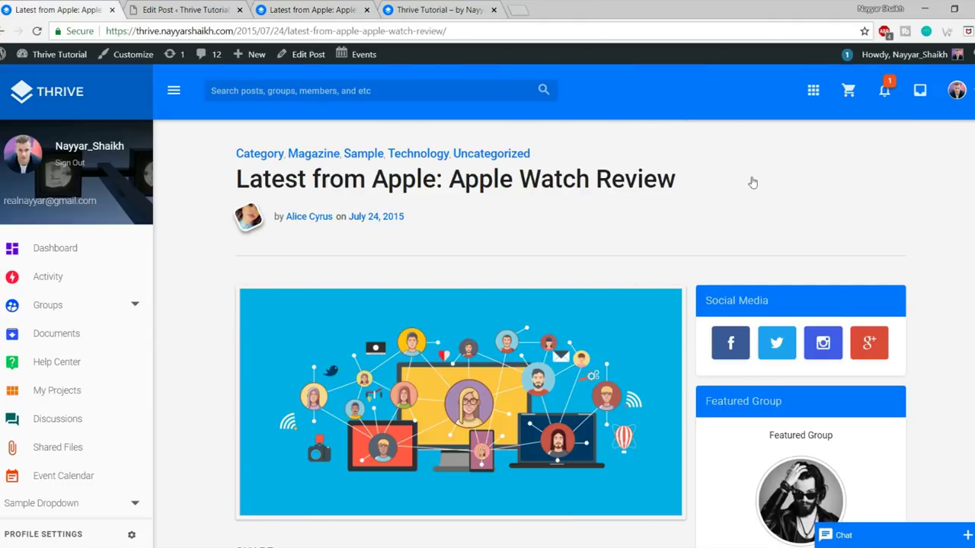
Compare the live Apple Watch Review post with the demo site's version.
scroll(892, 230, "down", 2)
scroll(893, 230, "up", 2)
scroll(876, 259, "up", 4)
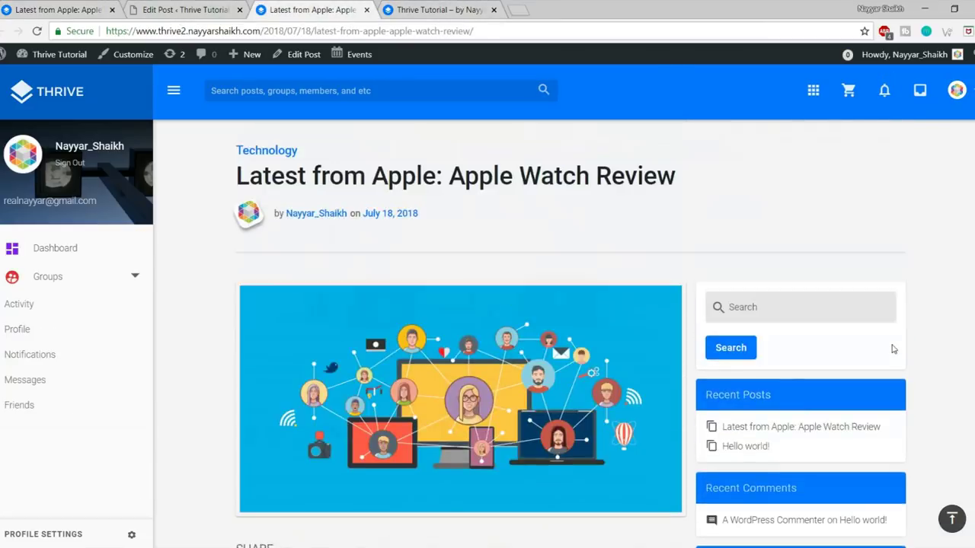
scroll(891, 348, "down", 3)
scroll(876, 305, "down", 3)
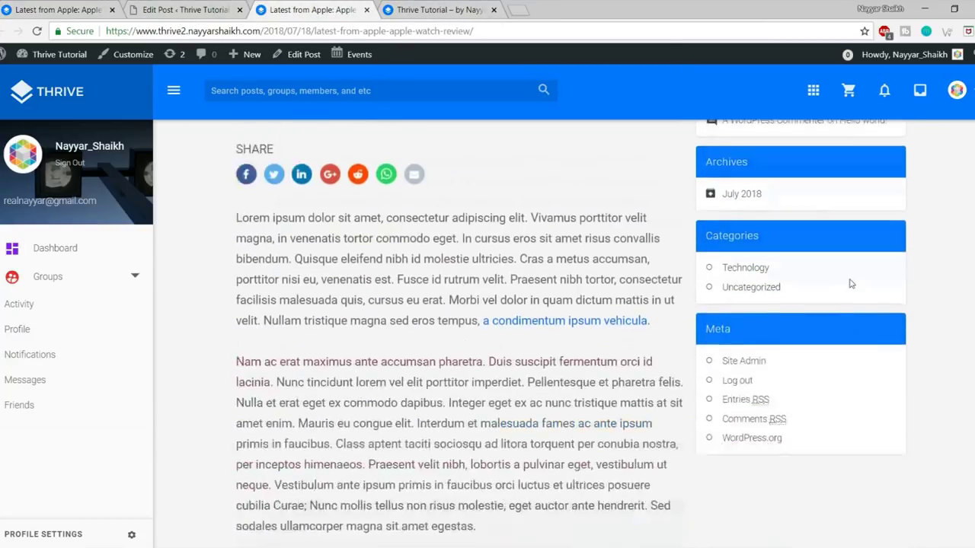
scroll(855, 333, "up", 5)
scroll(876, 304, "down", 1)
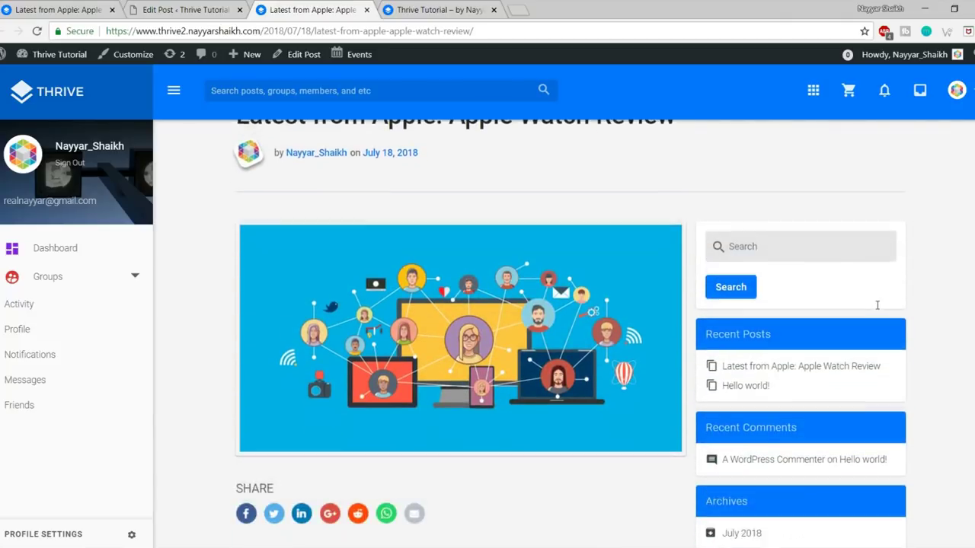
scroll(916, 303, "down", 2)
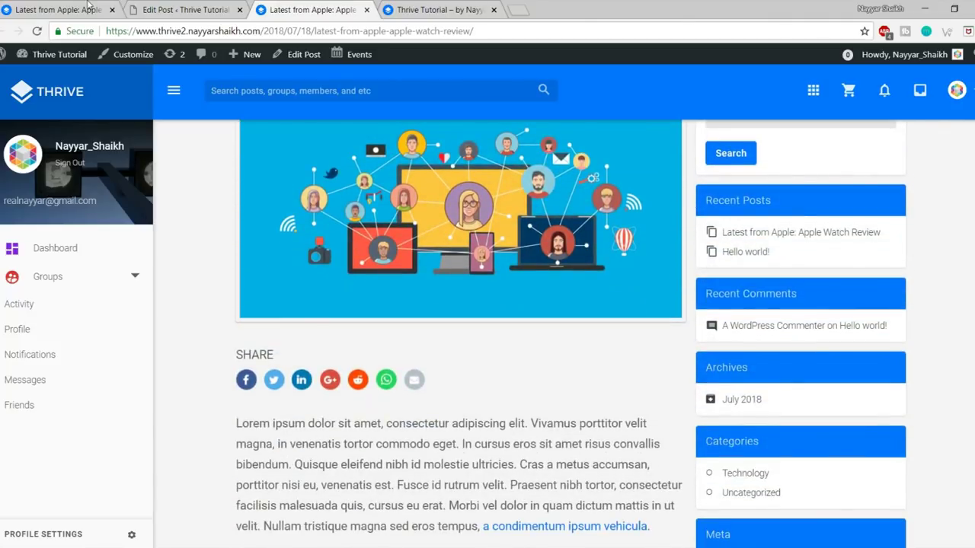
left_click(84, 6)
scroll(868, 279, "down", 2)
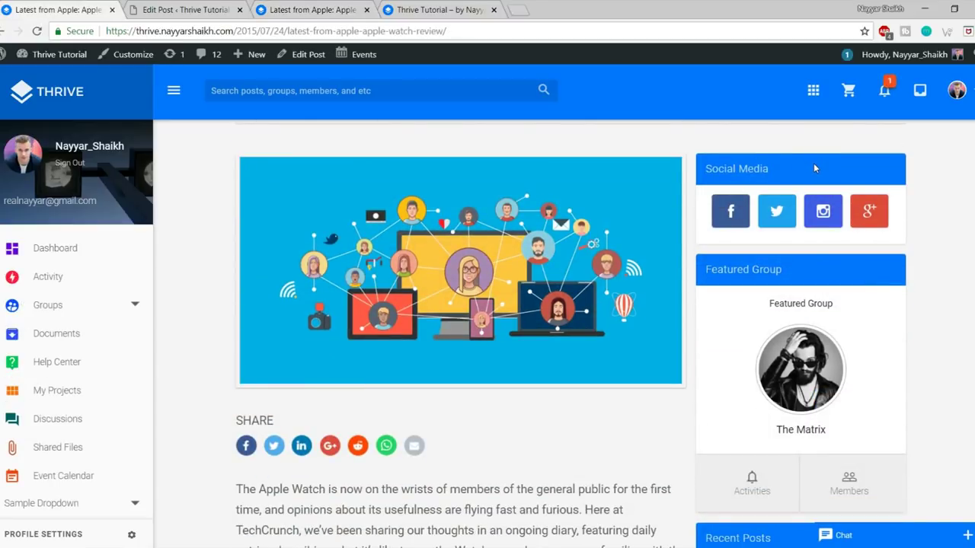
scroll(822, 320, "down", 6)
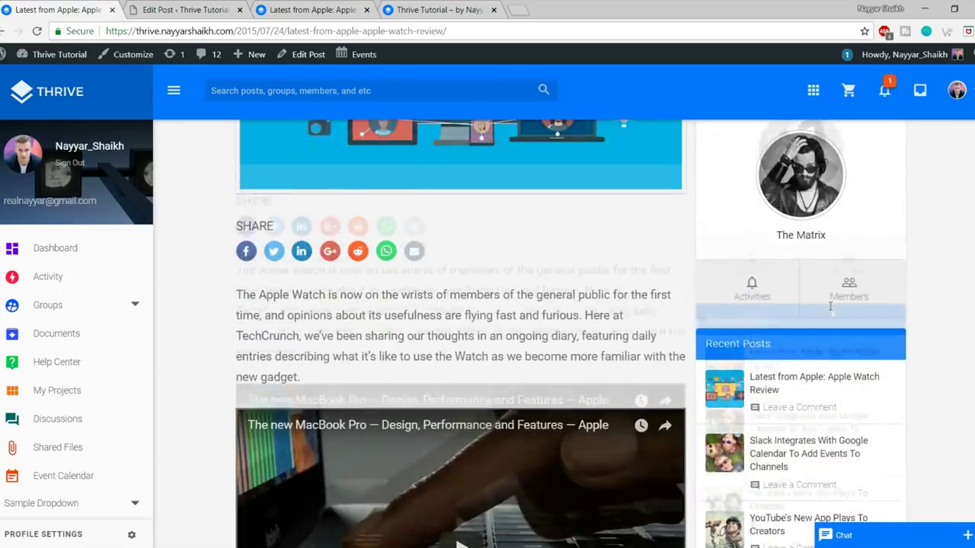
scroll(844, 351, "up", 8)
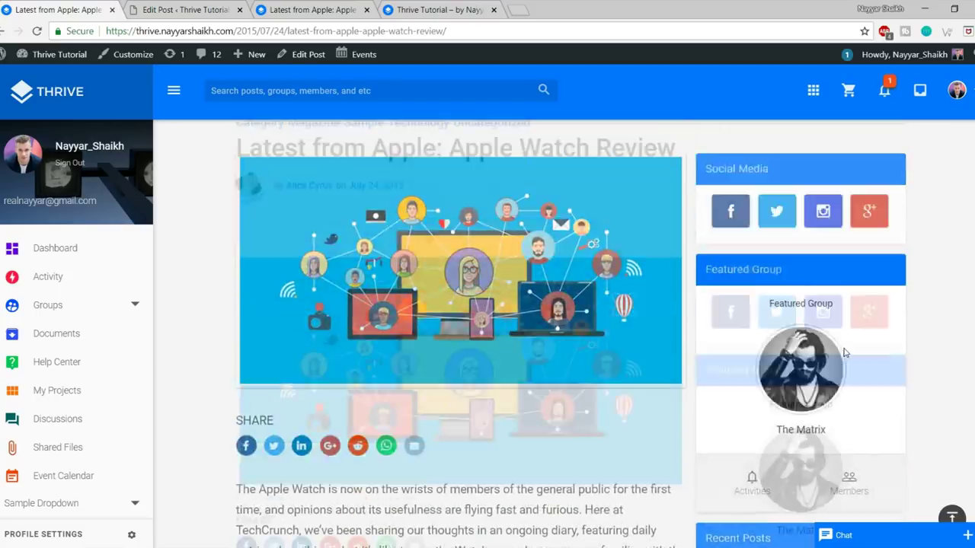
Return to the Edit Post screen and go to Appearance > Widgets.
left_click(221, 9)
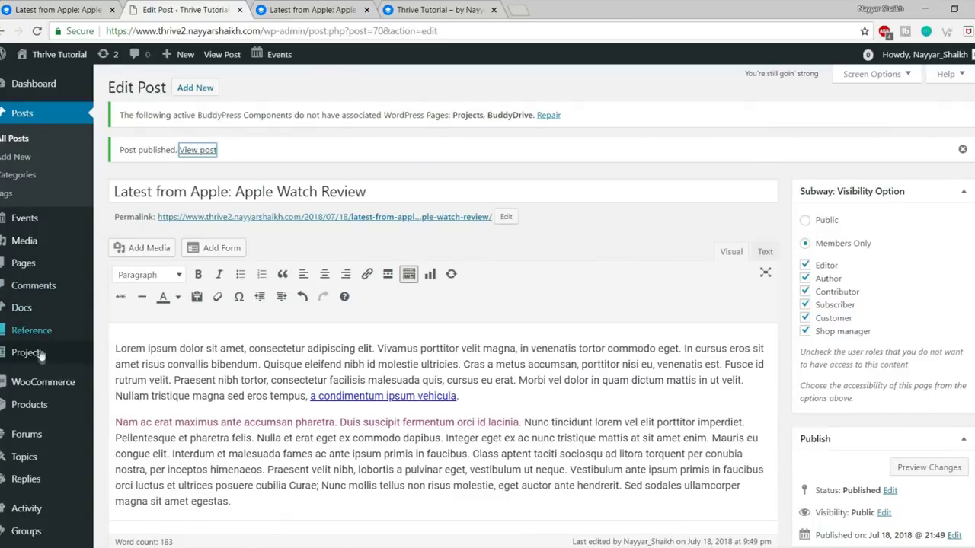
scroll(39, 348, "down", 2)
scroll(59, 457, "down", 2)
mouse_move(42, 347)
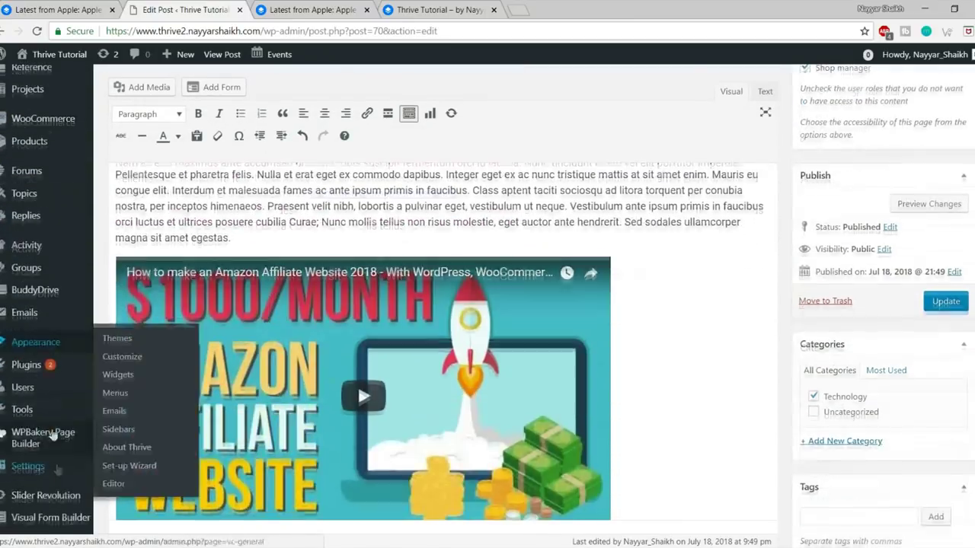
left_click(136, 383)
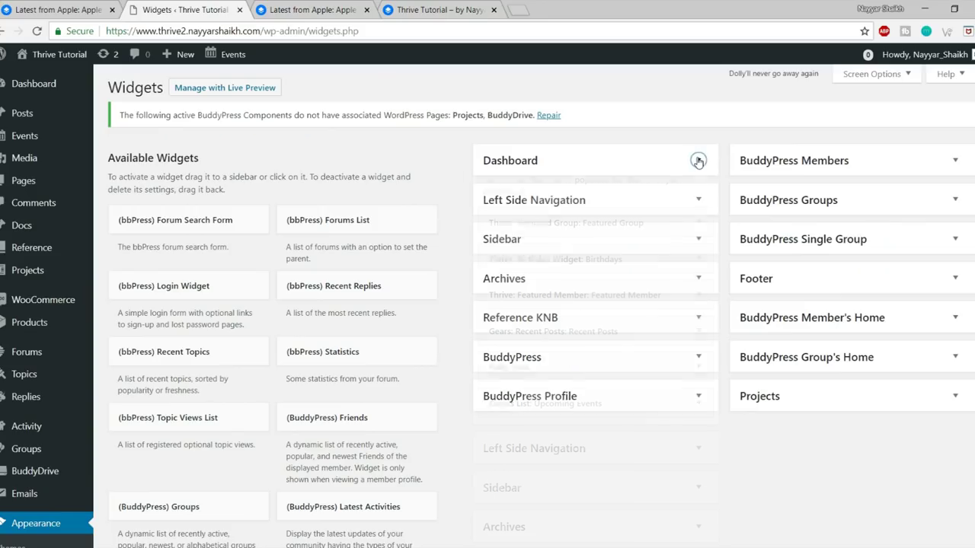
Expand the Sidebar area and delete its Search, Recent Posts and Recent Comments widgets.
left_click(644, 241)
scroll(678, 262, "down", 1)
left_click(663, 232)
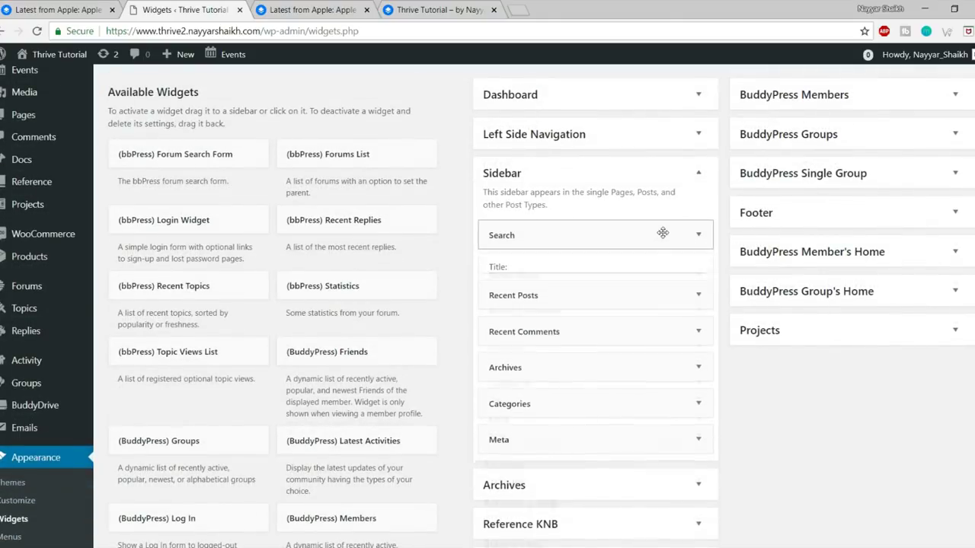
left_click(499, 306)
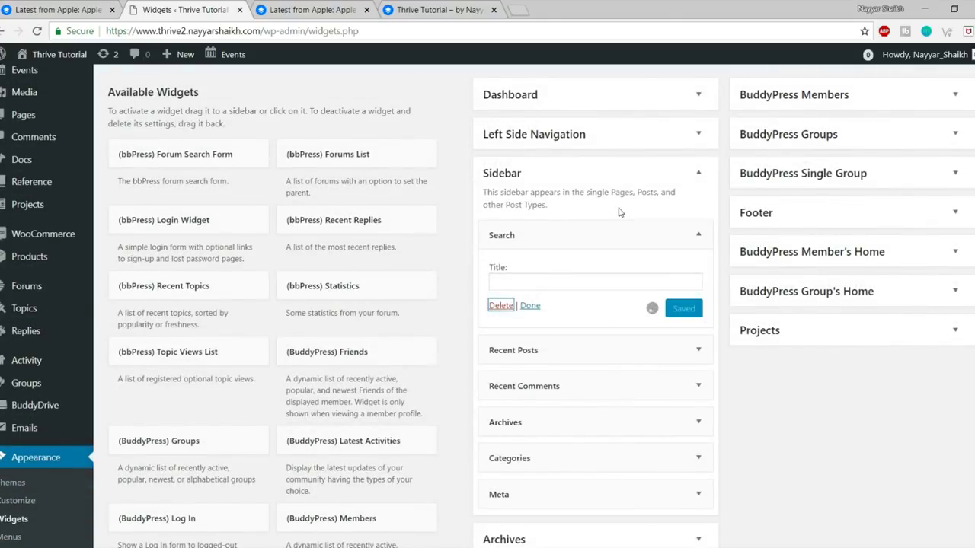
left_click(599, 236)
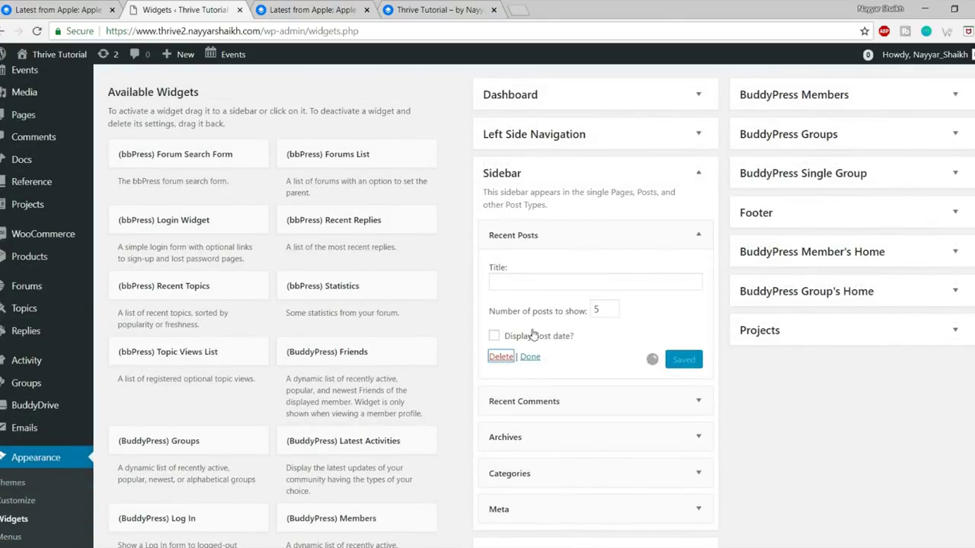
left_click(699, 236)
scroll(518, 290, "down", 1)
left_click(508, 274)
Delete the Archives, Categories and Meta widgets from the Sidebar.
left_click(698, 169)
left_click(500, 276)
left_click(698, 169)
left_click(500, 291)
left_click(698, 169)
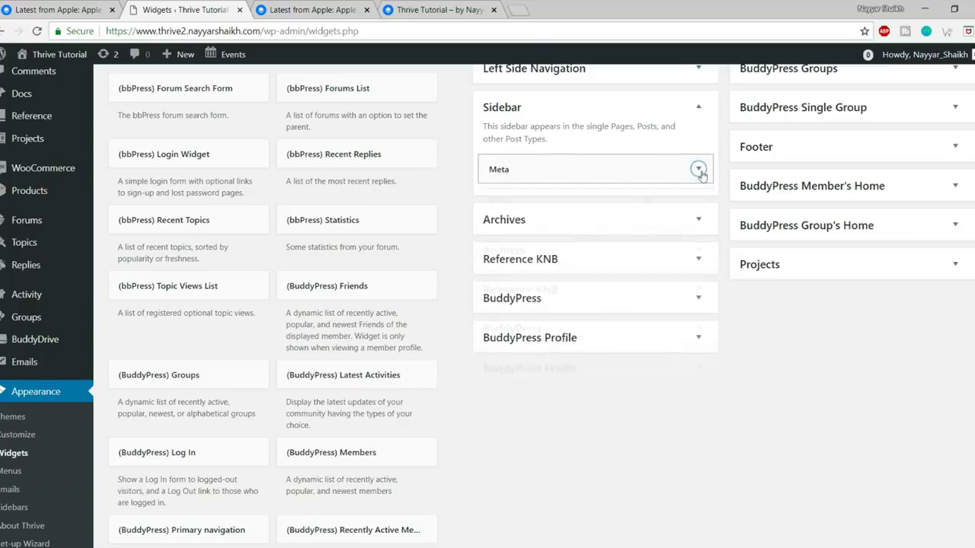
left_click(503, 241)
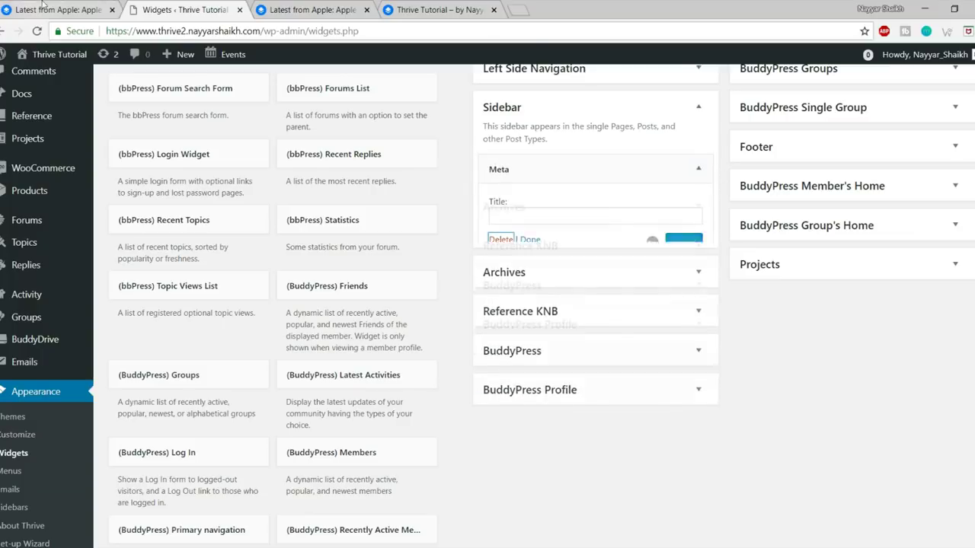
Glance at the demo post, then return to the widgets page to search it.
key("ctrl+1")
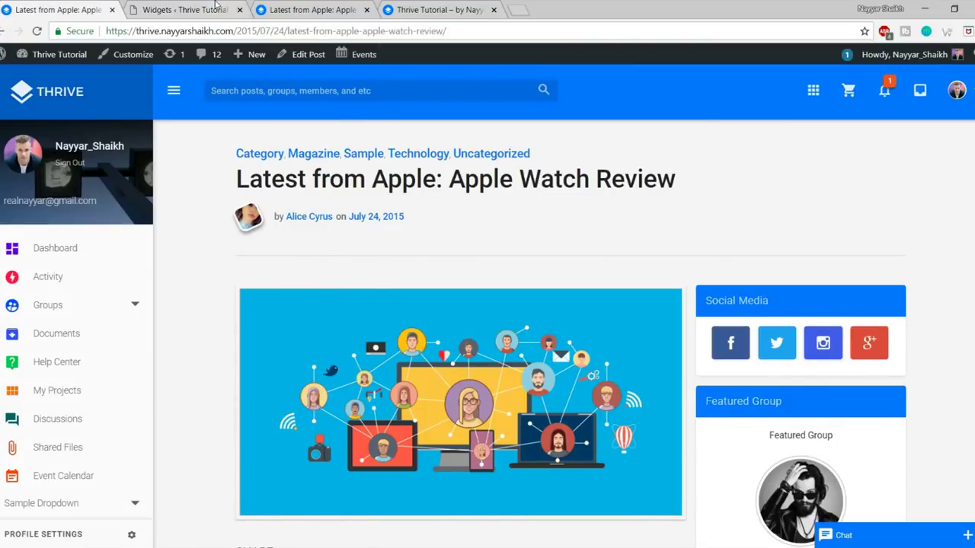
left_click(187, 10)
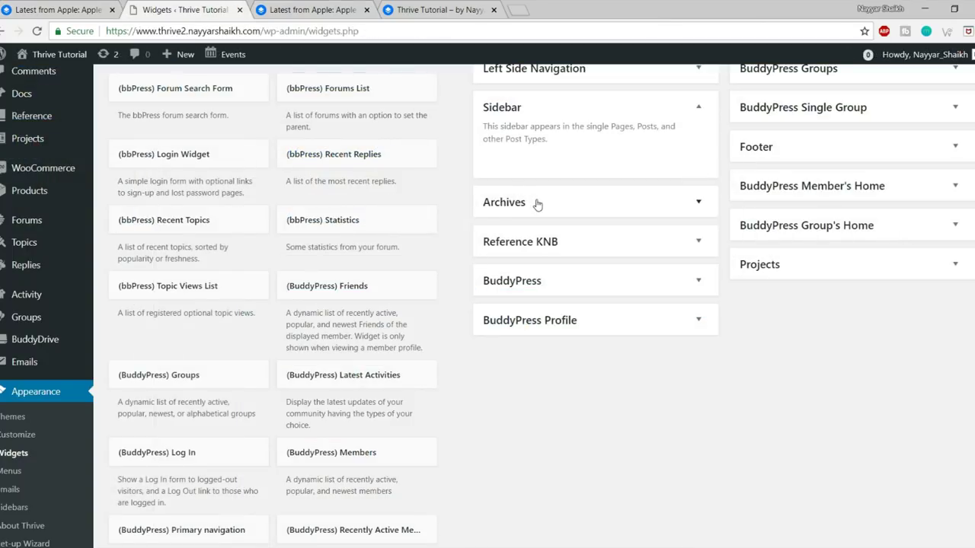
key("ctrl+f")
Find the Gears: Social Media Widget by searching 'social' and add it to the Sidebar.
type("socia")
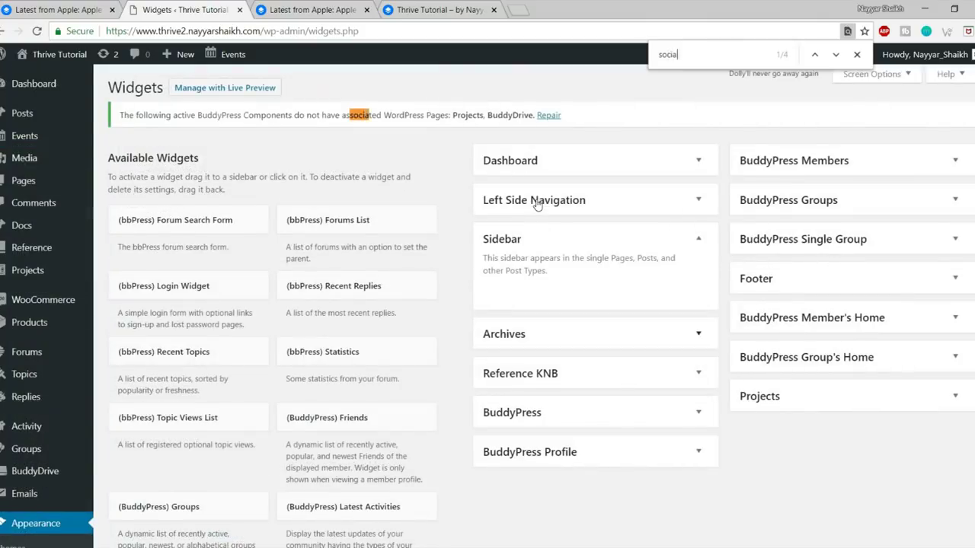
type("l")
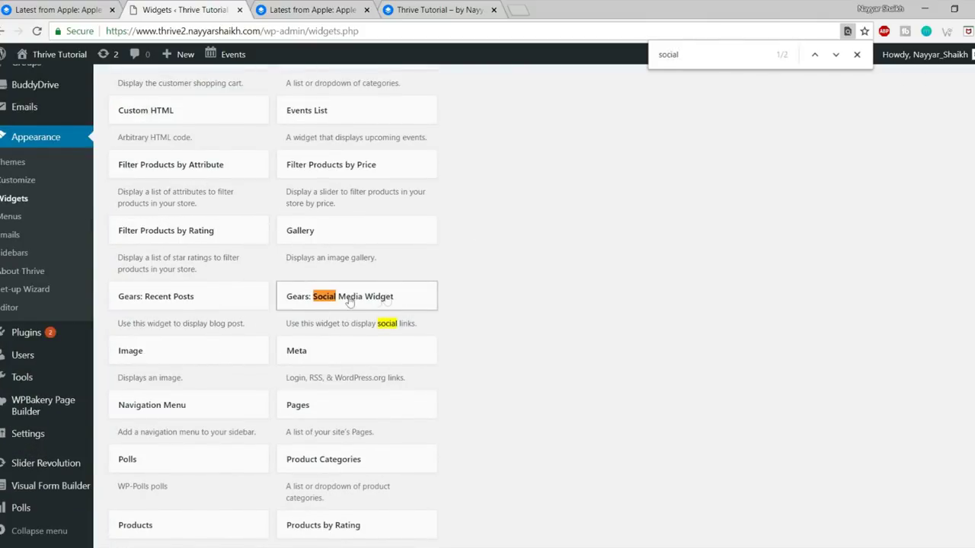
left_click(403, 303)
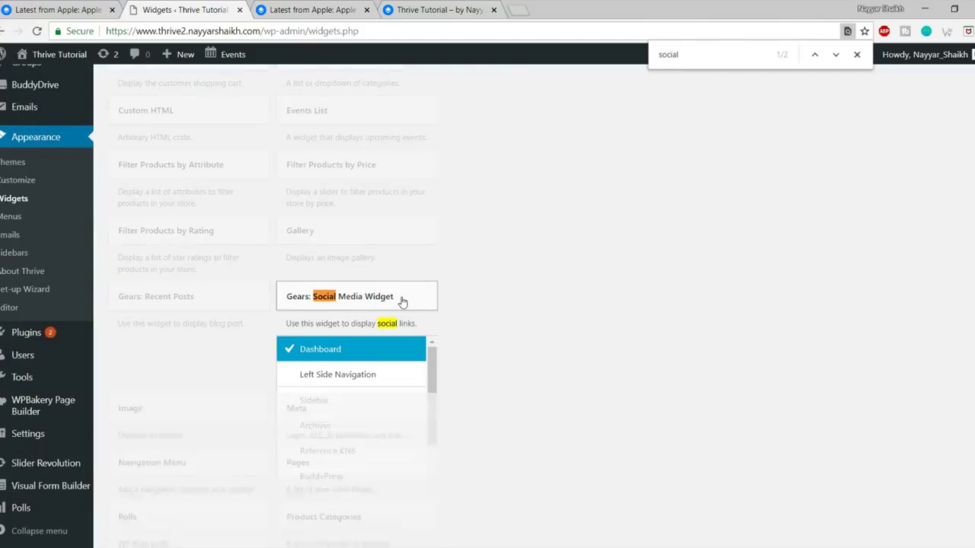
left_click(346, 402)
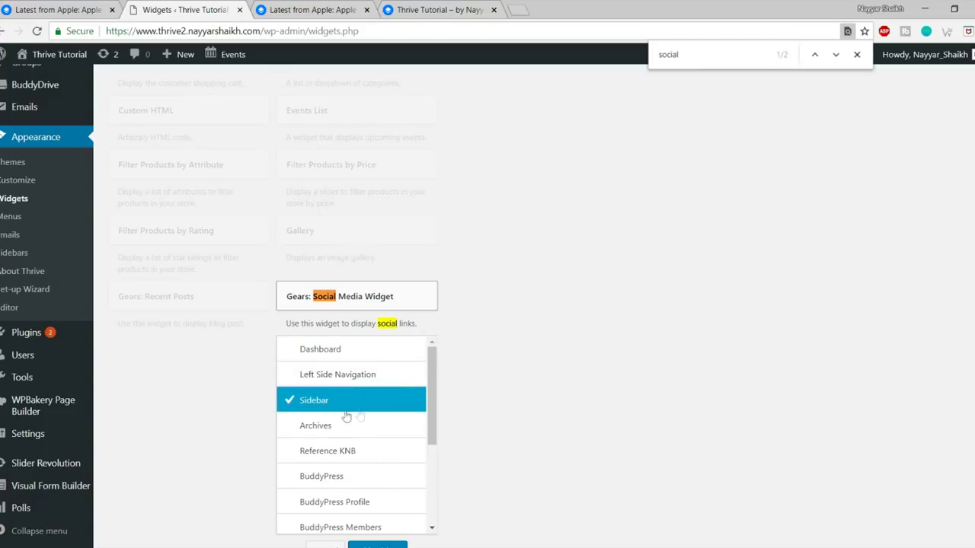
scroll(797, 358, "down", 2)
left_click(378, 420)
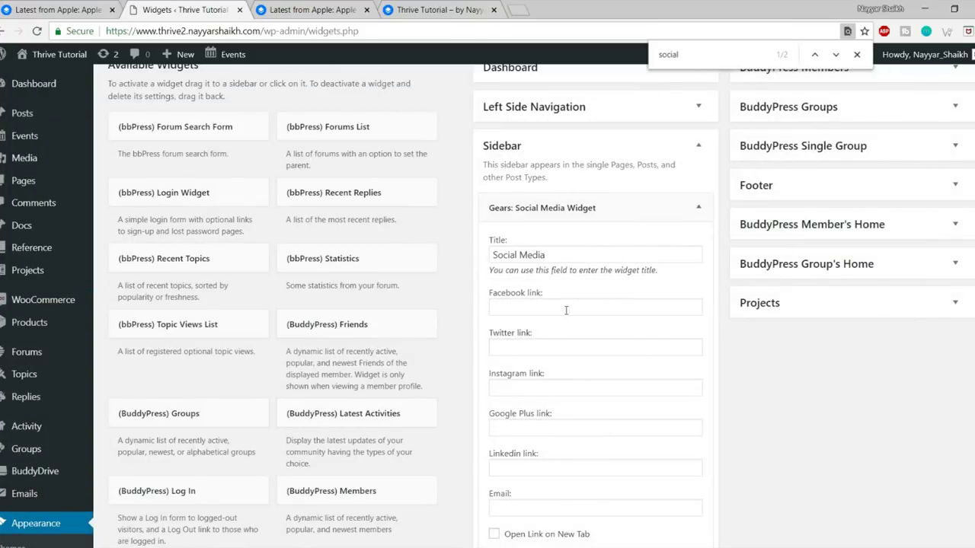
Copy the Facebook page URL from a new tab into the widget's Facebook link.
left_click(595, 306)
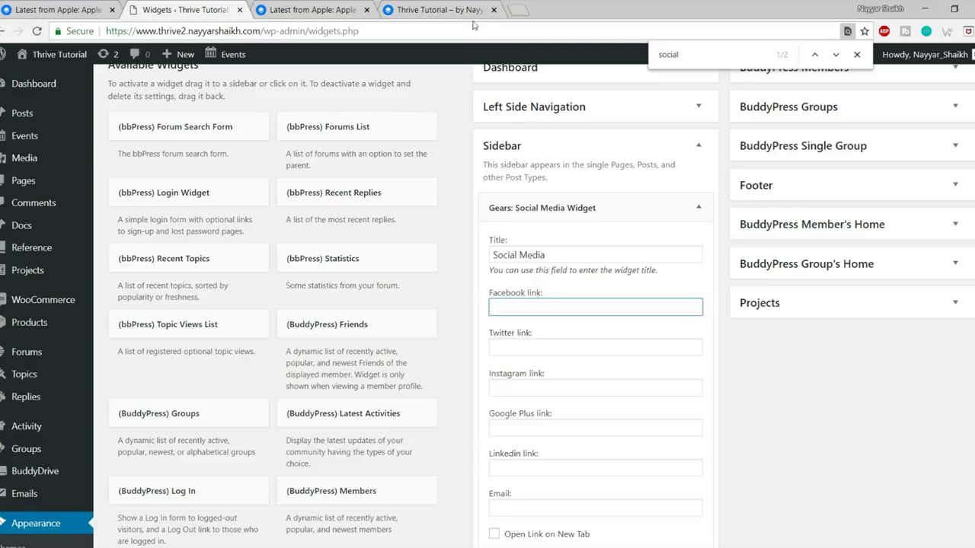
left_click(515, 8)
type("facebook.com")
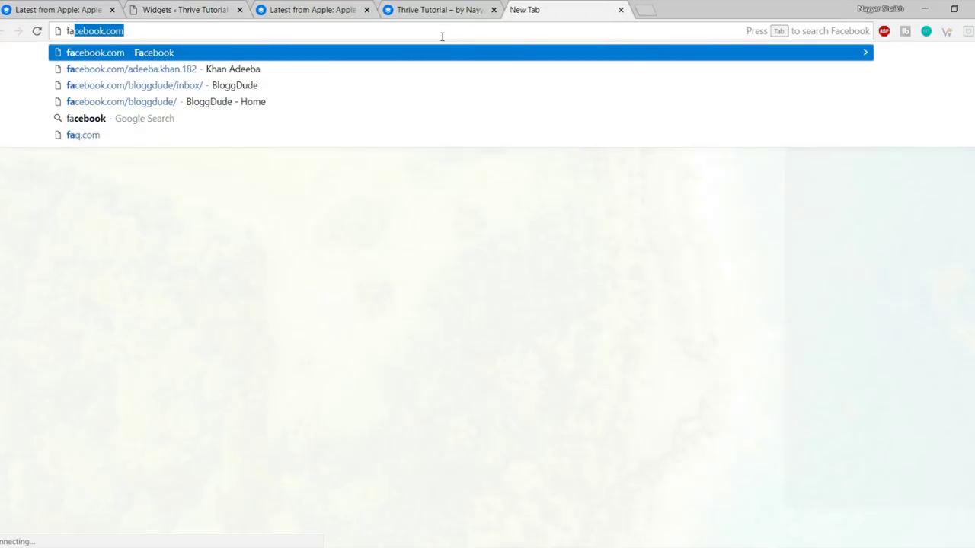
key("Down")
key("Down")
key("Down")
key("Return")
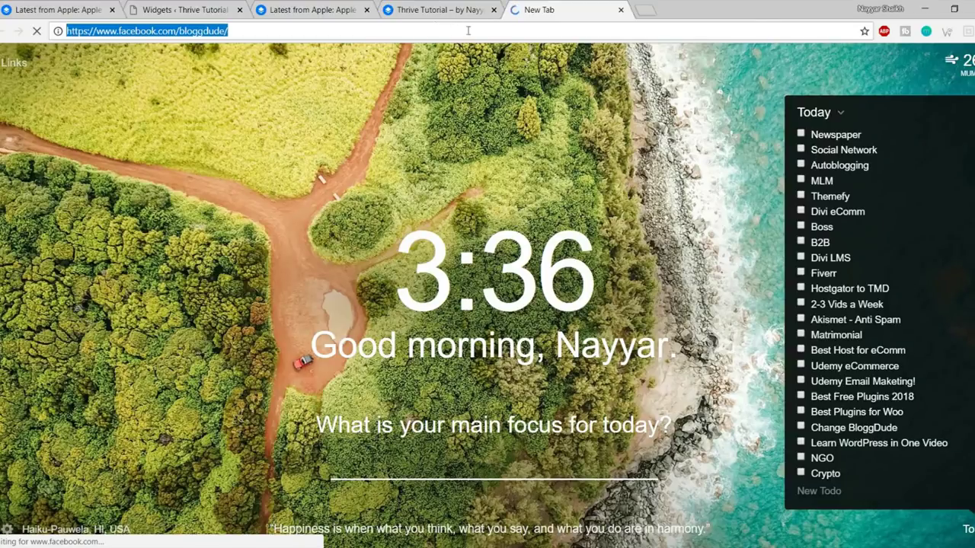
key("ctrl+c")
left_click(200, 6)
key("ctrl+v")
Paste the same Facebook URL into the Twitter, Instagram, Google Plus and LinkedIn links.
left_click(542, 347)
key("ctrl+v")
left_click(549, 384)
key("ctrl+v")
left_click(605, 428)
key("ctrl+v")
scroll(774, 434, "down", 1)
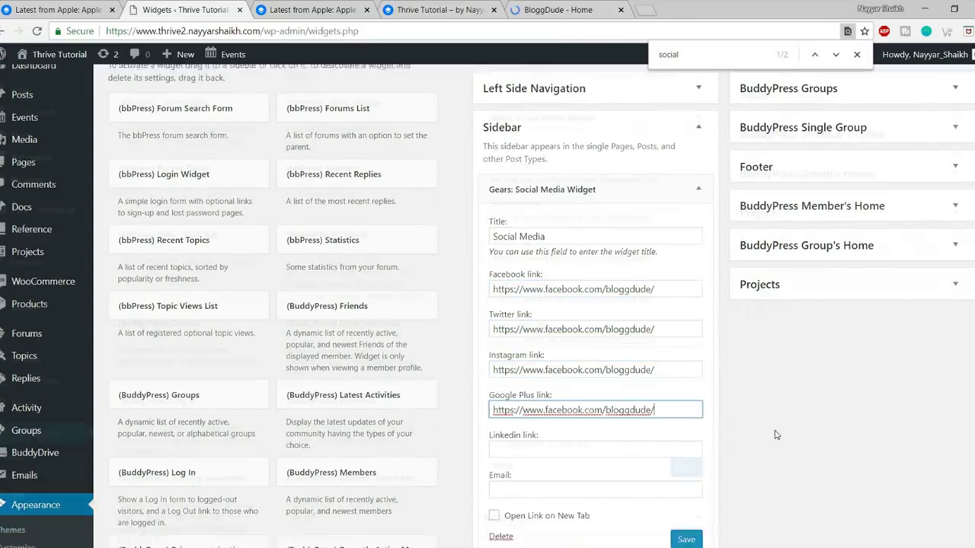
left_click(594, 336)
key("ctrl+v")
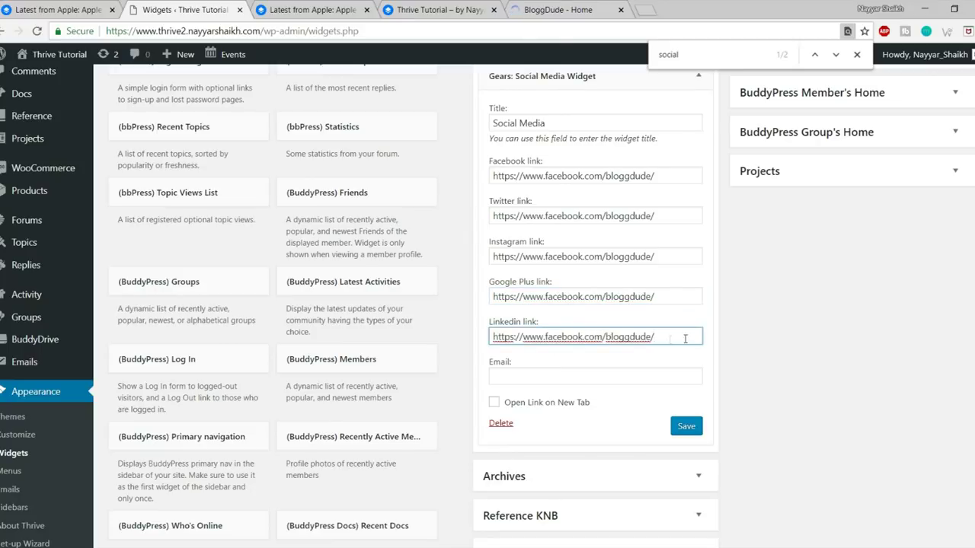
Clear the LinkedIn and Google Plus links, enable Open Link on New Tab, and save.
left_click_drag(686, 338, 431, 345)
key("BackSpace")
left_click_drag(668, 302, 435, 304)
key("BackSpace")
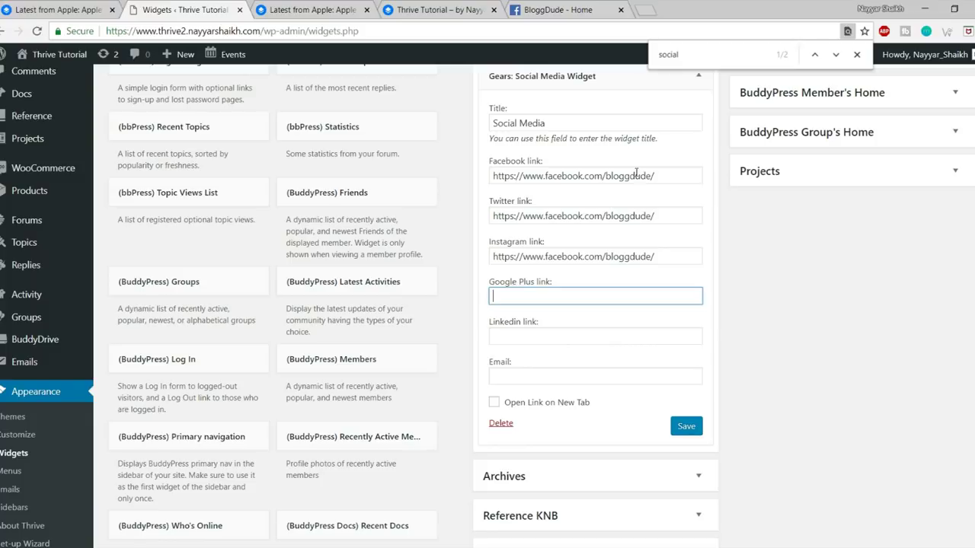
left_click(529, 404)
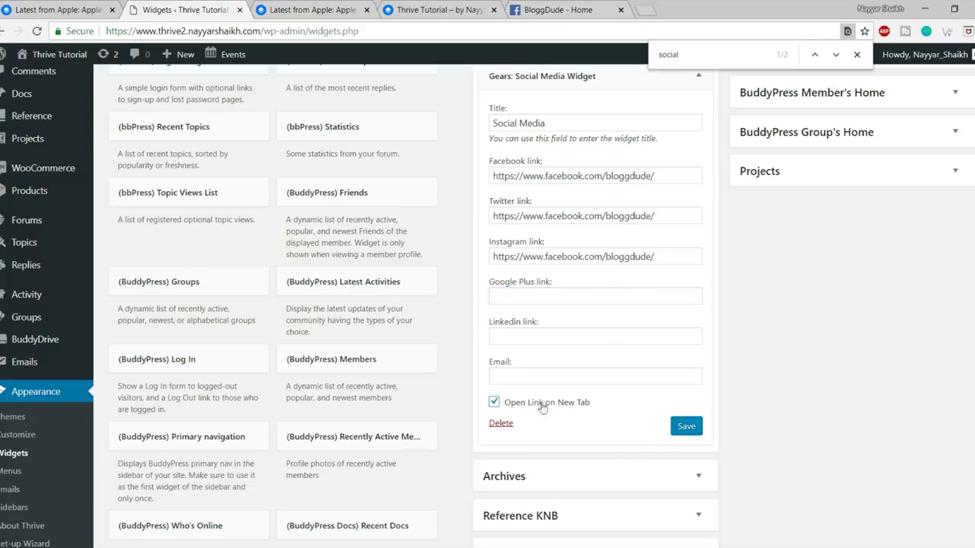
left_click(674, 428)
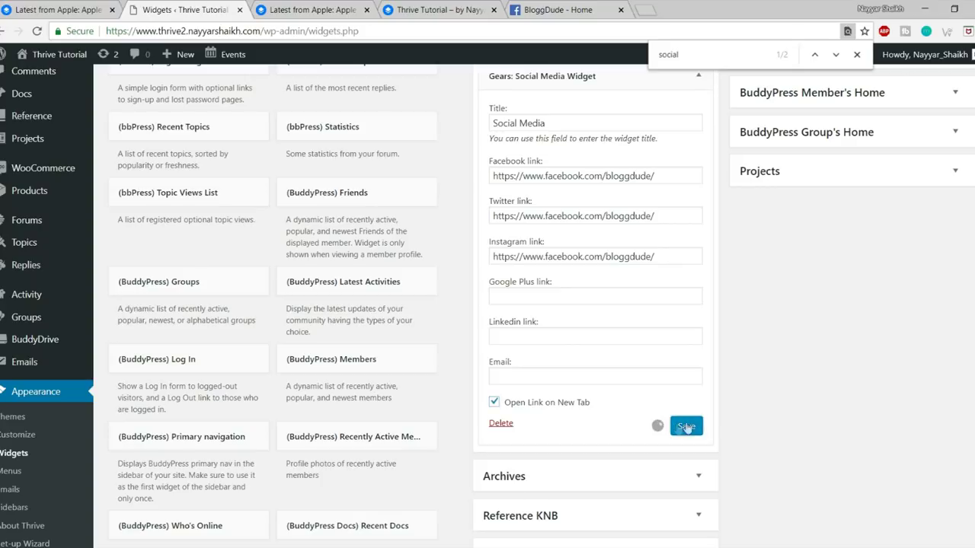
left_click(341, 12)
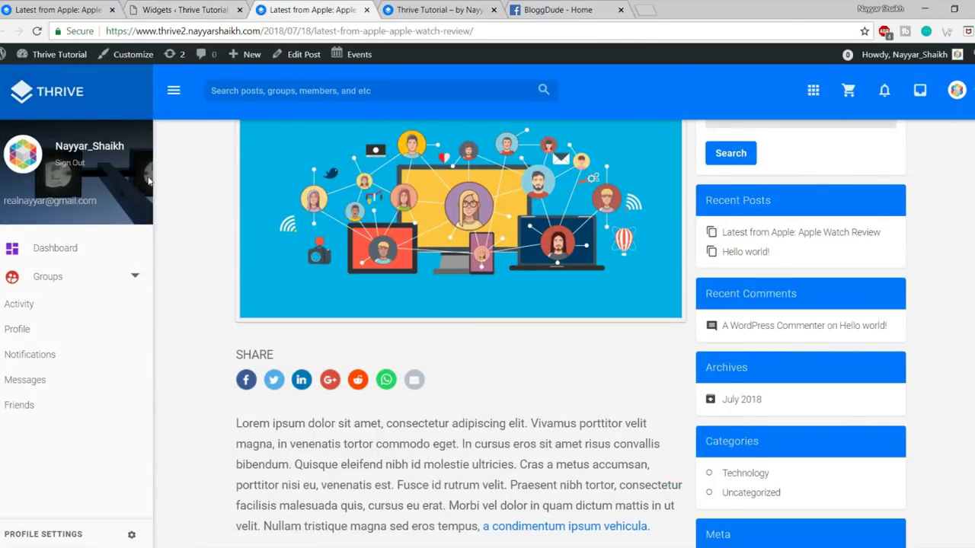
Reload the live post to check the widget, then paste the Facebook URL as the Google Plus link.
scroll(150, 181, "up", 2)
left_click(37, 31)
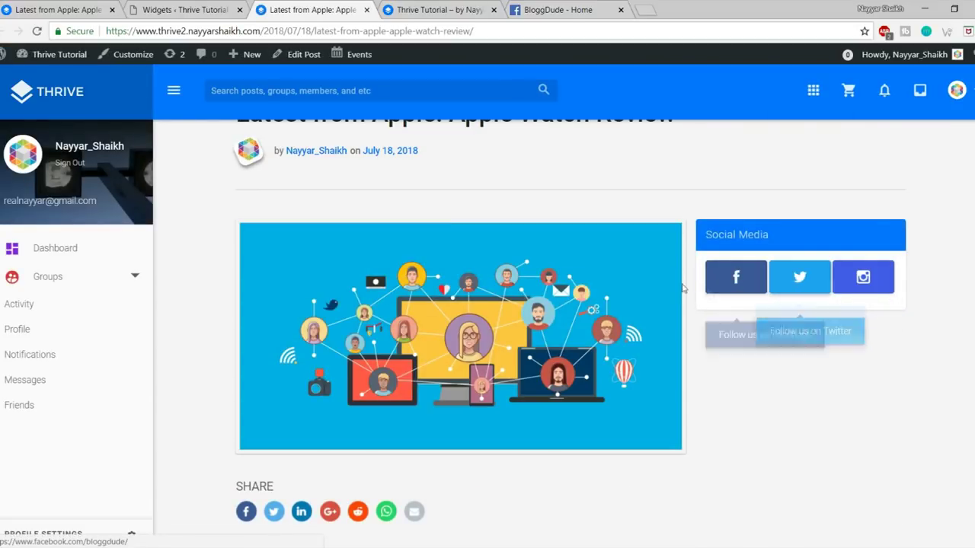
left_click(185, 10)
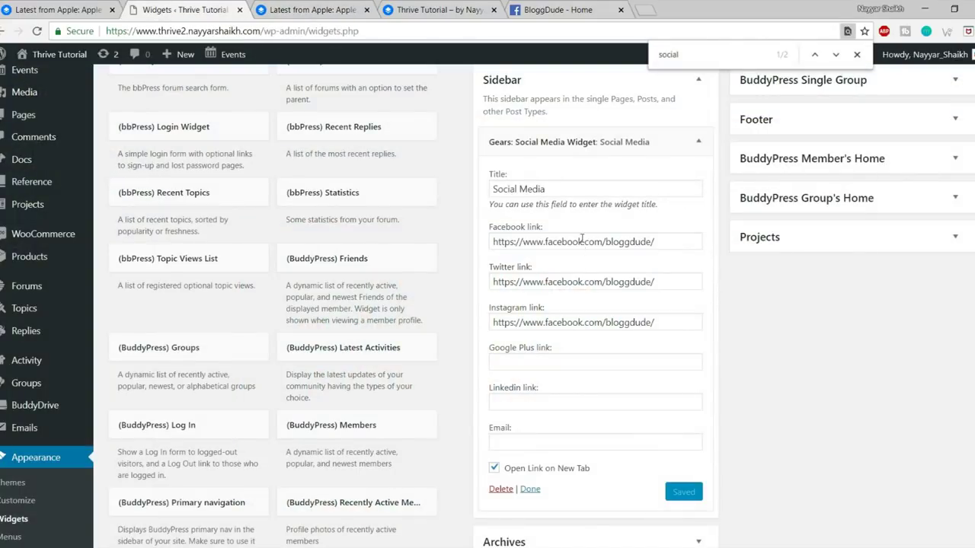
left_click(582, 364)
key("ctrl+v")
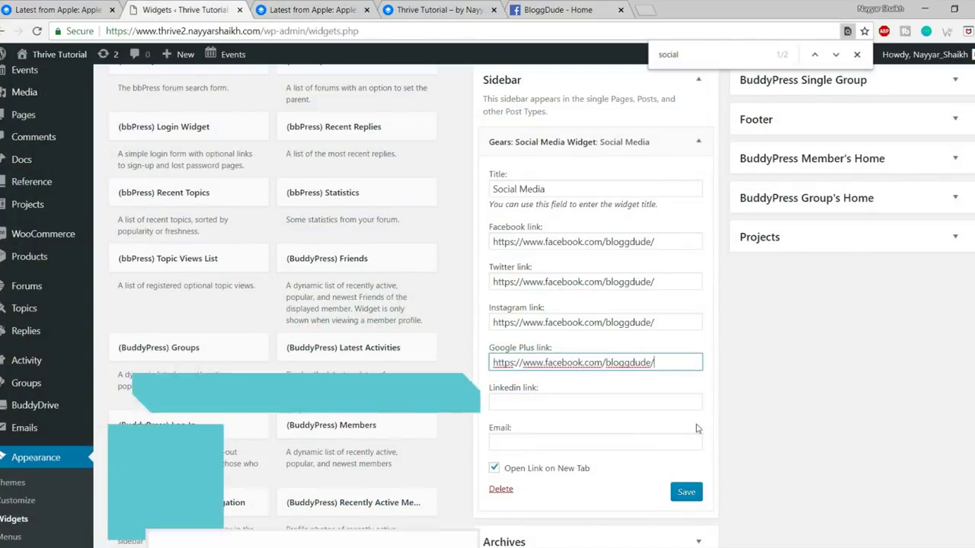
Reload the live post to see the Google+ button and compare it with the demo post.
left_click(335, 7)
left_click(36, 32)
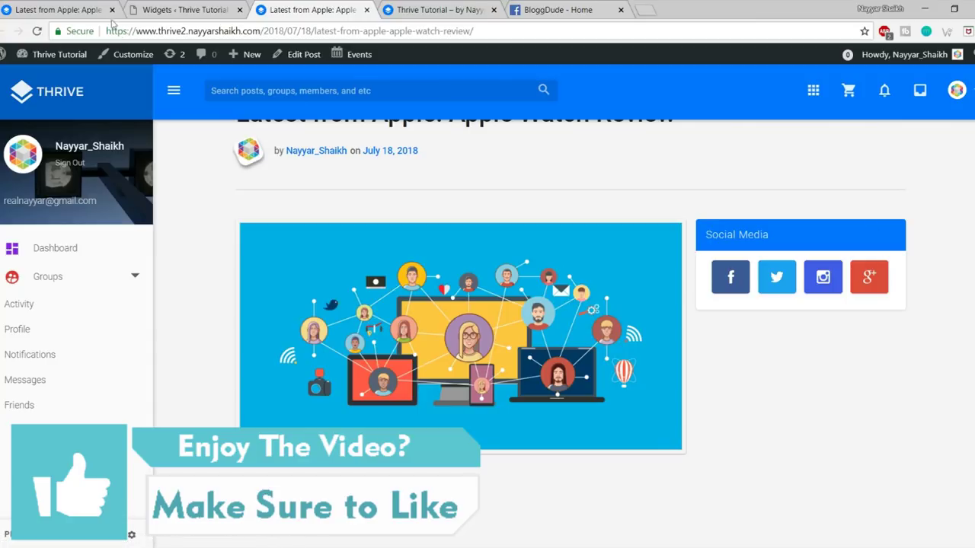
key("ctrl+1")
scroll(859, 238, "down", 3)
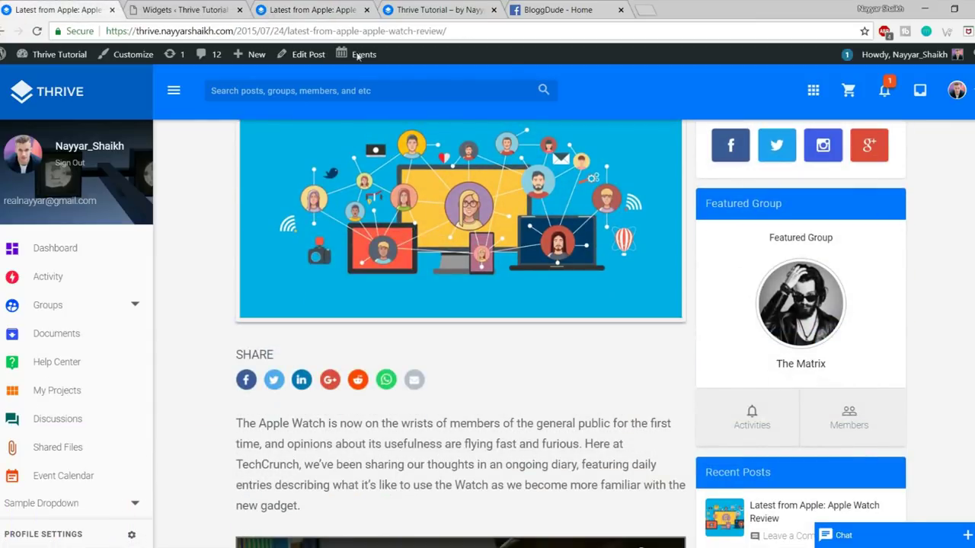
key("ctrl+2")
Find Thrive: Featured Group by searching 'feat' and add it to the Sidebar.
key("ctrl+a")
left_click(701, 54)
type("feat")
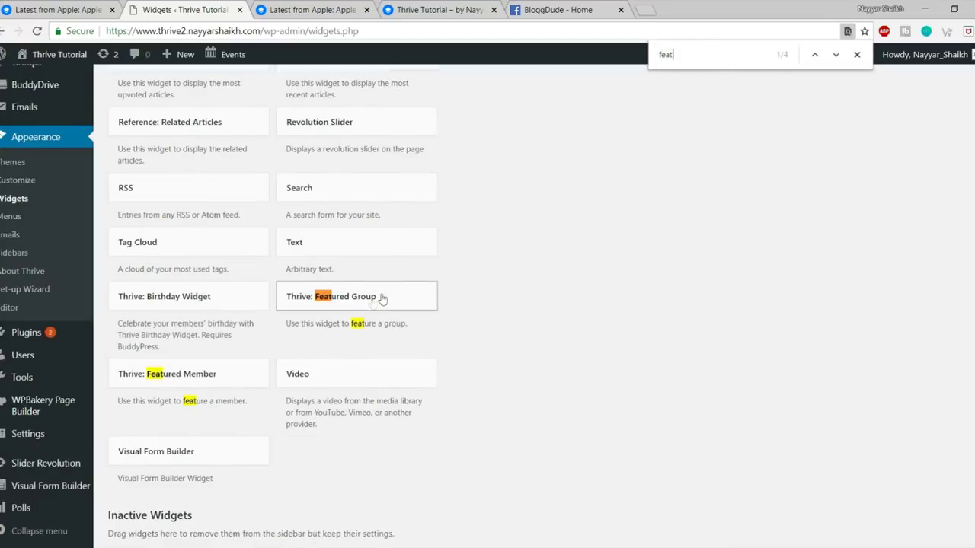
left_click(381, 298)
left_click(377, 419)
Collapse the Social Media widget, set the Featured Group name to new-group, and save.
scroll(683, 384, "down", 2)
scroll(682, 384, "up", 2)
left_click(698, 208)
left_click(553, 343)
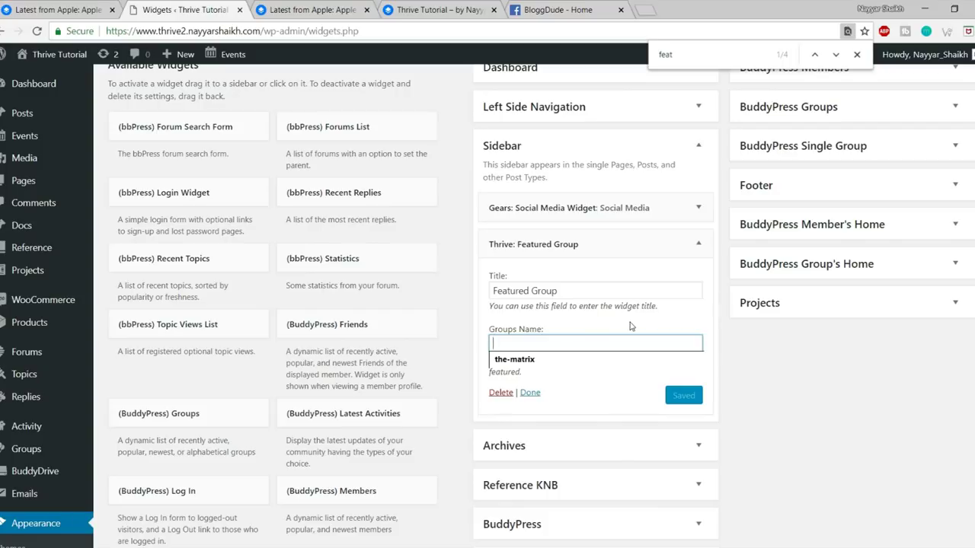
type("new-group")
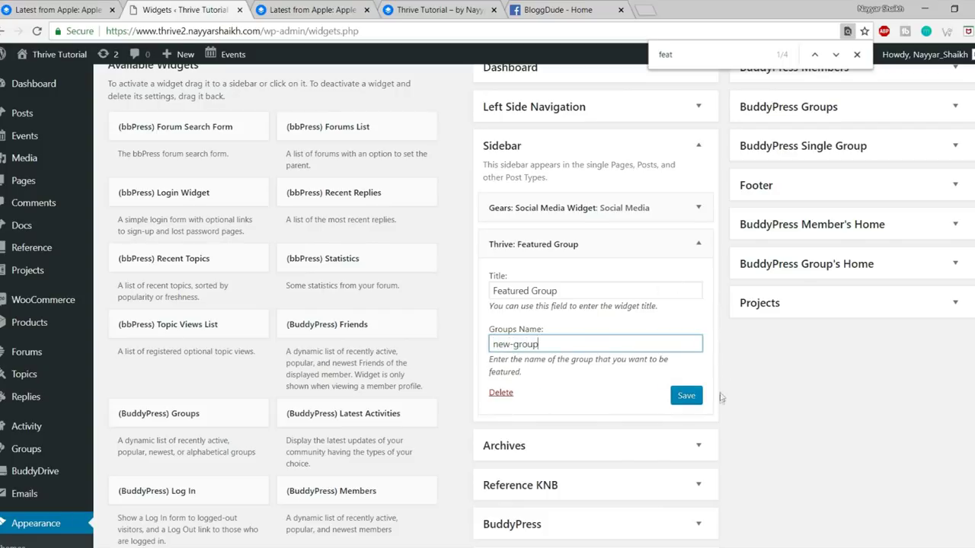
left_click(701, 396)
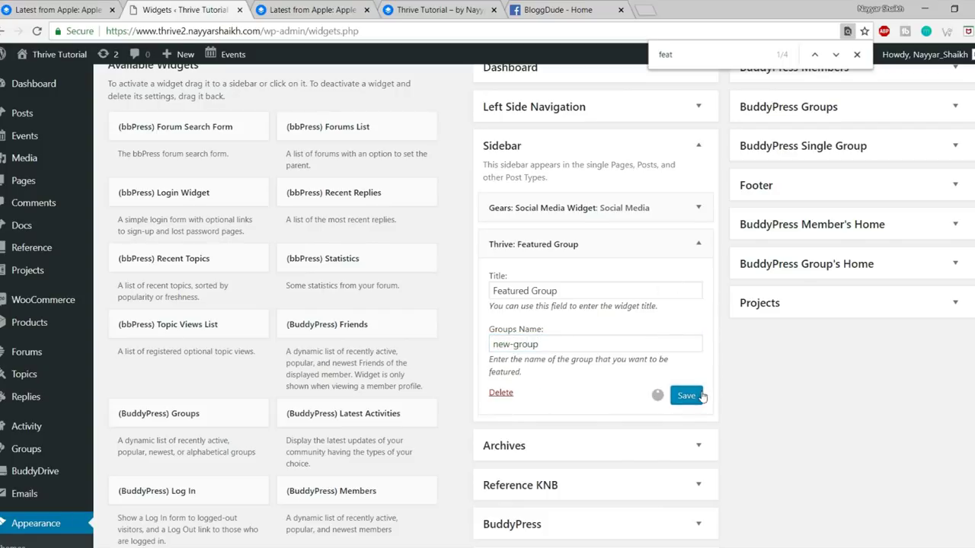
Reload the live post to see New Group featured and compare with the demo post.
left_click(312, 10)
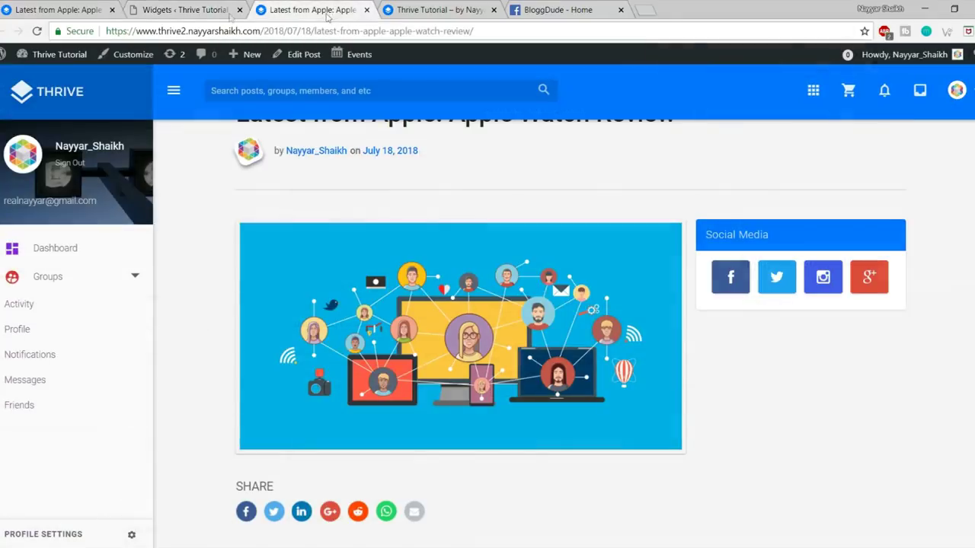
left_click(36, 31)
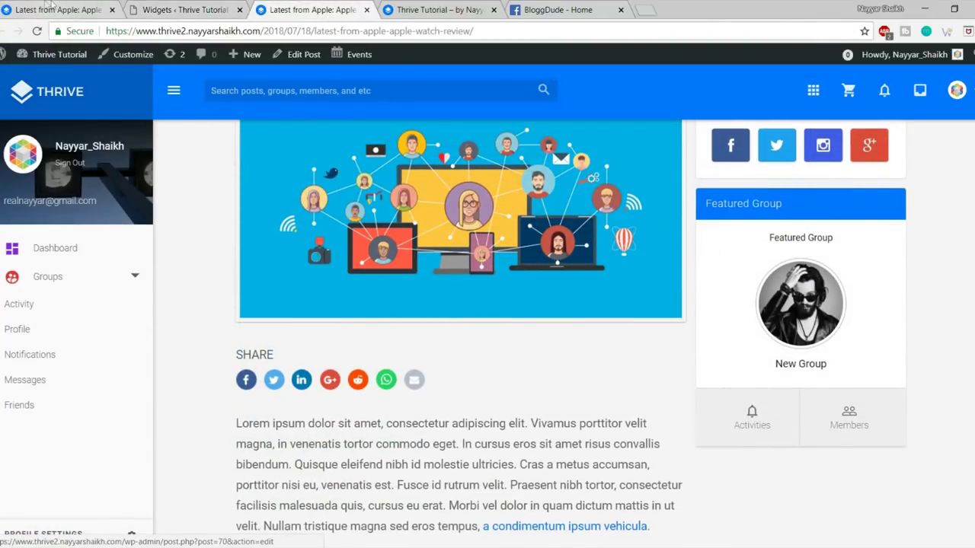
left_click(51, 6)
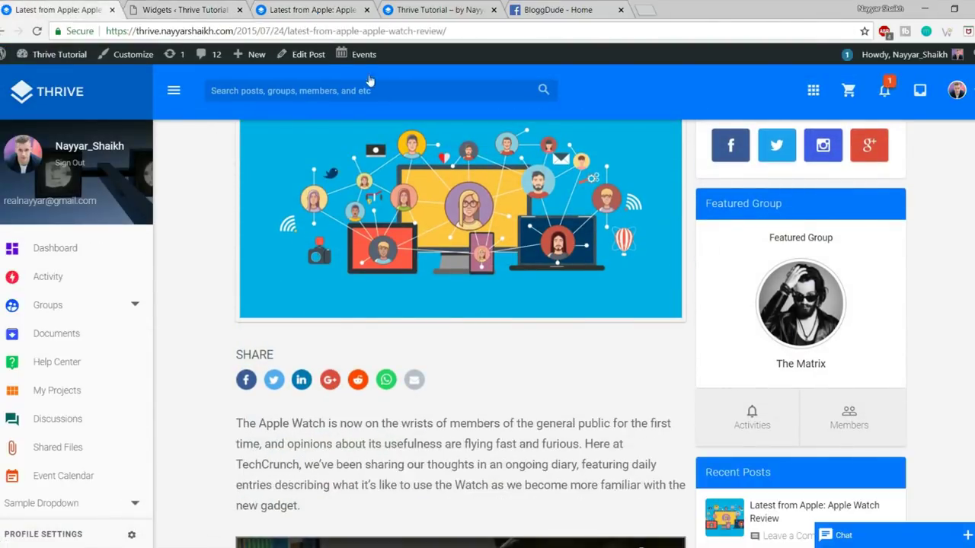
scroll(805, 259, "down", 3)
left_click(229, 9)
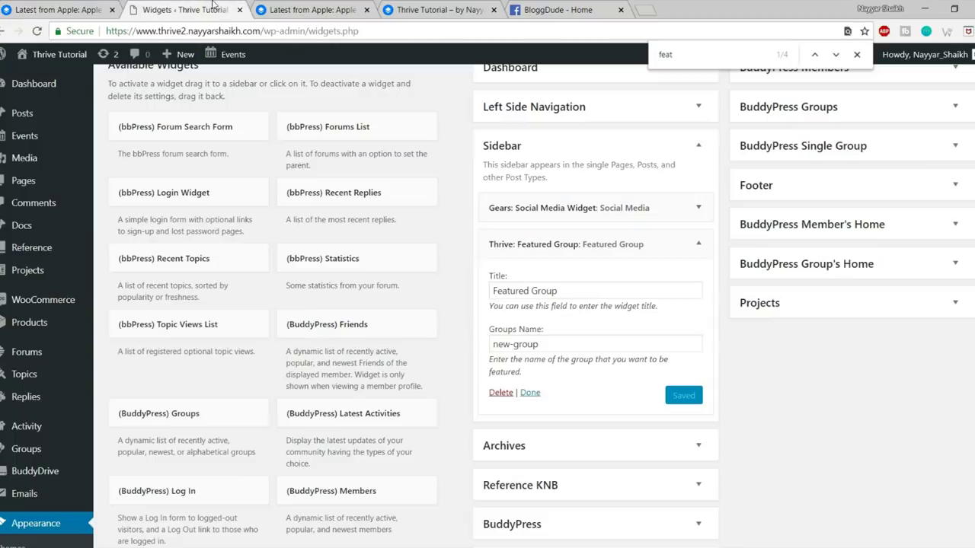
Search 'posts' to locate Gears: Recent Posts and add it to the Sidebar.
type("posts")
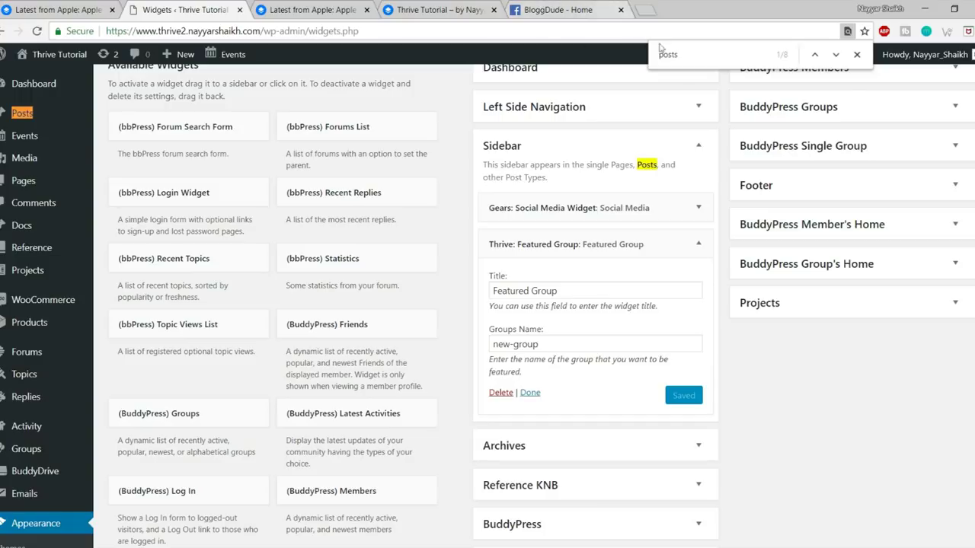
left_click(837, 56)
left_click(836, 56)
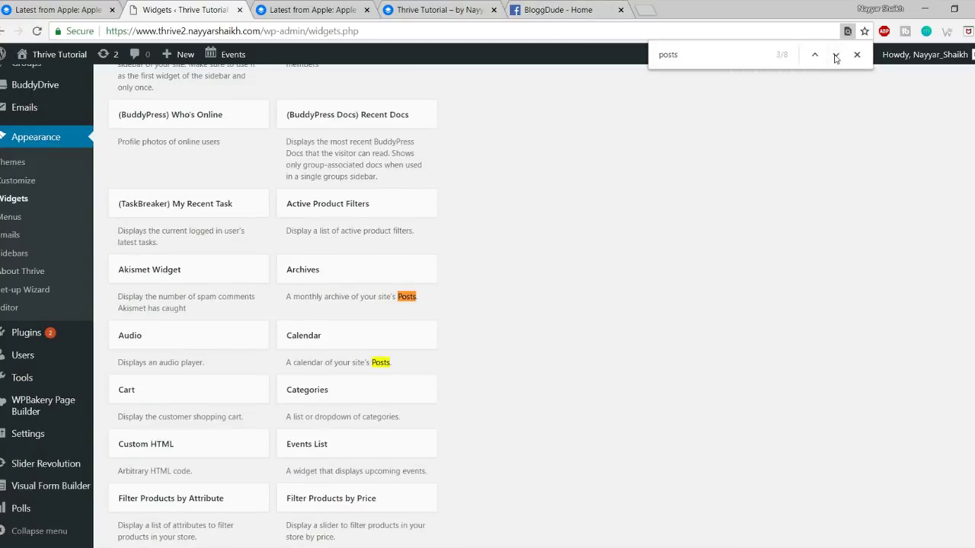
left_click(836, 57)
left_click(836, 57)
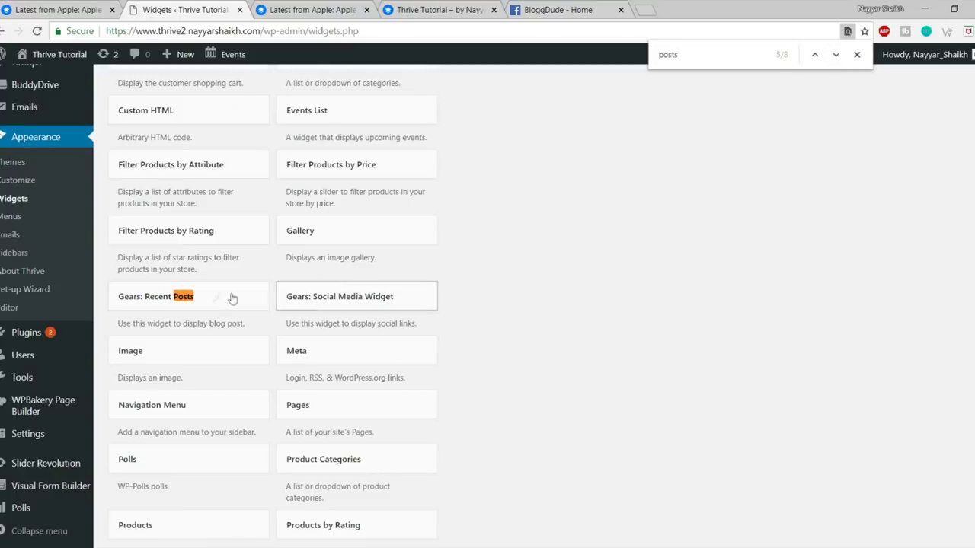
left_click(210, 297)
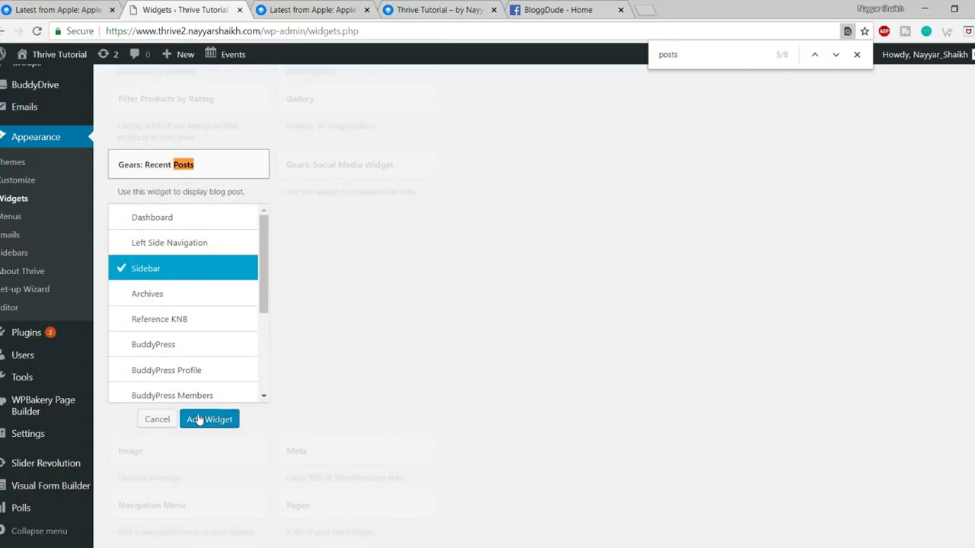
left_click(202, 429)
Reload the live post to see the recent posts list and compare with the demo post.
scroll(662, 330, "down", 1)
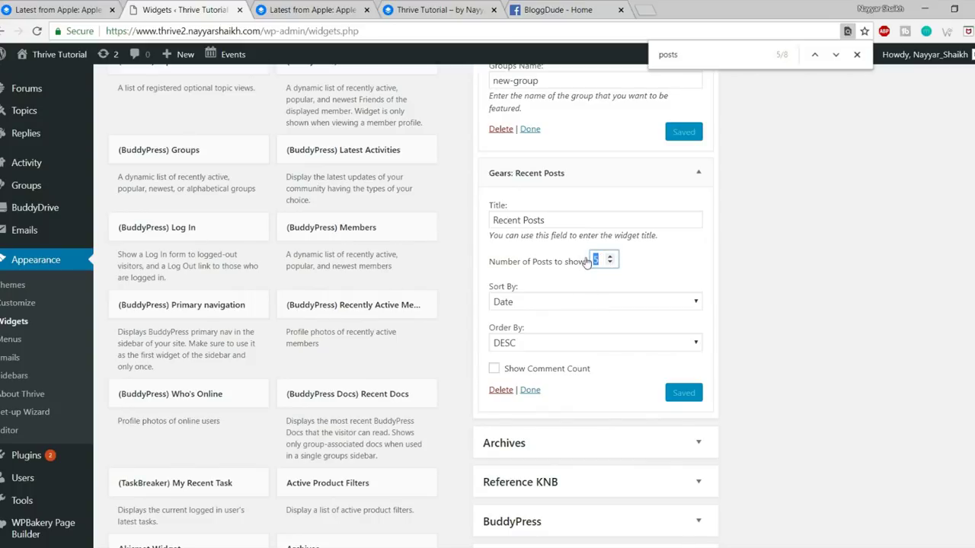
left_click(312, 9)
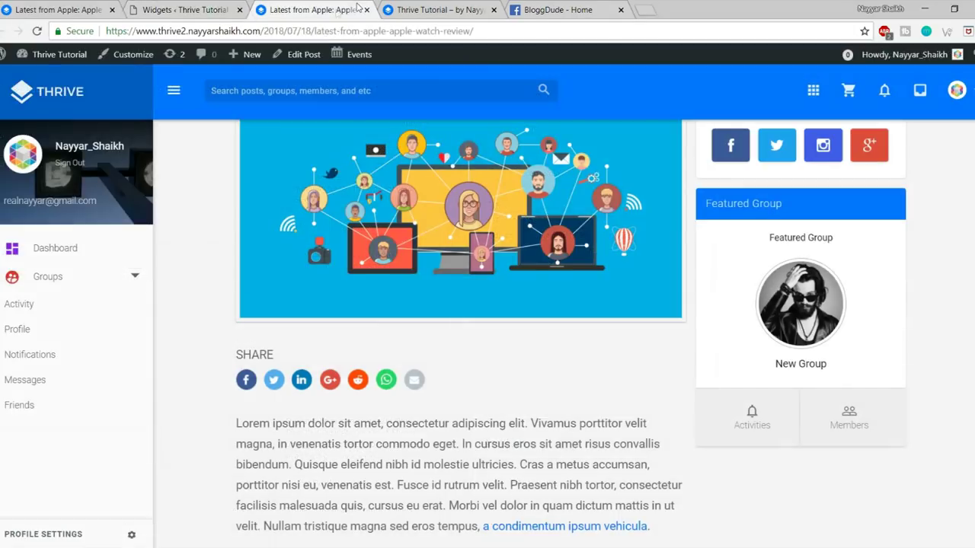
left_click(35, 33)
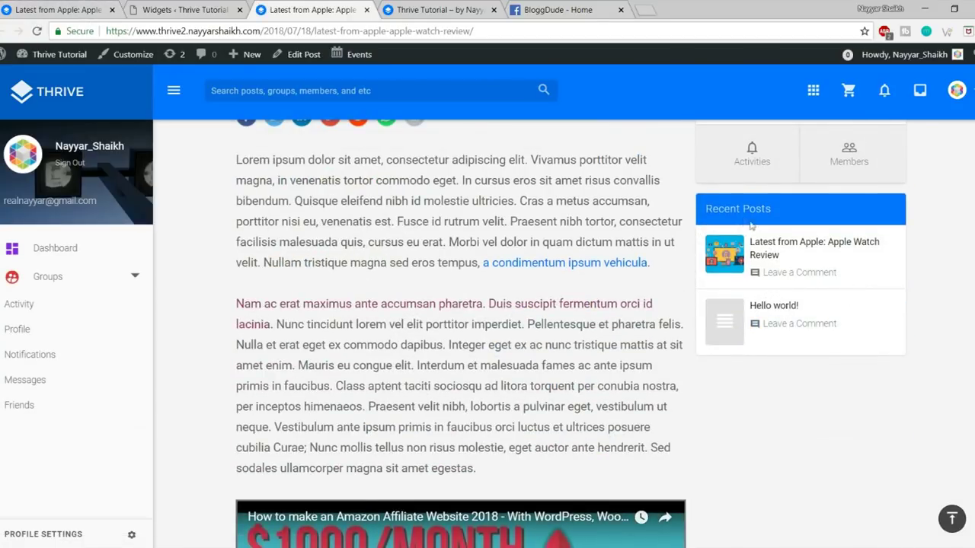
left_click(55, 6)
scroll(876, 320, "down", 5)
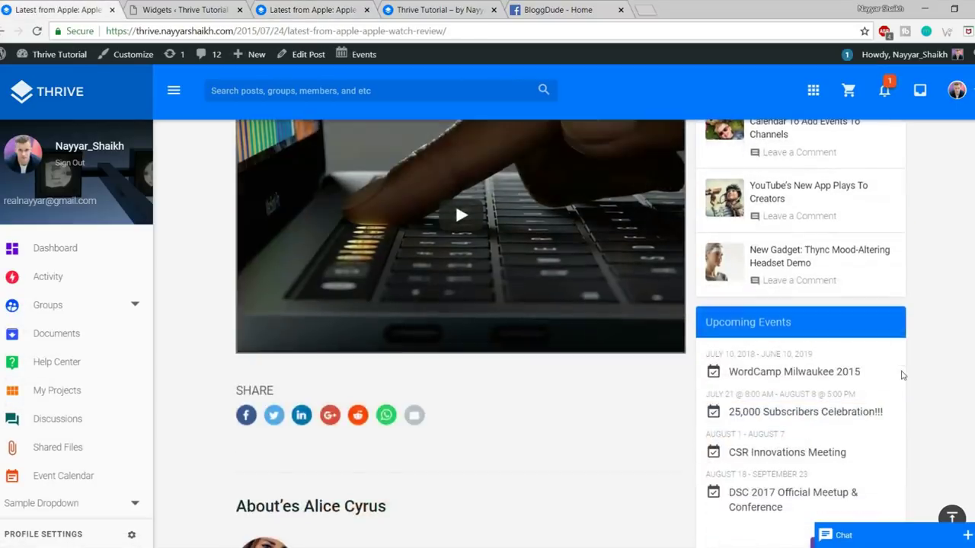
Search 'eve' to locate the Events List widget and add it to the Sidebar.
left_click(187, 10)
key("ctrl+f")
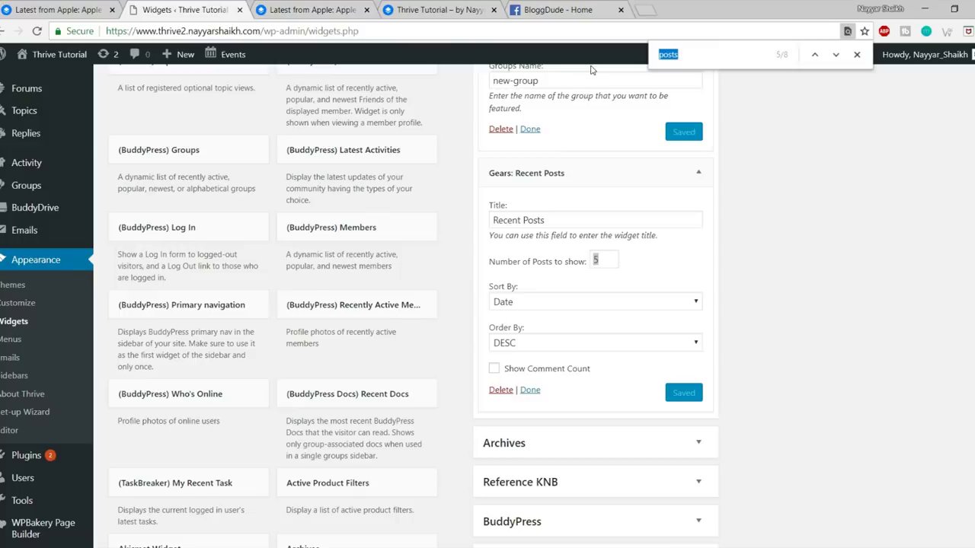
type("events")
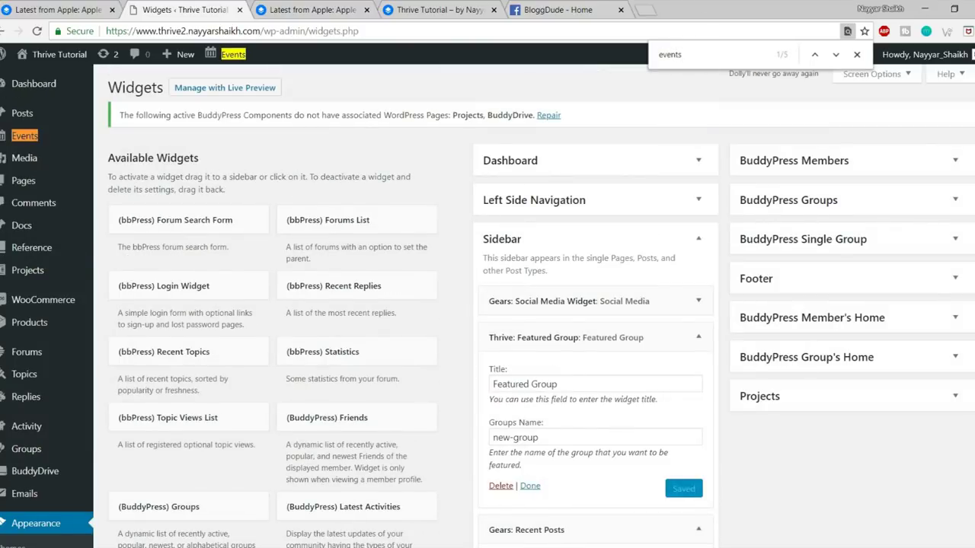
left_click(837, 56)
left_click(836, 57)
left_click(837, 56)
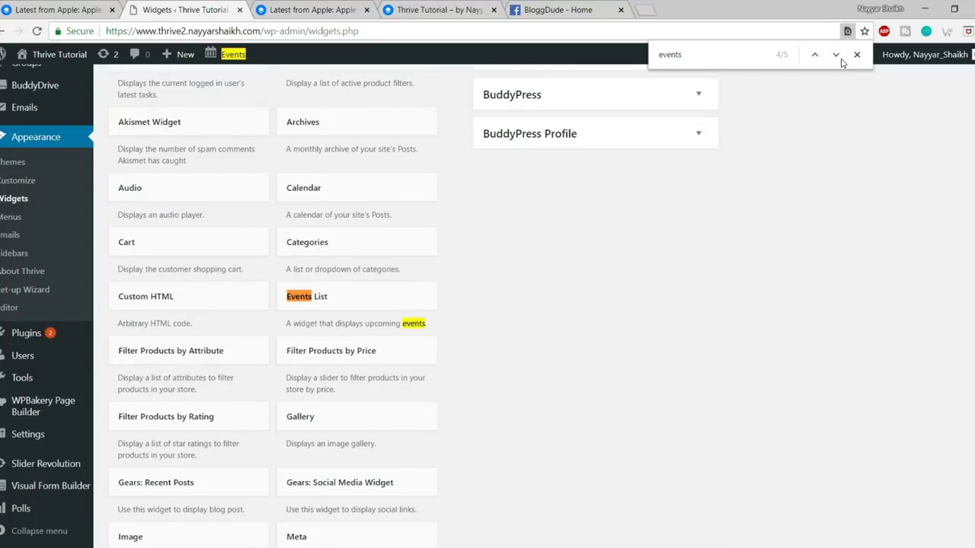
left_click(343, 296)
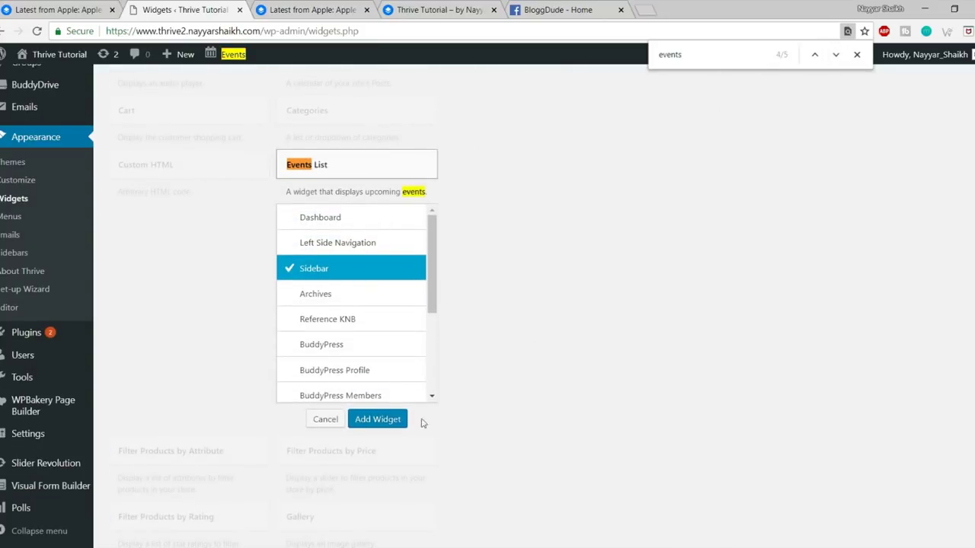
left_click(378, 420)
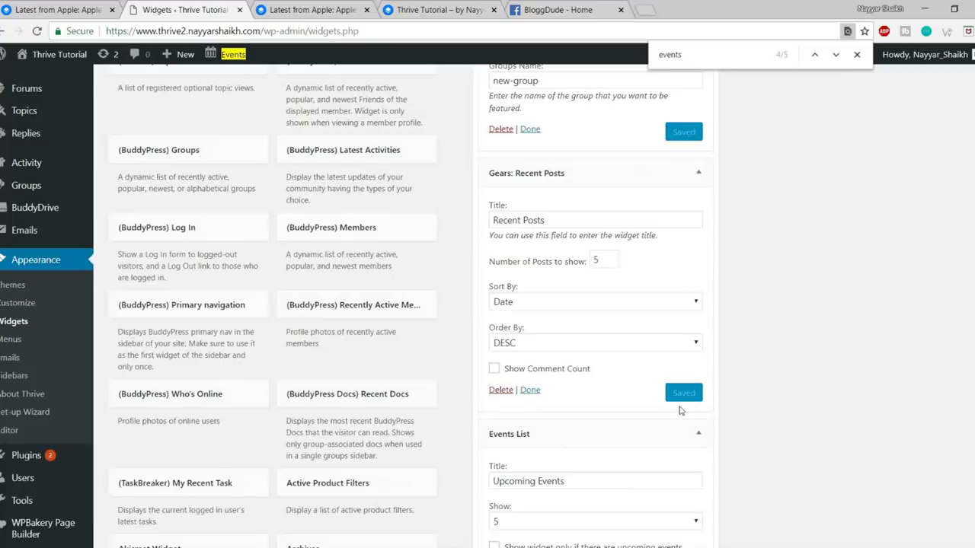
left_click(316, 6)
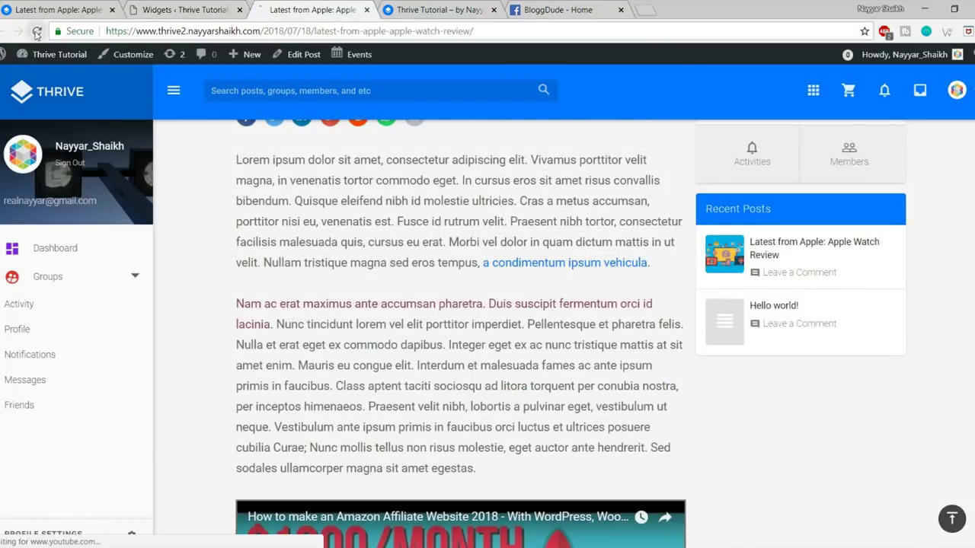
Browse the Thrive home page widgets, including Upcoming Events, then open the logged-in member's profile.
scroll(833, 259, "down", 2)
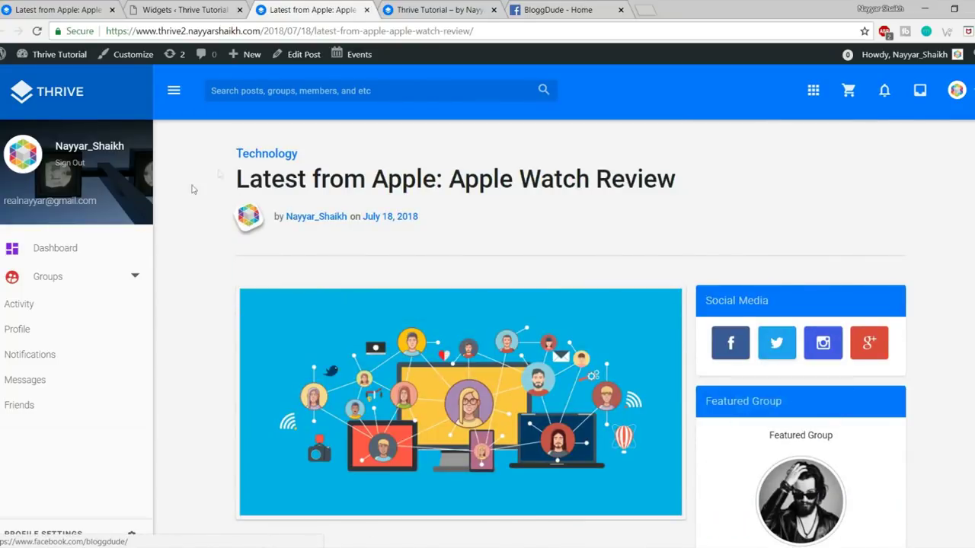
left_click(60, 90)
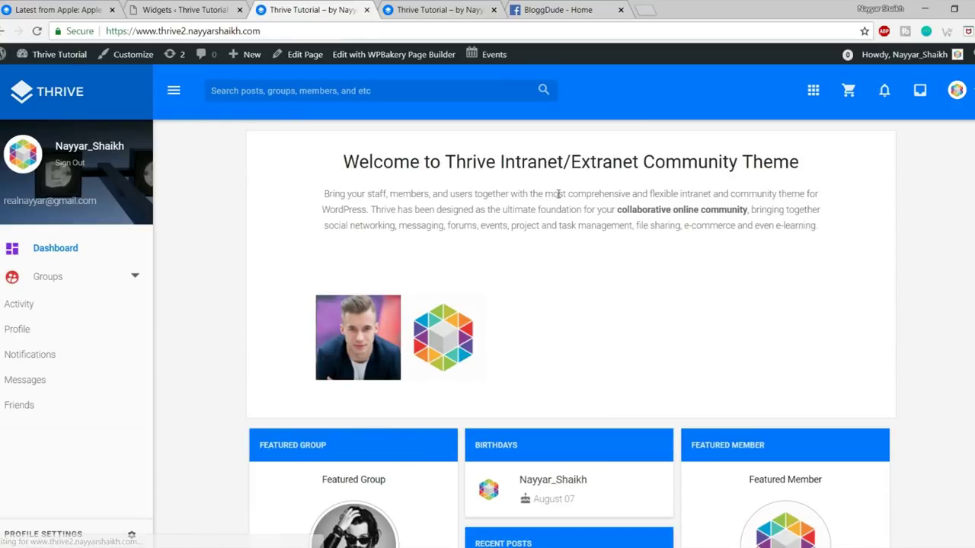
scroll(685, 259, "down", 6)
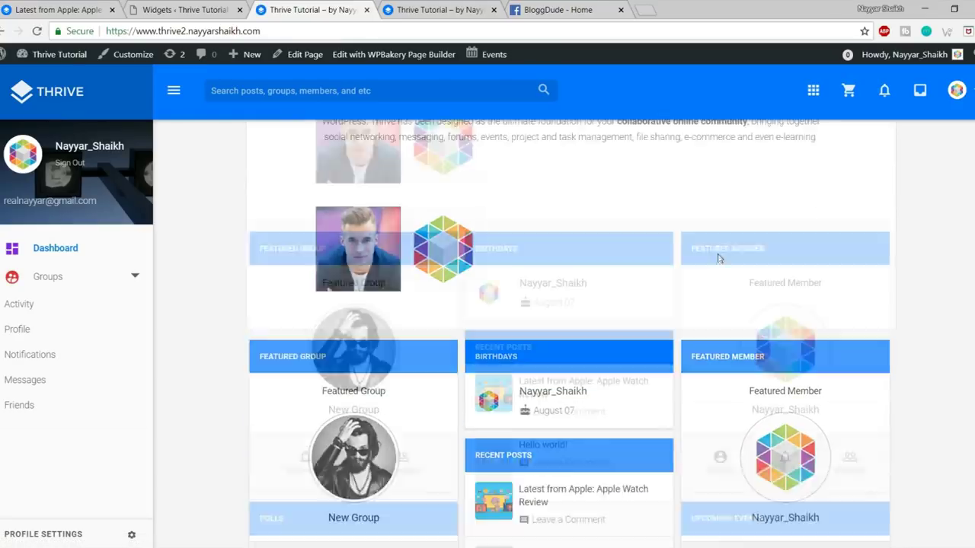
scroll(685, 271, "up", 6)
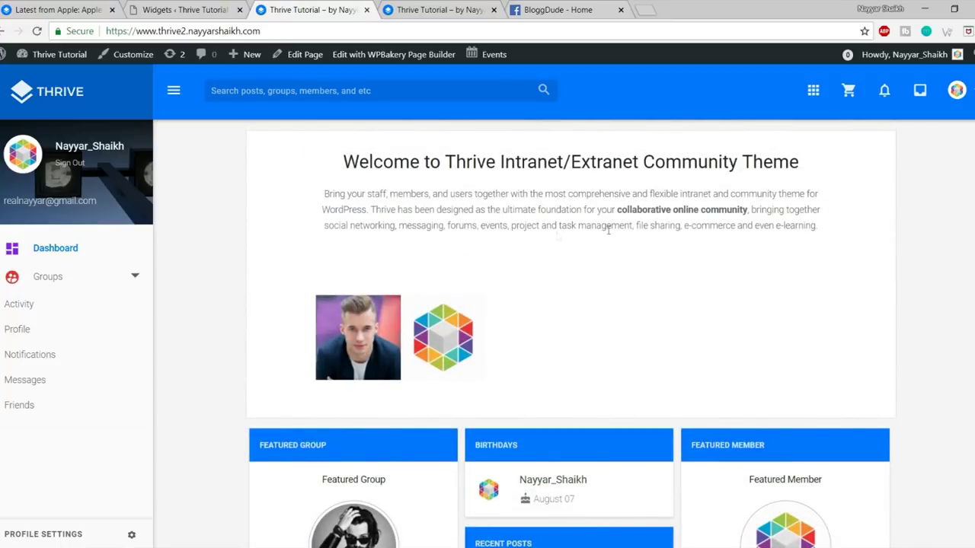
scroll(796, 324, "down", 1)
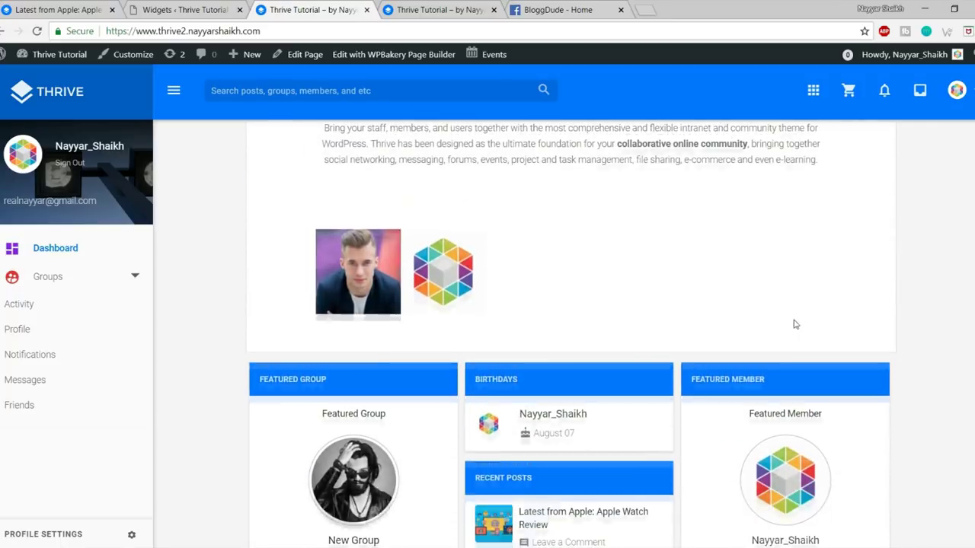
scroll(658, 230, "down", 4)
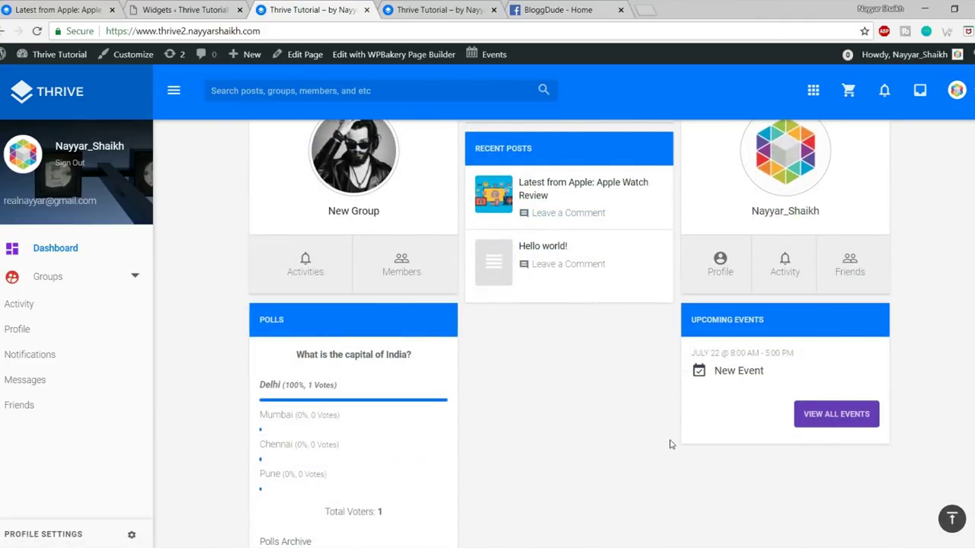
scroll(678, 443, "up", 5)
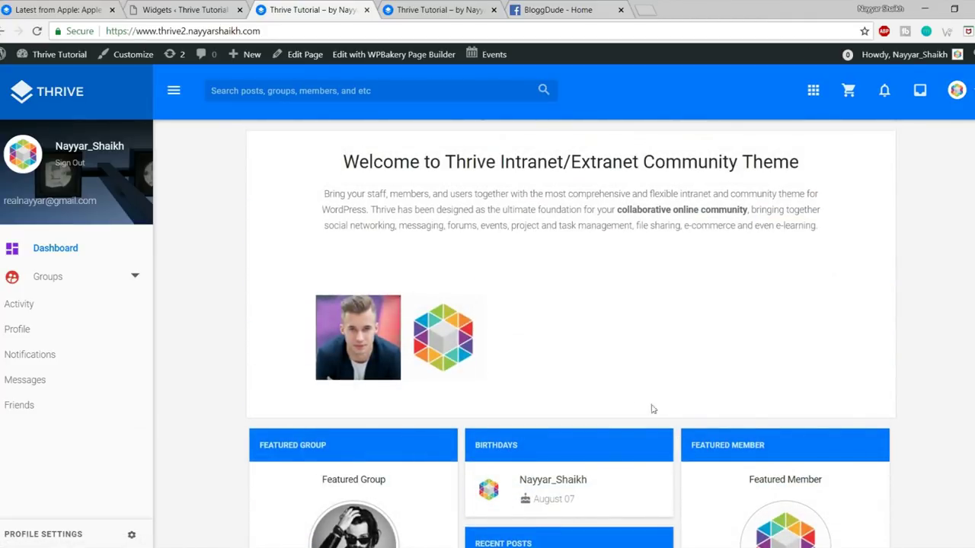
left_click(106, 150)
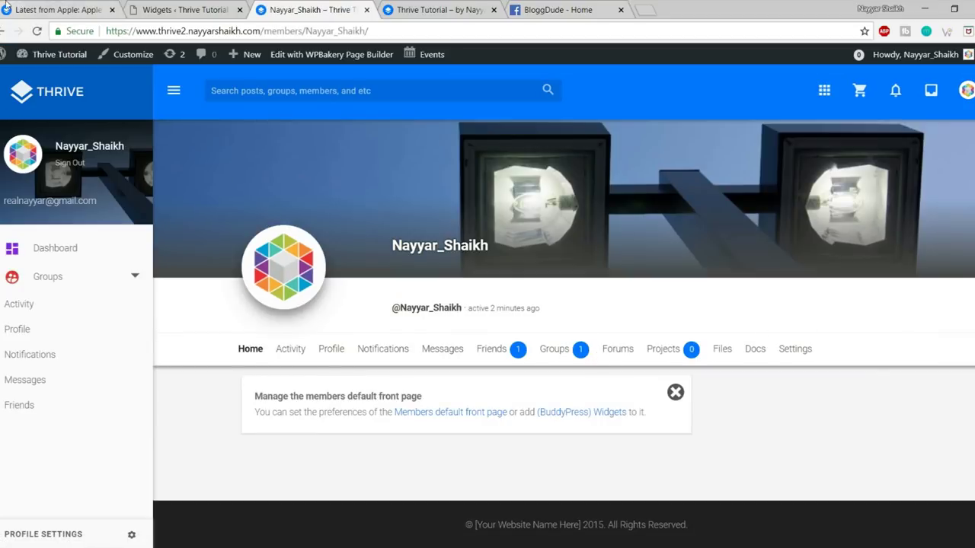
key("ctrl+1")
left_click(88, 147)
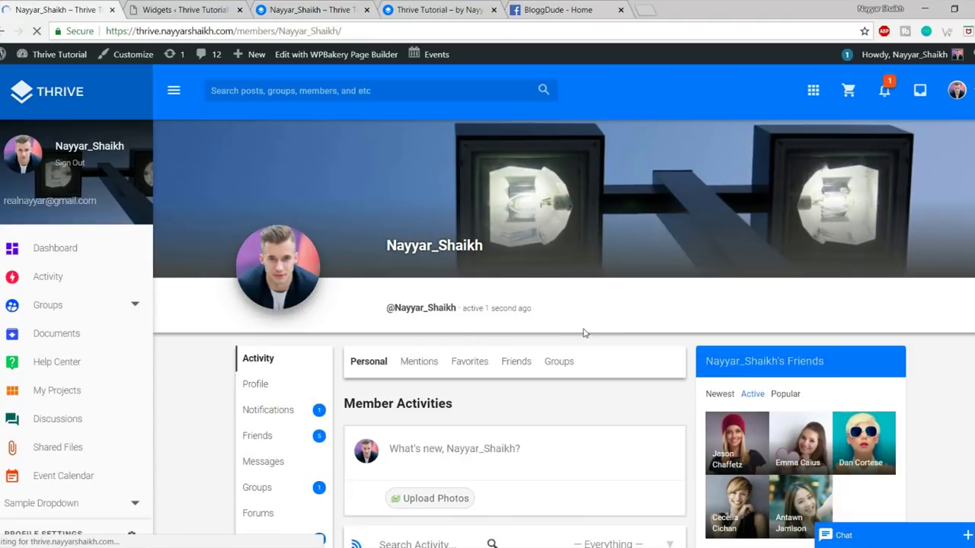
scroll(583, 333, "down", 3)
scroll(583, 333, "up", 5)
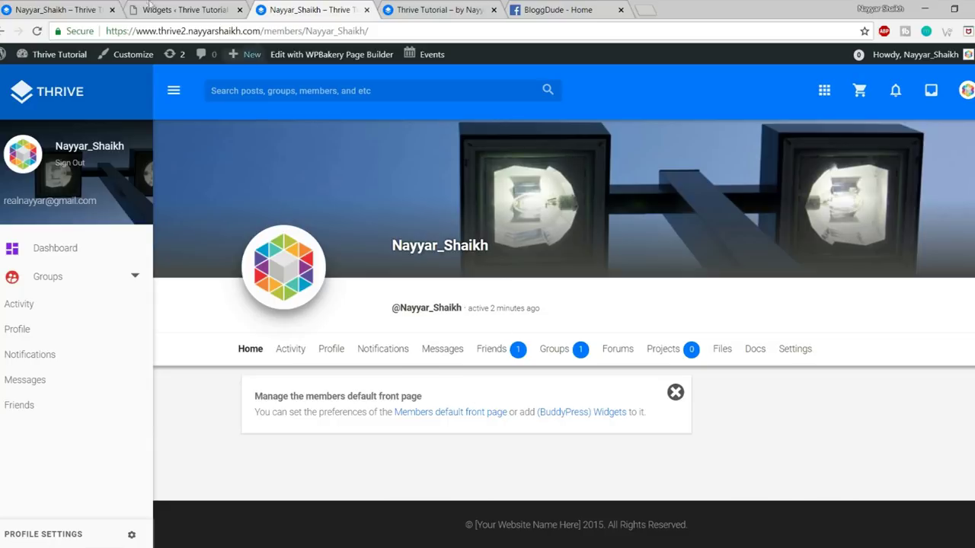
left_click(57, 10)
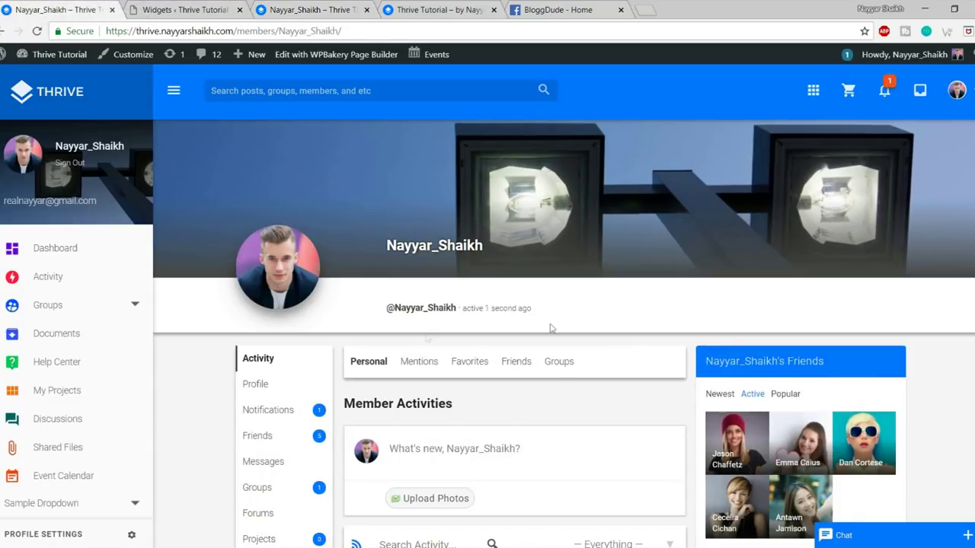
left_click(320, 10)
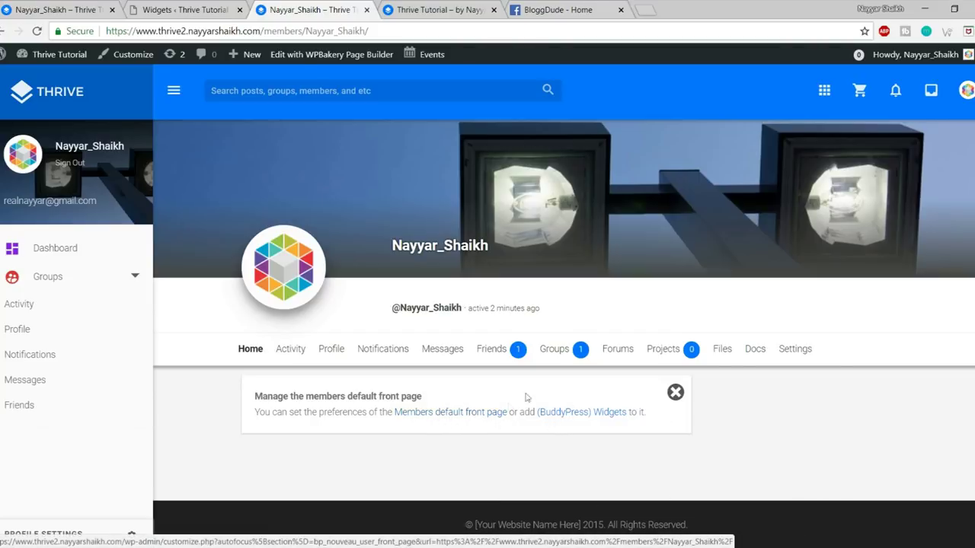
In Customize > BuddyPress Nouveau > Member front page, uncheck Enable.
left_click(134, 61)
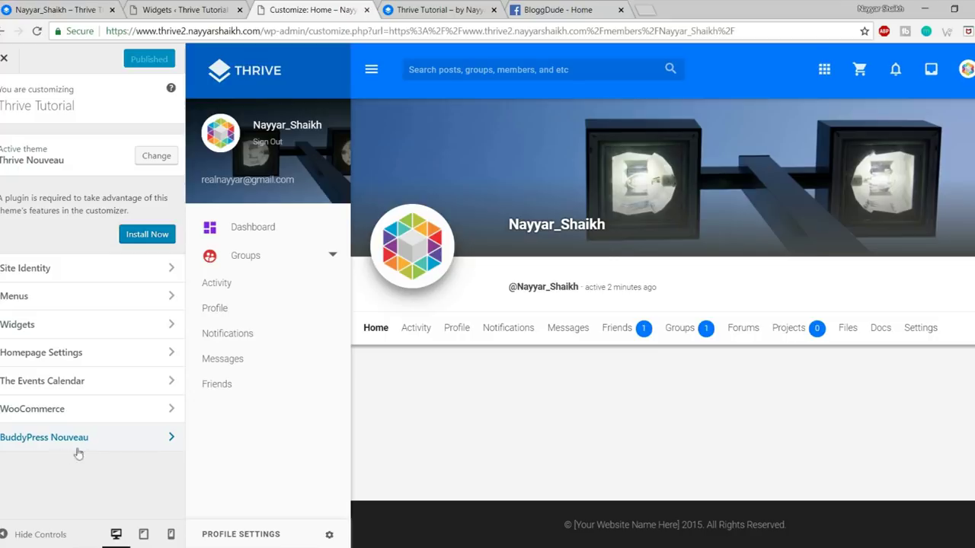
left_click(100, 438)
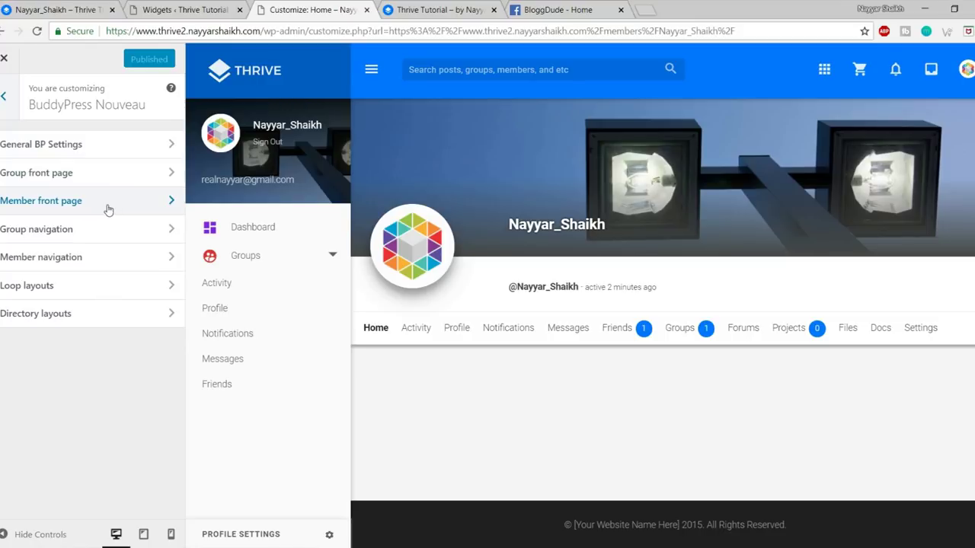
left_click(107, 203)
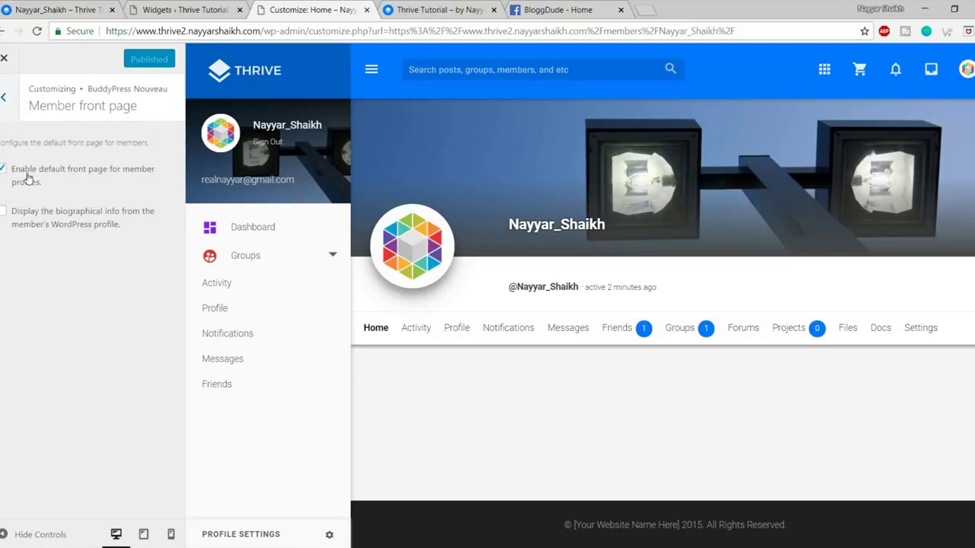
left_click(29, 176)
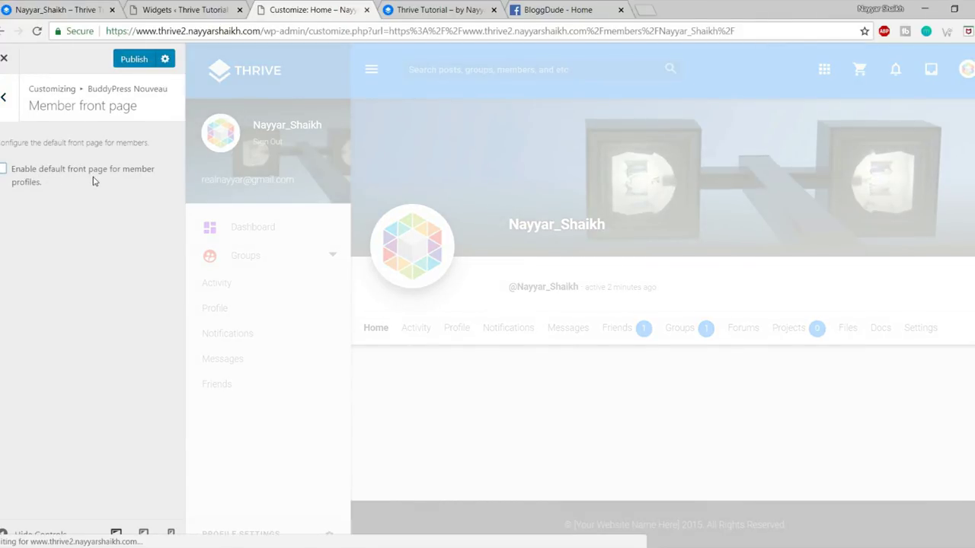
Set Member navigation to display vertically, publish, and hide the controls.
scroll(666, 409, "down", 3)
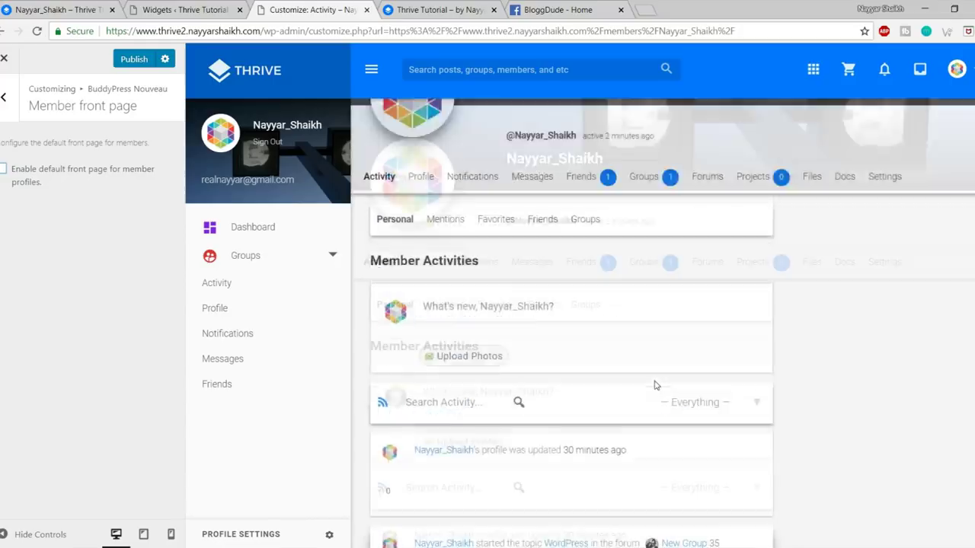
left_click(4, 97)
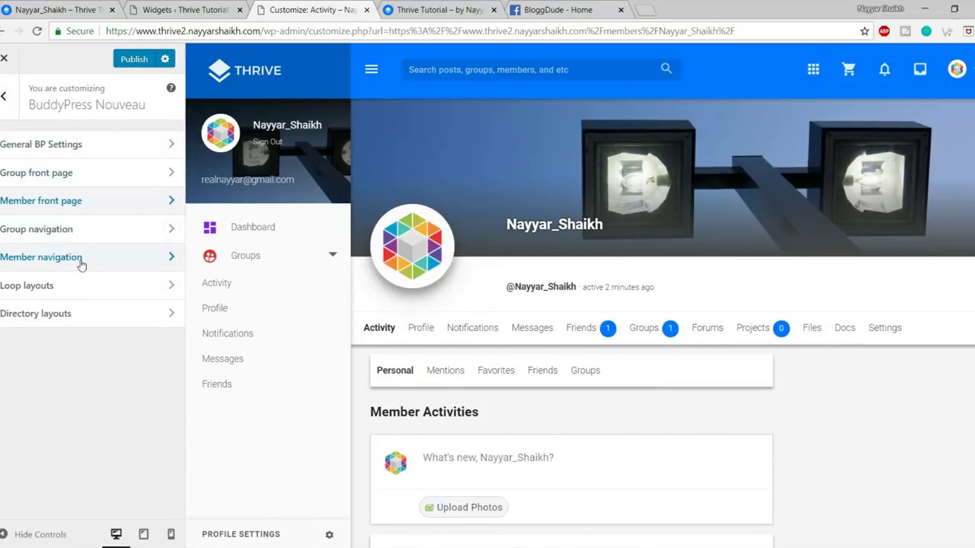
left_click(80, 264)
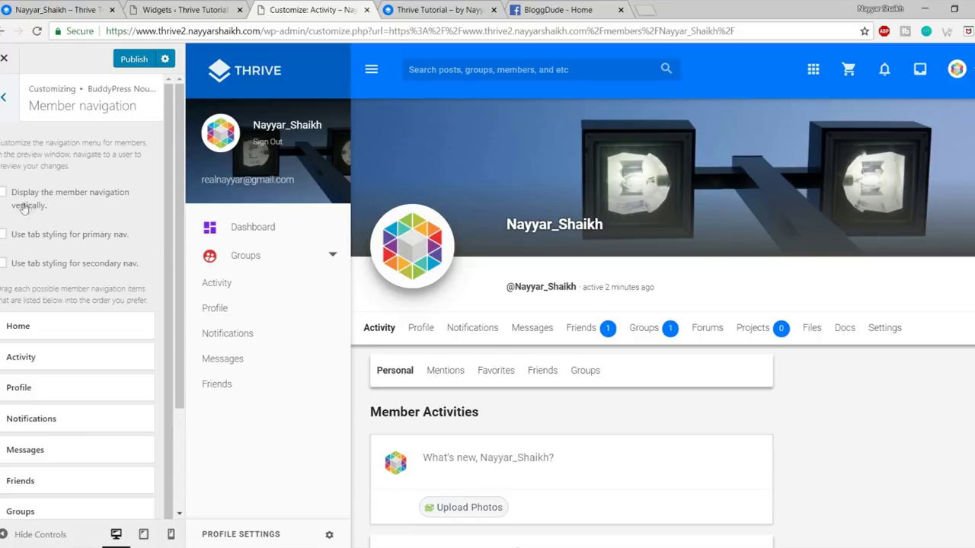
left_click(22, 199)
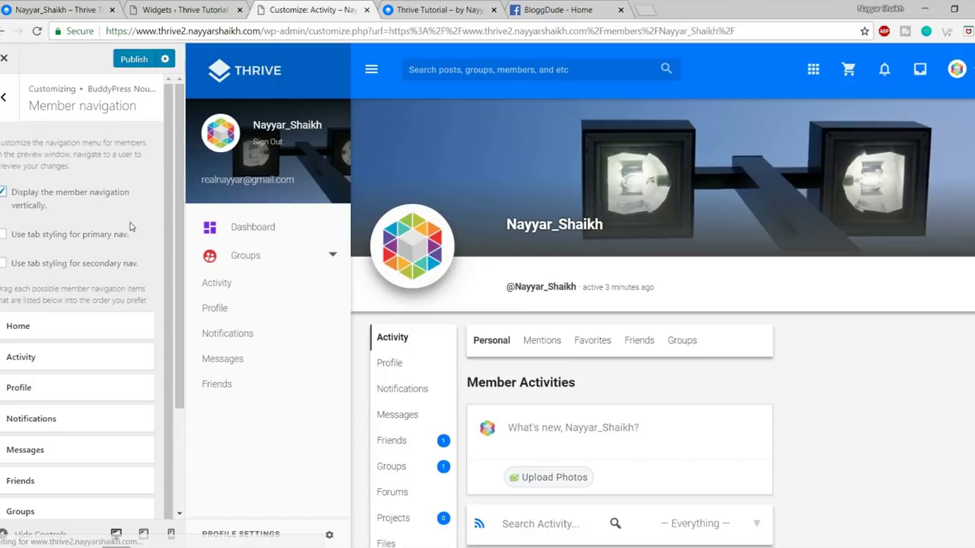
left_click(137, 59)
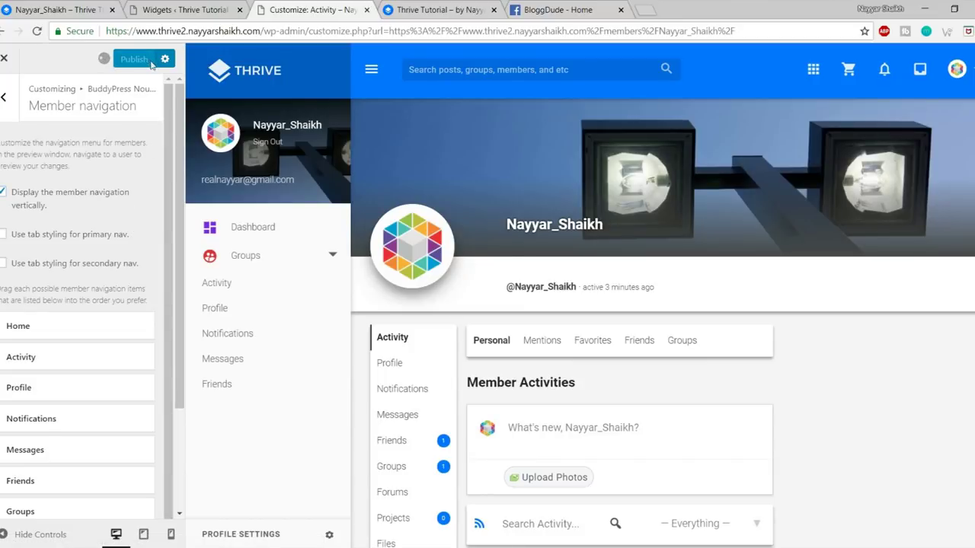
left_click(4, 535)
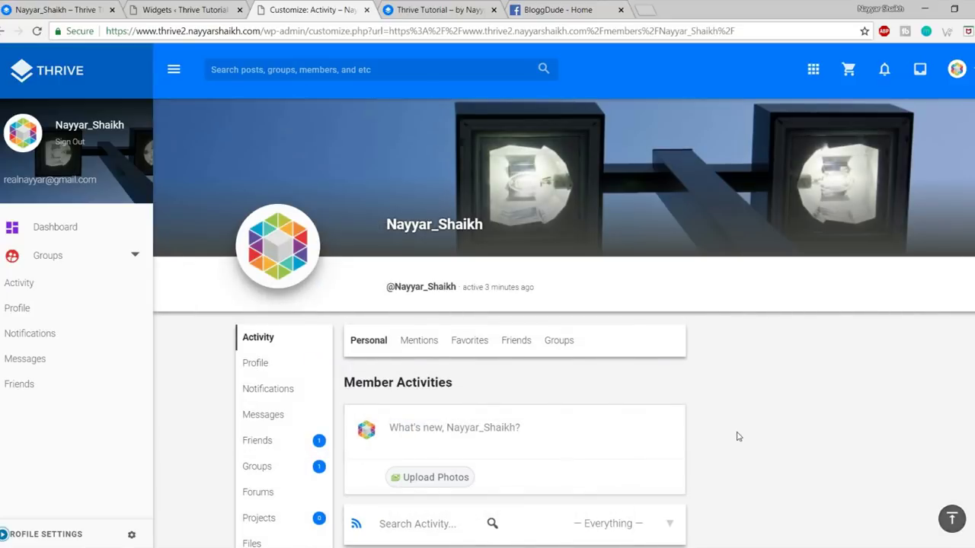
Compare the profile with the demo site, then show the New Group page in the full-width preview.
left_click(99, 8)
scroll(521, 402, "down", 3)
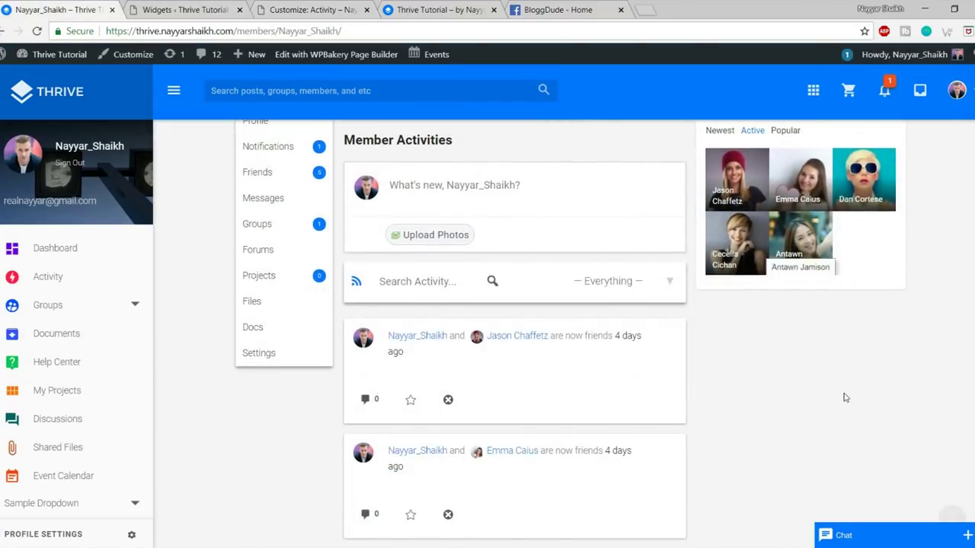
scroll(844, 397, "up", 3)
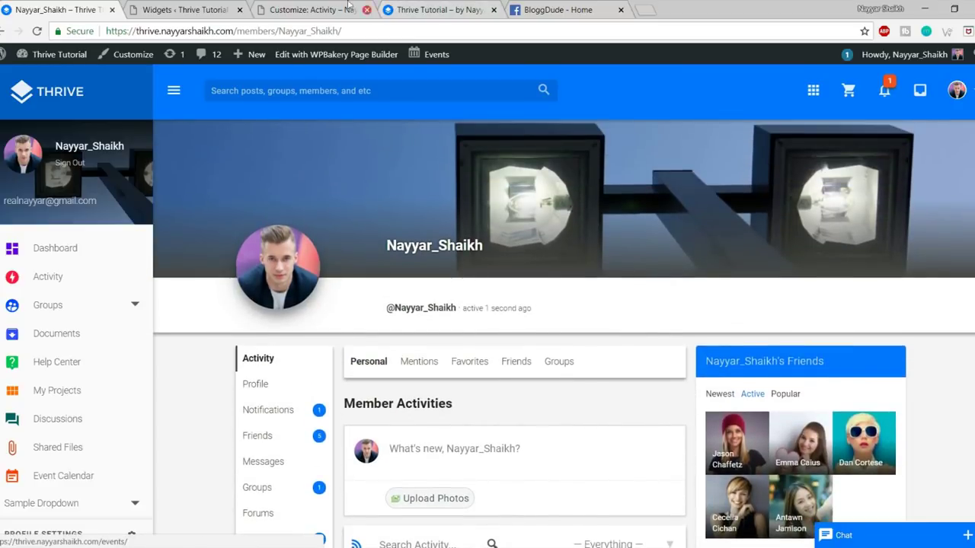
left_click(308, 9)
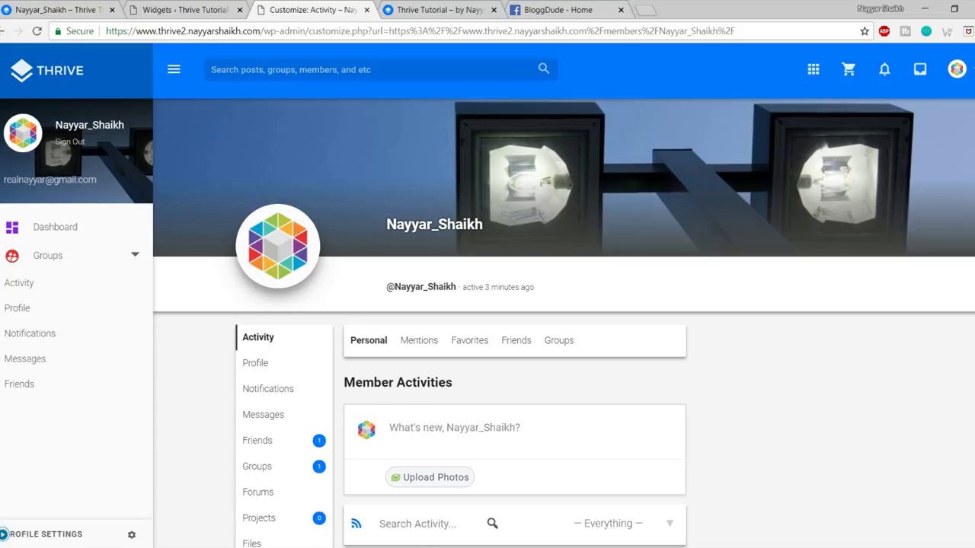
left_click(3, 535)
left_click(262, 255)
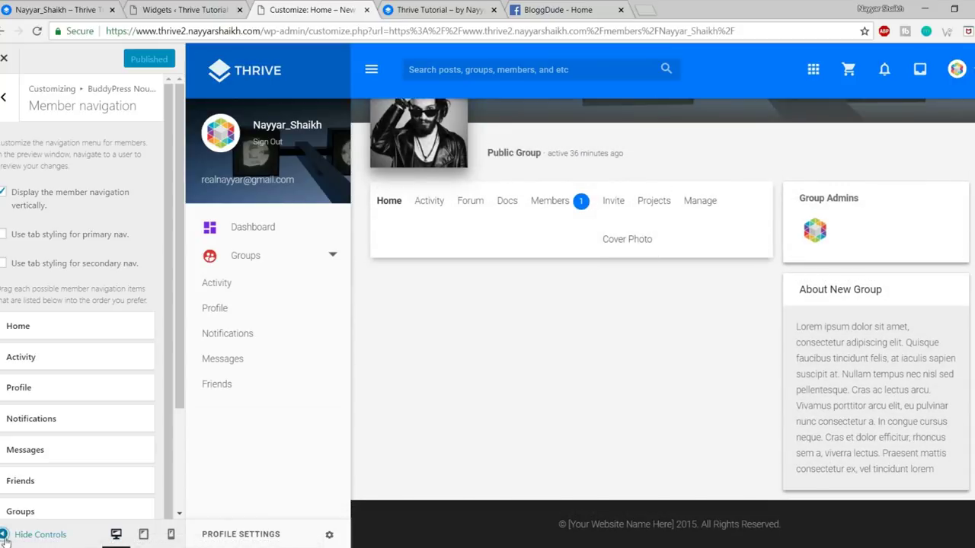
left_click(3, 536)
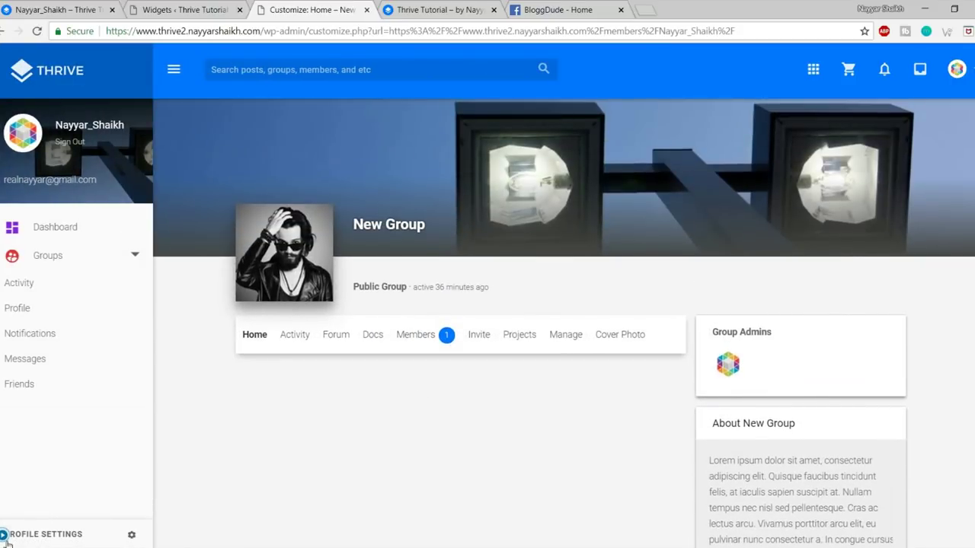
Turn off custom front pages for groups in the BuddyPress Nouveau Group front page settings.
left_click(3, 535)
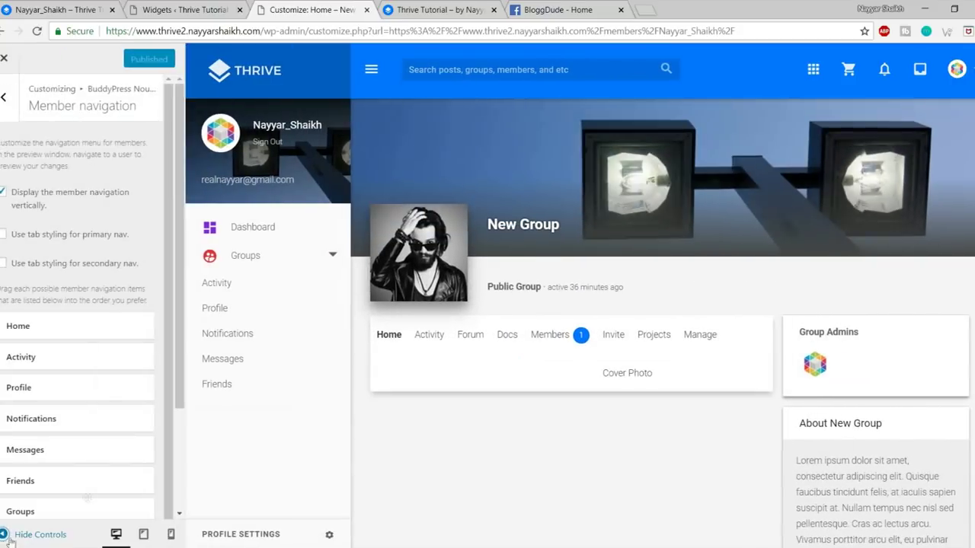
left_click(5, 98)
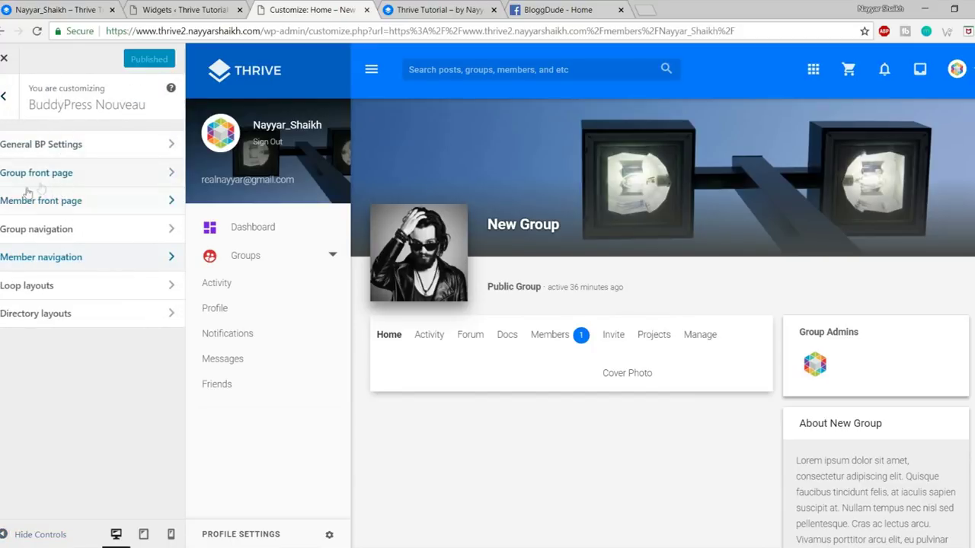
left_click(54, 180)
left_click(38, 171)
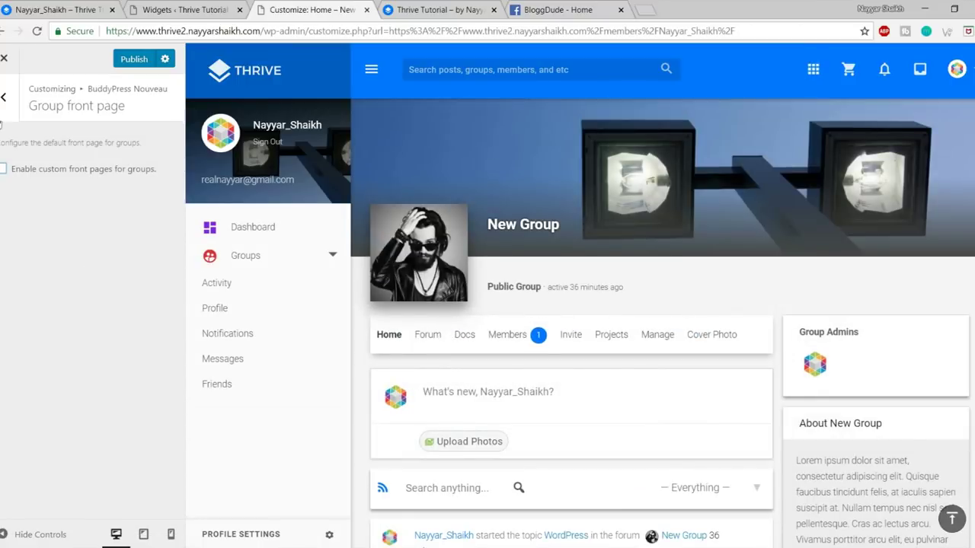
Display the group navigation vertically, preview it full width, and publish the customizer changes.
left_click(3, 106)
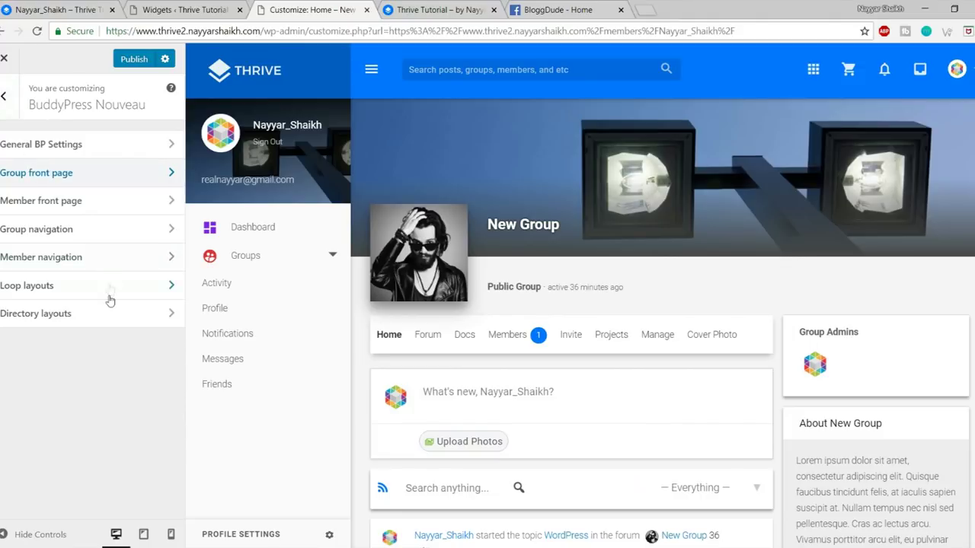
left_click(72, 231)
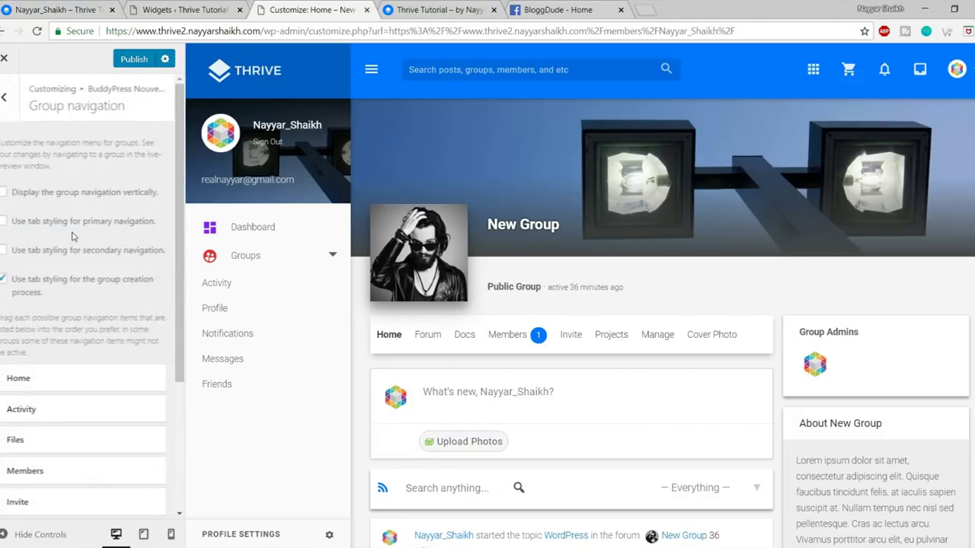
left_click(50, 195)
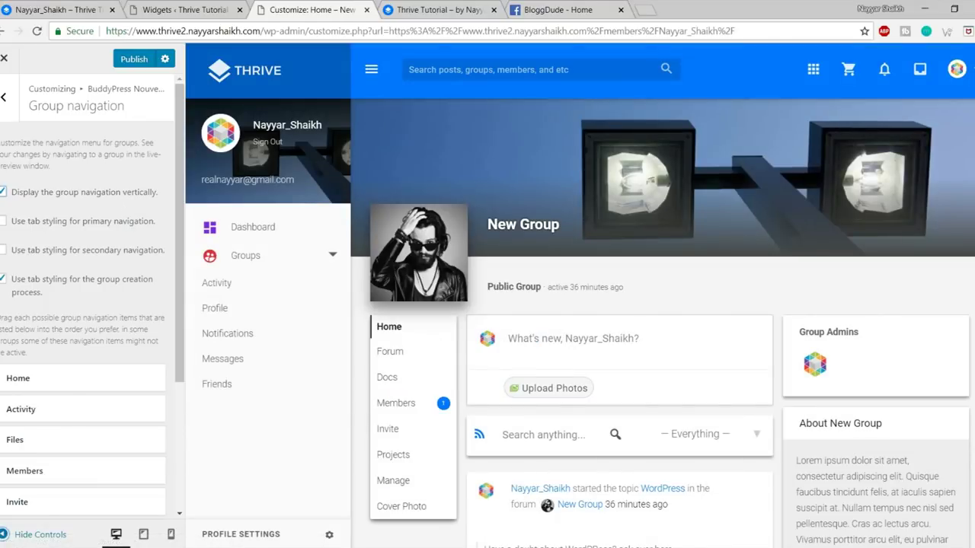
left_click(6, 535)
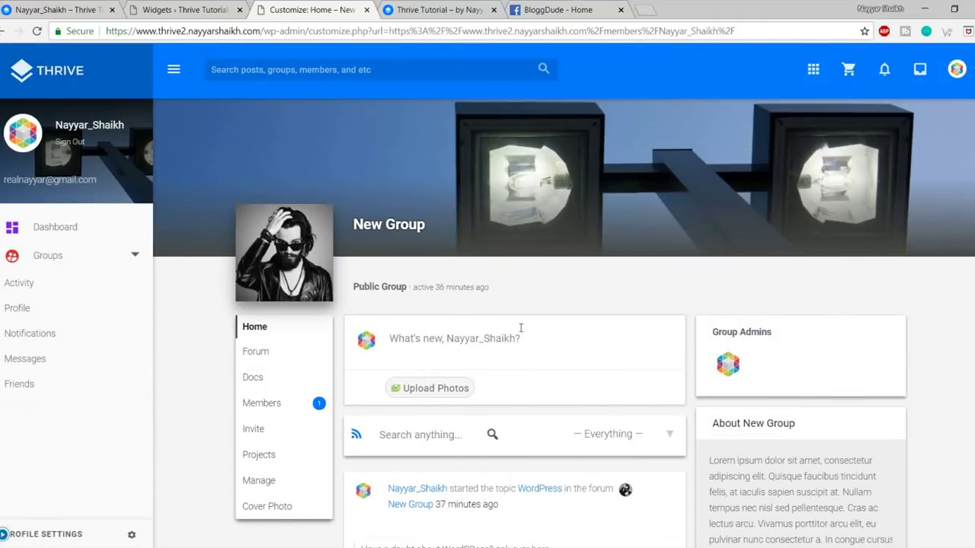
left_click(5, 535)
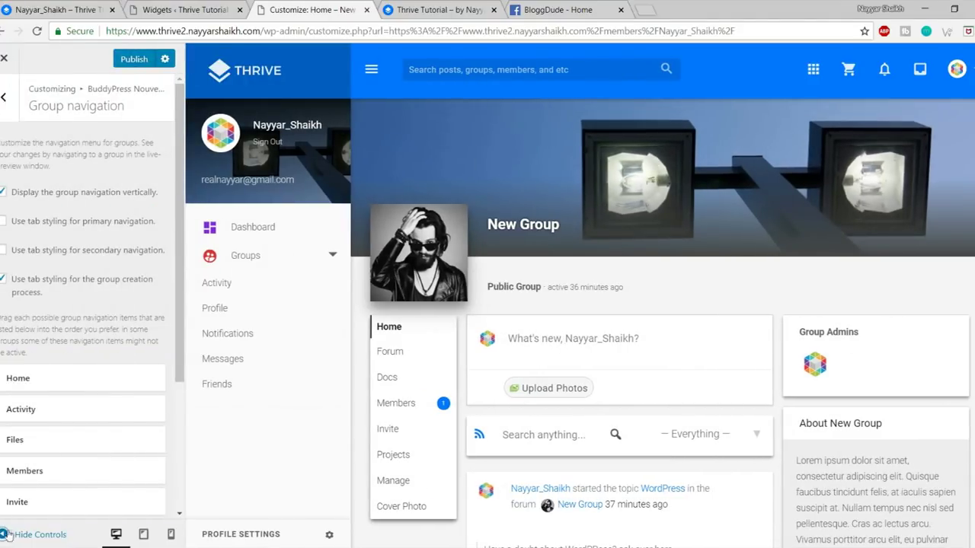
left_click(134, 59)
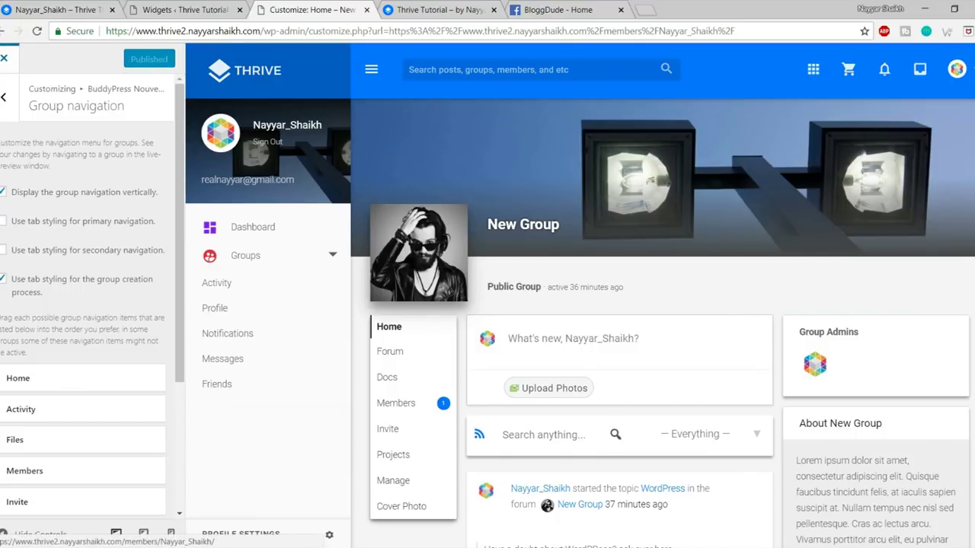
Close the customizer, scroll through the member profile and its friends widget, then go to the Widgets tab.
left_click(36, 60)
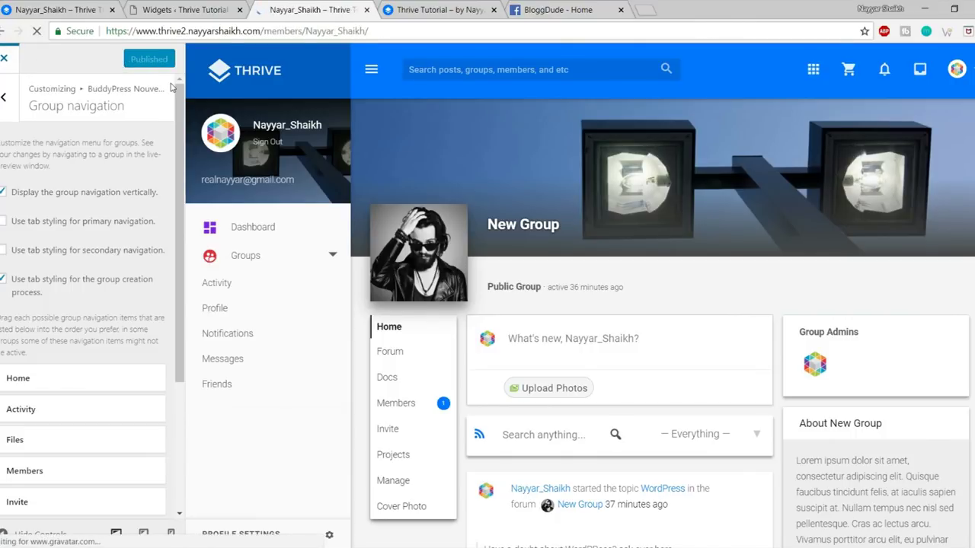
scroll(573, 396, "down", 3)
scroll(762, 430, "up", 3)
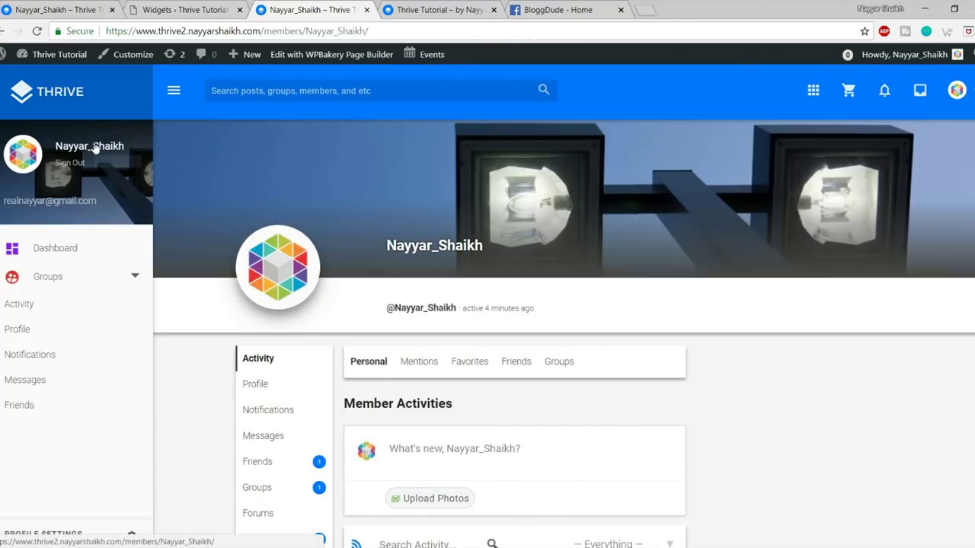
scroll(515, 377, "down", 3)
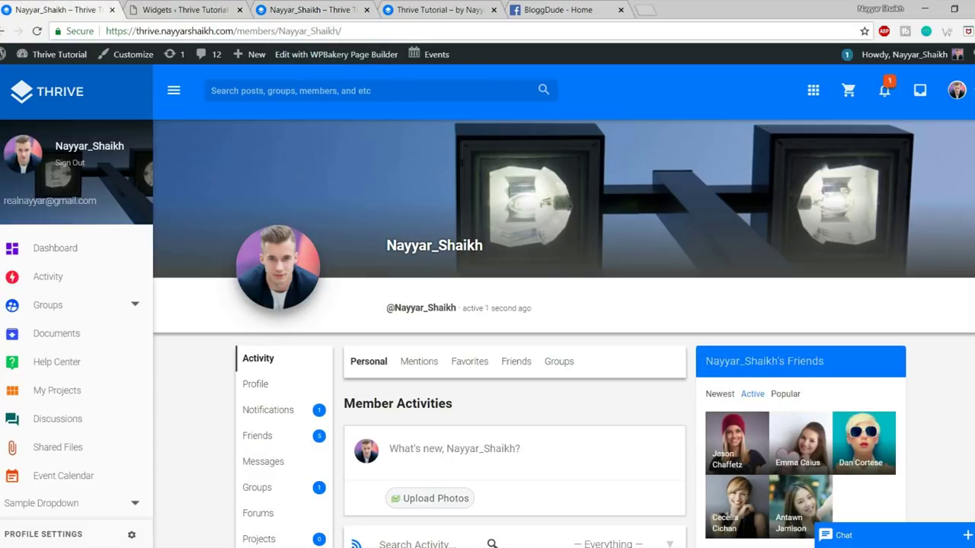
scroll(838, 320, "down", 3)
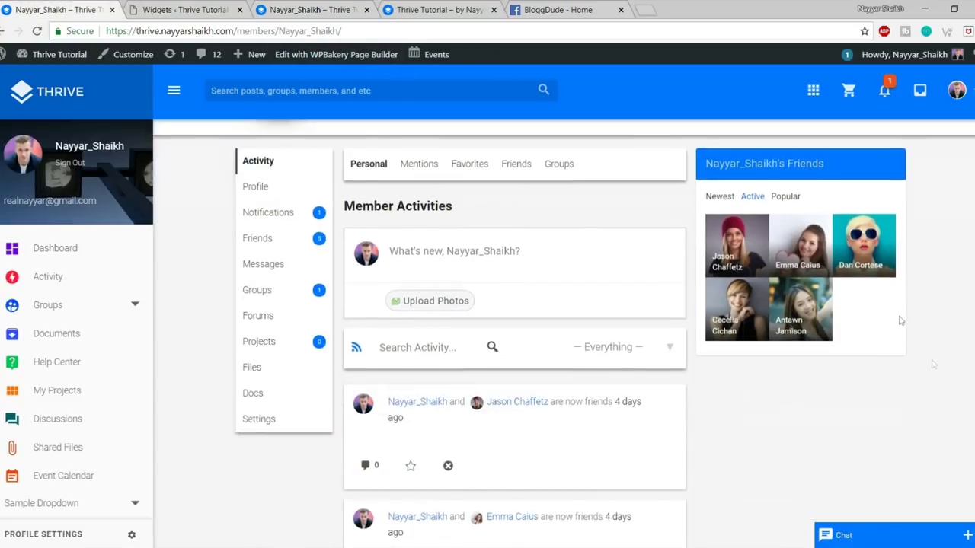
left_click_drag(707, 162, 839, 164)
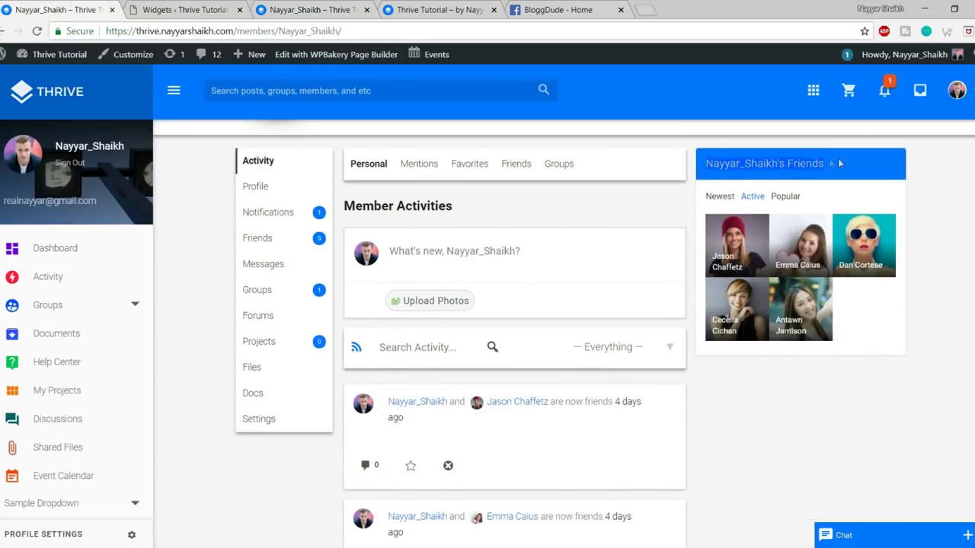
left_click(911, 334)
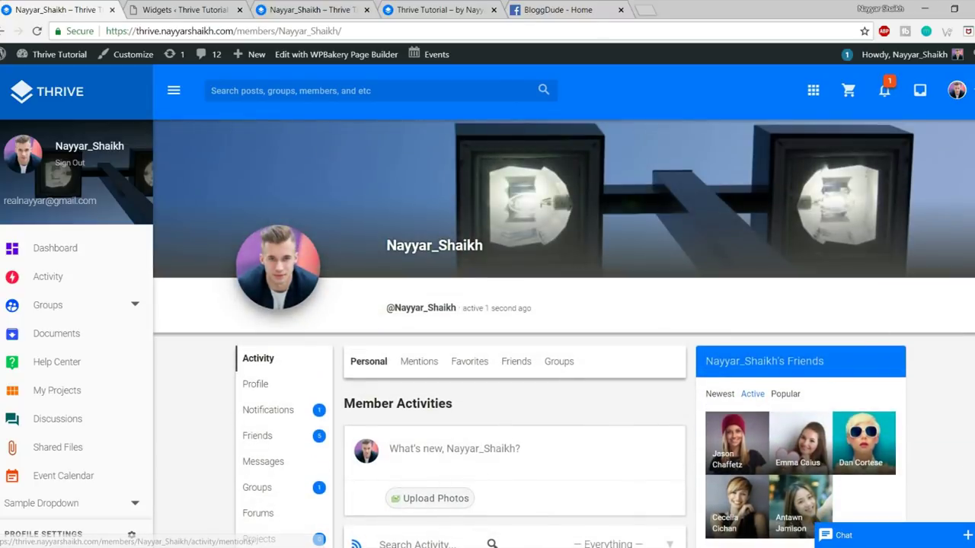
scroll(906, 432, "down", 2)
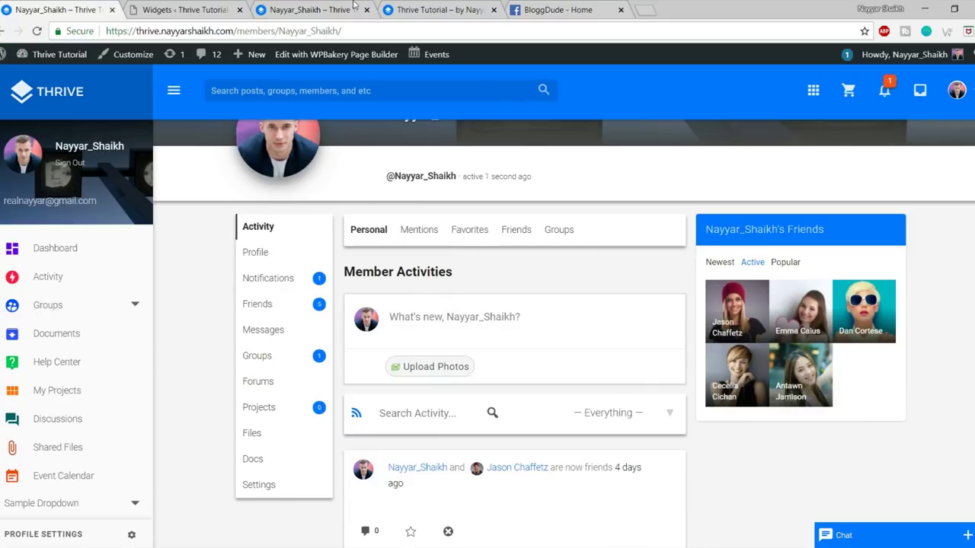
left_click(219, 13)
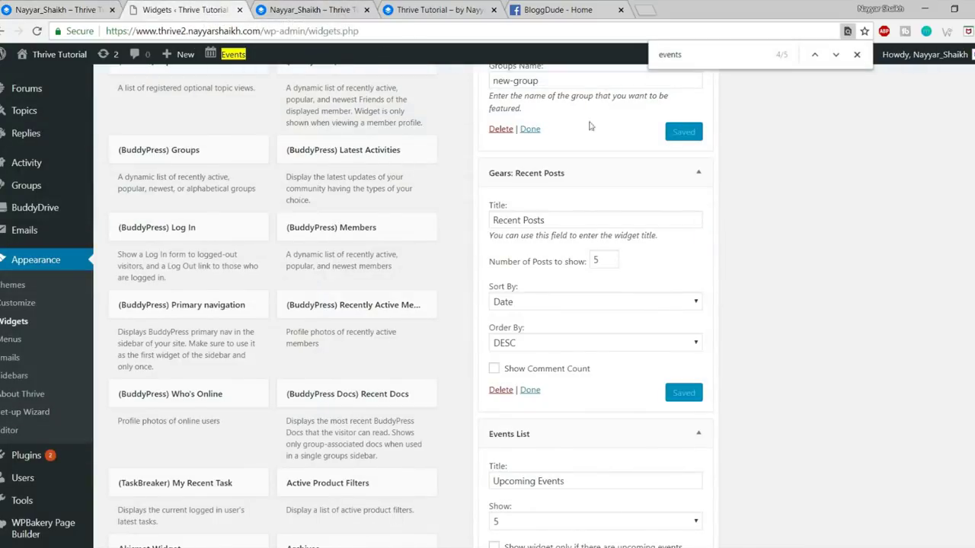
Collapse the Recent Posts and Events List widgets and the Sidebar area, and close the profile tab.
scroll(698, 239, "up", 1)
left_click(698, 239)
left_click(699, 275)
scroll(735, 329, "up", 4)
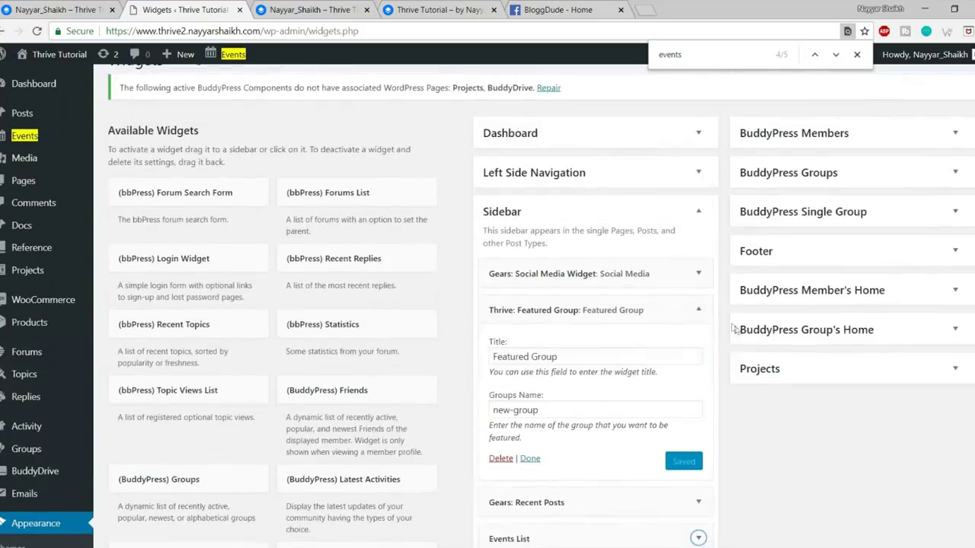
left_click(700, 226)
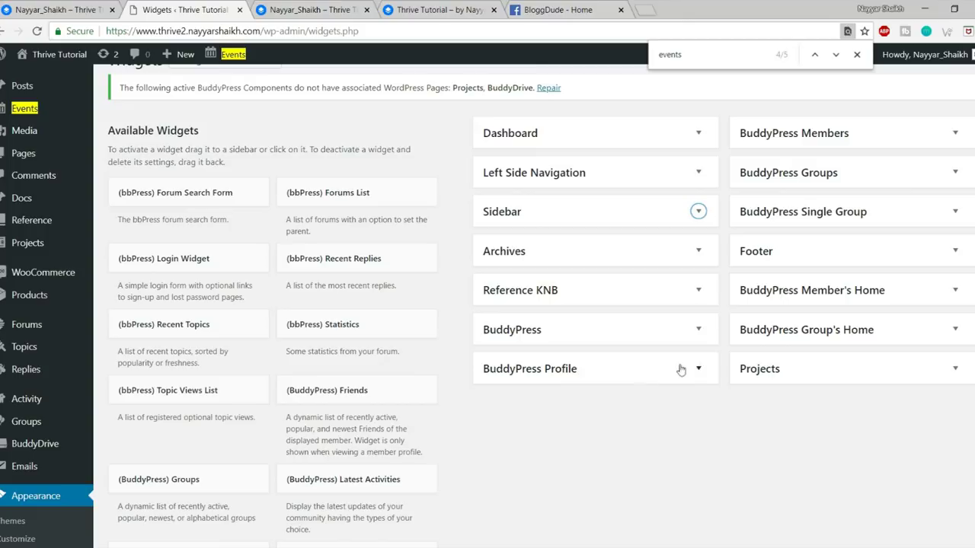
scroll(681, 369, "down", 1)
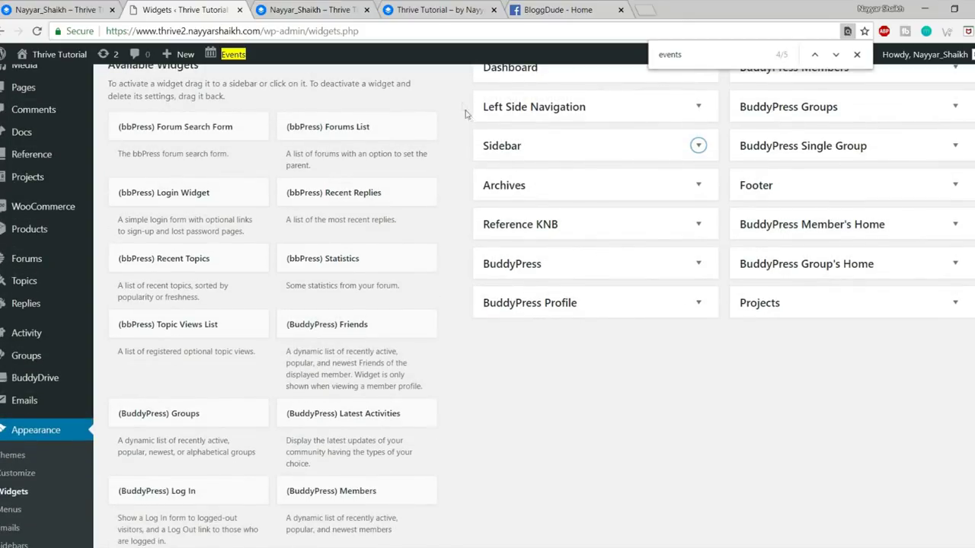
left_click(367, 10)
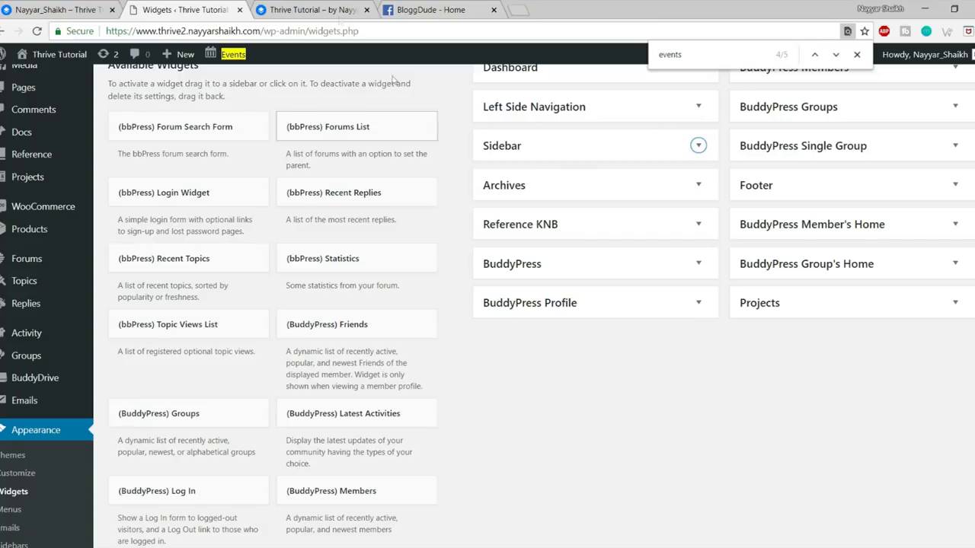
Find the (BuddyPress) Friends widget and add it to the BuddyPress Profile sidebar.
left_click(335, 11)
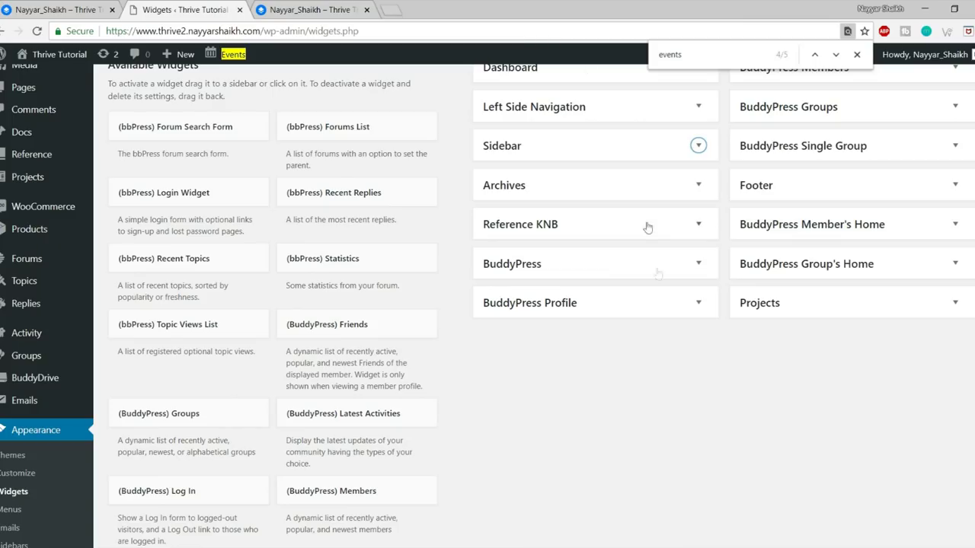
key("ctrl+f")
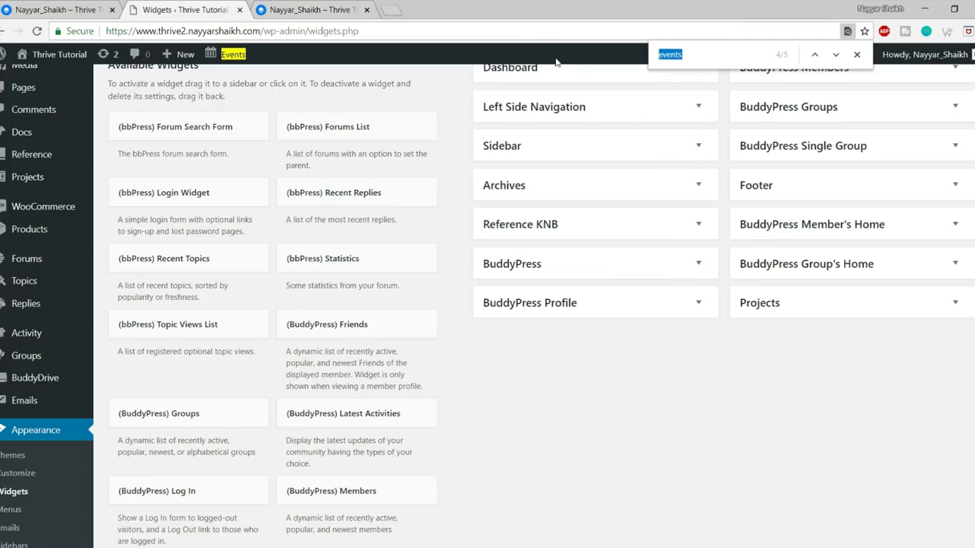
type("friend")
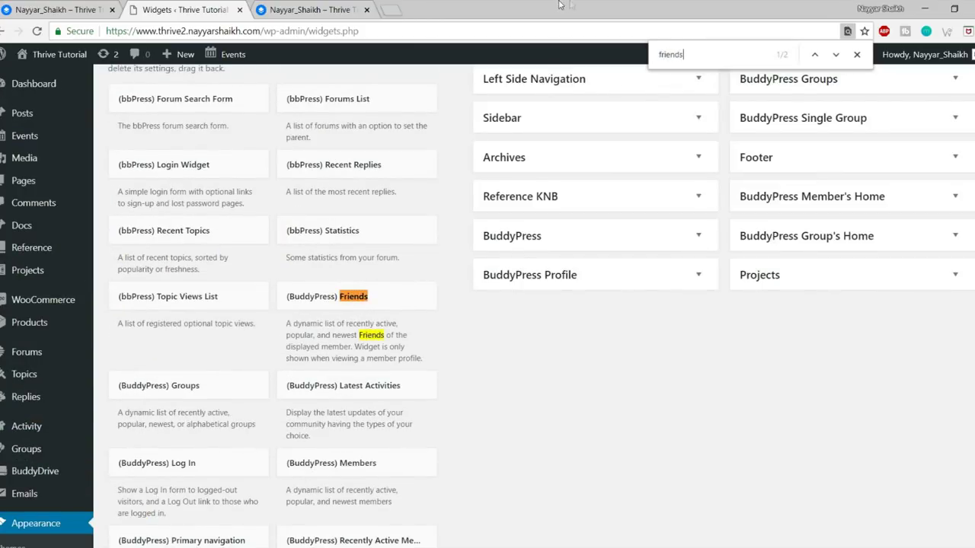
left_click(370, 301)
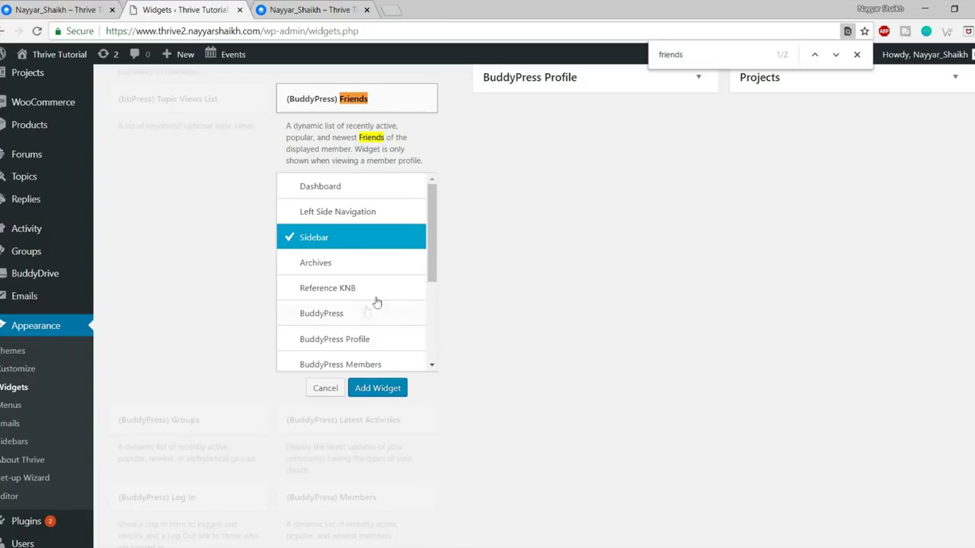
left_click(383, 341)
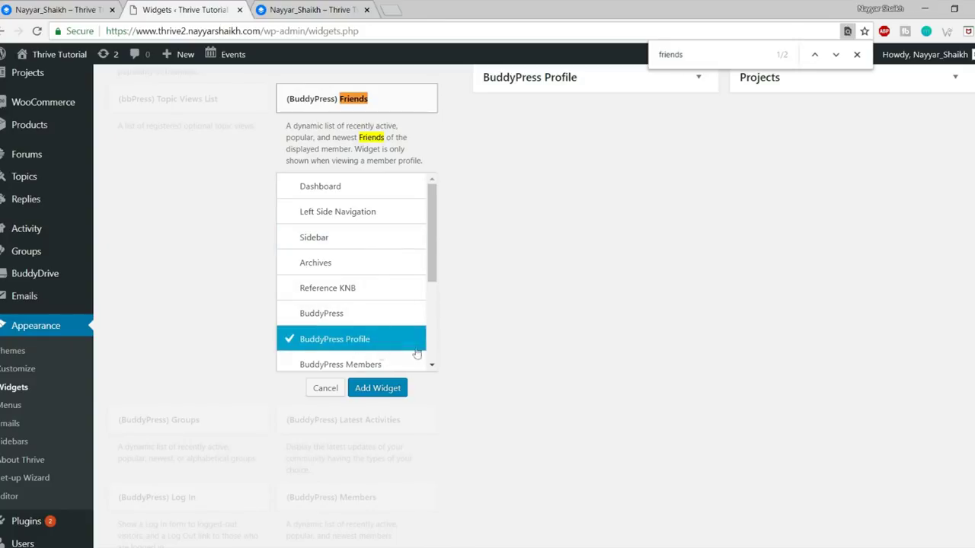
left_click(404, 389)
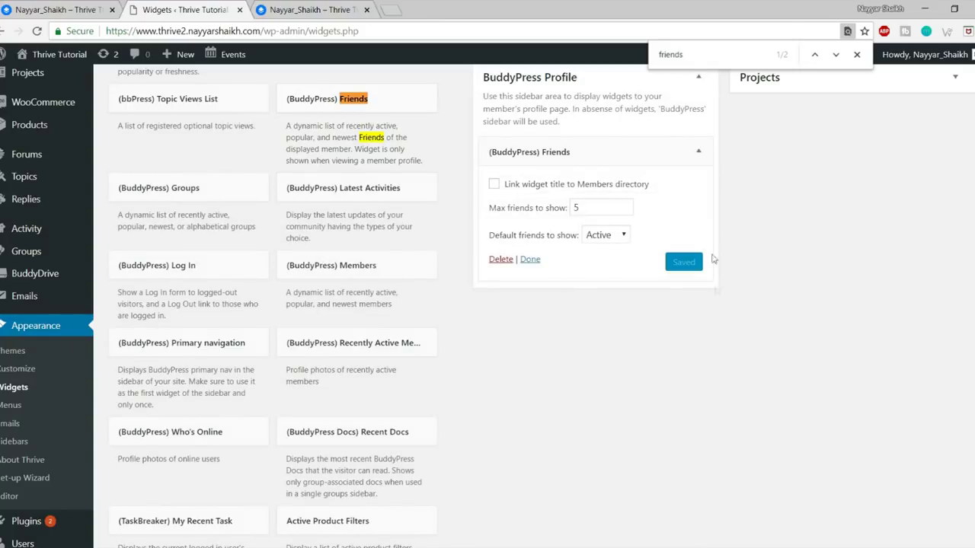
Set the Friends widget to show max 6 friends, Newest by default, and save it.
left_click(590, 210)
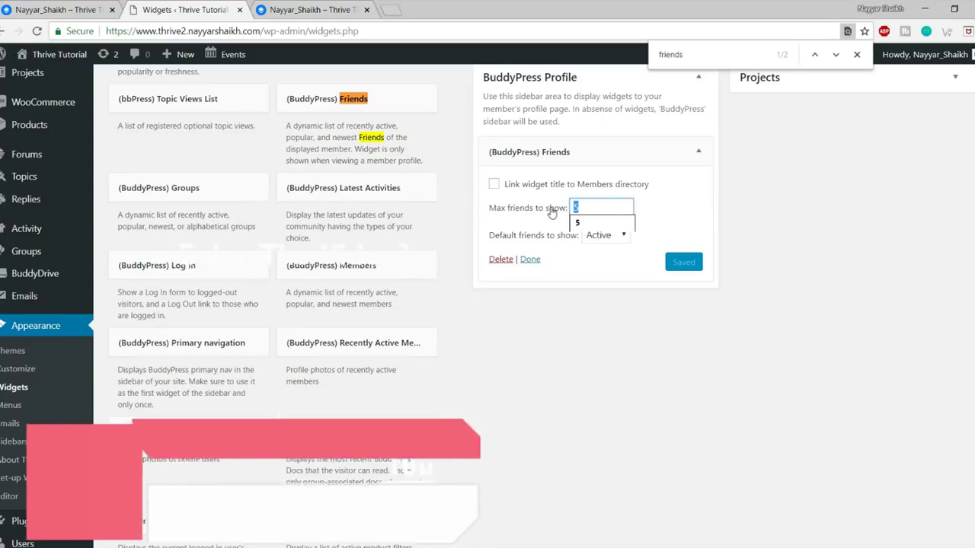
key("BackSpace")
type("6")
left_click(598, 241)
left_click(614, 249)
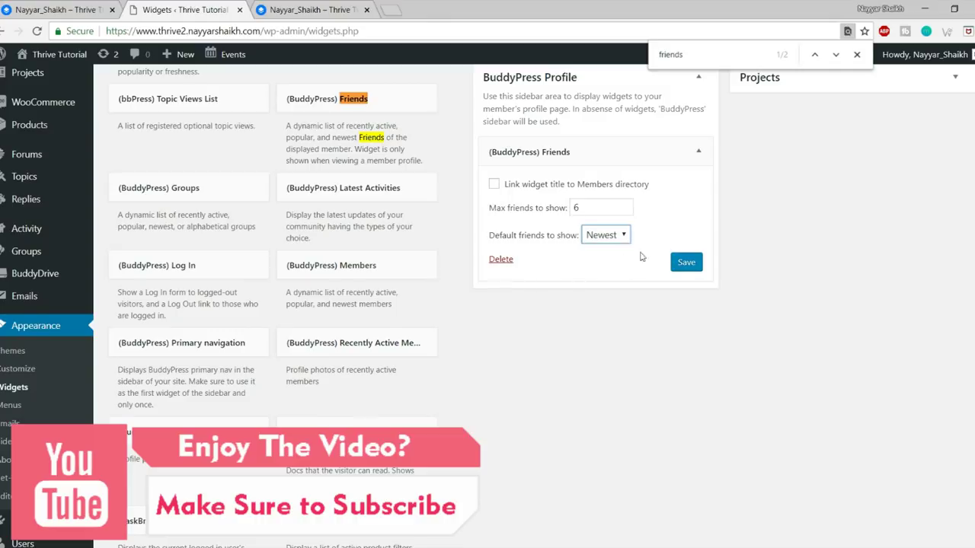
left_click(687, 263)
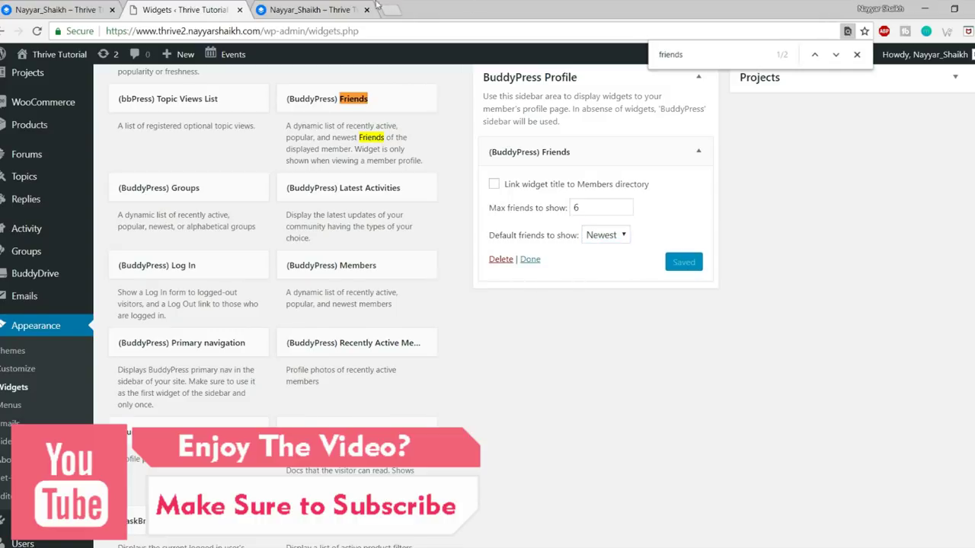
left_click(320, 10)
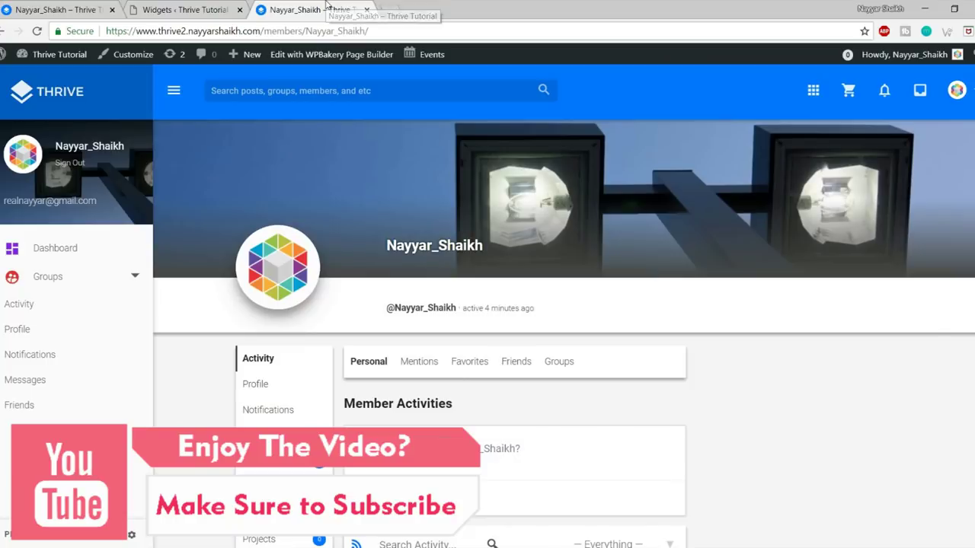
Reload the profile, then add the Who's Online widget (15 members) to BuddyPress Profile.
left_click(37, 31)
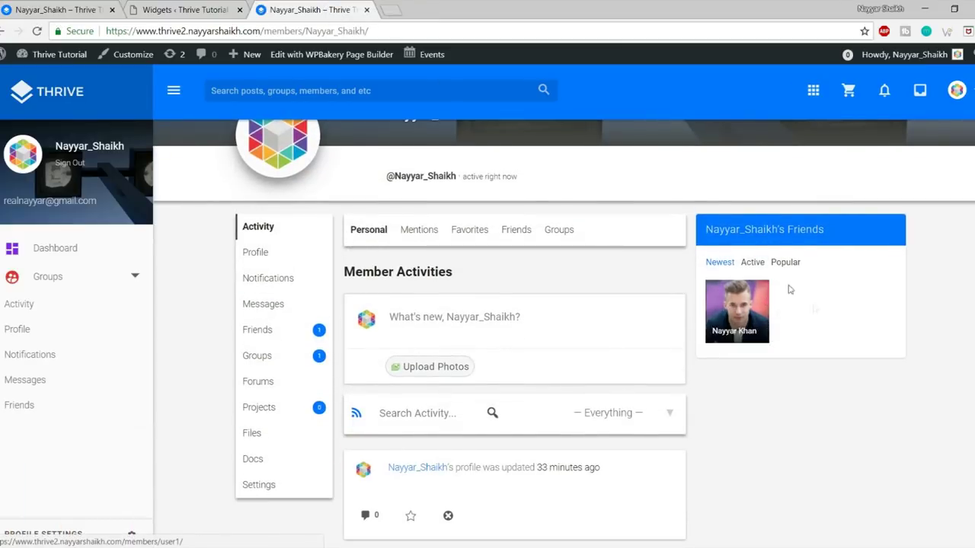
scroll(840, 368, "up", 1)
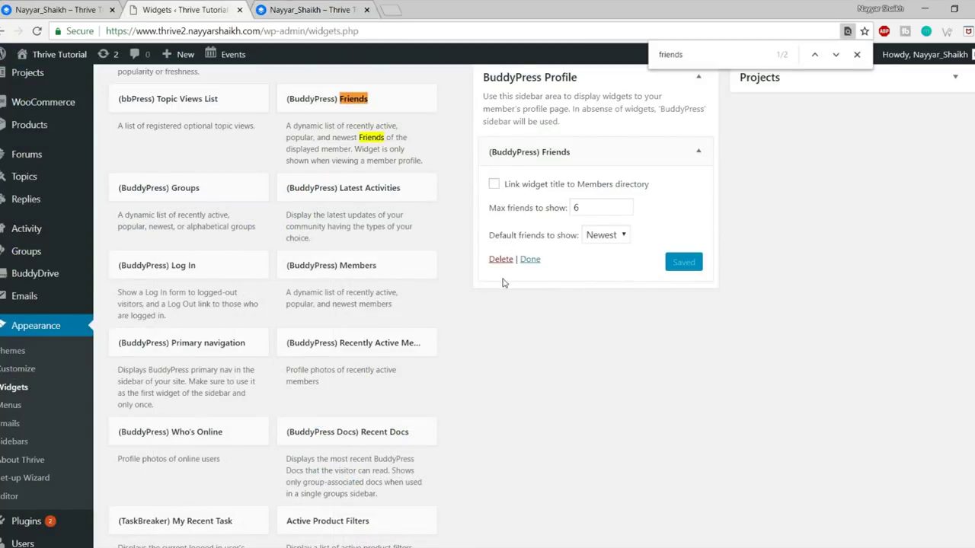
scroll(503, 283, "up", 1)
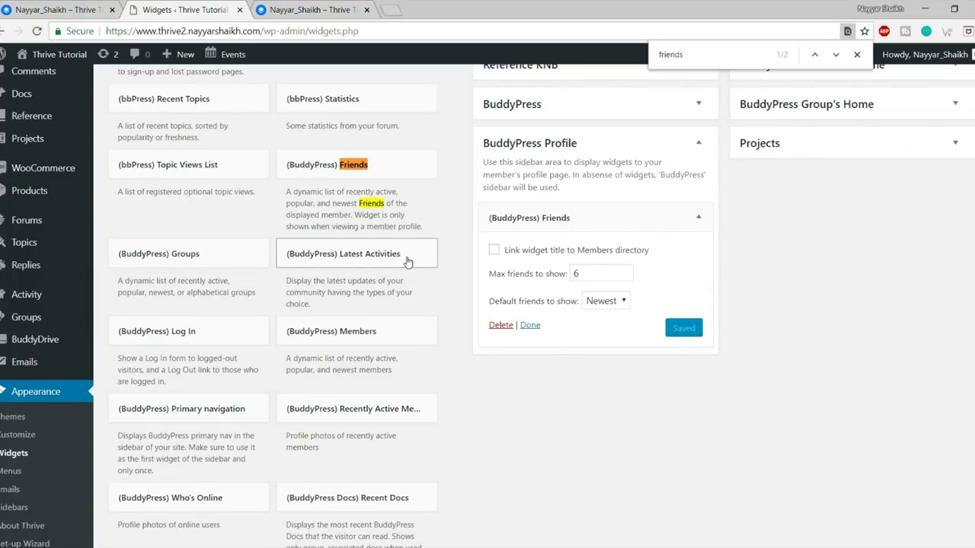
scroll(289, 221, "up", 2)
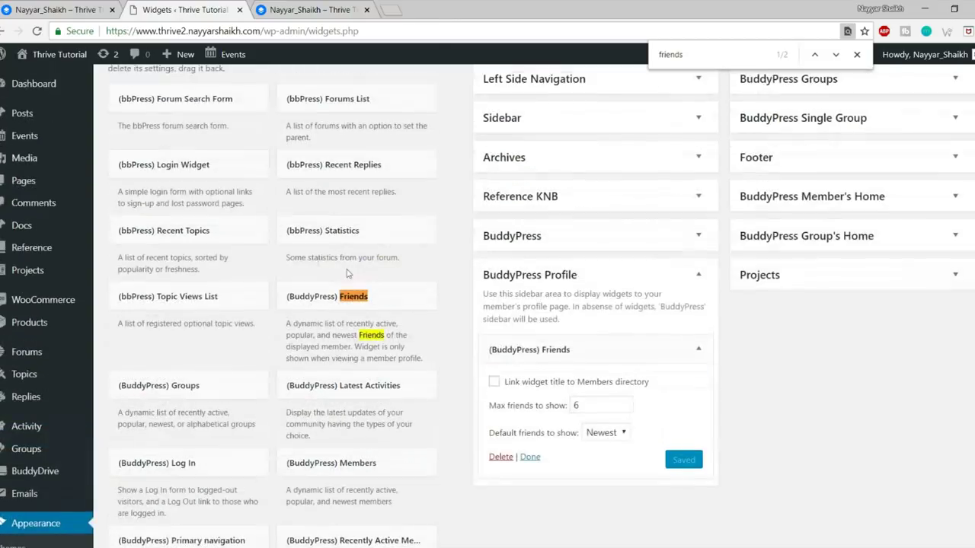
scroll(449, 279, "down", 4)
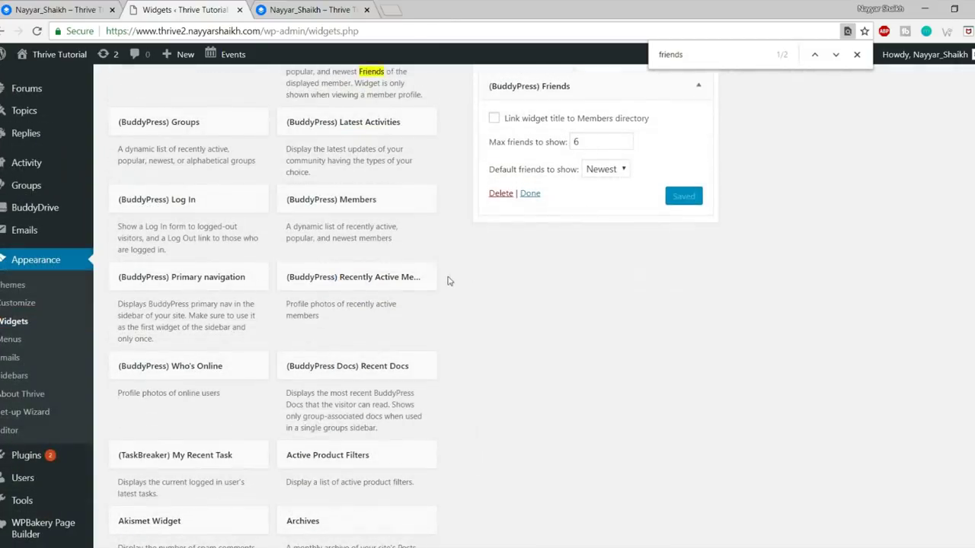
left_click(224, 380)
scroll(299, 282, "down", 2)
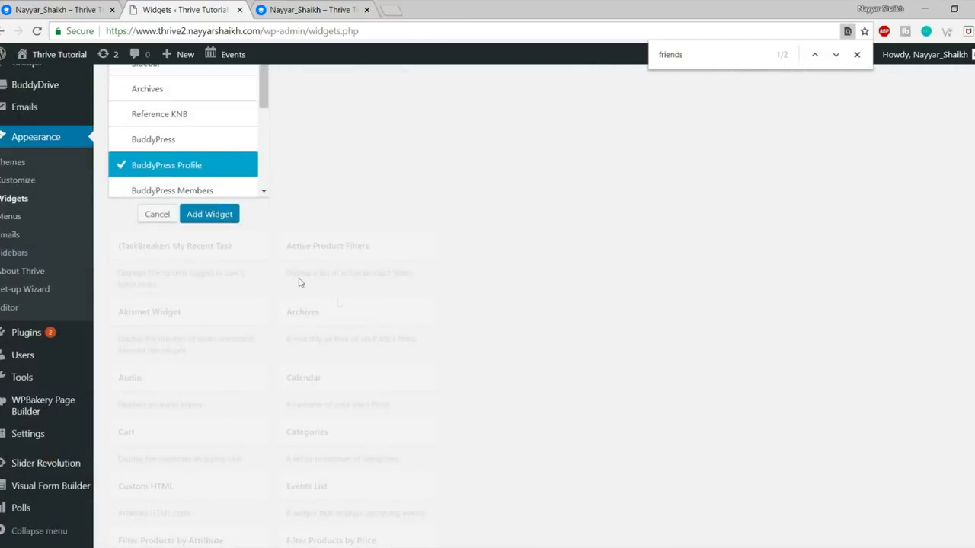
left_click(206, 215)
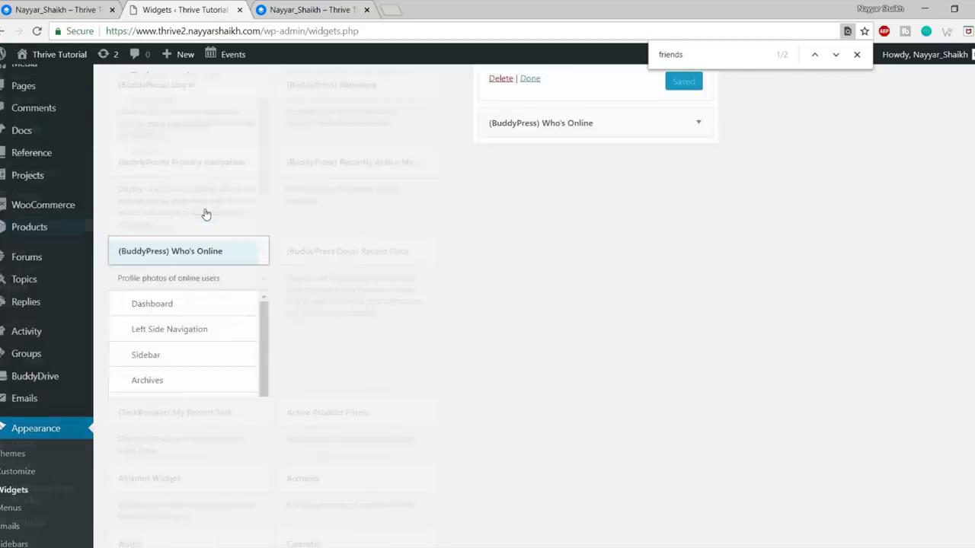
left_click_drag(613, 445, 582, 448)
Add the Groups widget to BuddyPress Profile and switch to the member profile page.
left_click(696, 220)
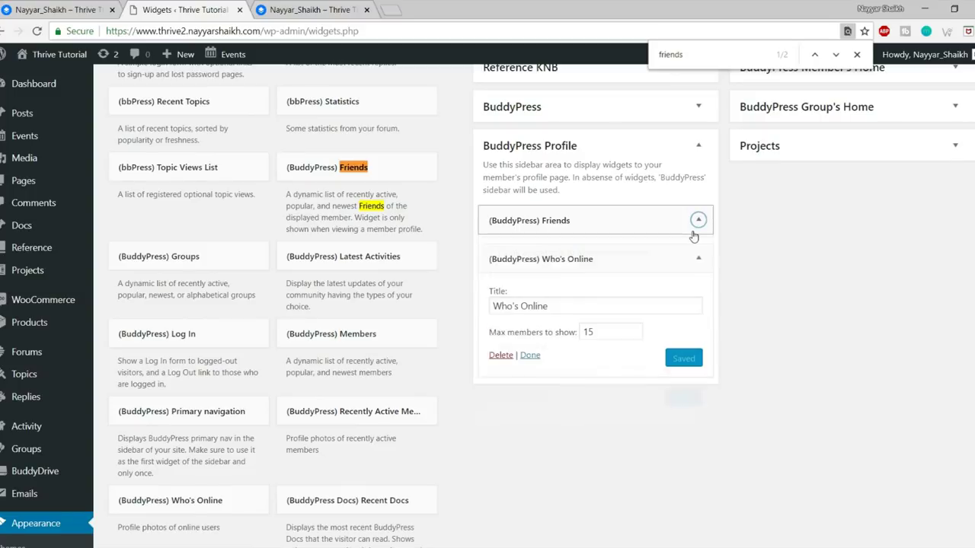
scroll(492, 381, "down", 1)
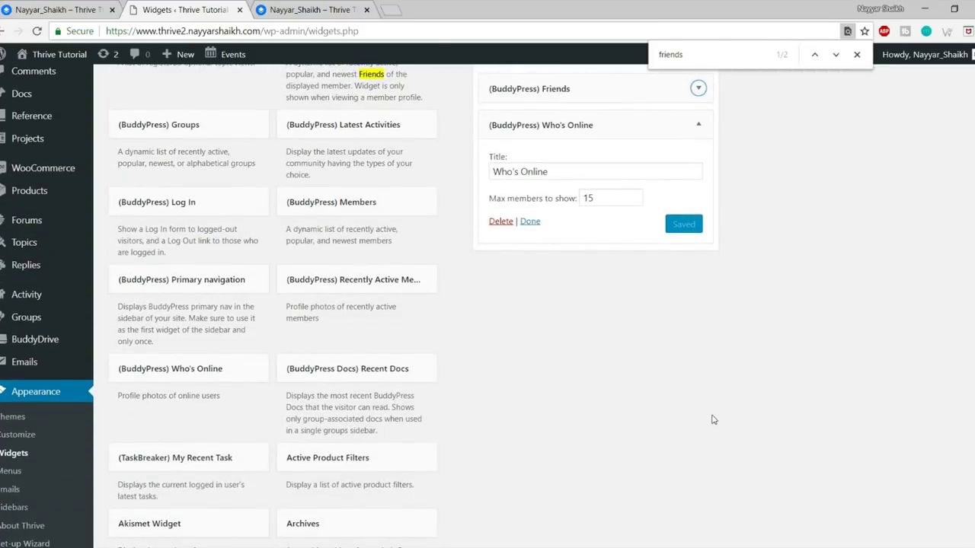
scroll(713, 420, "down", 3)
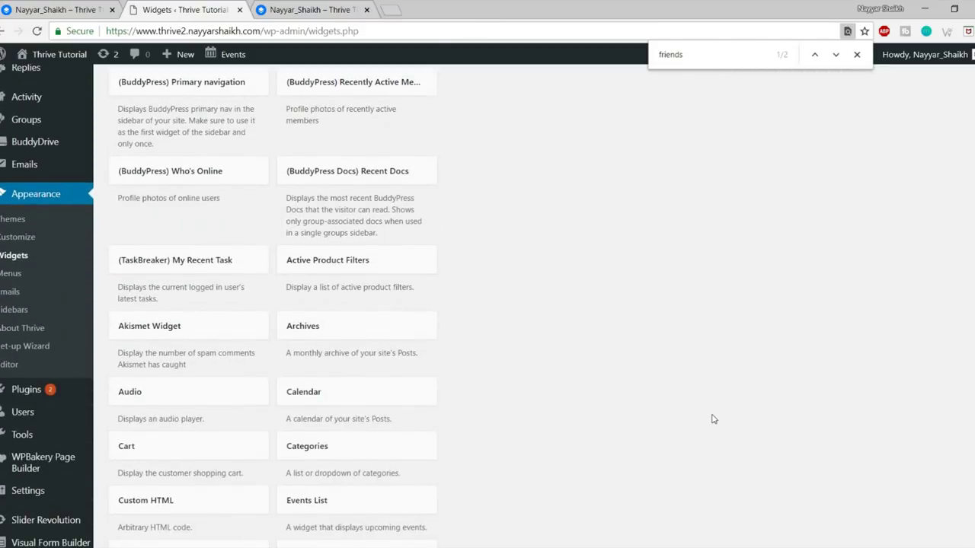
scroll(714, 420, "up", 3)
scroll(630, 322, "up", 6)
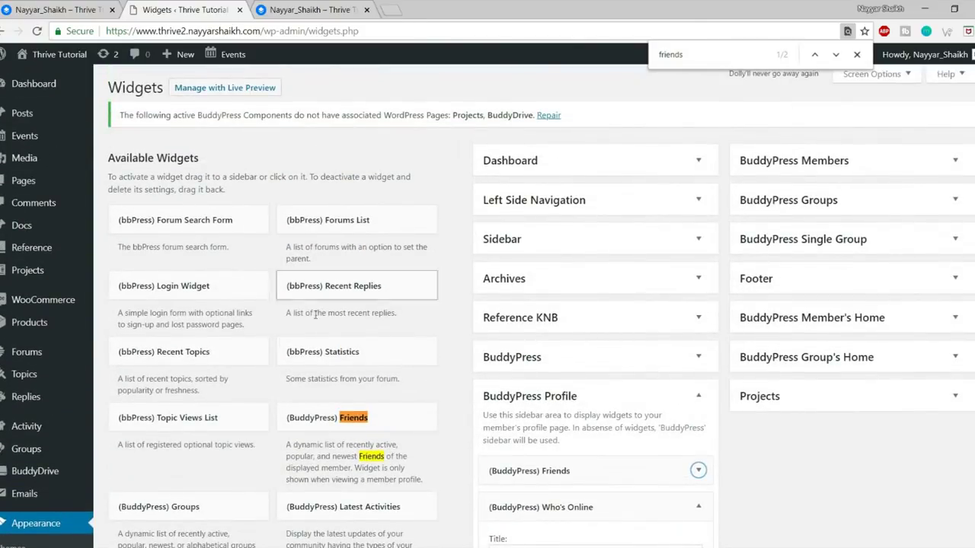
scroll(356, 354, "down", 3)
left_click(208, 310)
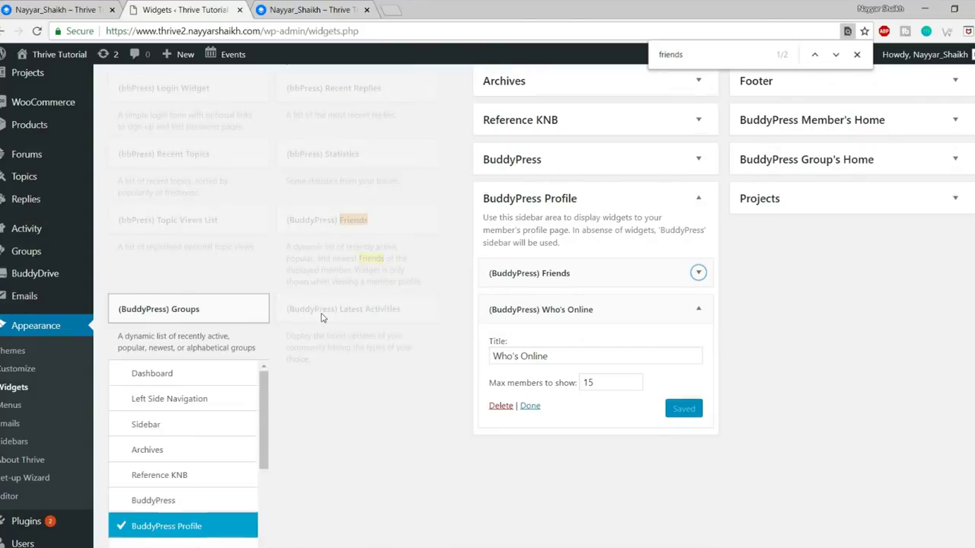
left_click(211, 314)
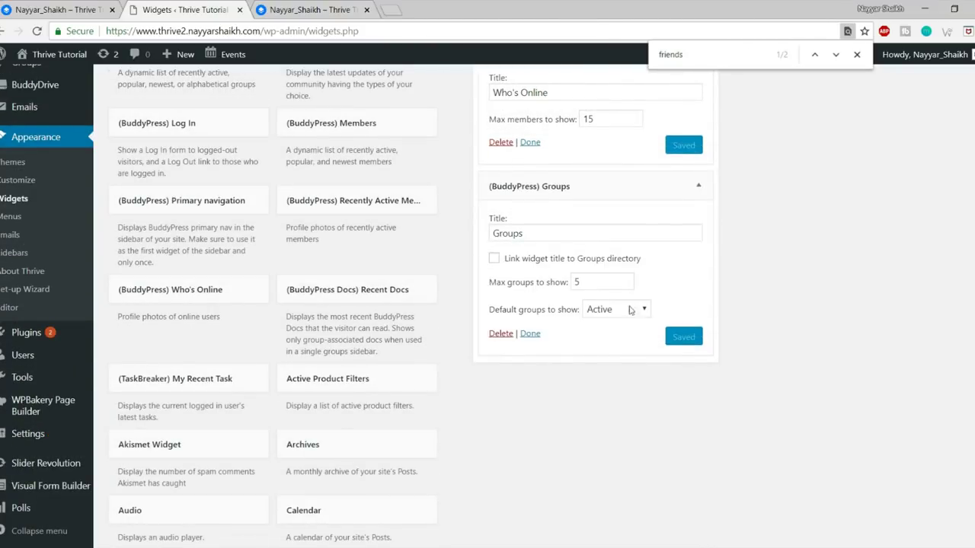
left_click(335, 10)
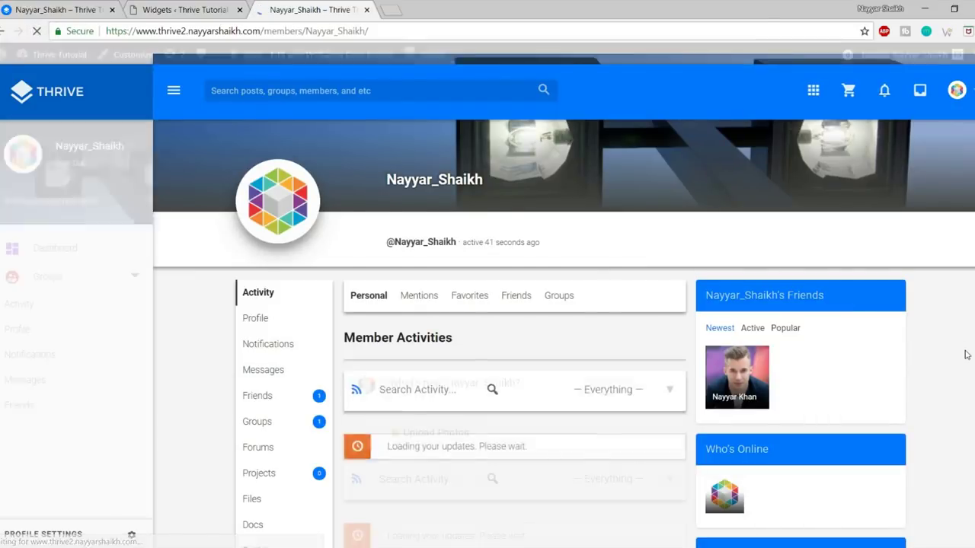
Check the profile sidebar's Who's Online and Groups widgets, then open New Group from the Groups widget.
scroll(960, 353, "down", 3)
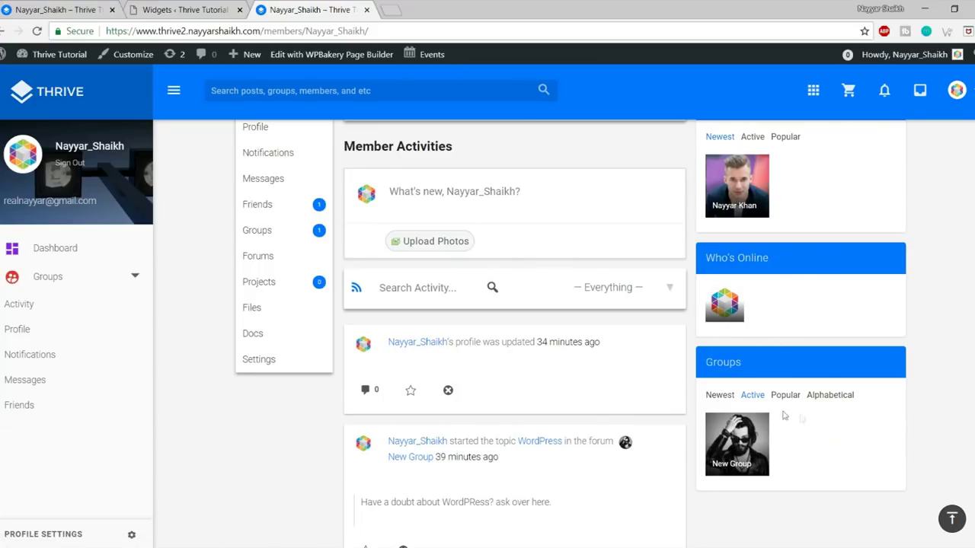
scroll(899, 458, "up", 3)
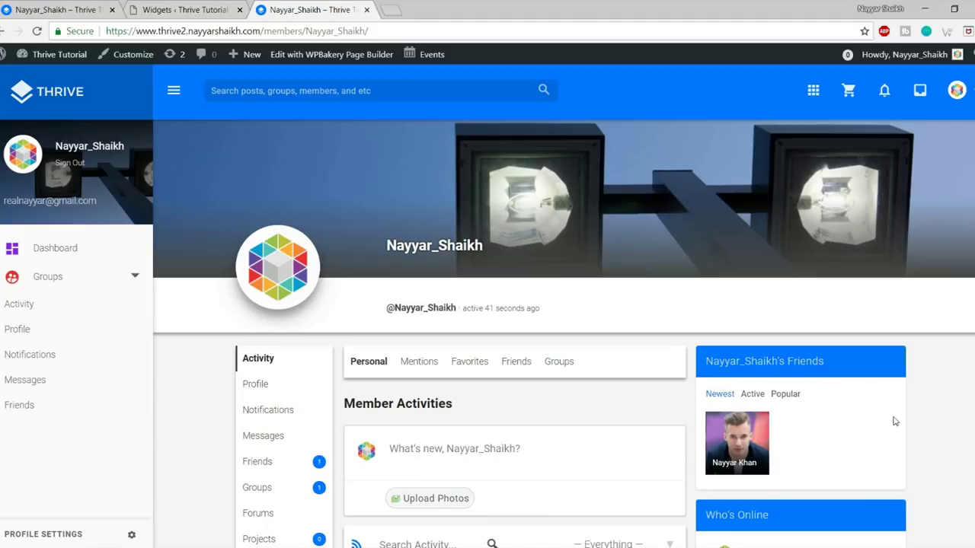
scroll(761, 358, "down", 2)
scroll(748, 368, "down", 3)
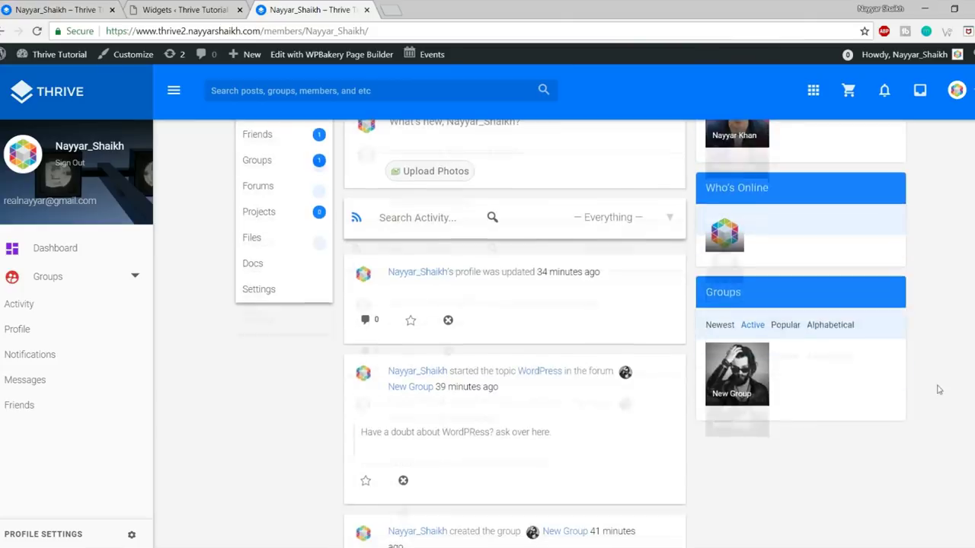
left_click(748, 368)
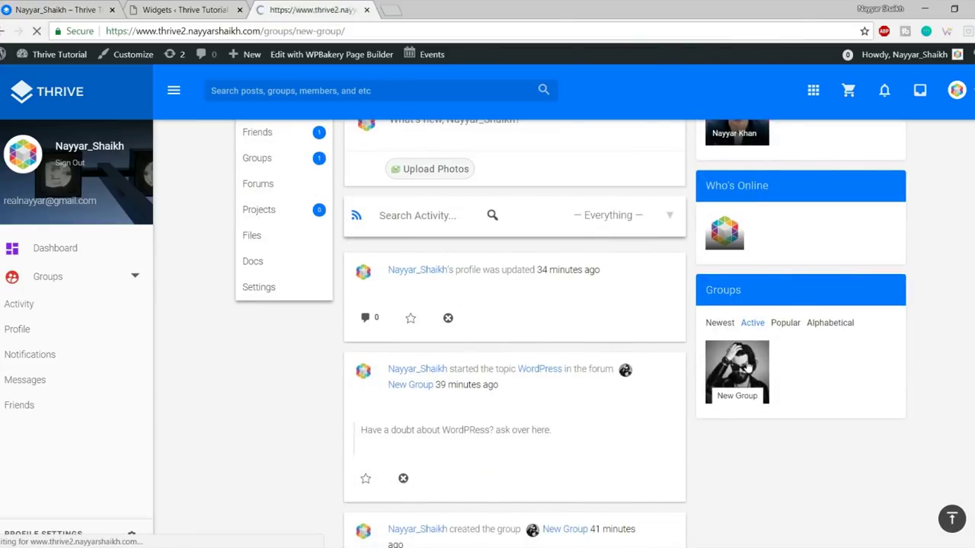
scroll(845, 304, "down", 4)
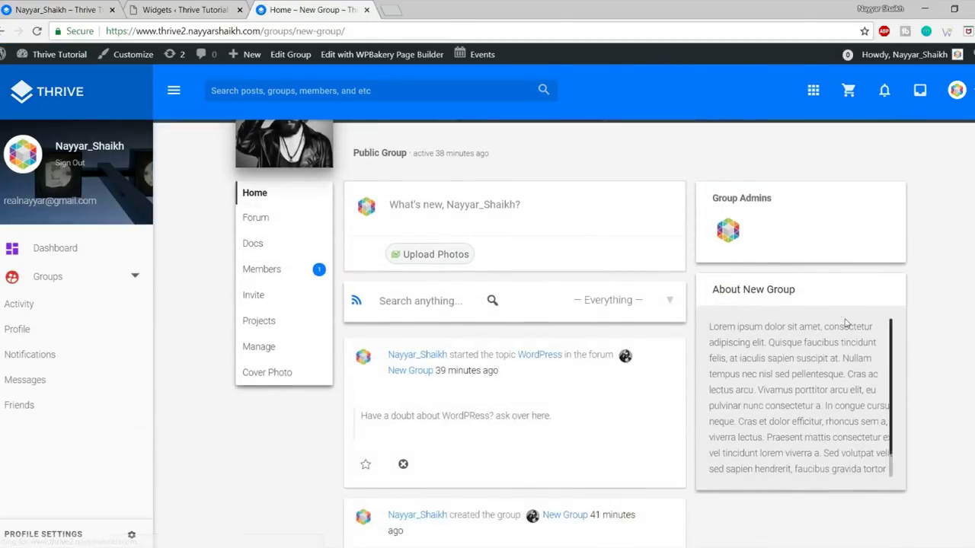
scroll(860, 387, "up", 2)
scroll(860, 387, "down", 1)
scroll(860, 387, "up", 3)
On the widgets admin page, collapse BuddyPress Profile and expand then collapse the BuddyPress area.
scroll(879, 348, "down", 3)
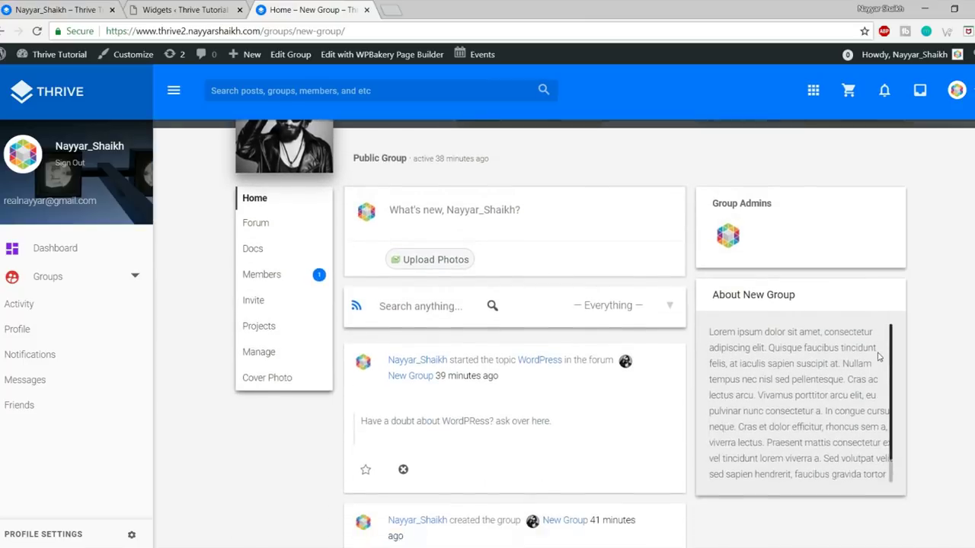
scroll(909, 352, "up", 3)
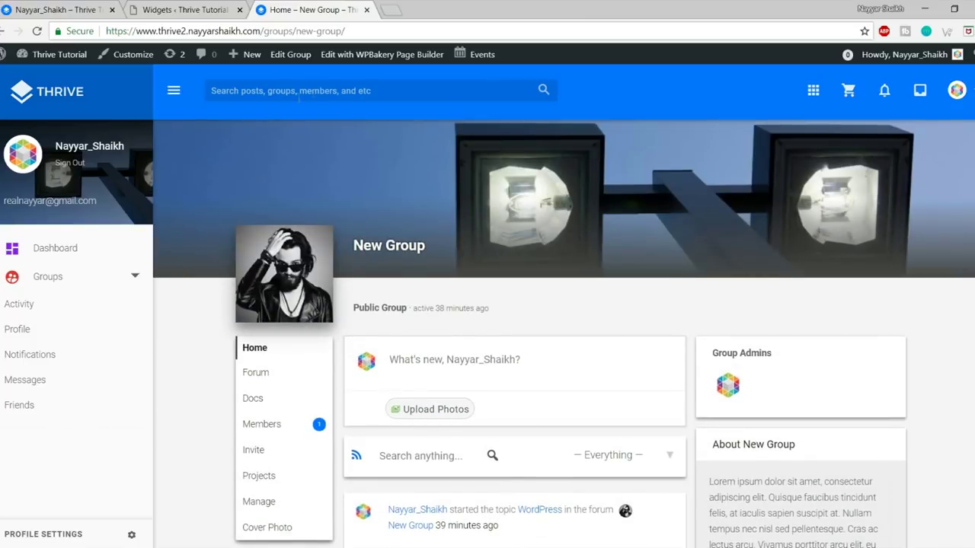
left_click(183, 9)
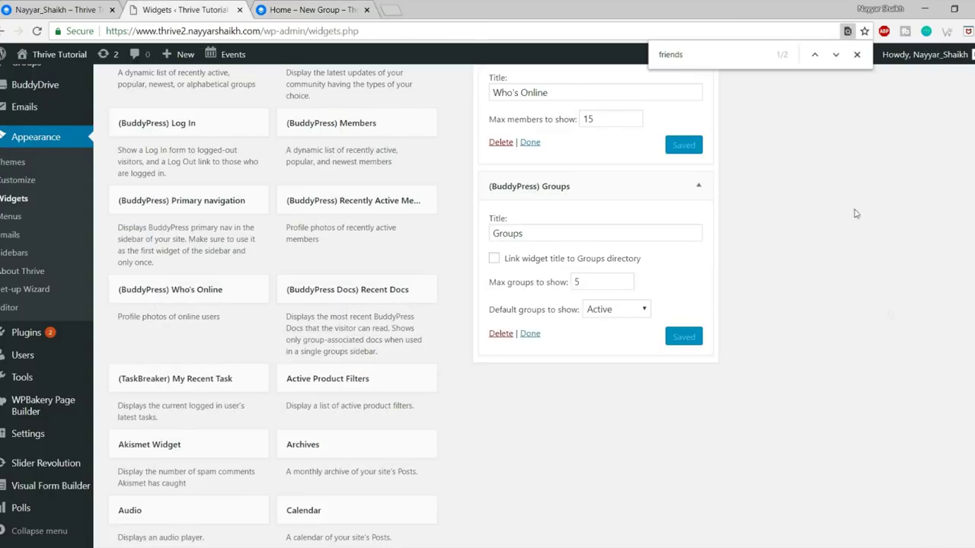
scroll(856, 213, "up", 4)
left_click(698, 264)
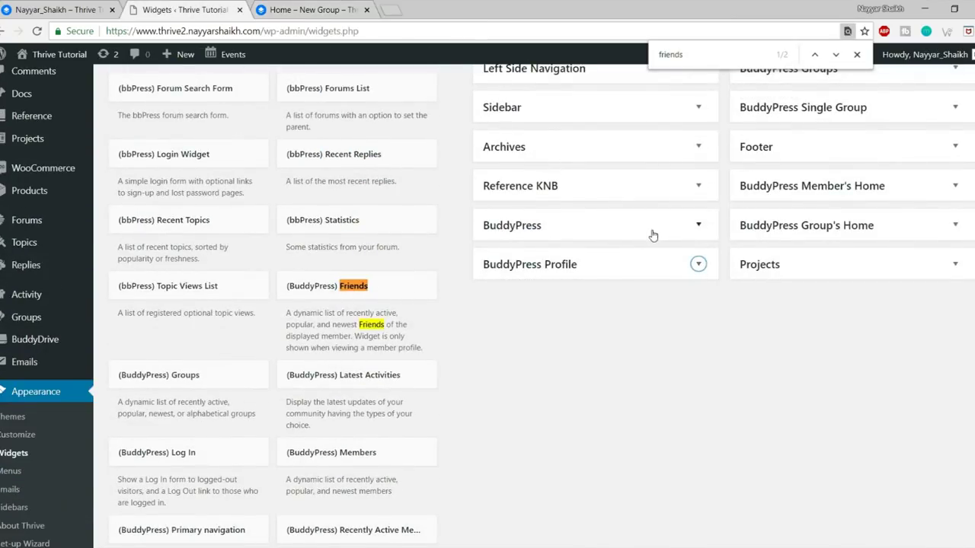
left_click(689, 225)
left_click(690, 226)
Switch to the site's profile tab and open the Groups directory from the left menu.
scroll(613, 218, "up", 2)
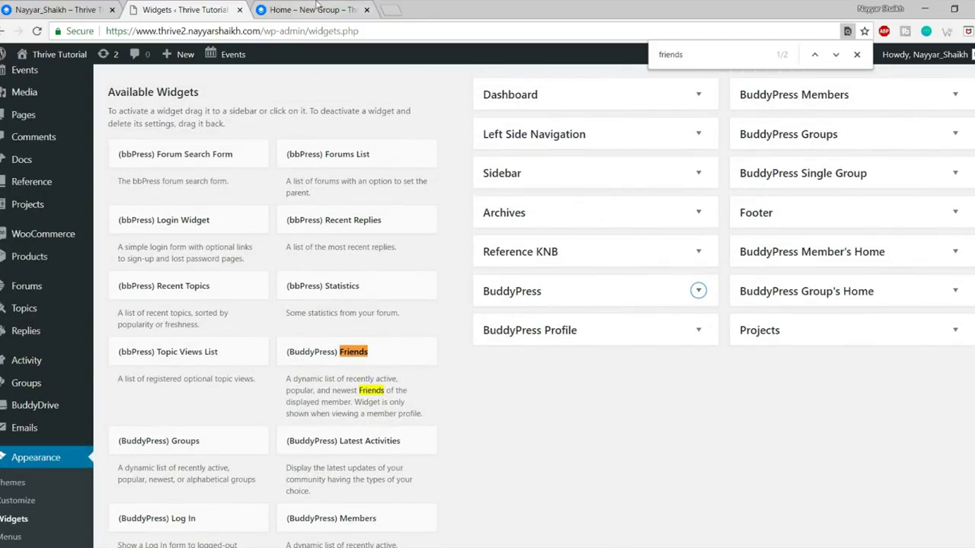
scroll(643, 242, "up", 1)
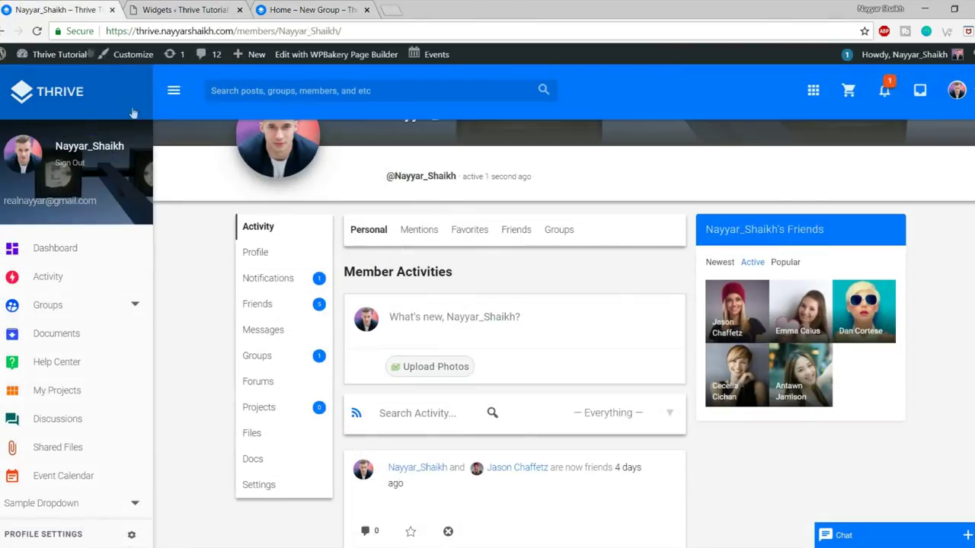
left_click(60, 9)
left_click(50, 305)
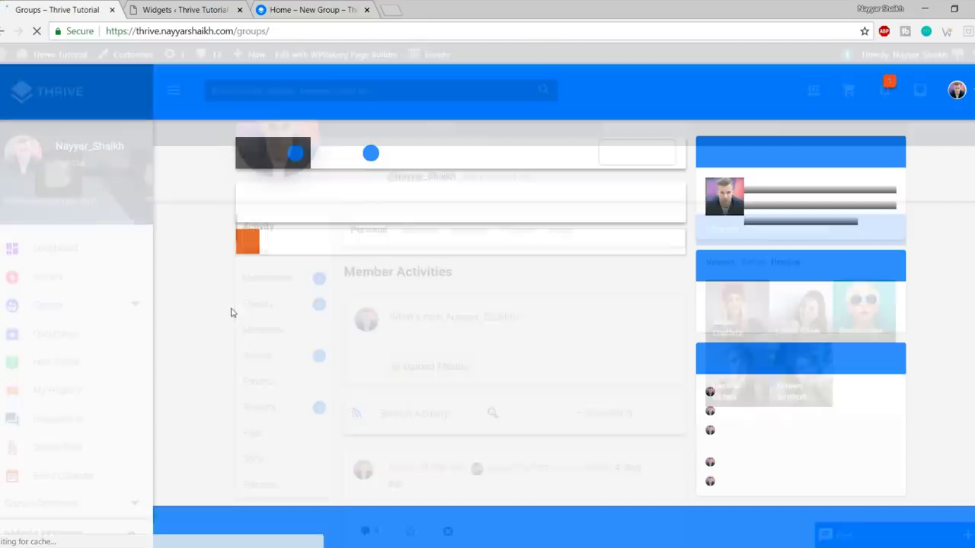
Open the Groups directory from the New Group page.
scroll(808, 302, "down", 5)
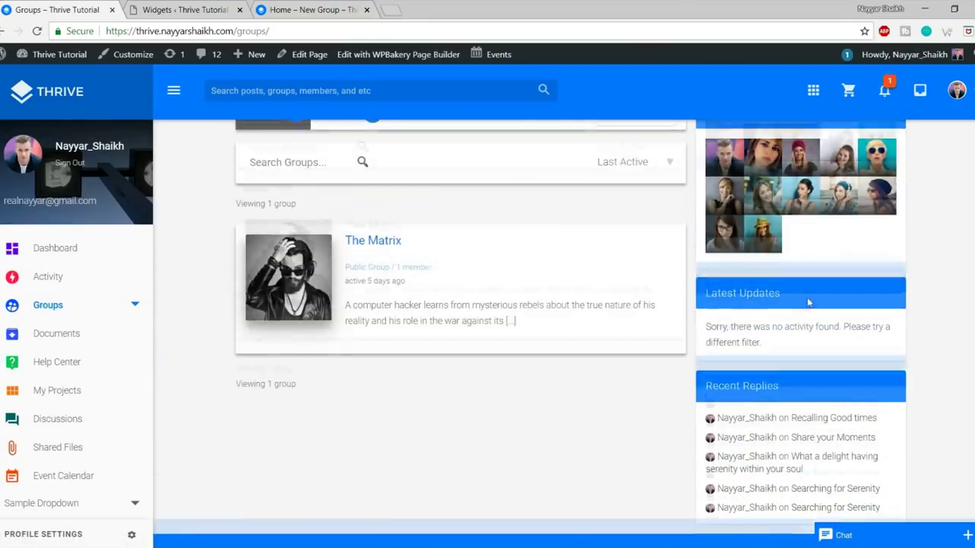
scroll(803, 293, "up", 1)
left_click(299, 9)
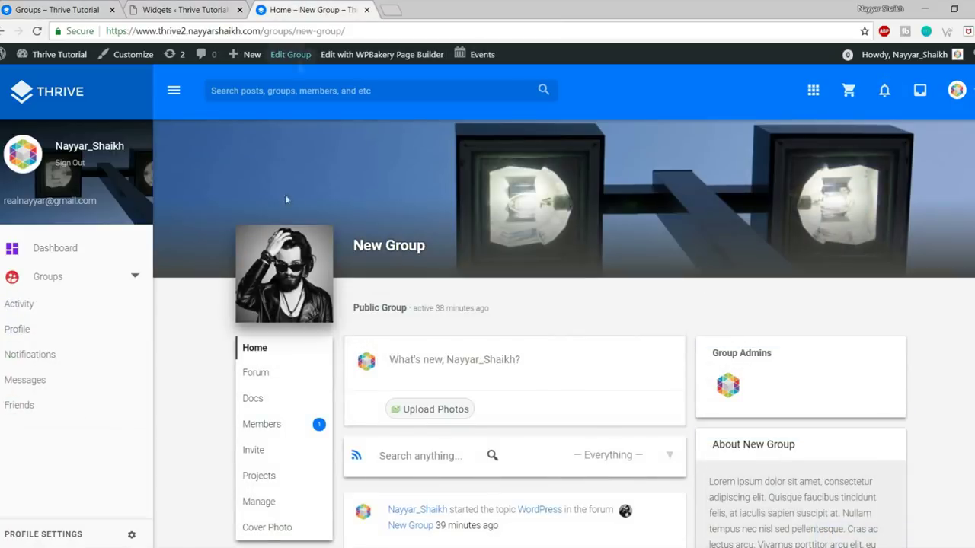
left_click(29, 282)
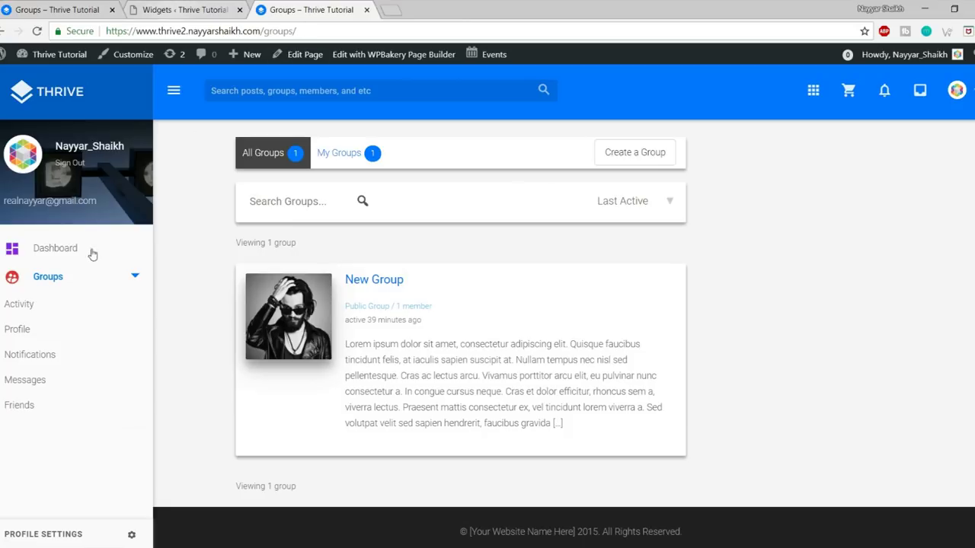
Expand and collapse the BuddyPress Group's Home widget area, then compare both Groups directory tabs.
left_click(187, 10)
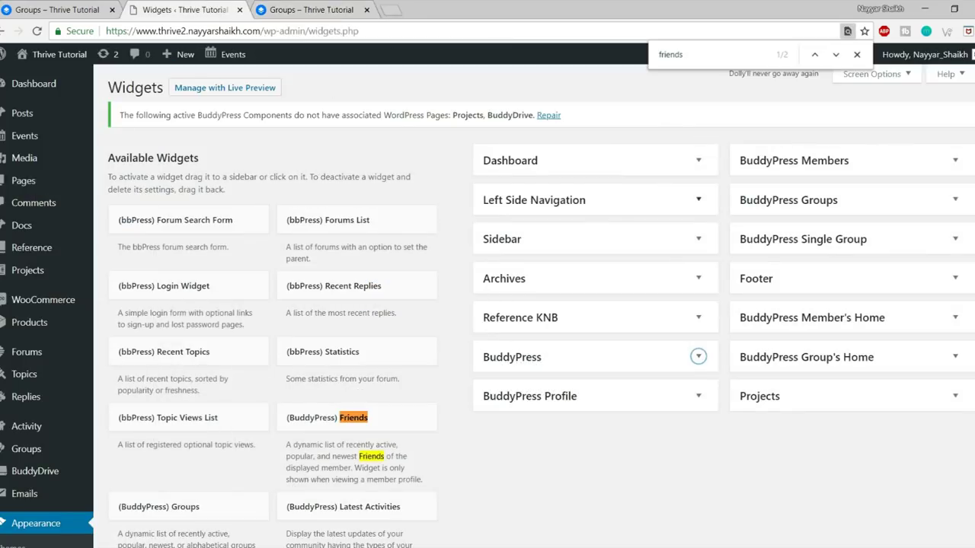
left_click(914, 360)
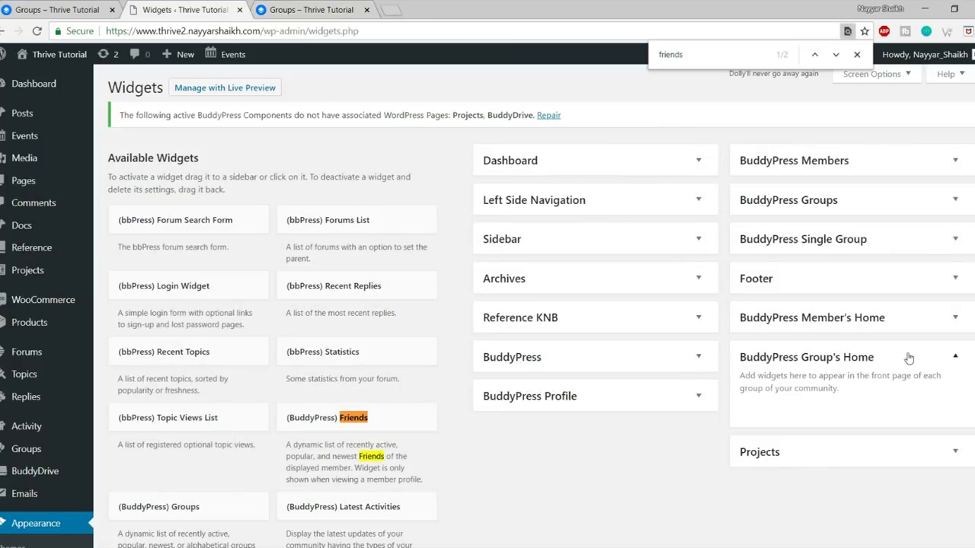
left_click(909, 358)
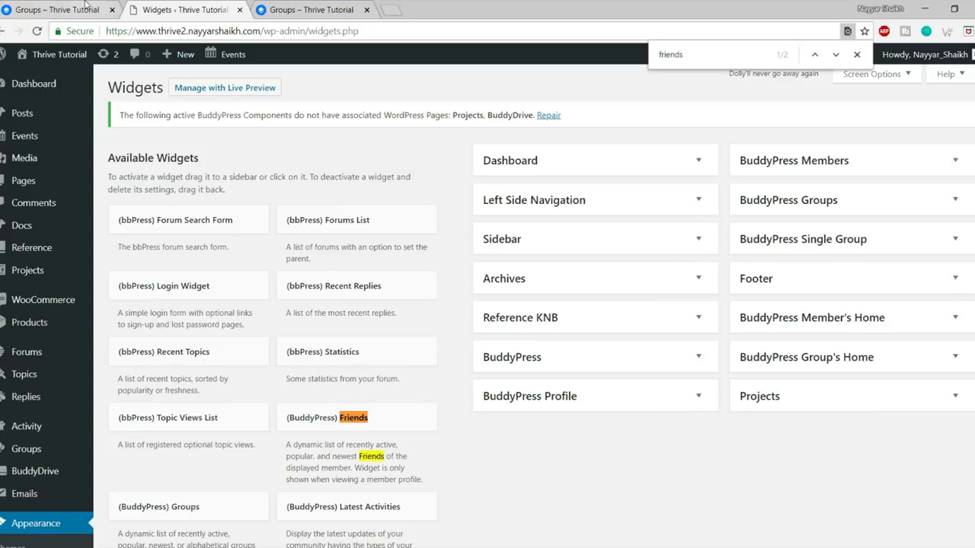
left_click(86, 6)
left_click(342, 6)
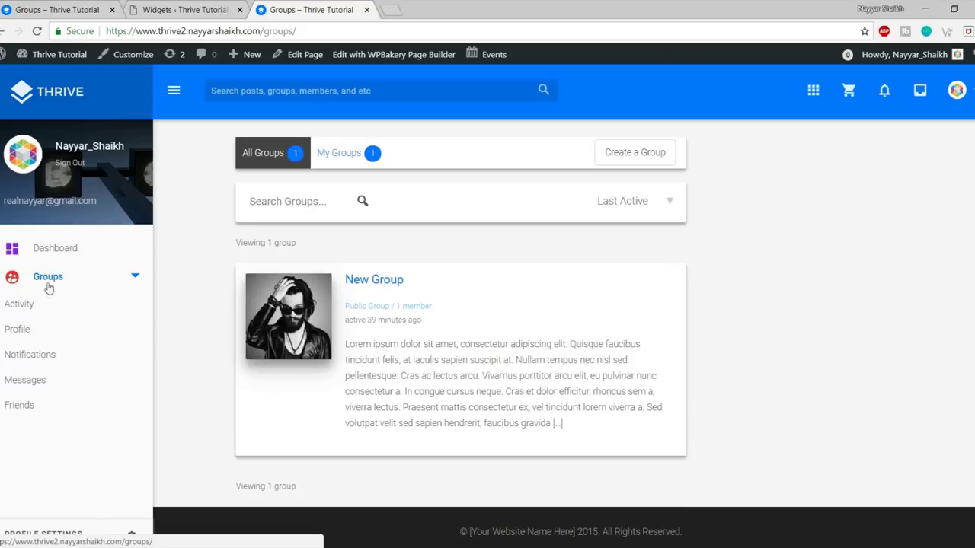
Go to the Members directory through the site's account menu.
left_click(968, 92)
mouse_move(957, 107)
left_click(898, 204)
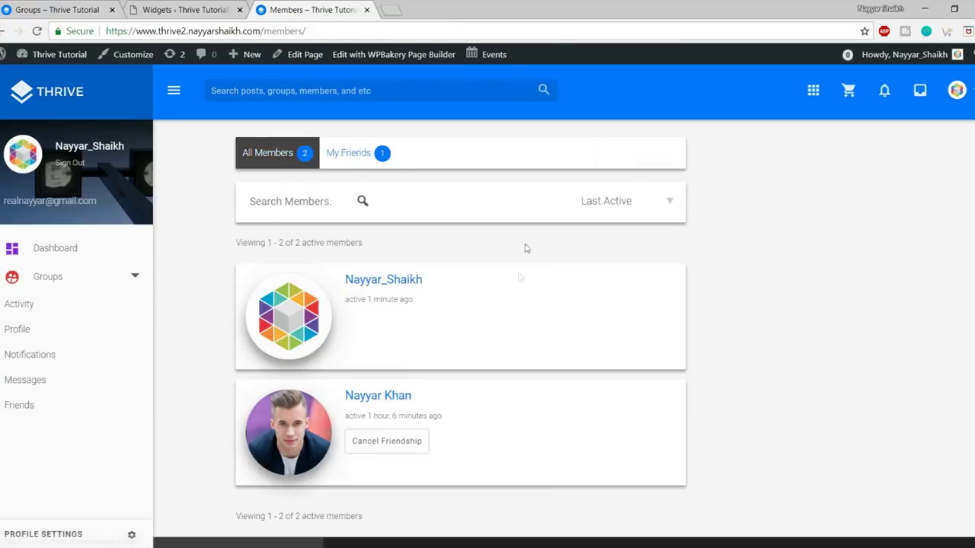
scroll(808, 265, "down", 1)
scroll(701, 244, "up", 1)
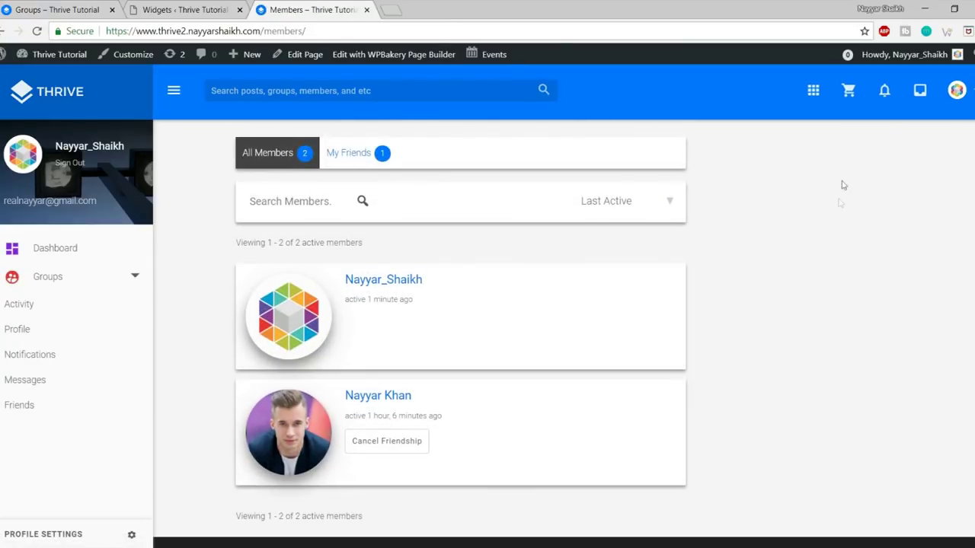
Inspect and re-collapse the Member's Home, Single Group, Dashboard and BuddyPress Profile widget areas.
left_click(179, 10)
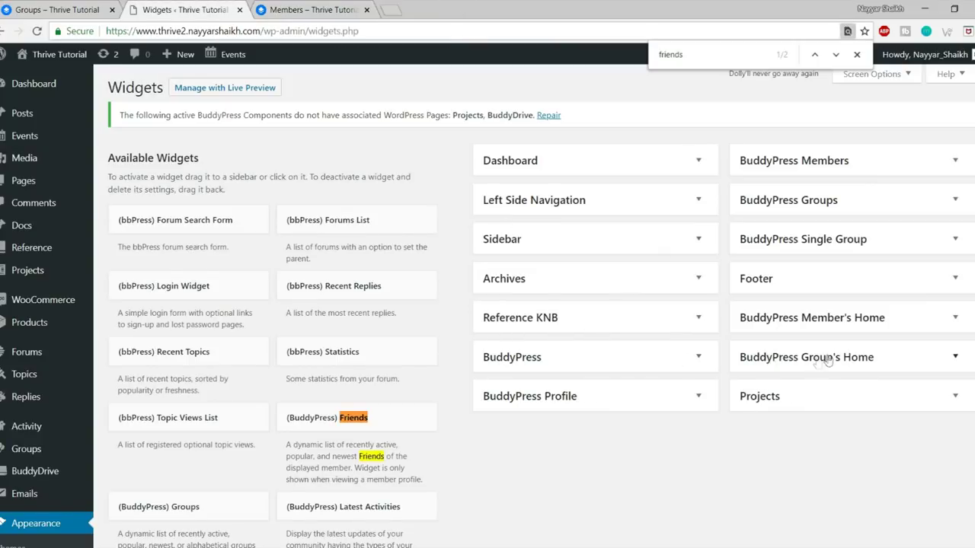
left_click(895, 328)
left_click(917, 322)
left_click(892, 242)
left_click(891, 242)
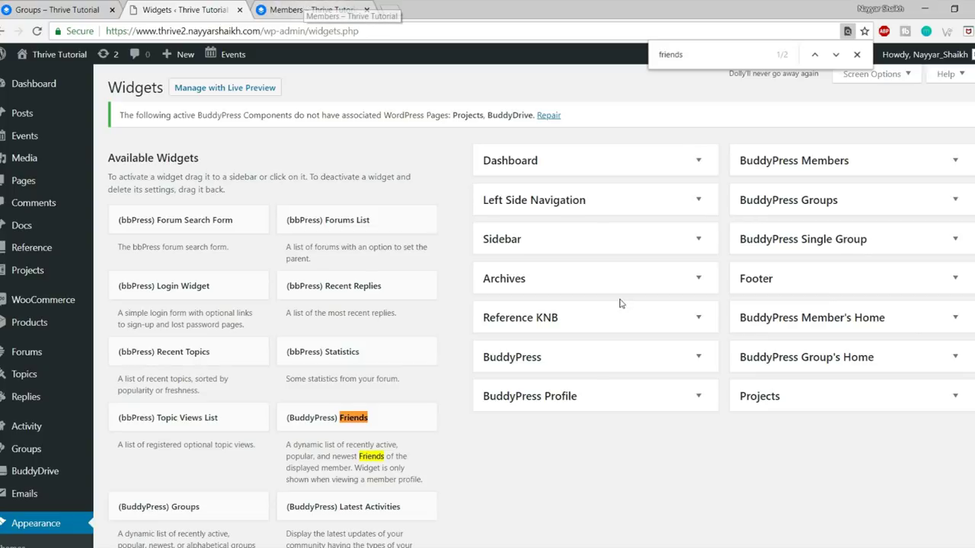
left_click(643, 164)
left_click(644, 164)
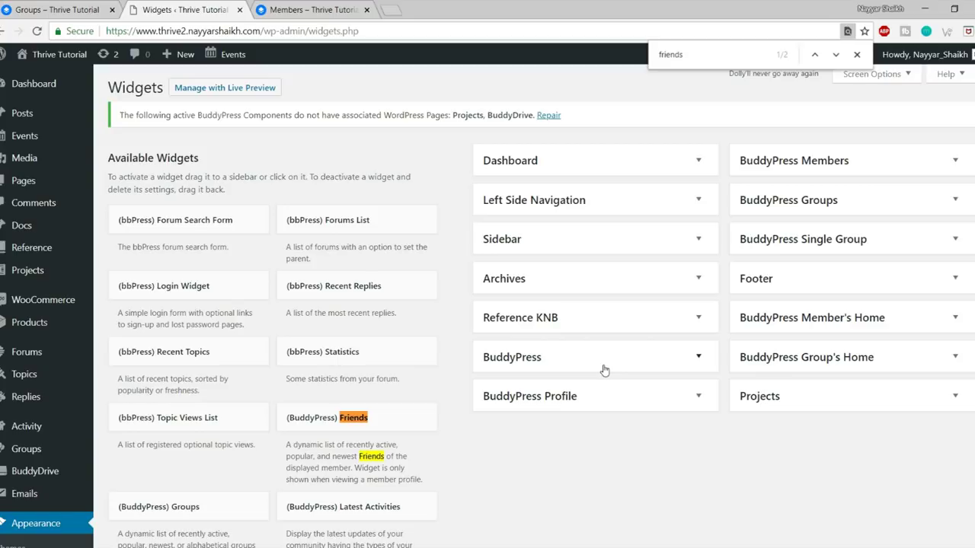
left_click(624, 401)
left_click(626, 402)
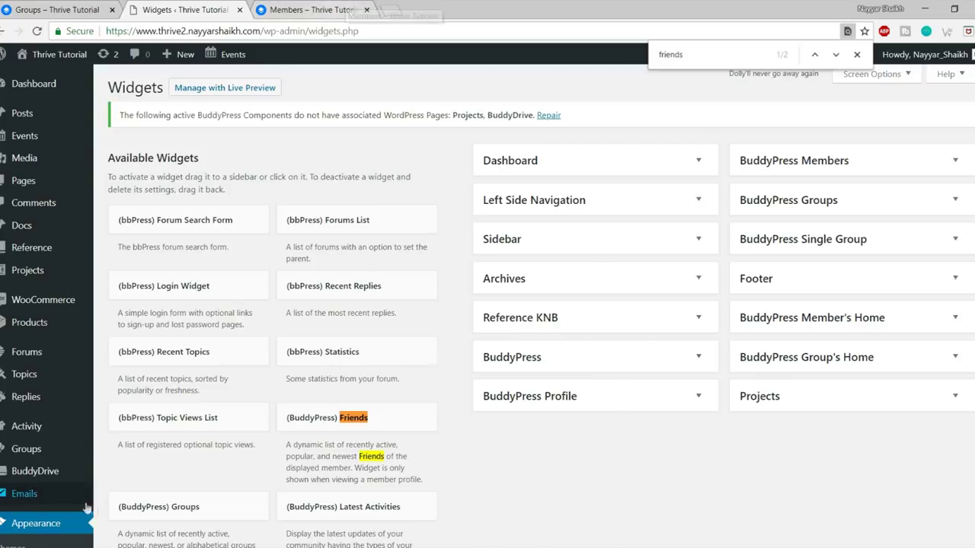
left_click(57, 10)
Open and close the Wise Chat panel on the site, then look over the members page.
scroll(533, 343, "down", 2)
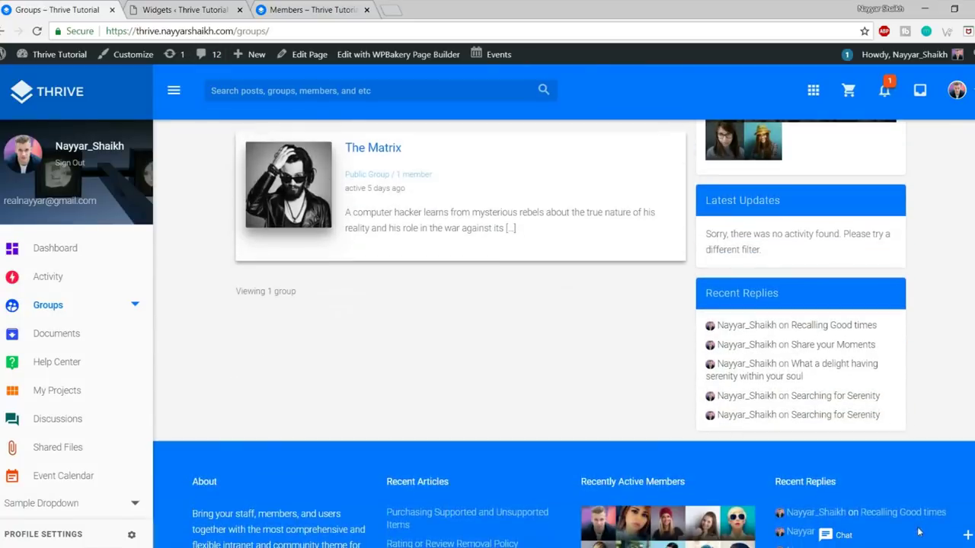
left_click(905, 535)
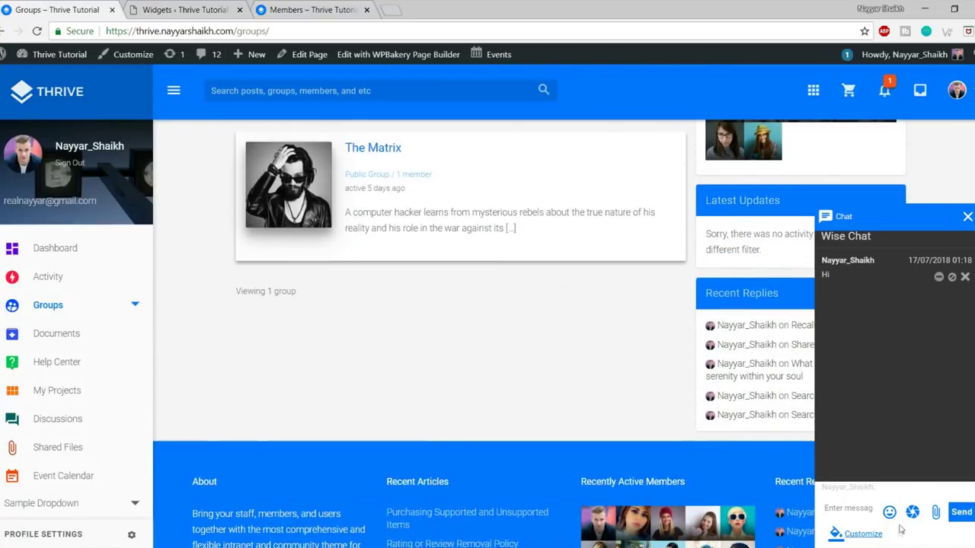
left_click(967, 218)
left_click(305, 10)
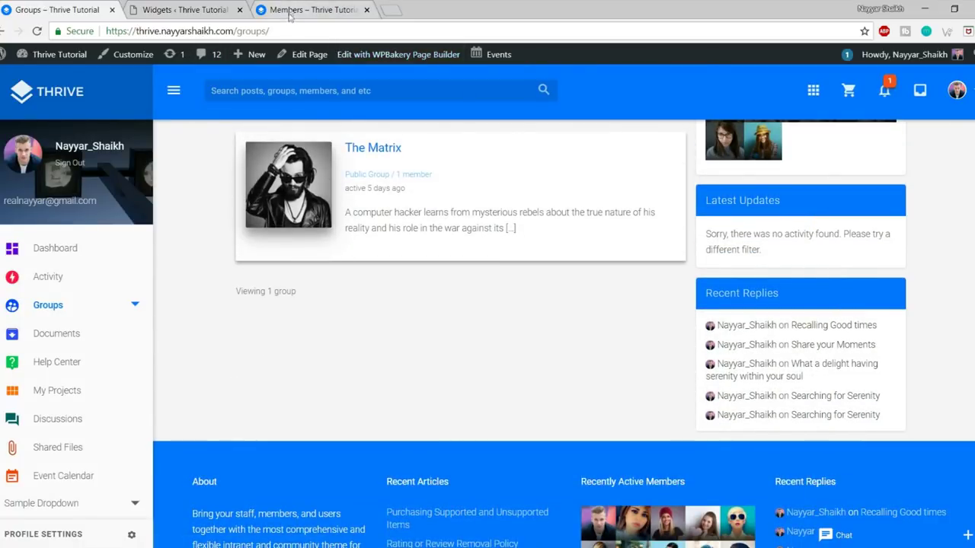
scroll(911, 518, "down", 1)
scroll(914, 542, "up", 1)
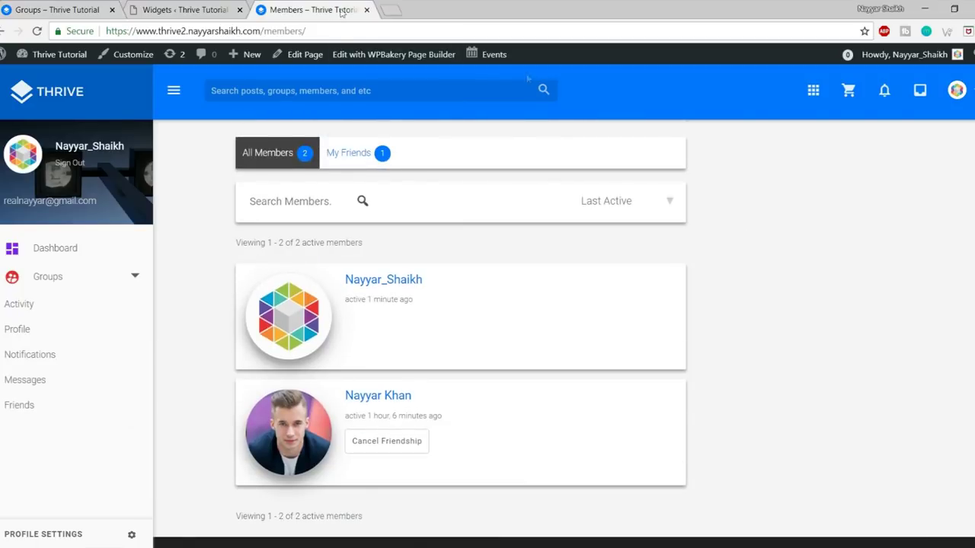
From the widgets admin page, go to Plugins > Add New.
left_click(183, 9)
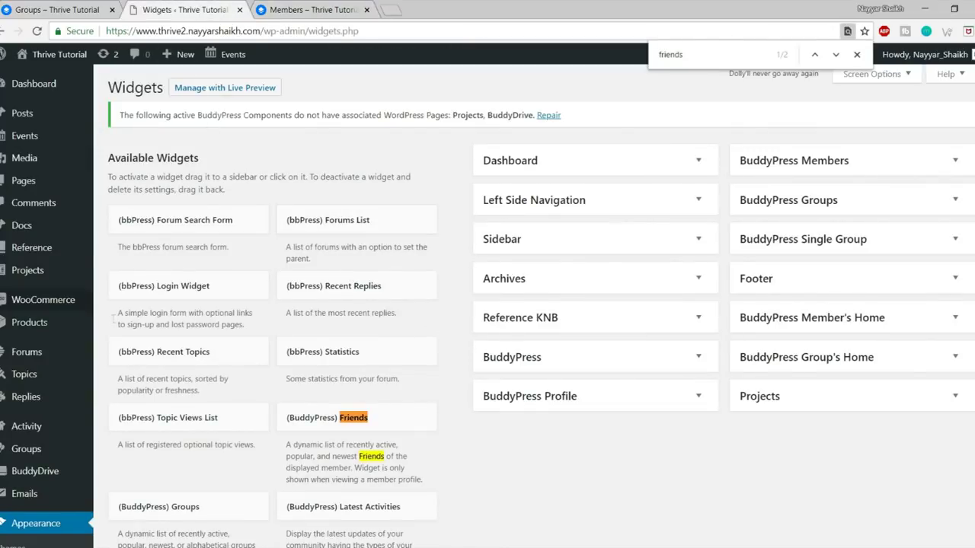
scroll(76, 304, "down", 1)
mouse_move(46, 331)
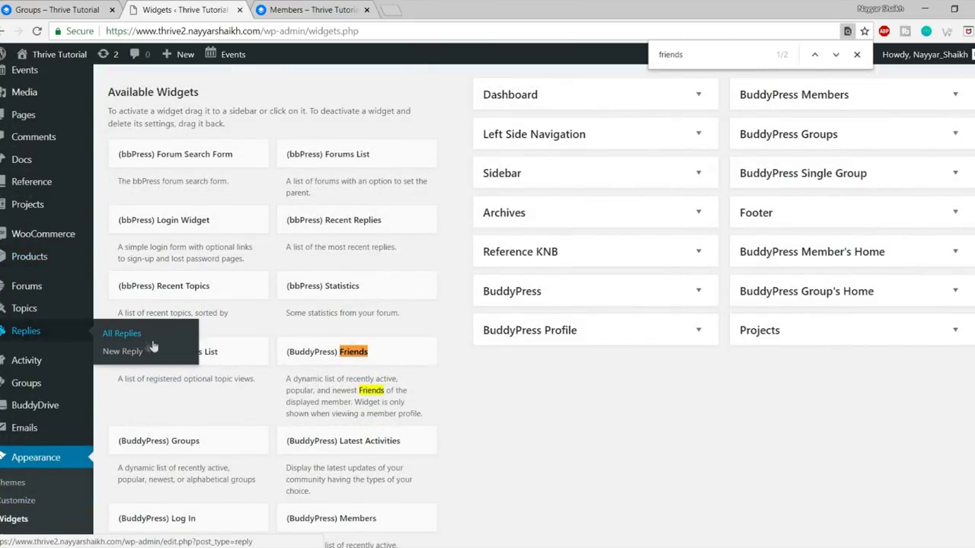
scroll(668, 433, "up", 1)
mouse_move(20, 237)
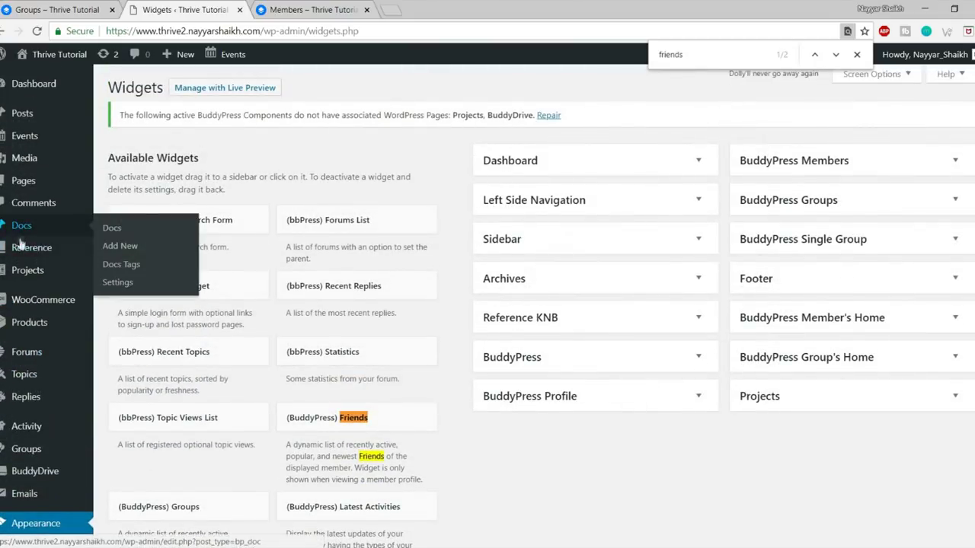
scroll(43, 180, "down", 2)
scroll(30, 301, "down", 3)
mouse_move(30, 393)
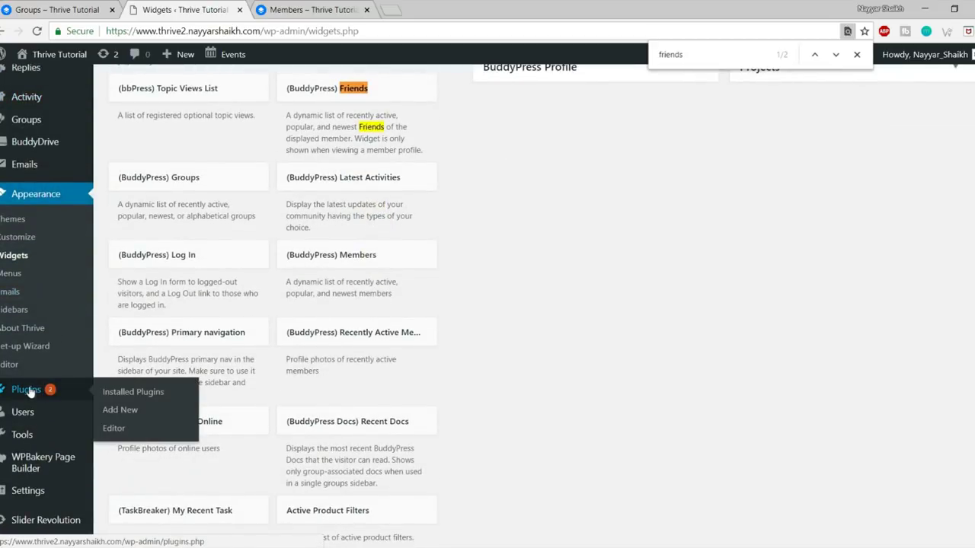
left_click(126, 412)
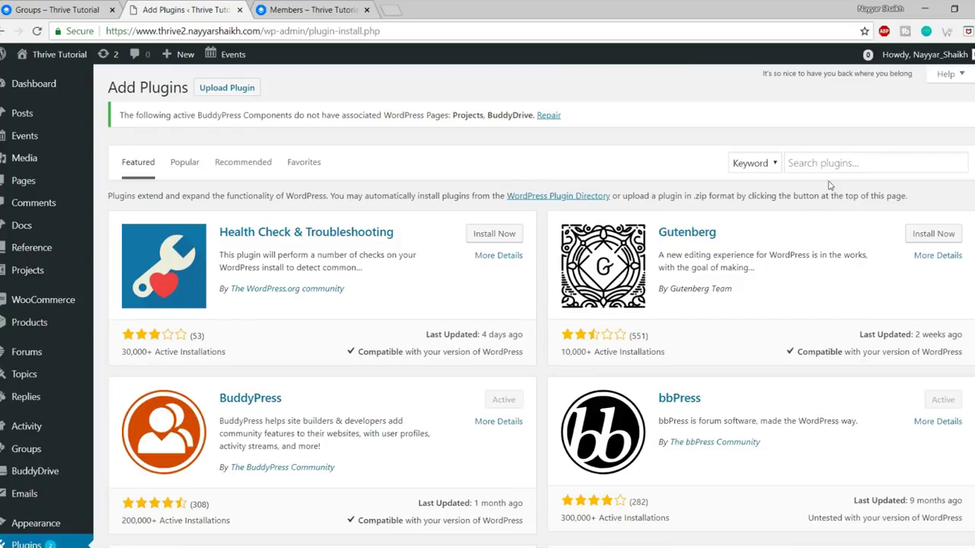
Search plugins for 'wise c' and install and activate Wise Chat 2.6.3.
left_click(834, 169)
type("wise")
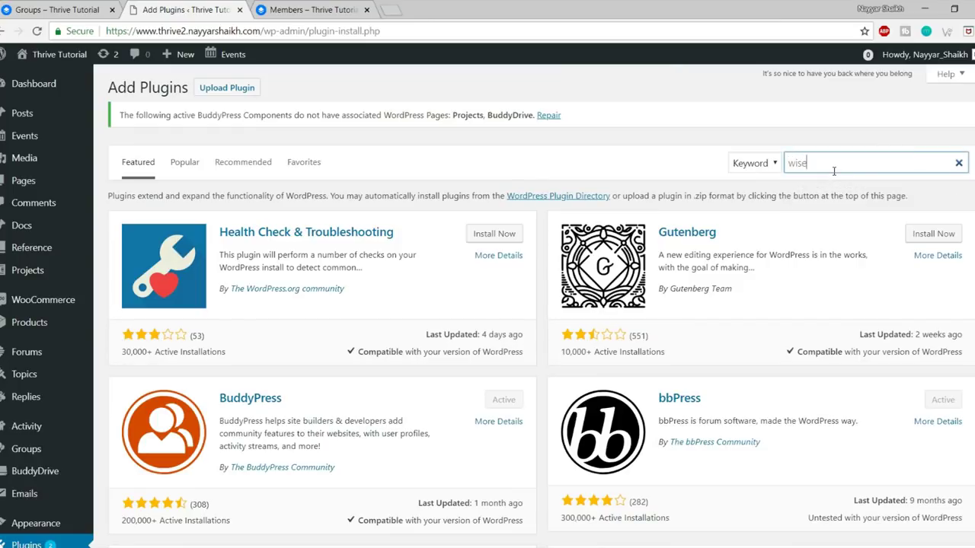
type(" chat")
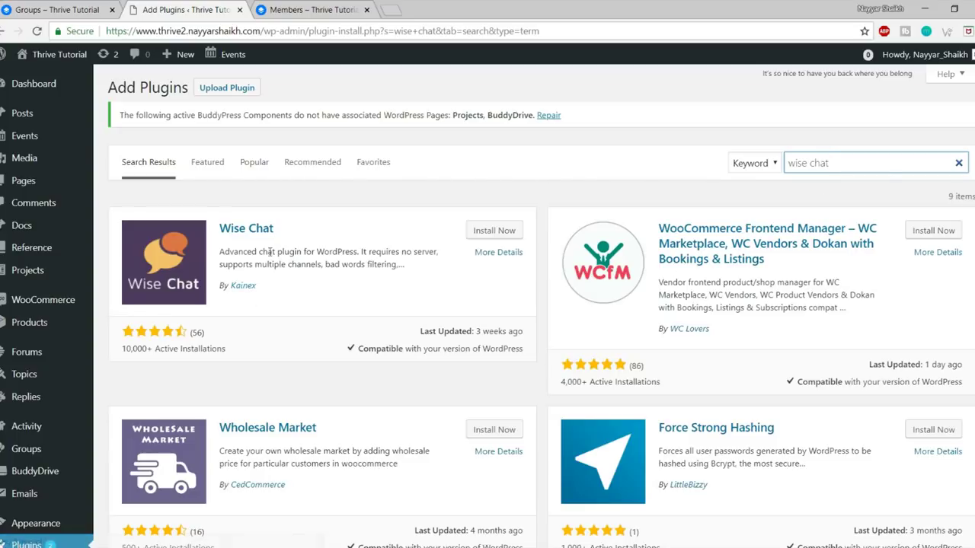
left_click(492, 231)
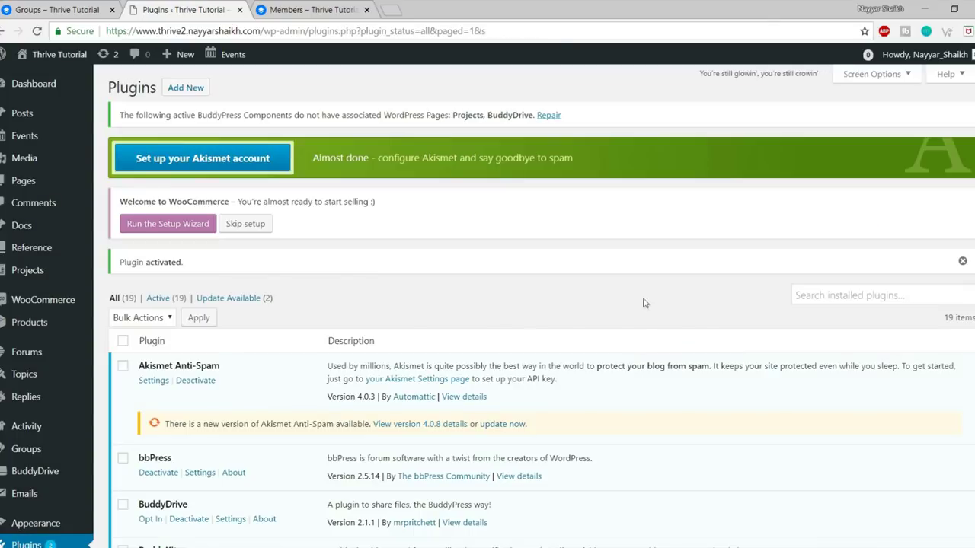
scroll(644, 308, "down", 10)
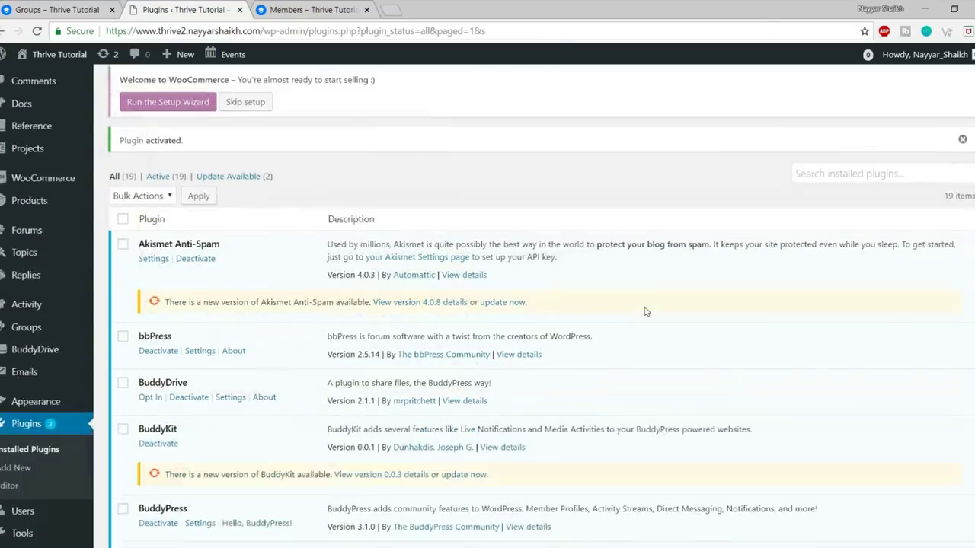
scroll(645, 310, "down", 3)
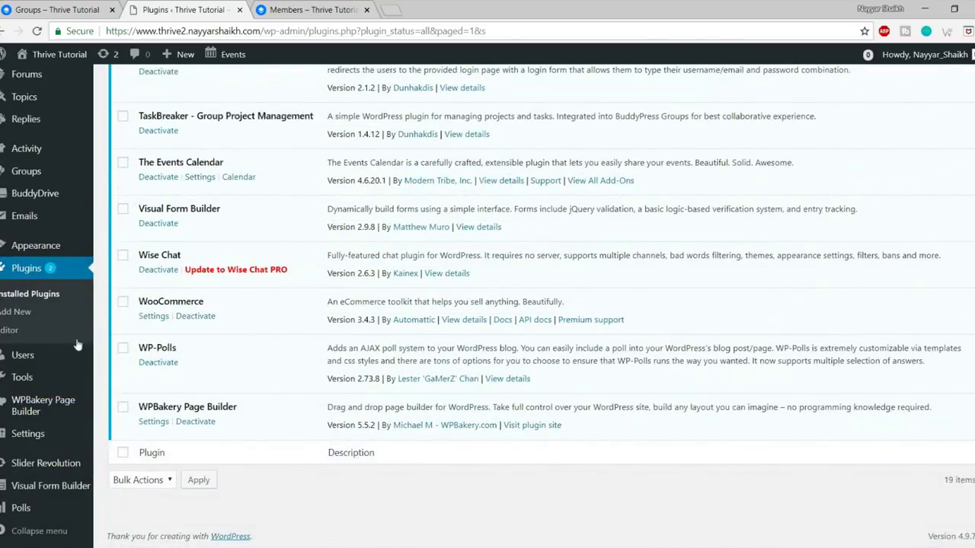
scroll(77, 345, "up", 2)
scroll(77, 345, "down", 2)
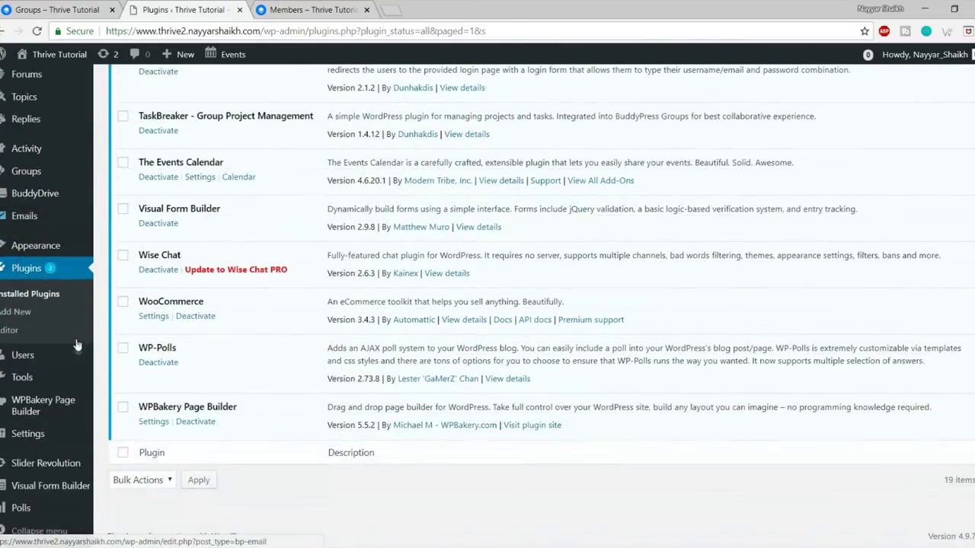
mouse_move(35, 442)
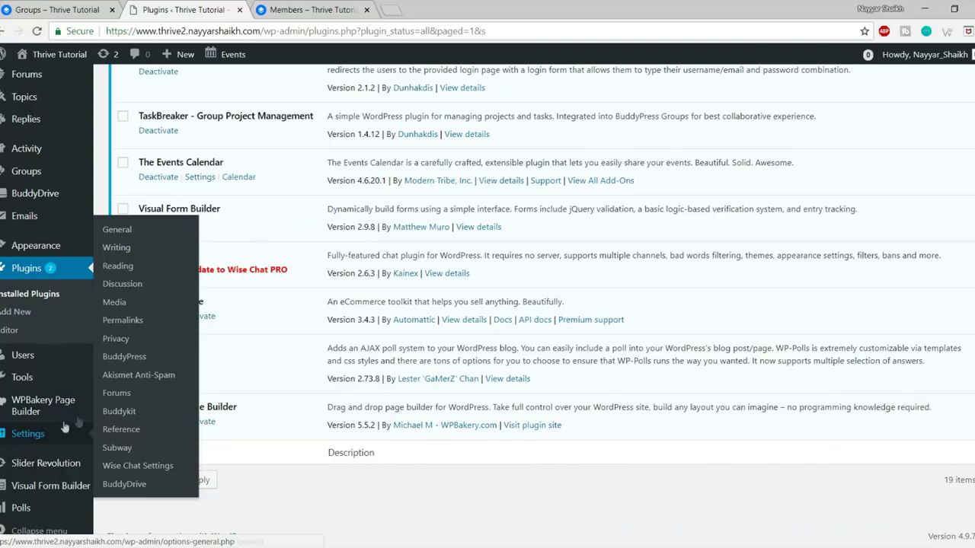
Tick Disable Anonymous Users in the Wise Chat General settings and save the changes.
left_click(150, 473)
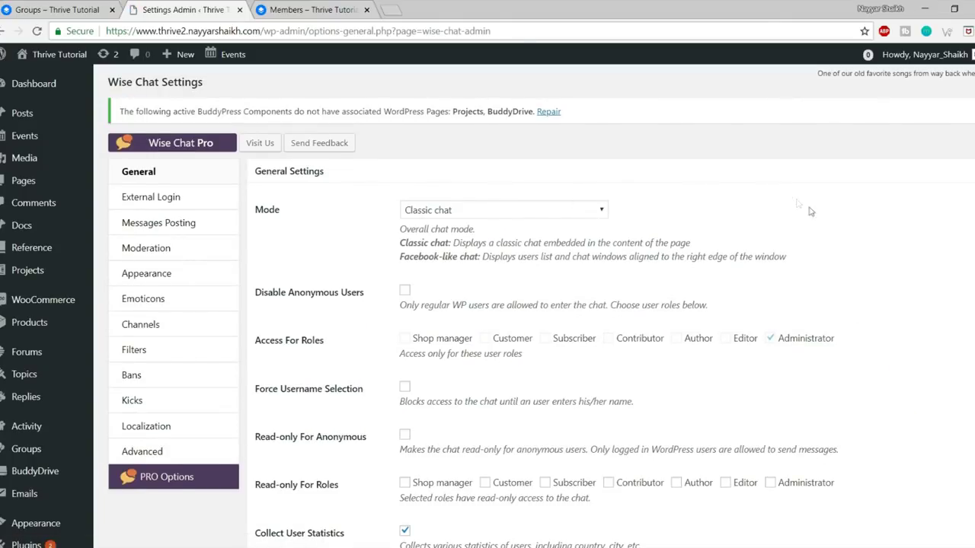
scroll(826, 220, "down", 1)
left_click(405, 224)
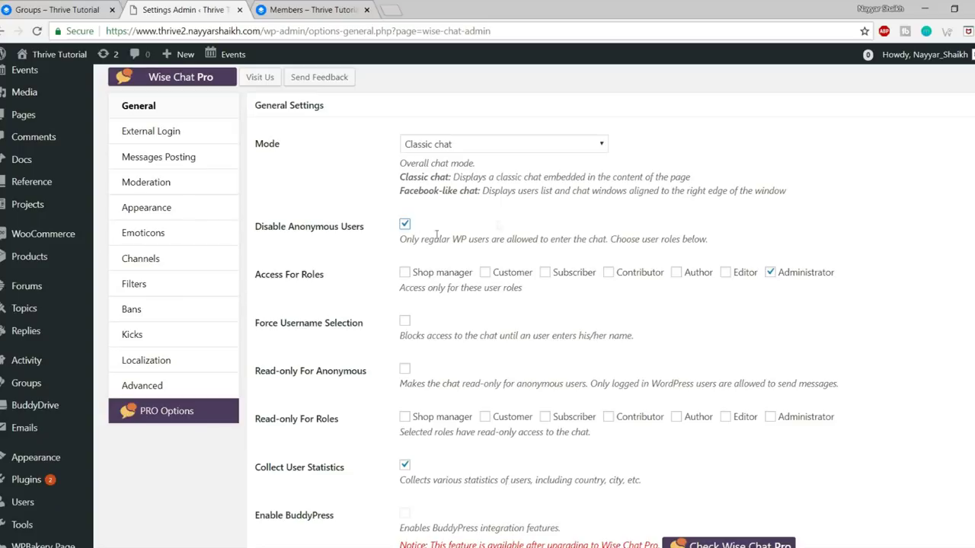
left_click_drag(712, 240, 423, 239)
left_click(423, 240)
left_click(310, 9)
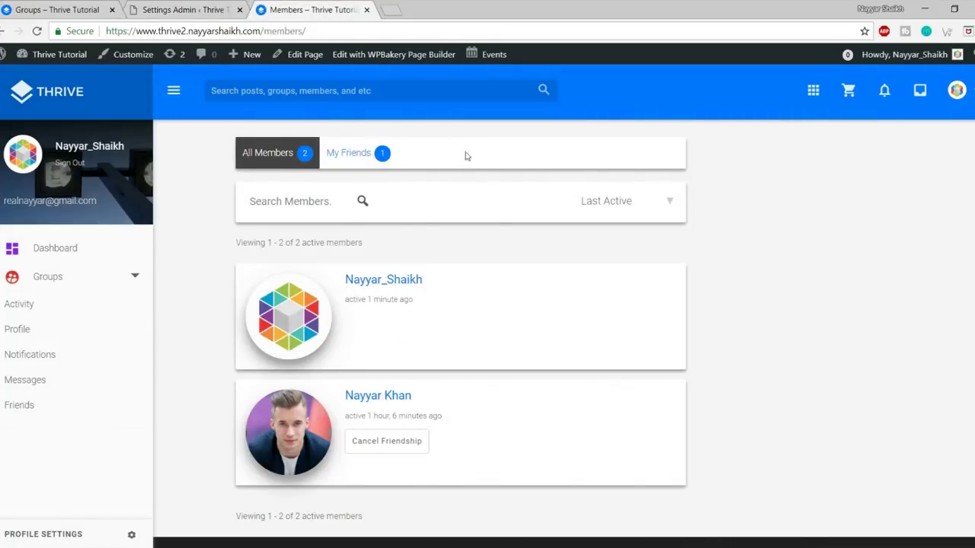
left_click(195, 9)
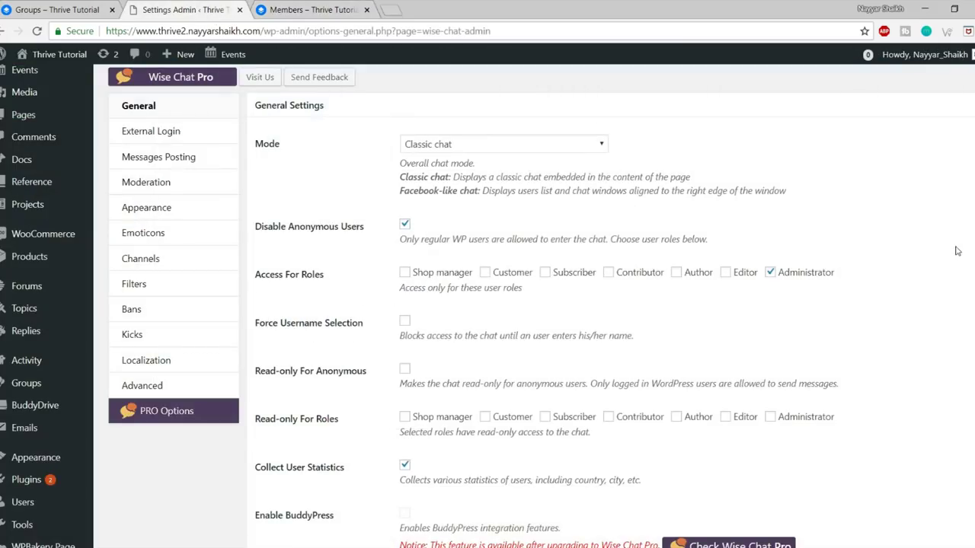
scroll(957, 251, "down", 1)
scroll(944, 305, "up", 1)
scroll(932, 337, "down", 3)
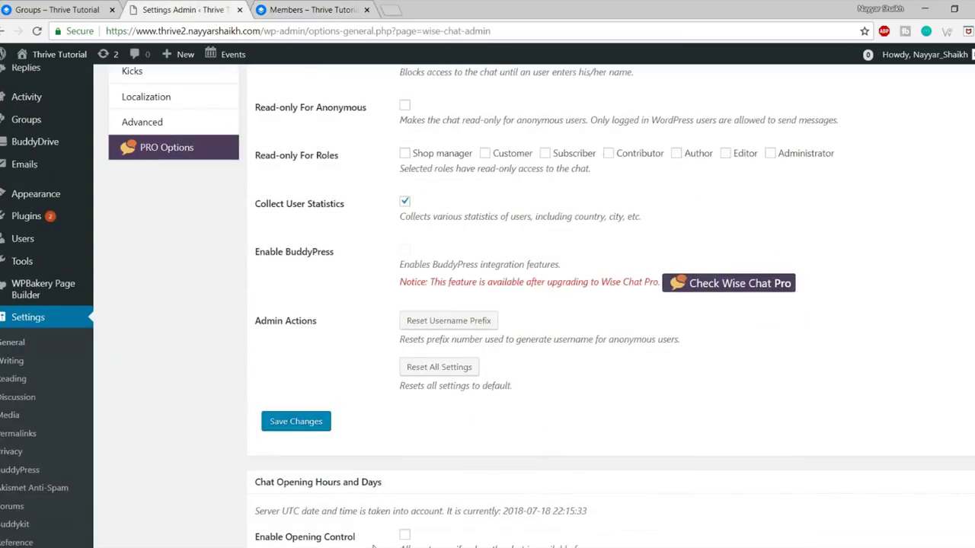
left_click(295, 422)
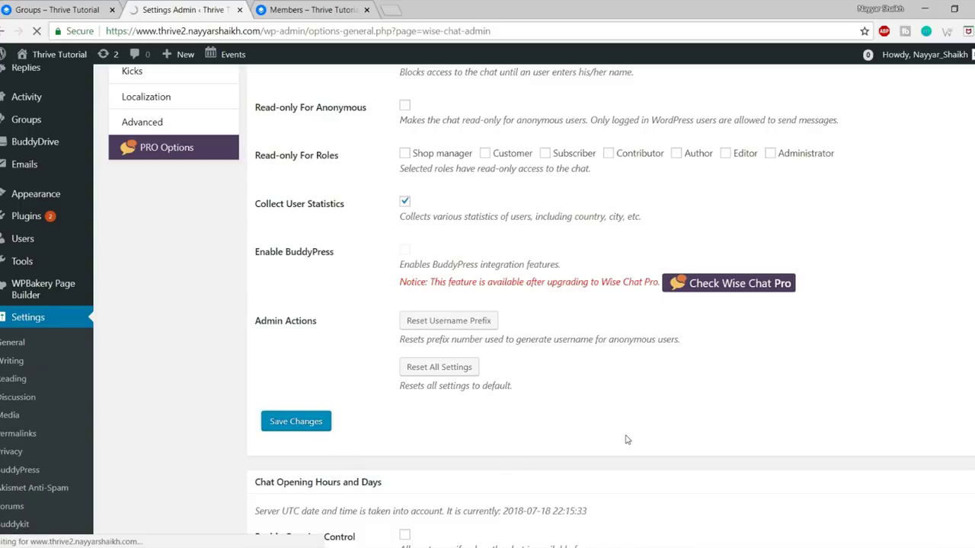
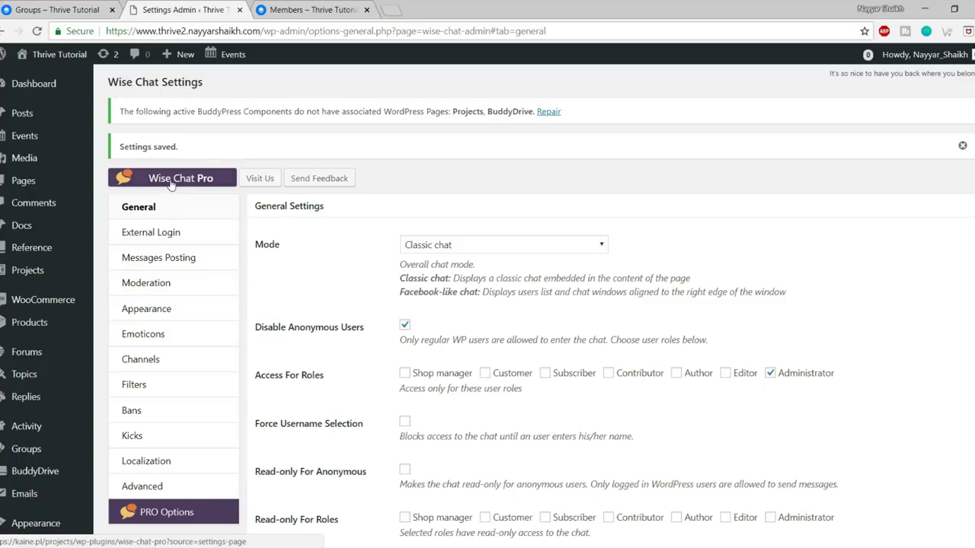
Browse the Wise Chat appearance themes, then reload the Members page to show the chat widget.
left_click(181, 314)
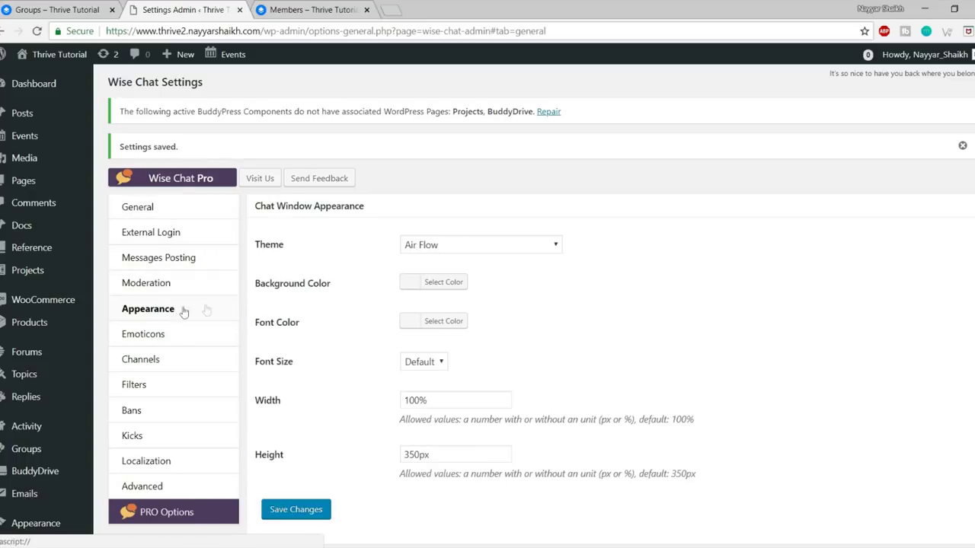
left_click(440, 245)
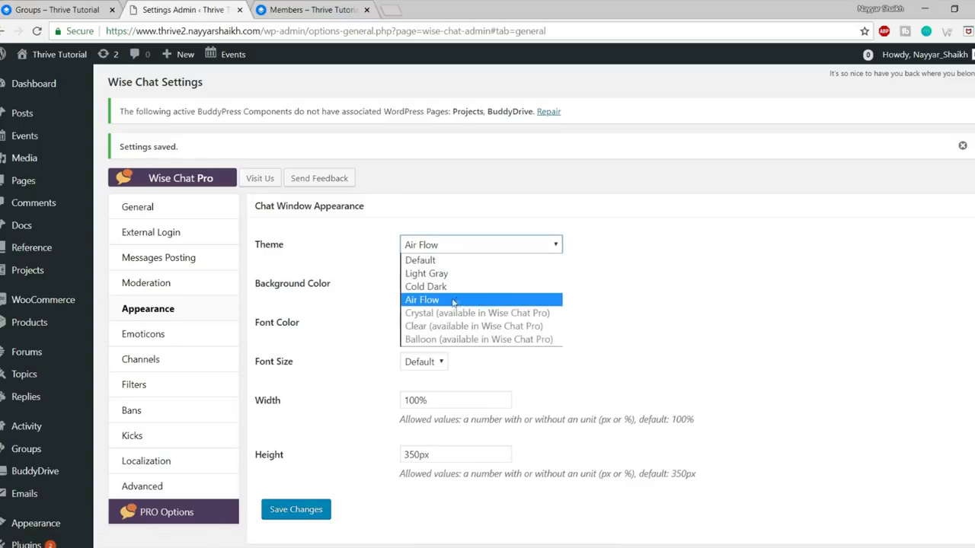
left_click(244, 14)
left_click(39, 29)
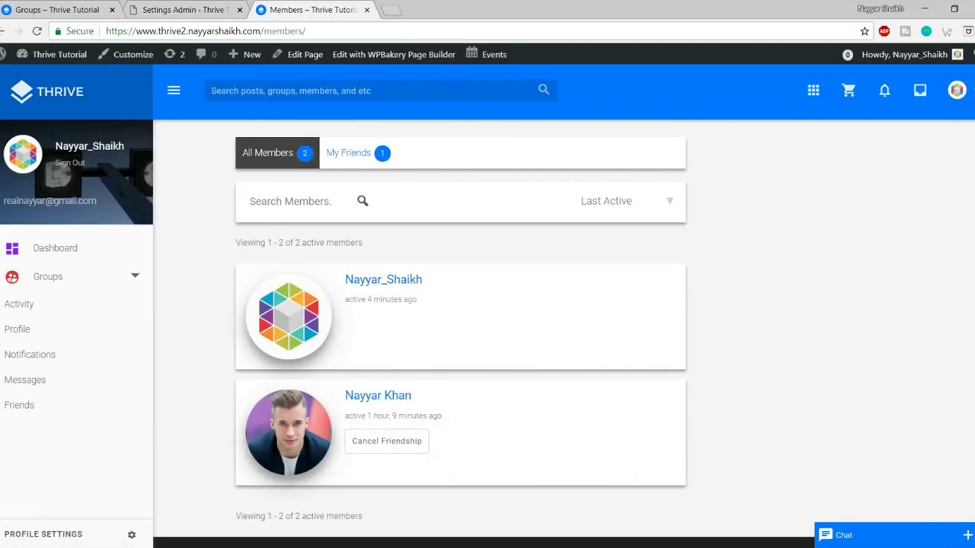
Open and expand the Members page chat panel, close it, then go to the Thrive home page.
left_click(919, 542)
left_click(863, 527)
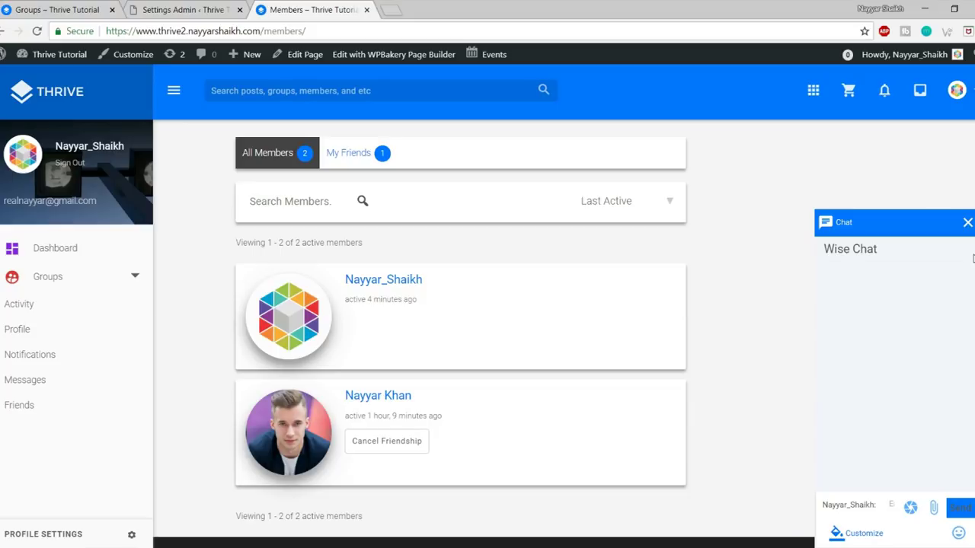
left_click(966, 224)
scroll(915, 411, "down", 2)
scroll(652, 448, "up", 2)
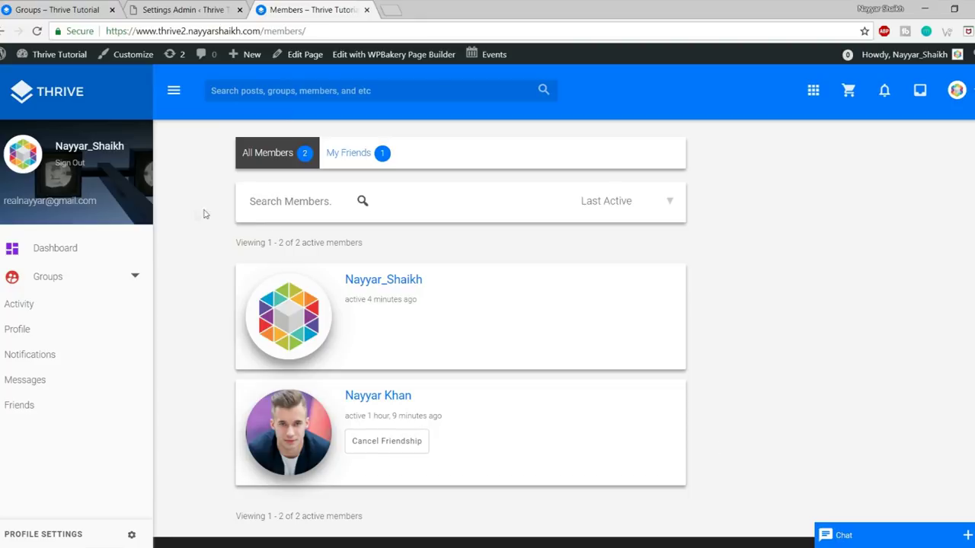
left_click(65, 107)
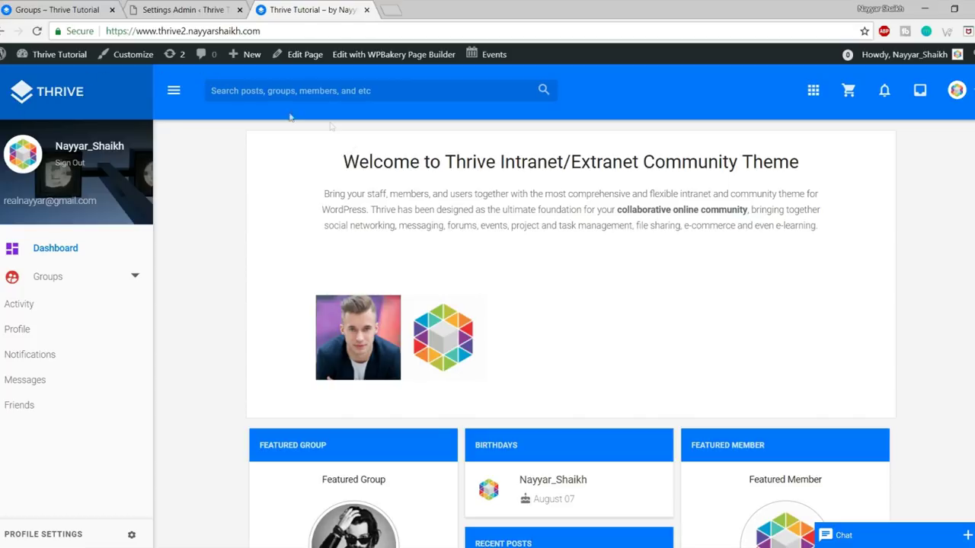
scroll(365, 188, "down", 6)
From the customizer's plugin requirement notice, install the Kirki 3.0.33 plugin.
left_click_drag(457, 525, 716, 531)
left_click(716, 531)
scroll(635, 505, "up", 6)
left_click(133, 57)
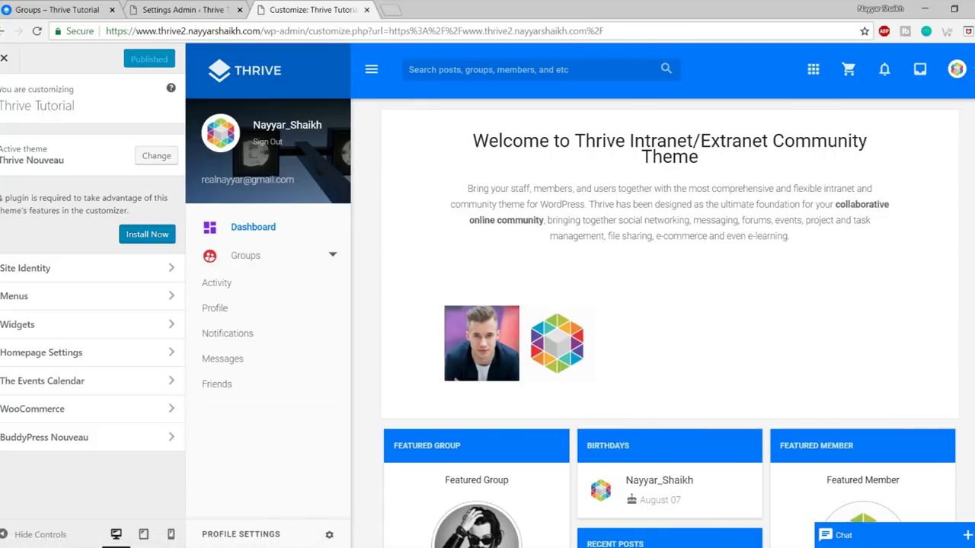
left_click_drag(0, 198, 142, 209)
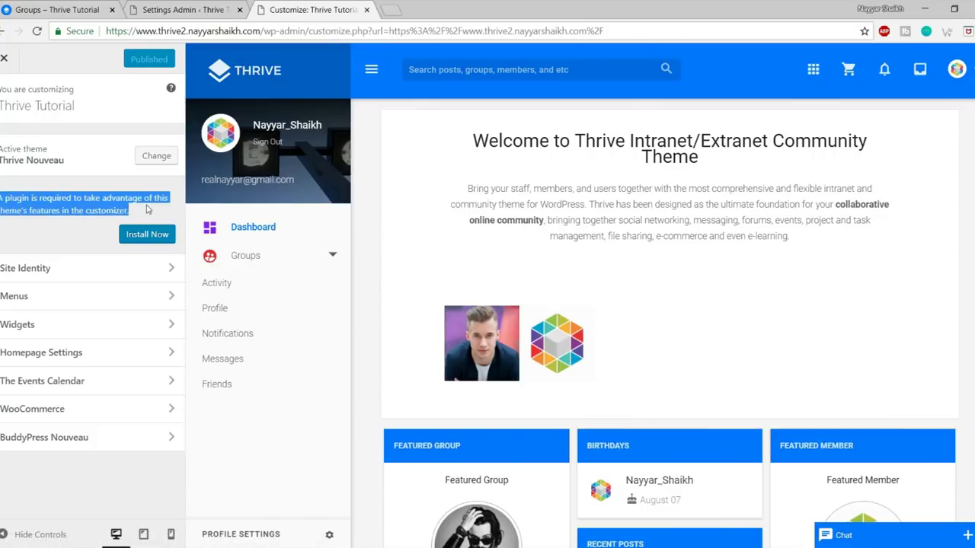
left_click(71, 211)
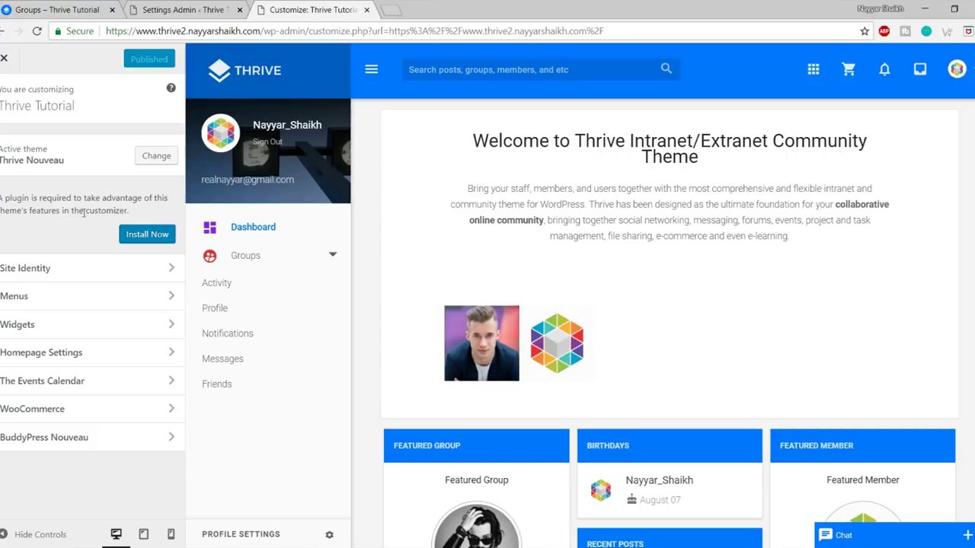
left_click(138, 238)
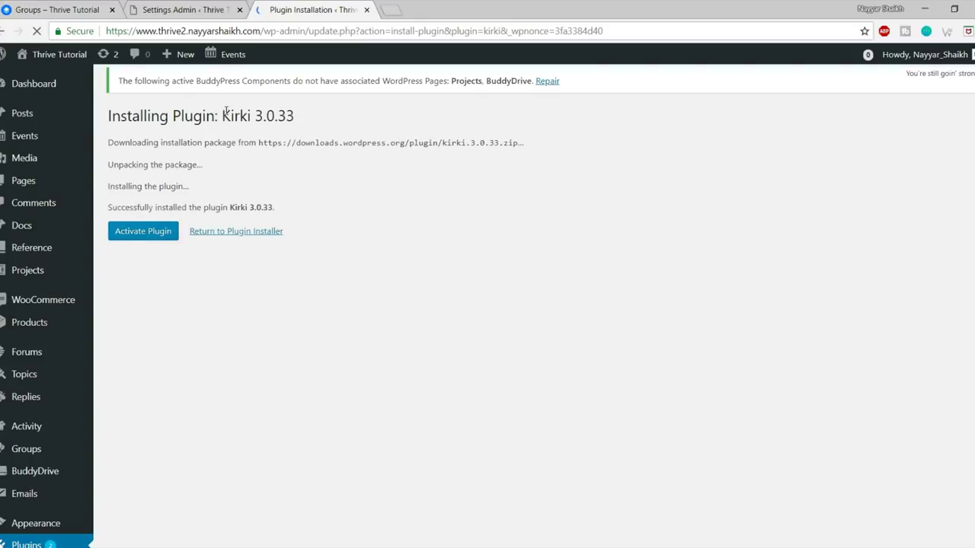
left_click_drag(223, 115, 297, 116)
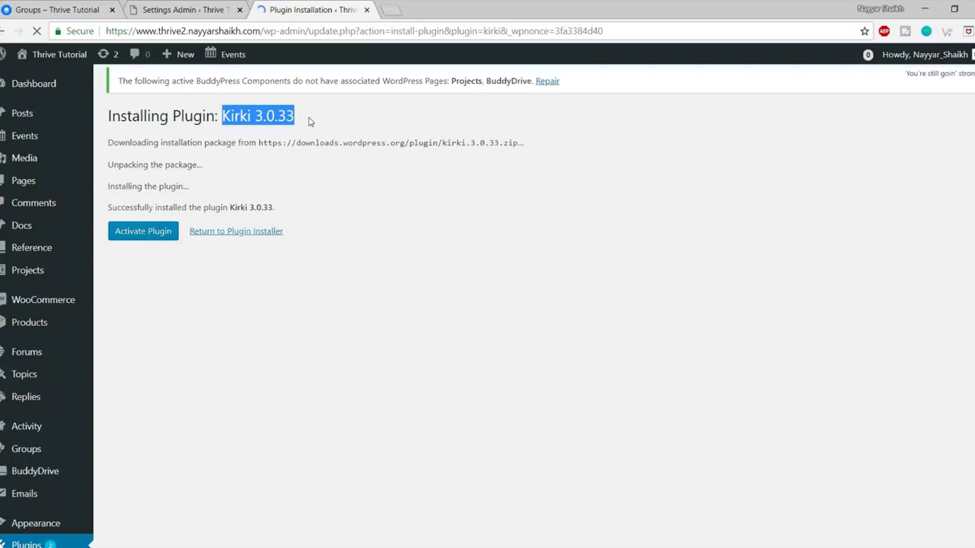
Activate Kirki and reopen Appearance > Customize to reach Thrive Customization.
left_click(135, 237)
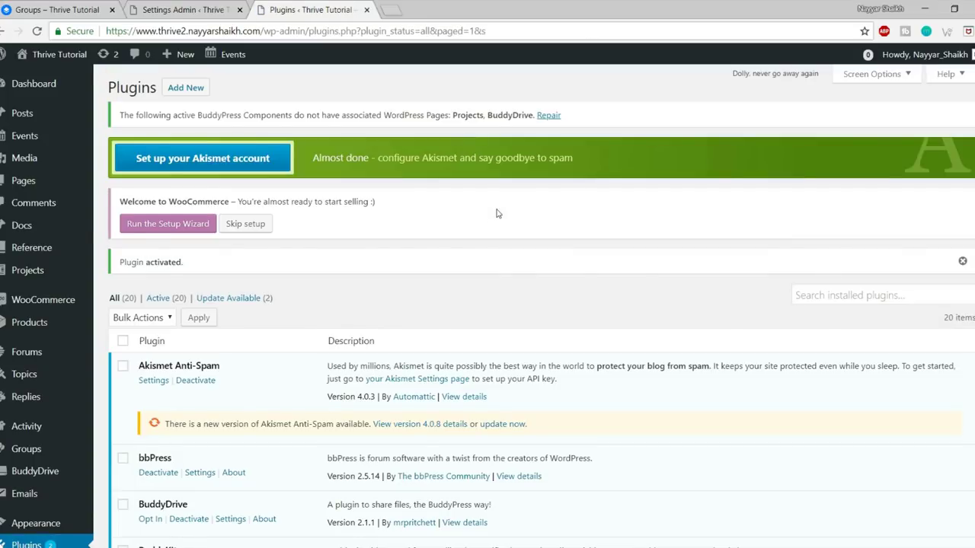
scroll(497, 213, "down", 4)
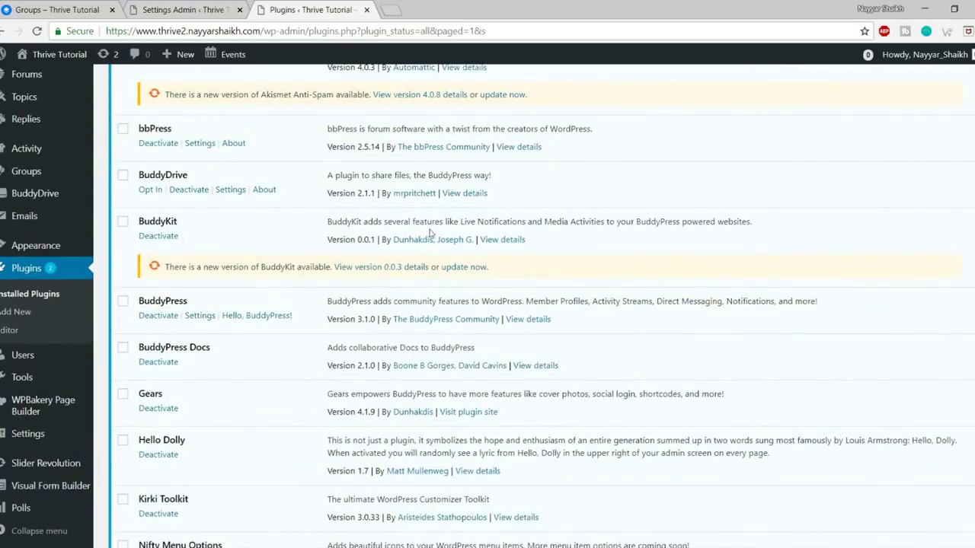
mouse_move(6, 245)
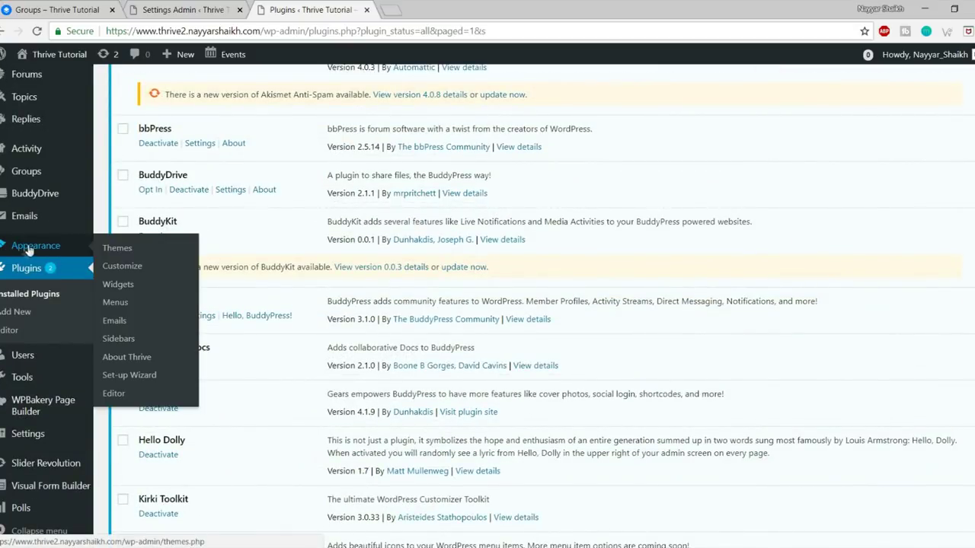
left_click(127, 266)
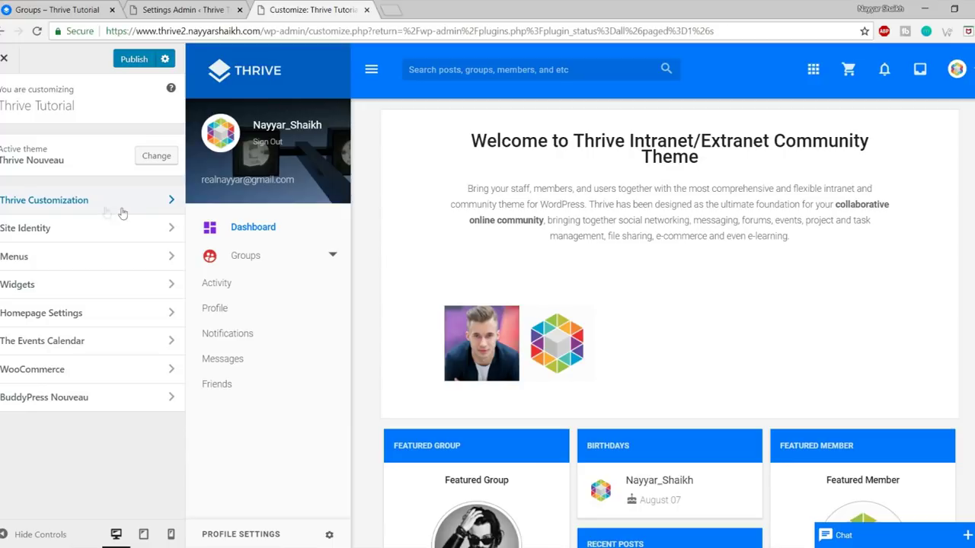
Set the Thrive Site Layout type to 1 Column.
left_click(116, 202)
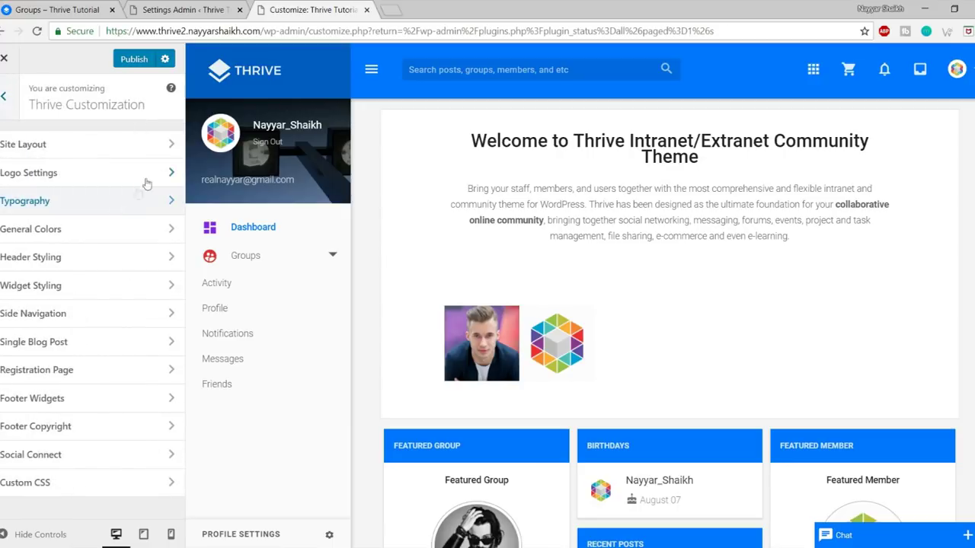
left_click(115, 151)
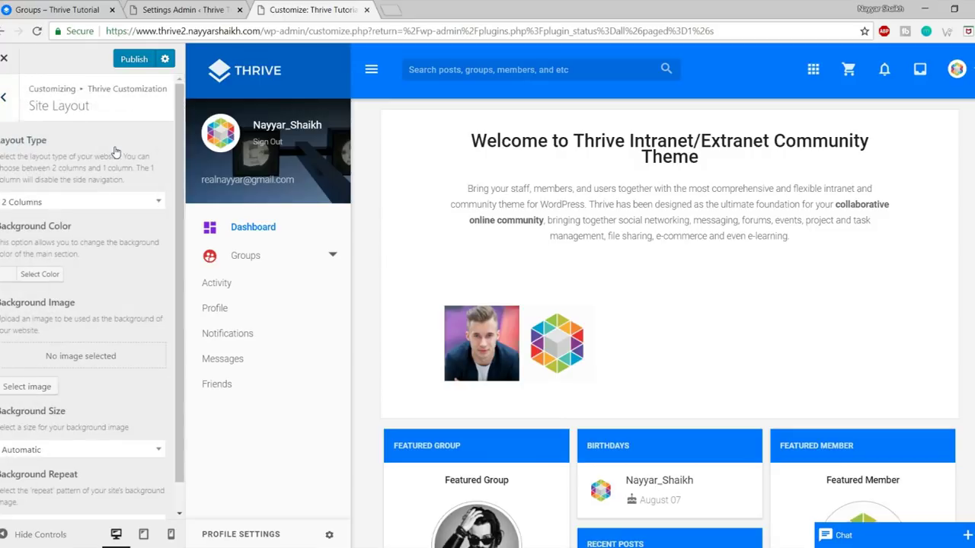
left_click(75, 204)
left_click(75, 205)
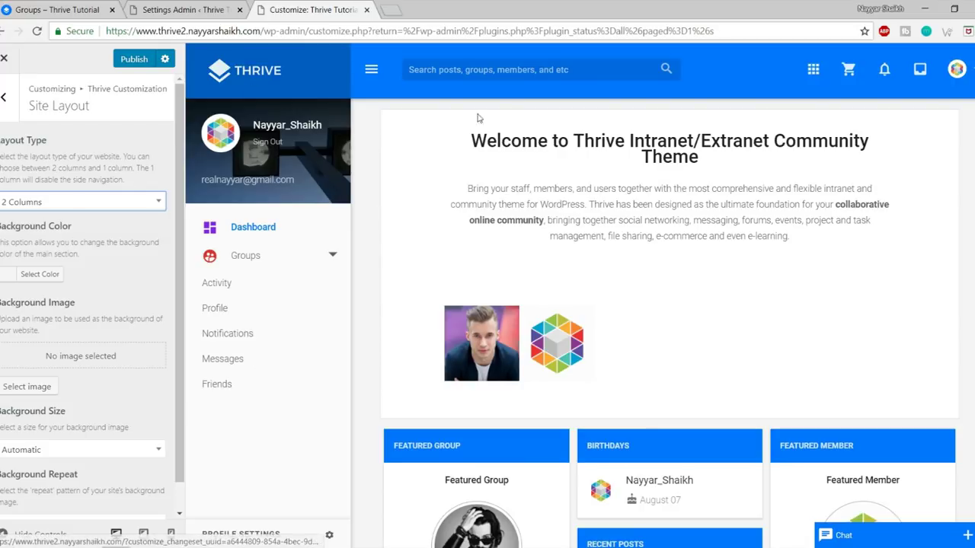
left_click(104, 206)
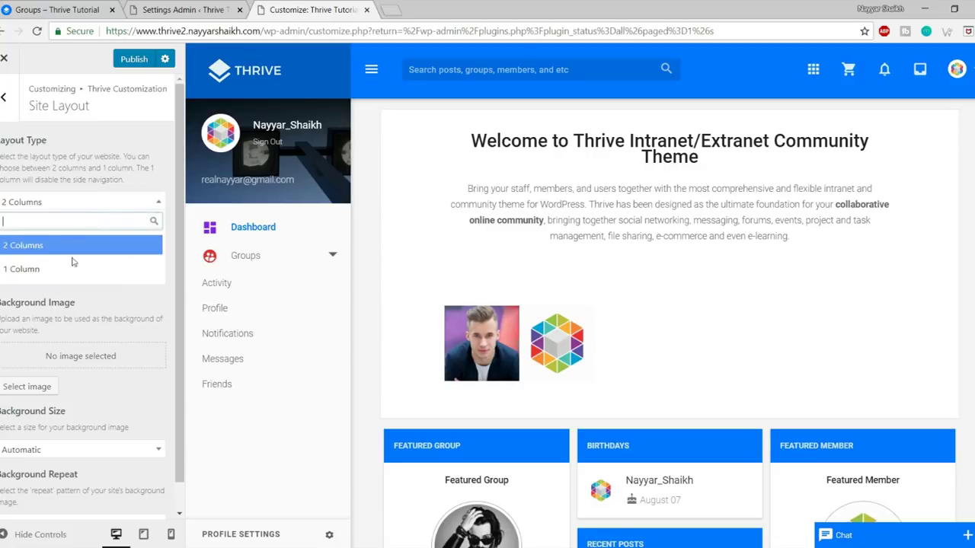
left_click(70, 260)
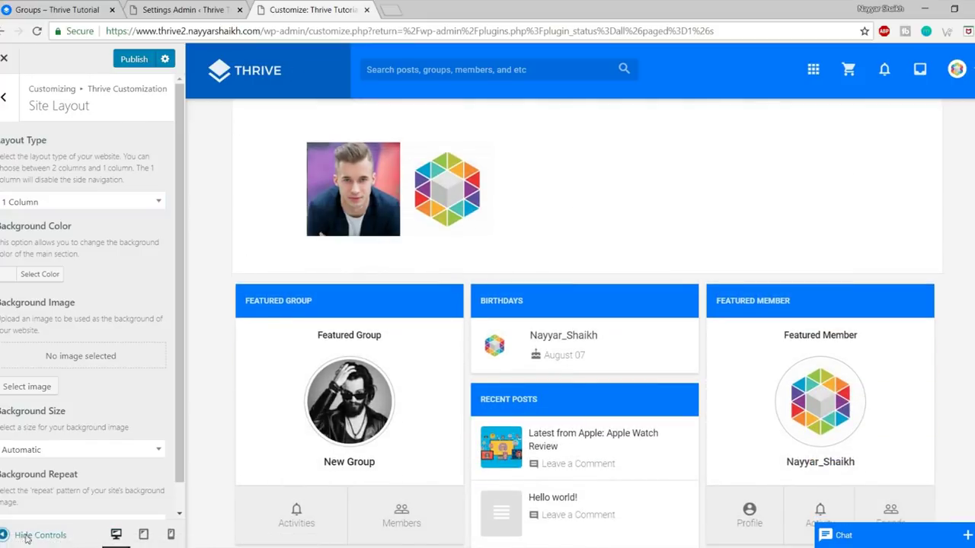
Preview the one-column layout full-width, revert to 2 Columns, and open Logo Settings.
left_click(26, 535)
scroll(521, 437, "down", 2)
scroll(522, 436, "up", 4)
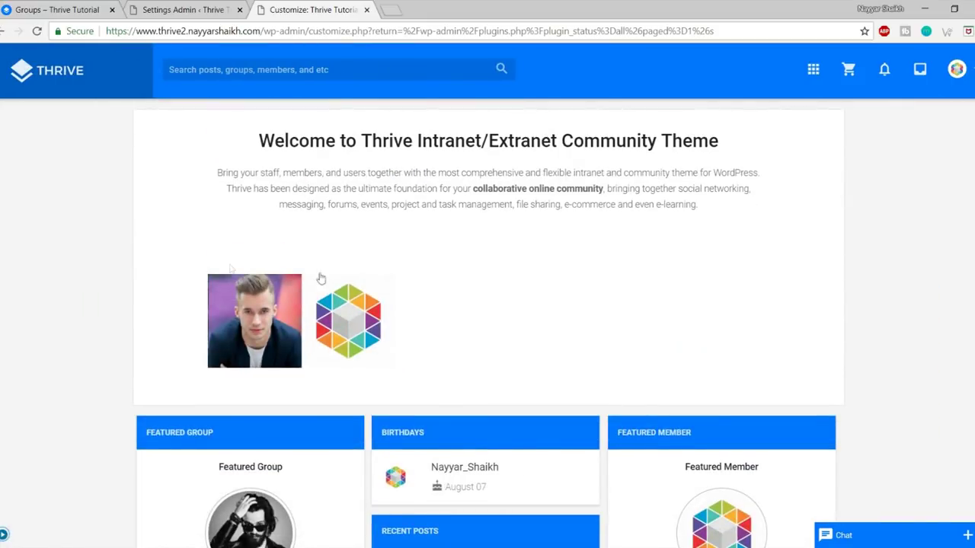
left_click(4, 535)
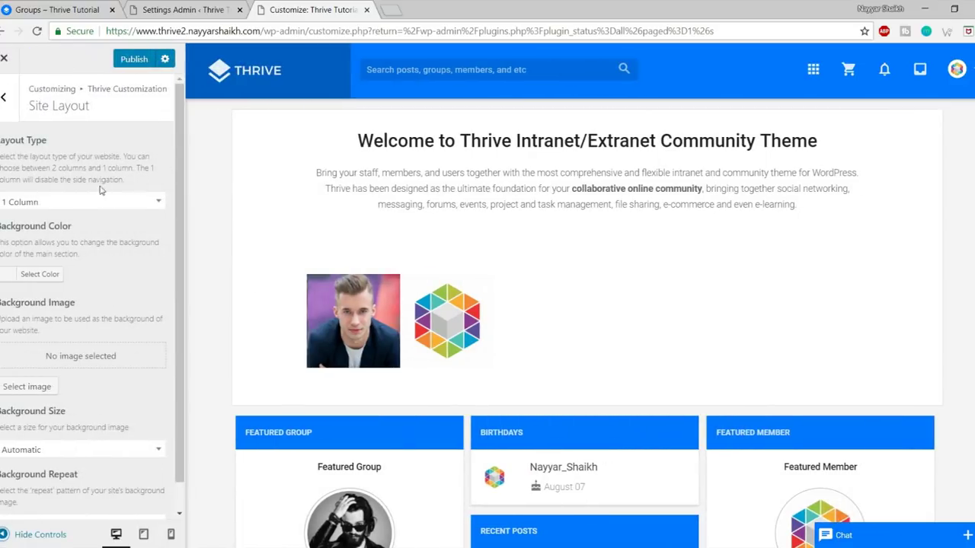
left_click(80, 202)
left_click(130, 261)
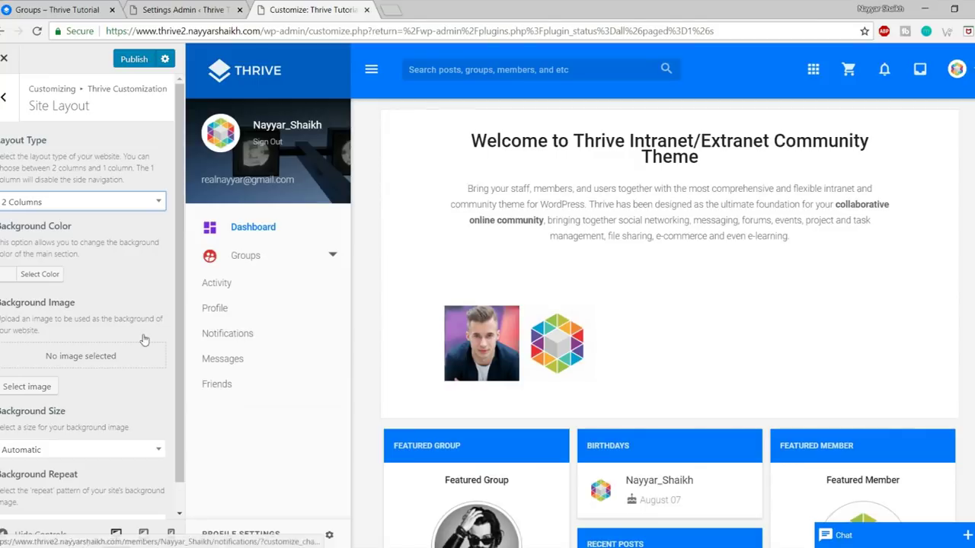
scroll(77, 297, "down", 1)
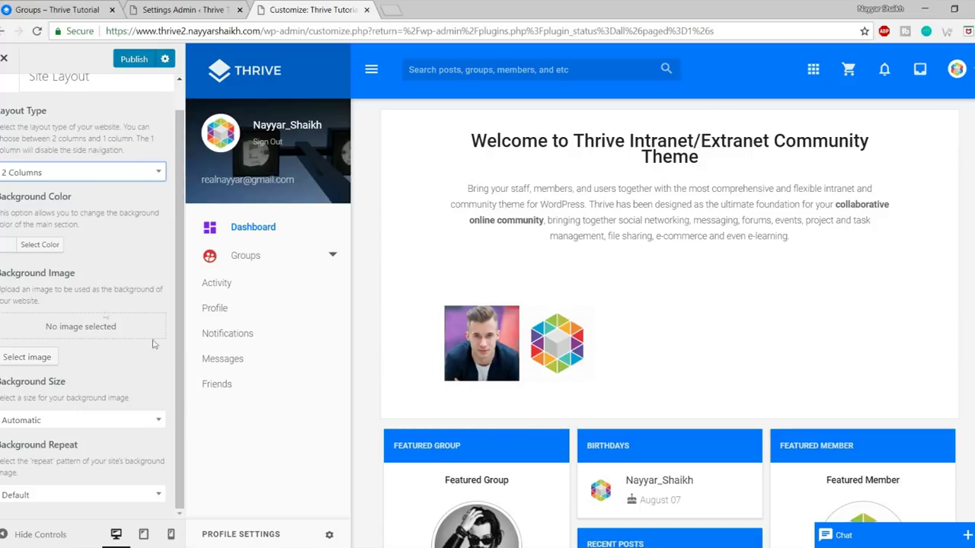
scroll(109, 390, "up", 1)
left_click(5, 98)
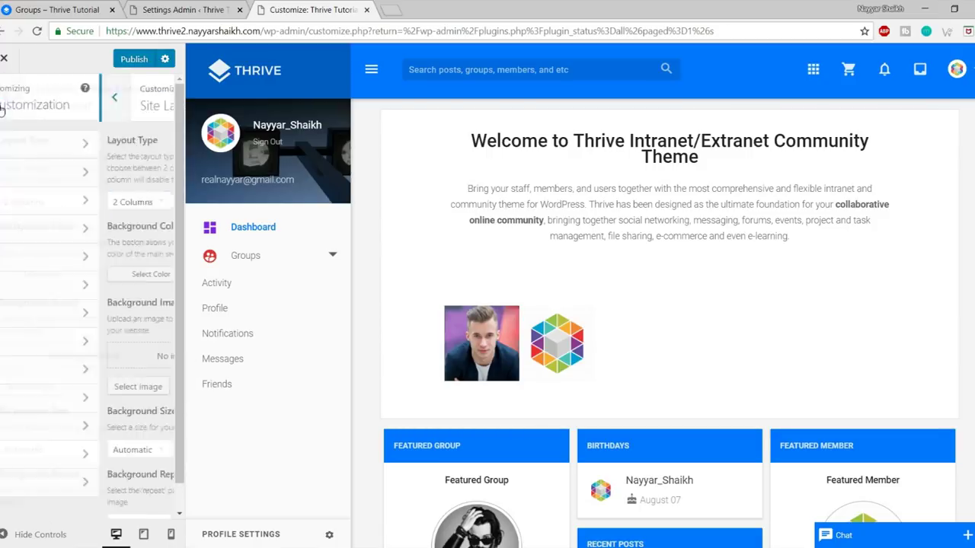
left_click(61, 175)
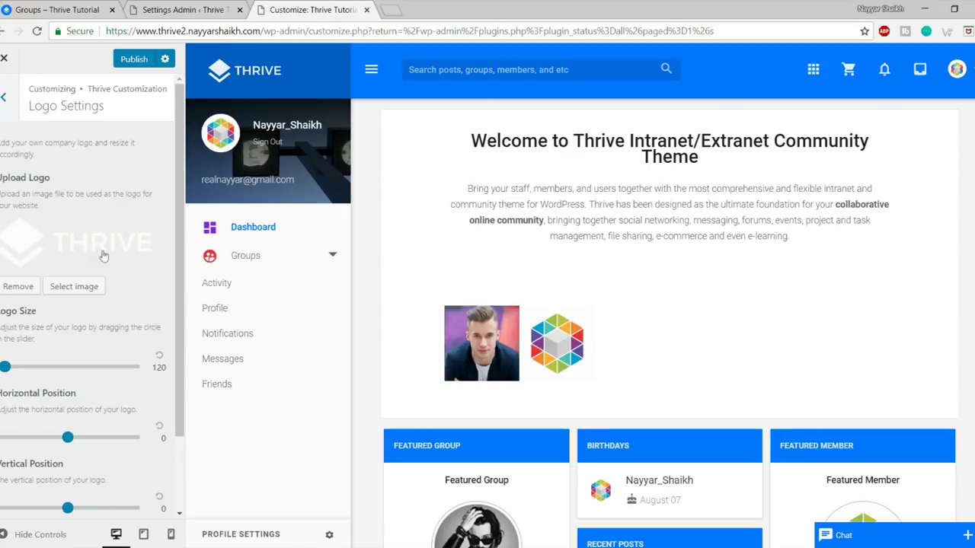
Enlarge the logo from size 120 to 125, then return to the Thrive section list.
left_click(22, 289)
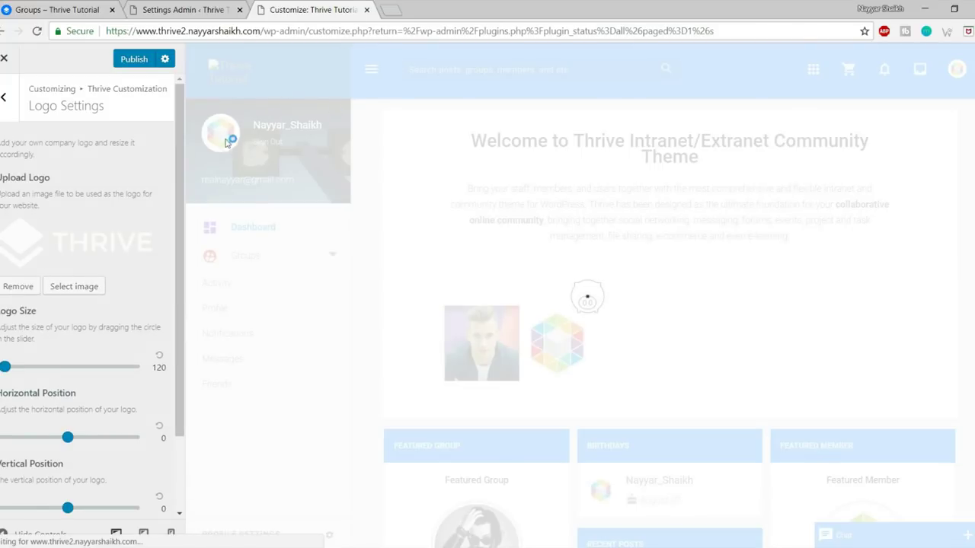
left_click_drag(6, 368, 8, 377)
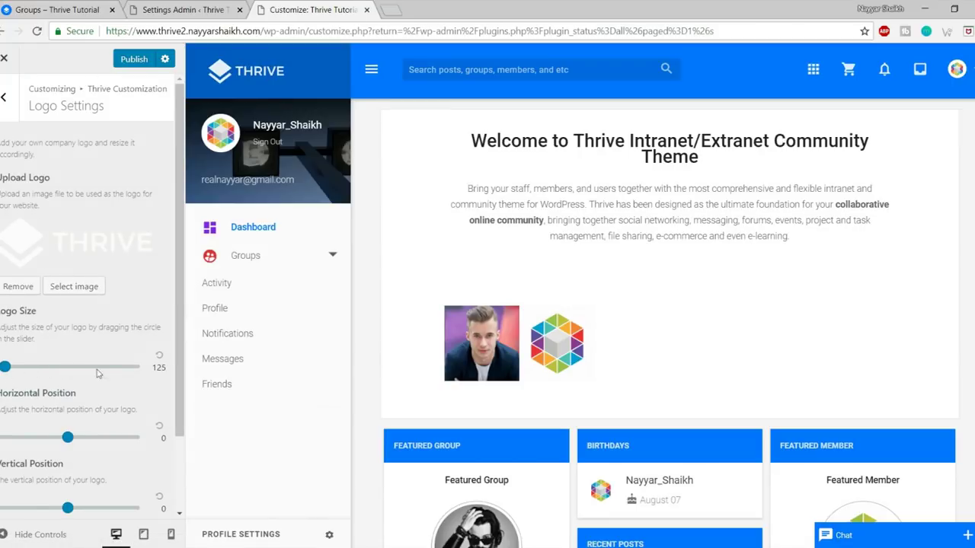
scroll(98, 373, "down", 2)
scroll(95, 449, "up", 2)
scroll(95, 449, "down", 2)
scroll(114, 381, "up", 2)
left_click(3, 97)
In Typography, browse the Headers Font Family list and keep Roboto.
left_click(60, 210)
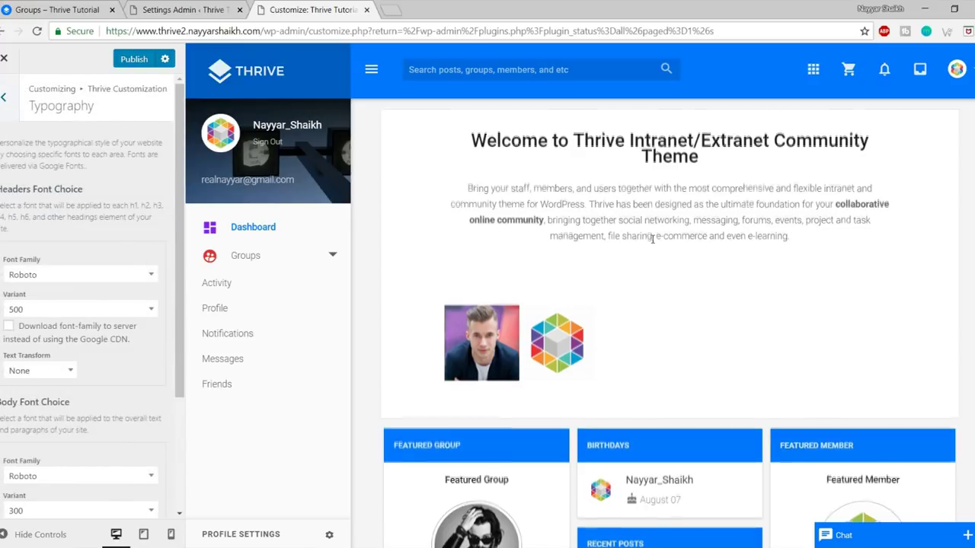
scroll(652, 238, "down", 5)
scroll(627, 315, "up", 5)
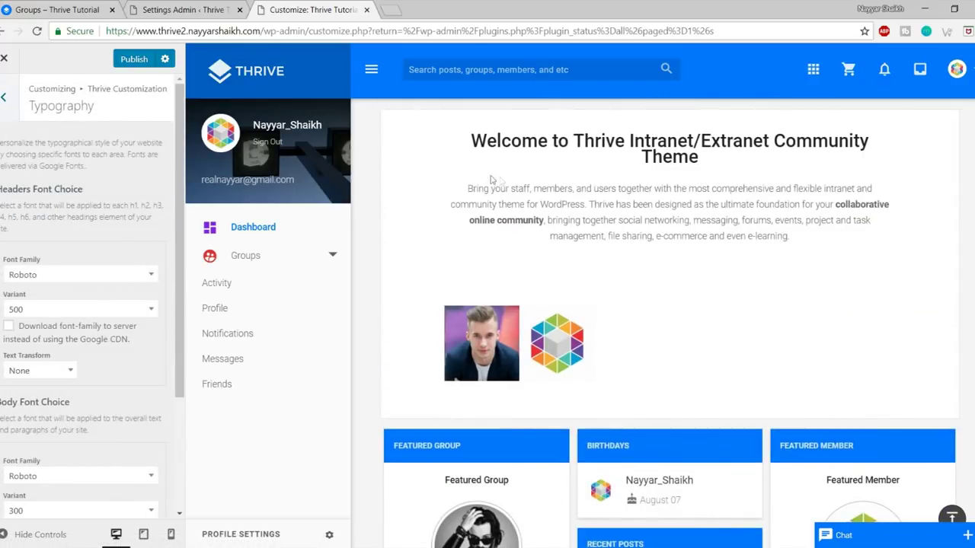
left_click_drag(470, 187, 777, 236)
left_click(714, 167)
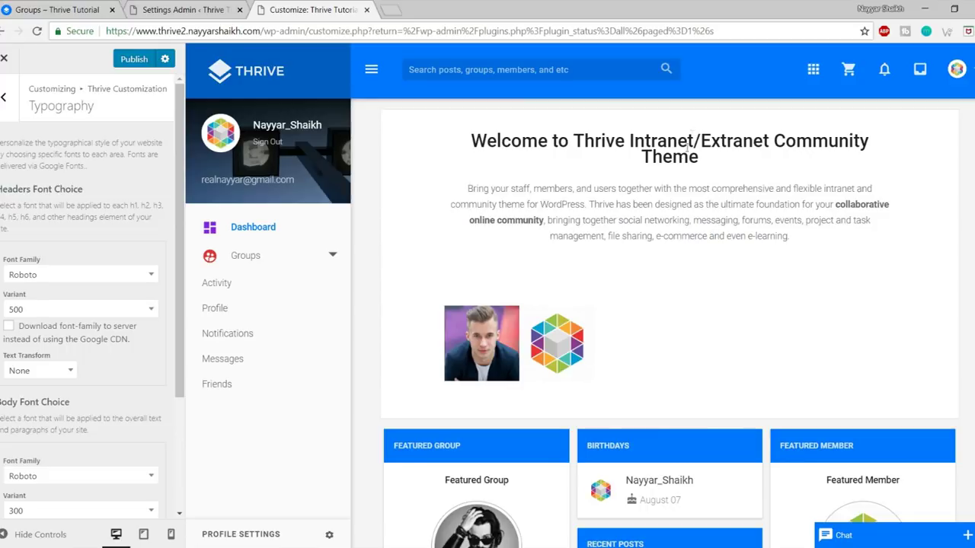
scroll(53, 307, "down", 4)
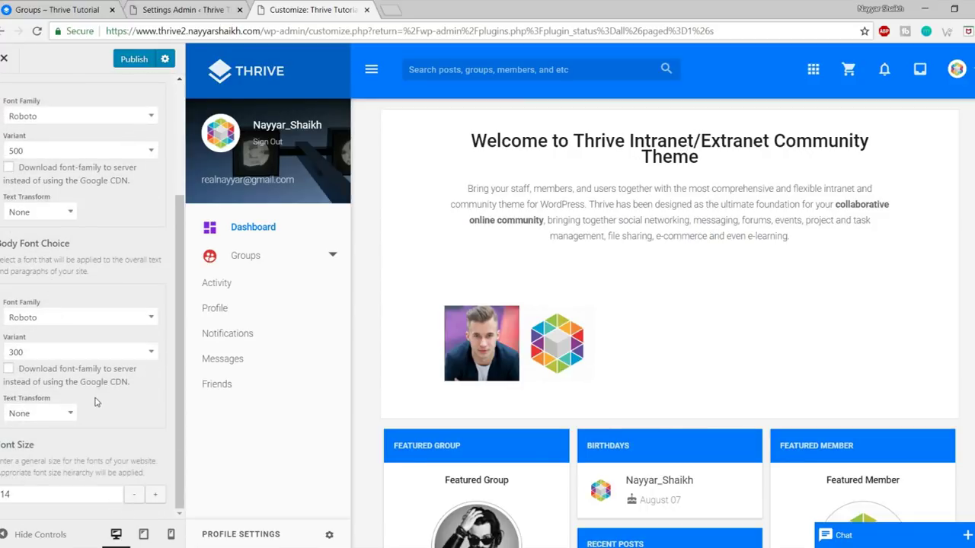
scroll(97, 402, "up", 4)
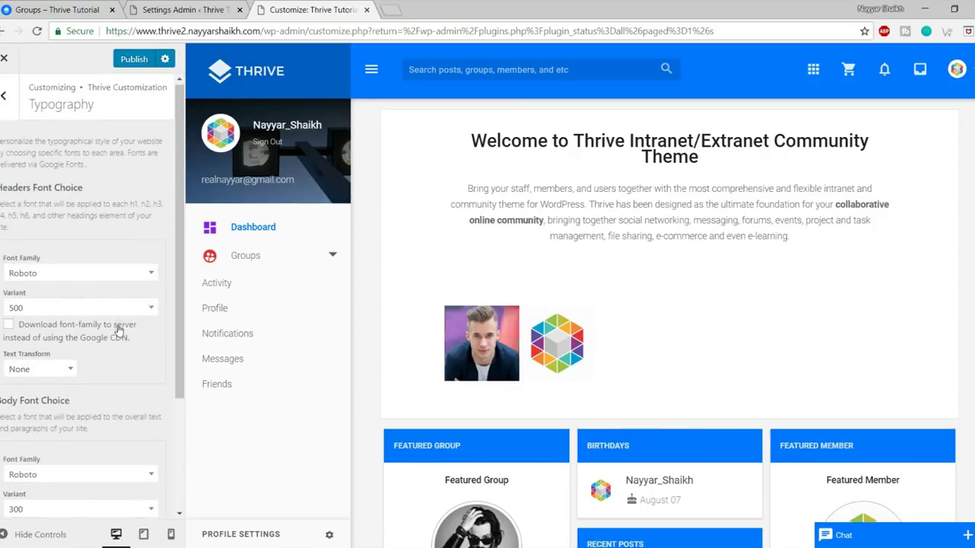
scroll(119, 342, "down", 2)
scroll(122, 366, "up", 3)
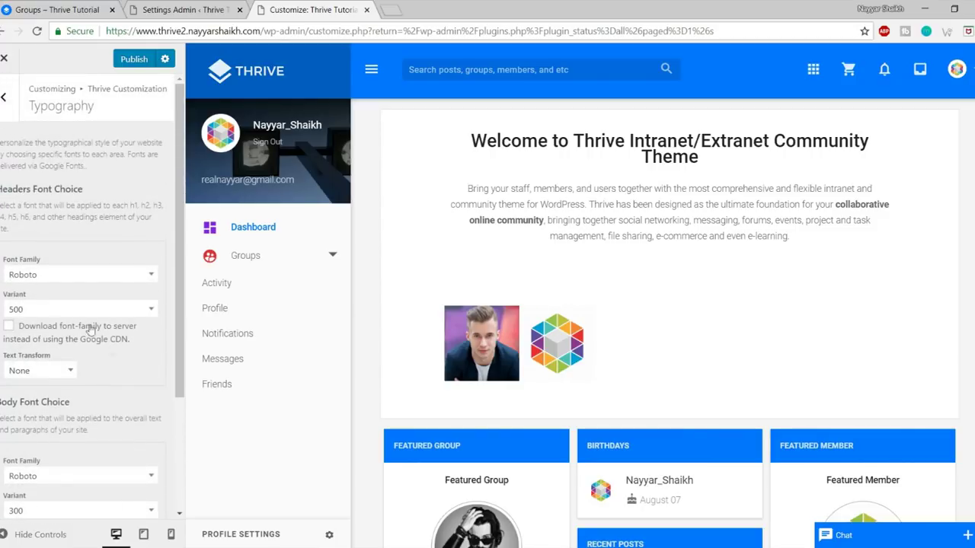
left_click(74, 279)
scroll(92, 358, "down", 3)
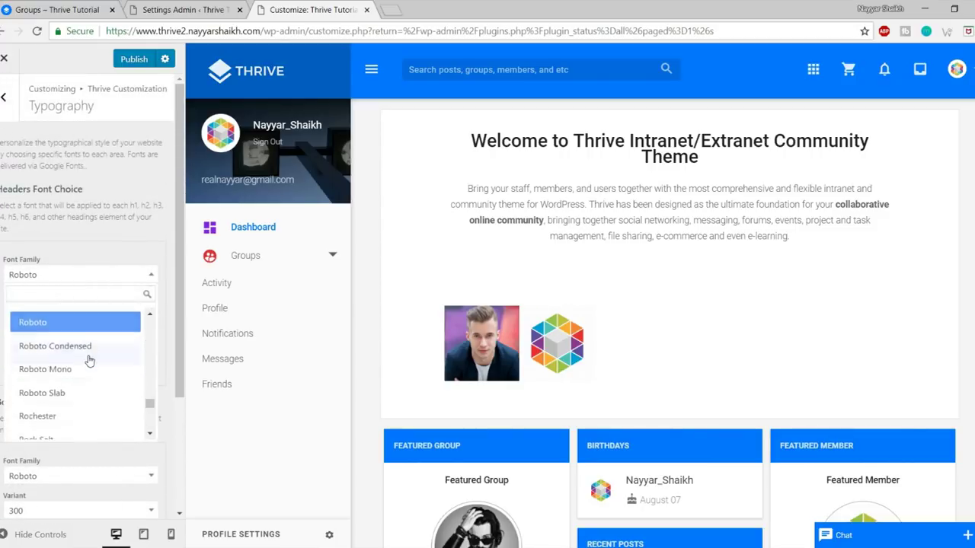
scroll(89, 360, "down", 5)
scroll(88, 363, "up", 10)
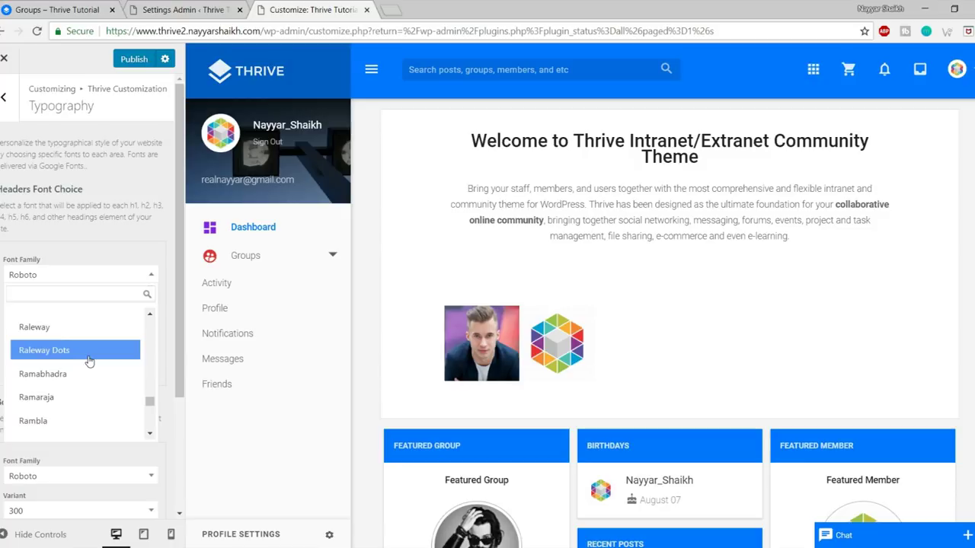
scroll(82, 369, "down", 2)
scroll(76, 376, "down", 1)
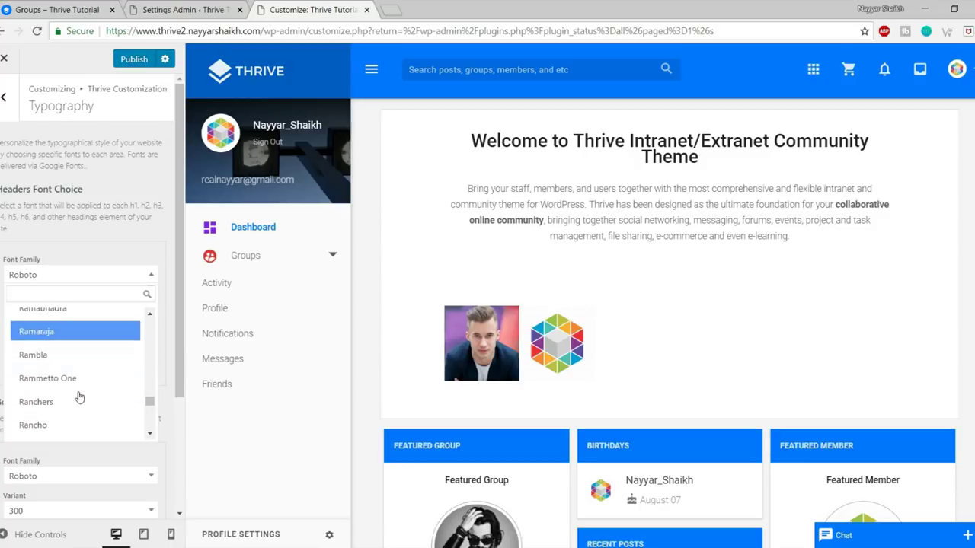
left_click(99, 234)
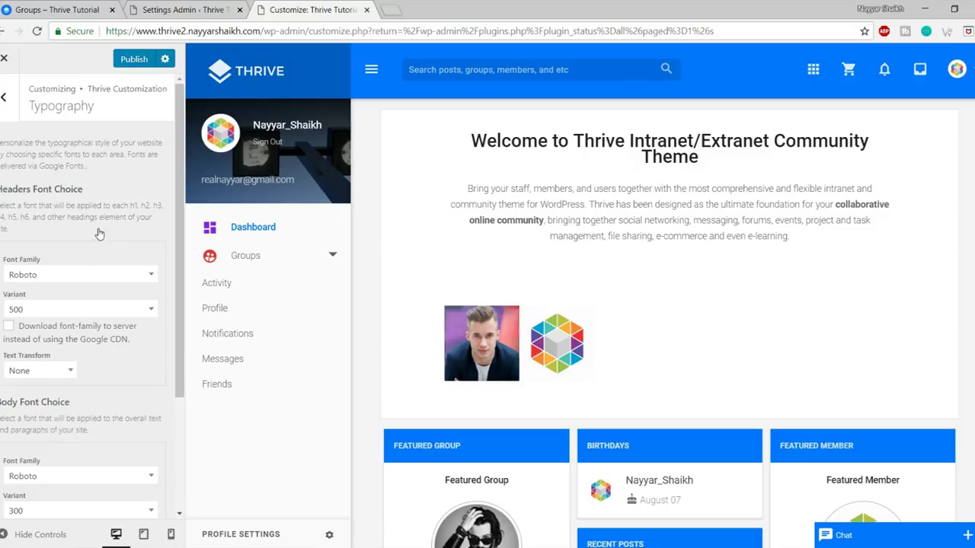
Look over General Colors without changes, then bring up Header Styling.
left_click(6, 113)
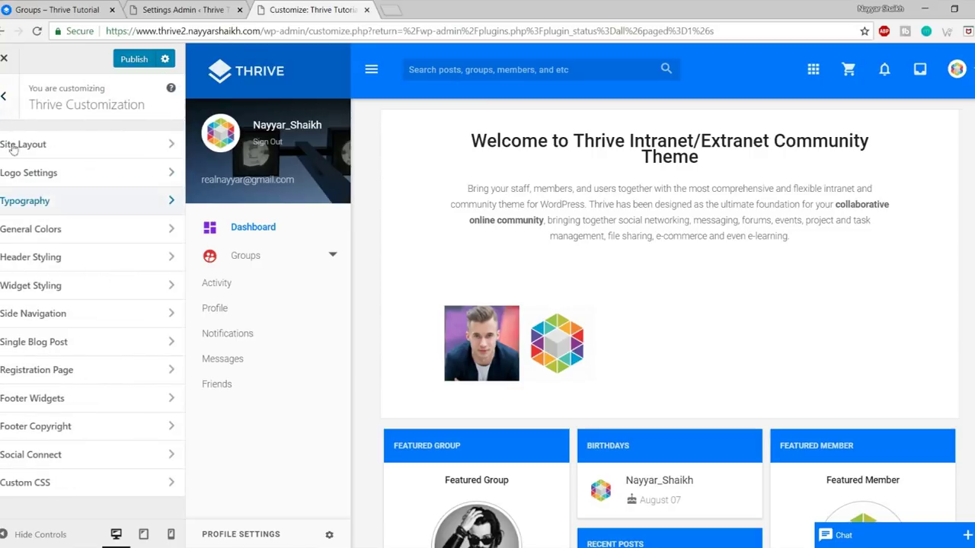
left_click(86, 233)
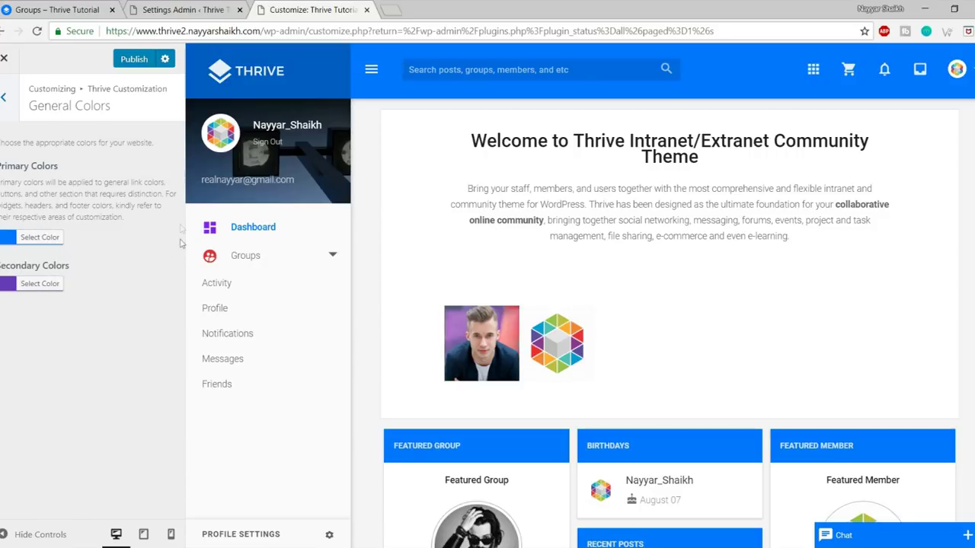
left_click(6, 101)
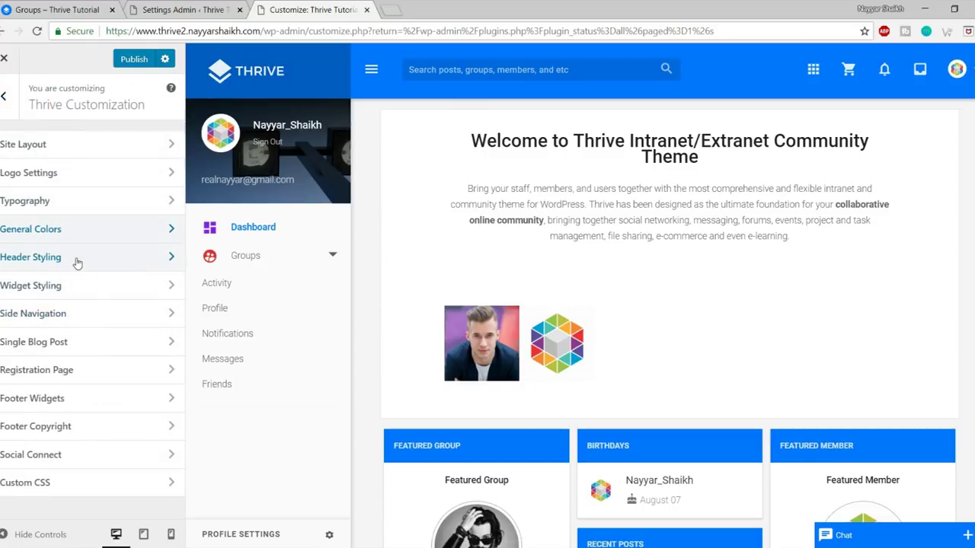
left_click(74, 259)
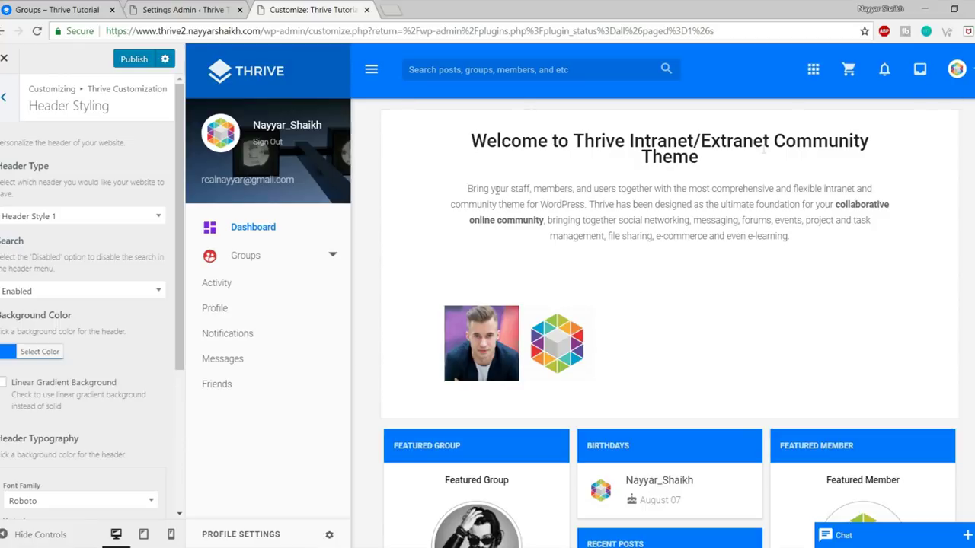
Set the header background colour to red (#dd3333).
left_click(38, 351)
scroll(46, 412, "down", 1)
left_click(41, 439)
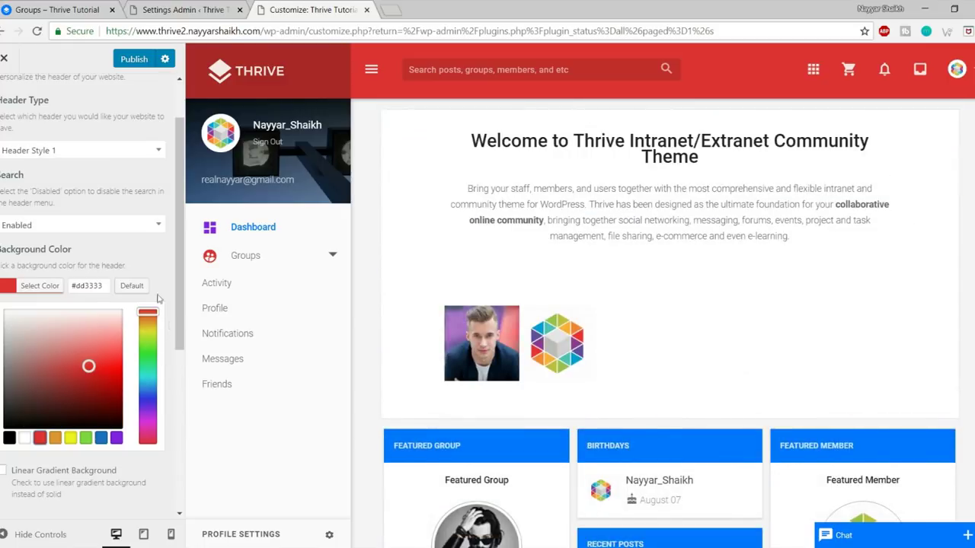
left_click(155, 264)
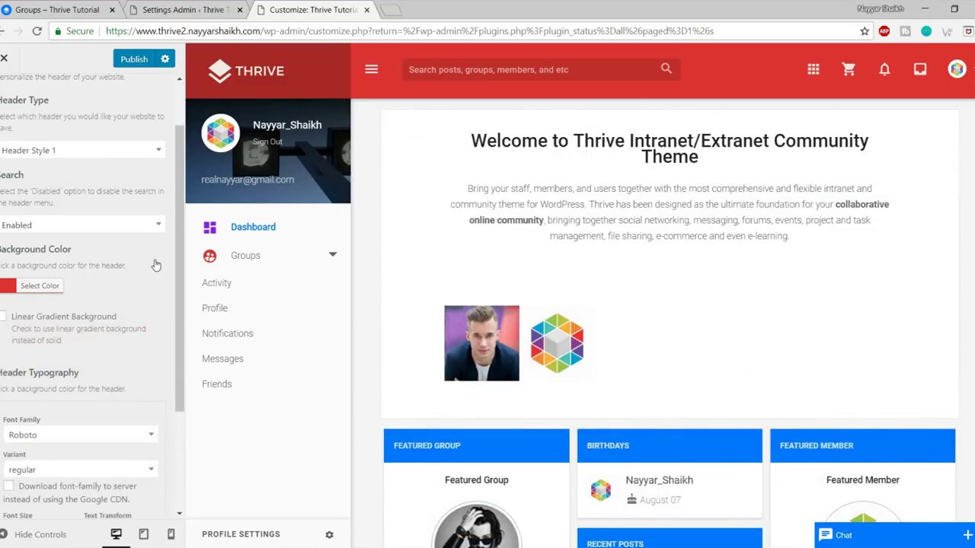
Try Header Style 2, then switch back to Header Style 1.
left_click(60, 152)
left_click(64, 221)
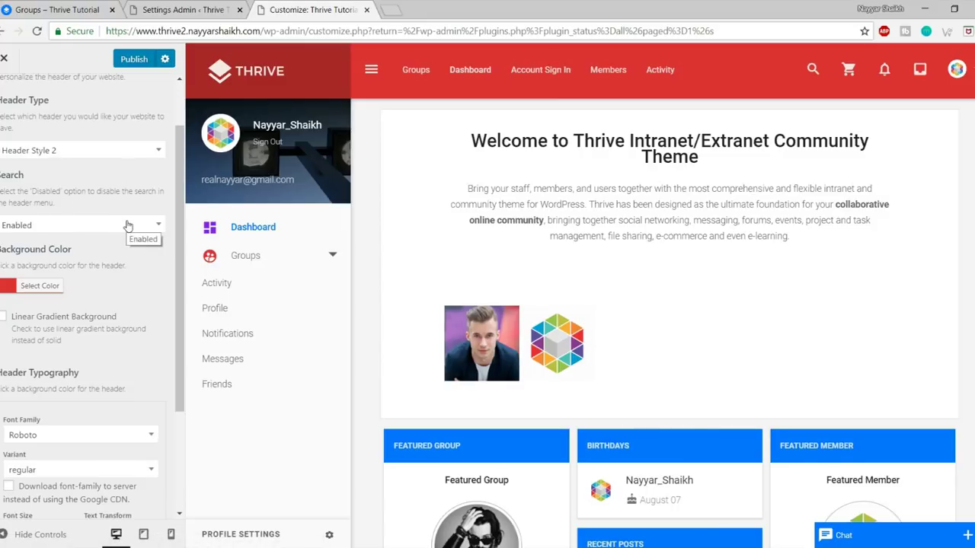
left_click(118, 156)
left_click(91, 194)
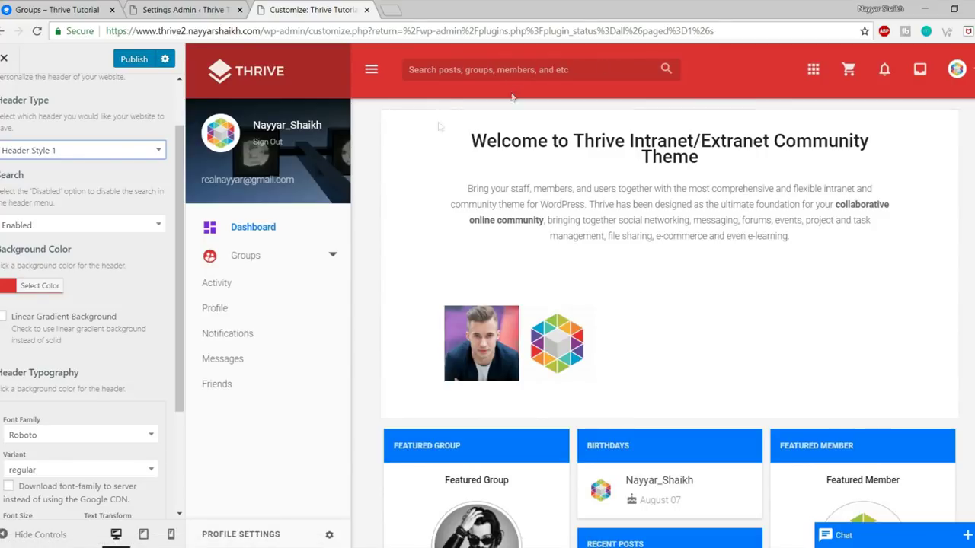
Check the sign-up gradient top colour without changing it and return to the section list.
scroll(6, 329, "down", 2)
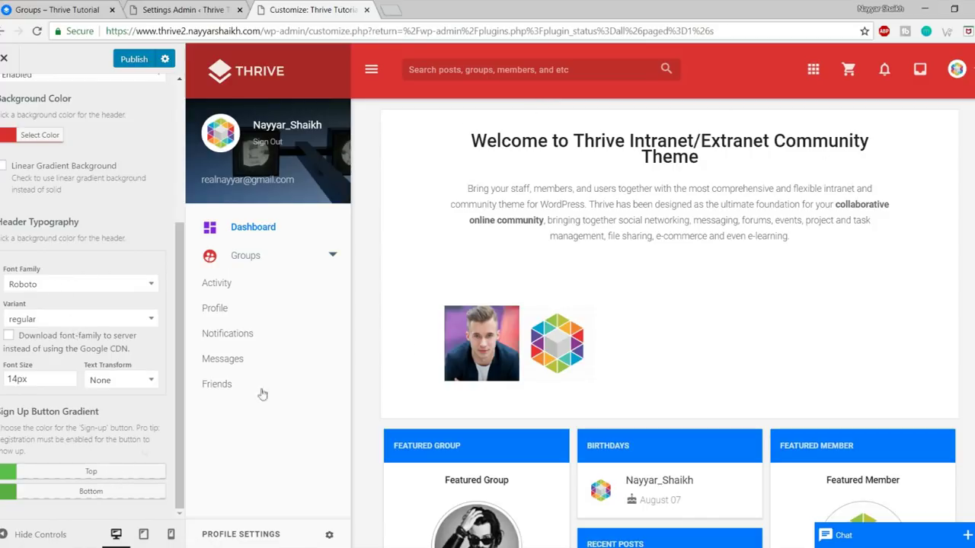
scroll(97, 150, "up", 3)
scroll(77, 190, "down", 3)
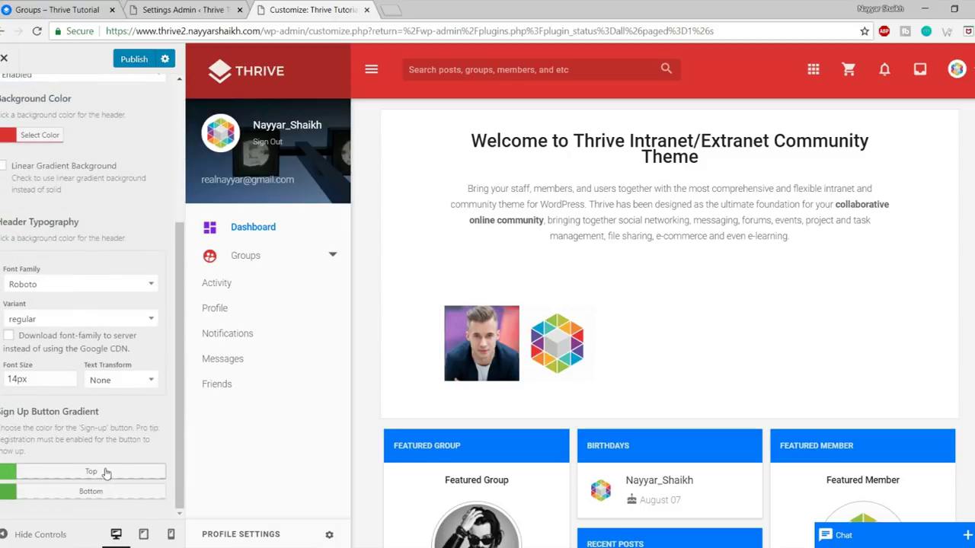
left_click(53, 477)
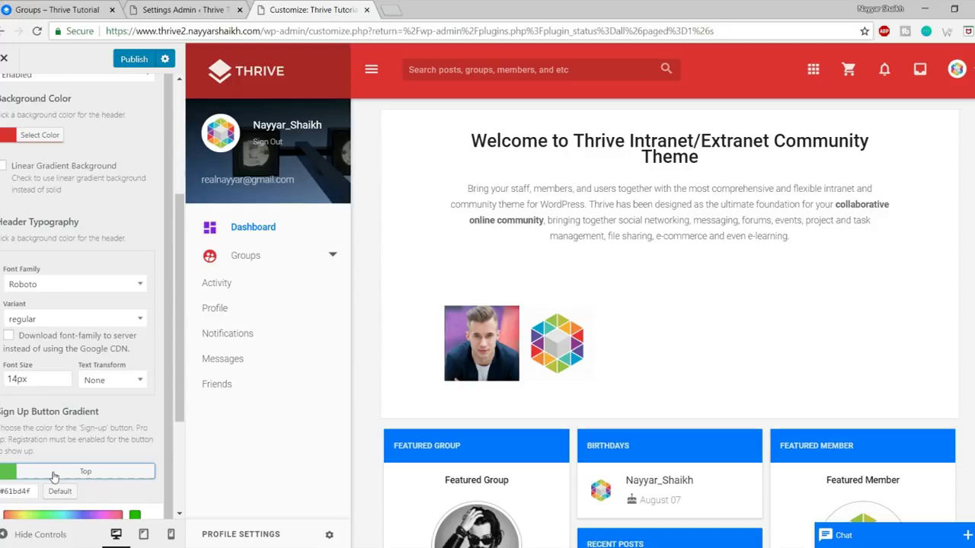
left_click(91, 370)
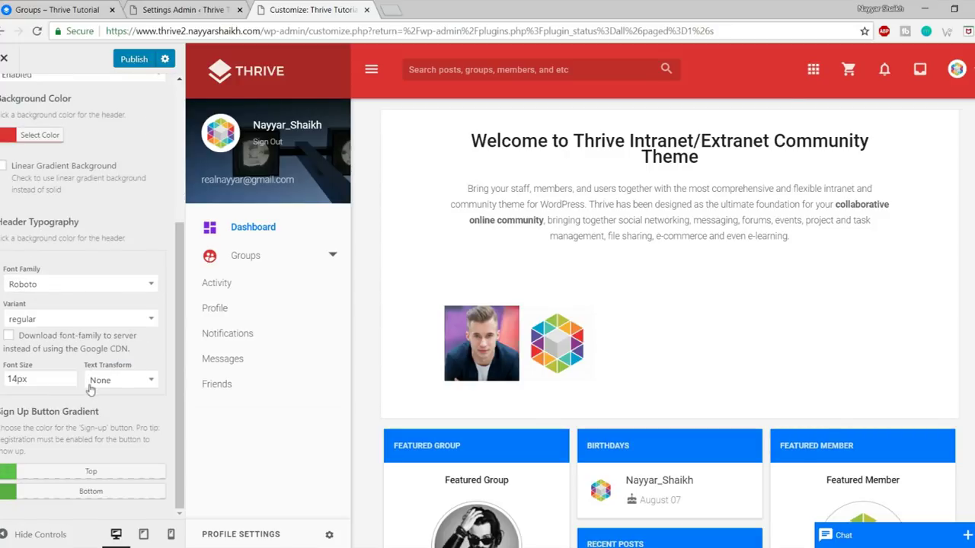
scroll(91, 343, "up", 5)
left_click(8, 97)
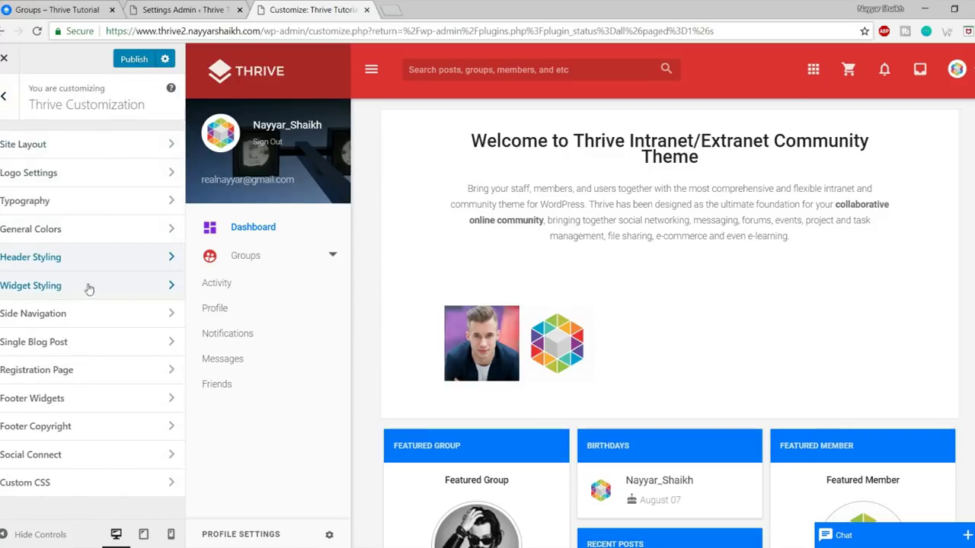
In Widget Styling, set the widget title background colour to red (#dd3333).
left_click(78, 287)
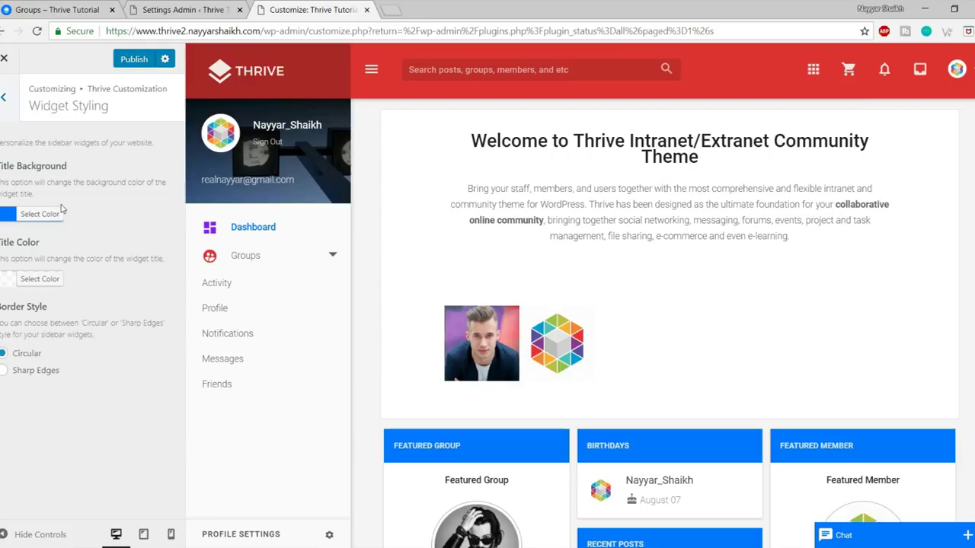
scroll(699, 195, "down", 4)
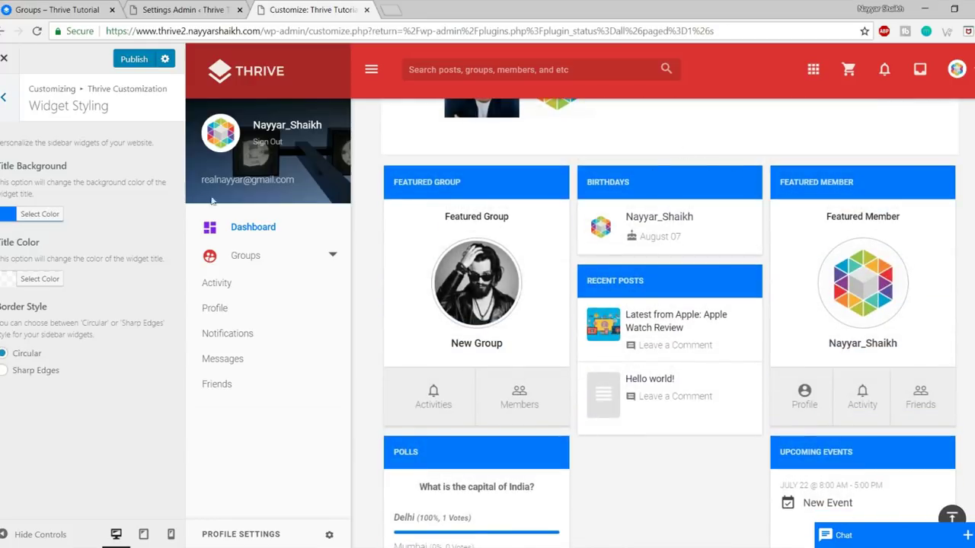
left_click(40, 214)
left_click(39, 367)
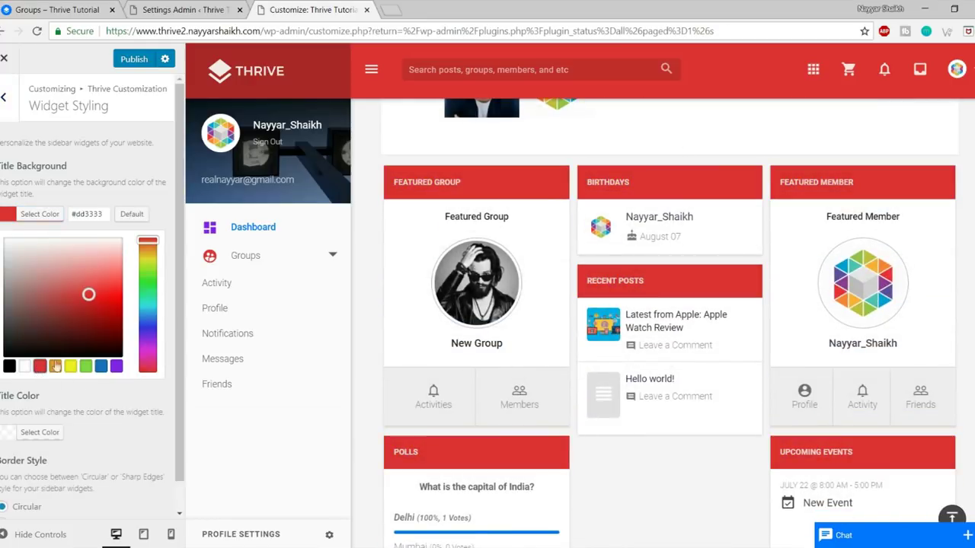
scroll(709, 228, "up", 4)
scroll(726, 315, "down", 2)
left_click(36, 213)
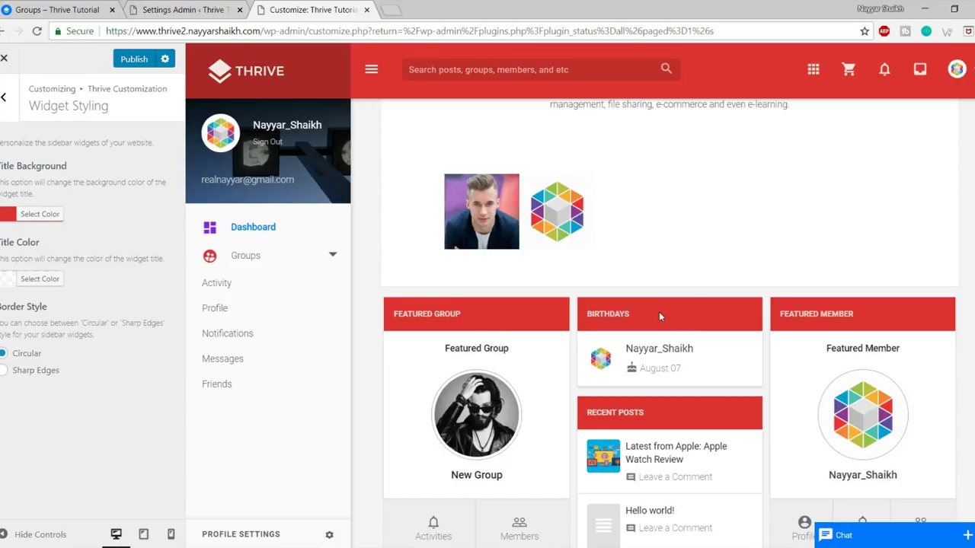
Leave Widget Styling and bring up the Side Navigation settings.
scroll(659, 311, "down", 3)
scroll(659, 311, "up", 5)
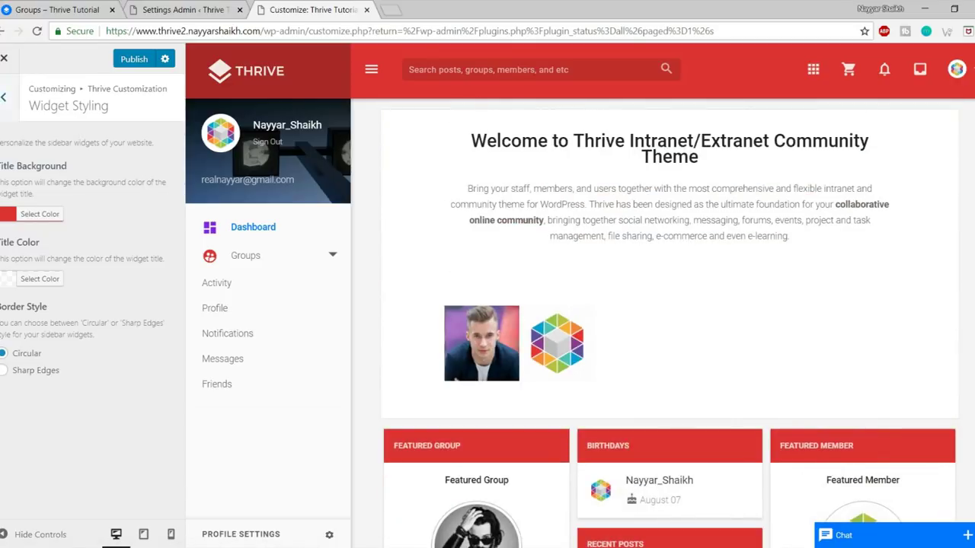
left_click(3, 97)
left_click(92, 322)
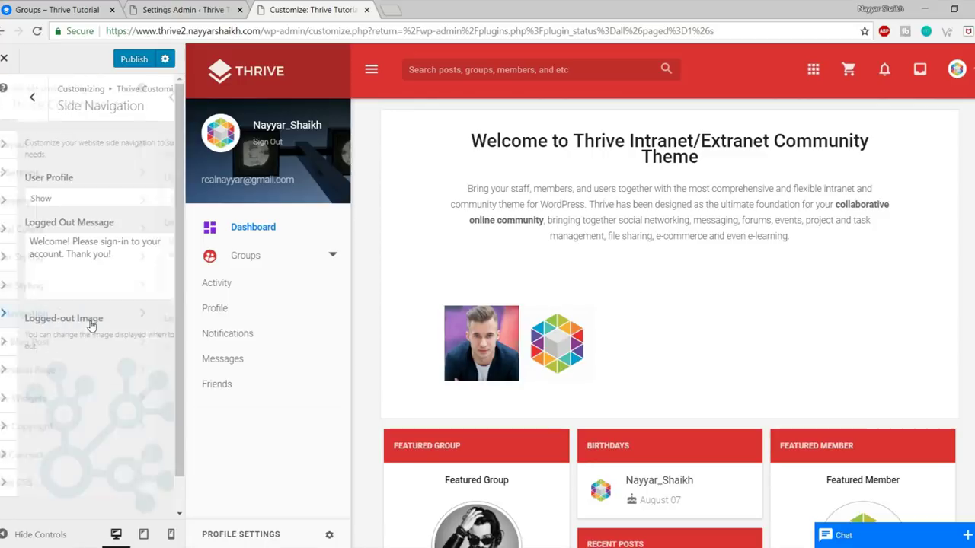
Keep Side Navigation's User Profile on Show, review the logged-out message, and go back.
left_click(62, 198)
left_click(61, 241)
scroll(91, 263, "down", 1)
scroll(77, 273, "up", 1)
left_click(67, 279)
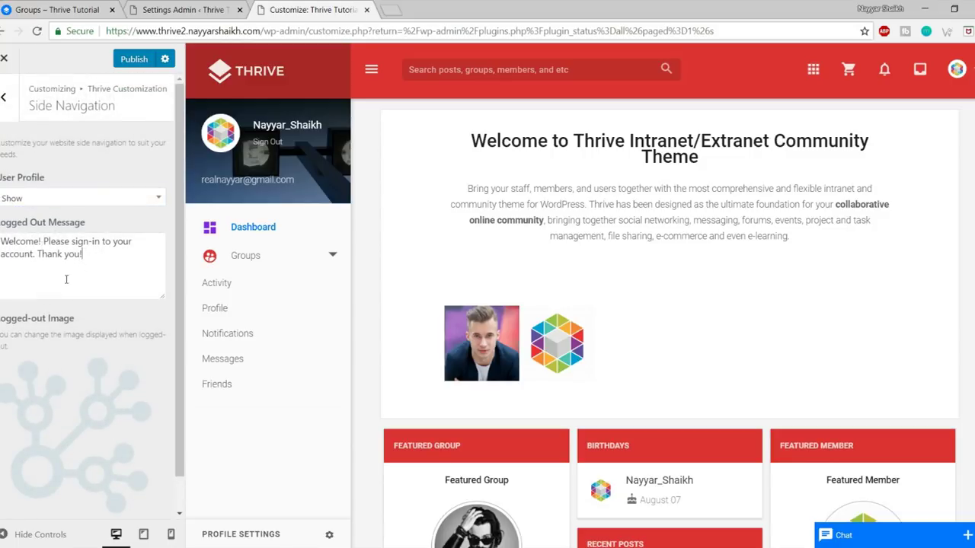
scroll(66, 279, "down", 1)
scroll(66, 279, "up", 1)
scroll(76, 304, "down", 1)
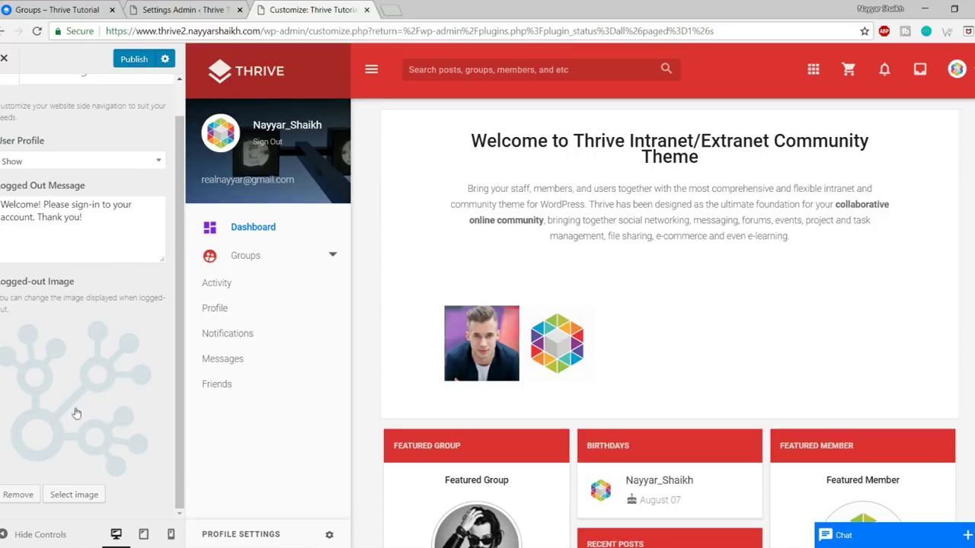
scroll(55, 194, "up", 1)
left_click(4, 97)
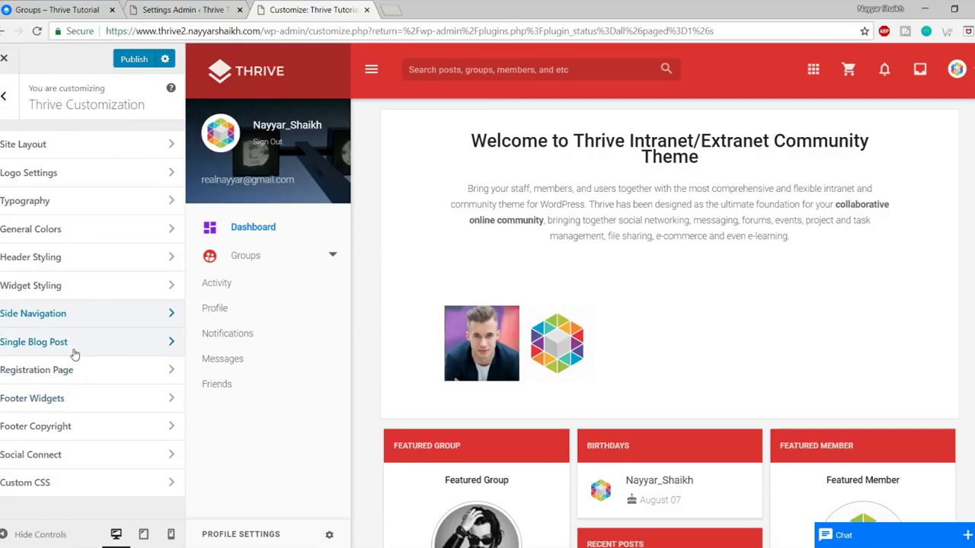
Scroll through the Registration Page options unchanged, then return to the section list.
left_click(94, 371)
scroll(21, 426, "down", 3)
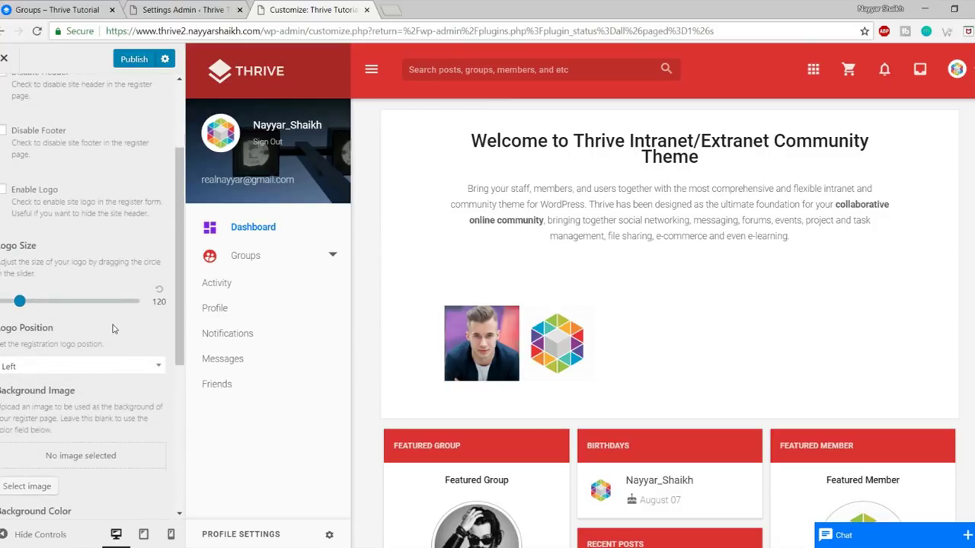
scroll(76, 355, "up", 3)
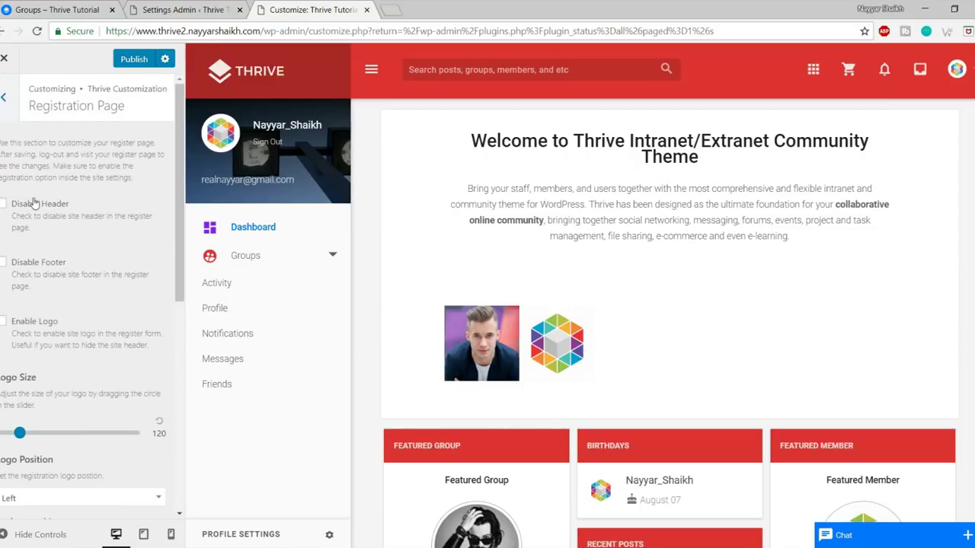
scroll(98, 384, "down", 3)
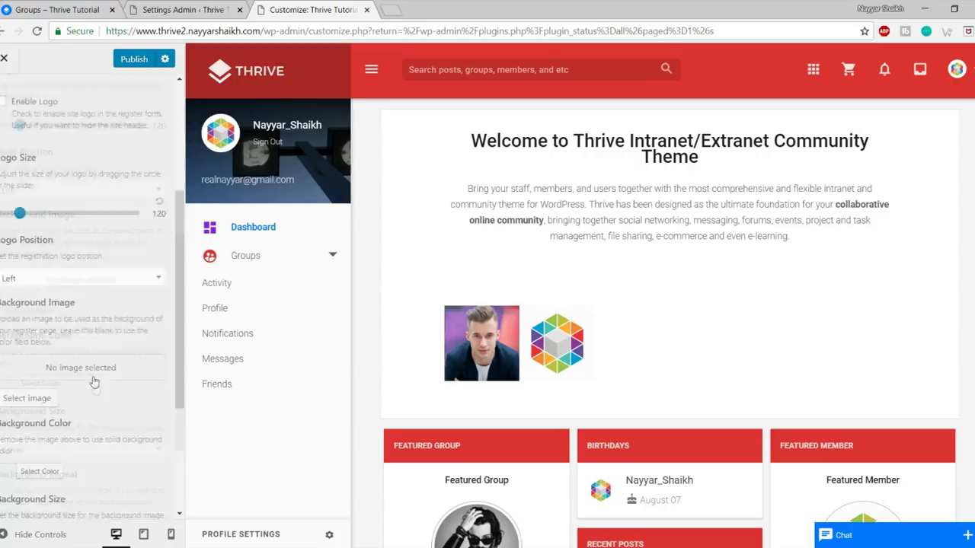
scroll(99, 396, "up", 2)
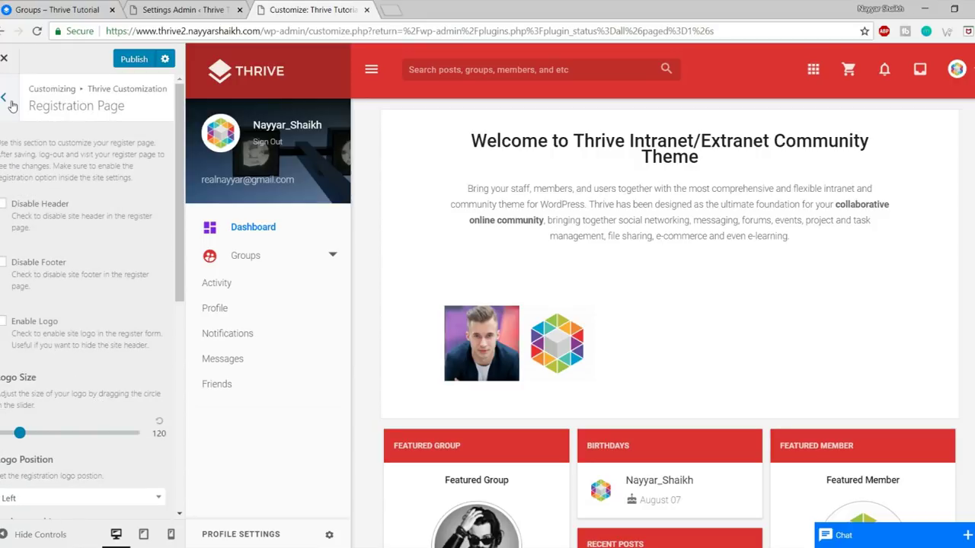
left_click(9, 102)
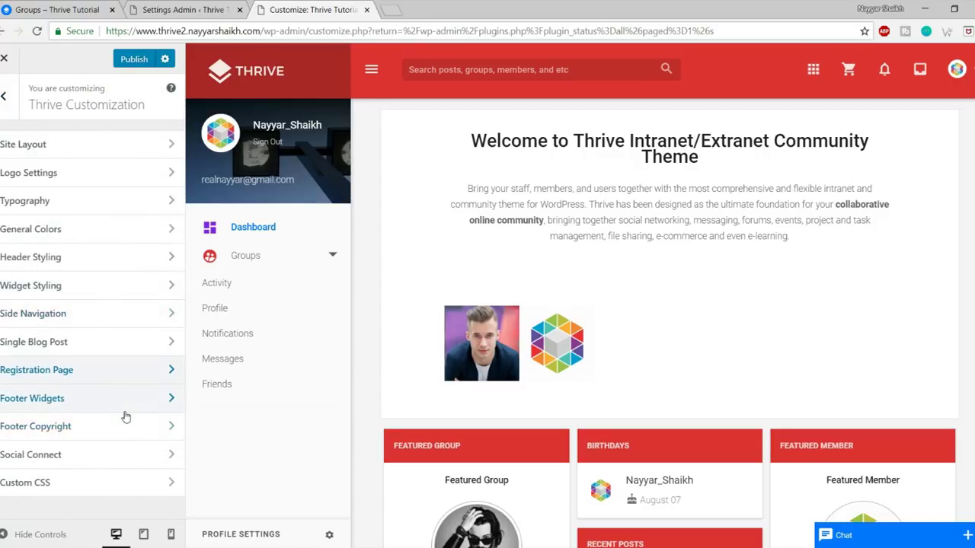
Replace the [Your Website Name Here] footer copyright placeholder with the owner's name and change 2015 to 2018.
left_click(74, 428)
scroll(91, 436, "down", 1)
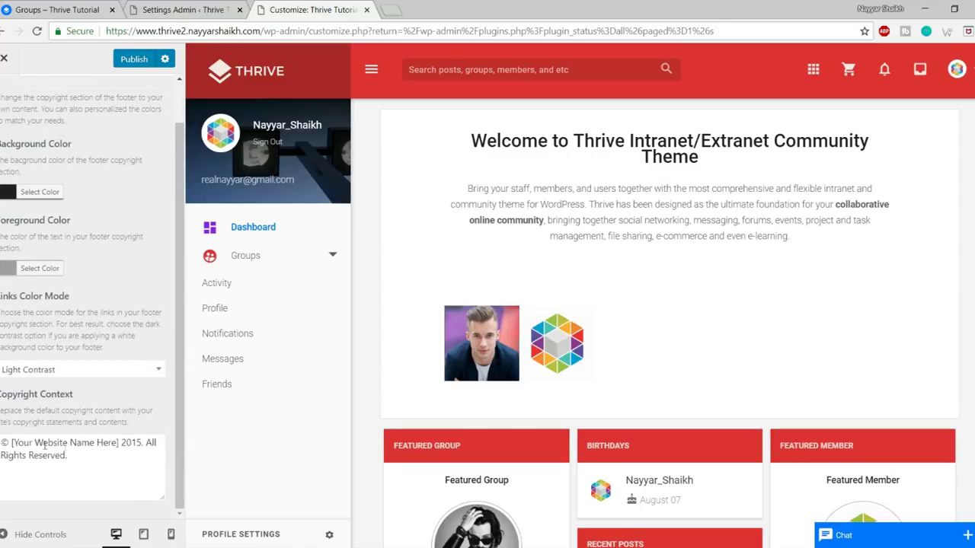
left_click_drag(10, 443, 120, 445)
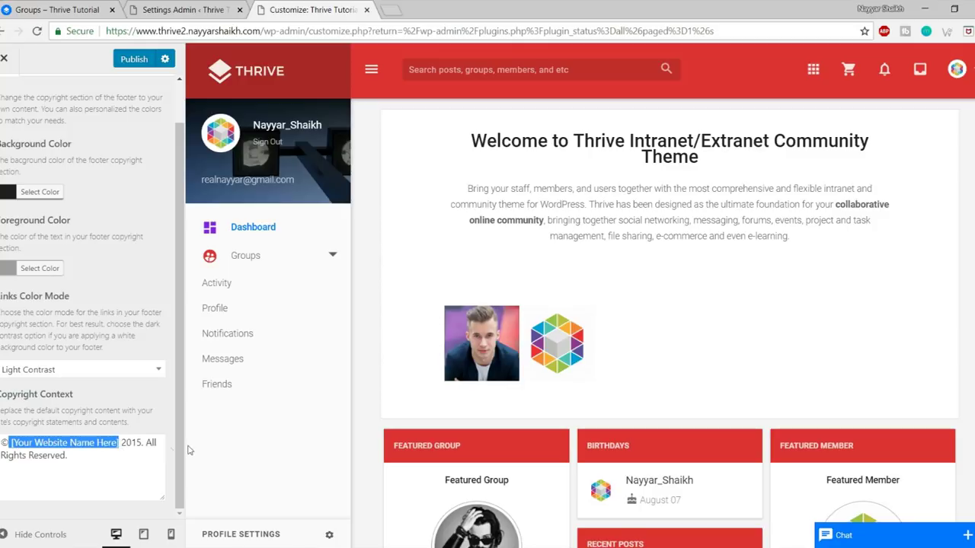
key("BackSpace")
type("Nayyar")
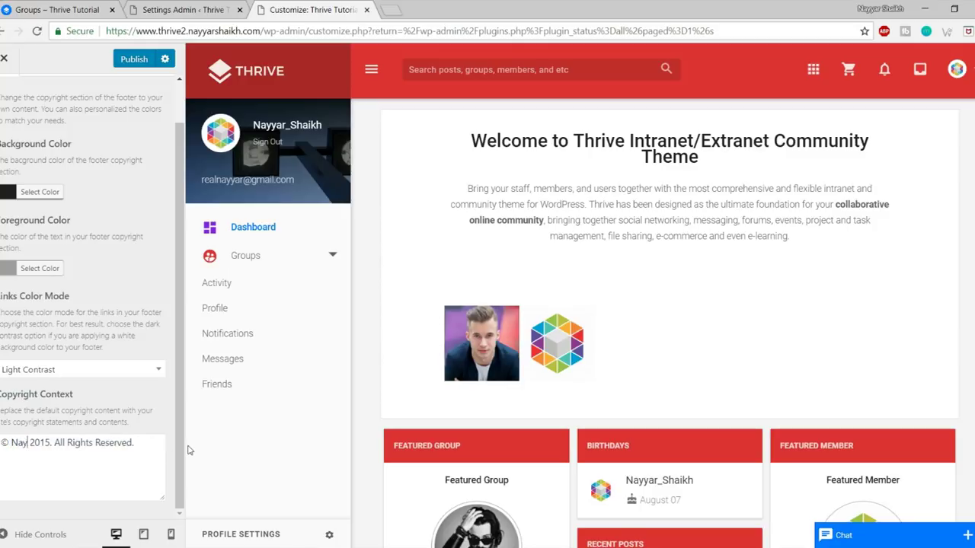
type(" SHaikh")
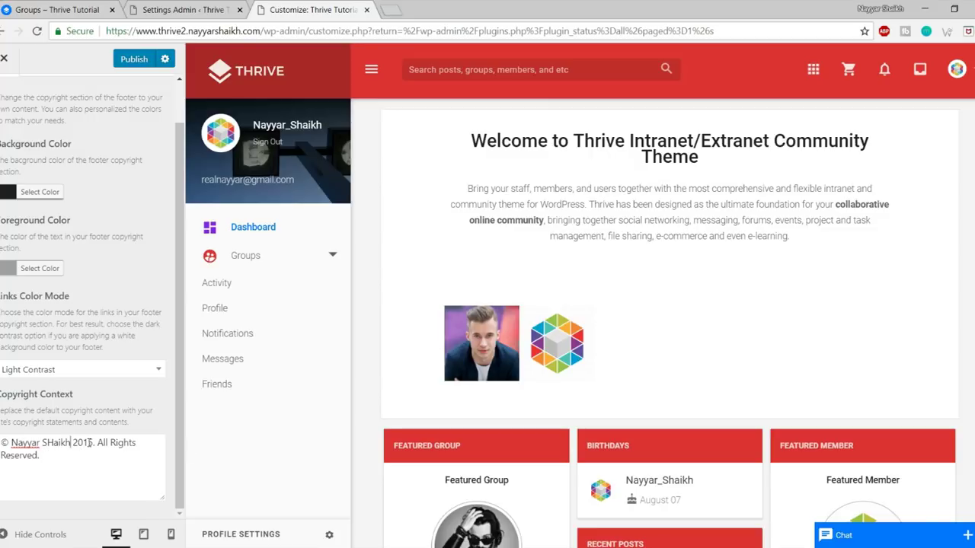
left_click_drag(87, 443, 93, 443)
type("8")
scroll(9, 173, "up", 2)
left_click(6, 96)
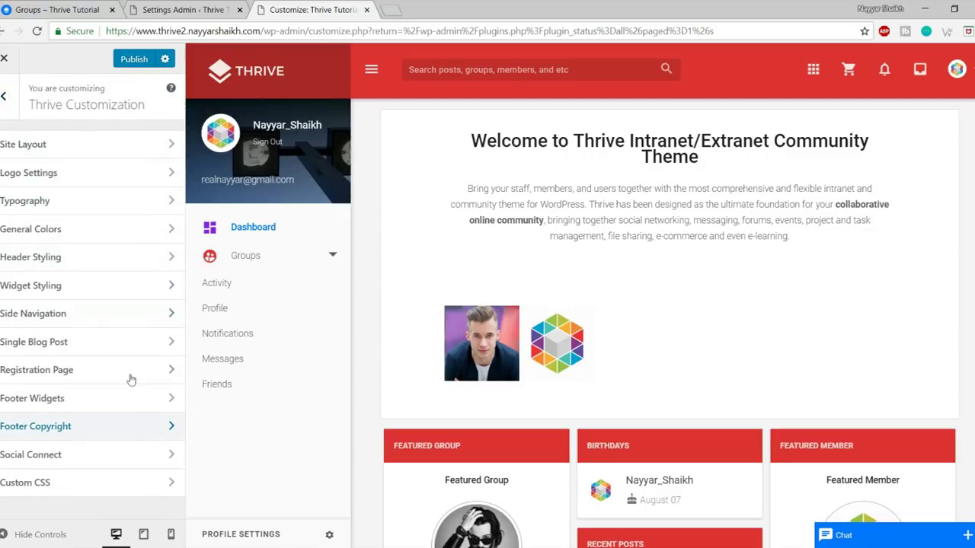
Try enabling Facebook Connect in Social Connect, then set it back to Disabled.
left_click(97, 459)
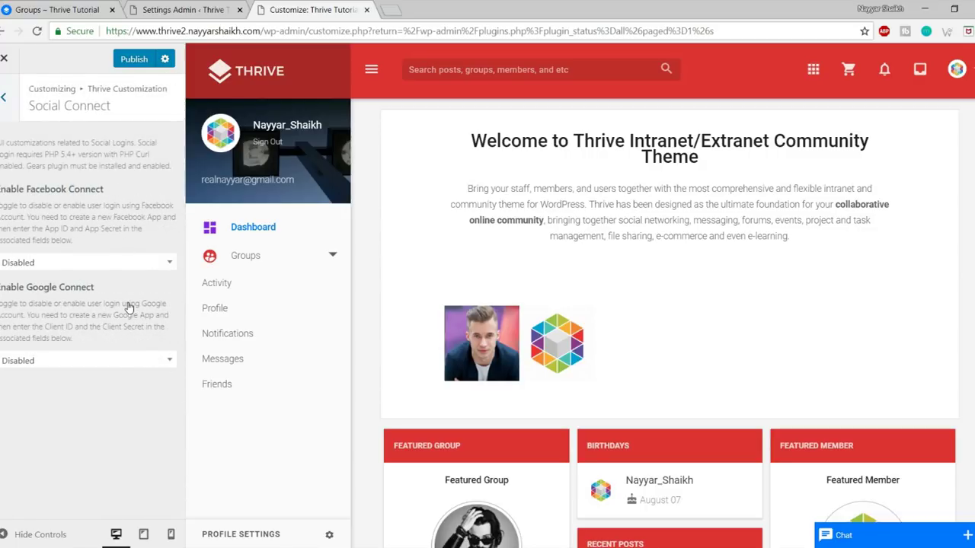
left_click(67, 263)
left_click(80, 326)
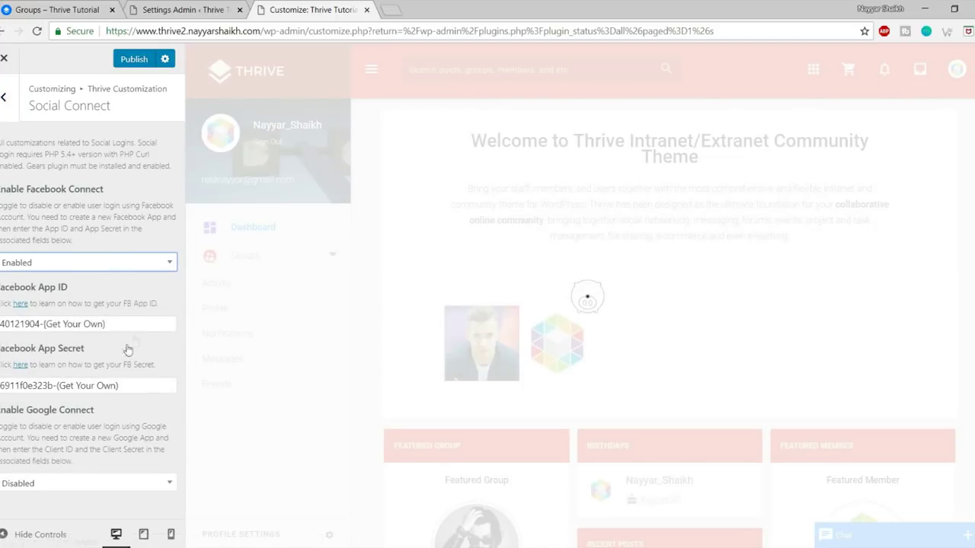
triple_click(114, 324)
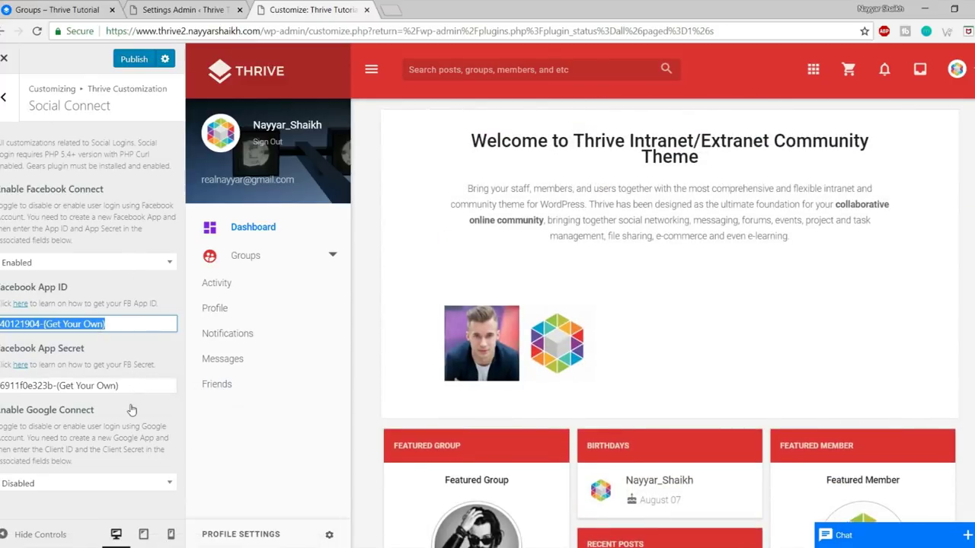
left_click(102, 269)
left_click(82, 330)
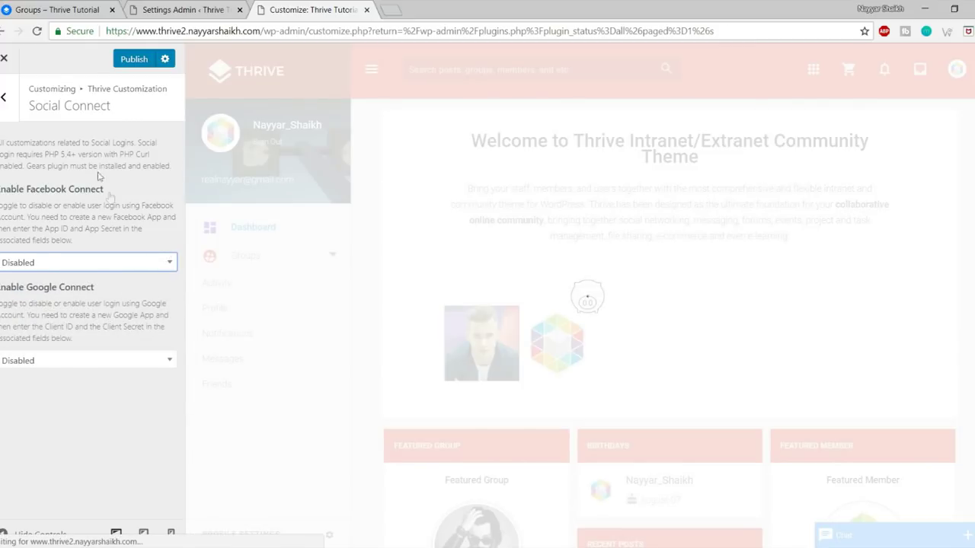
left_click(6, 110)
Open the empty Custom CSS section and publish all the Thrive customization changes.
left_click(84, 479)
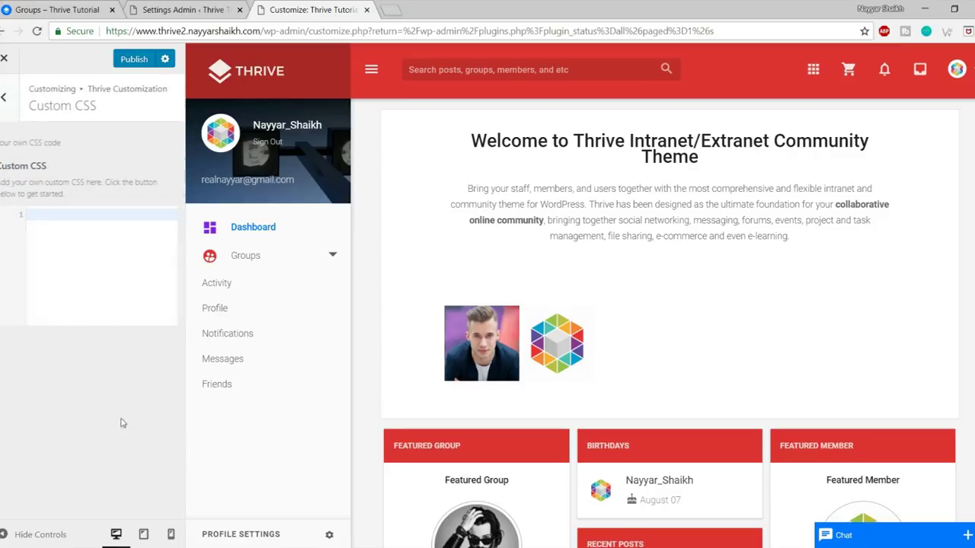
left_click(102, 218)
left_click(131, 59)
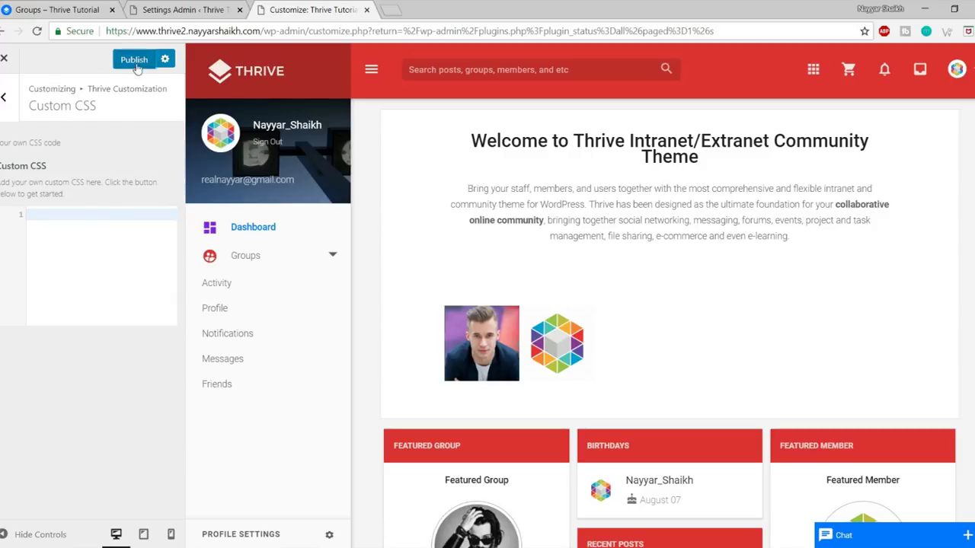
Close the customizer and check the 2018 copyright line in the live site's footer.
left_click(9, 62)
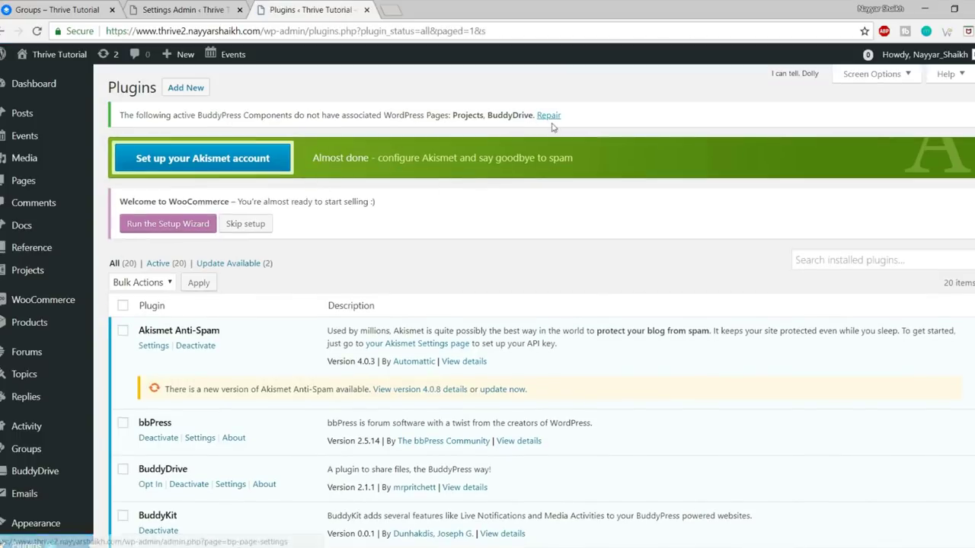
left_click(47, 54)
scroll(696, 390, "down", 10)
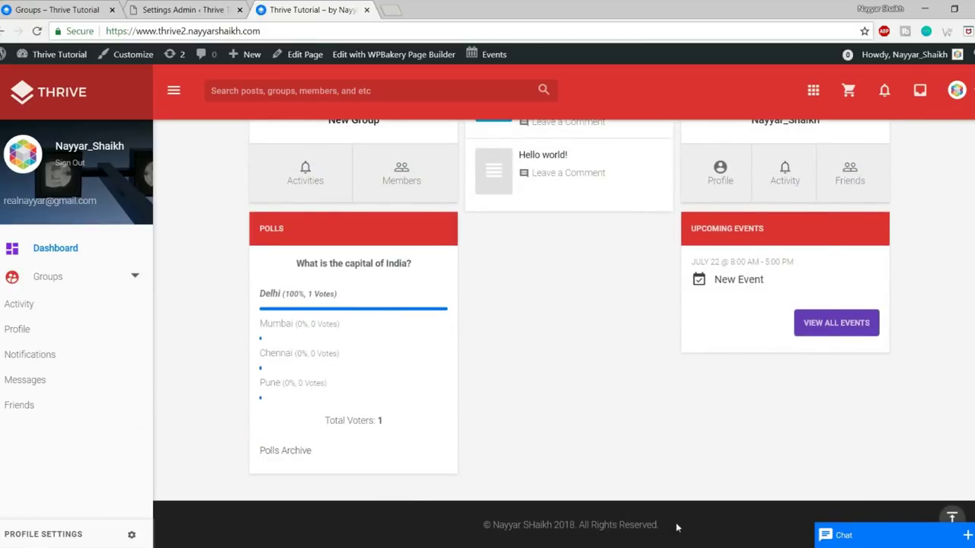
left_click_drag(678, 527, 447, 527)
left_click(512, 520)
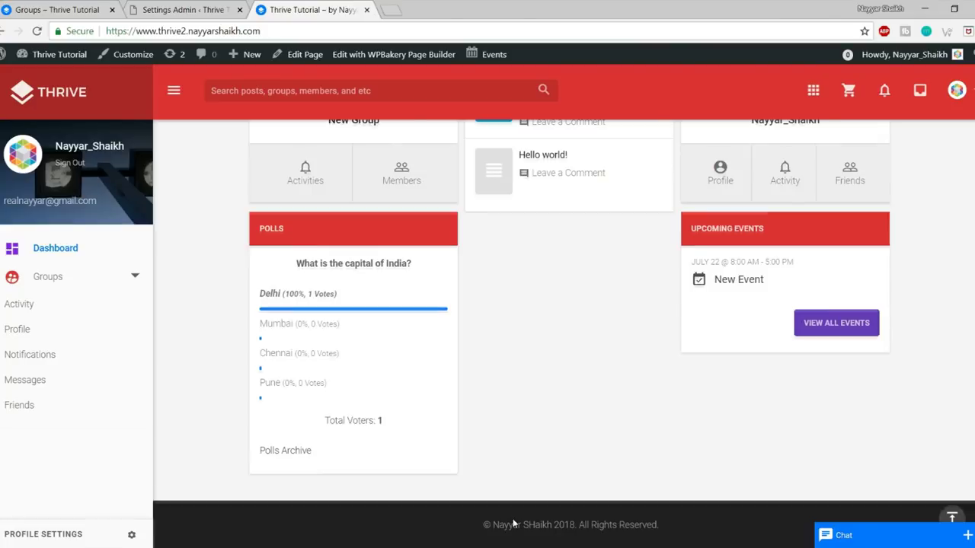
left_click(951, 517)
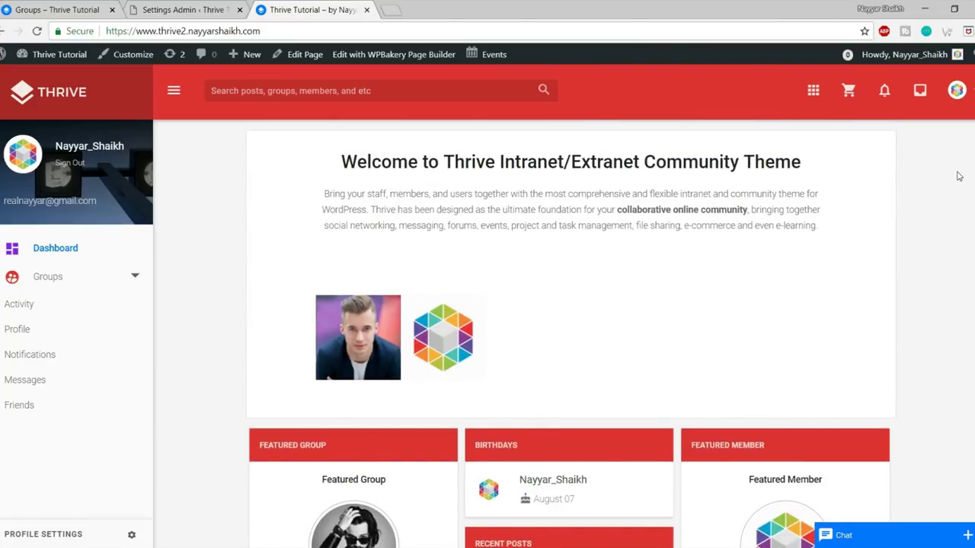